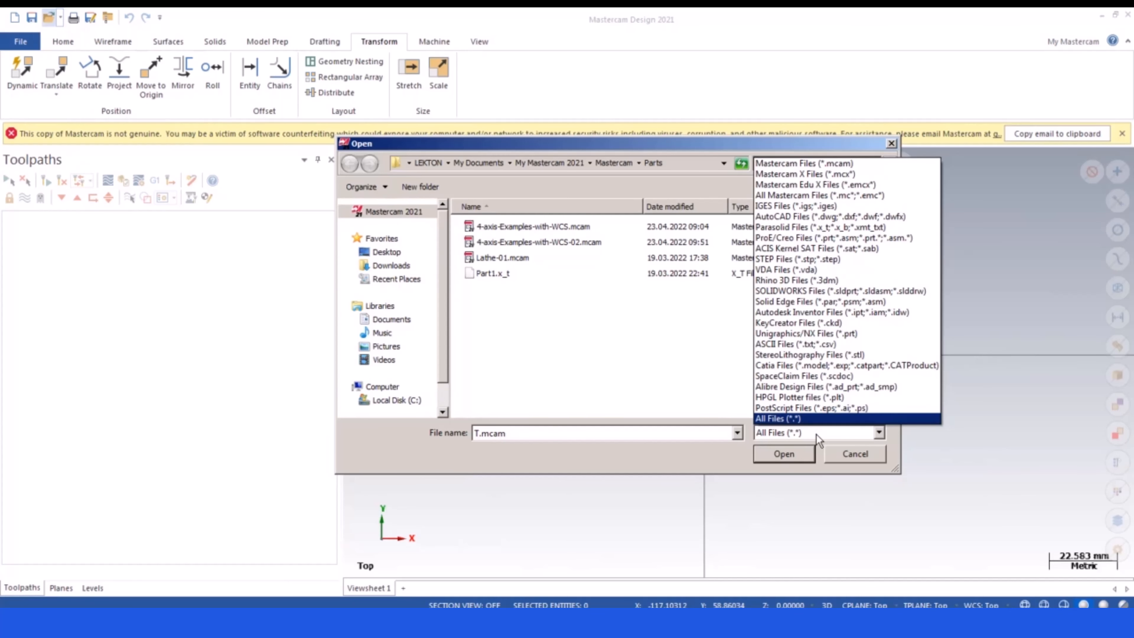
- Open the SOLIDWORKS part 4axis-position-01.SLDPRT from the MasterCam-00-4axis folder on the Desktop, with the file filter set to All Files
left_click(817, 435)
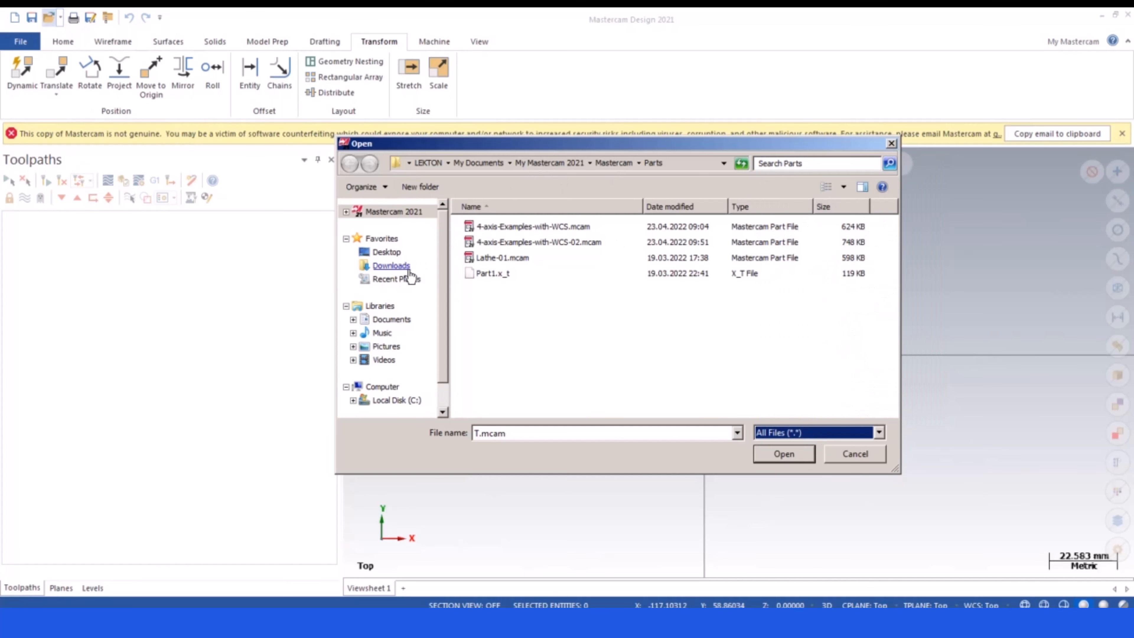
left_click(387, 253)
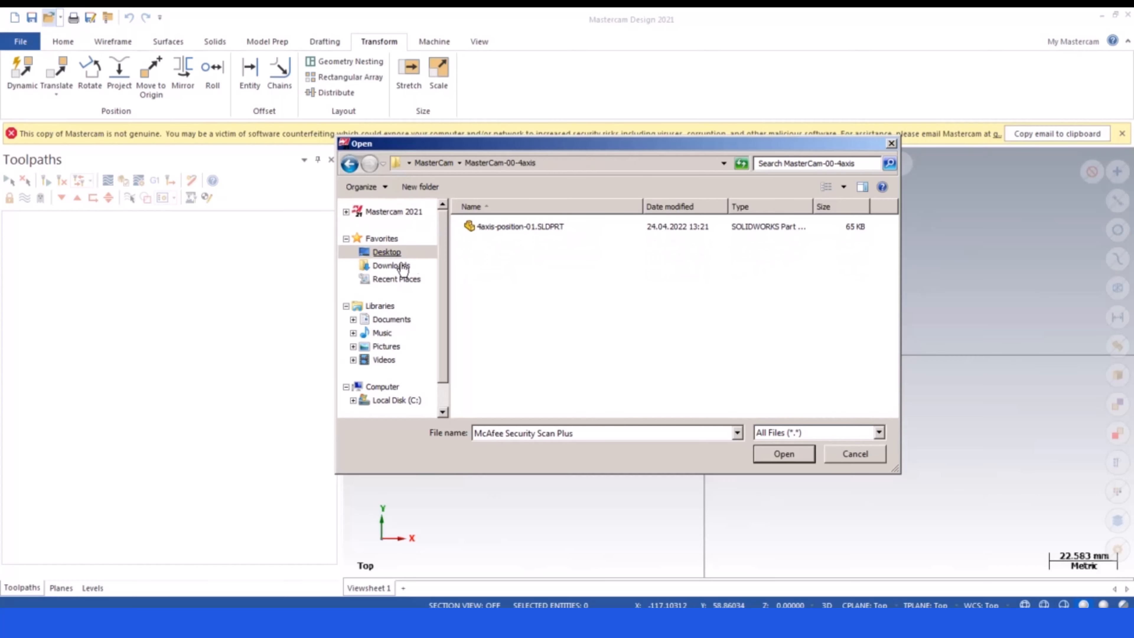
left_click(503, 228)
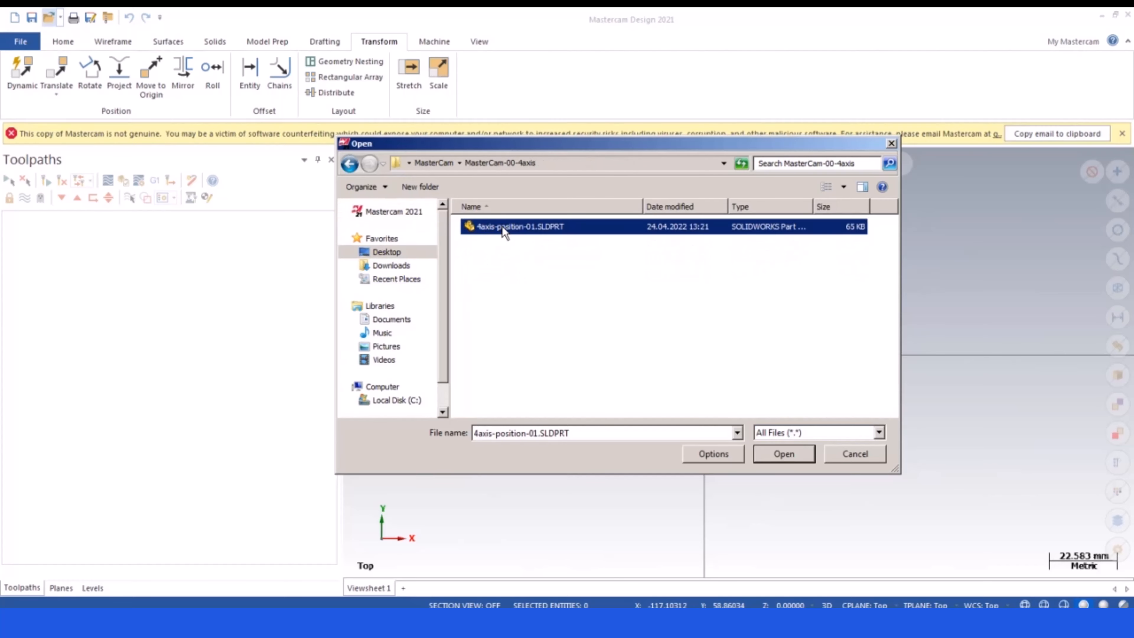
double_click(504, 227)
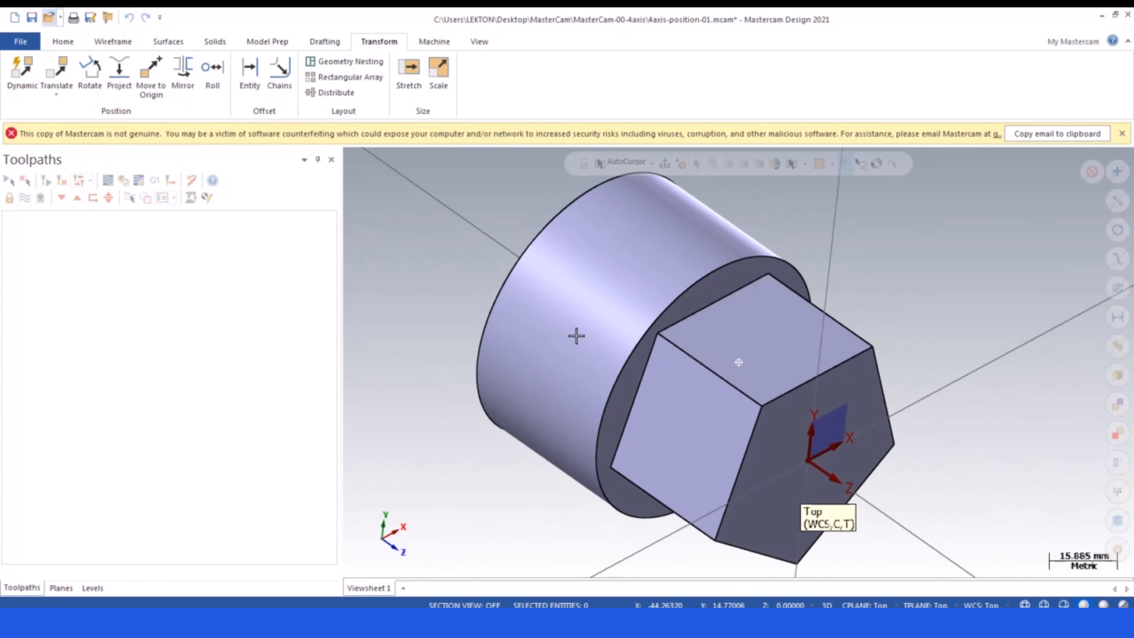
- Save the imported model as the Mastercam file 4axis-position-01.mcam in the MasterCam-00-4axis folder
mouse_move(576, 336)
middle_mouse_down()
mouse_move(572, 309)
mouse_move(570, 323)
middle_mouse_up()
scroll(513, 278, "down", 3)
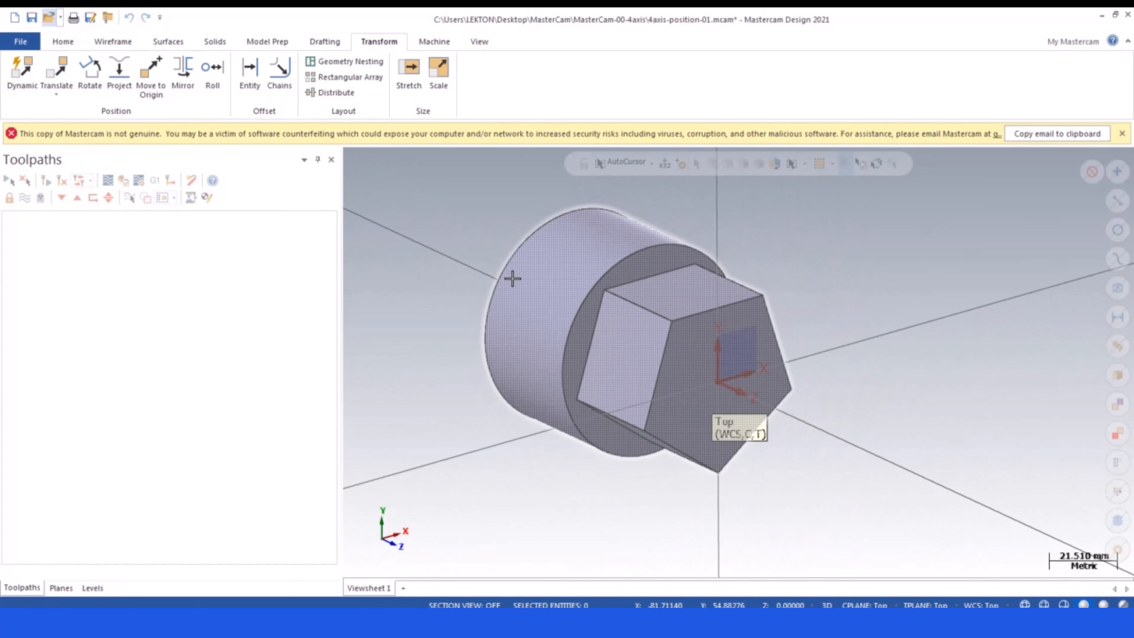
scroll(512, 278, "down", 1)
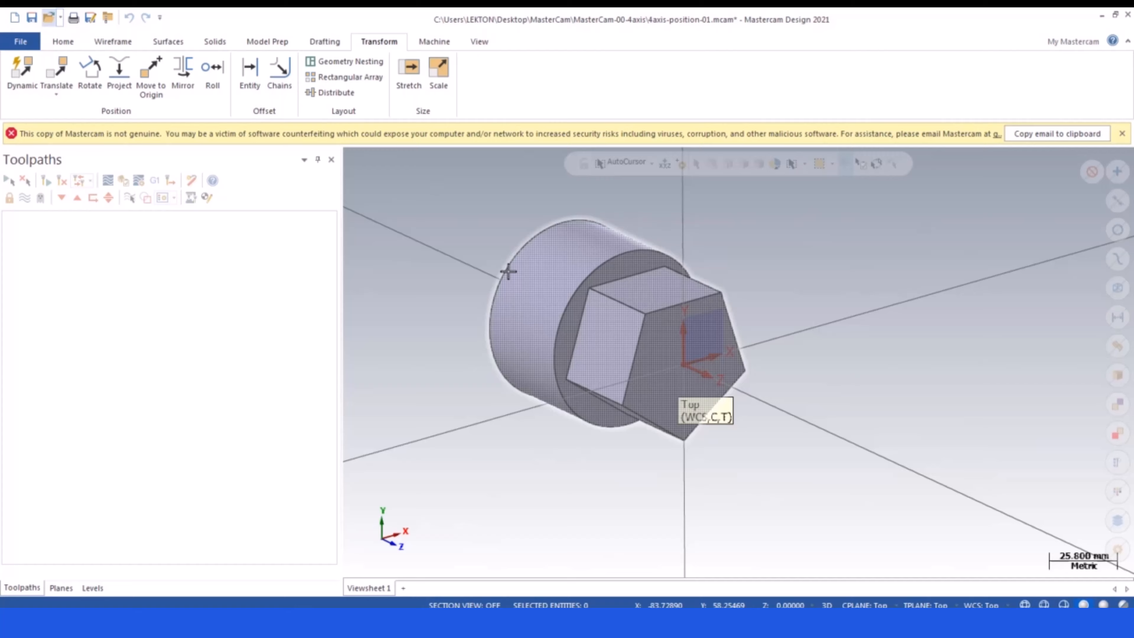
left_click(31, 19)
left_click(779, 458)
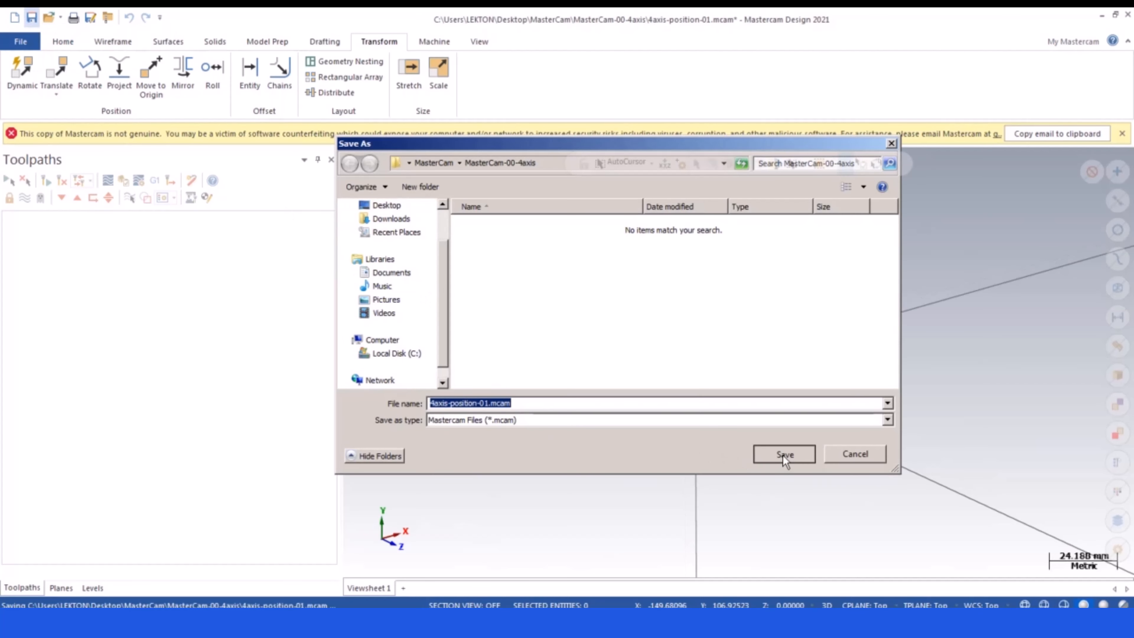
- Add a machine group for the part using the default mill machine
scroll(694, 327, "down", 3)
scroll(695, 328, "up", 1)
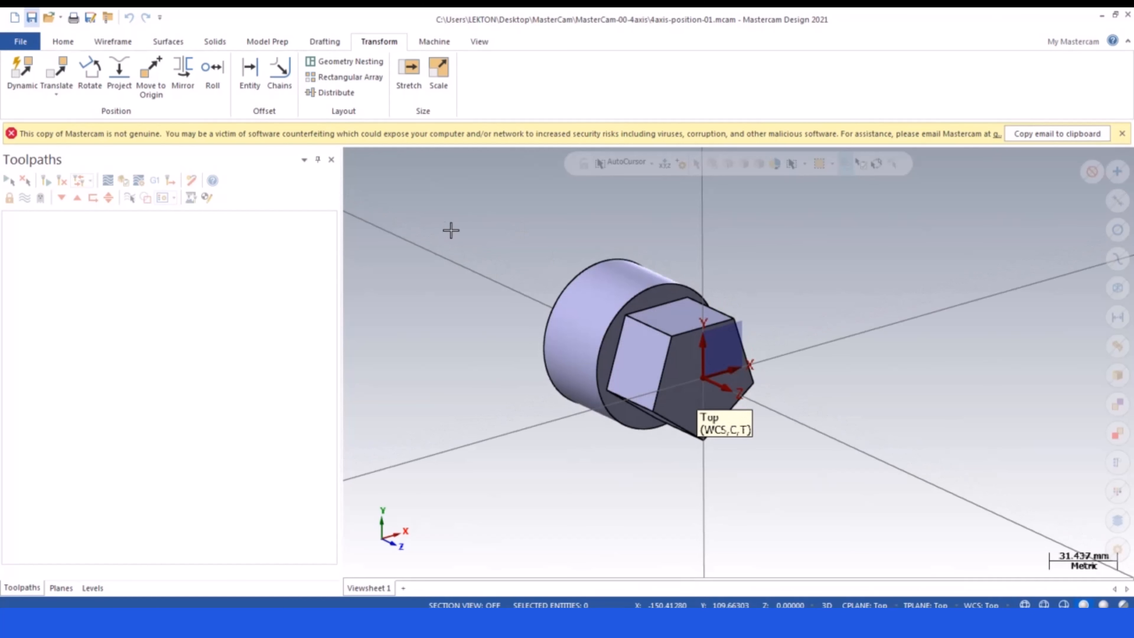
scroll(534, 245, "up", 2)
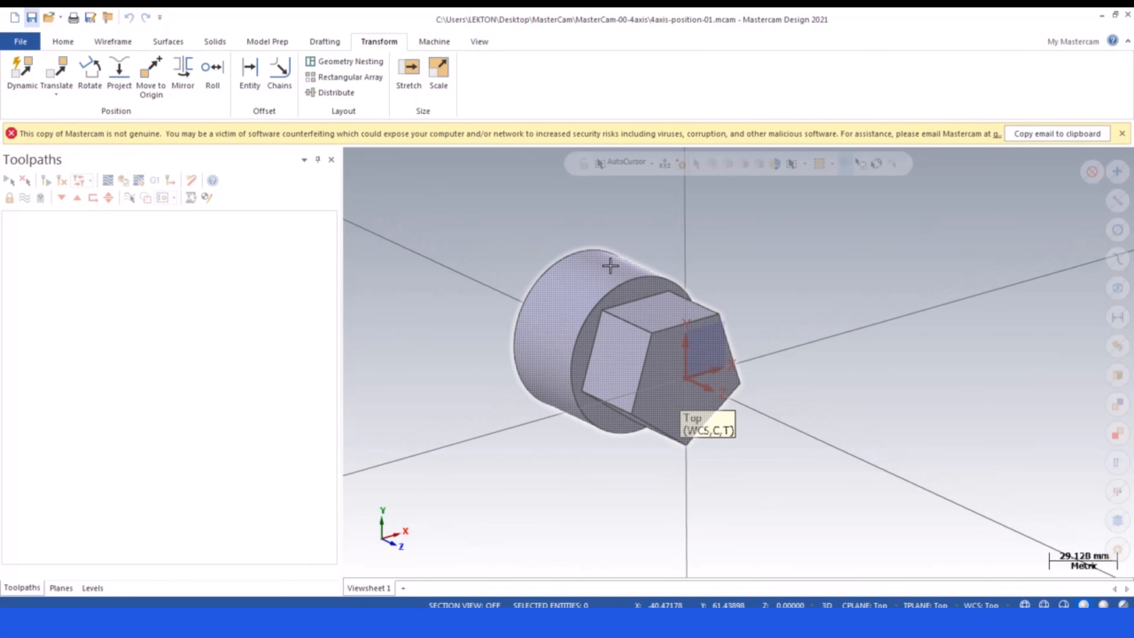
scroll(609, 262, "down", 2)
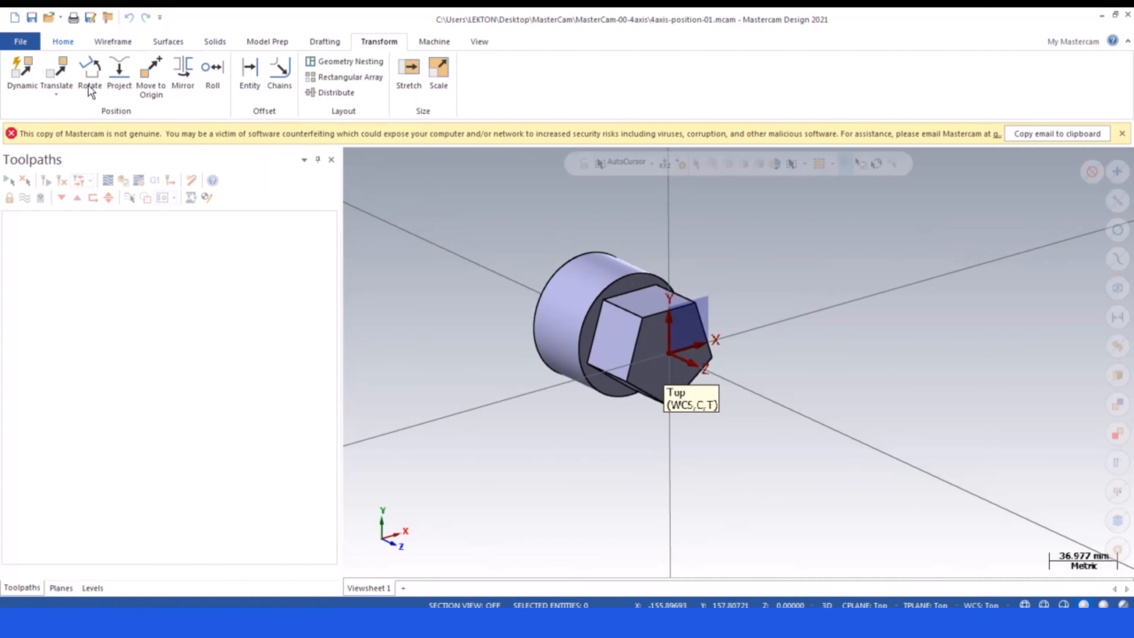
left_click(432, 42)
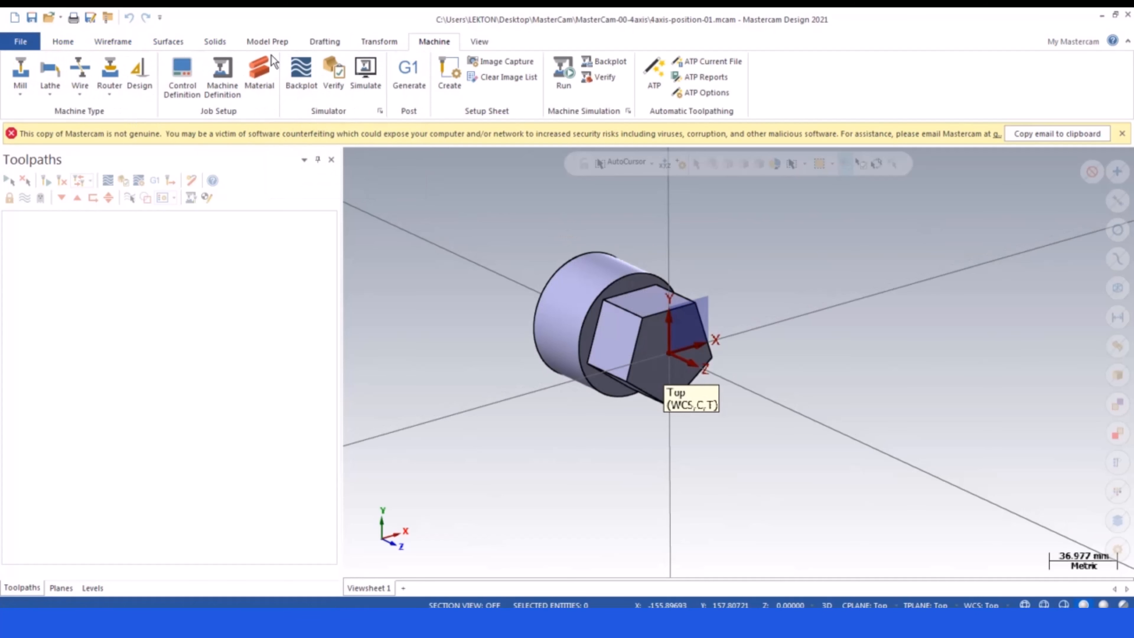
left_click(18, 74)
left_click(48, 112)
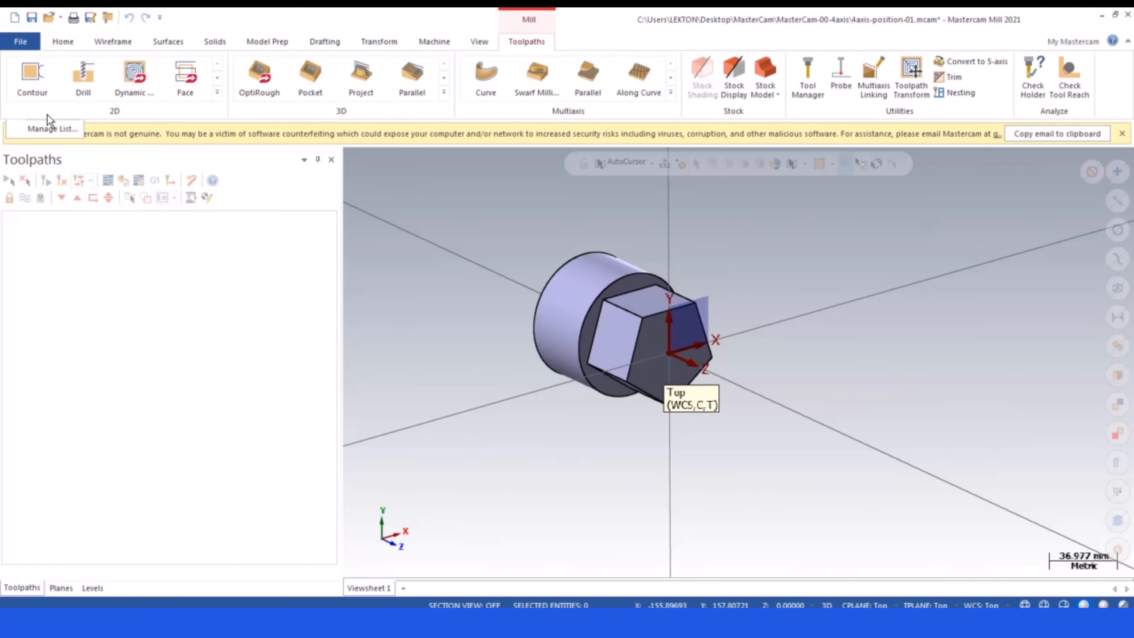
left_click(425, 622)
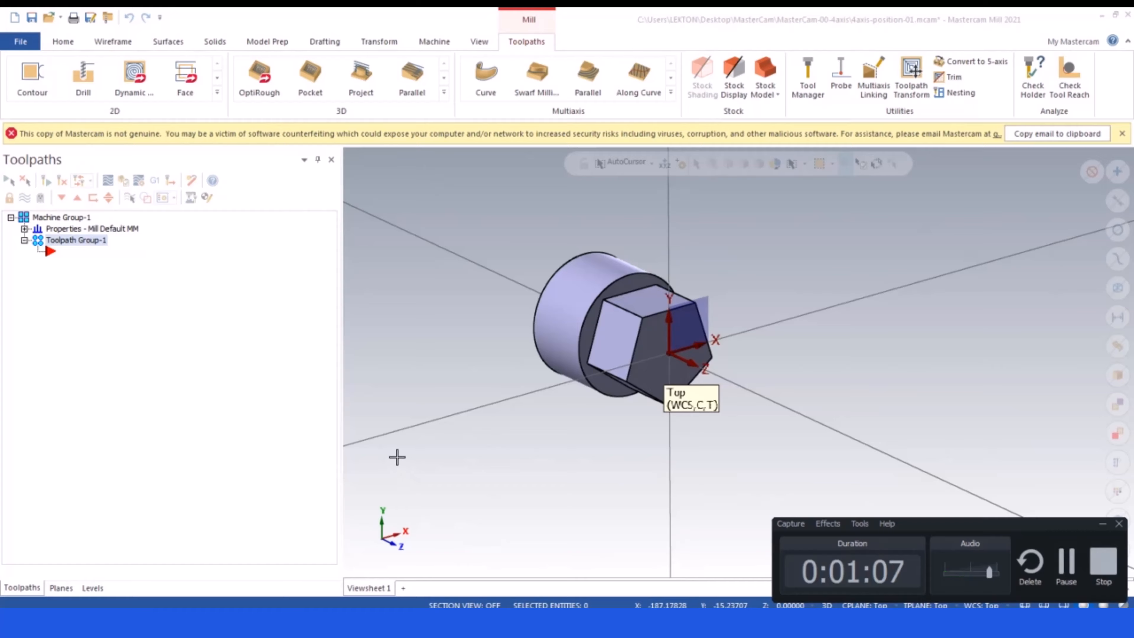
scroll(717, 316, "down", 2)
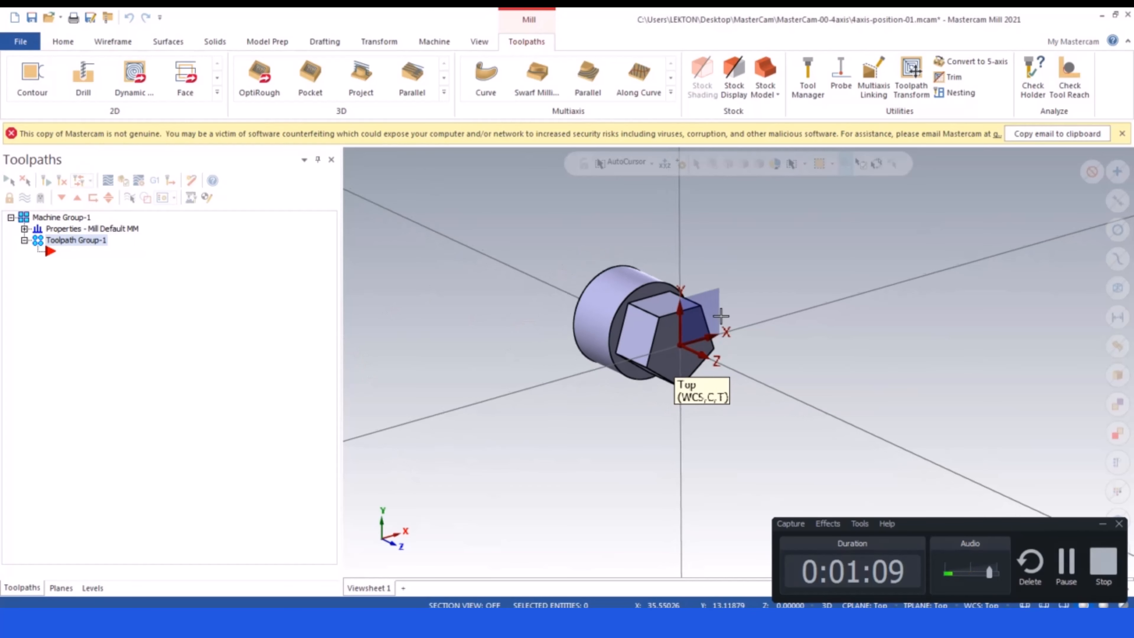
scroll(659, 330, "up", 2)
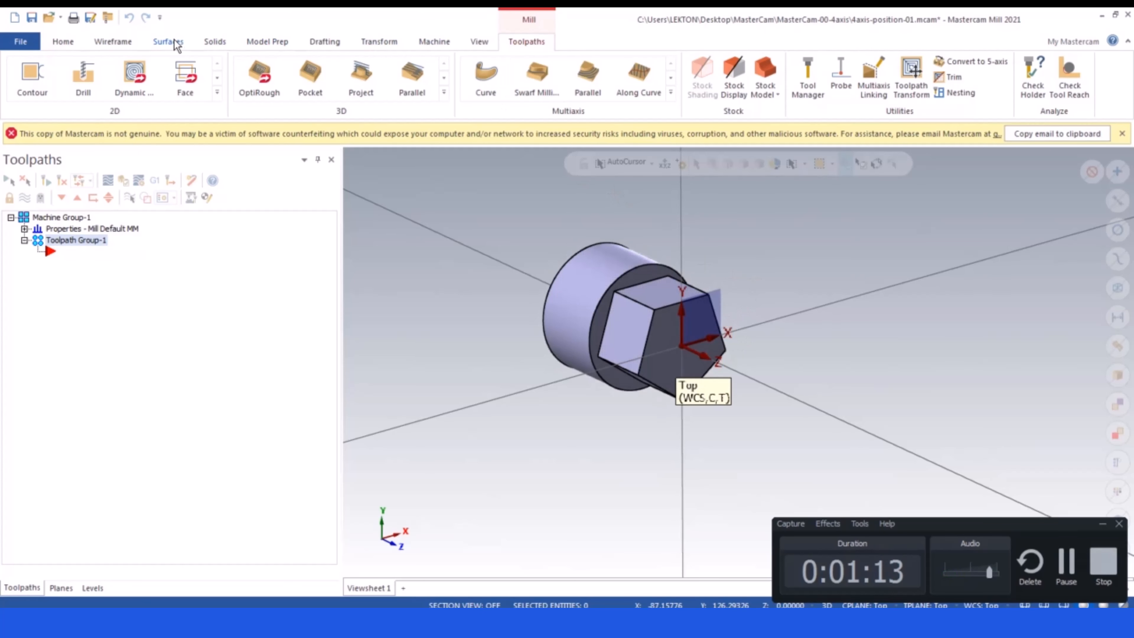
left_click(381, 48)
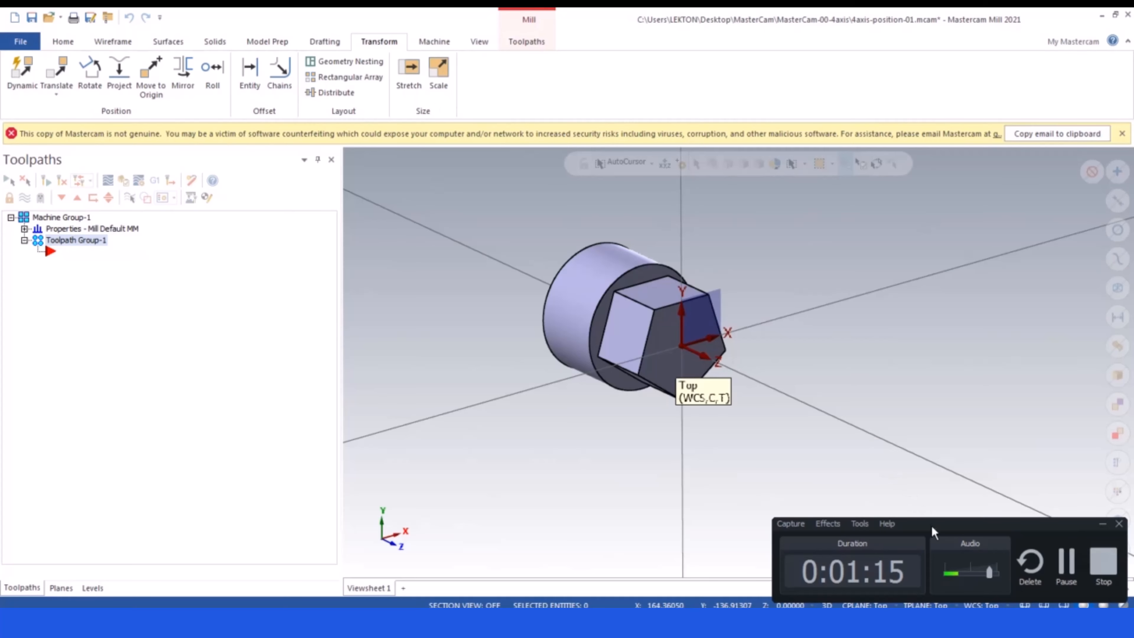
left_click_drag(790, 527, 362, 477)
left_click_drag(536, 472, 117, 491)
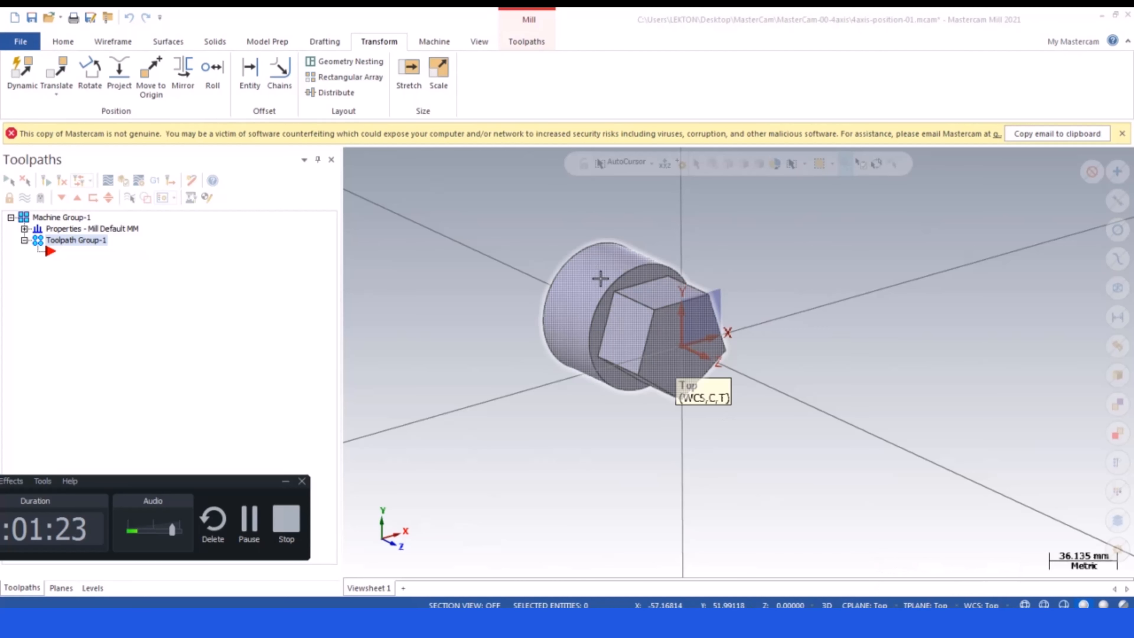
- Try to rotate one copy of the solid by -60° in the Top construction plane
left_click(615, 286)
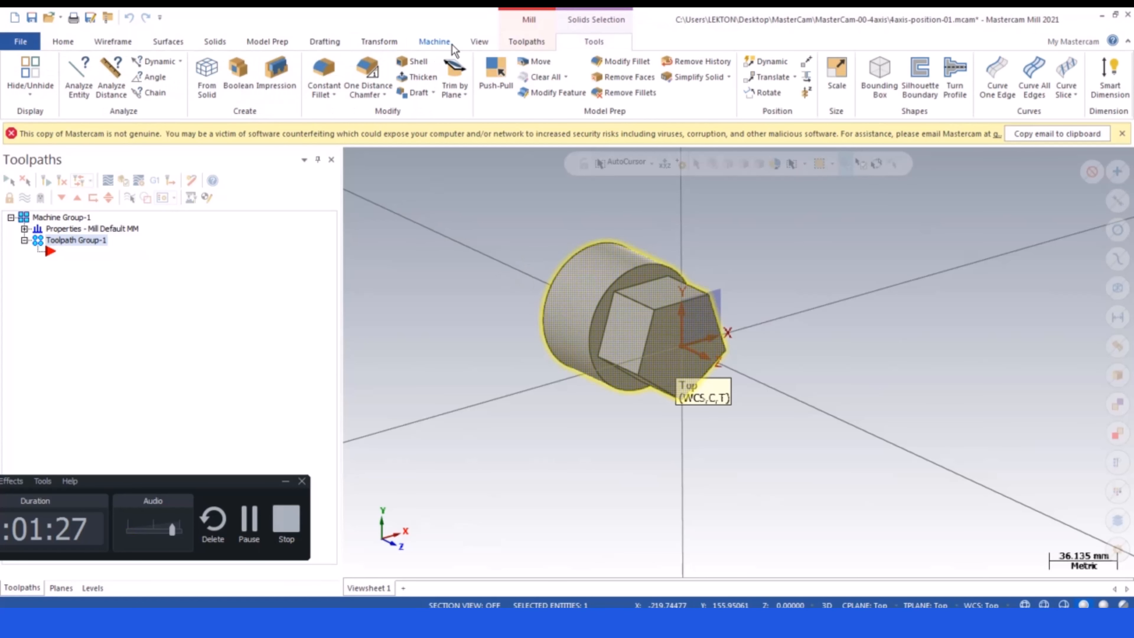
left_click(376, 42)
left_click(90, 71)
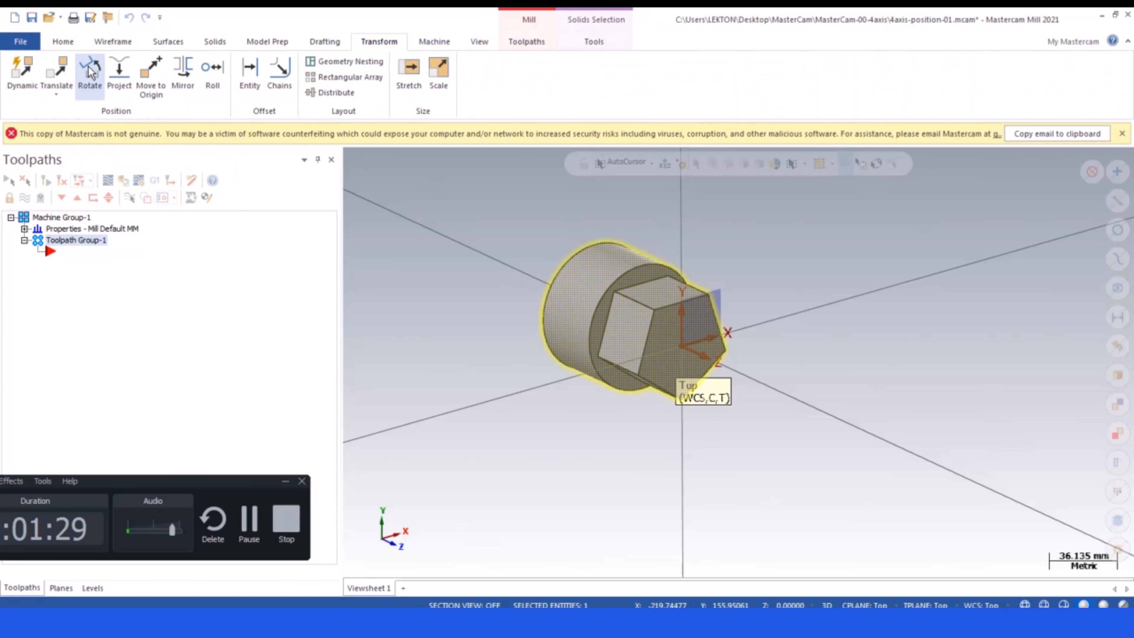
left_click_drag(144, 485, 971, 504)
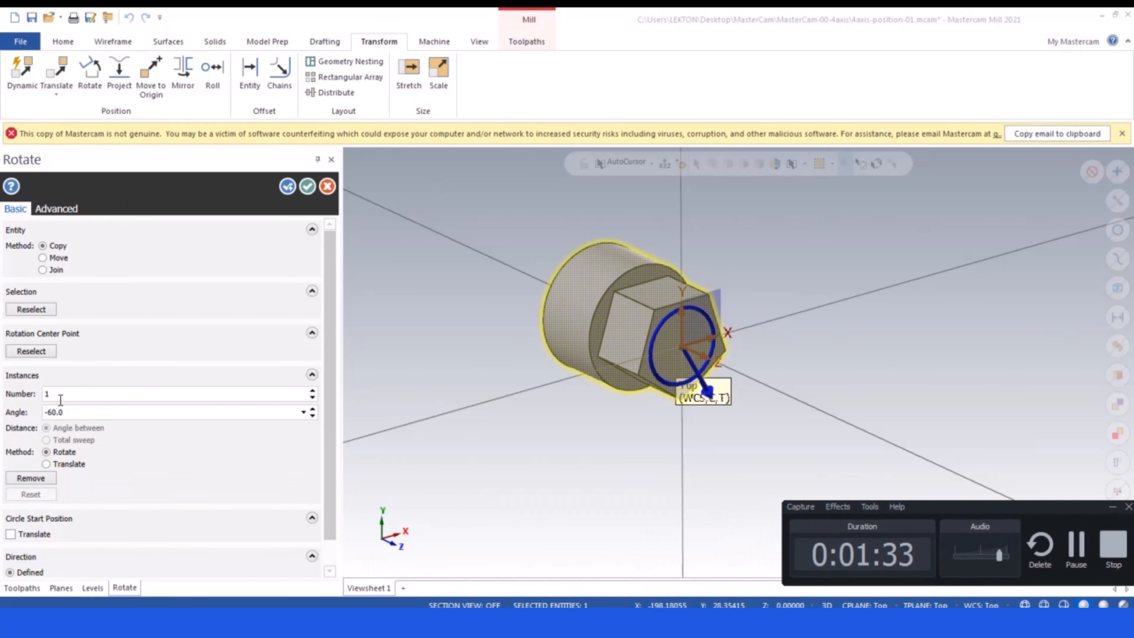
left_click(22, 413)
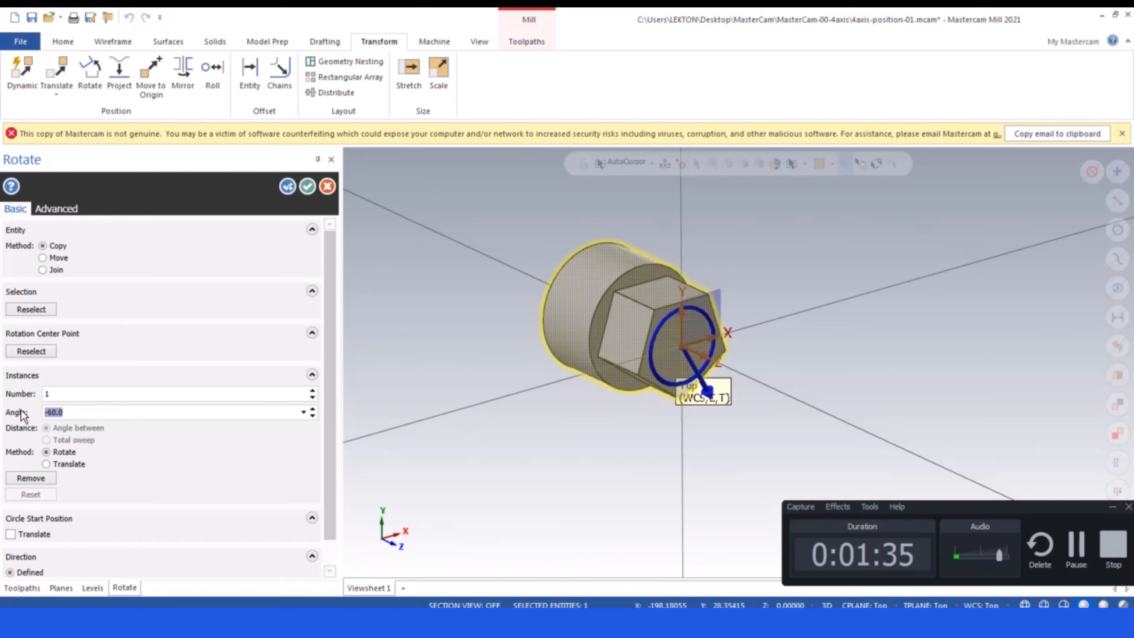
key("Return")
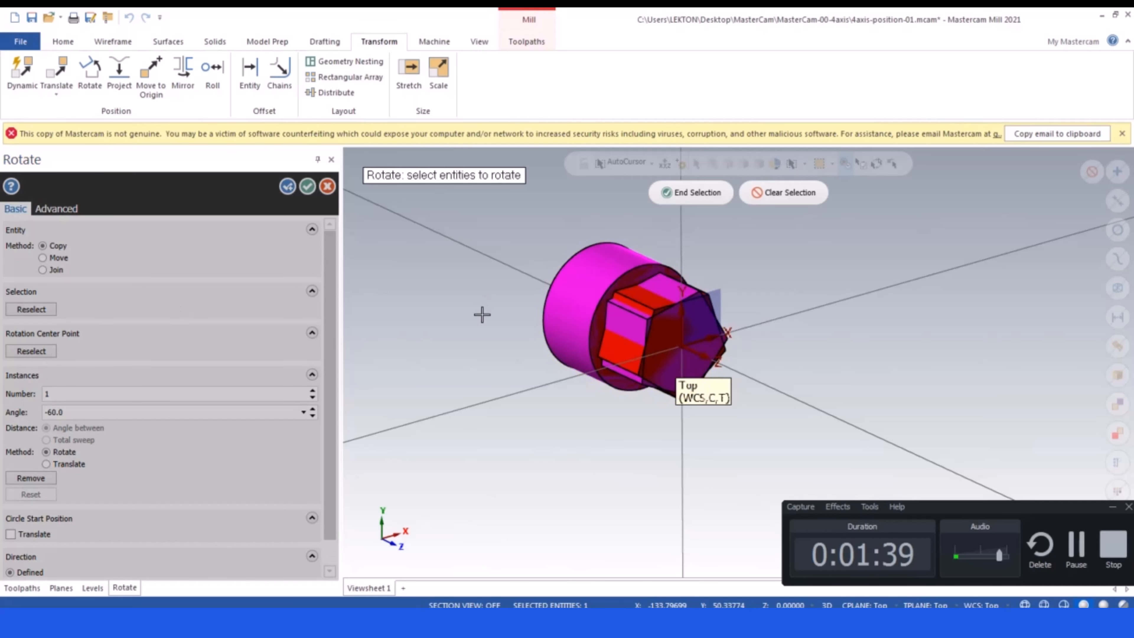
mouse_move(506, 306)
middle_mouse_down()
mouse_move(483, 278)
mouse_move(508, 309)
mouse_move(533, 308)
mouse_move(519, 309)
middle_mouse_up()
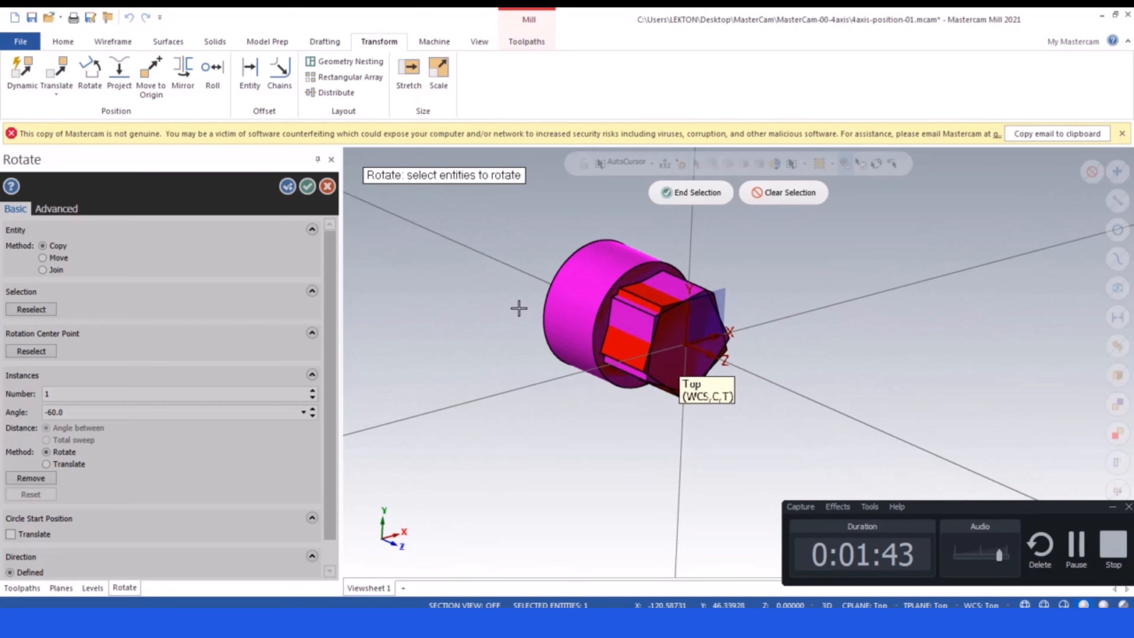
- Set the construction plane to Right, leave the Rotate command and undo the rotated copy of the solid
left_click_drag(950, 508, 941, 485)
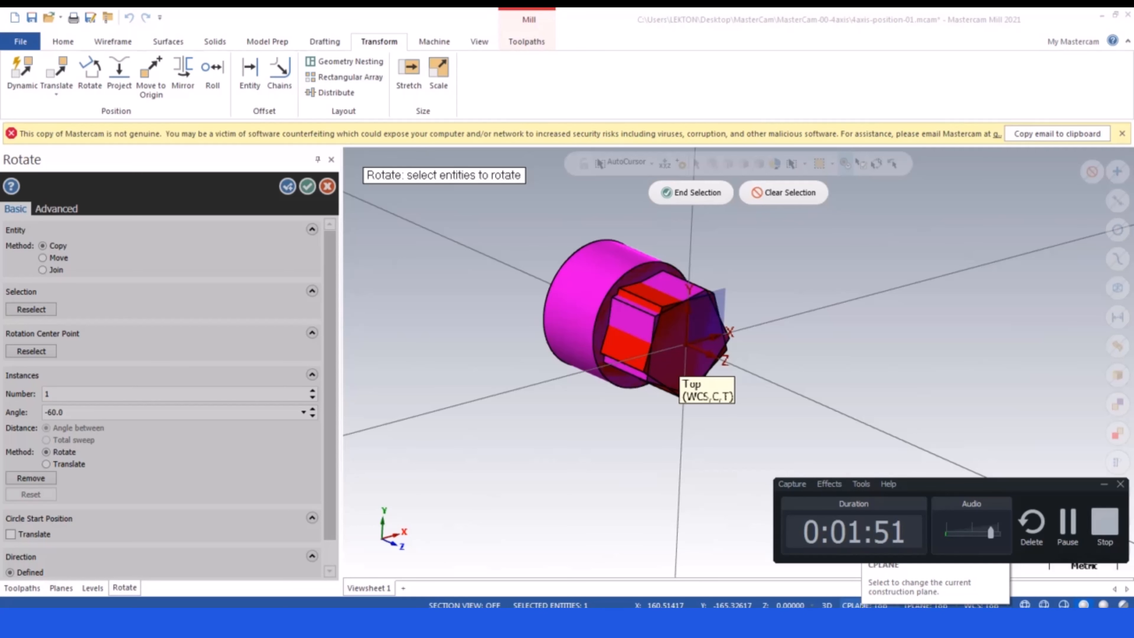
left_click(864, 604)
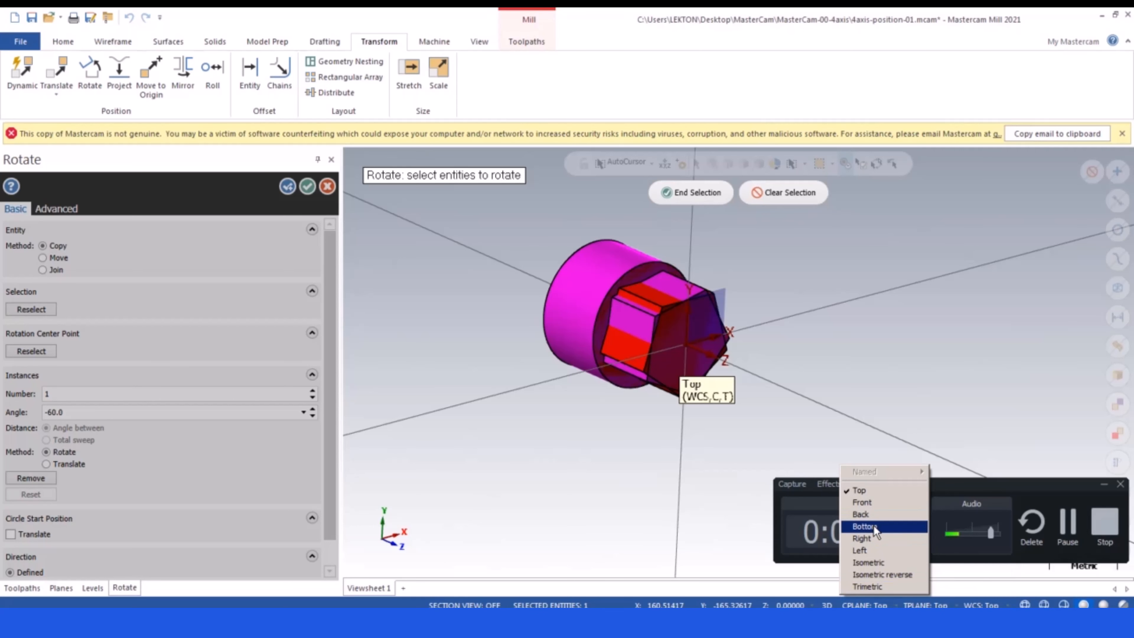
left_click(871, 538)
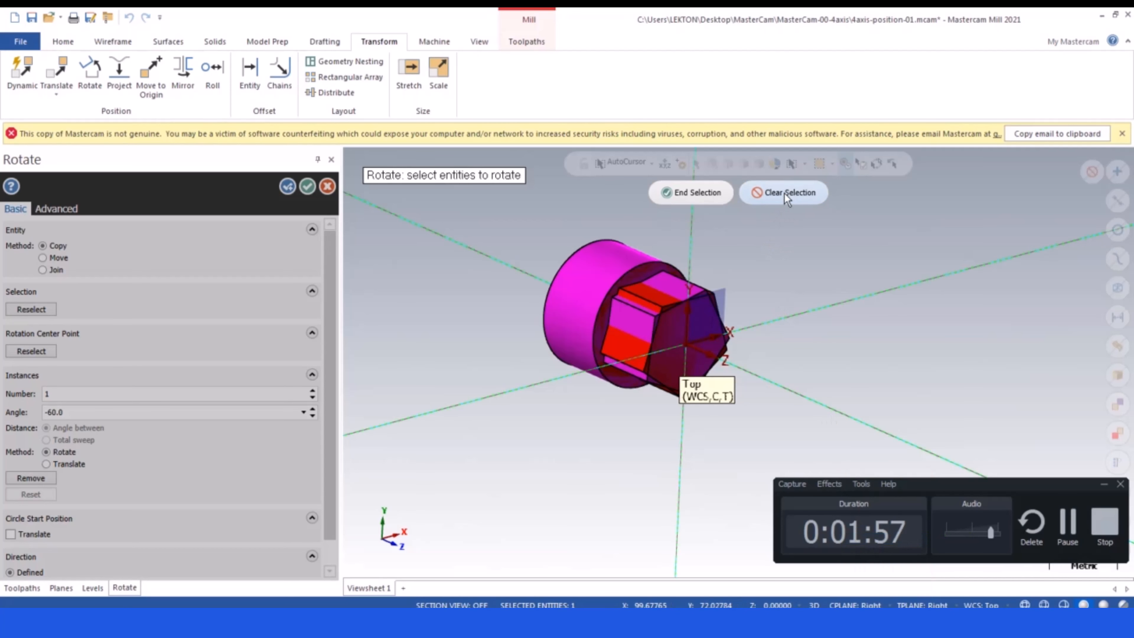
left_click(328, 186)
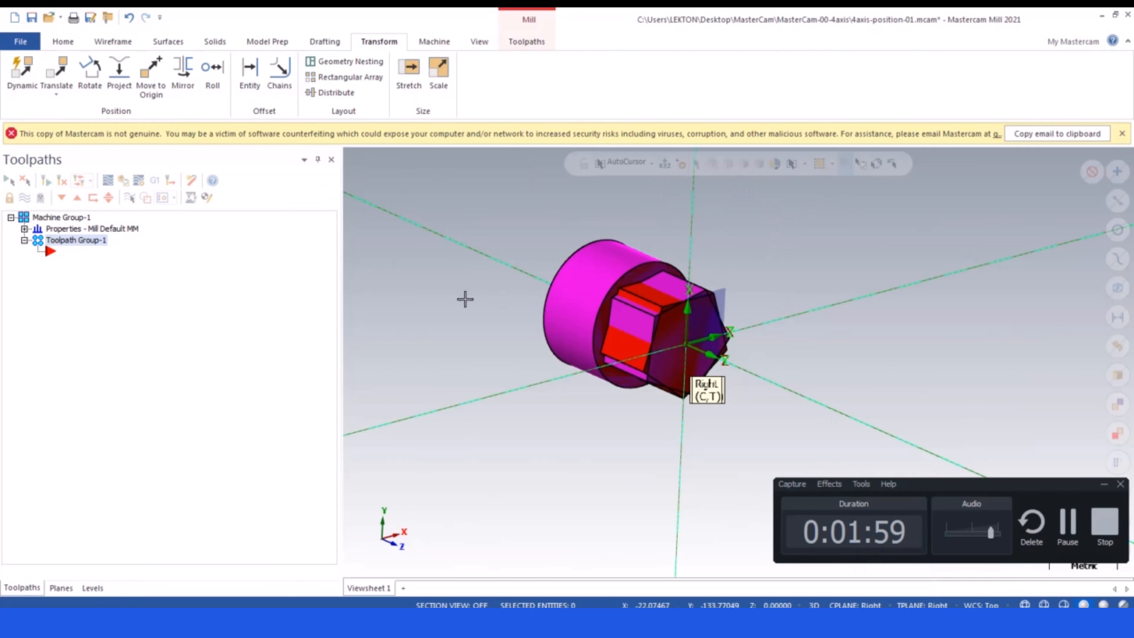
left_click(129, 18)
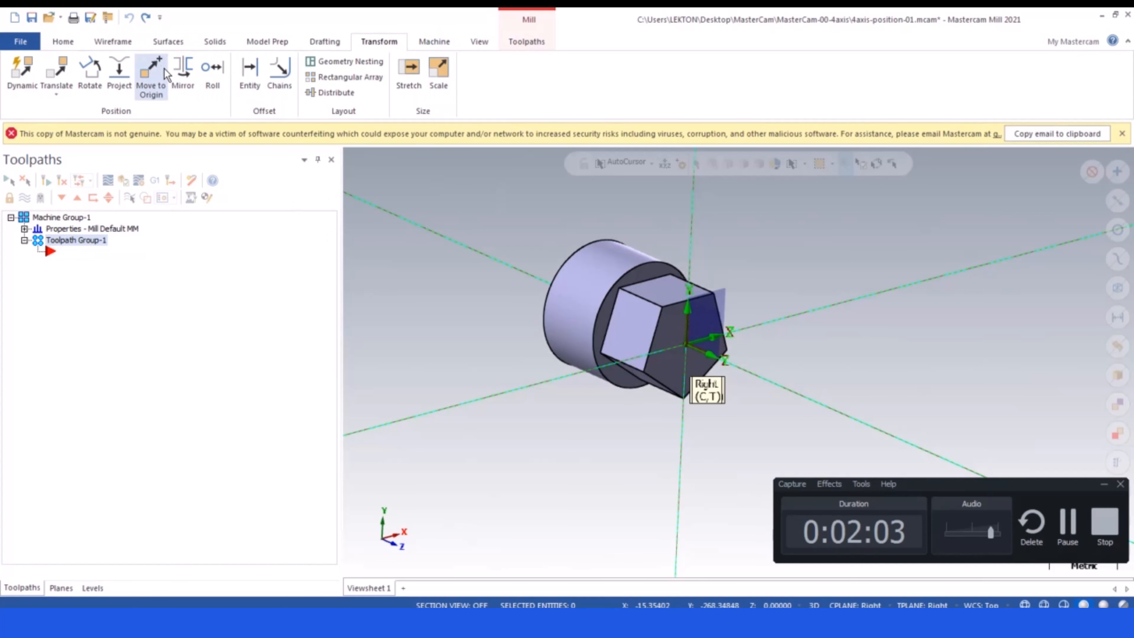
left_click(89, 71)
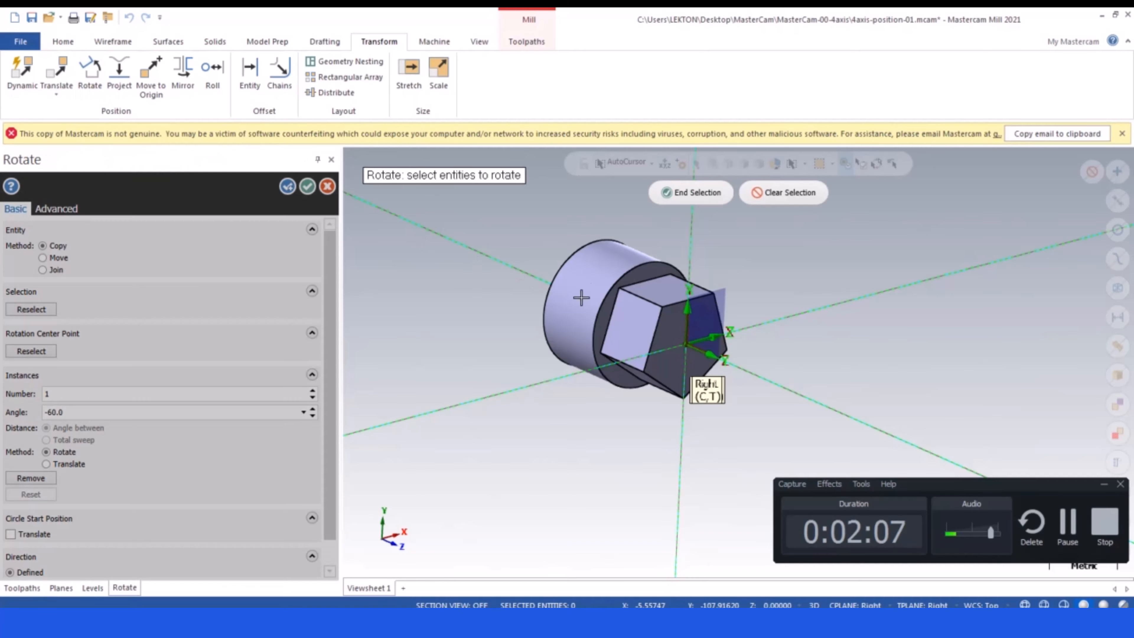
left_click(700, 201)
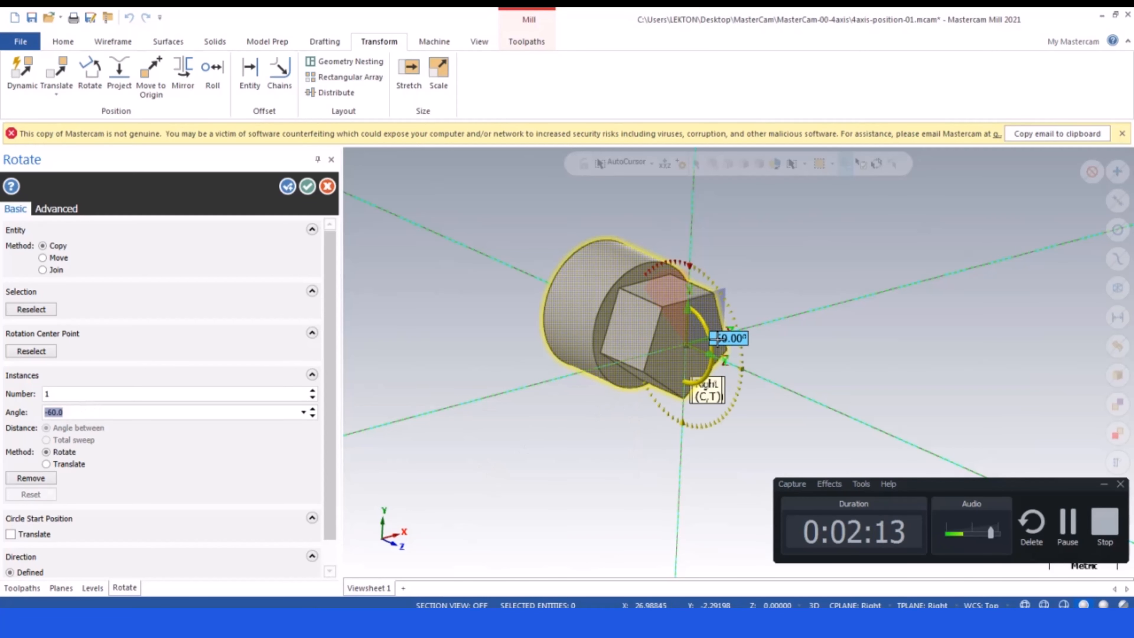
key("Escape")
- Set the tool plane to Front and rotate one copy of the solid by -60° in the Right construction plane
left_click(922, 606)
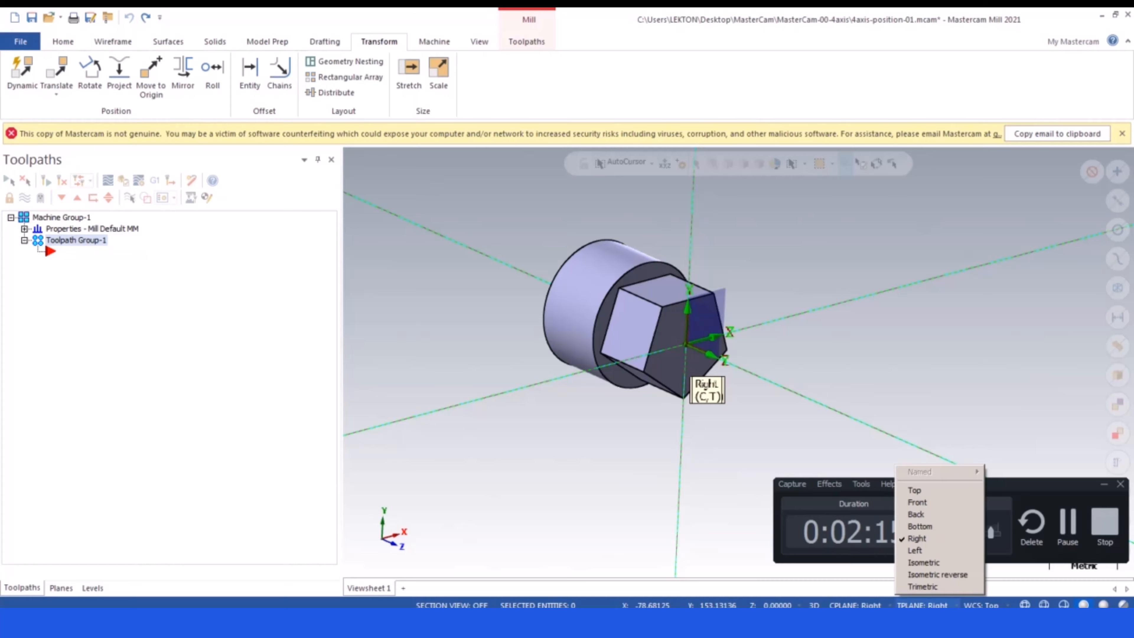
left_click(934, 506)
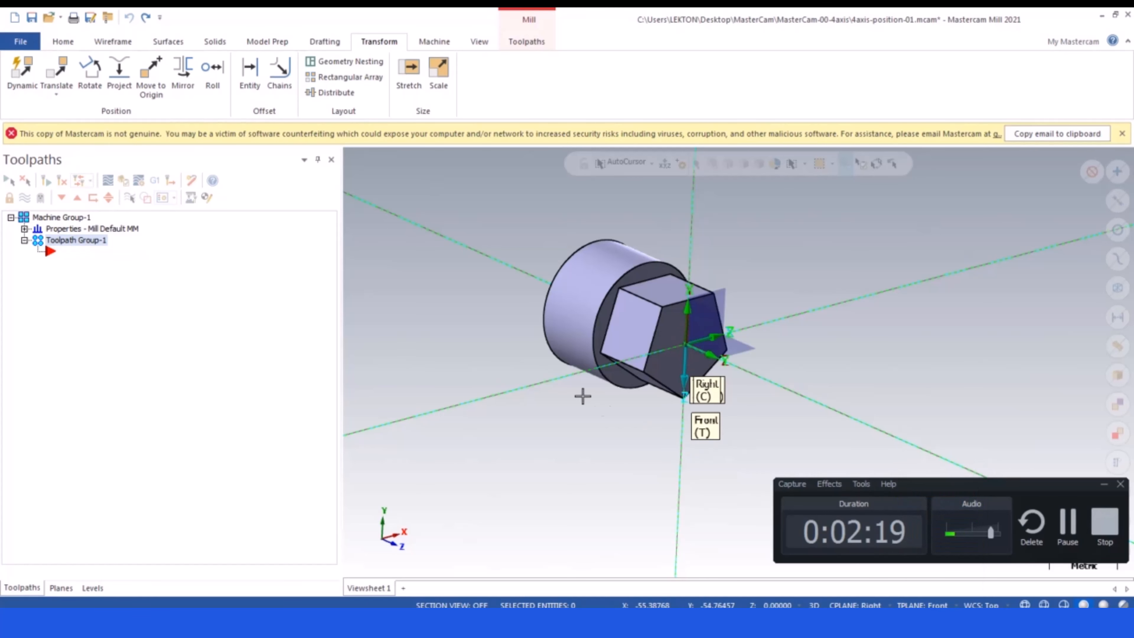
left_click(90, 72)
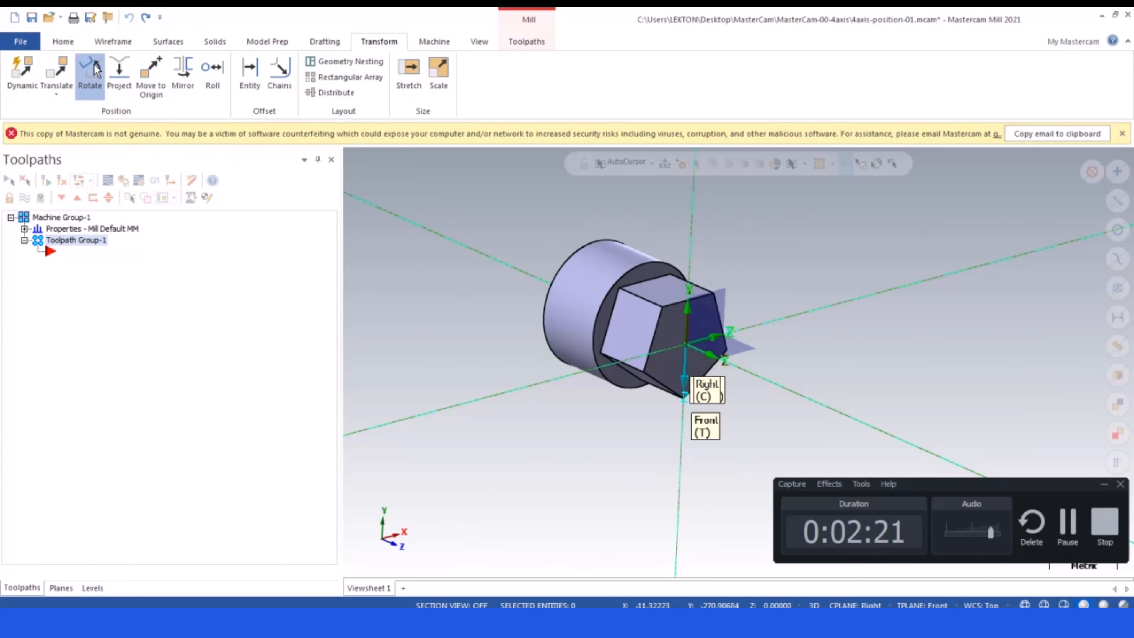
left_click(695, 192)
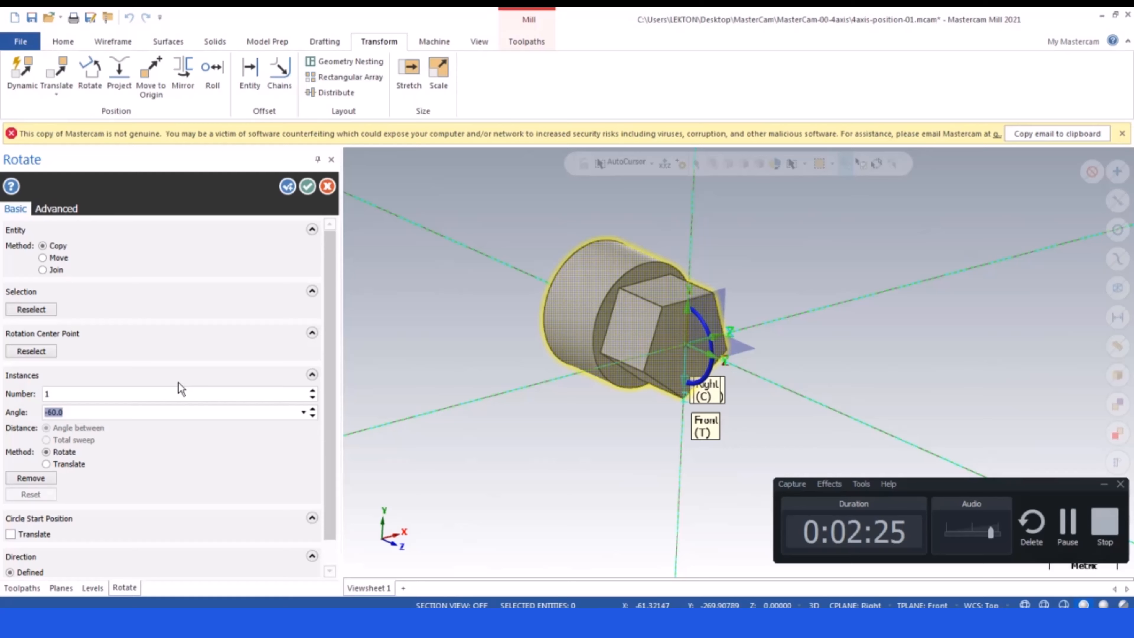
key("Return")
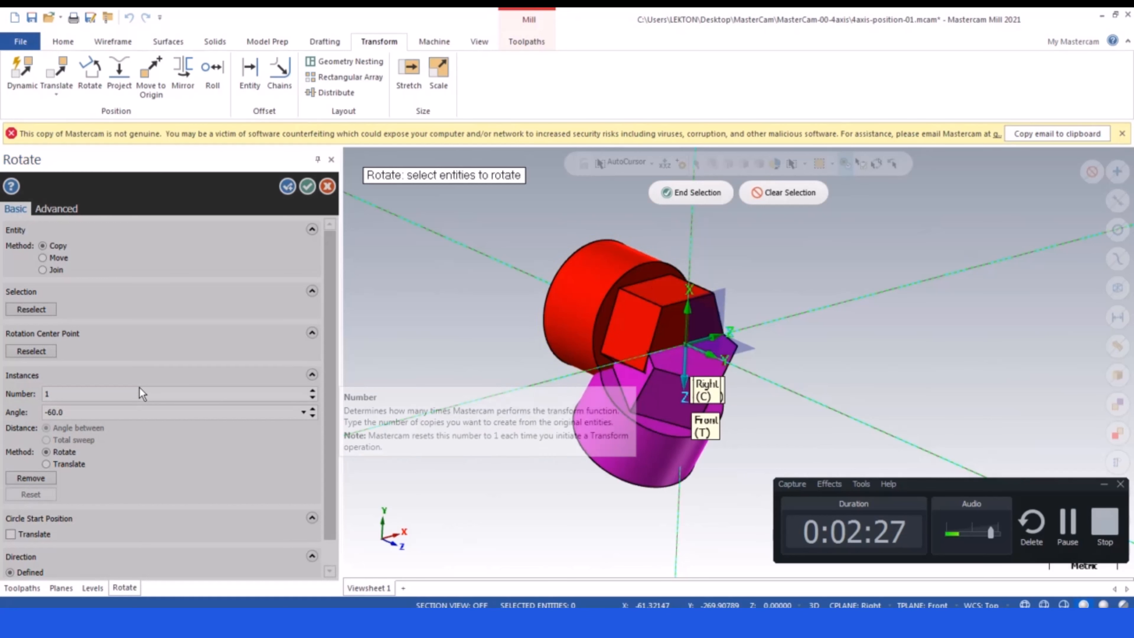
- Leave the Rotate command and undo the rotated copy of the solid
middle_click_drag(564, 340, 514, 348)
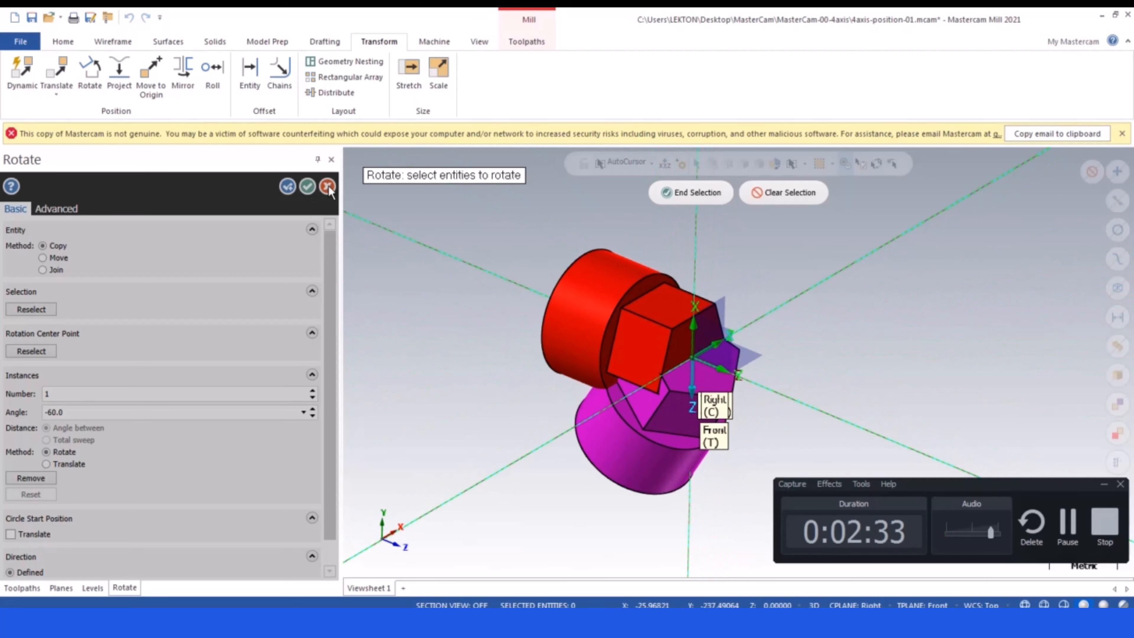
left_click(331, 161)
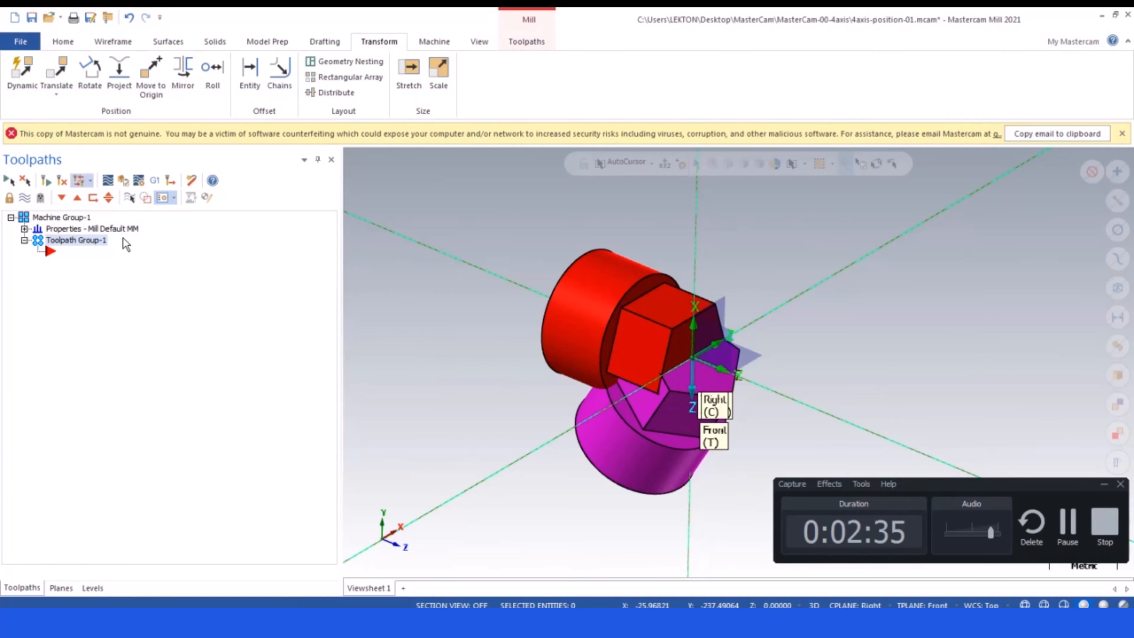
left_click(126, 19)
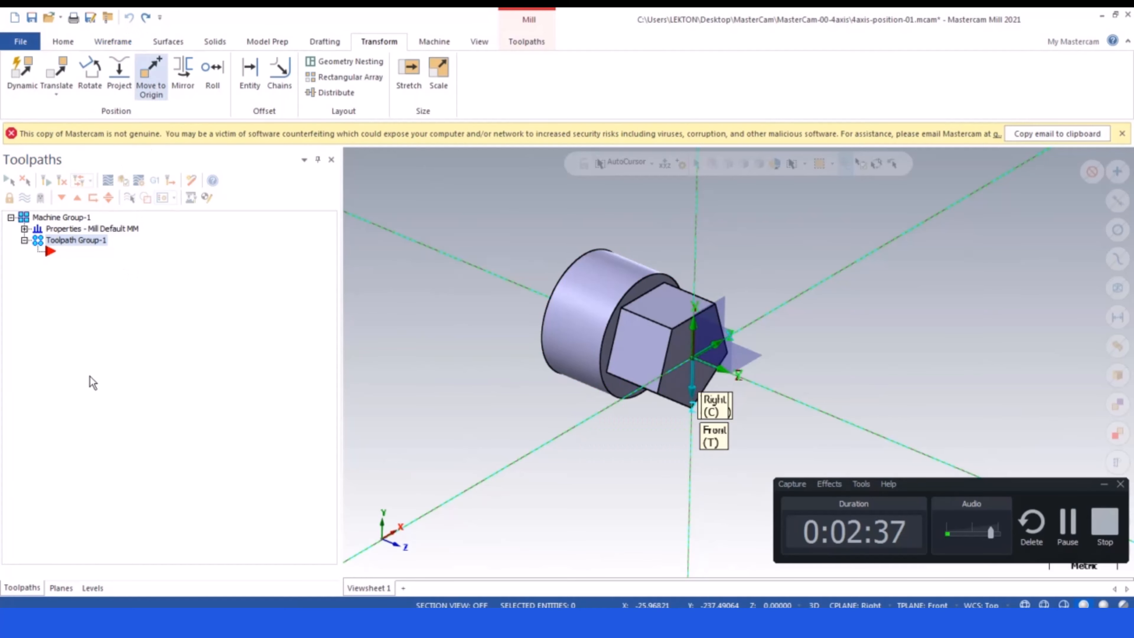
- Set the construction plane, tool plane and WCS to Front
left_click(63, 588)
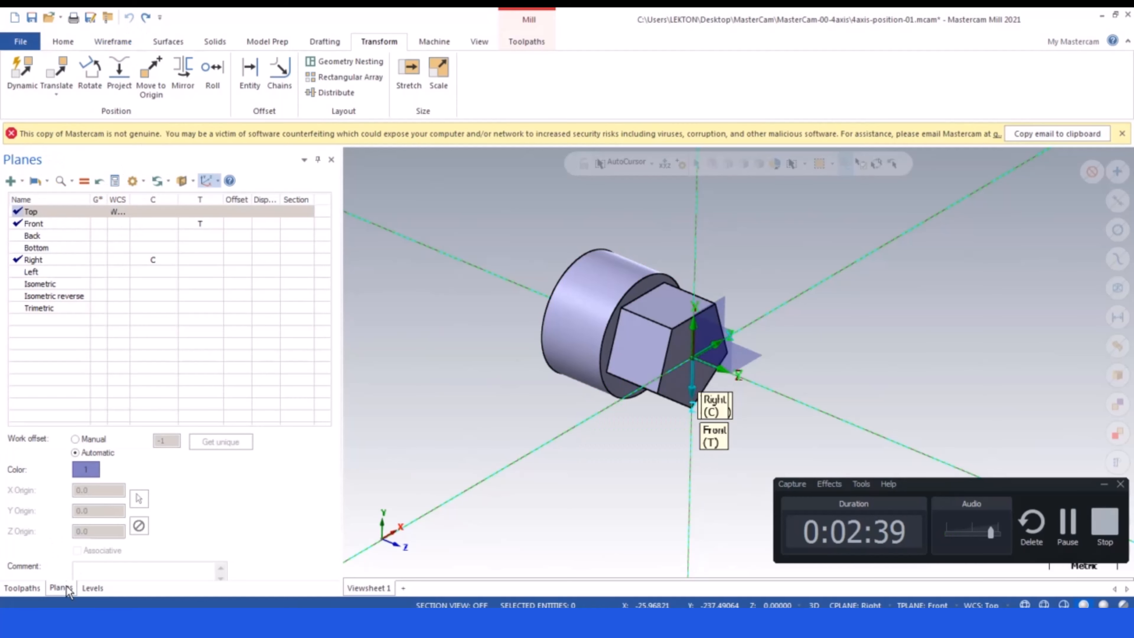
left_click(154, 213)
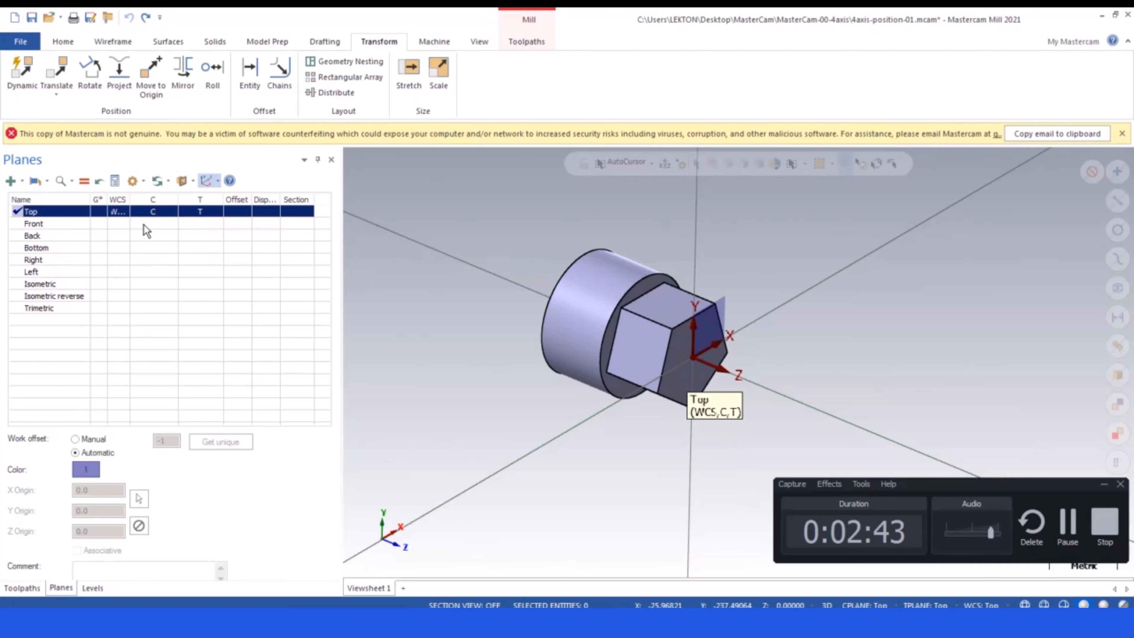
left_click(152, 224)
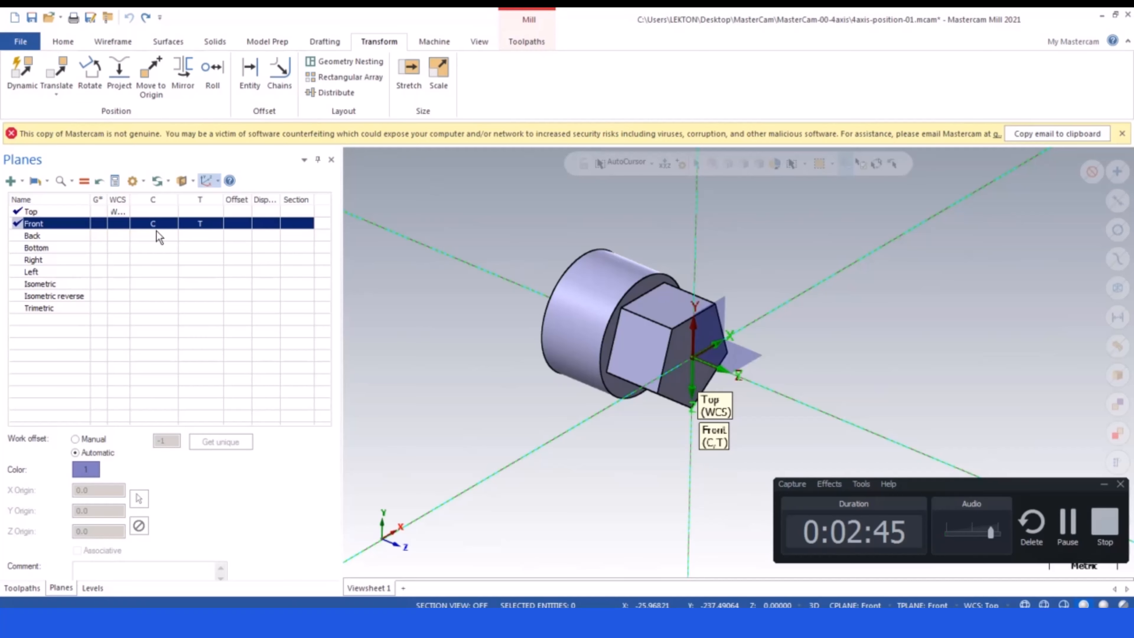
left_click(116, 224)
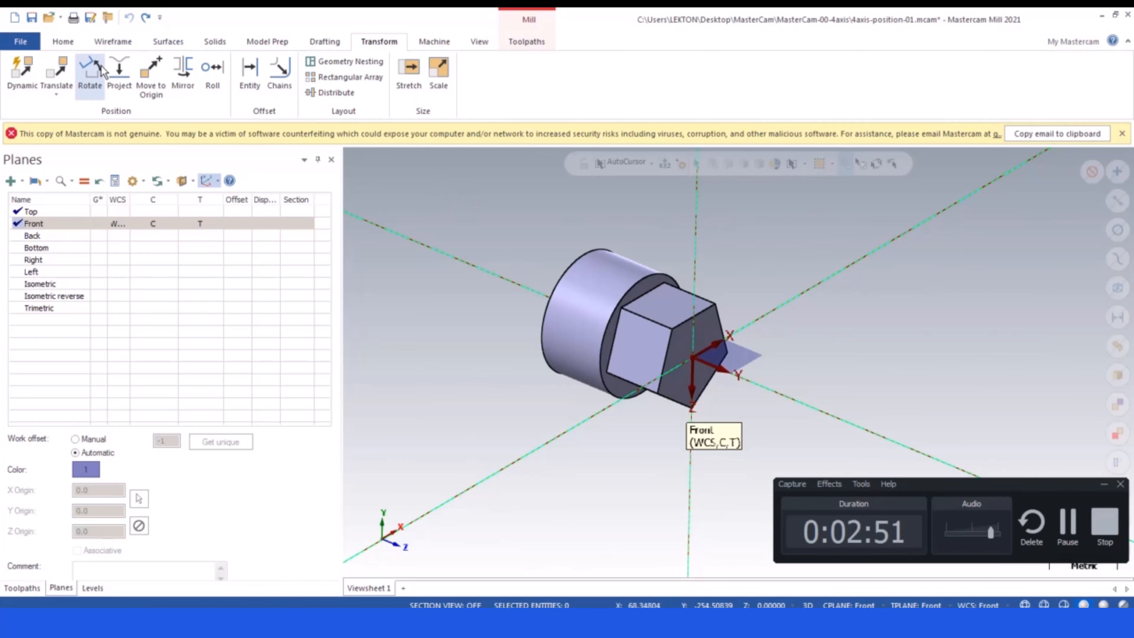
- Try rotating one copy of the solid by -60° in the Front construction plane, and undo it
left_click(90, 72)
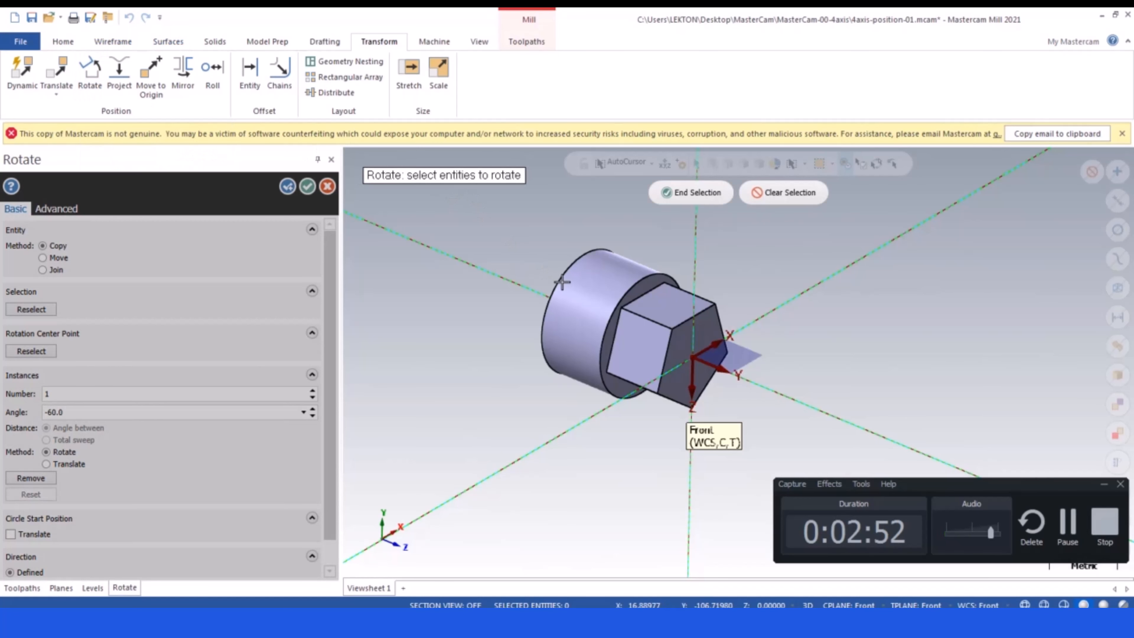
left_click(690, 195)
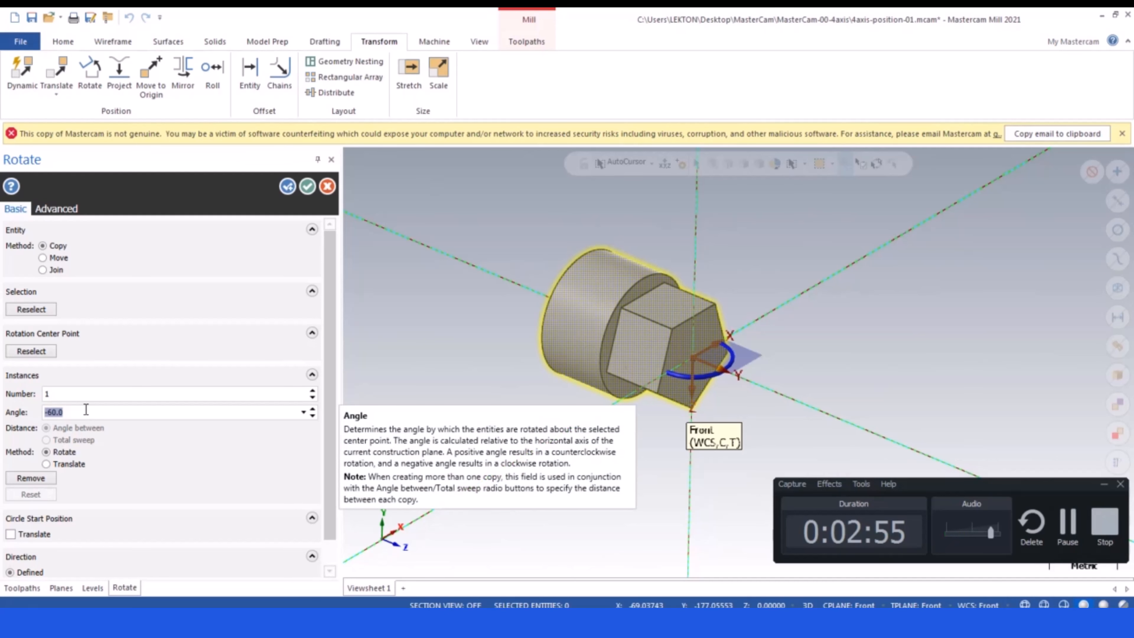
key("Return")
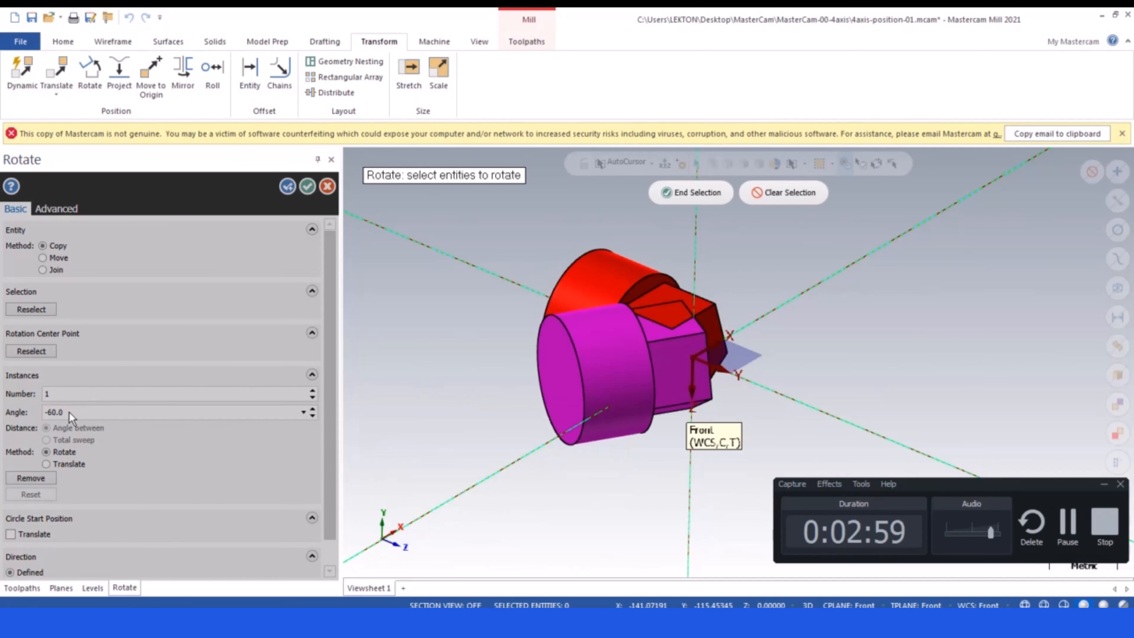
key("Escape")
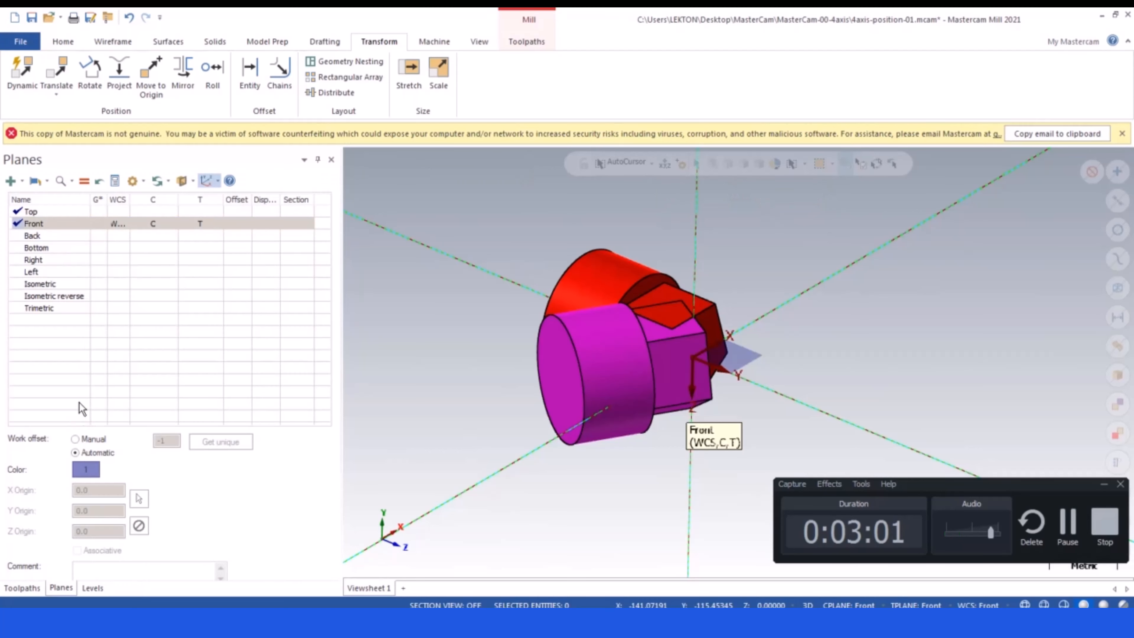
left_click(128, 19)
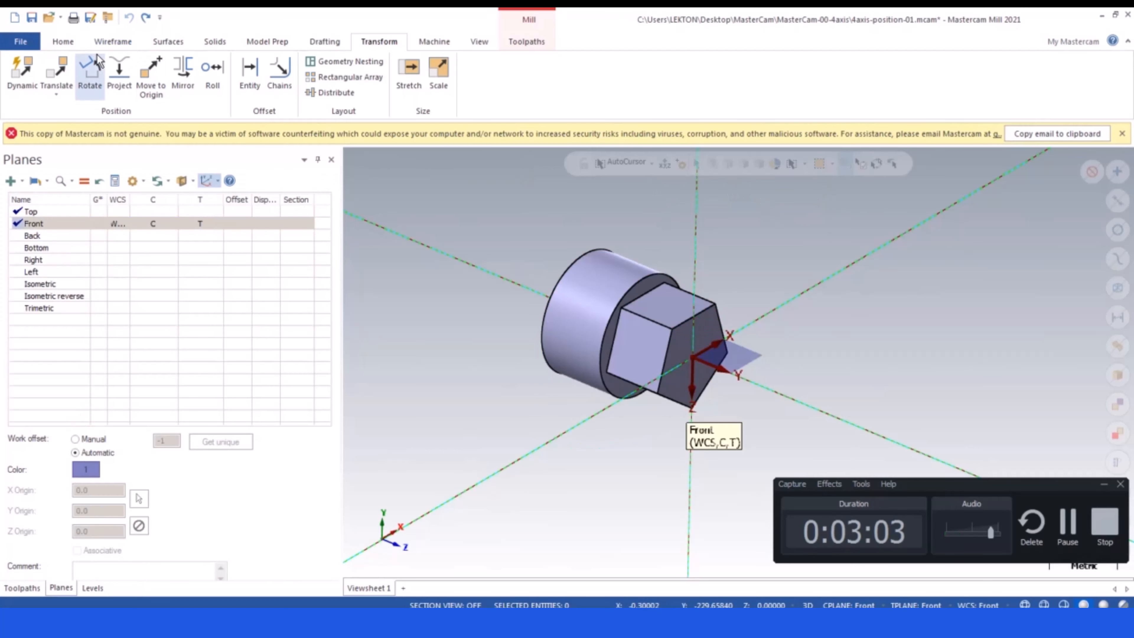
- Rotate one copy of the solid by -90° in the Front construction plane and leave the Rotate command
left_click(90, 74)
left_click(693, 192)
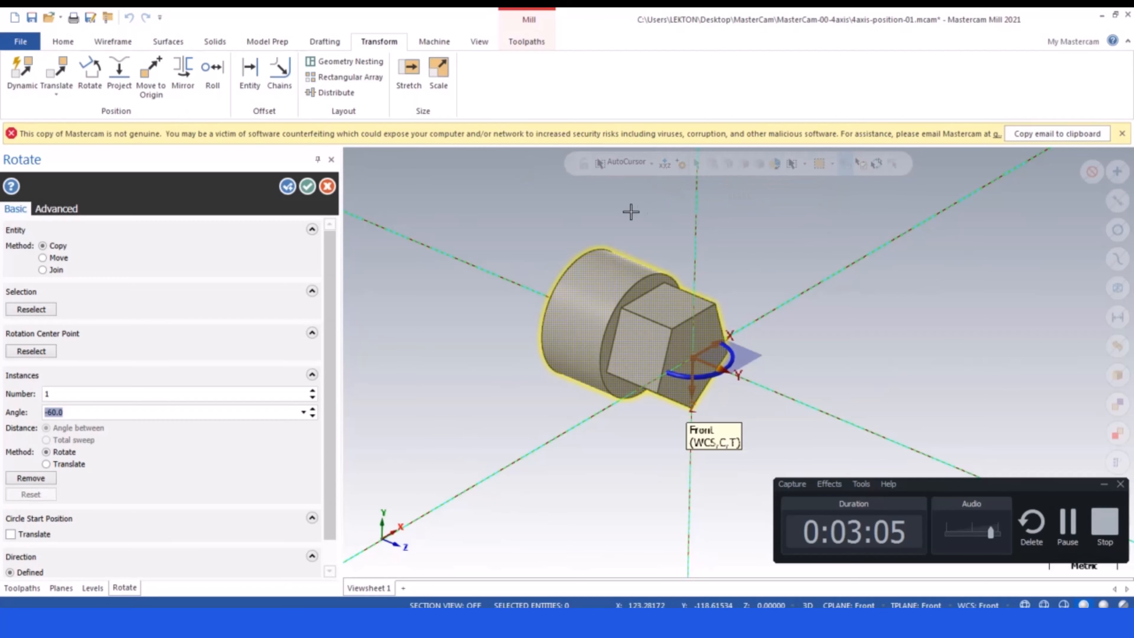
key("Num_Lock")
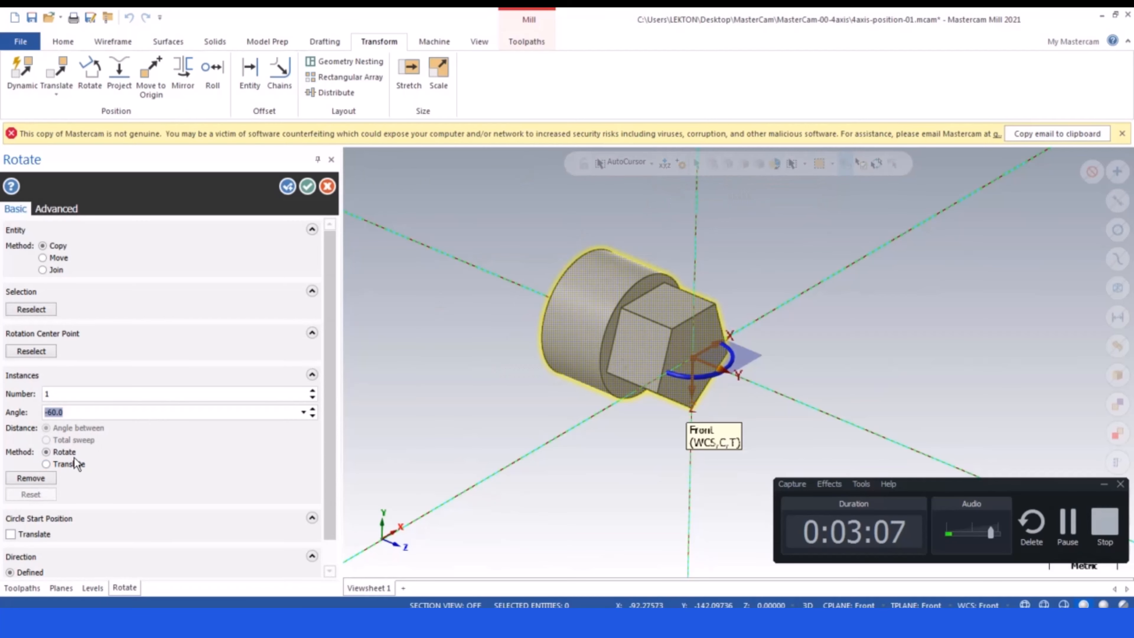
key("Return")
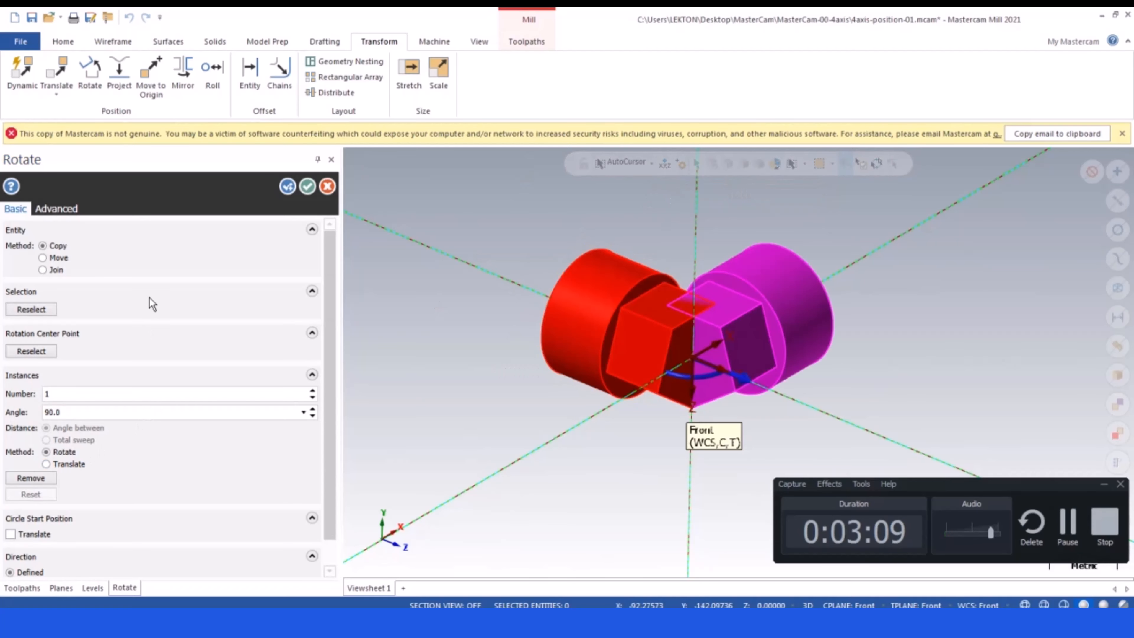
left_click_drag(65, 413, 37, 411)
type("-90")
key("Return")
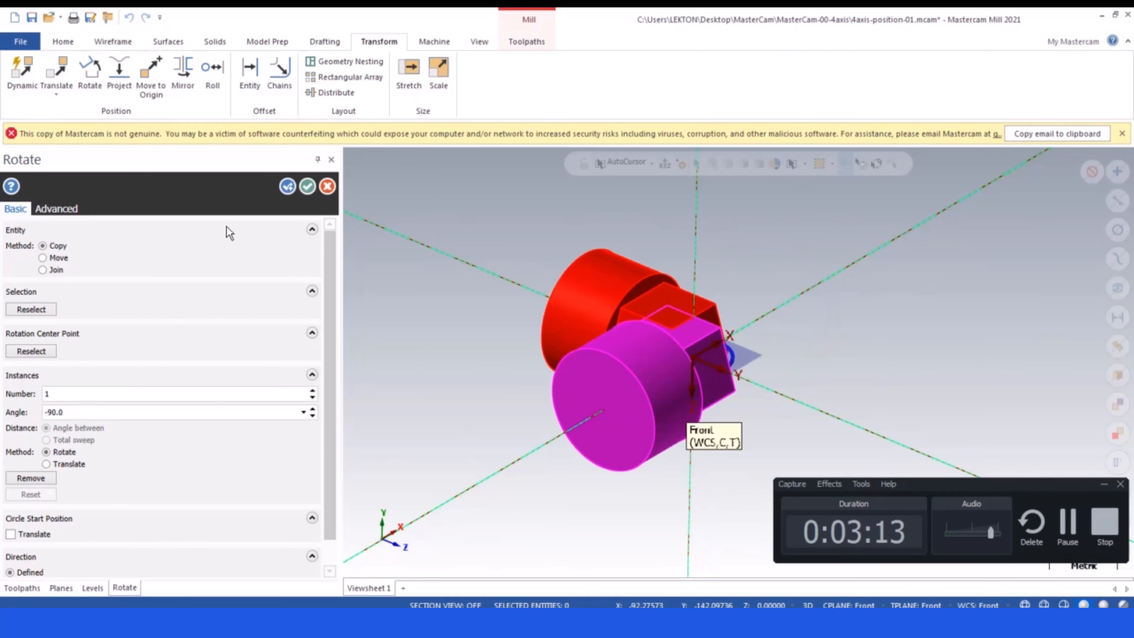
left_click(327, 185)
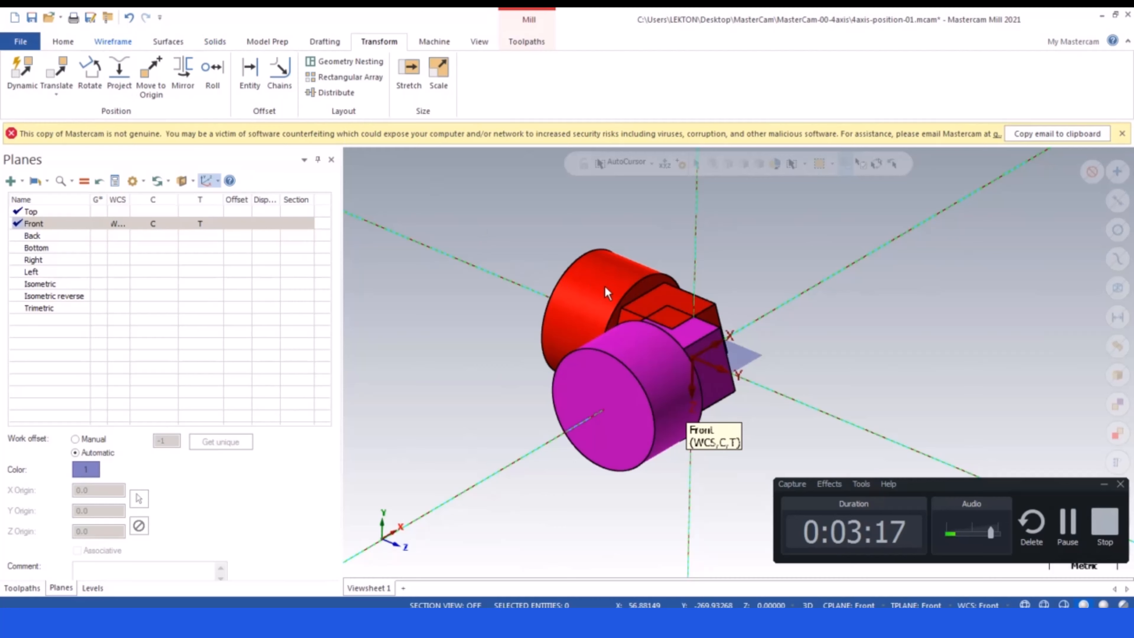
- Clear the transform colors and delete the original solid, keeping only the rotated copy
right_click(458, 244)
left_click(500, 250)
left_click(590, 268)
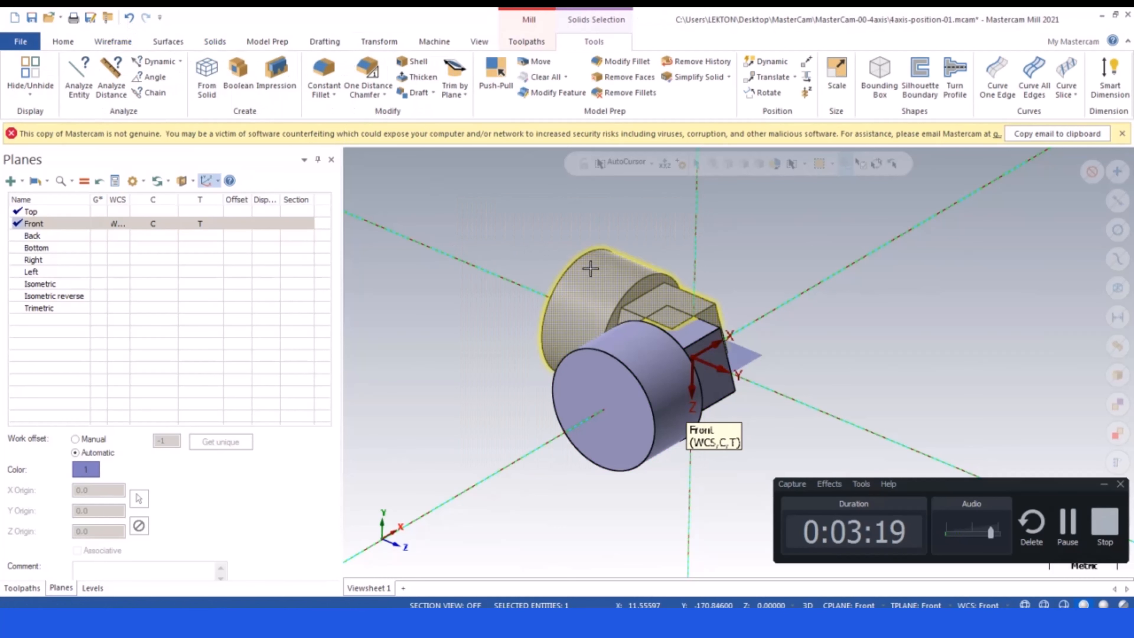
key("Delete")
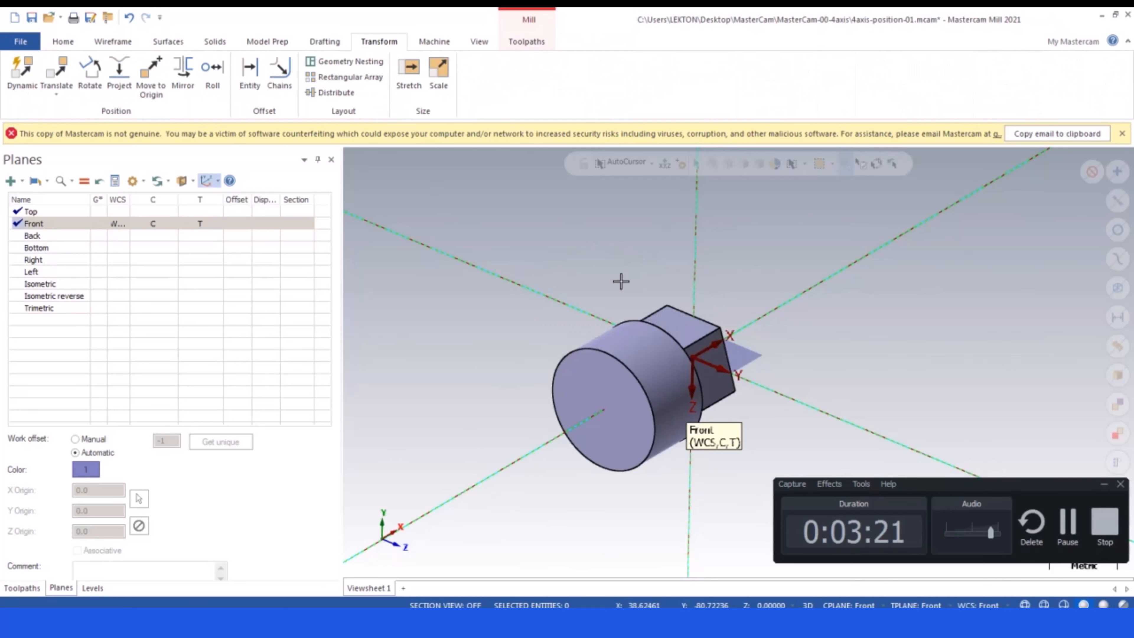
- Set the construction plane, tool plane and WCS back to Top
mouse_move(572, 284)
middle_mouse_down()
mouse_move(513, 279)
mouse_move(404, 420)
mouse_move(397, 392)
middle_mouse_up()
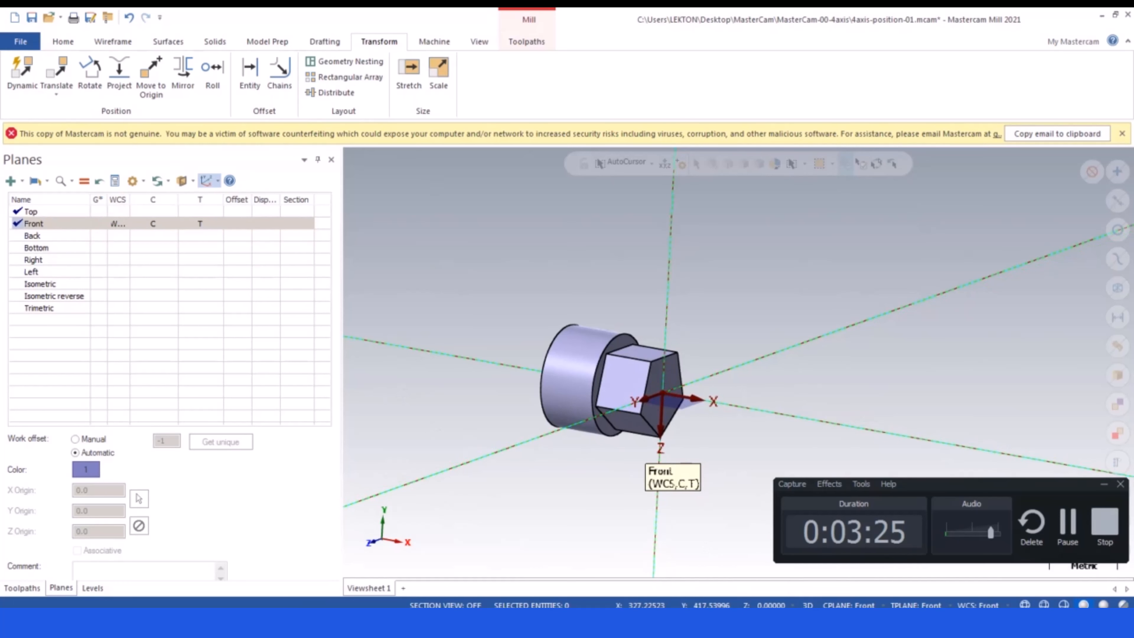
left_click(850, 605)
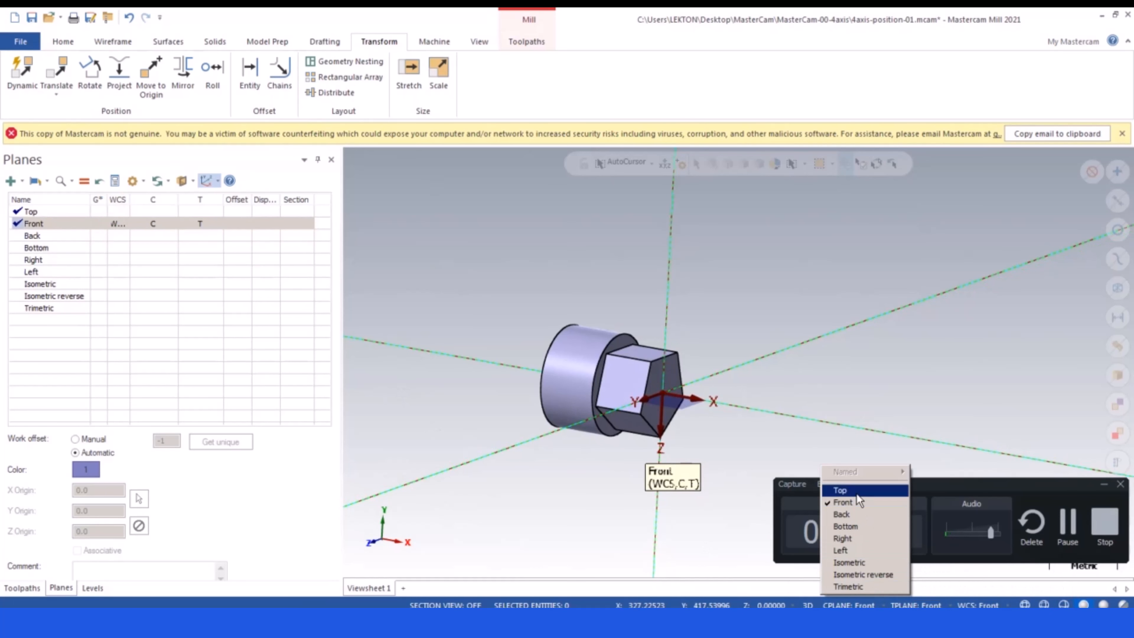
left_click(839, 488)
middle_click_drag(739, 286, 732, 354)
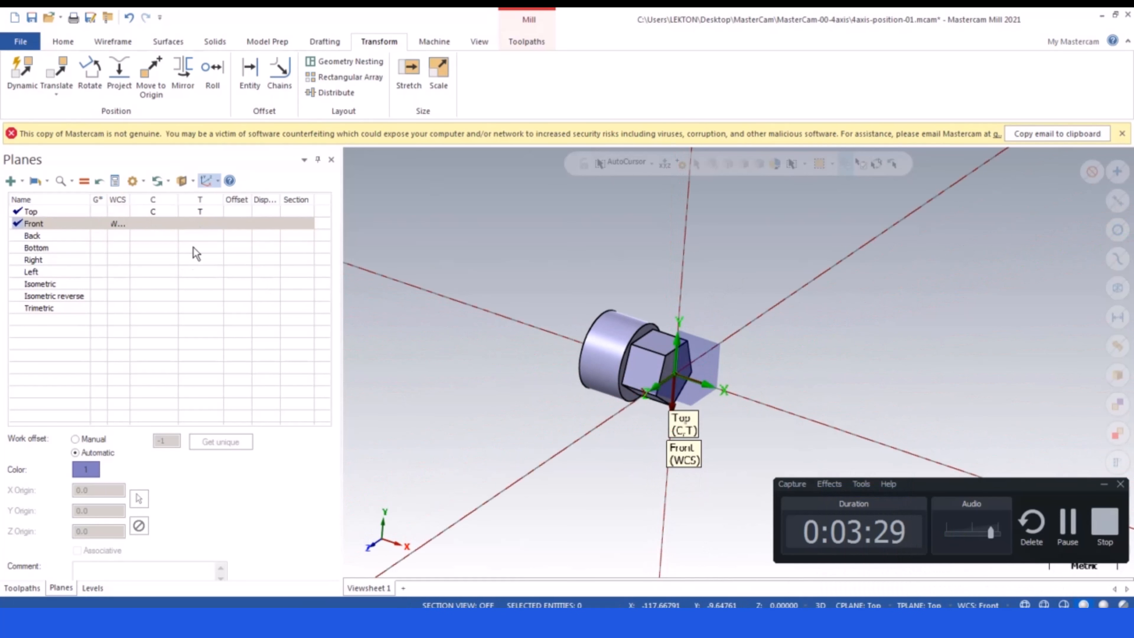
left_click(119, 212)
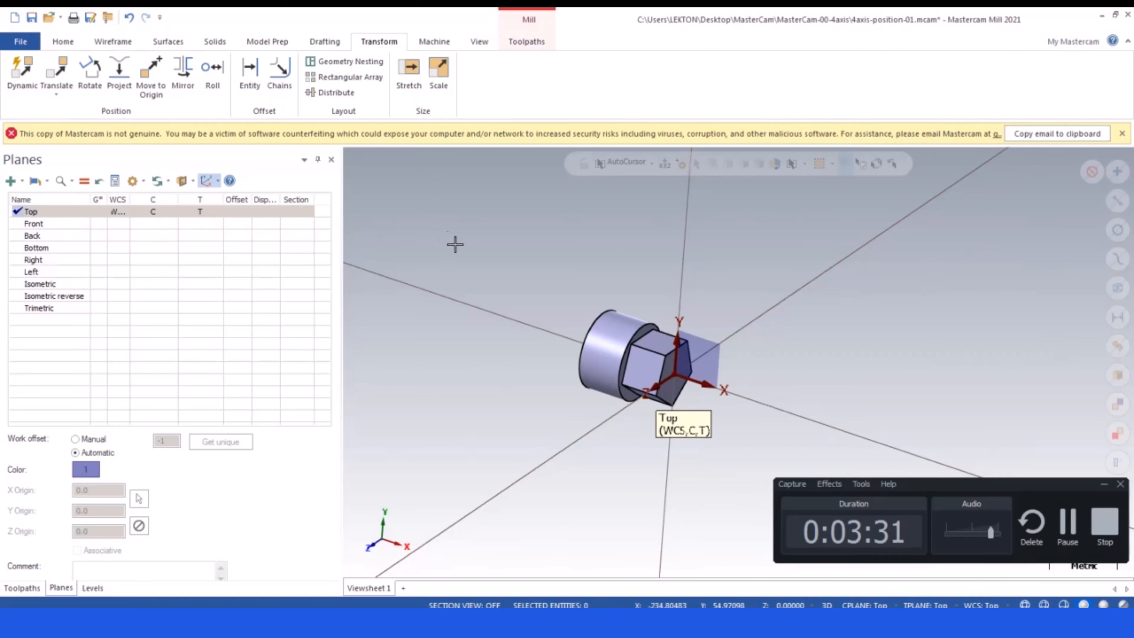
- Examine the rotated solid's orientation relative to the WCS axes in the Top and Right views
middle_click_drag(624, 350, 507, 330)
right_click(507, 330)
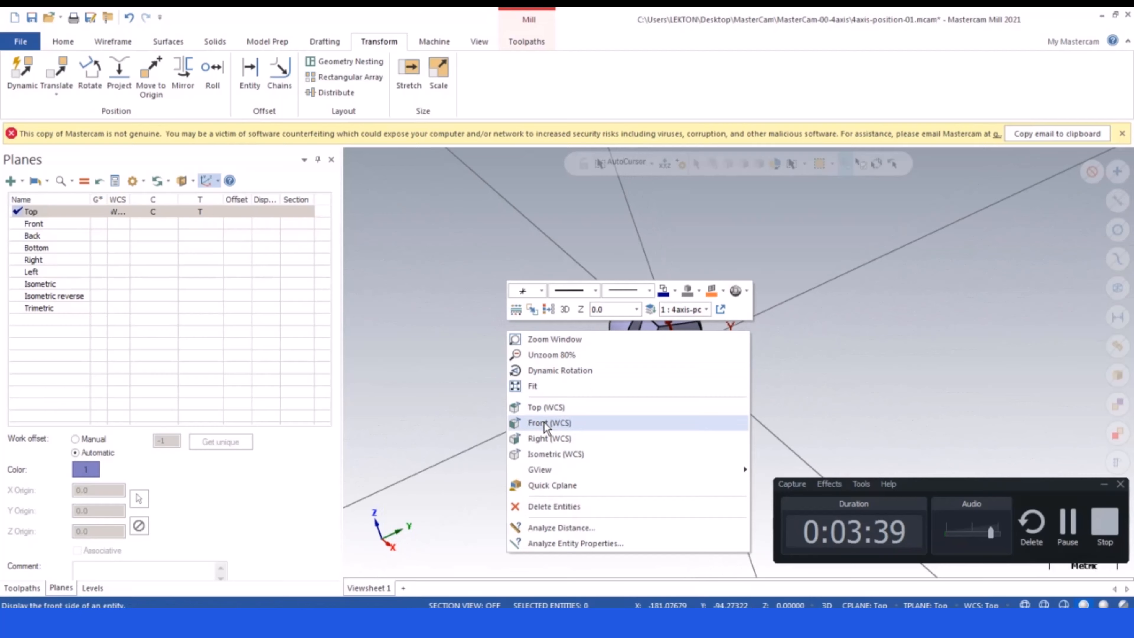
left_click(544, 408)
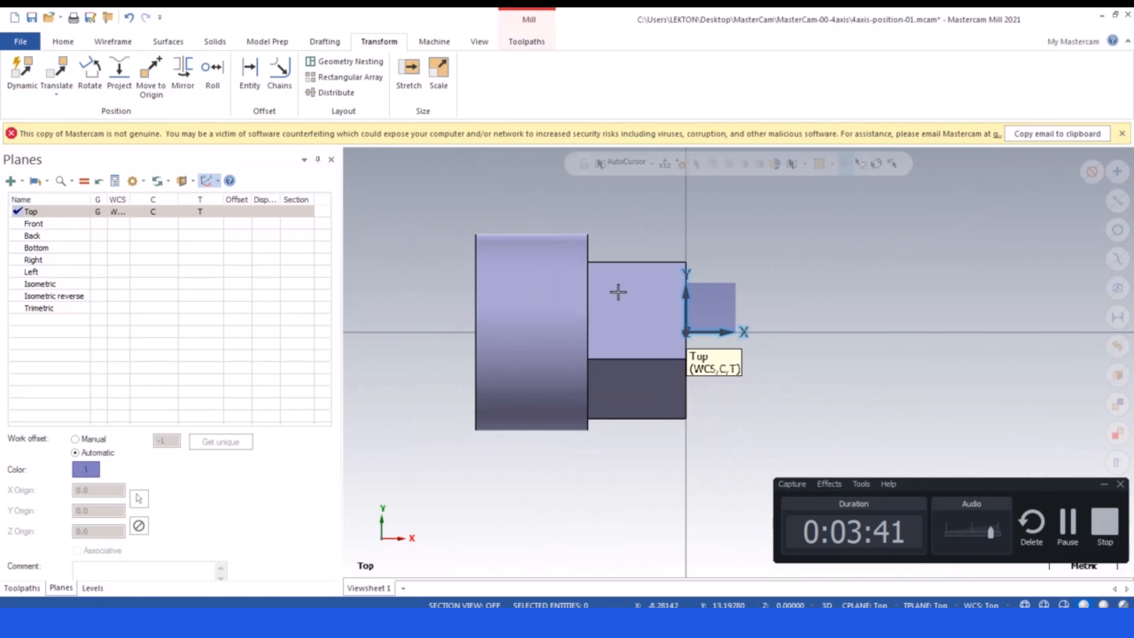
right_click(389, 256)
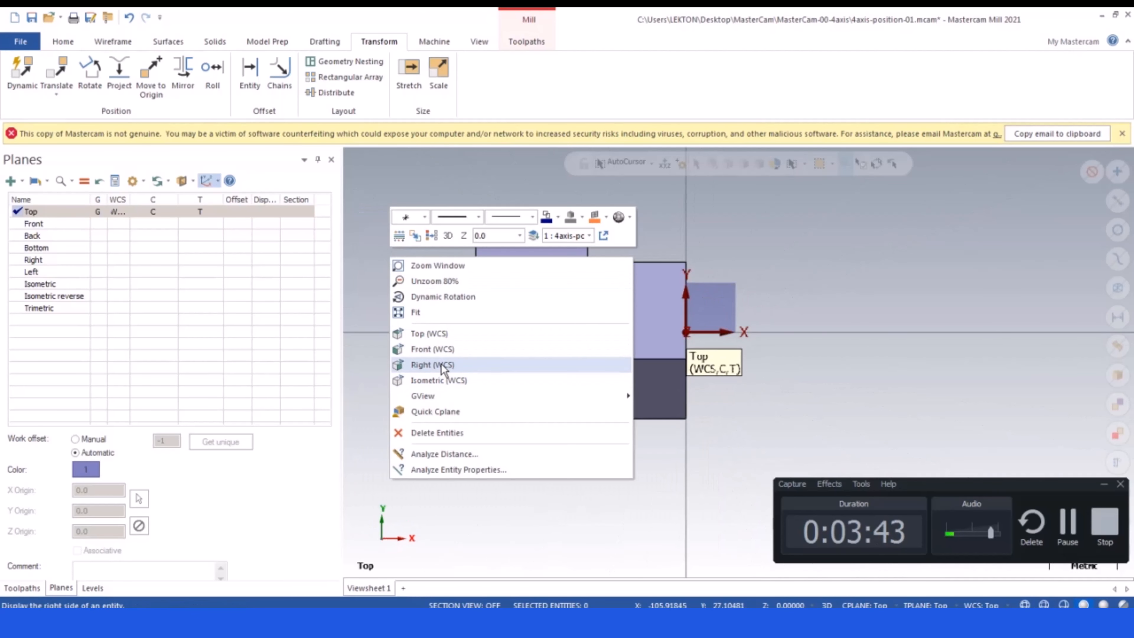
left_click(443, 365)
scroll(451, 308, "down", 1)
scroll(447, 299, "up", 1)
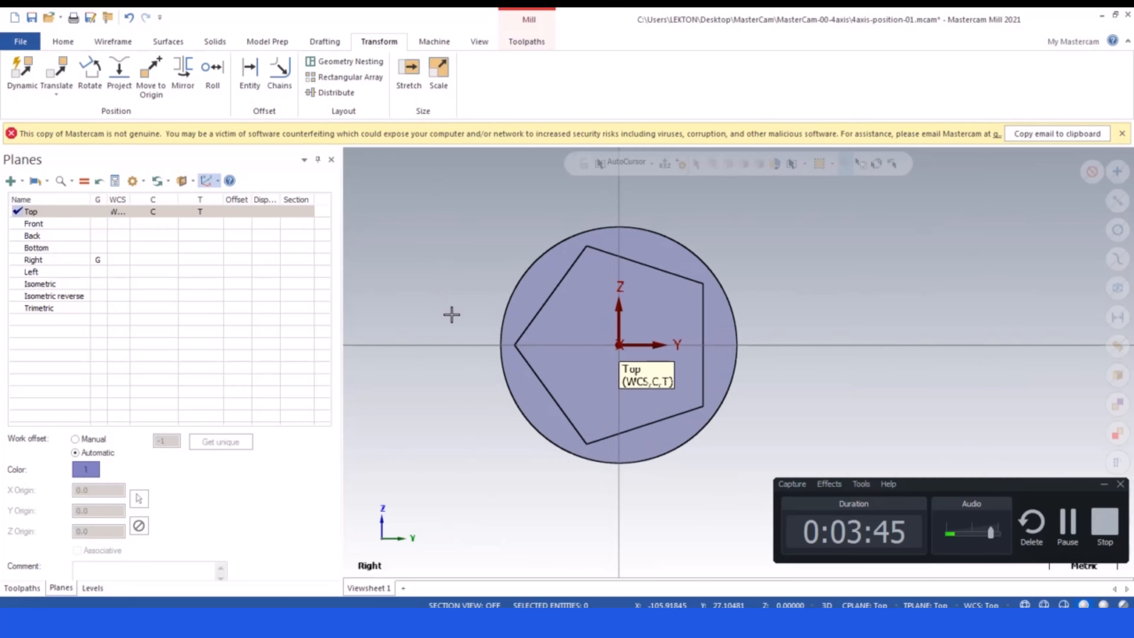
scroll(461, 319, "down", 1)
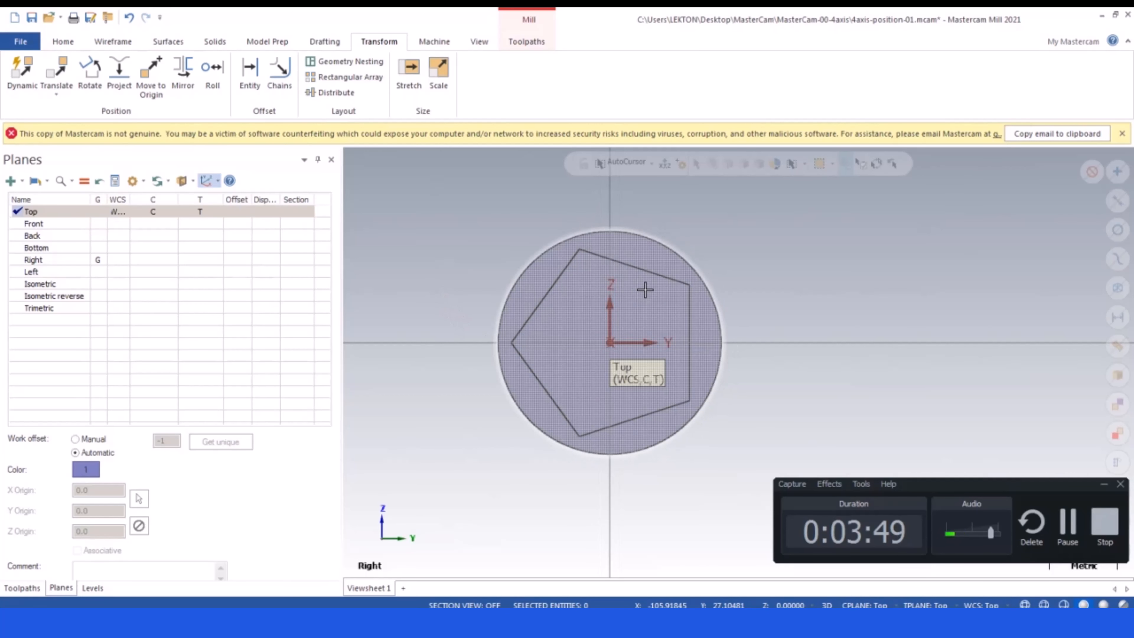
scroll(612, 286, "down", 1)
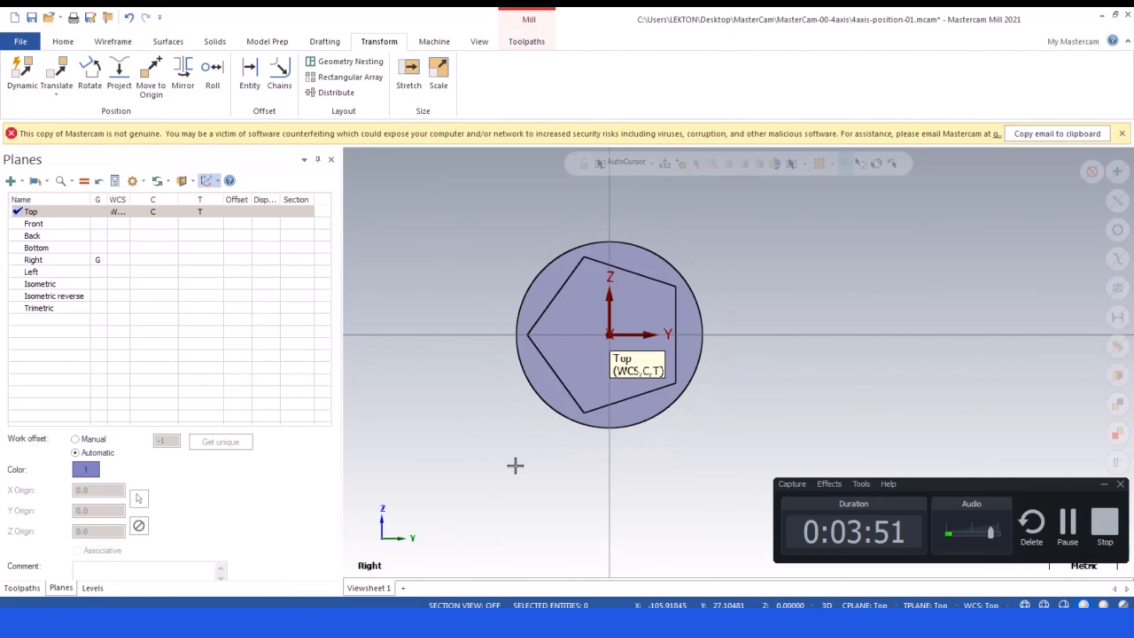
right_click(401, 231)
left_click(446, 342)
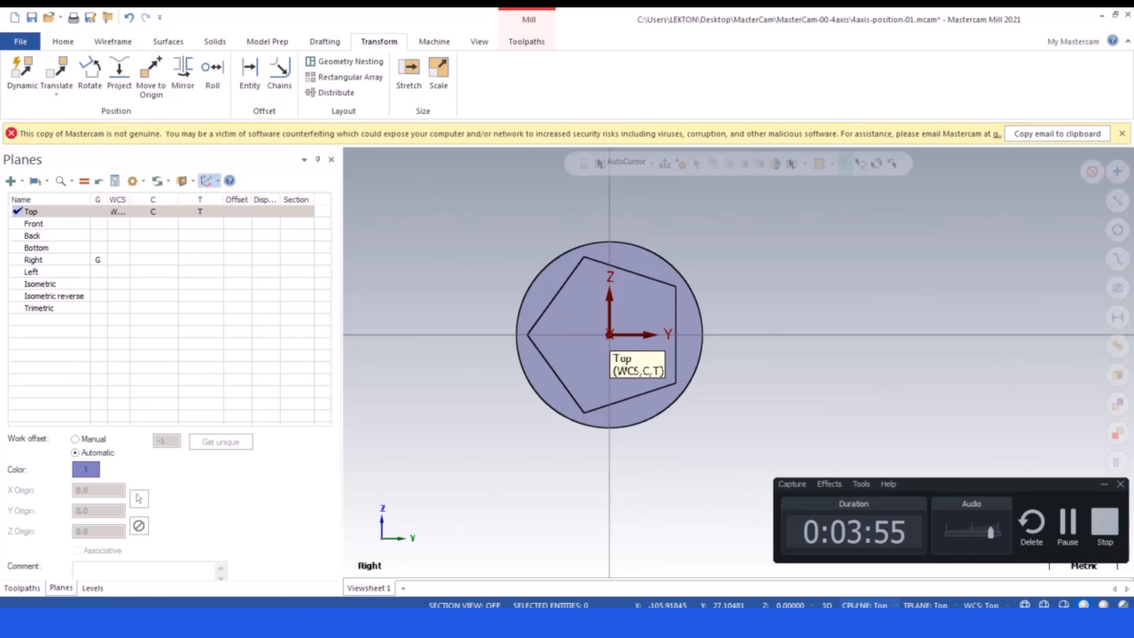
- Set the construction plane to Right and create a curve on the upper right edge of the pentagonal end face
left_click(864, 606)
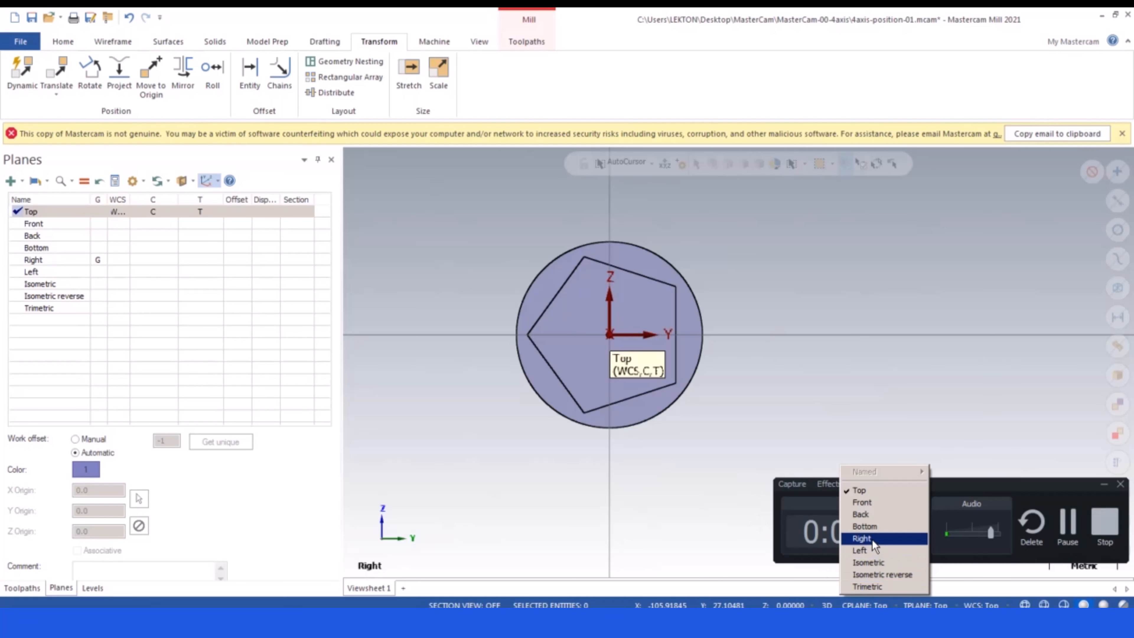
left_click(861, 538)
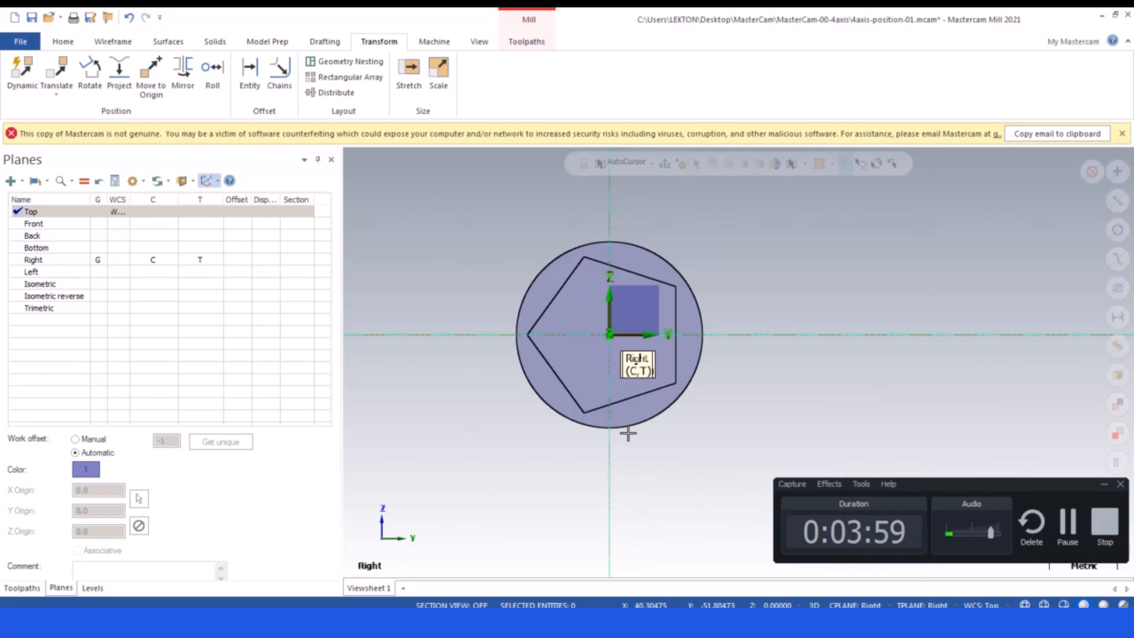
left_click(110, 41)
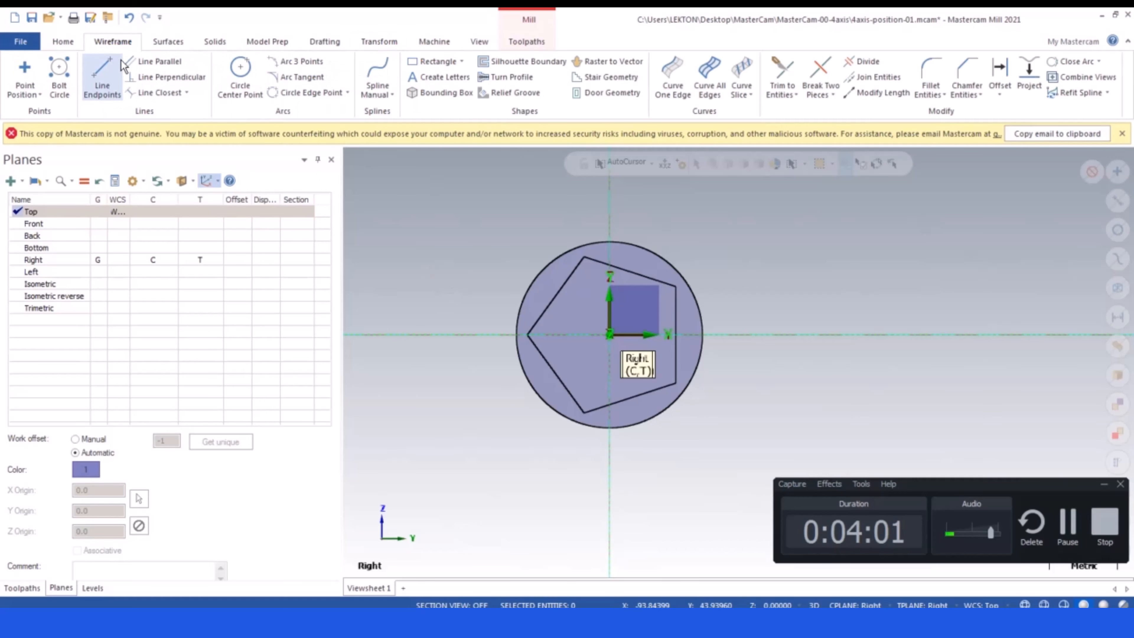
left_click(673, 74)
left_click(628, 271)
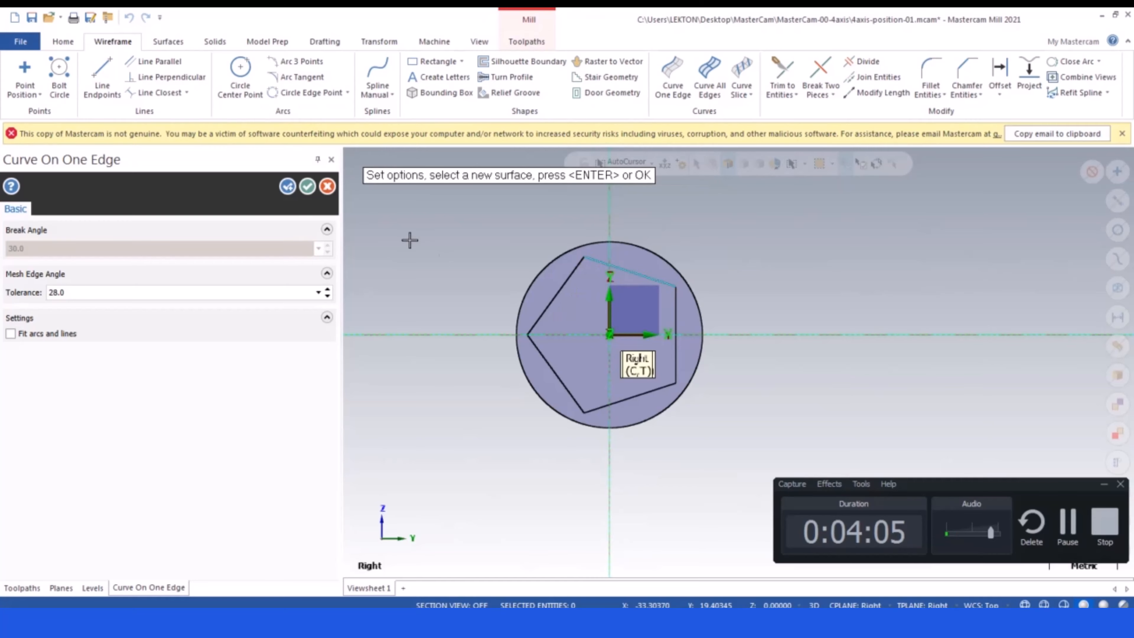
left_click(312, 186)
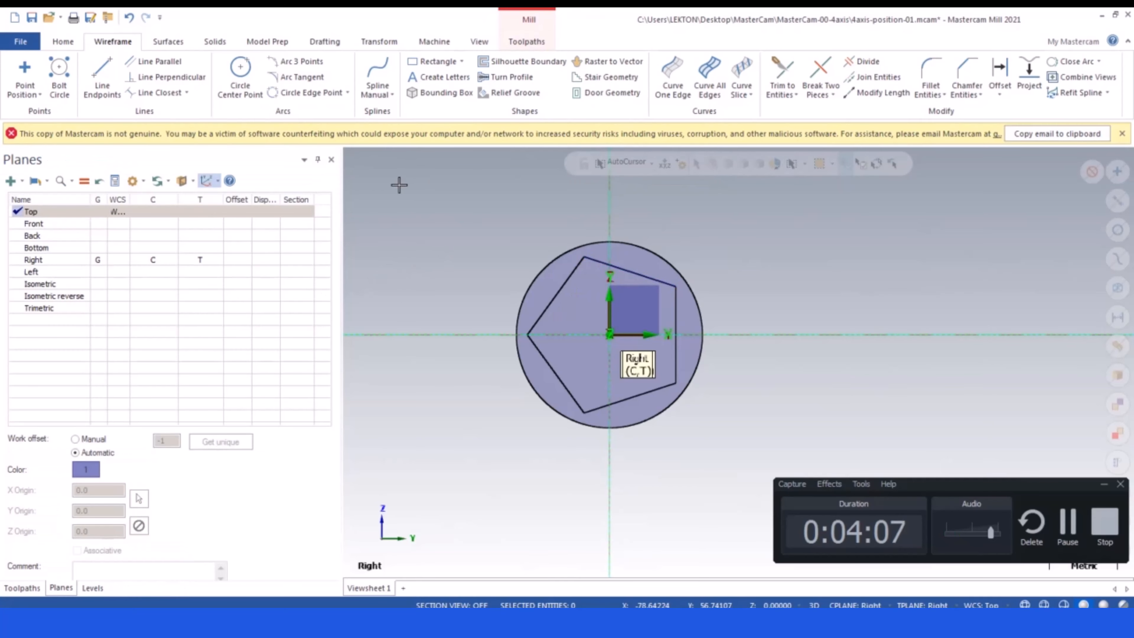
left_click(102, 76)
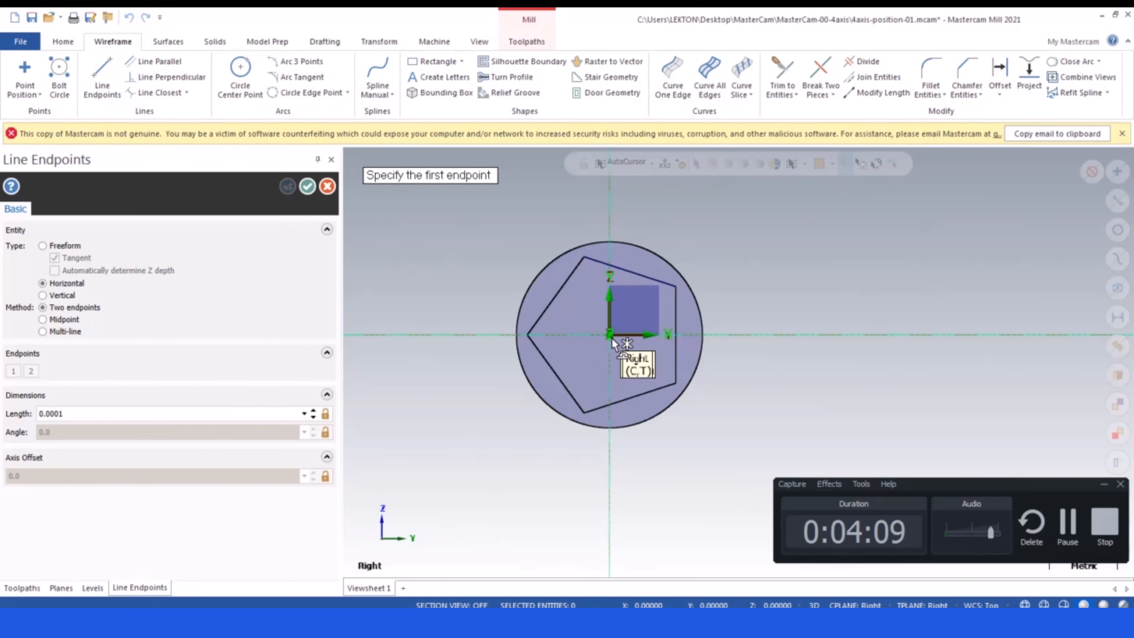
left_click(610, 335)
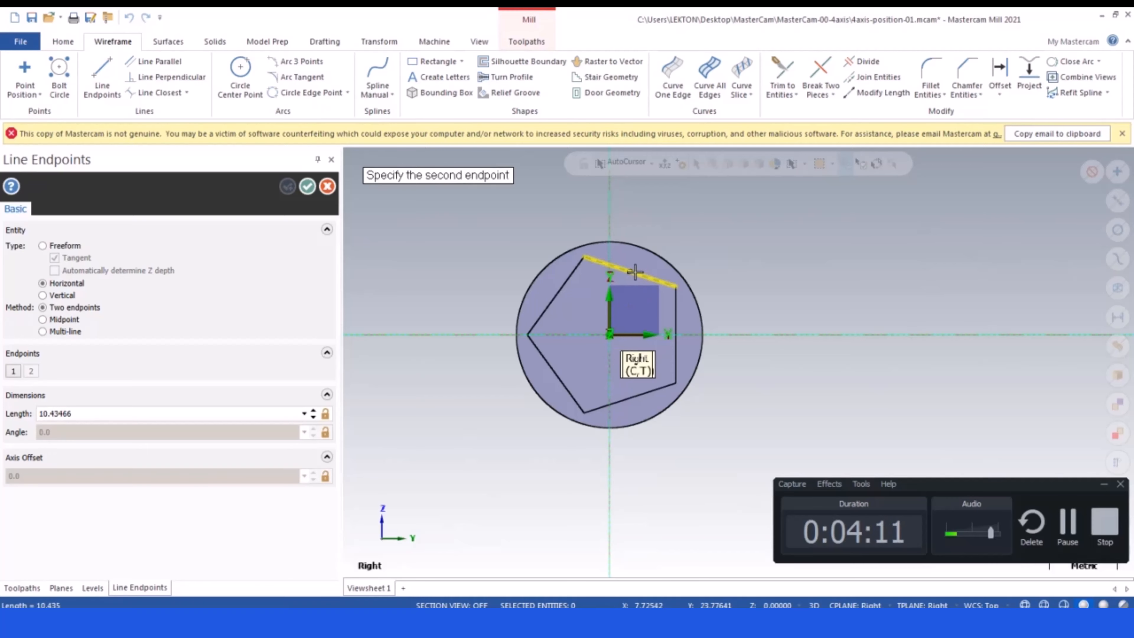
scroll(634, 274, "up", 3)
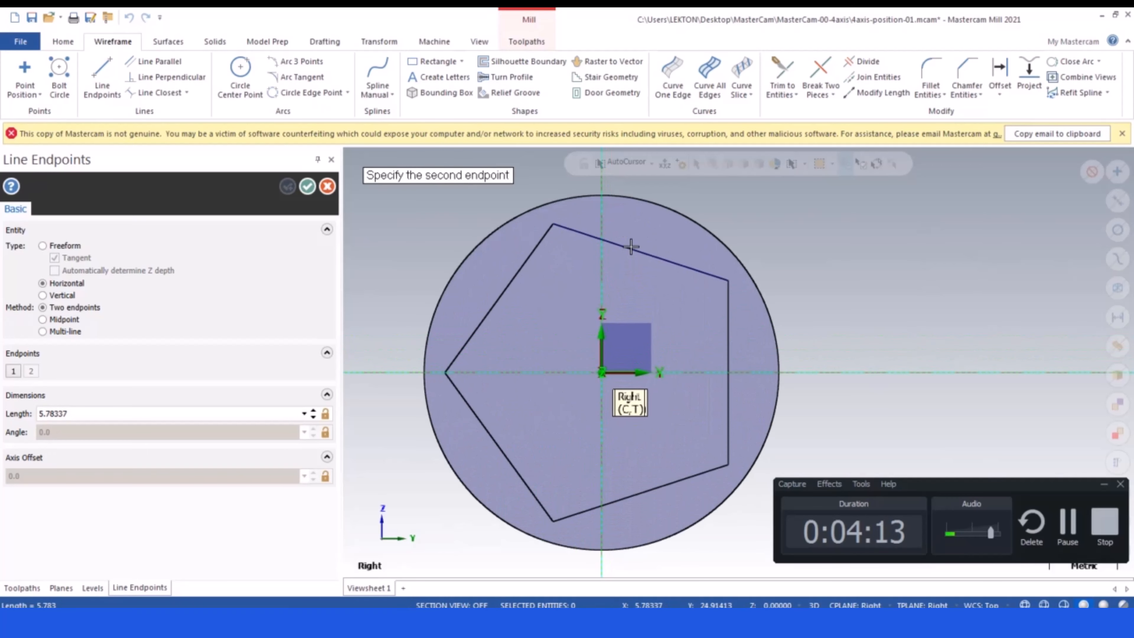
left_click(641, 258)
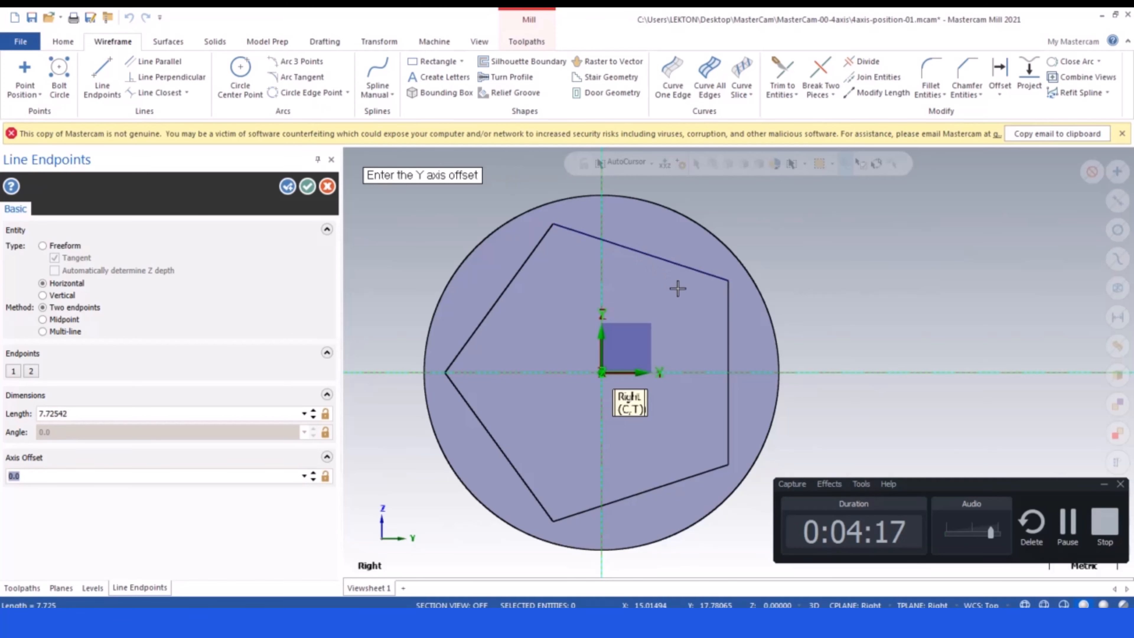
scroll(658, 231, "down", 3)
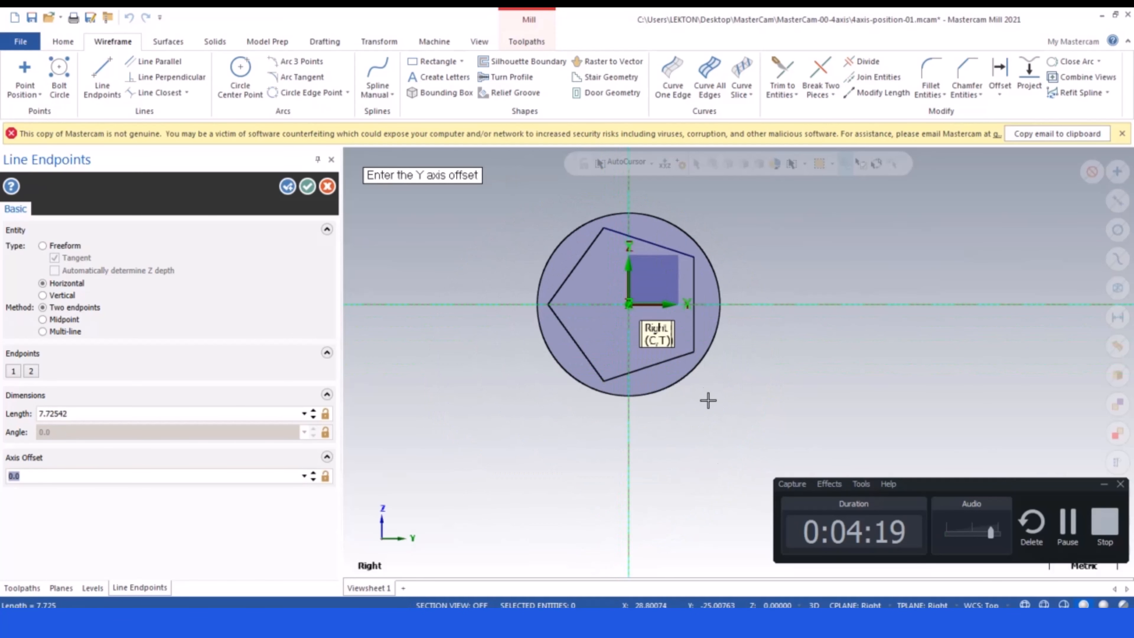
key("Escape")
- Draw a freeform line from the midpoint of the pentagon's upper right edge to the origin
scroll(665, 275, "up", 3)
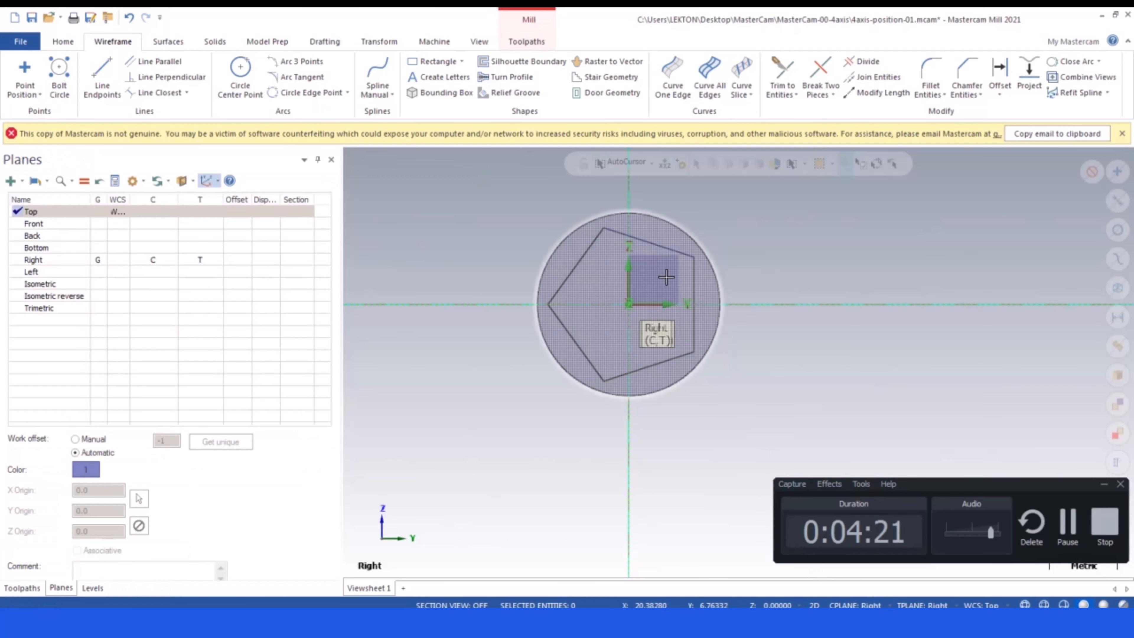
scroll(666, 275, "down", 1)
left_click(89, 68)
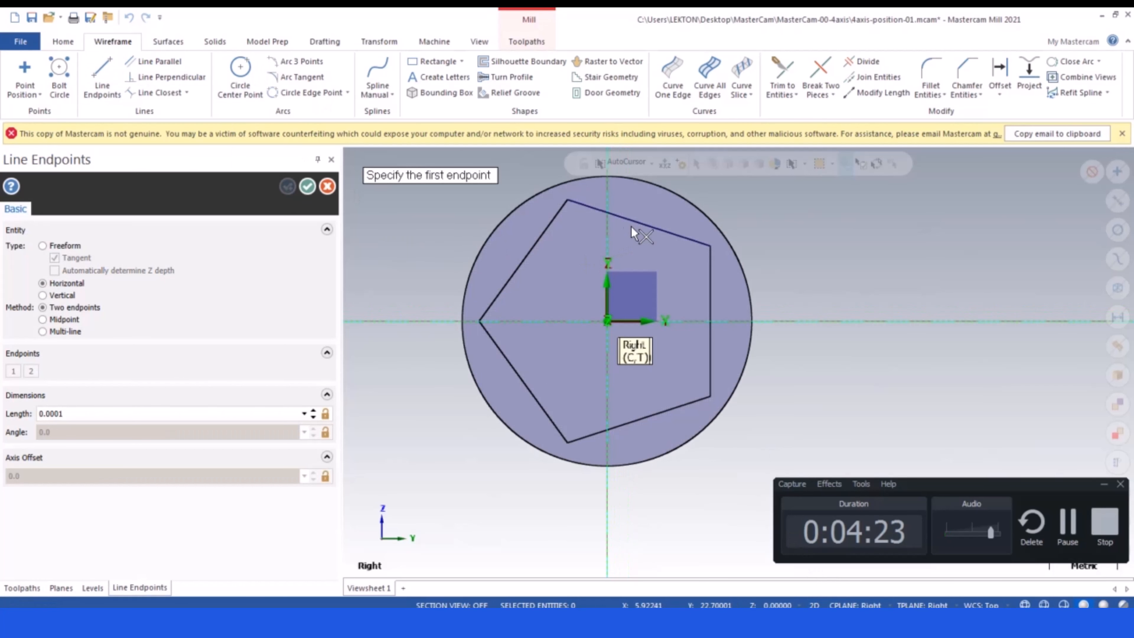
left_click(638, 223)
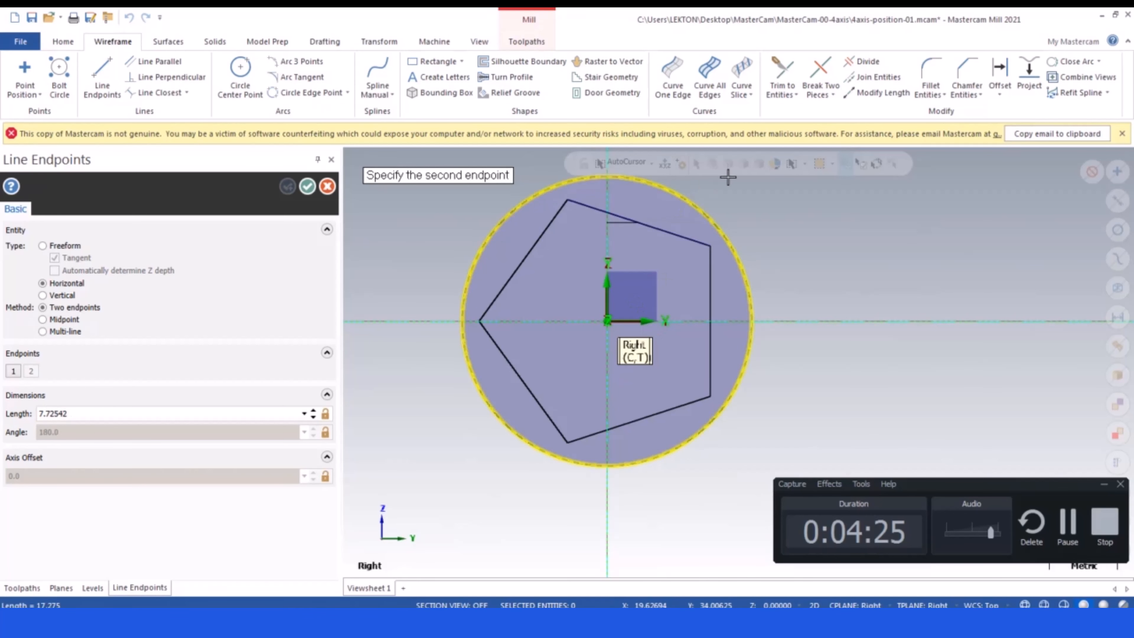
left_click(42, 246)
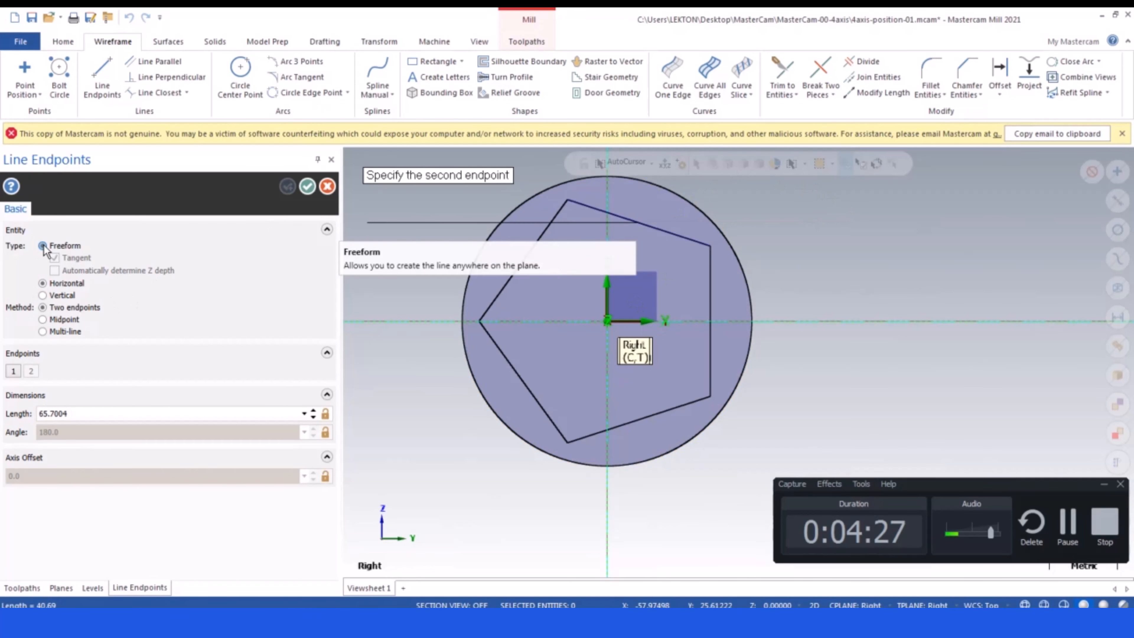
left_click(608, 320)
key("Escape")
- Draw a vertical line from the origin up along the Z axis, past the pentagon's upper right edge
scroll(603, 217, "up", 3)
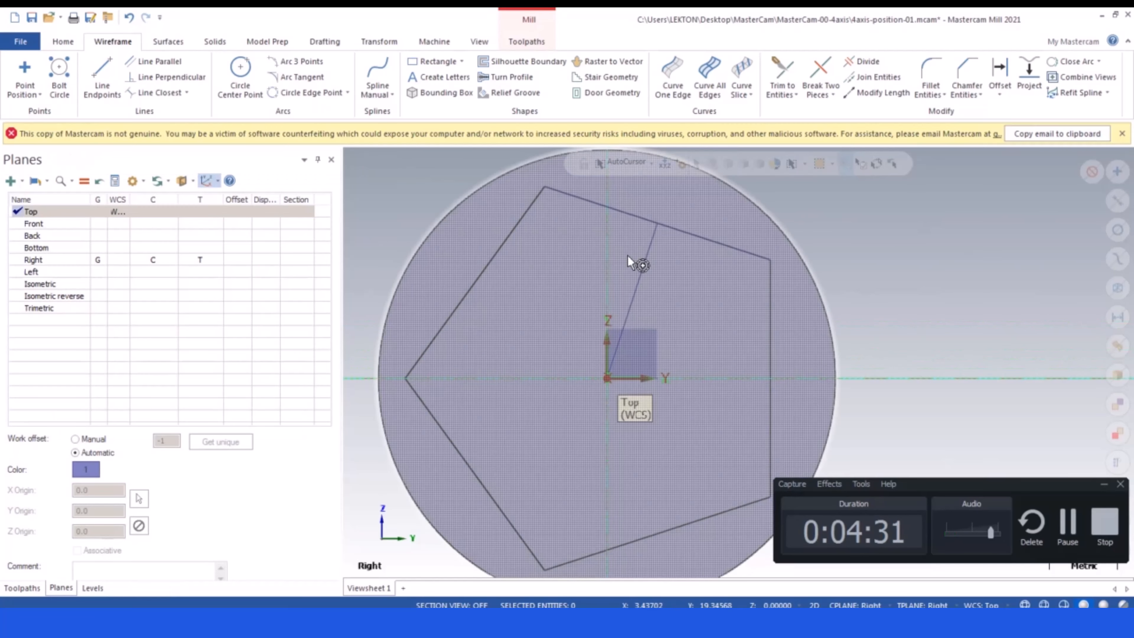
scroll(627, 257, "down", 2)
left_click(102, 75)
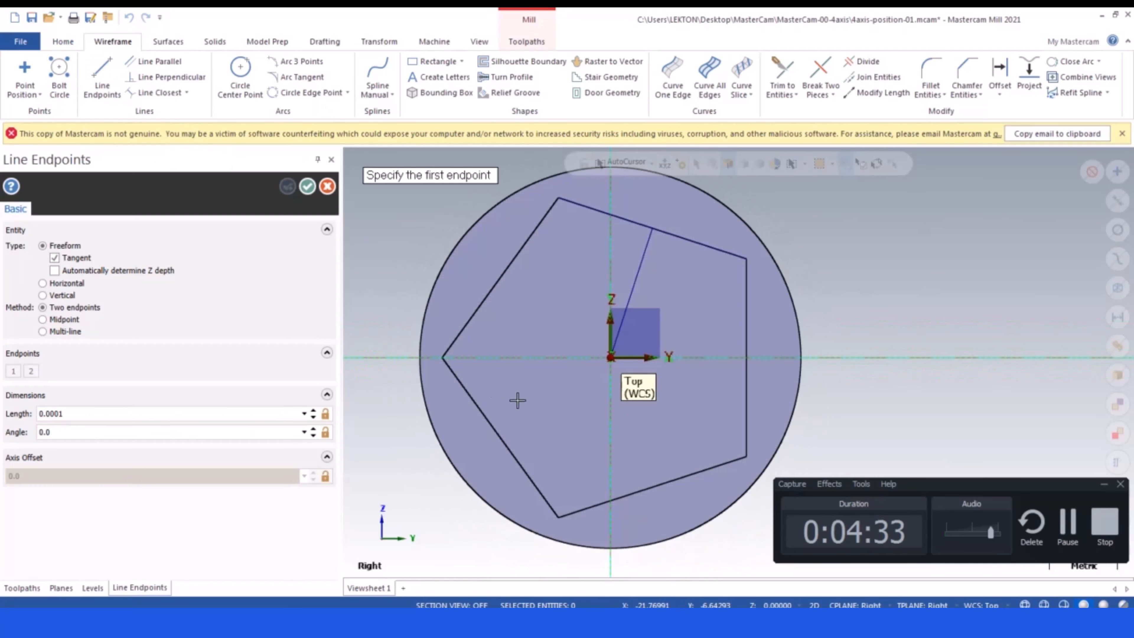
left_click(611, 357)
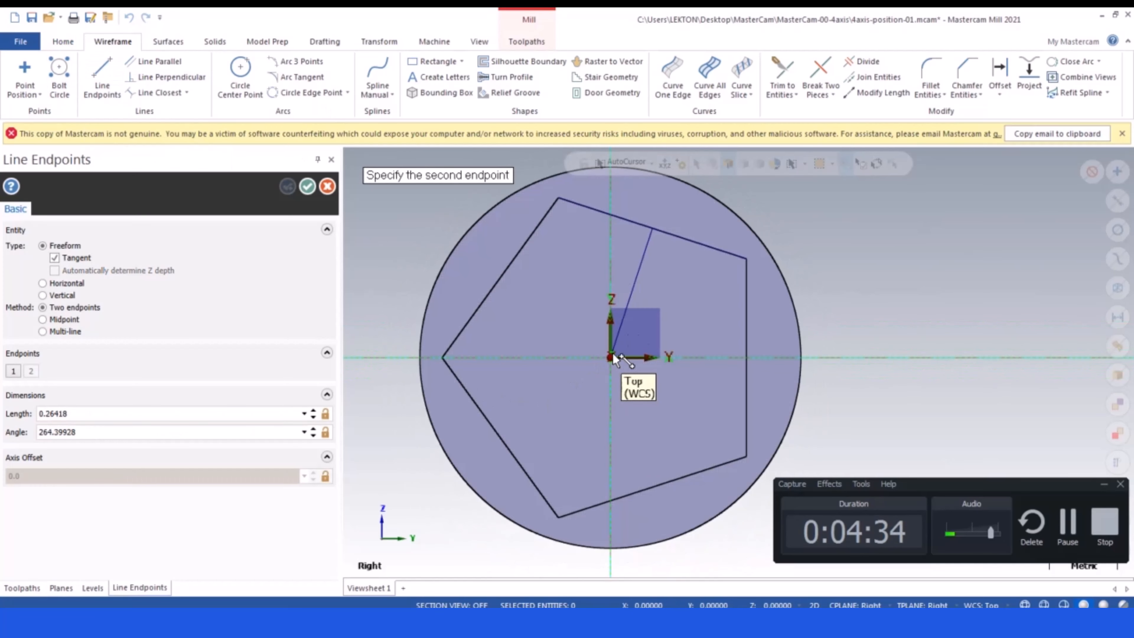
left_click(610, 189)
key("Escape")
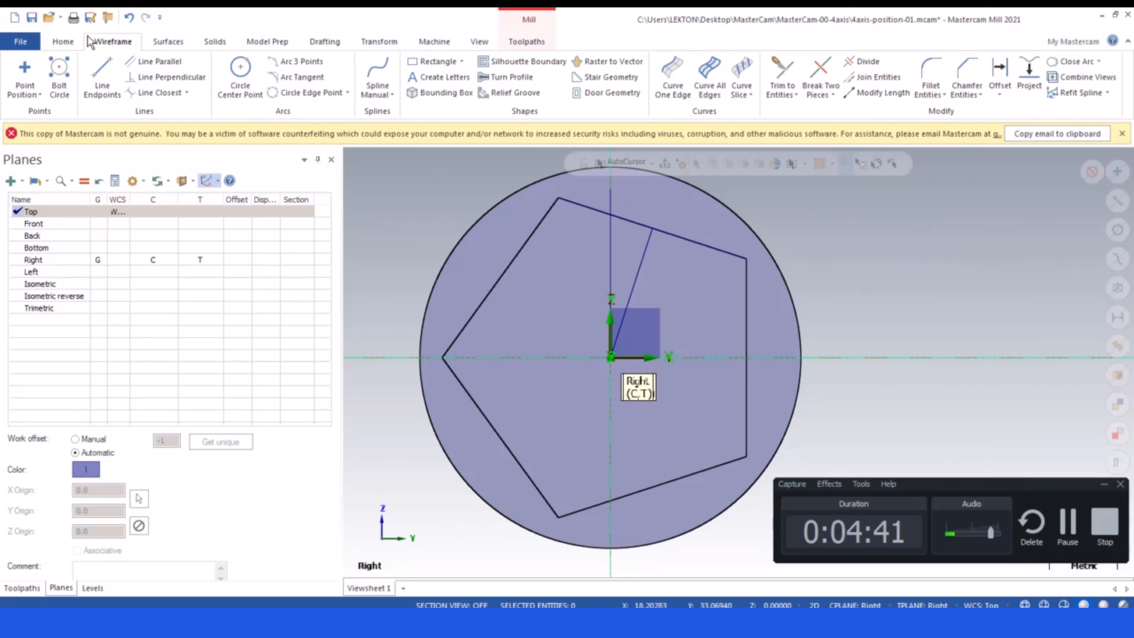
- Analyze the properties of the slanted line between the origin and the edge midpoint
left_click(63, 42)
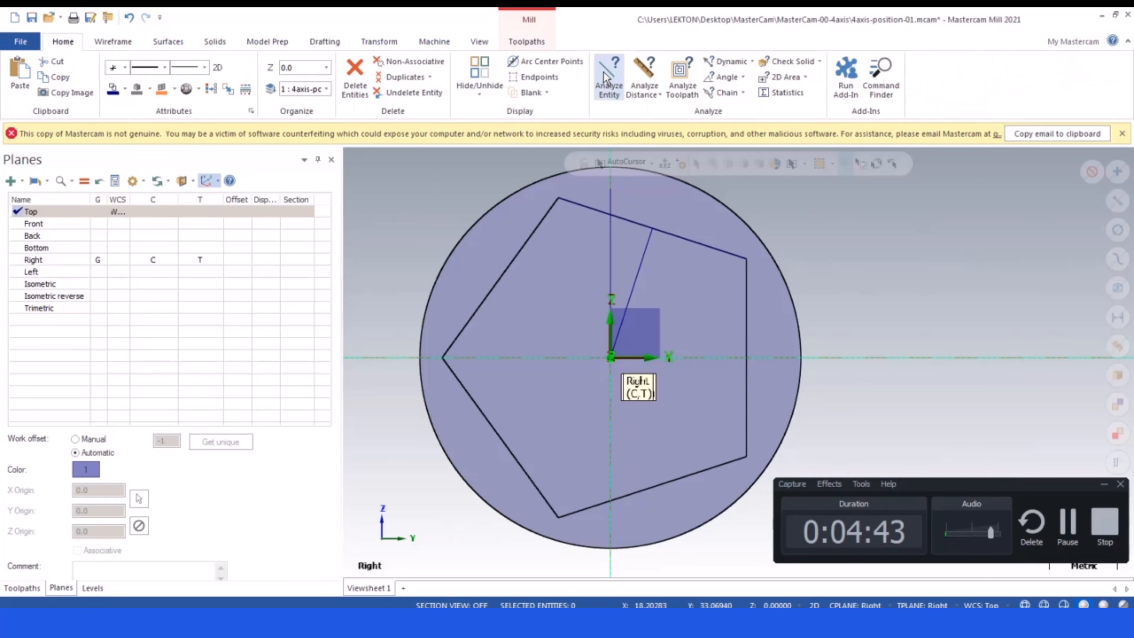
left_click(609, 78)
left_click(621, 268)
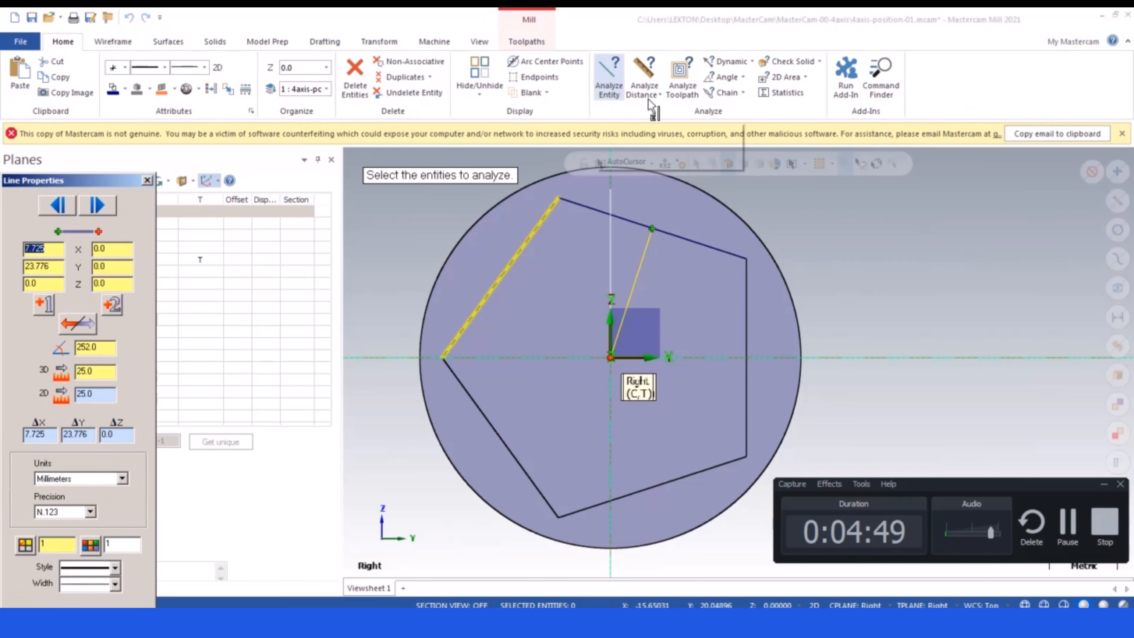
- Measure the angle between the vertical and slanted lines and copy the second angle value
left_click(656, 99)
left_click(726, 77)
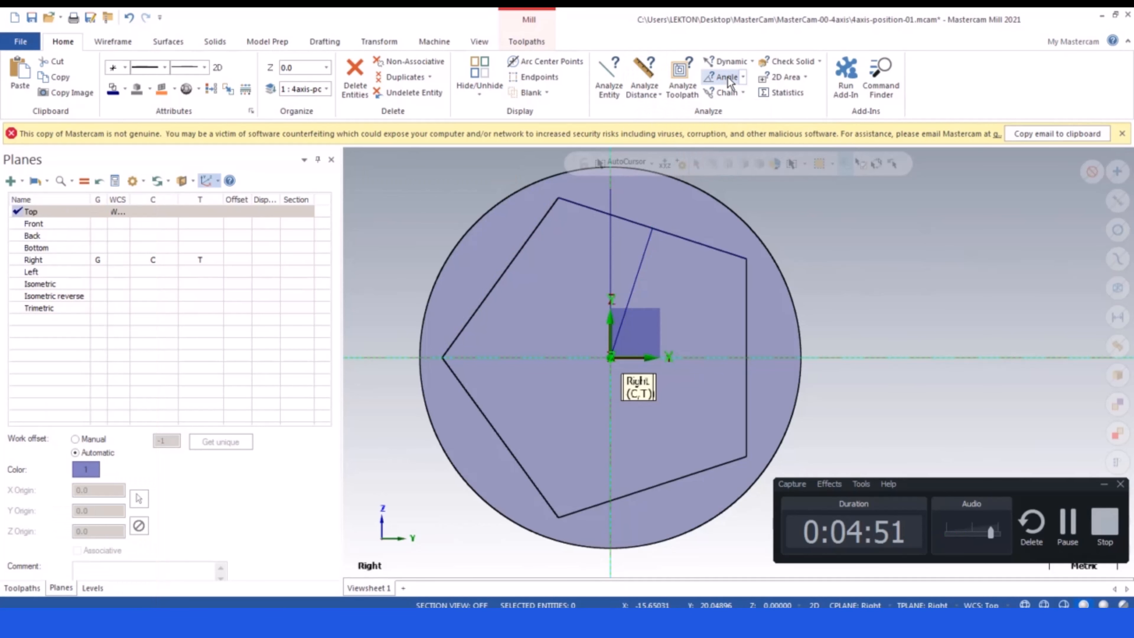
left_click(612, 248)
left_click(648, 238)
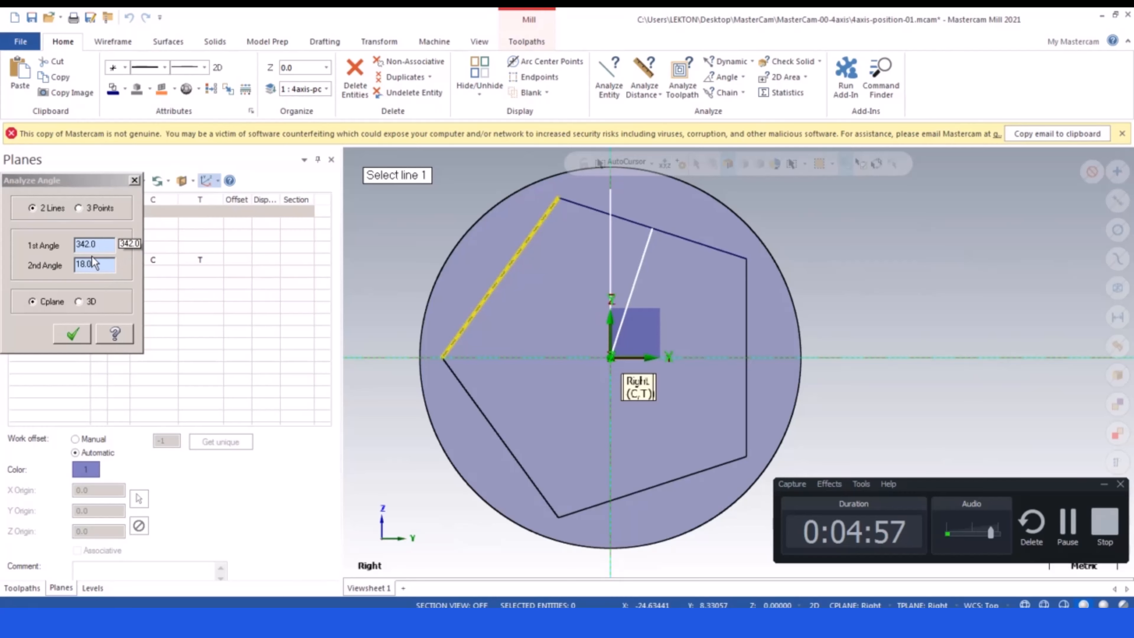
left_click(93, 264)
right_click(82, 263)
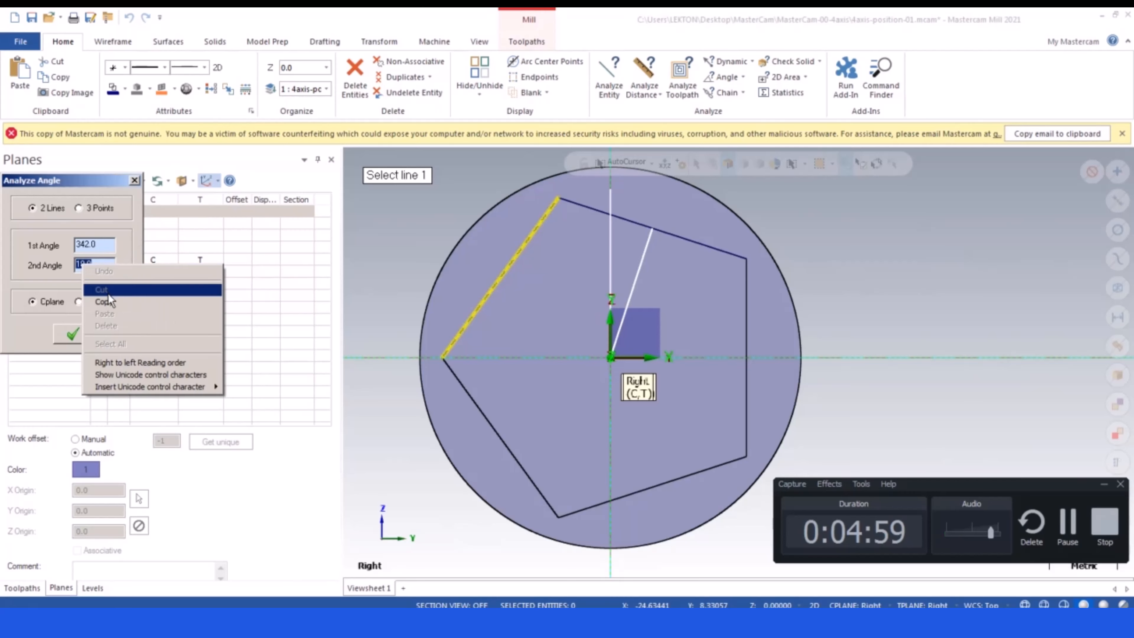
left_click(105, 303)
left_click(135, 181)
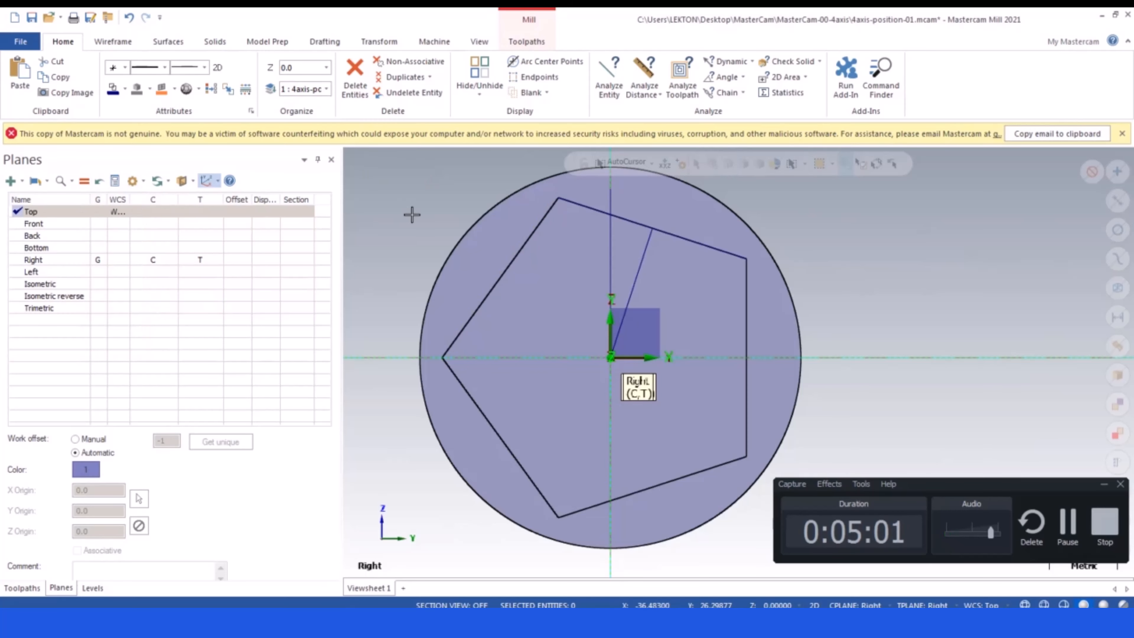
- Set the WCS to Right and check its axes against the pentagonal end of the solid
scroll(410, 213, "down", 1)
scroll(724, 313, "down", 2)
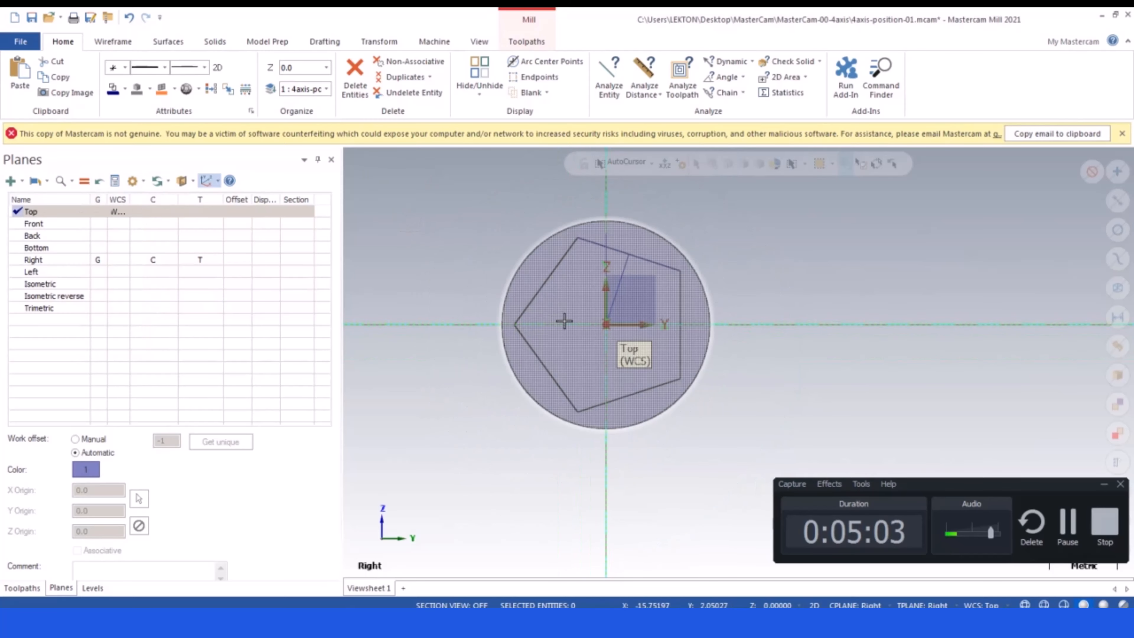
scroll(636, 330, "up", 2)
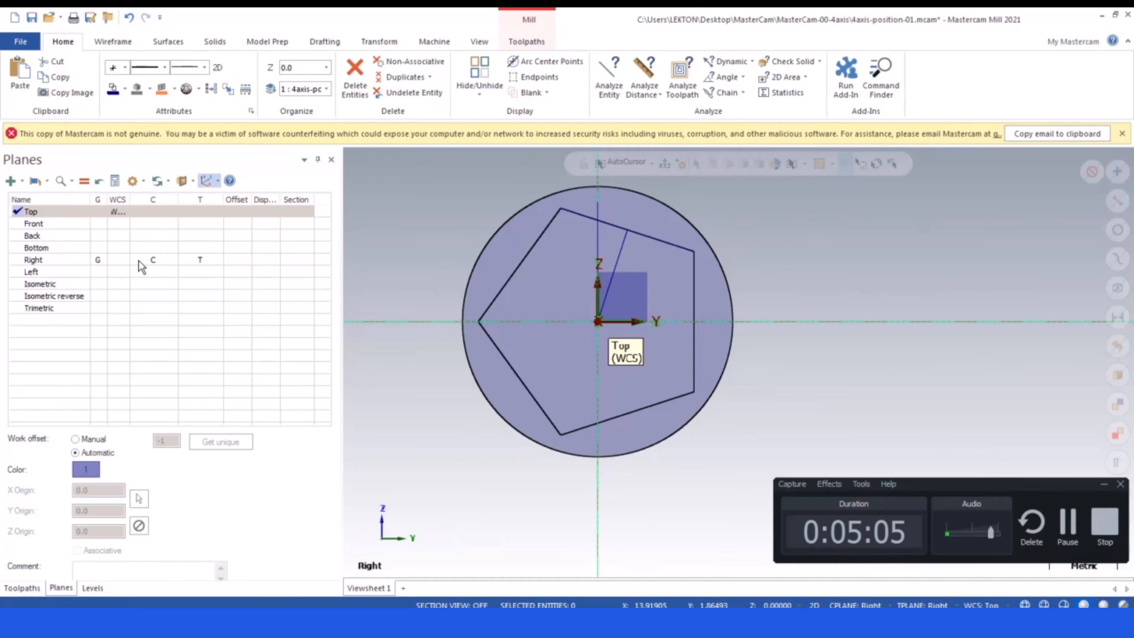
left_click(122, 261)
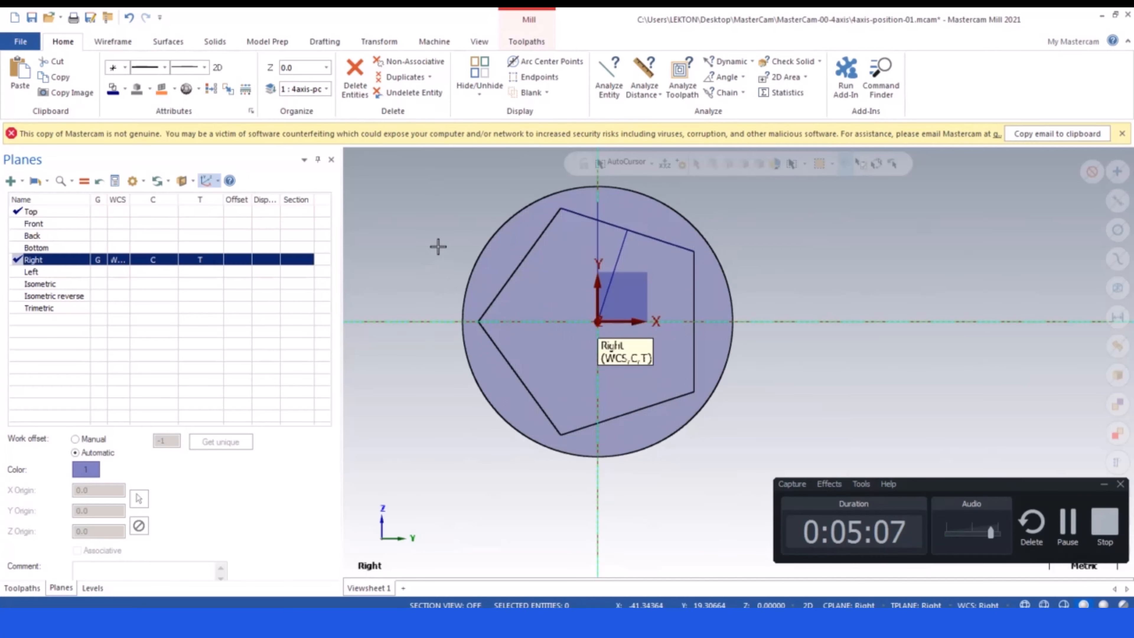
mouse_move(466, 275)
middle_mouse_down()
mouse_move(527, 299)
mouse_move(541, 287)
mouse_move(504, 295)
middle_mouse_up()
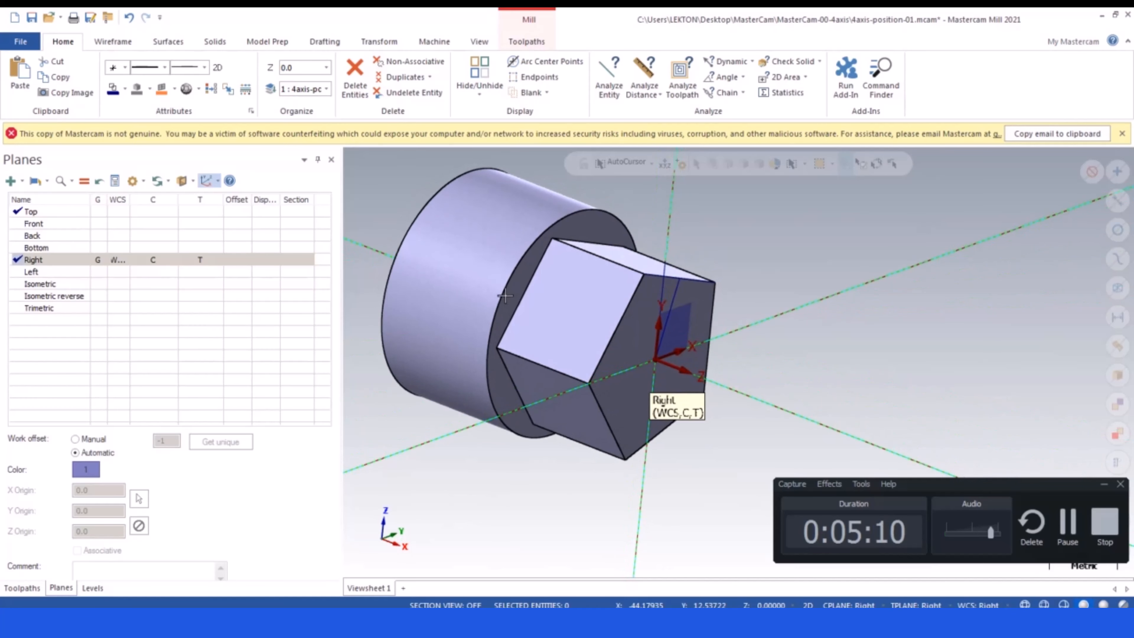
left_click(100, 259)
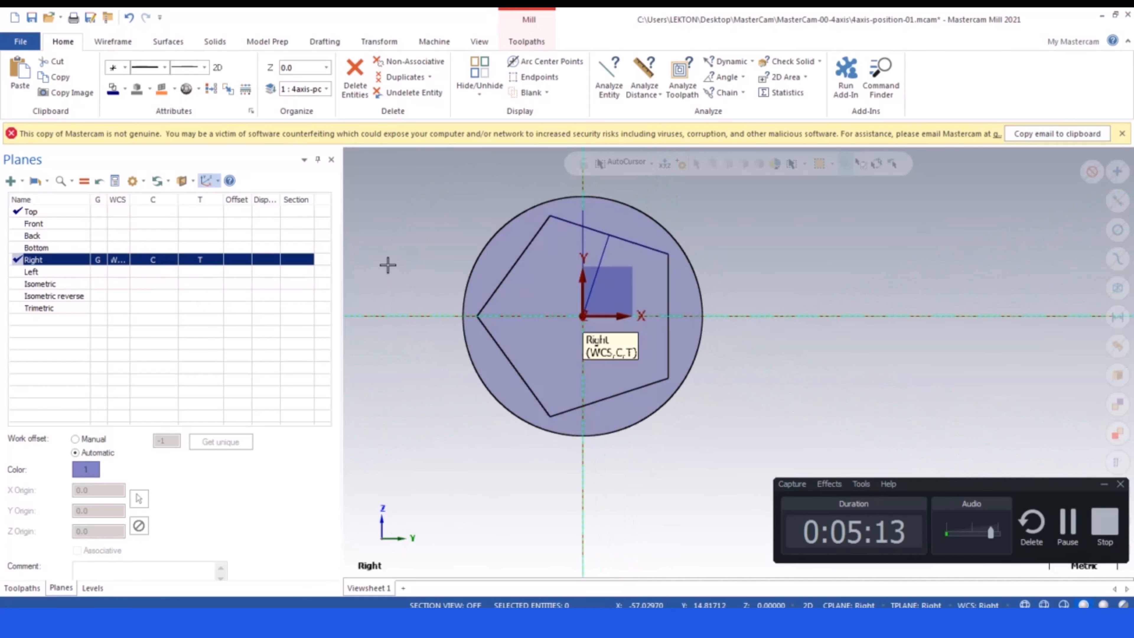
middle_click_drag(387, 265, 683, 380)
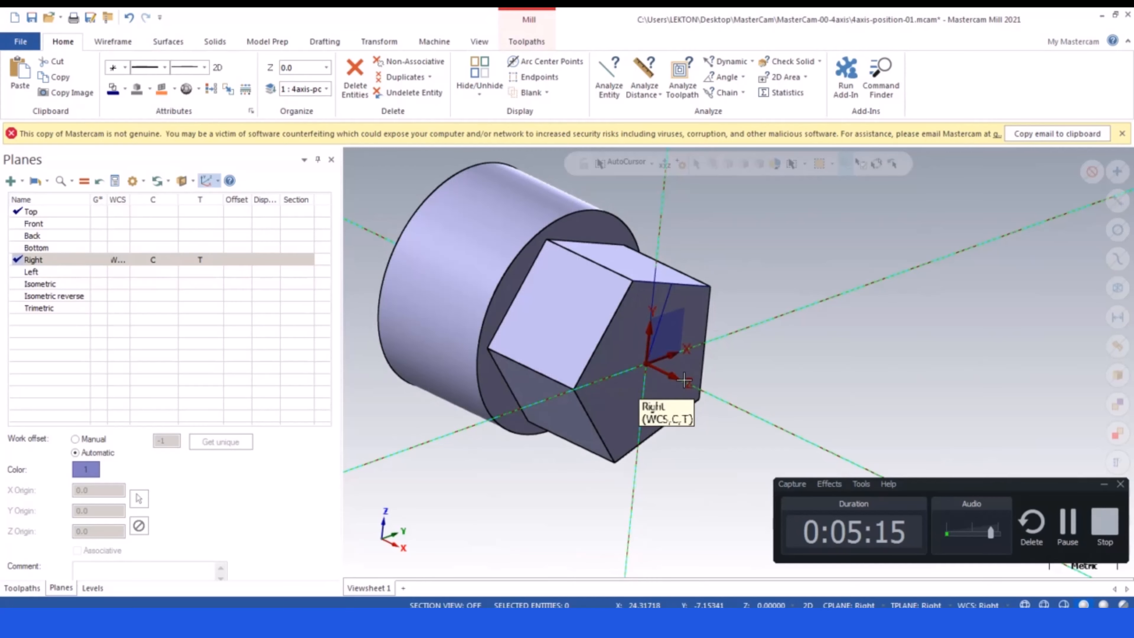
scroll(682, 344, "down", 2)
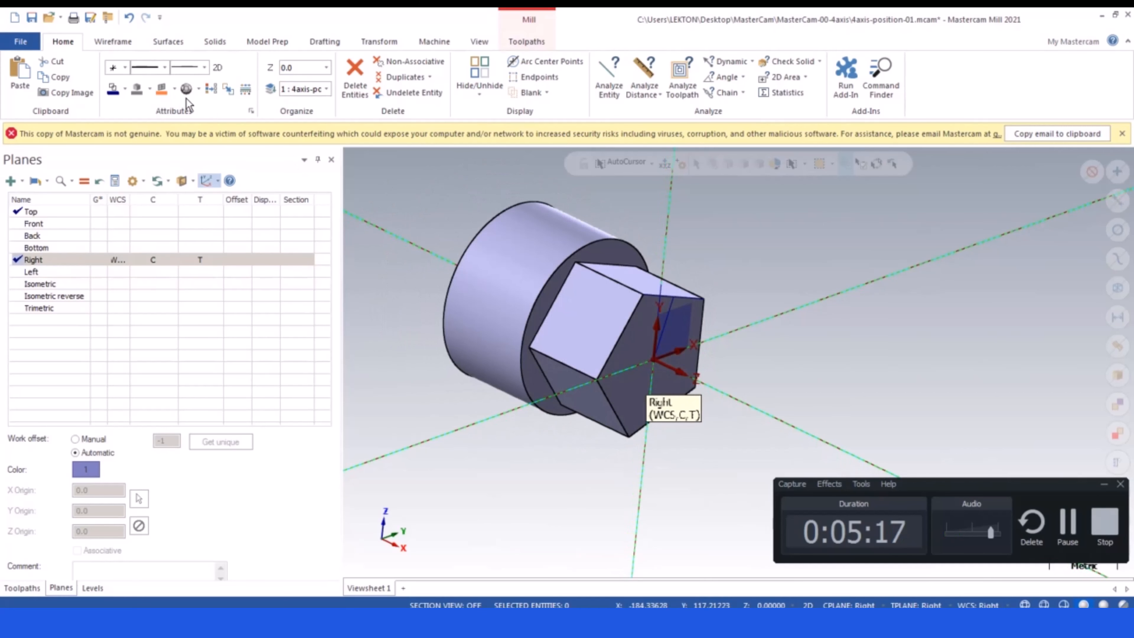
- Rotate the solid 18 degrees about the origin in the Right plane, moving it instead of copying
left_click(391, 42)
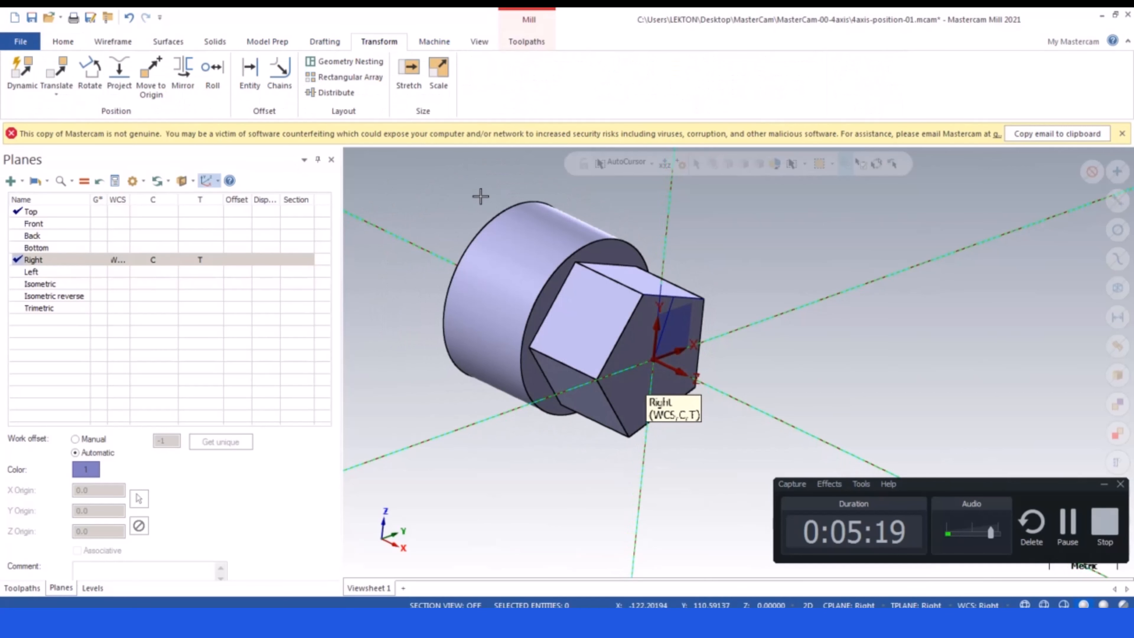
left_click(514, 257)
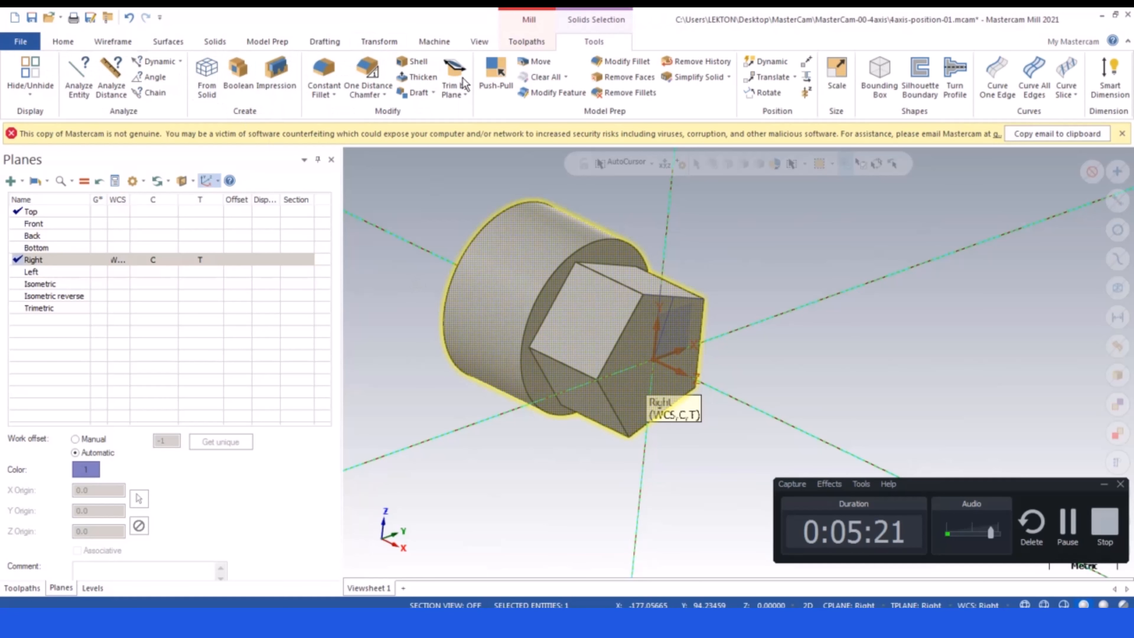
left_click(379, 42)
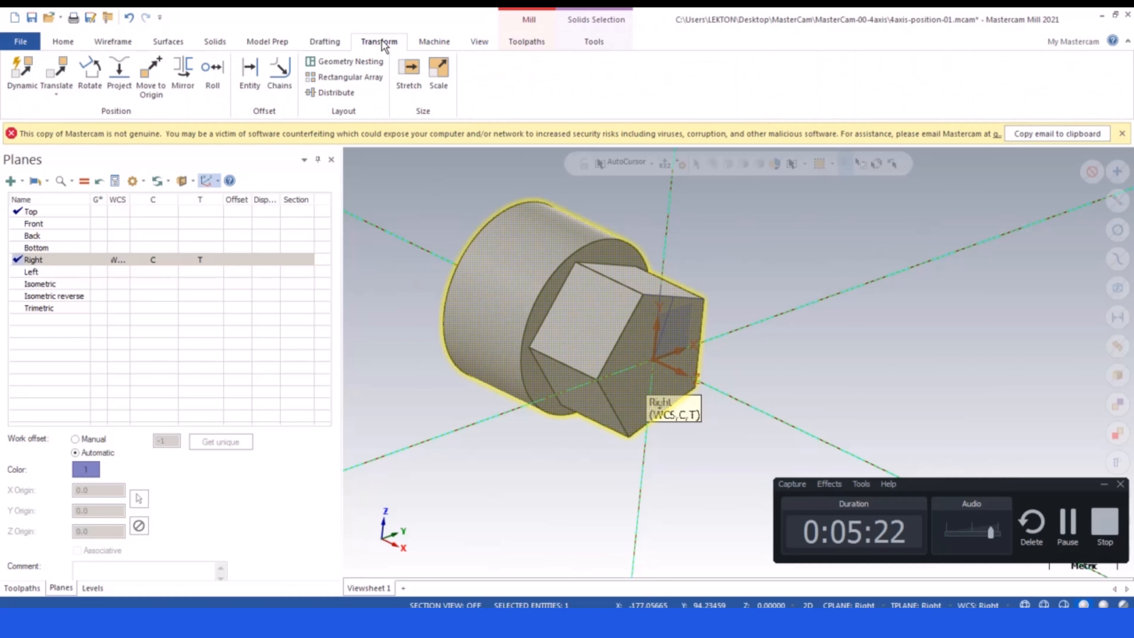
left_click(92, 73)
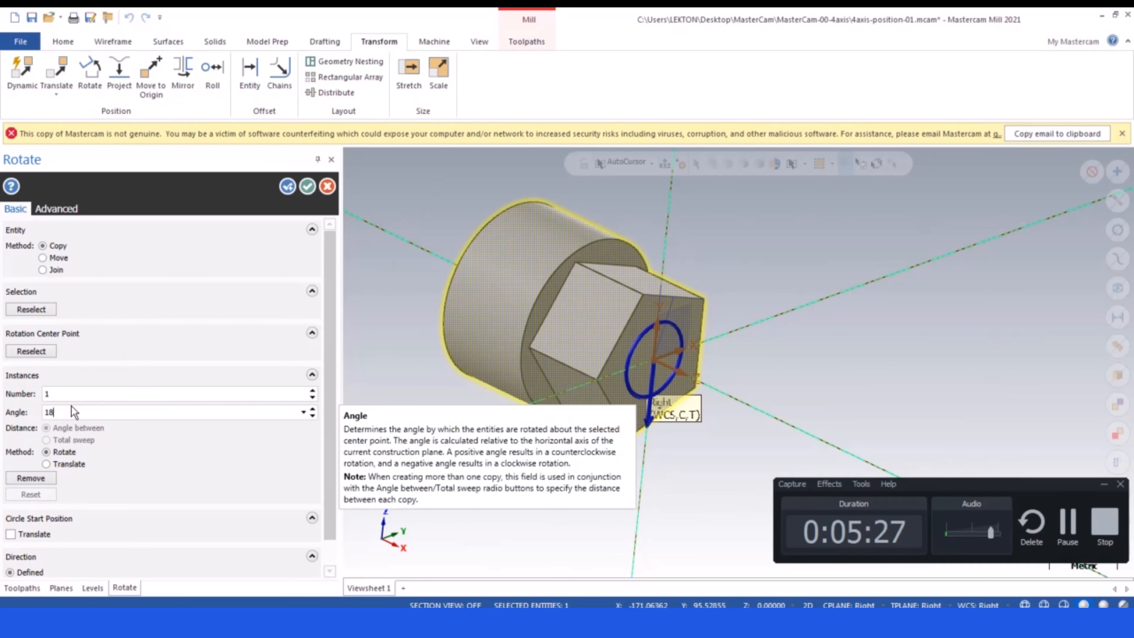
key("Return")
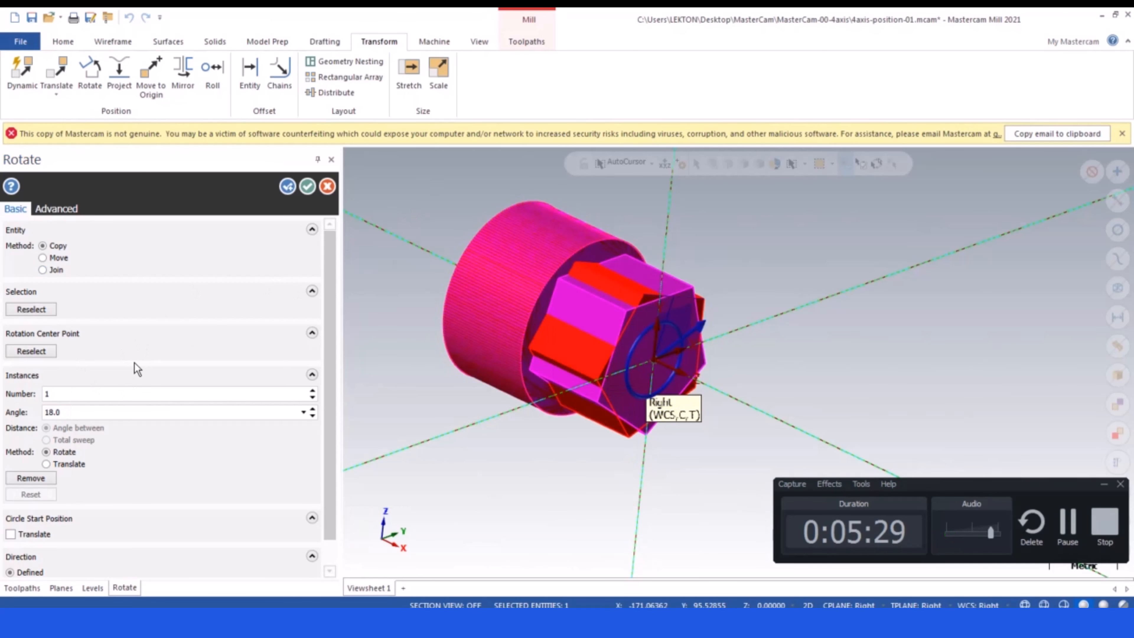
left_click(42, 258)
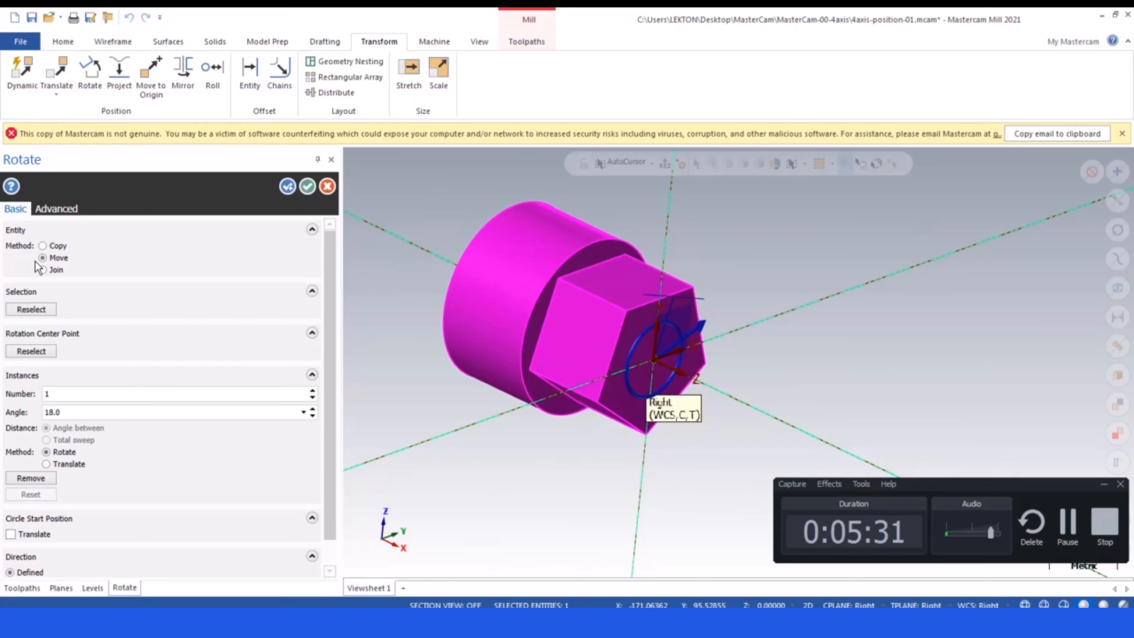
left_click(308, 186)
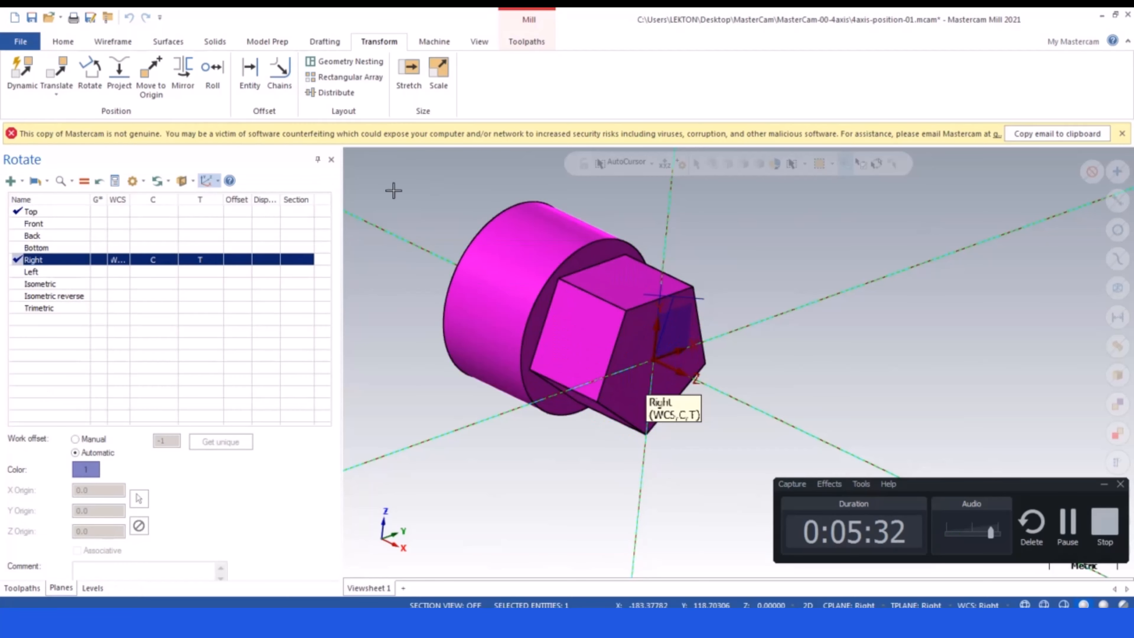
- Clear the transform colors and set the graphics view, construction plane, tool plane and WCS to Top
right_click(440, 190)
left_click(484, 172)
scroll(597, 352, "down", 2)
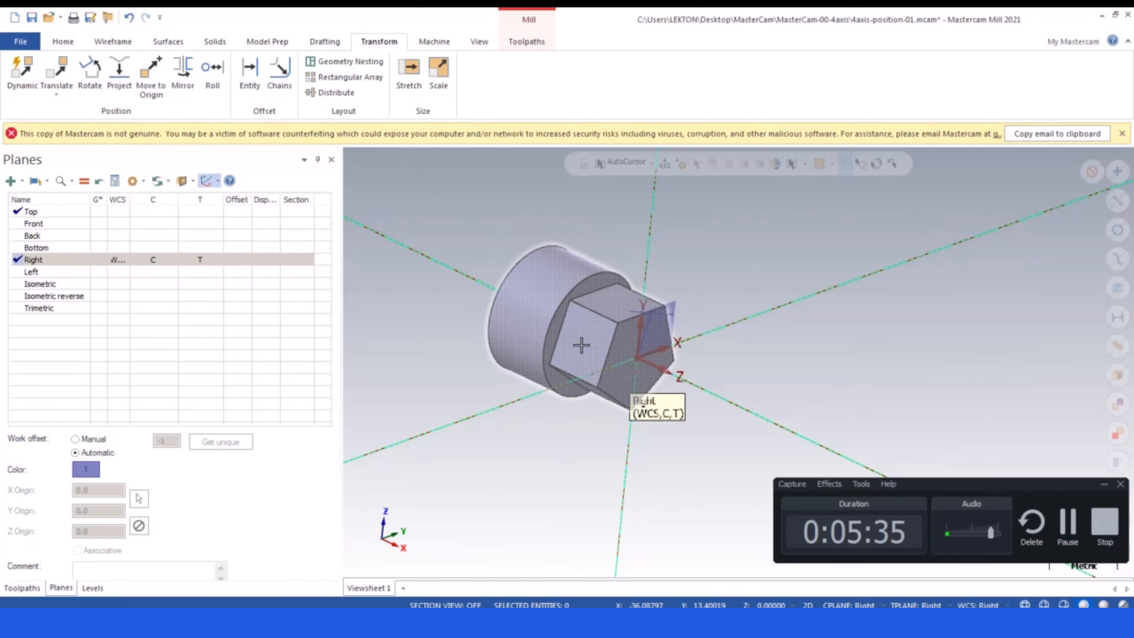
left_click(99, 213)
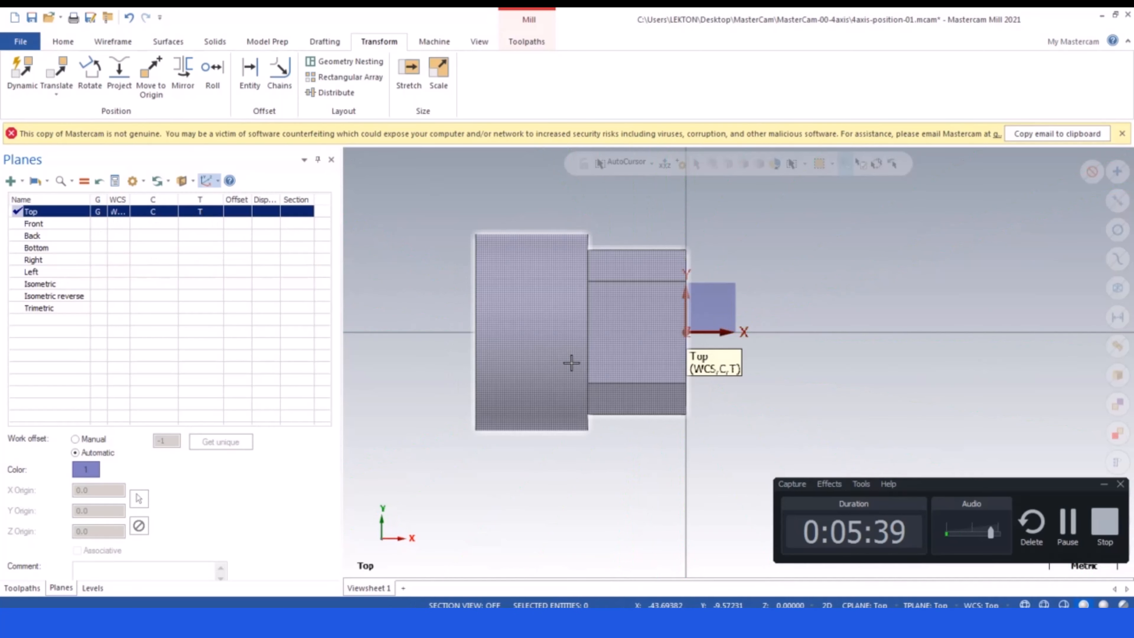
- Delete the two slanted construction lines on the pentagonal end and set the graphics view to Right
mouse_move(570, 363)
middle_mouse_down()
mouse_move(612, 367)
mouse_move(531, 256)
mouse_move(443, 288)
mouse_move(573, 296)
middle_mouse_up()
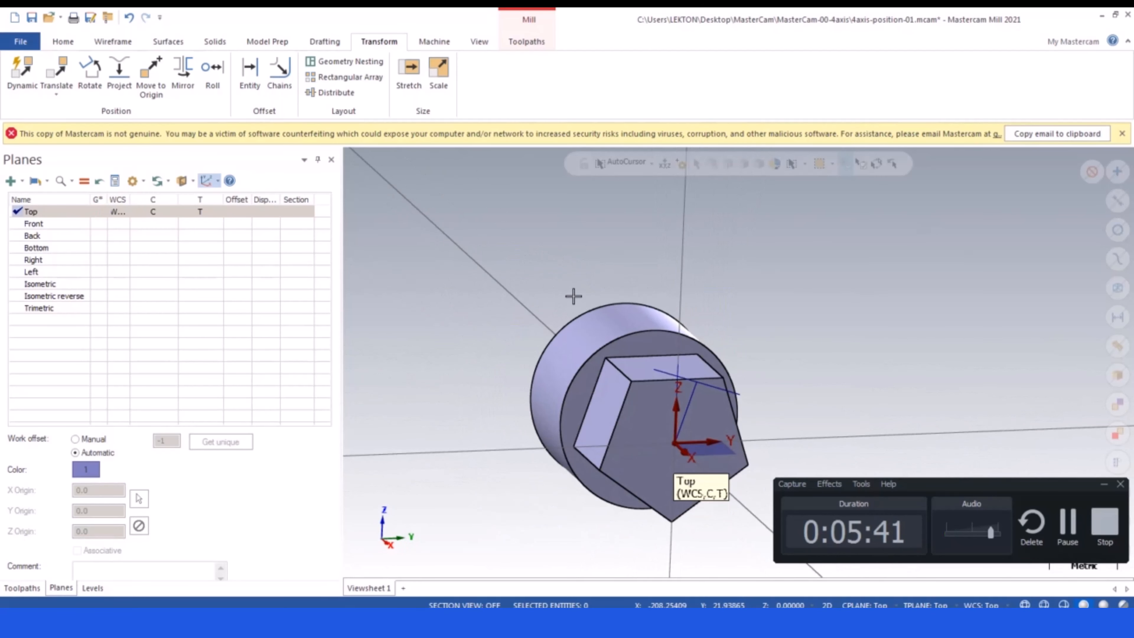
scroll(746, 434, "up", 2)
left_click(669, 380)
left_click(652, 354)
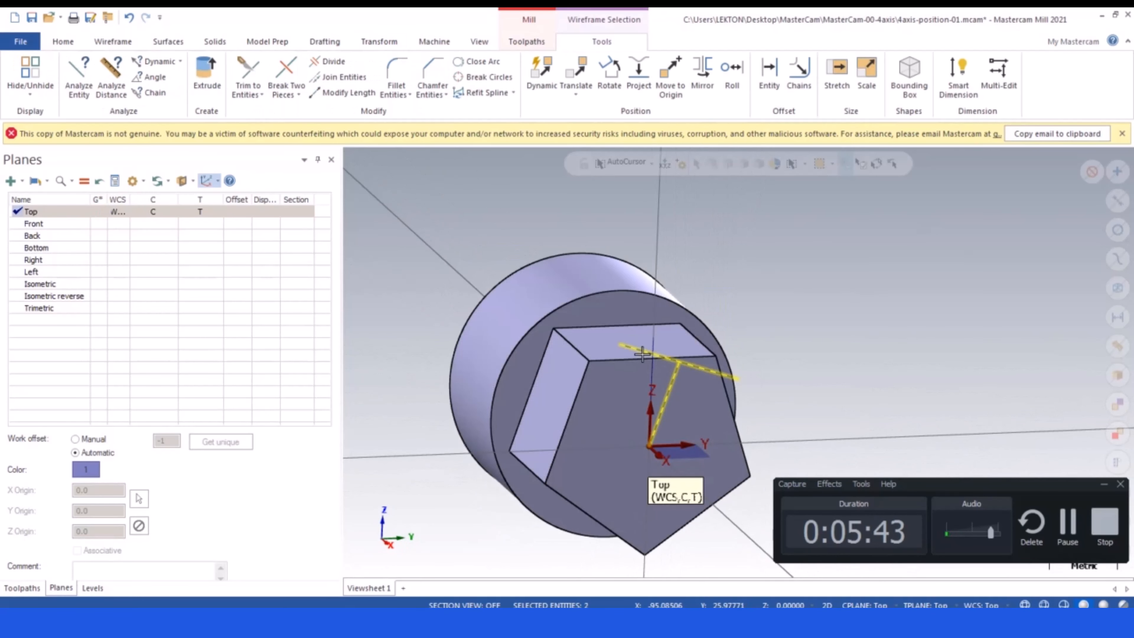
key("Delete")
scroll(572, 313, "down", 2)
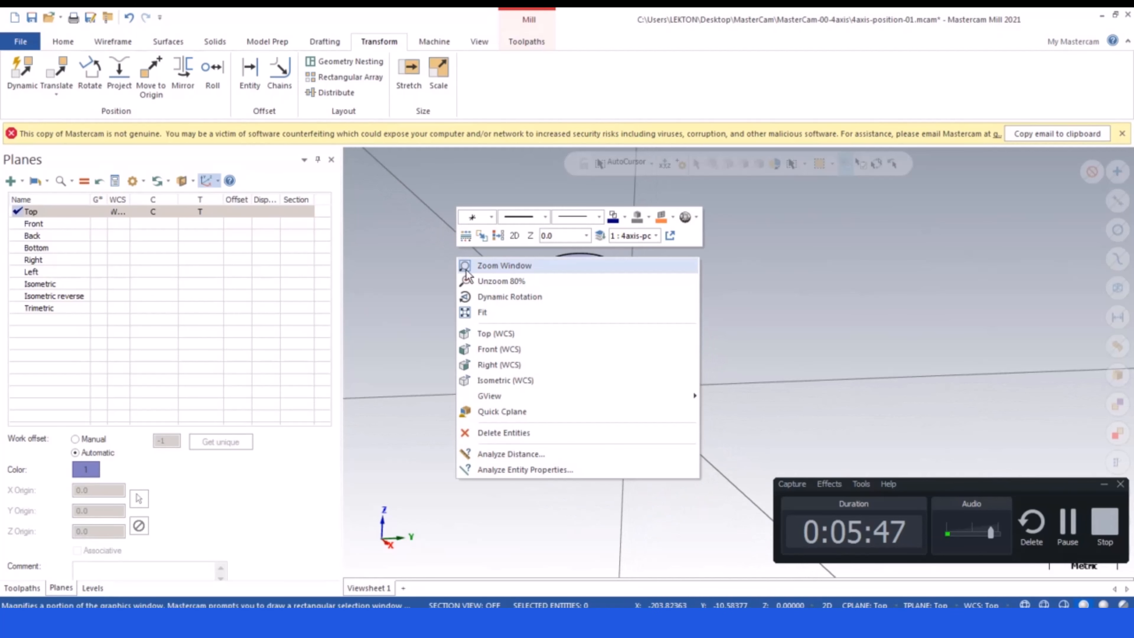
right_click(456, 254)
left_click(500, 365)
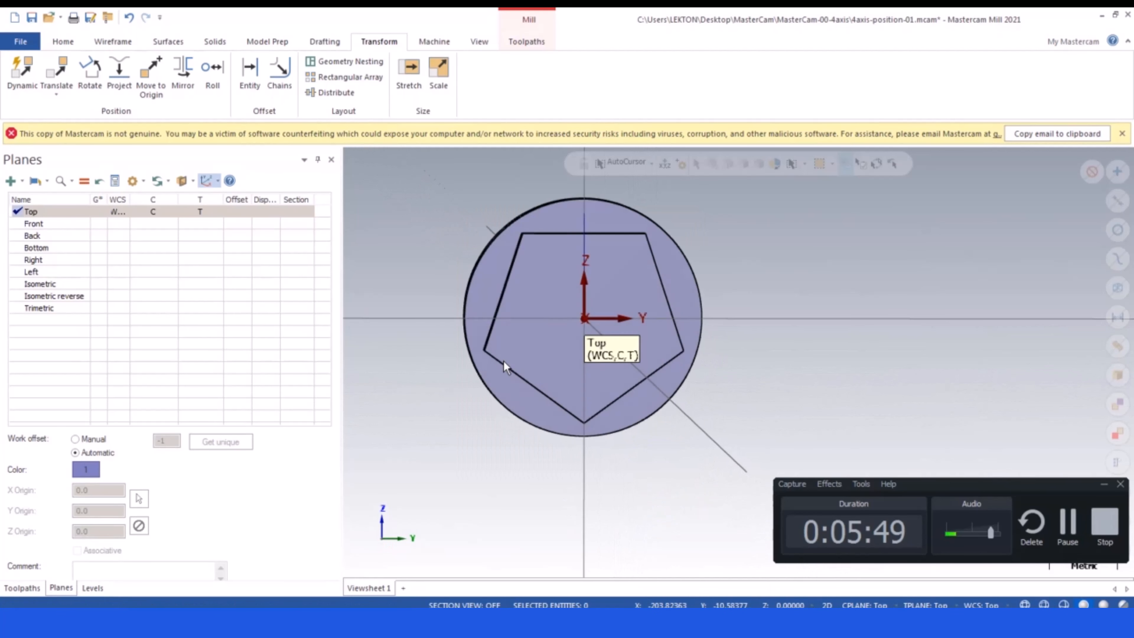
scroll(610, 206, "up", 1)
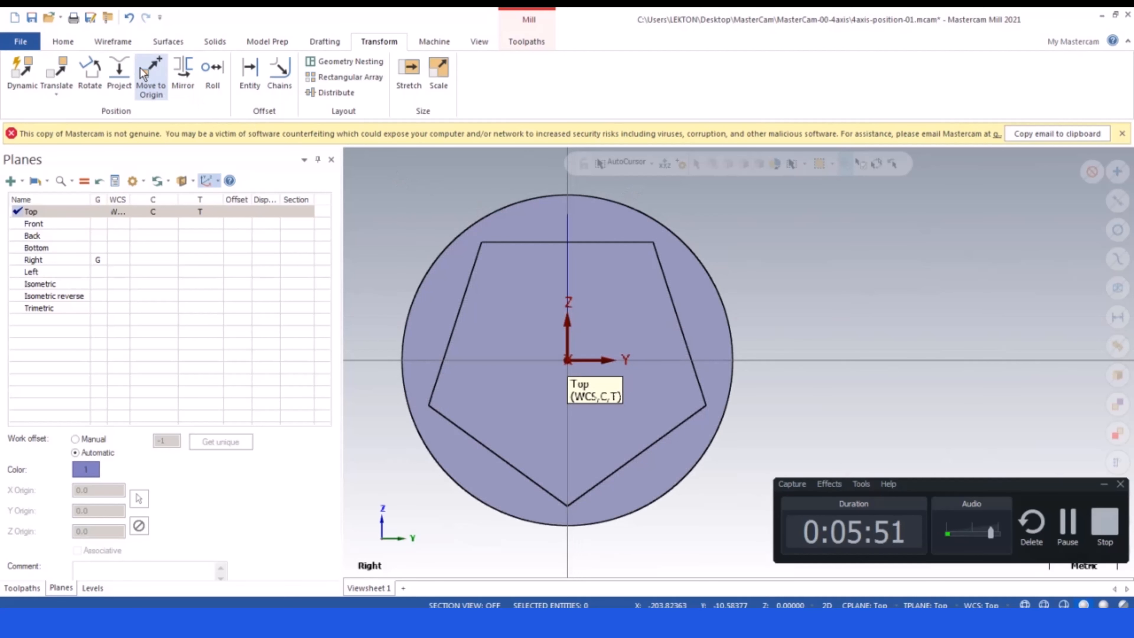
- Try to create a curve on the pentagon's upper edge with the construction plane still set to Top
left_click(113, 41)
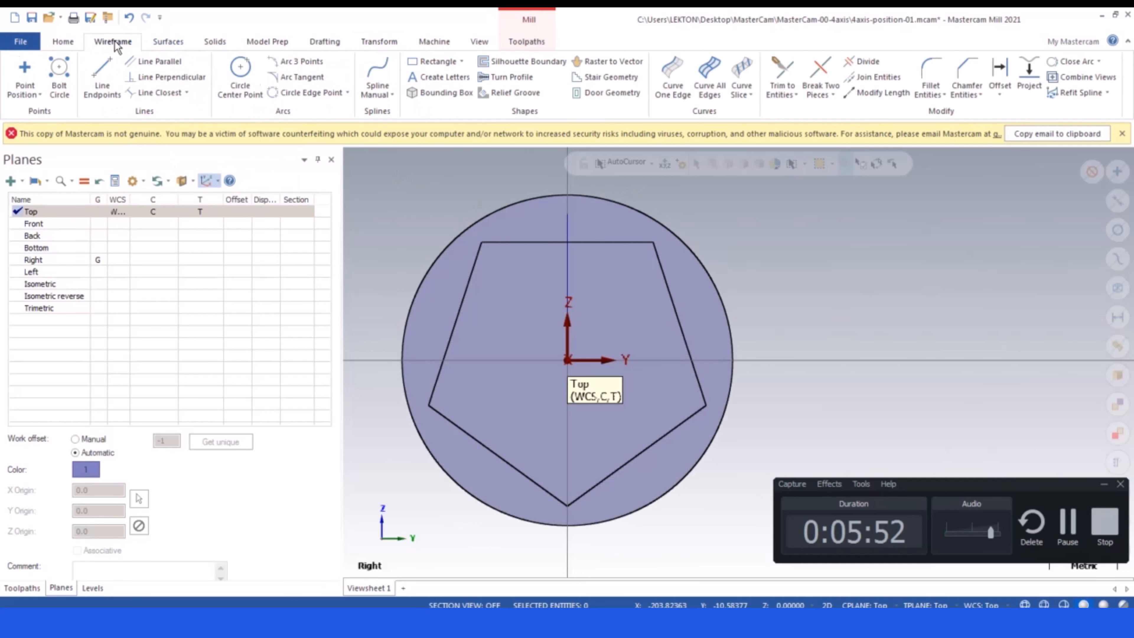
left_click(672, 71)
left_click(527, 250)
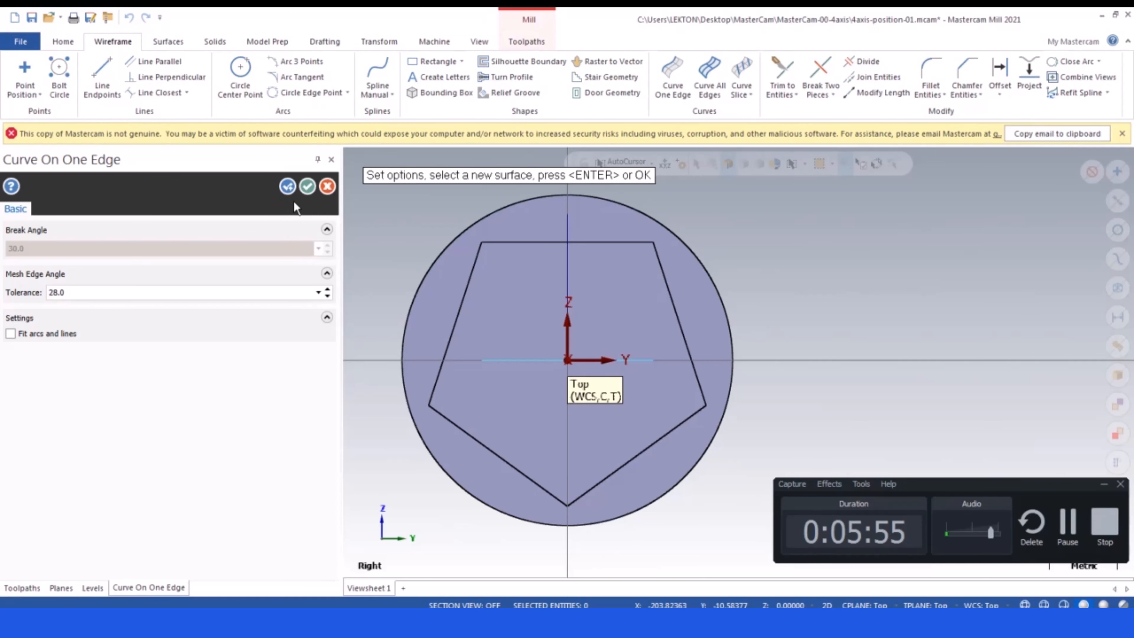
left_click(308, 186)
left_click(571, 360)
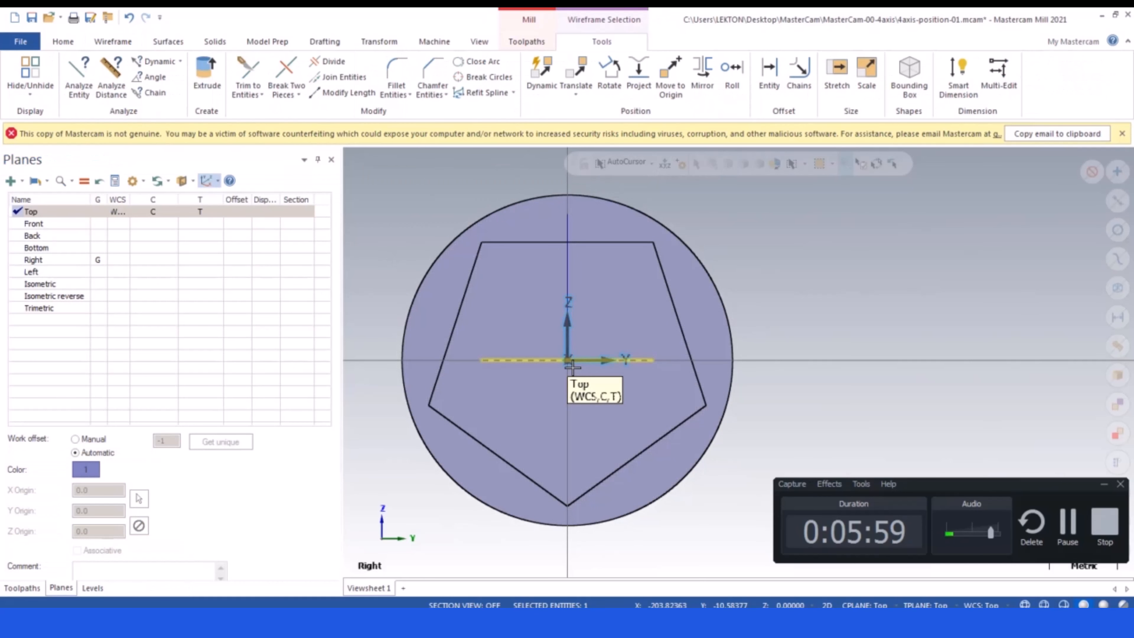
key("Escape")
- Set the construction and tool planes to Right and create a Curve One Edge on the pentagon's upper edge
left_click(864, 605)
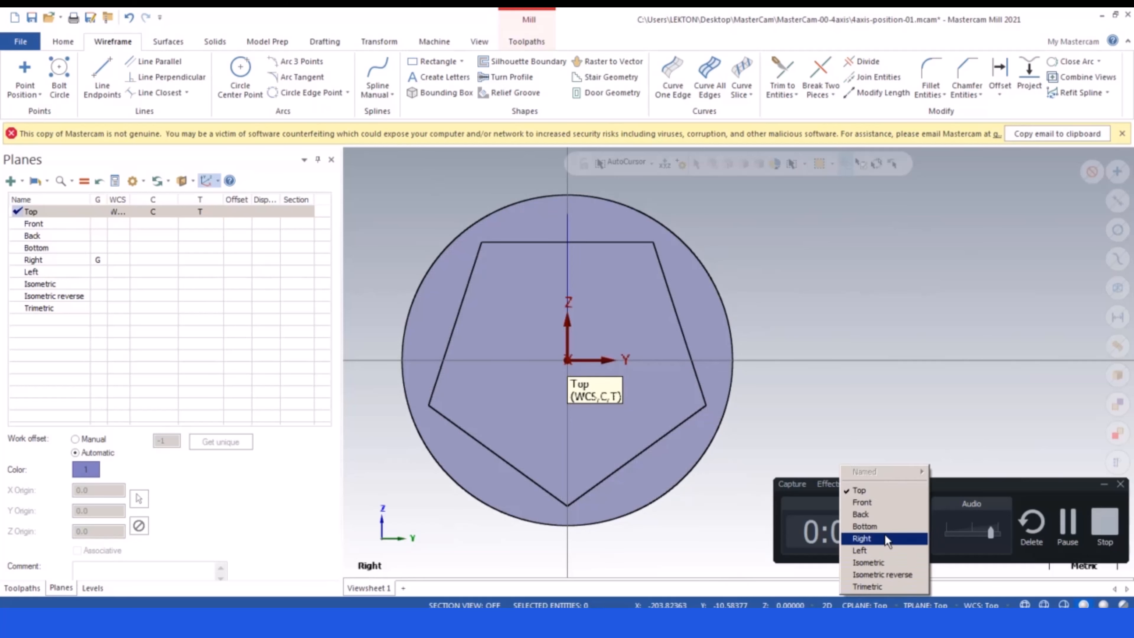
left_click(861, 539)
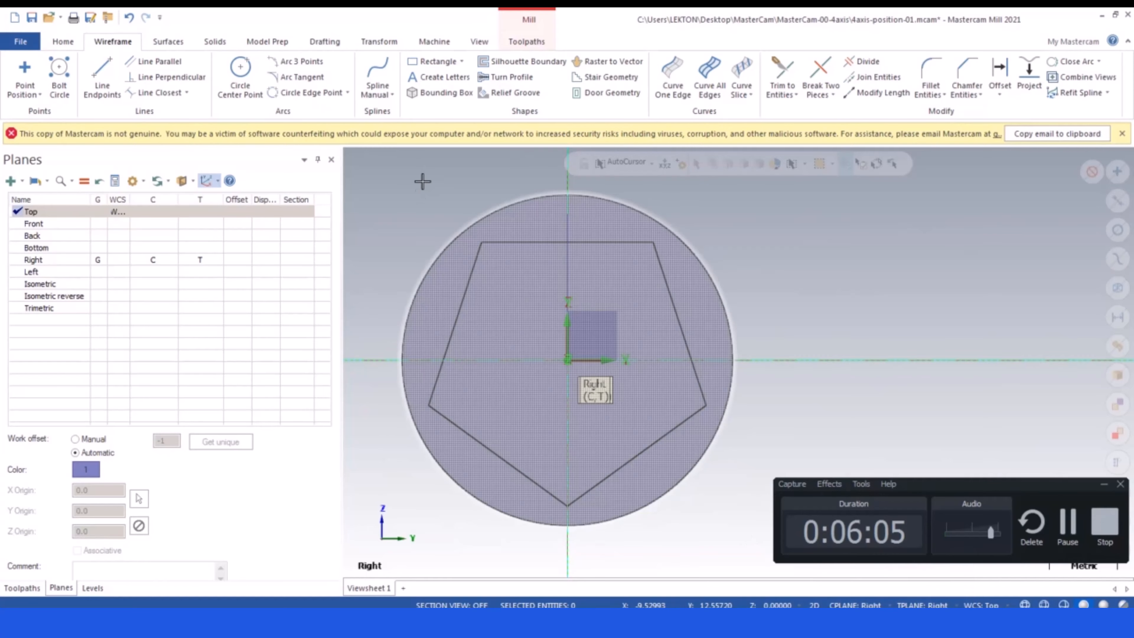
left_click(673, 89)
left_click(535, 241)
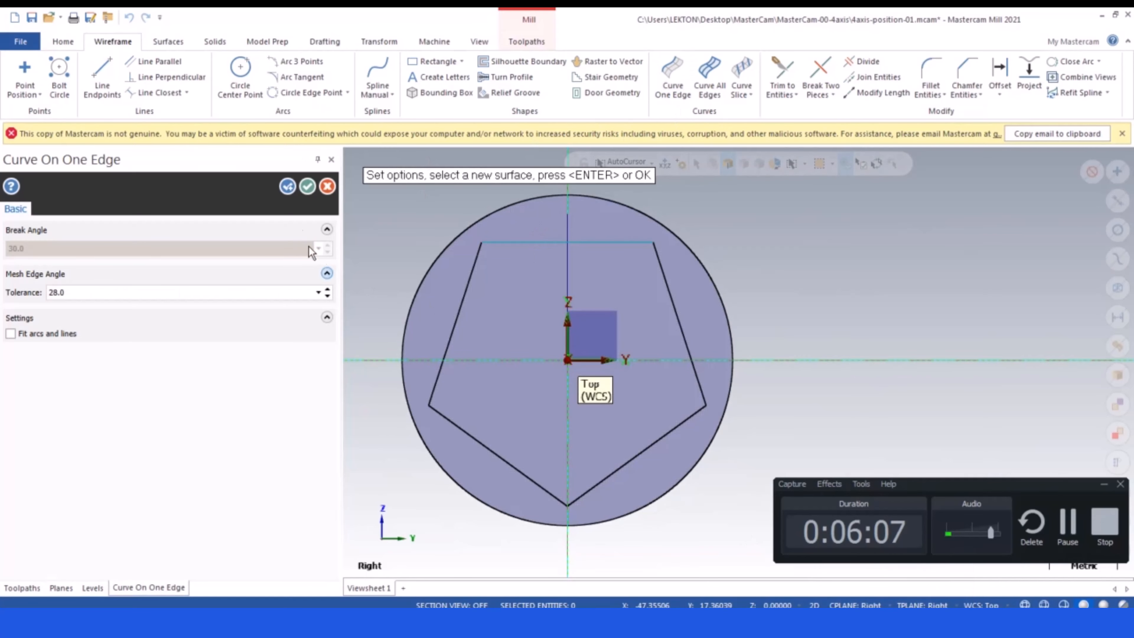
left_click(304, 187)
- Analyze the new line on the pentagon's upper edge and check its angle
left_click(506, 242)
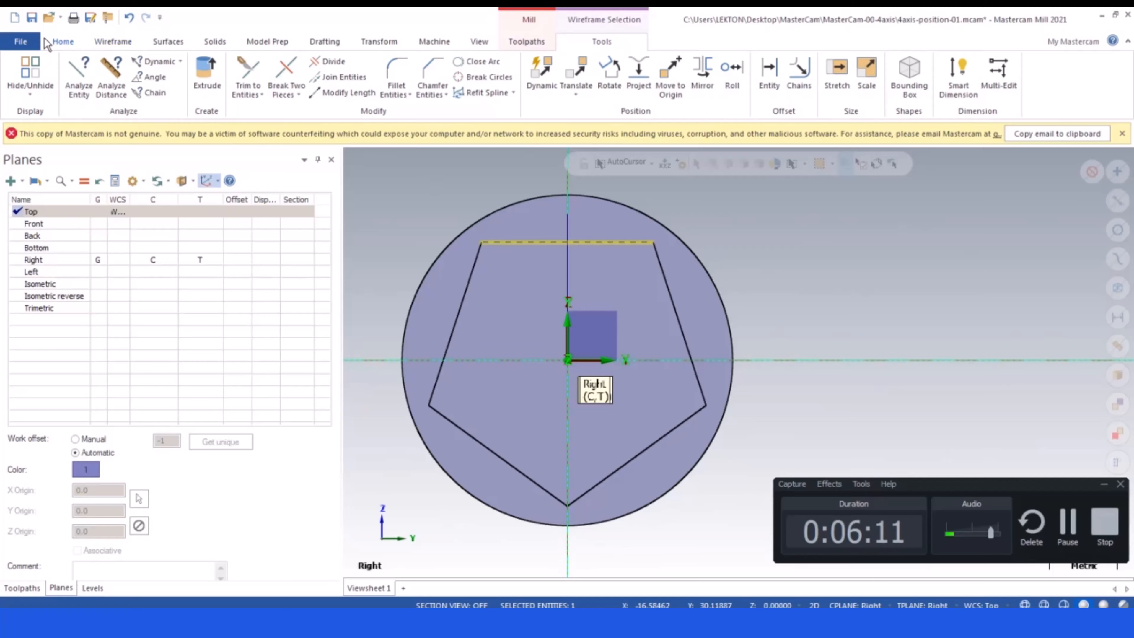
left_click(58, 41)
left_click(609, 79)
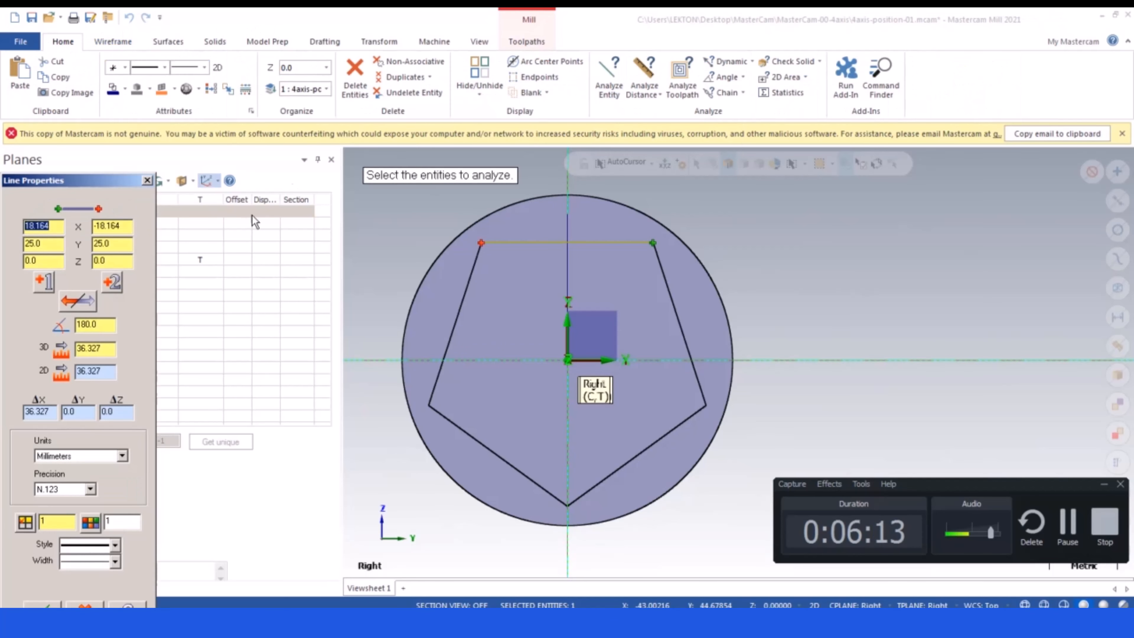
left_click(95, 324)
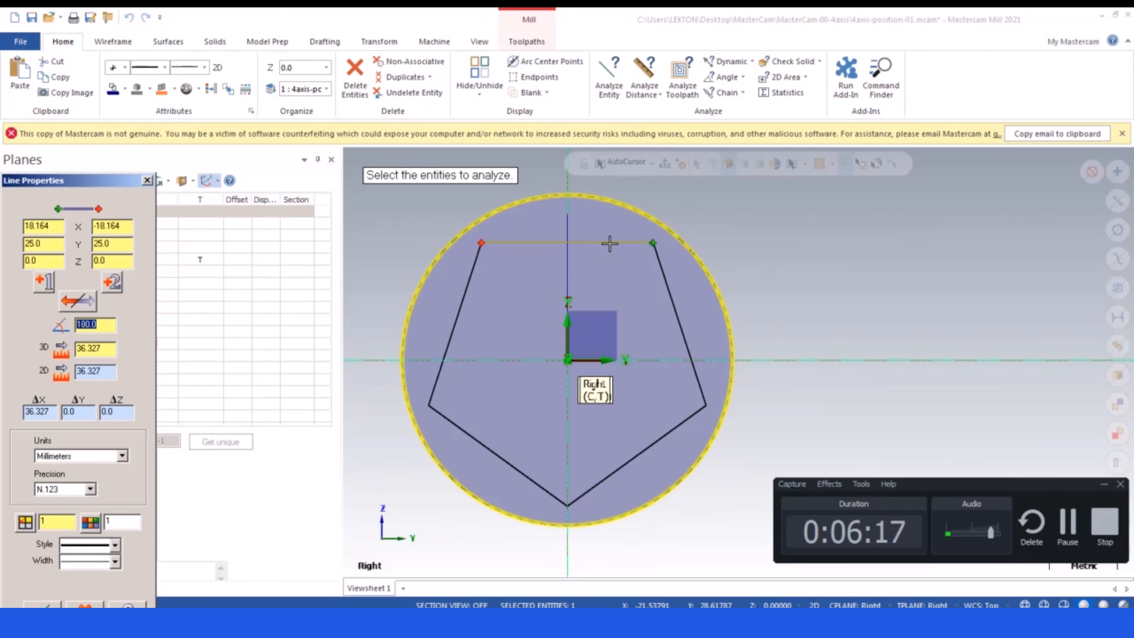
key("Escape")
- Set the construction and tool planes back to Top, check them in the plane list and close that list
scroll(665, 266, "down", 3)
middle_click_drag(531, 275, 661, 248)
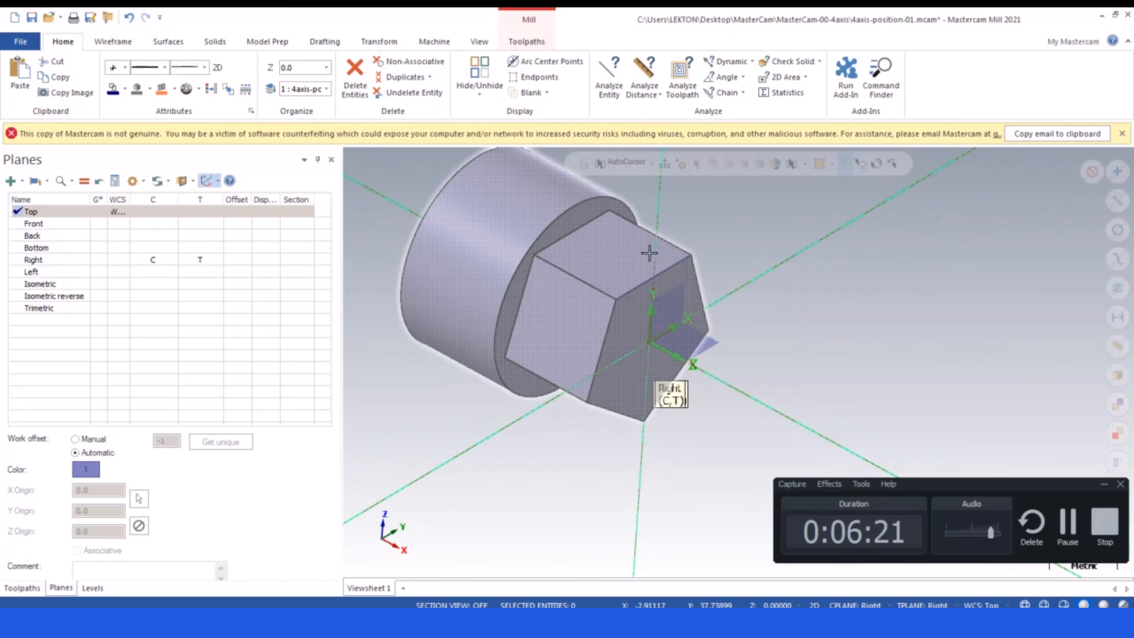
scroll(649, 254, "down", 2)
scroll(638, 245, "up", 2)
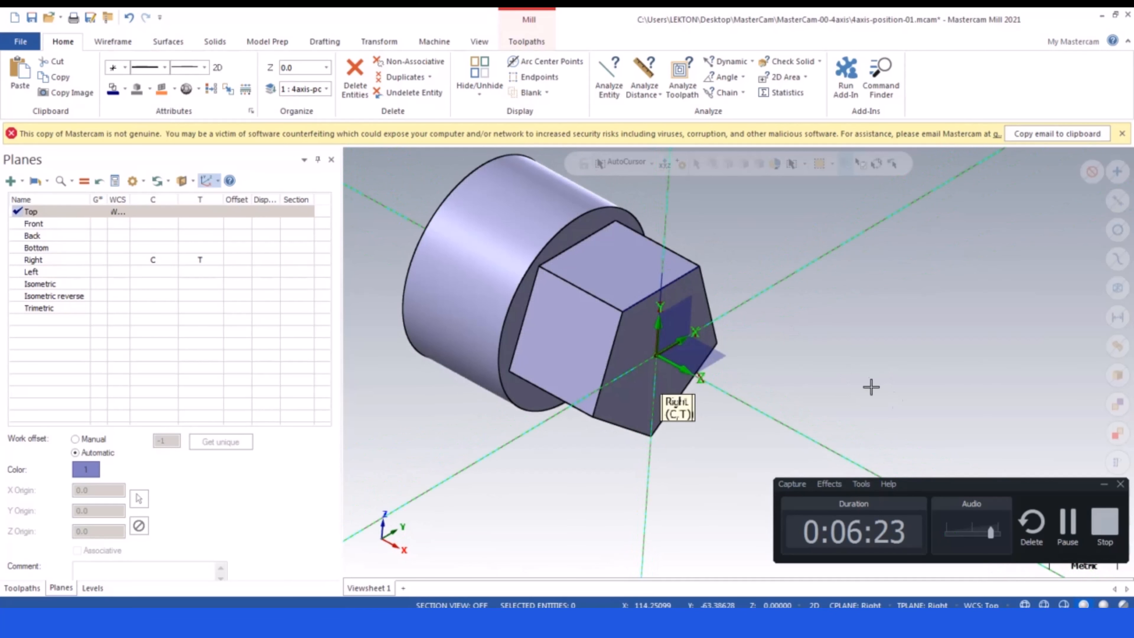
left_click(1071, 526)
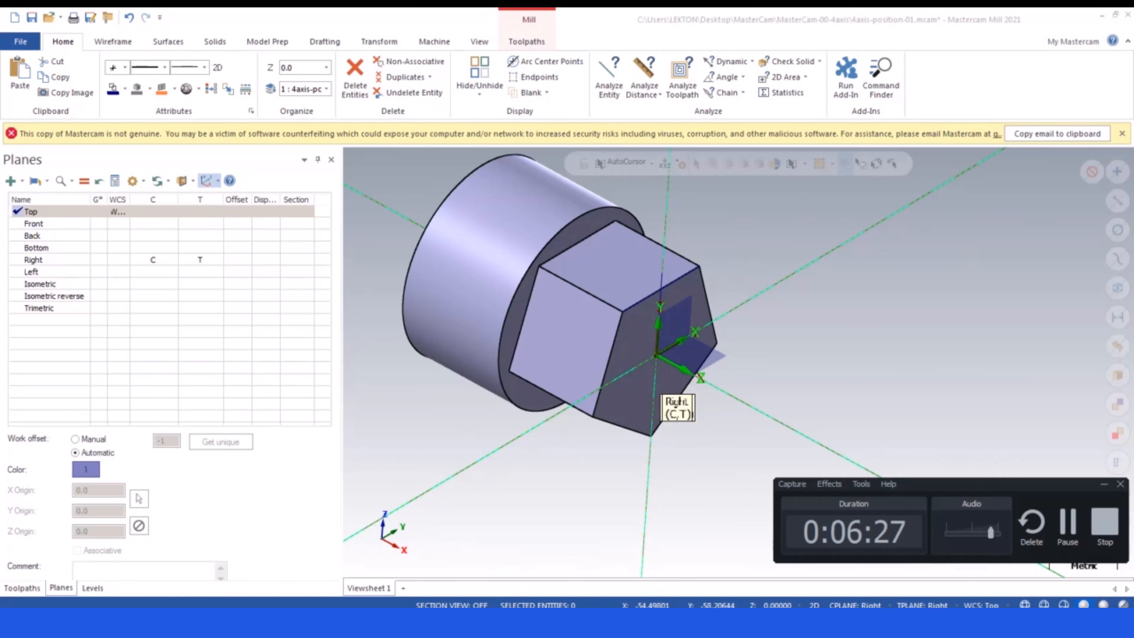
left_click(24, 591)
mouse_move(766, 291)
middle_mouse_down()
mouse_move(764, 266)
mouse_move(790, 279)
mouse_move(768, 276)
mouse_move(757, 296)
mouse_move(600, 264)
mouse_move(736, 313)
middle_mouse_up()
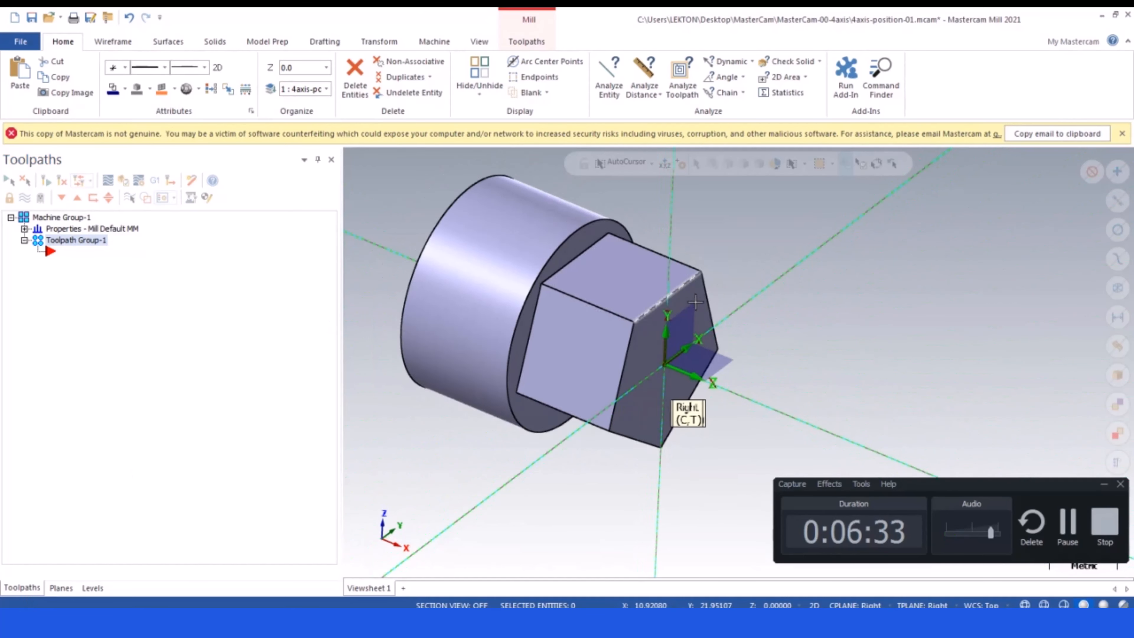
right_click(827, 464)
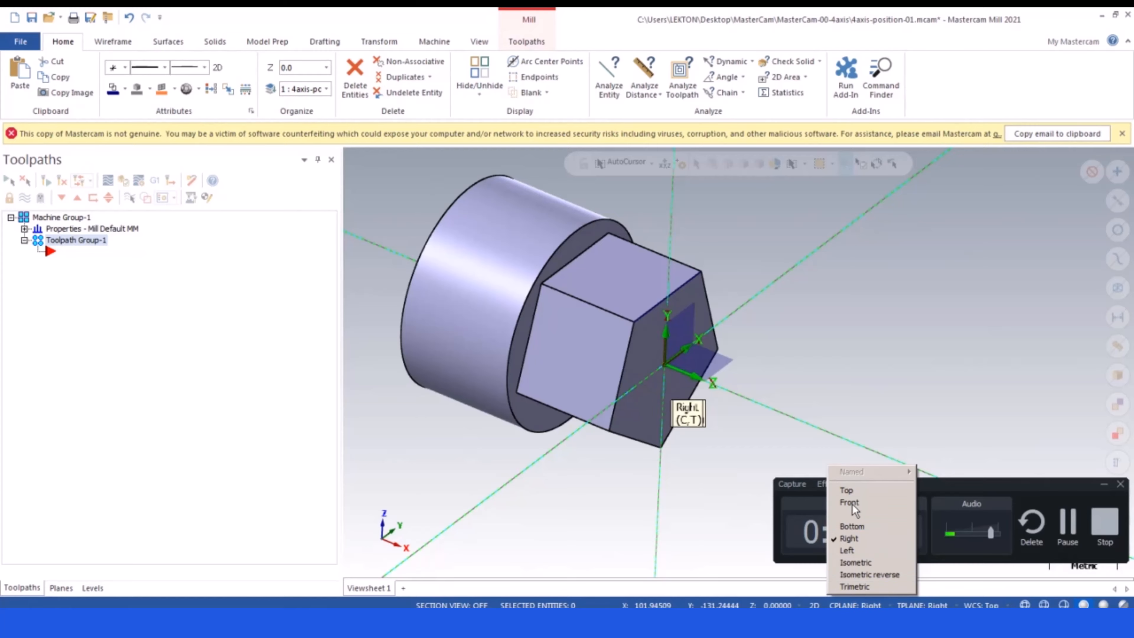
left_click(851, 490)
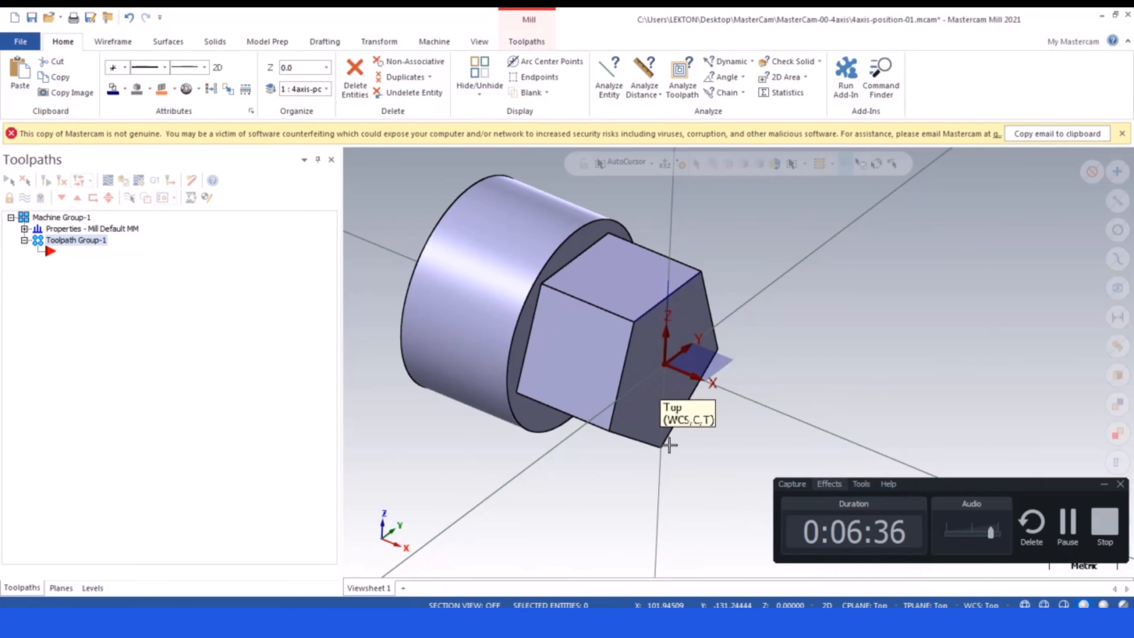
left_click(61, 588)
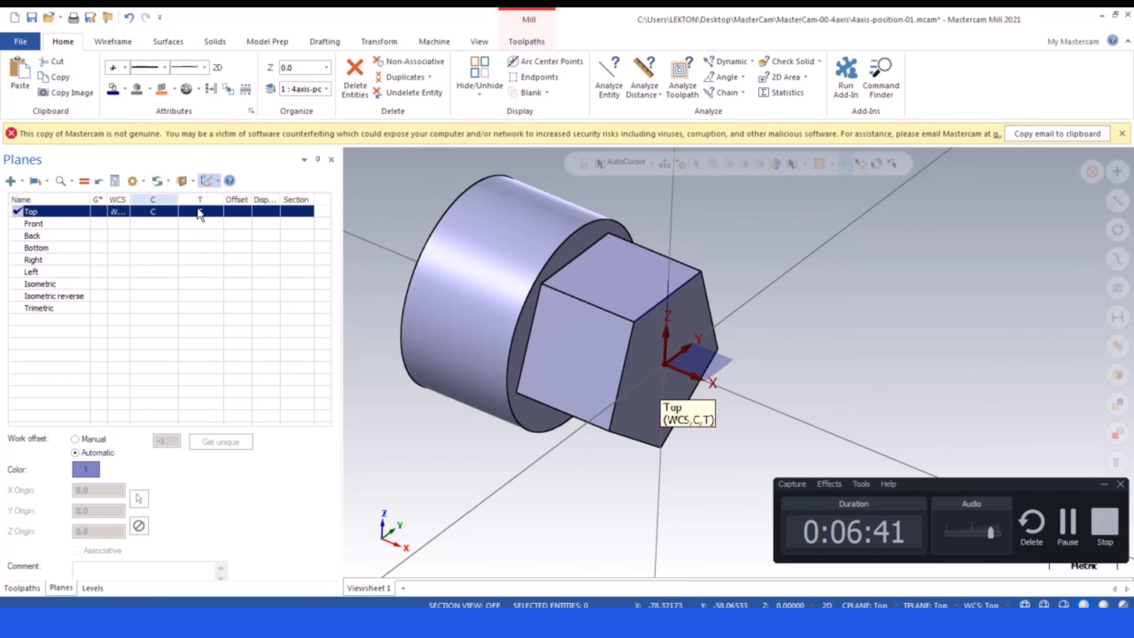
left_click(331, 160)
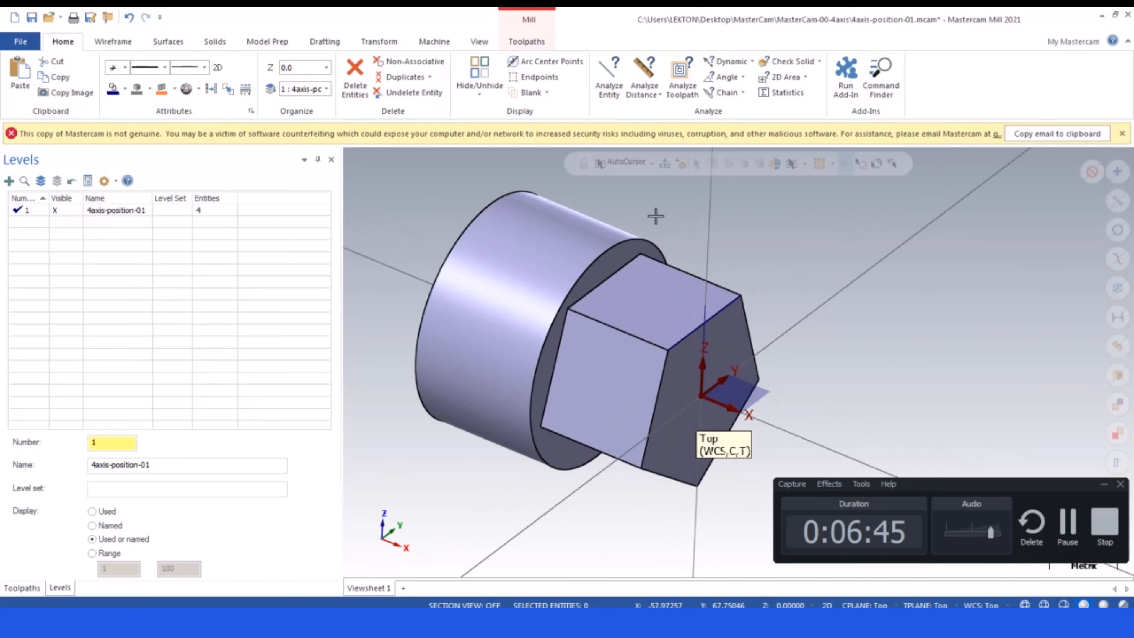
left_click(108, 43)
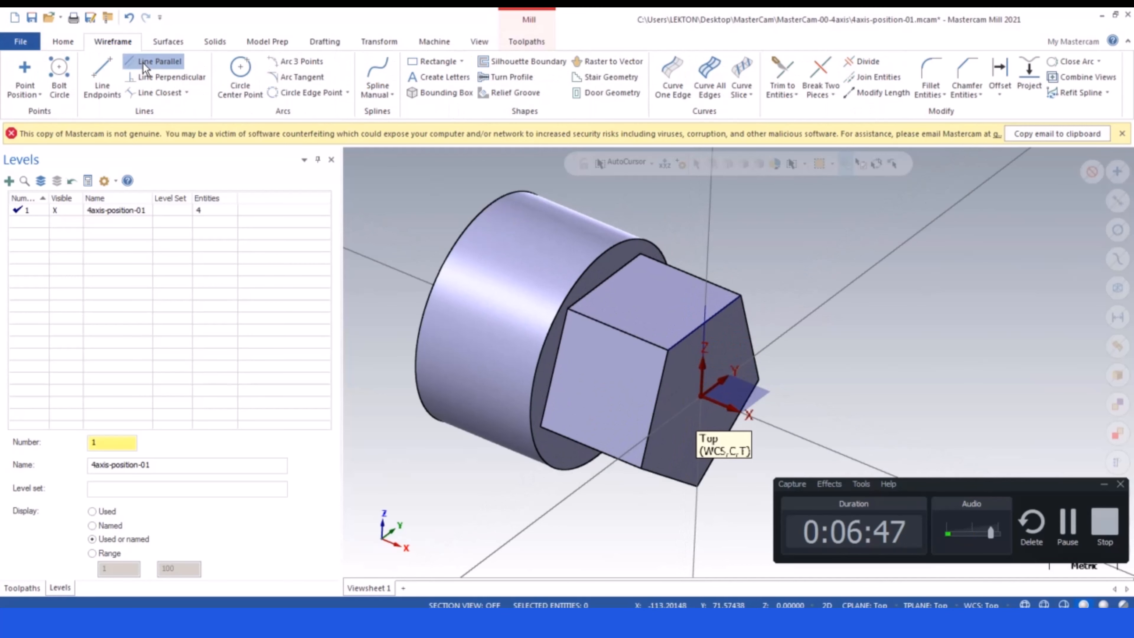
left_click(154, 61)
left_click(733, 311)
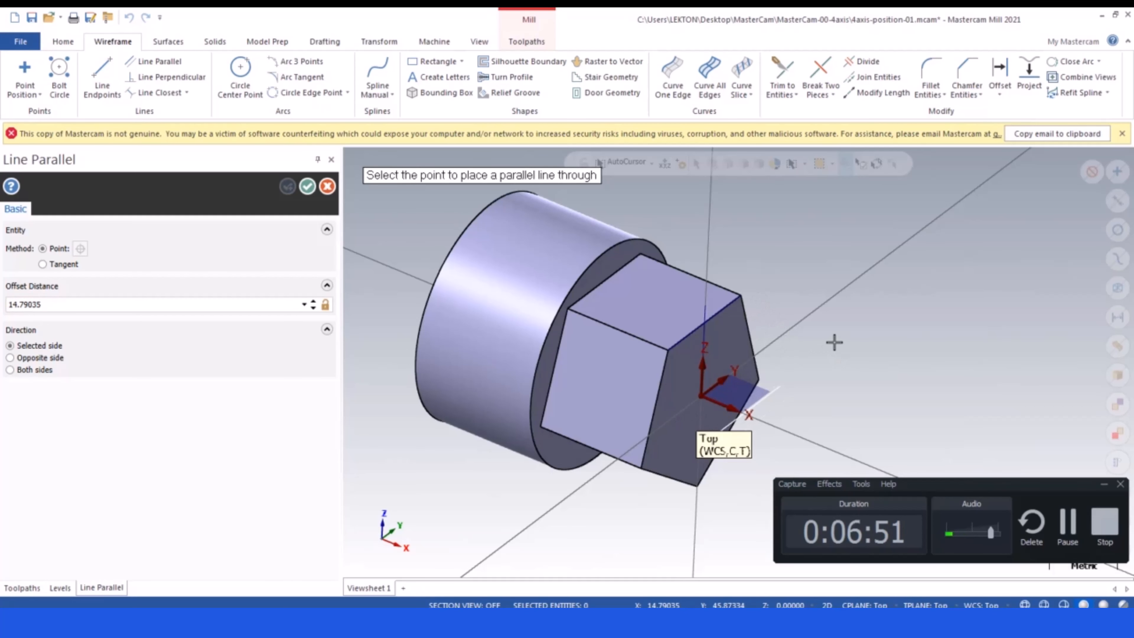
key("Escape")
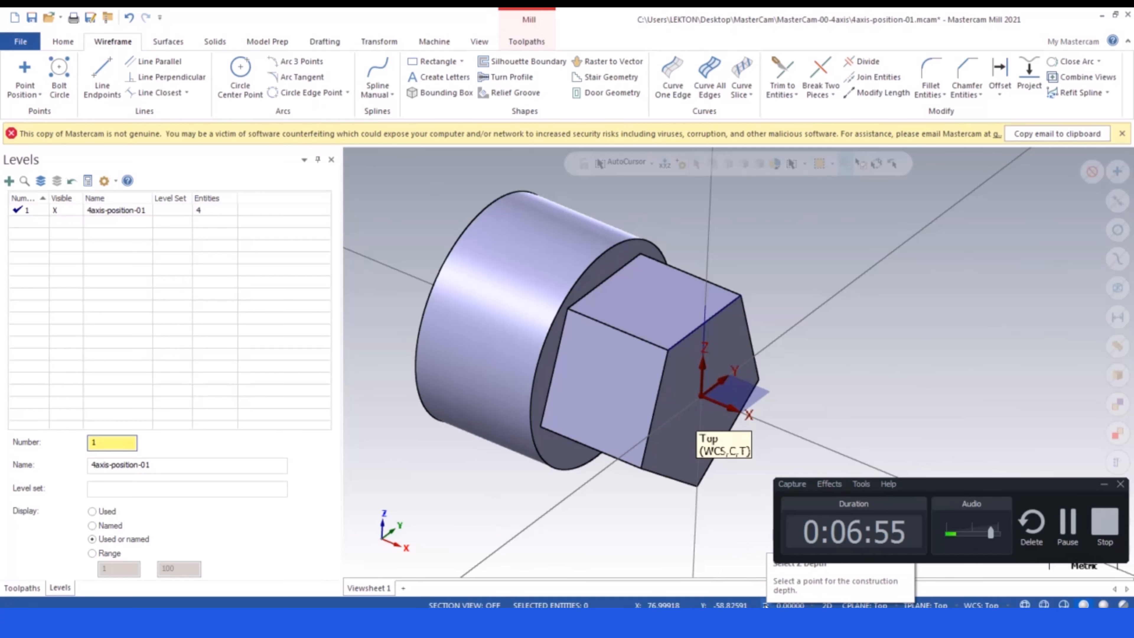
- Set the construction depth to Z 25 by picking a point on the pentagon's upper edge line
left_click(786, 605)
left_click(705, 326)
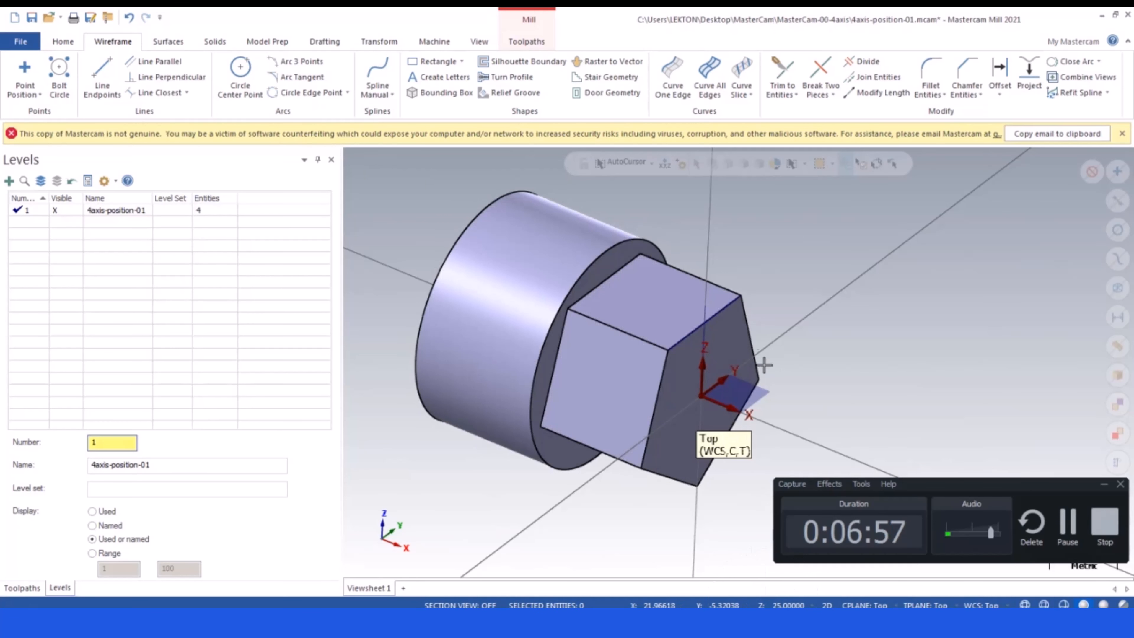
scroll(724, 347, "up", 3)
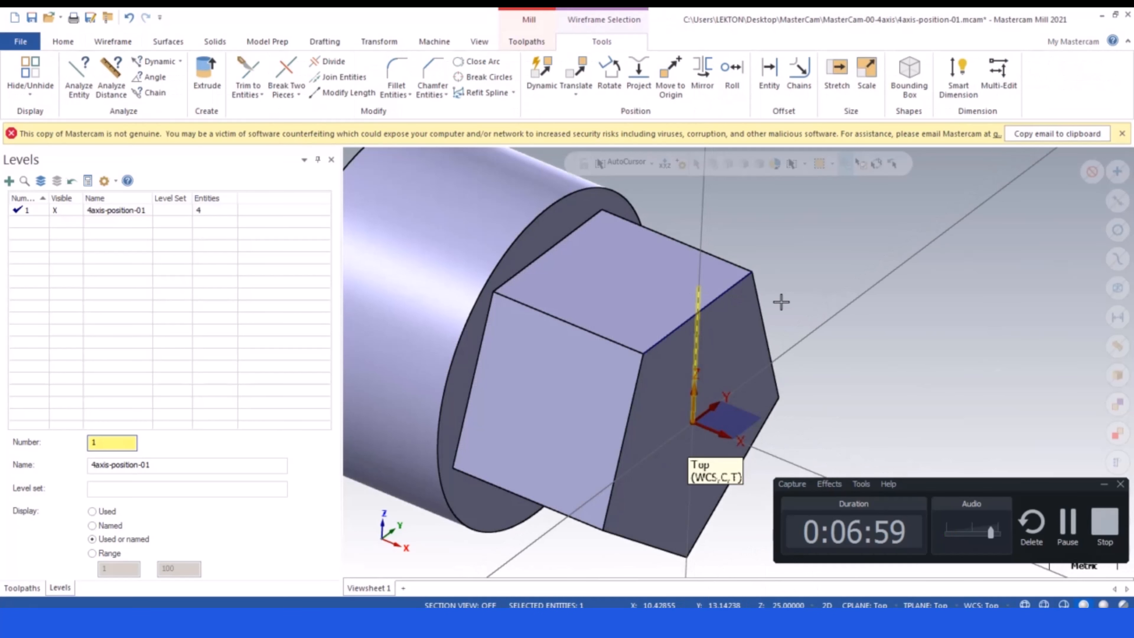
scroll(810, 307, "down", 3)
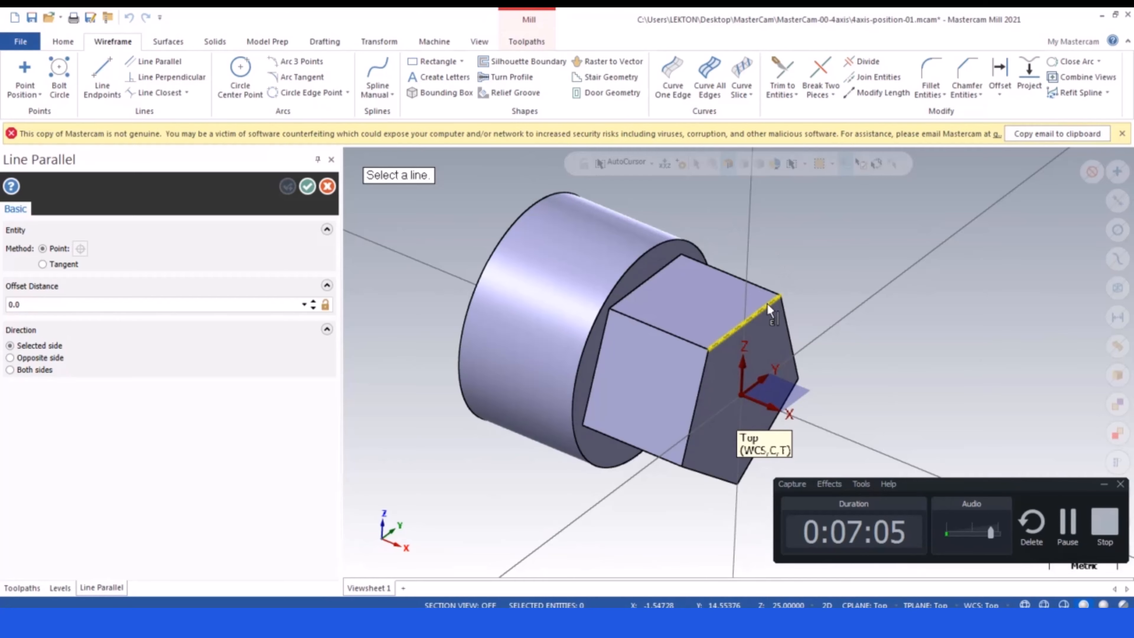
- Create a line parallel to the pentagon's upper edge line, offset 12 mm outward from the end face
left_click(775, 298)
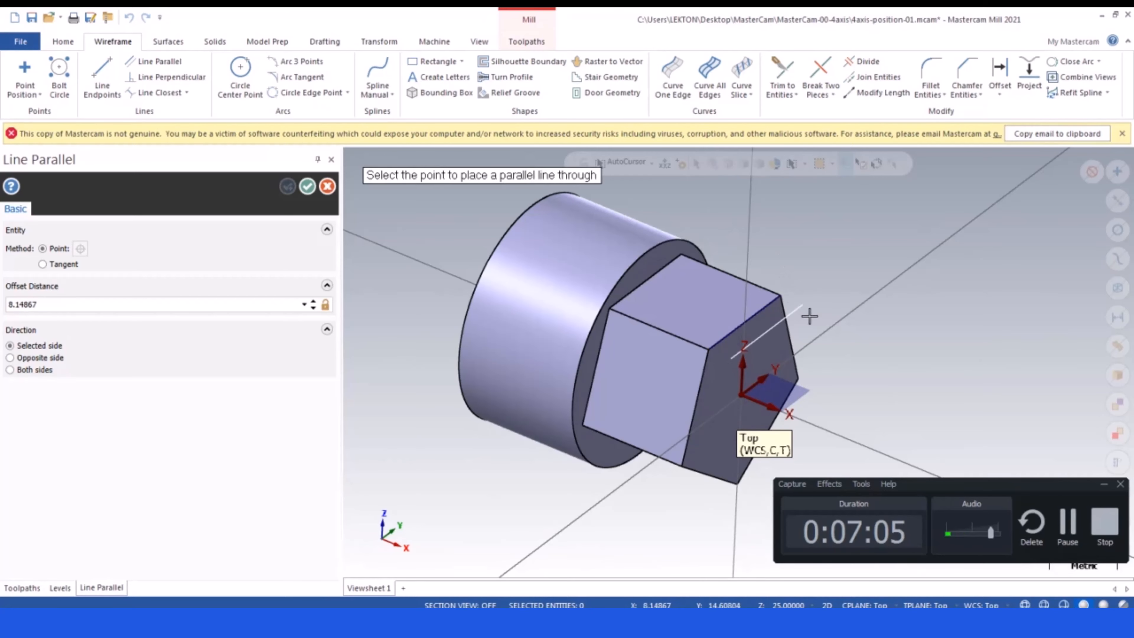
left_click(807, 280)
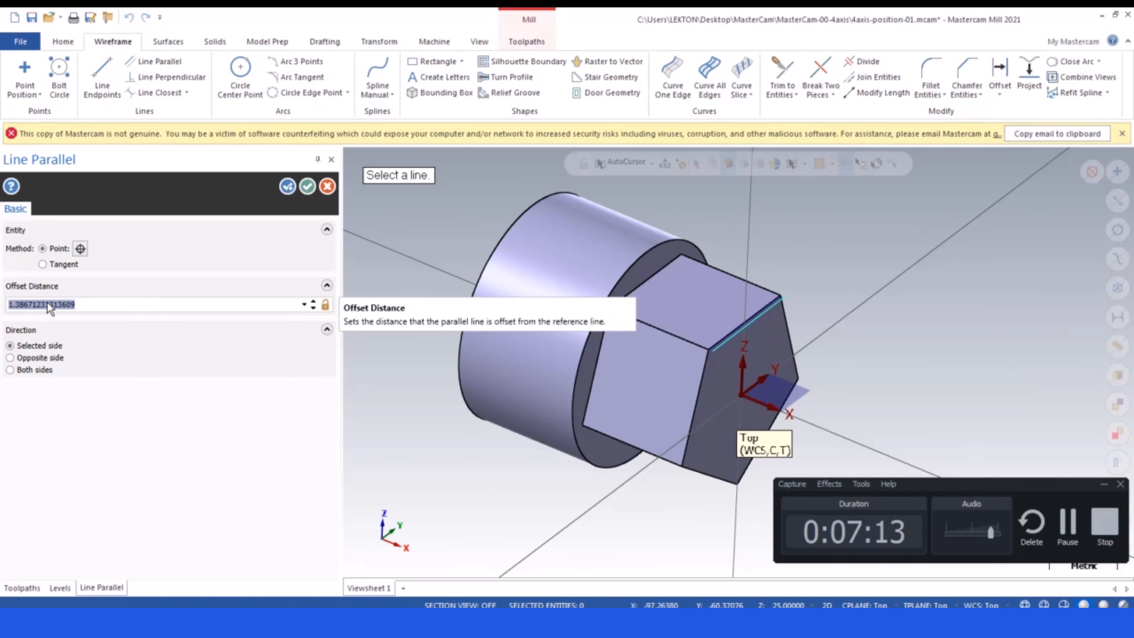
type("12")
key("Return")
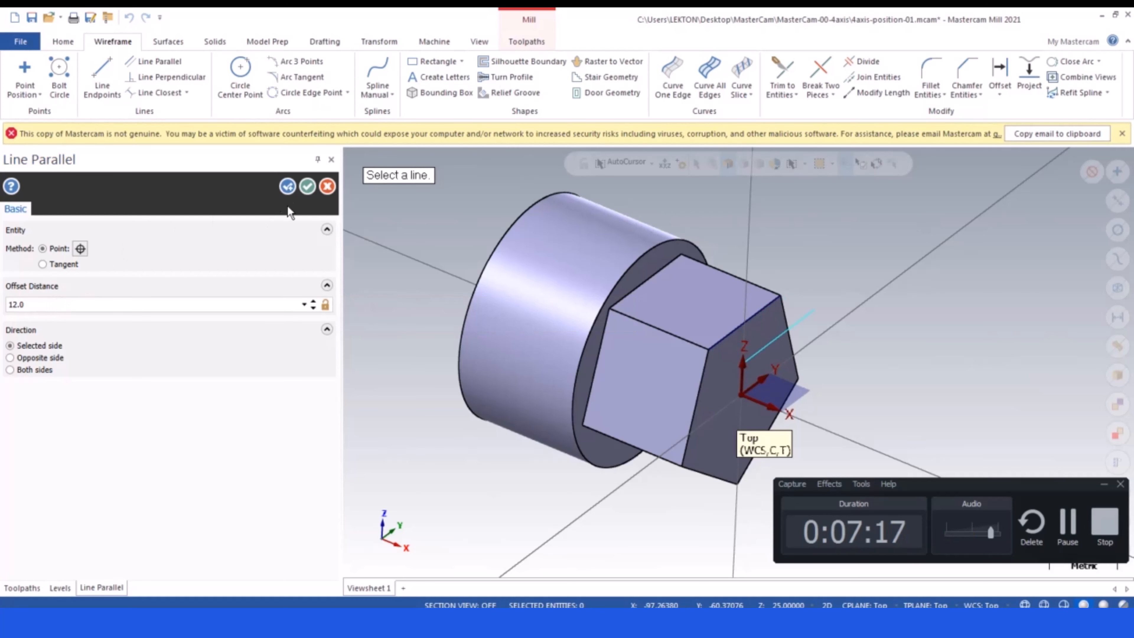
left_click(308, 187)
- Delete the original line on the pentagon's upper edge, keeping the offset parallel line
scroll(814, 270, "up", 2)
middle_click_drag(810, 276, 811, 286)
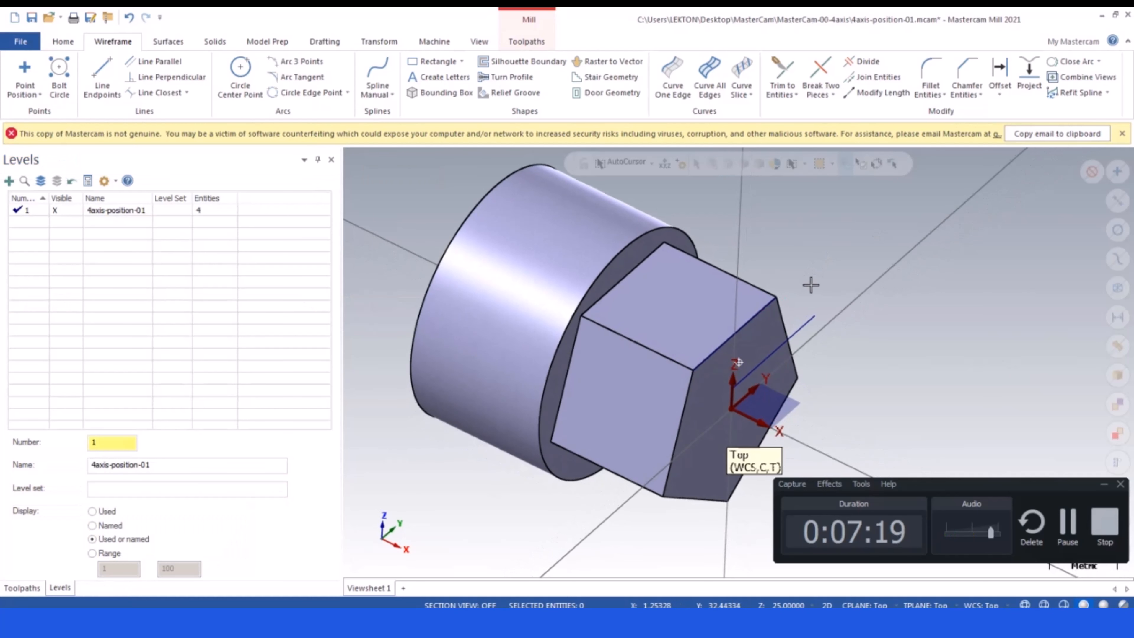
left_click(765, 304)
key("Delete")
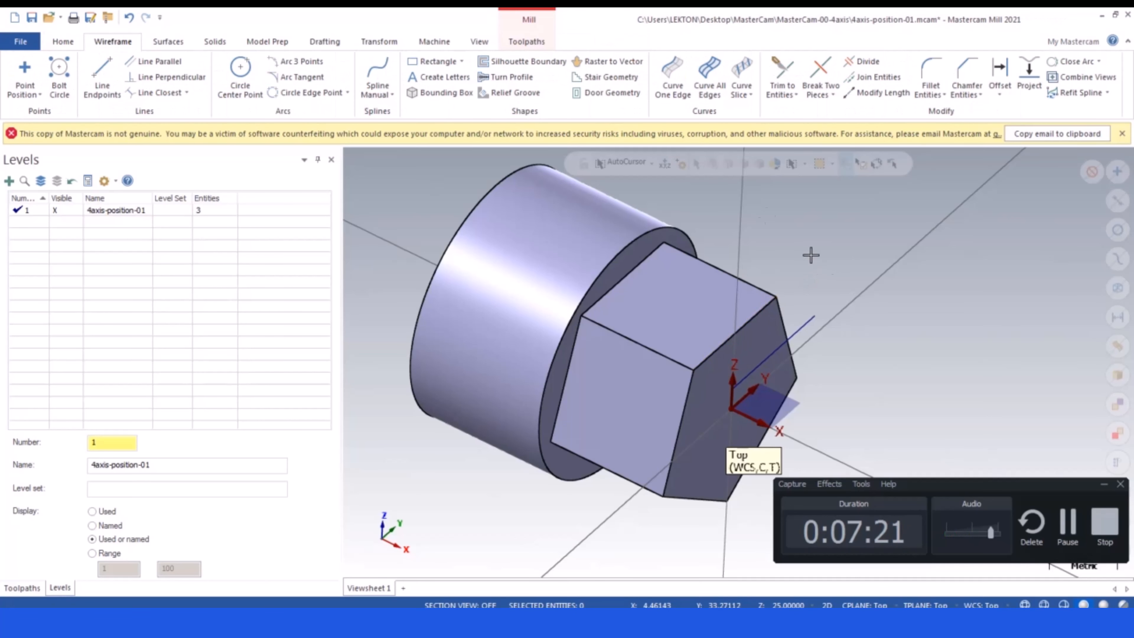
- Lengthen the offset parallel line by 12 mm at both ends
left_click(876, 94)
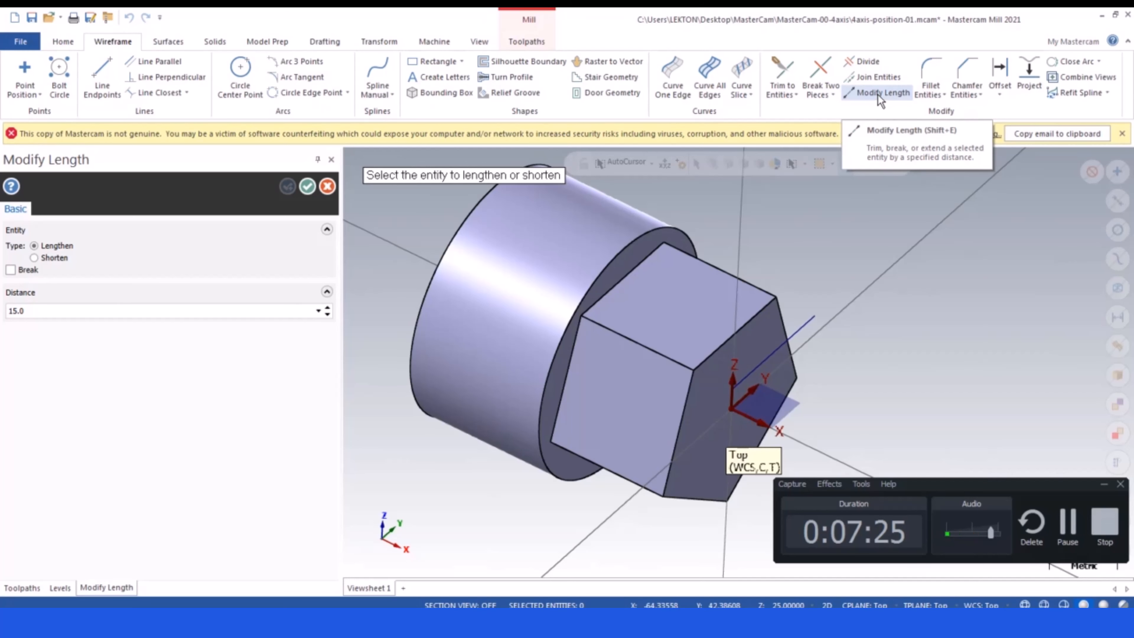
left_click(44, 315)
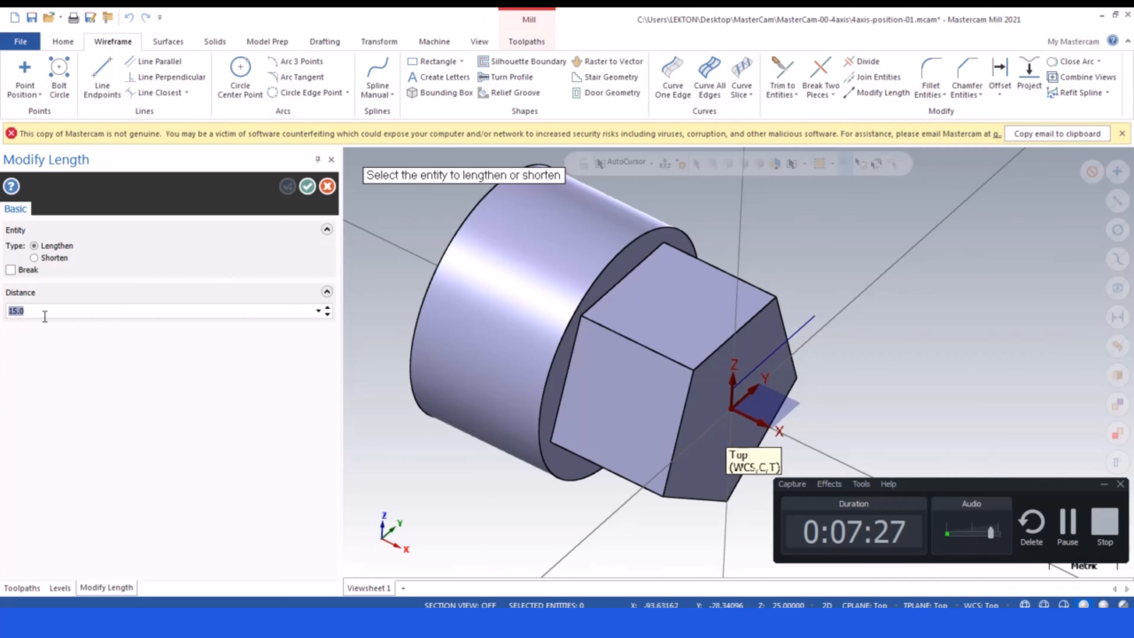
type("12")
key("Return")
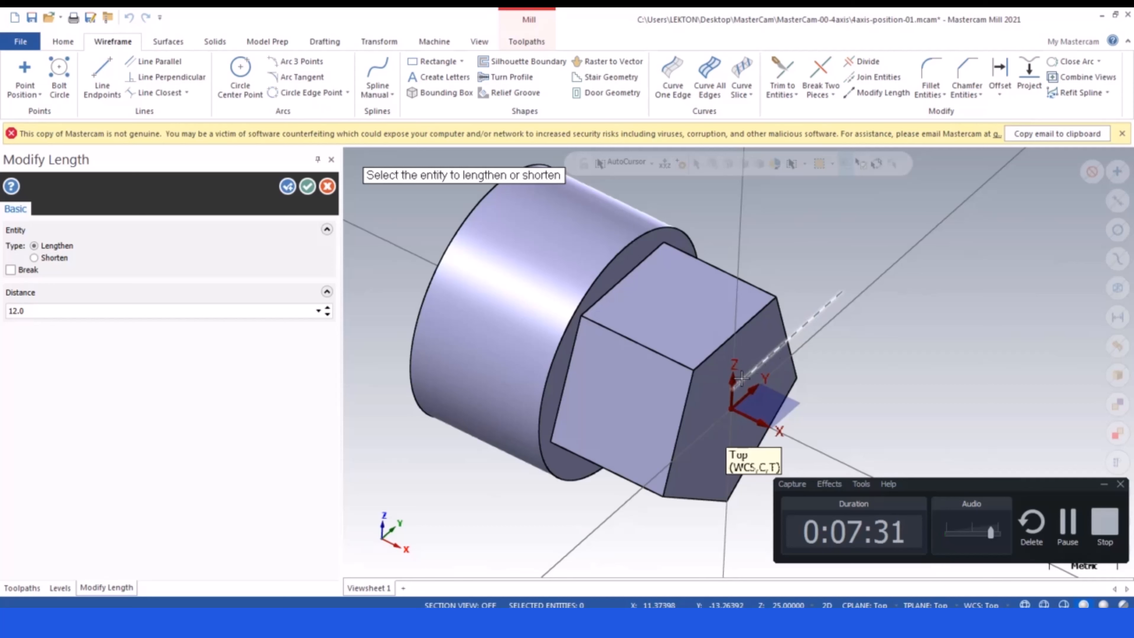
left_click(756, 365)
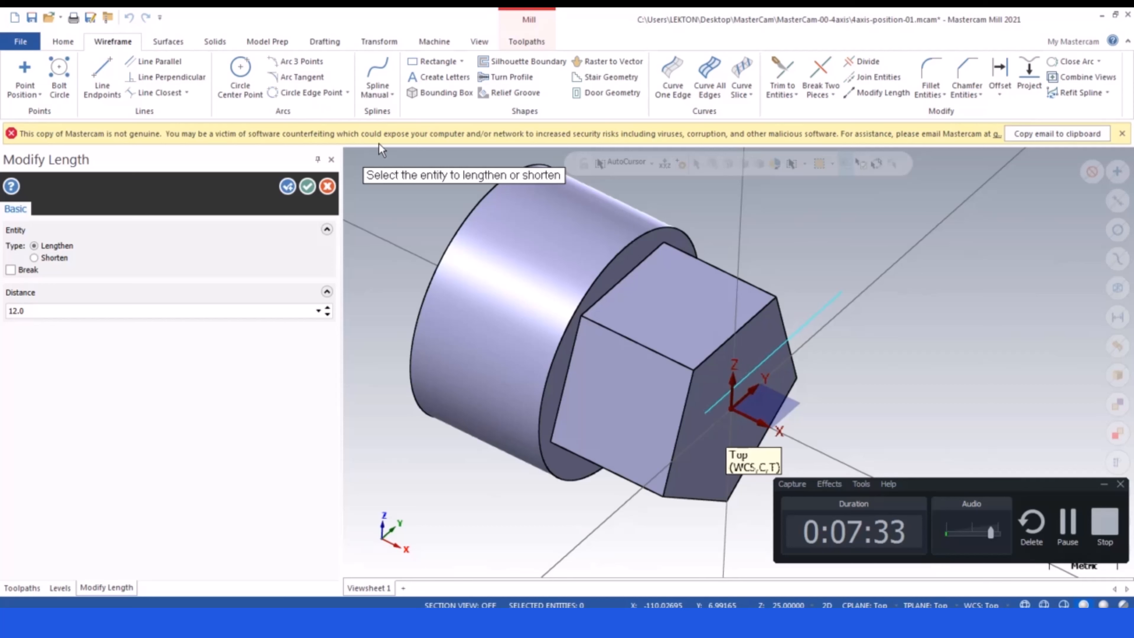
- Create a curve on the pentagon upper face's edge beside the cylinder shoulder and lengthen it by 12 mm at both ends
left_click(683, 82)
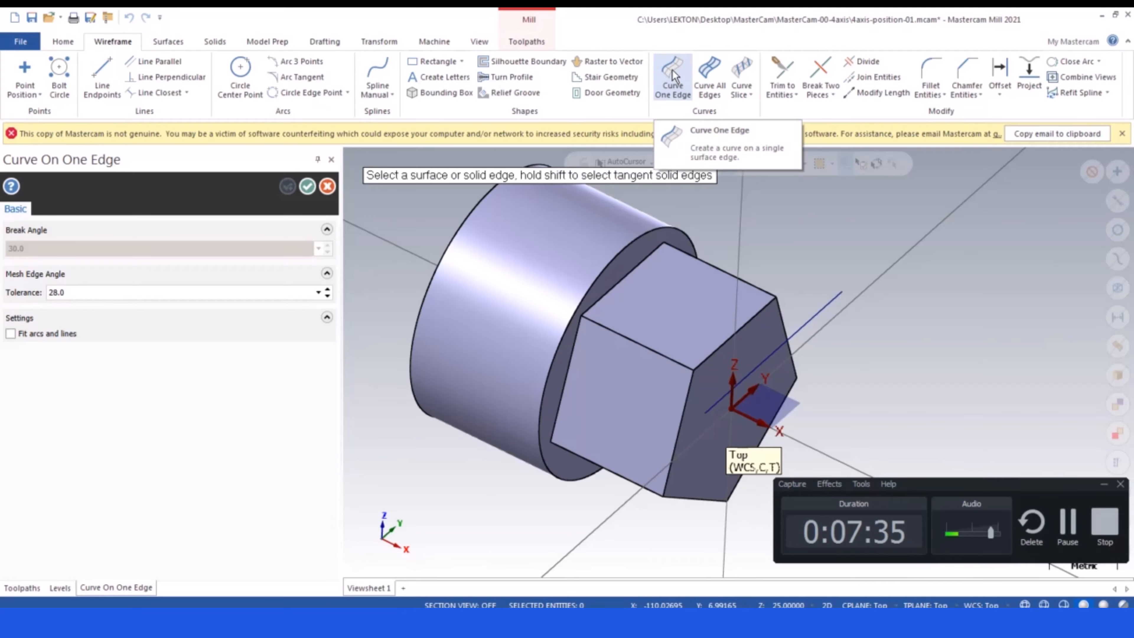
left_click(624, 278)
left_click(308, 185)
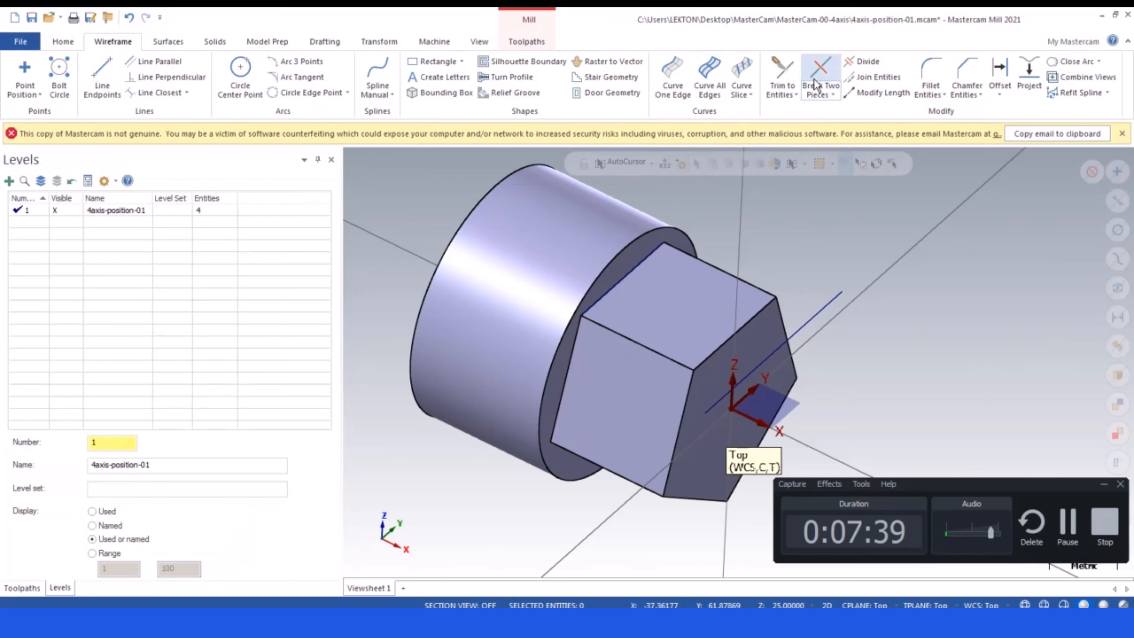
left_click(876, 92)
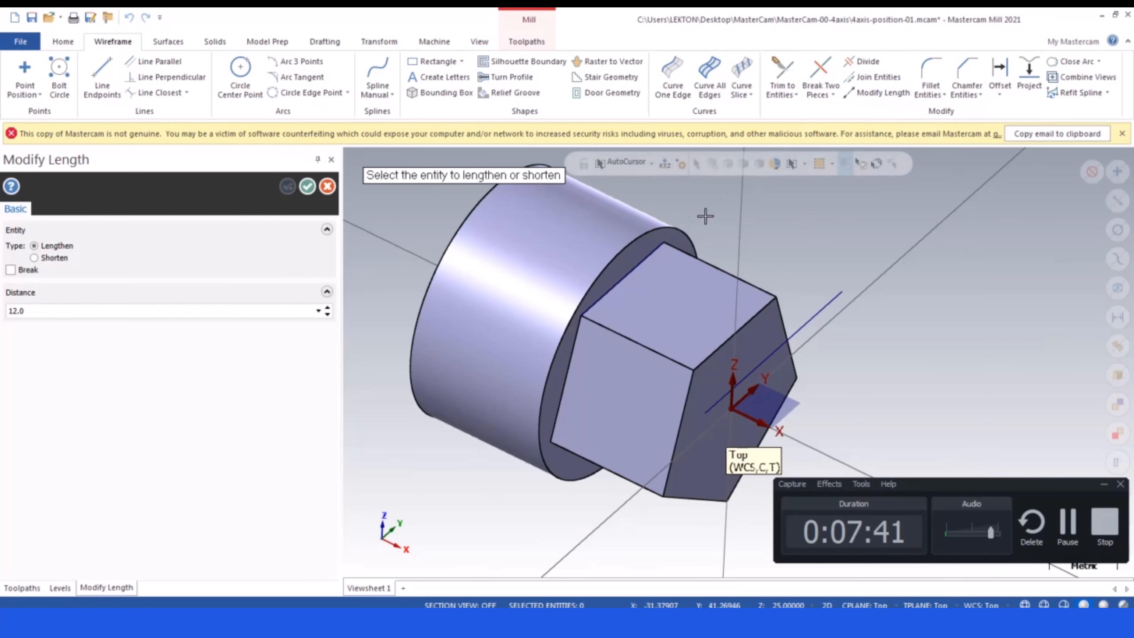
left_click(657, 246)
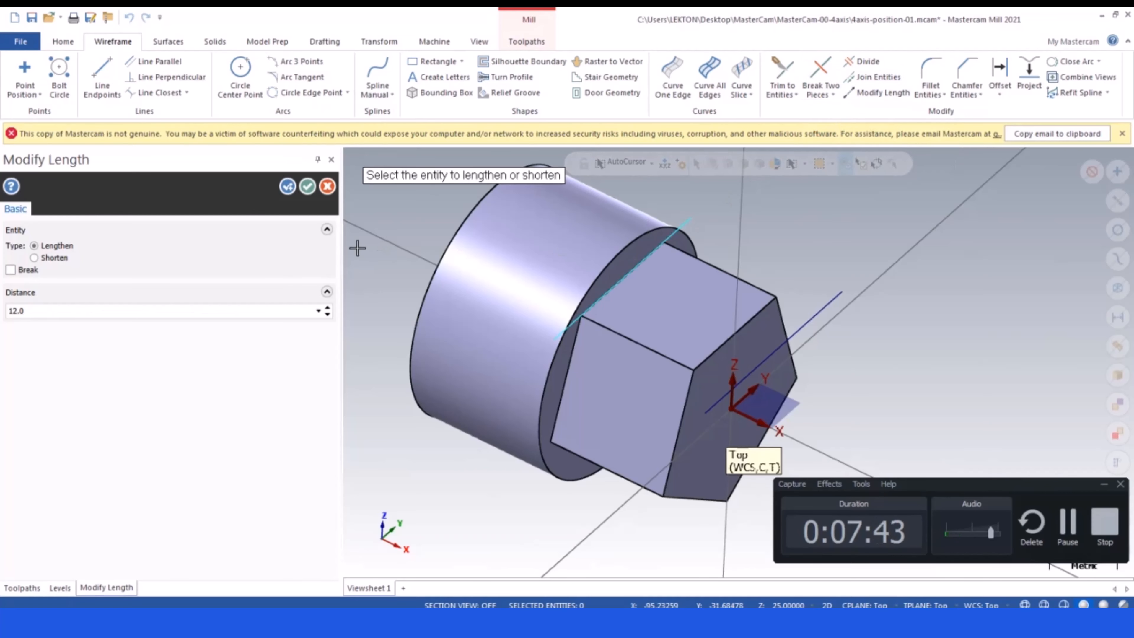
key("Return")
scroll(580, 261, "down", 3)
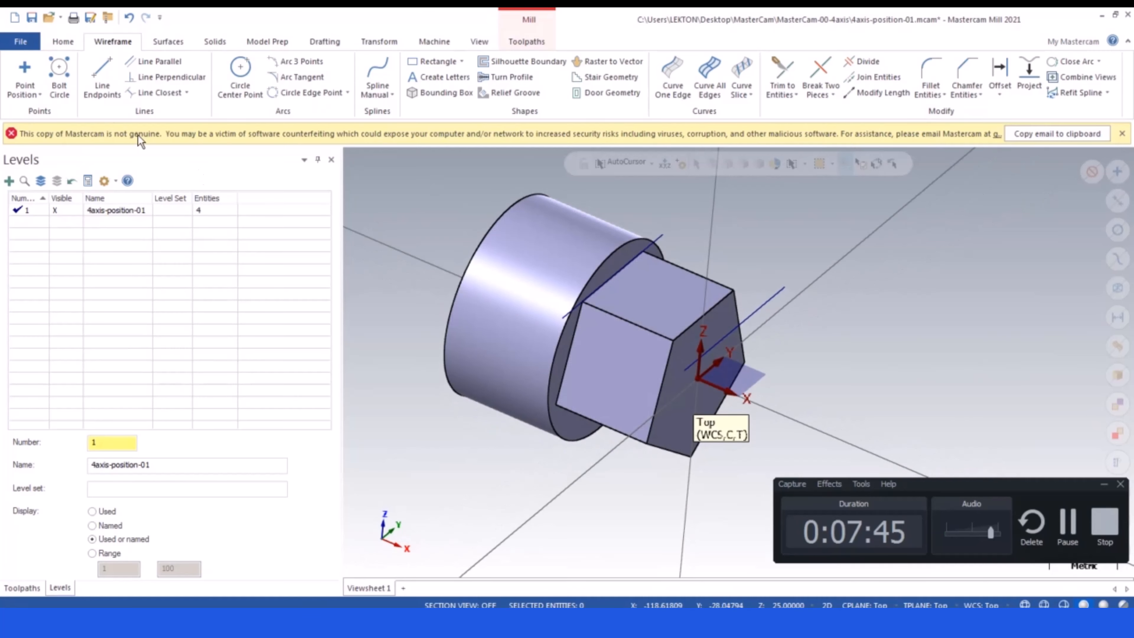
- Connect the matching ends of the two lengthened lines with two endpoint lines to close the rectangle around the pentagon's upper face
left_click(101, 76)
left_click(663, 236)
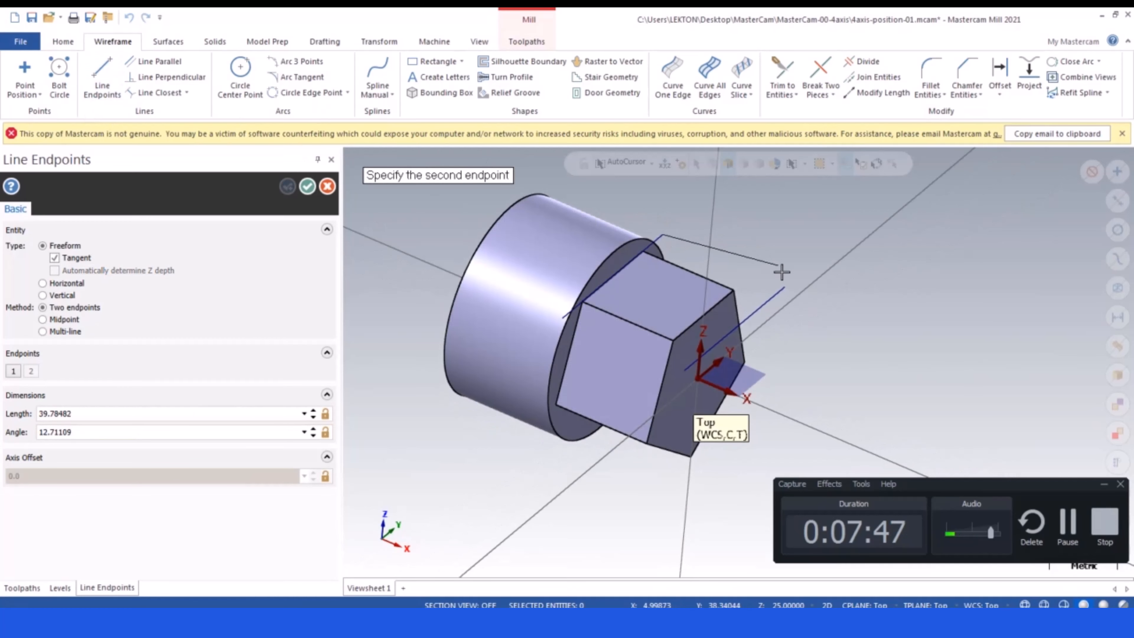
left_click(785, 289)
left_click(684, 370)
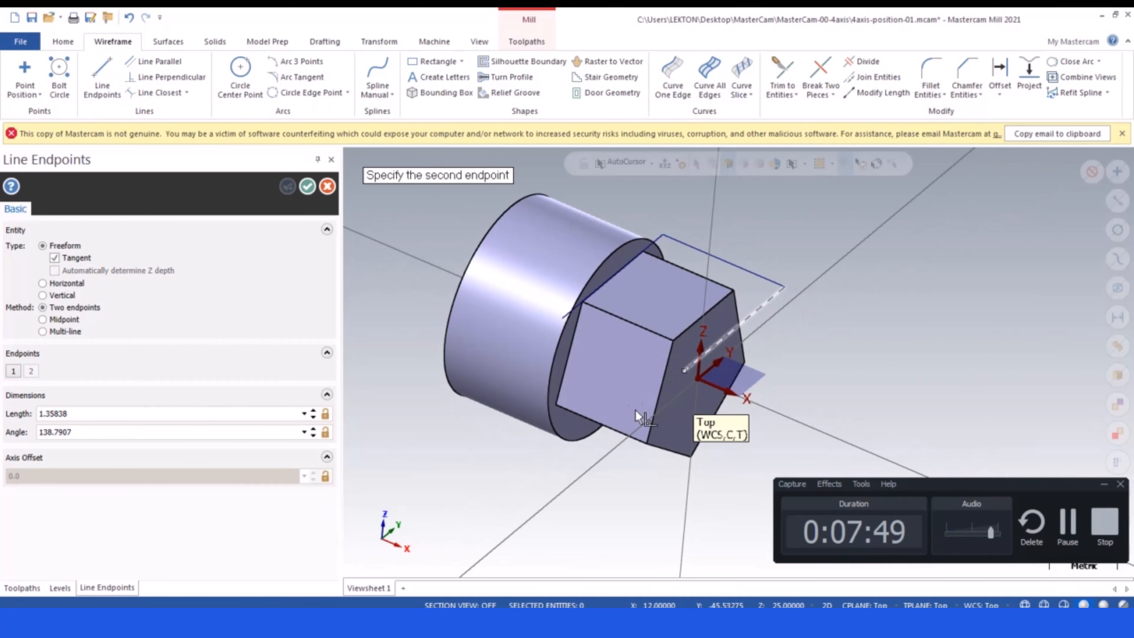
left_click(563, 324)
key("Escape")
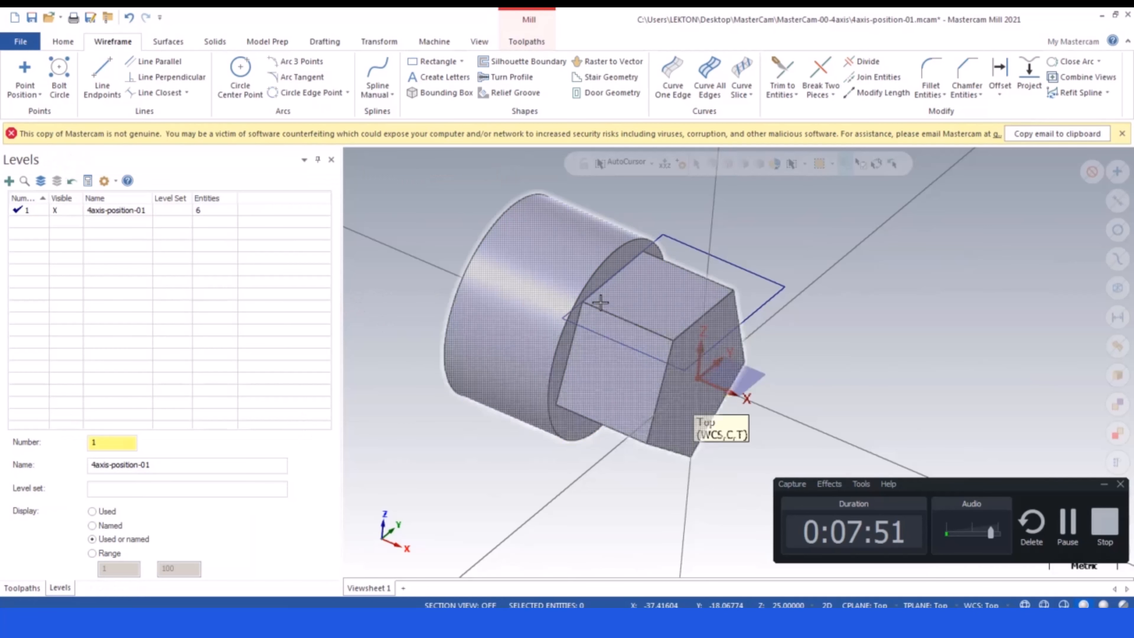
scroll(662, 312, "down", 2)
middle_click_drag(663, 311, 651, 286)
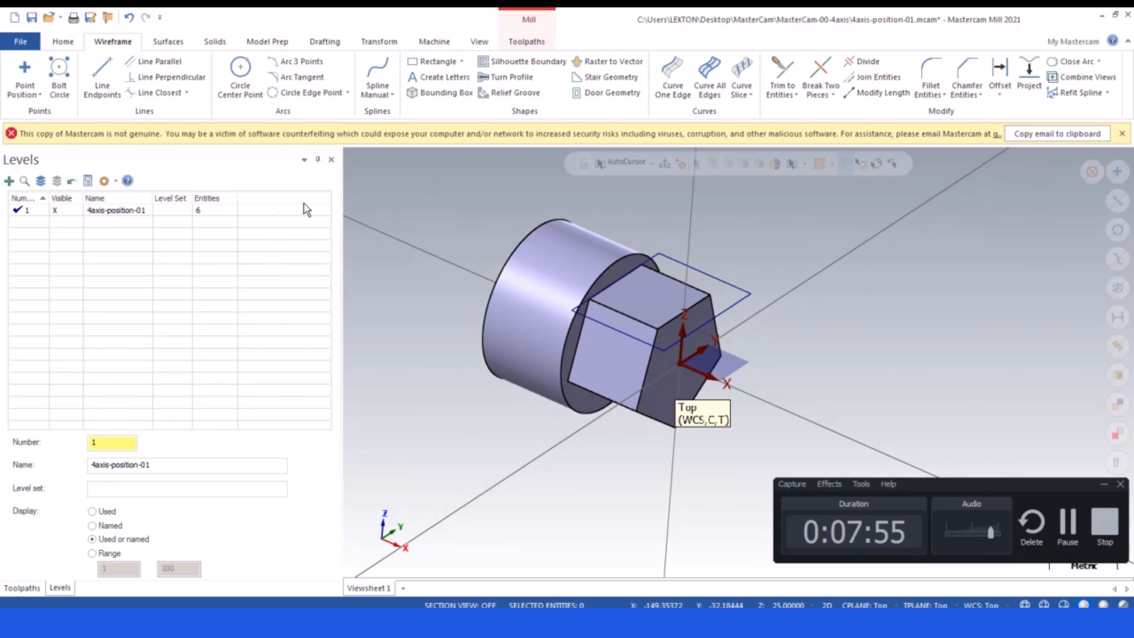
- Add a Pocket mill toolpath to Toolpath Group-1, using the closed rectangle as its chain
left_click(28, 588)
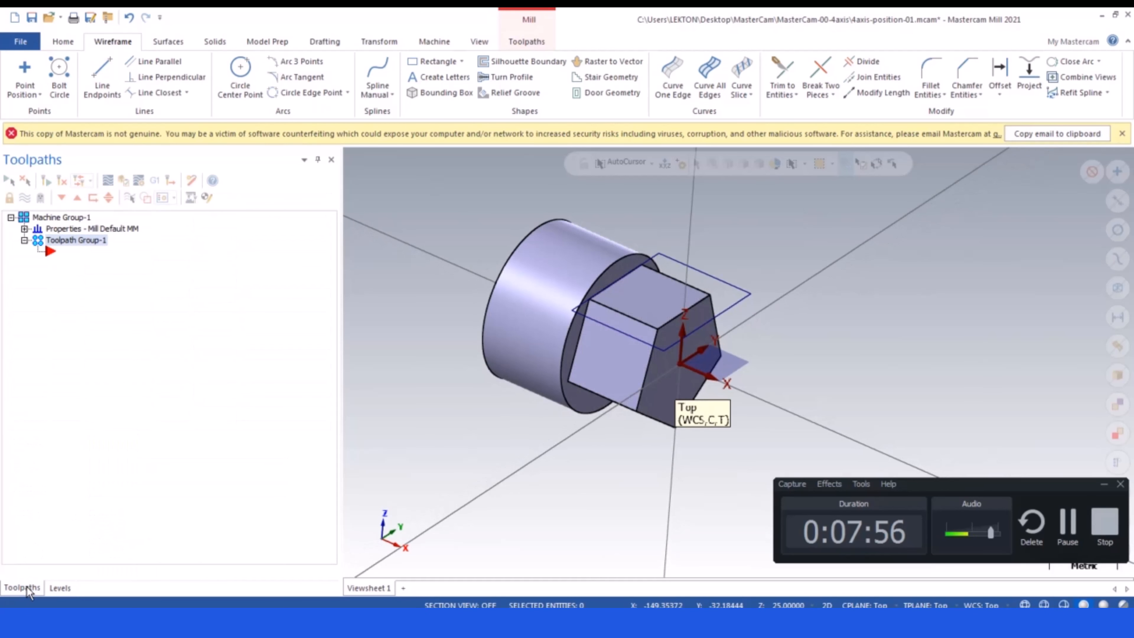
right_click(66, 251)
mouse_move(134, 259)
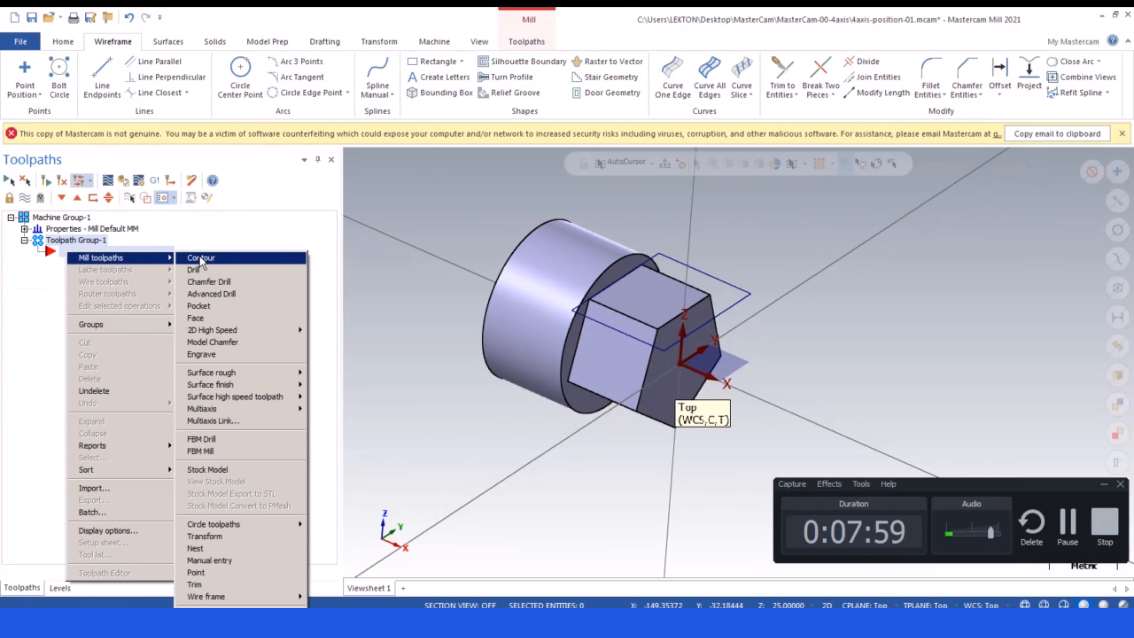
left_click(218, 304)
left_click(580, 313)
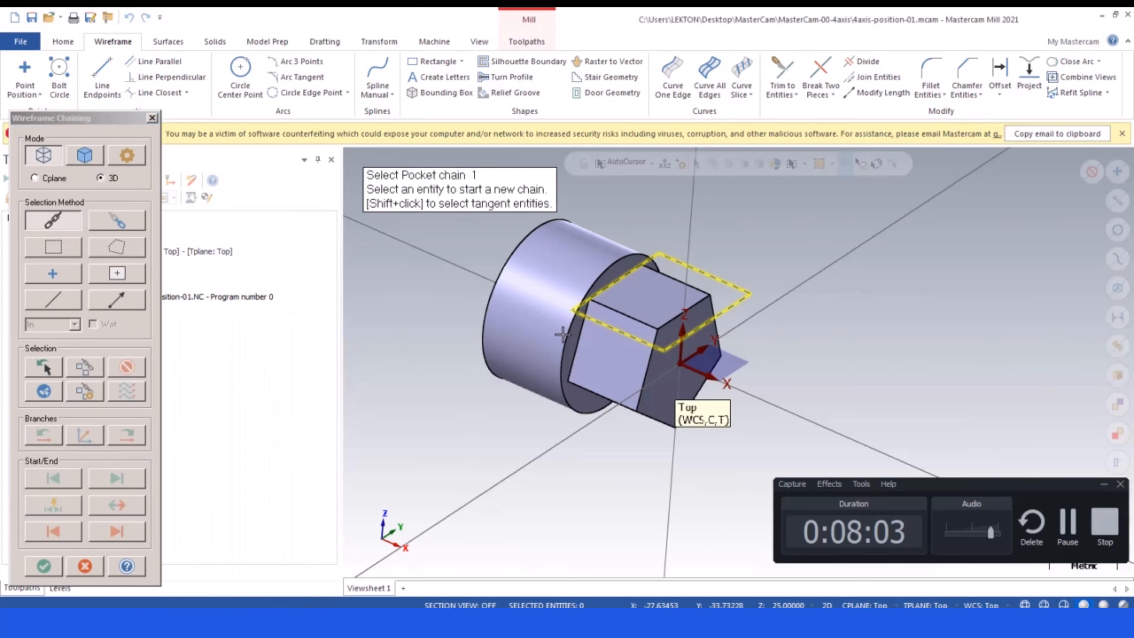
left_click(44, 566)
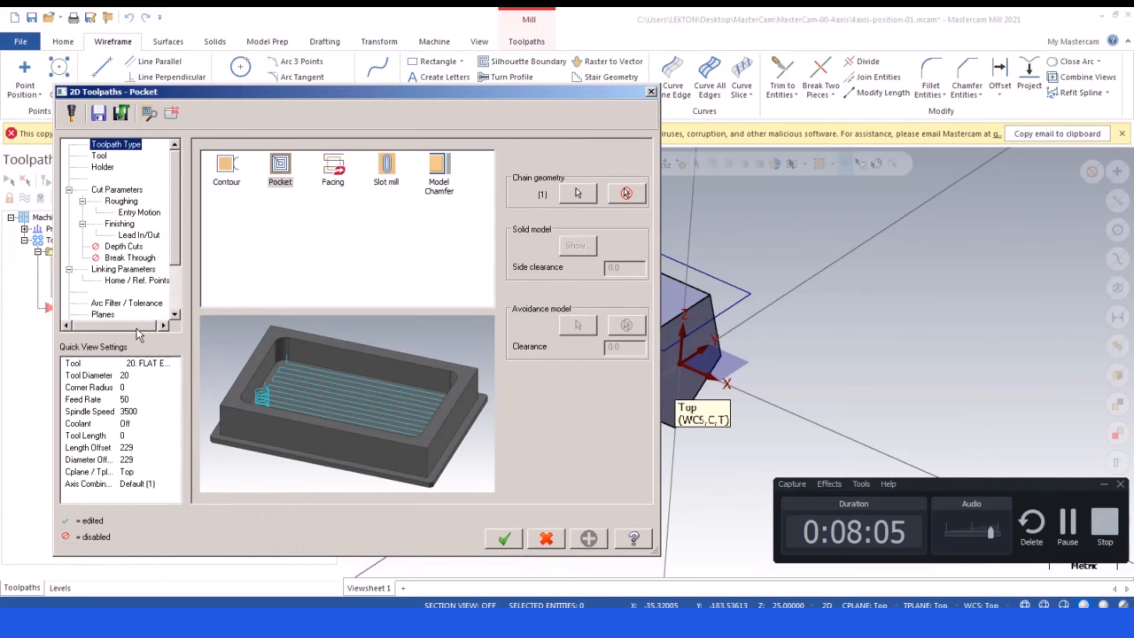
- Create a 10 mm flat endmill with 4 flutes as tool number 1 for the pocket toolpath
left_click(100, 155)
right_click(290, 247)
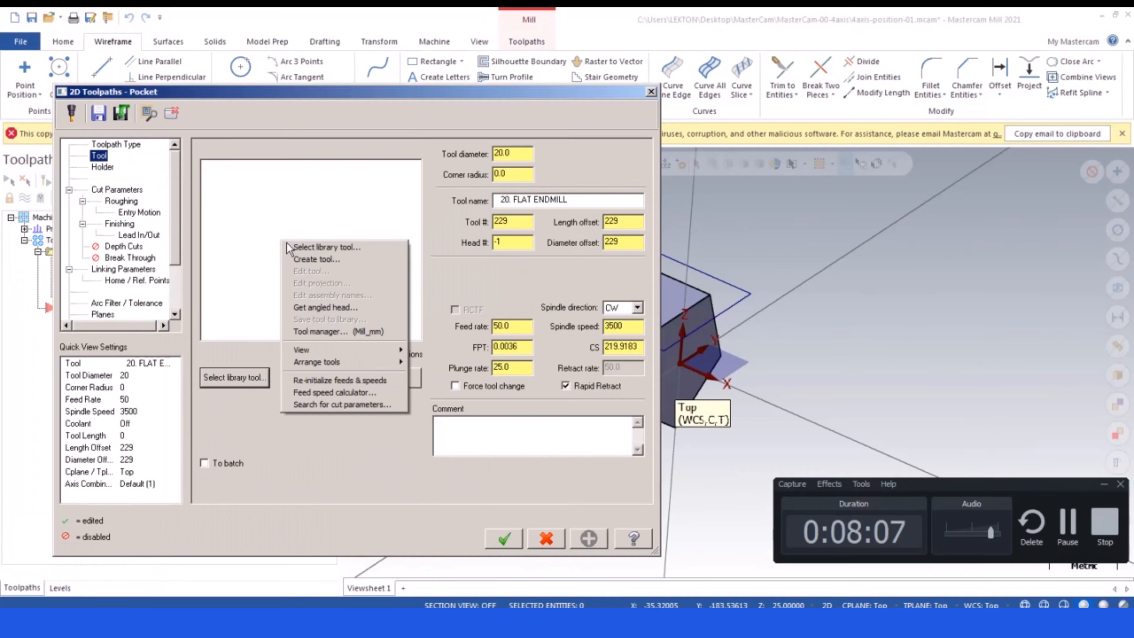
left_click(315, 260)
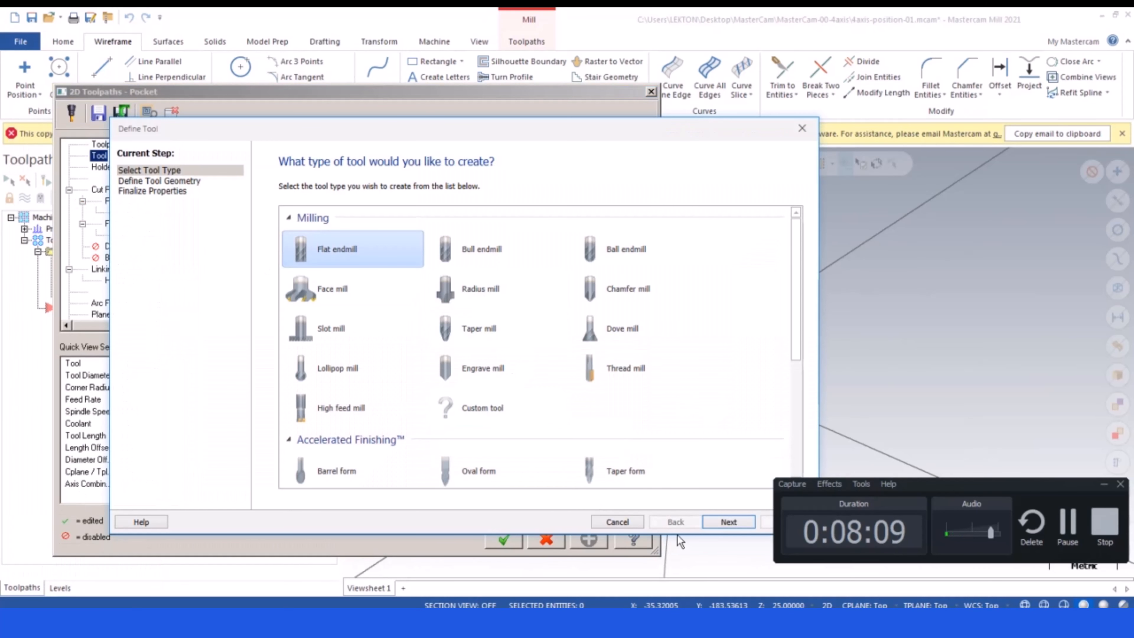
left_click(727, 522)
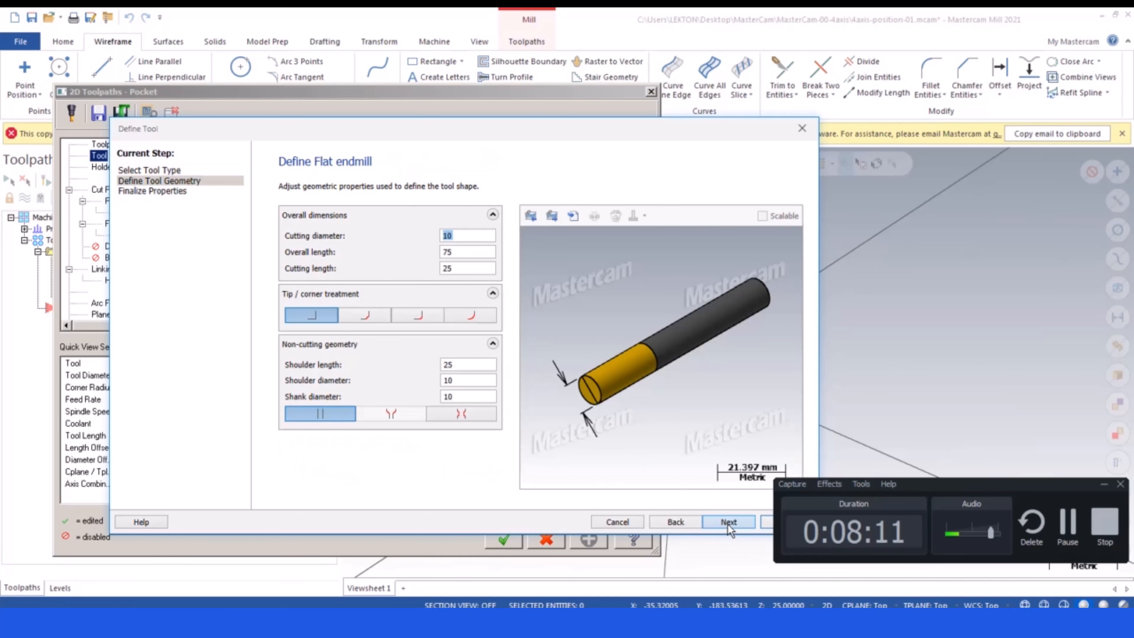
left_click(728, 522)
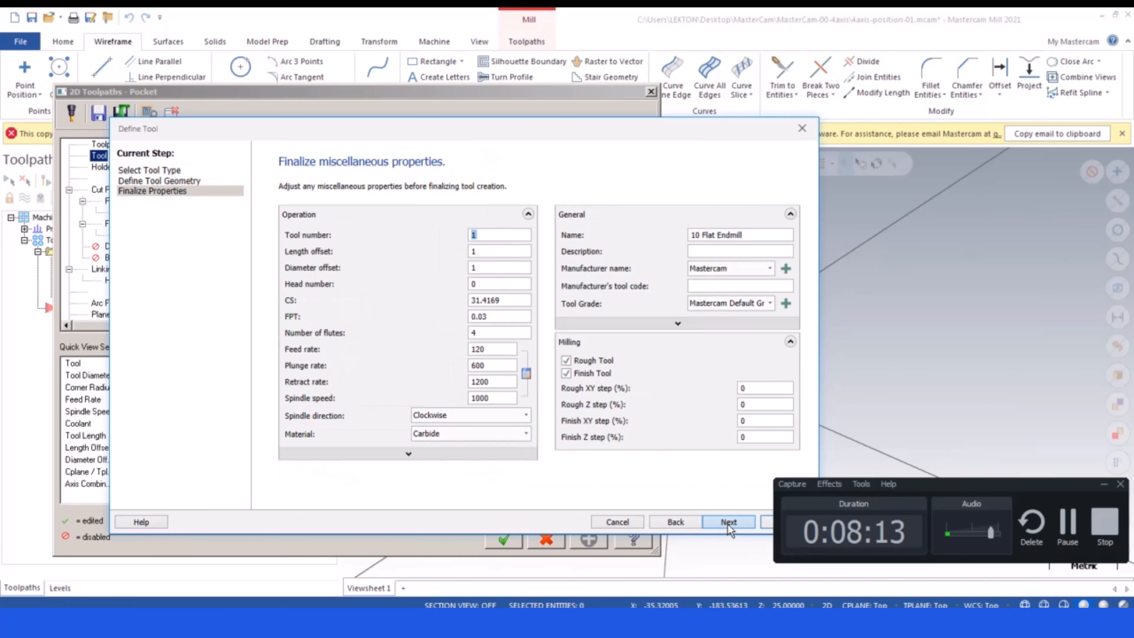
double_click(496, 333)
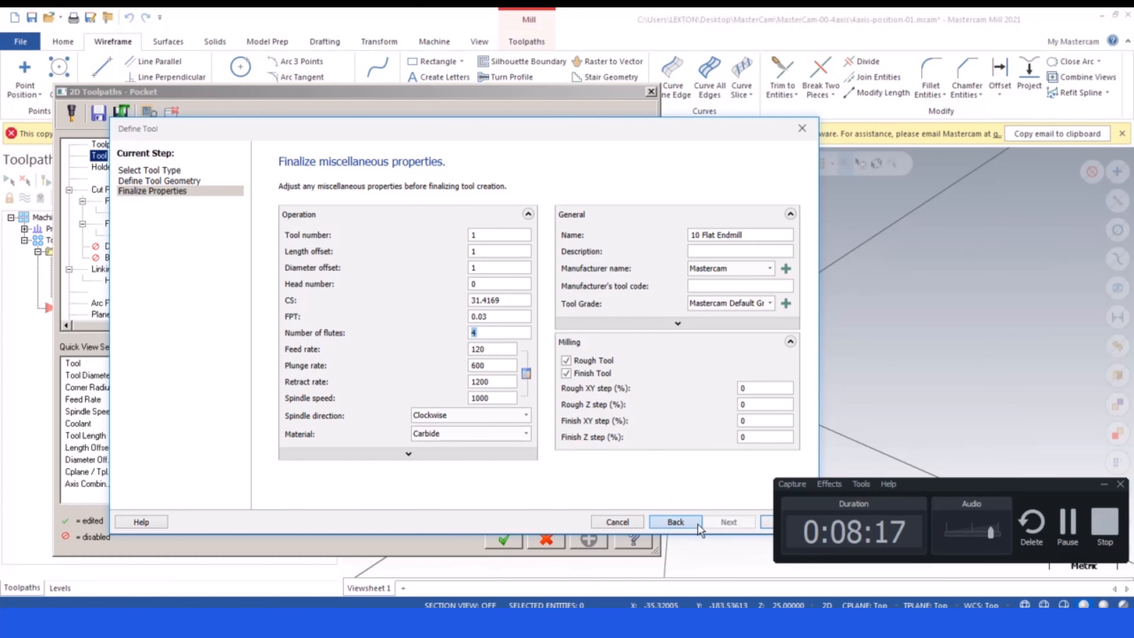
left_click_drag(951, 487, 947, 546)
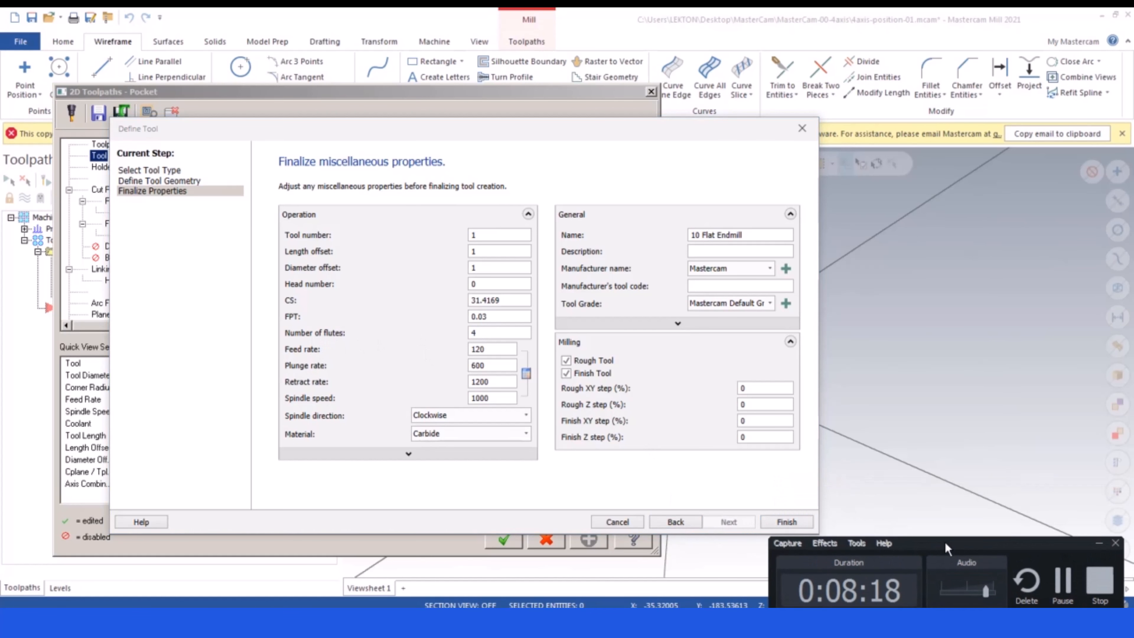
left_click(775, 520)
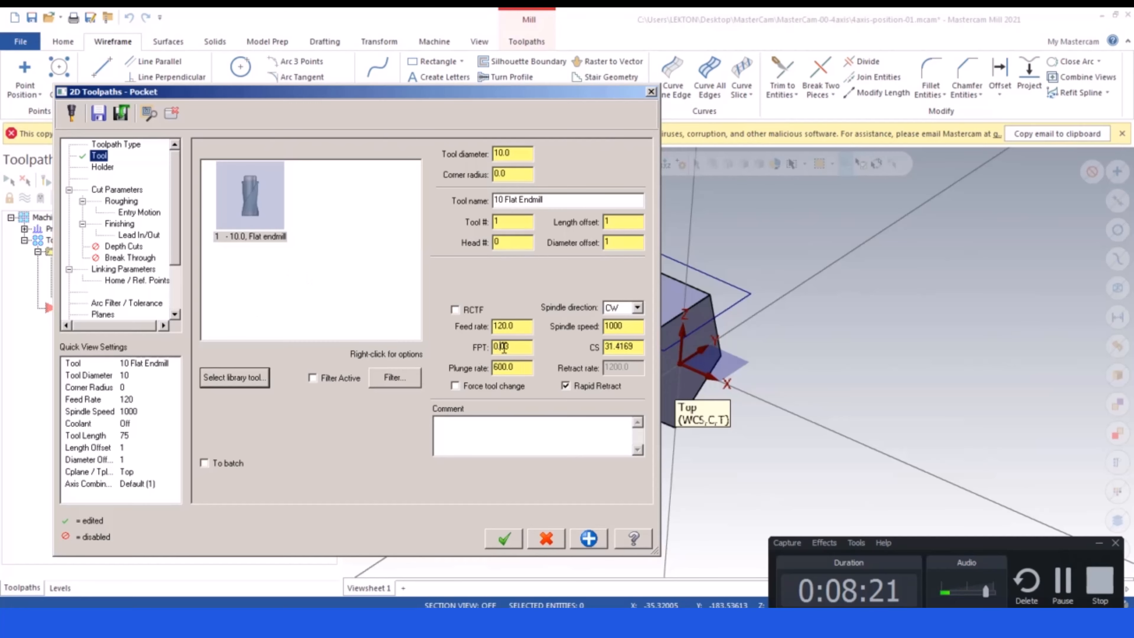
- Set the tool's feed per tooth to 0.1, cutting speed to 150 and plunge rate to 1000
type("1")
double_click(639, 348)
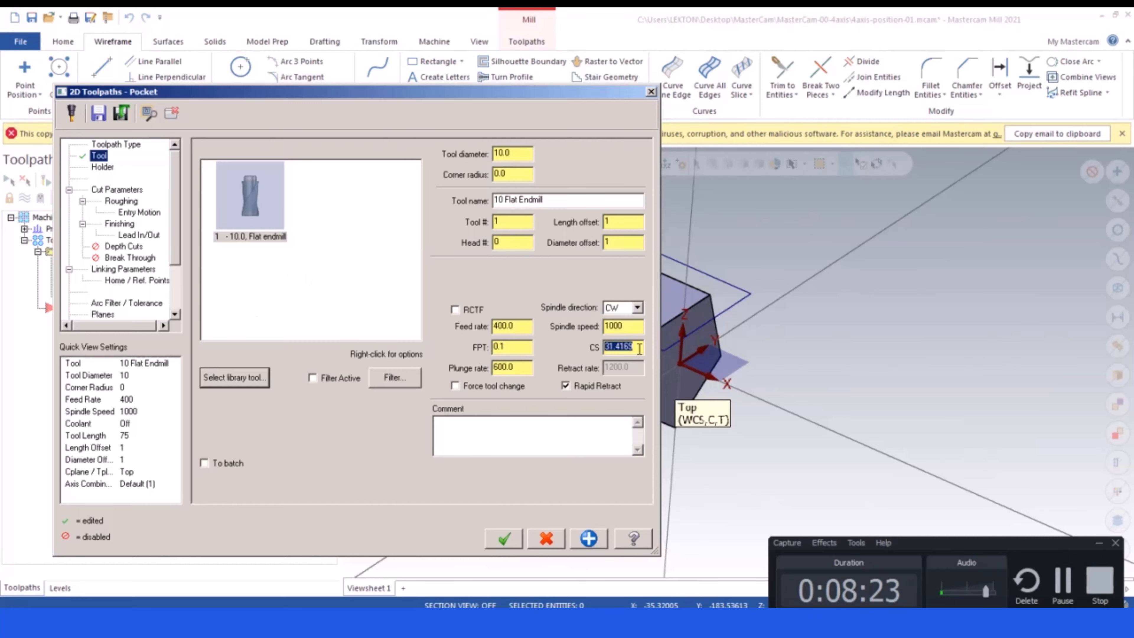
type("150")
left_click(634, 328)
left_click_drag(634, 329, 597, 329)
left_click_drag(517, 328, 490, 328)
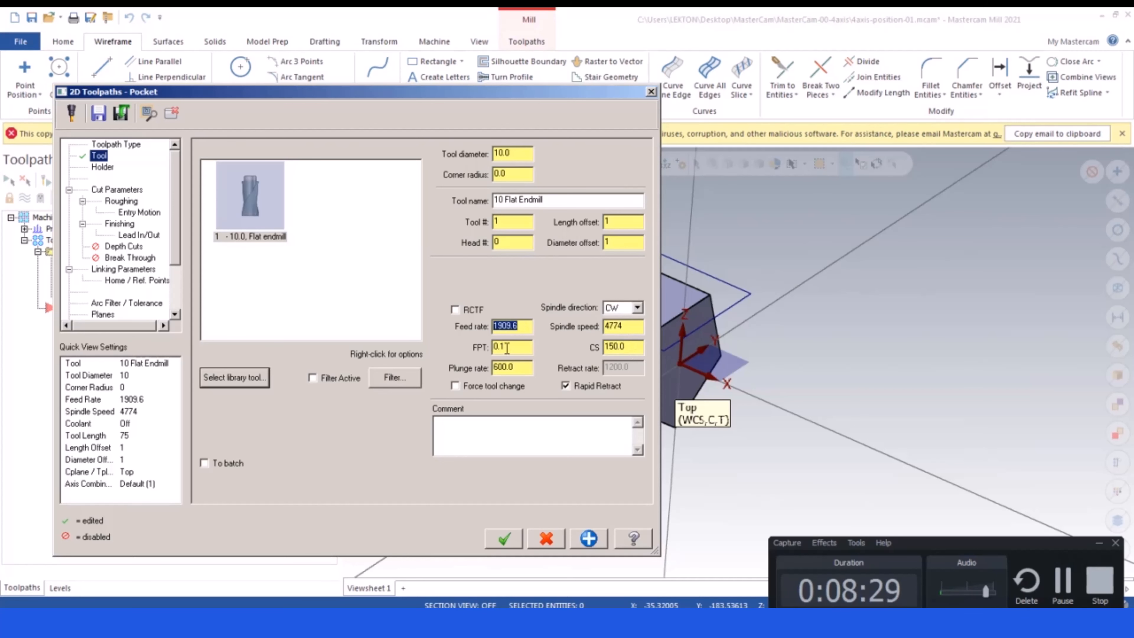
left_click_drag(519, 364, 474, 362)
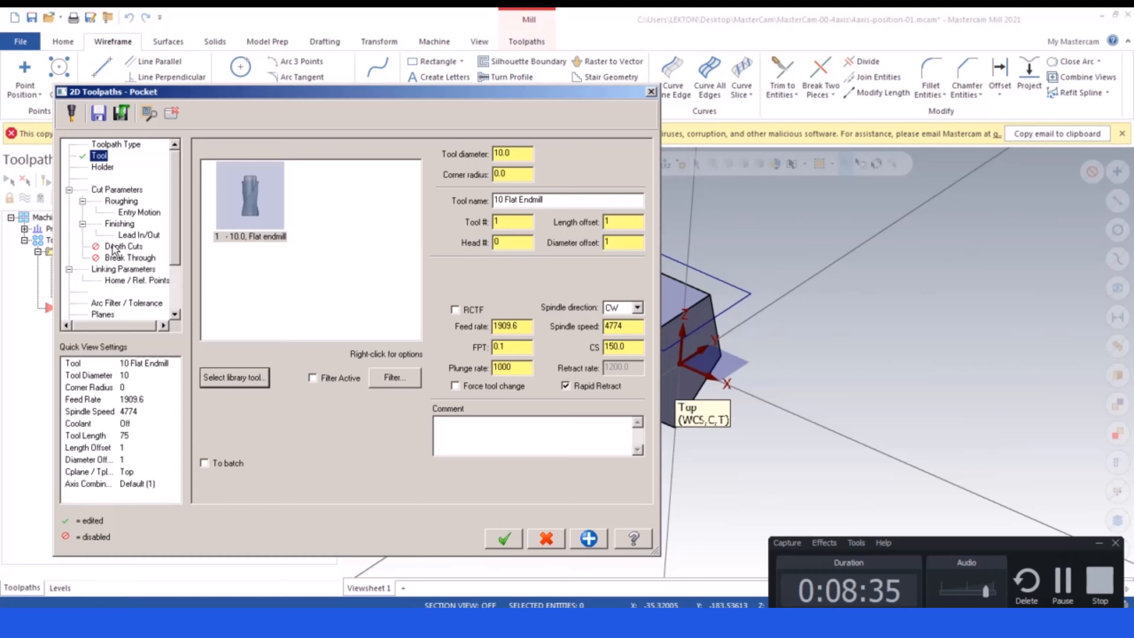
- Set the linking parameters to retract 50 absolute, feed plane 10, top of stock 5 and depth 0 incremental, and generate the pocket toolpath
left_click(105, 273)
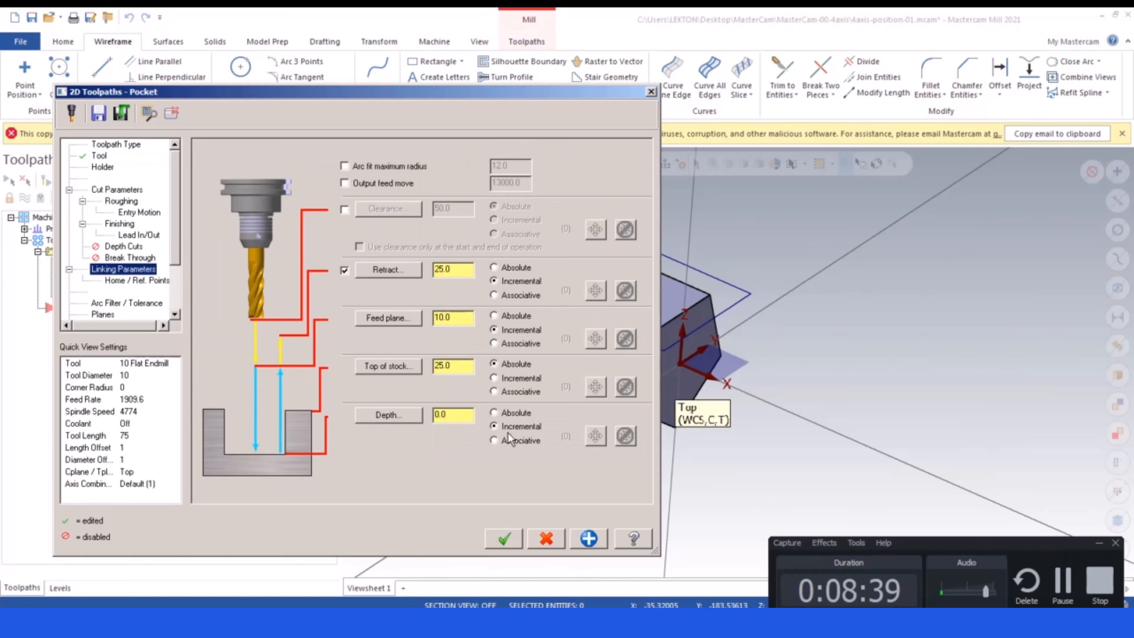
double_click(449, 414)
left_click(493, 378)
double_click(442, 365)
left_click_drag(463, 319, 423, 317)
left_click(494, 267)
left_click_drag(460, 271, 419, 270)
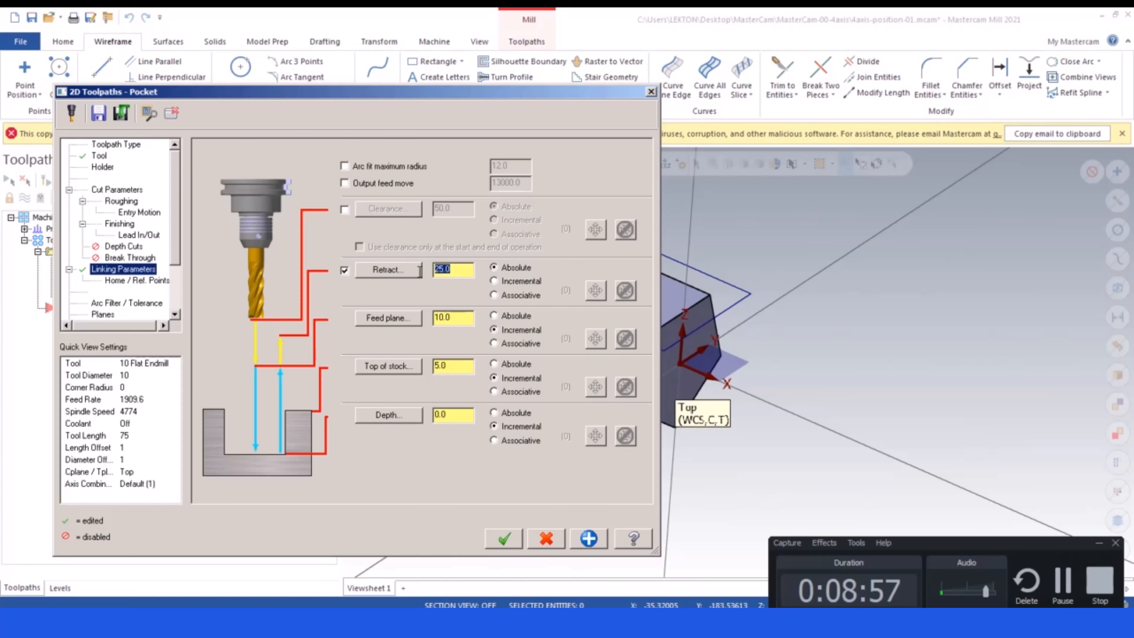
type("5")
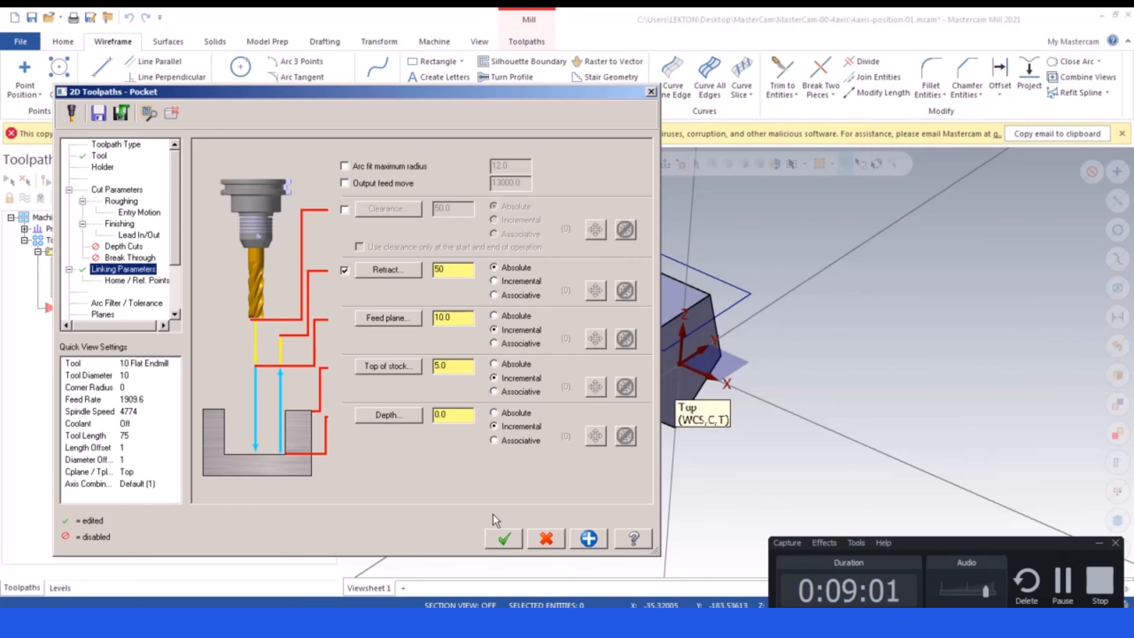
left_click(506, 539)
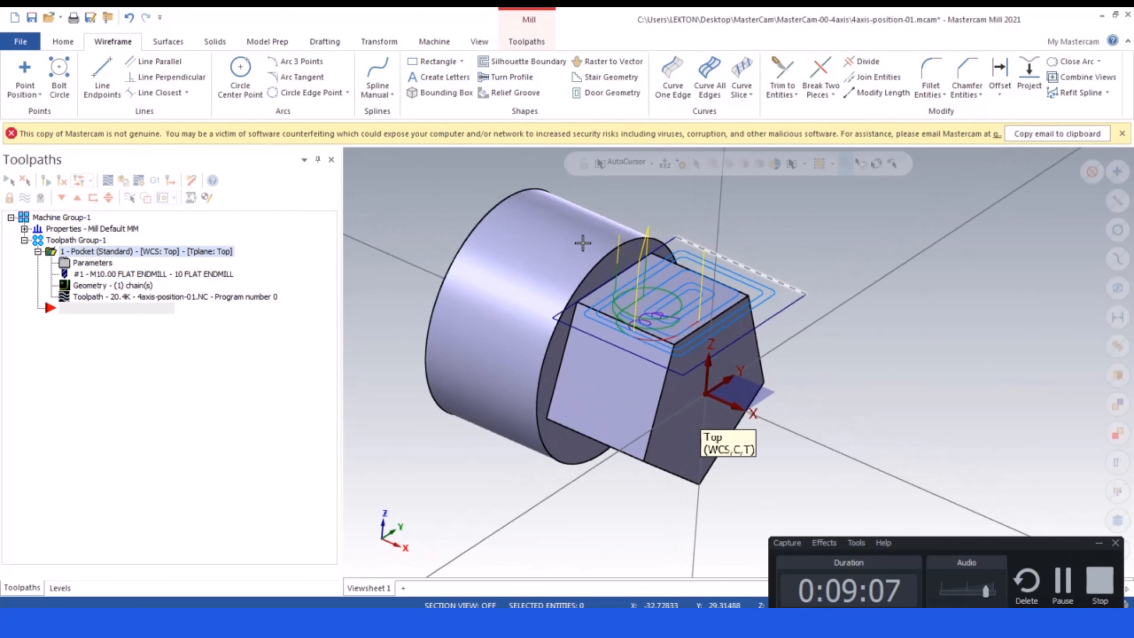
- Edit the pocket's cut parameters to leave 0 stock on walls and floors and use the Conventional machining direction
left_click(94, 264)
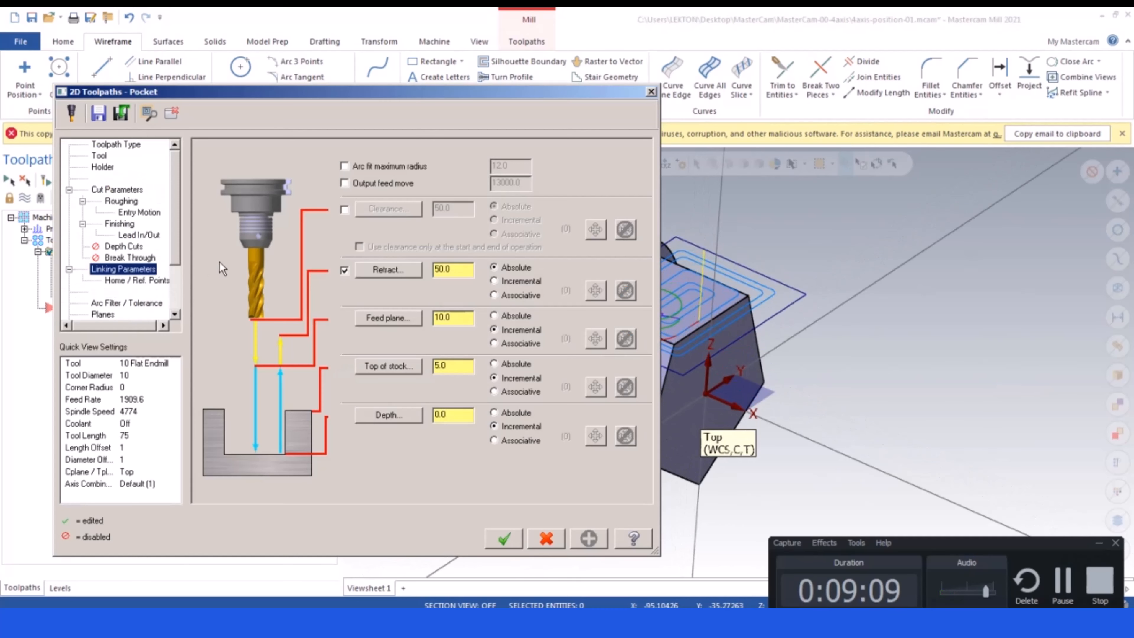
left_click(117, 189)
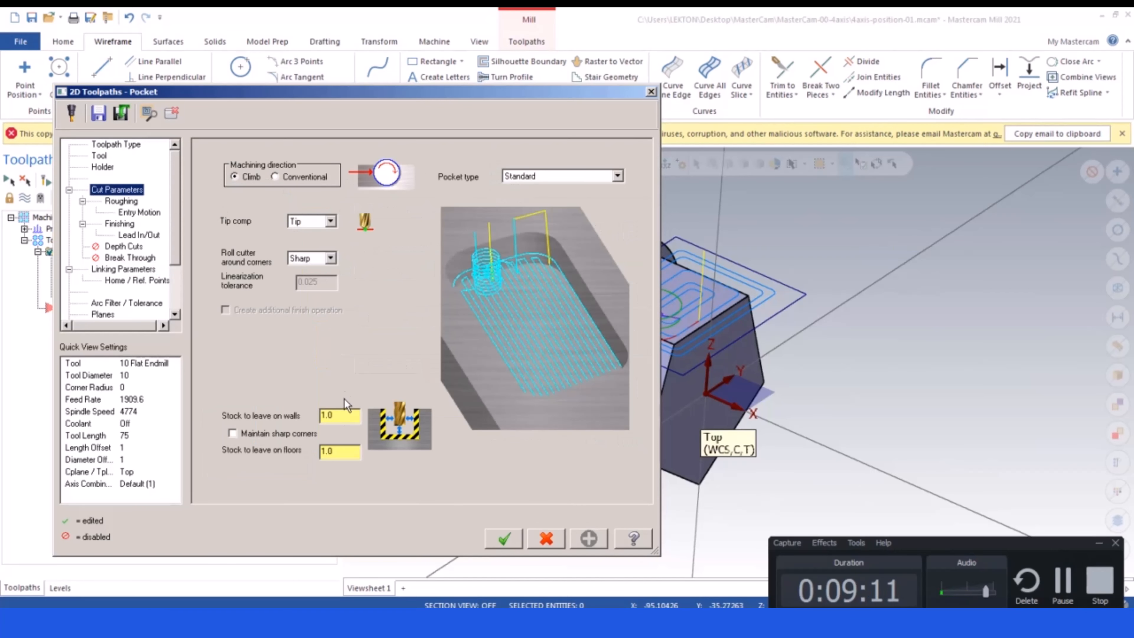
left_click_drag(334, 416, 295, 415)
type("0")
left_click_drag(339, 453, 309, 452)
type("0")
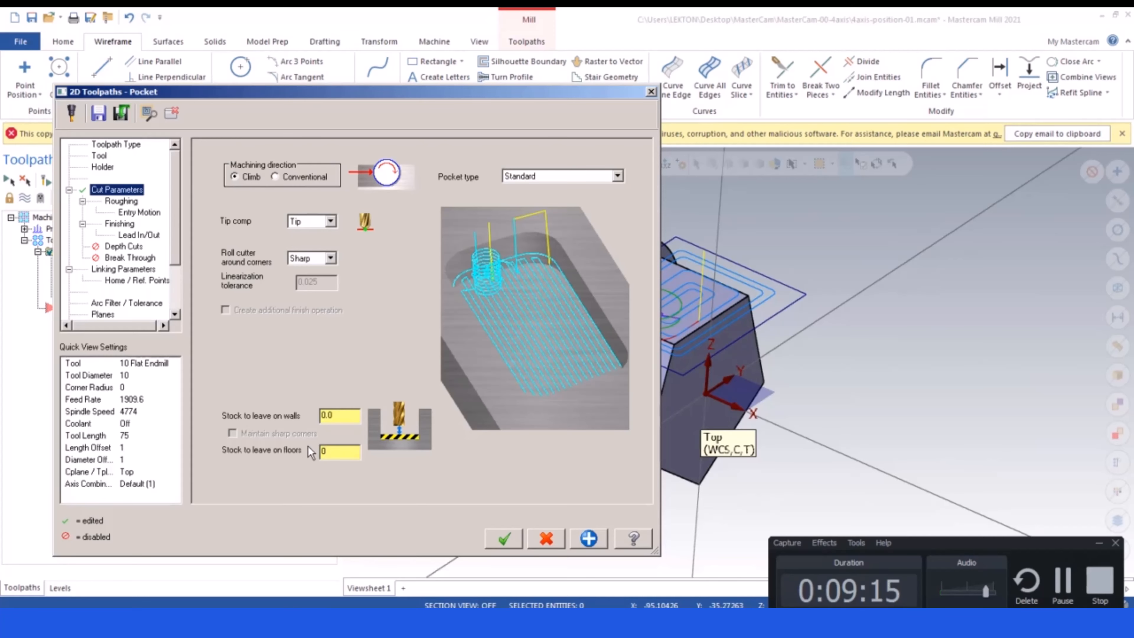
left_click(274, 177)
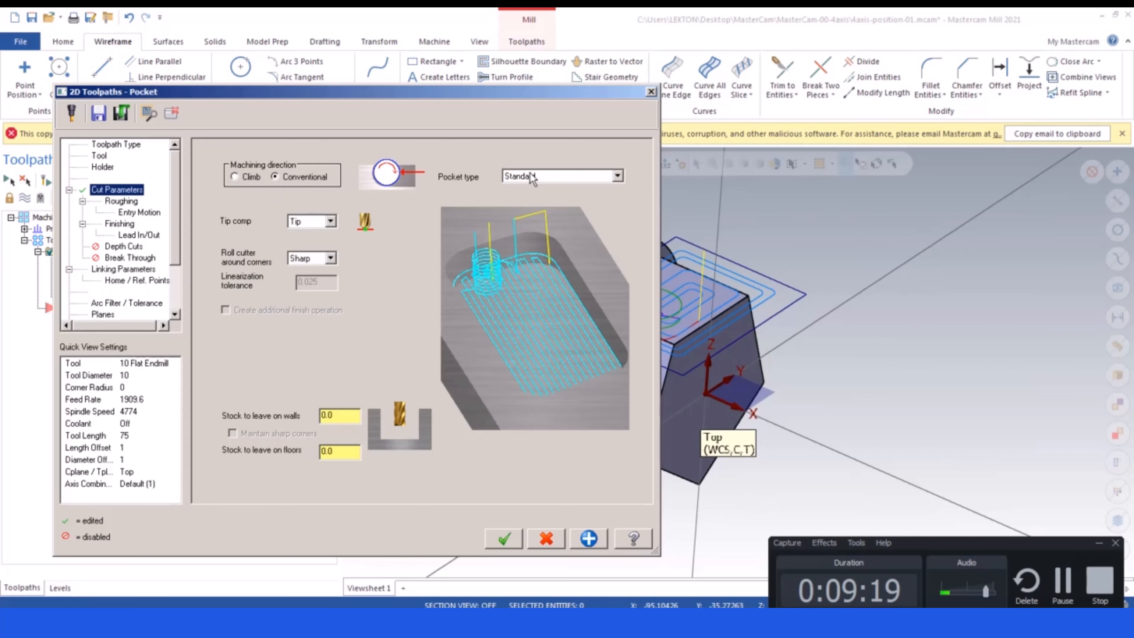
- Set the pocket's roughing method to Parallel Spiral, Clean Corners and turn off Spiral inside to outside
left_click(121, 201)
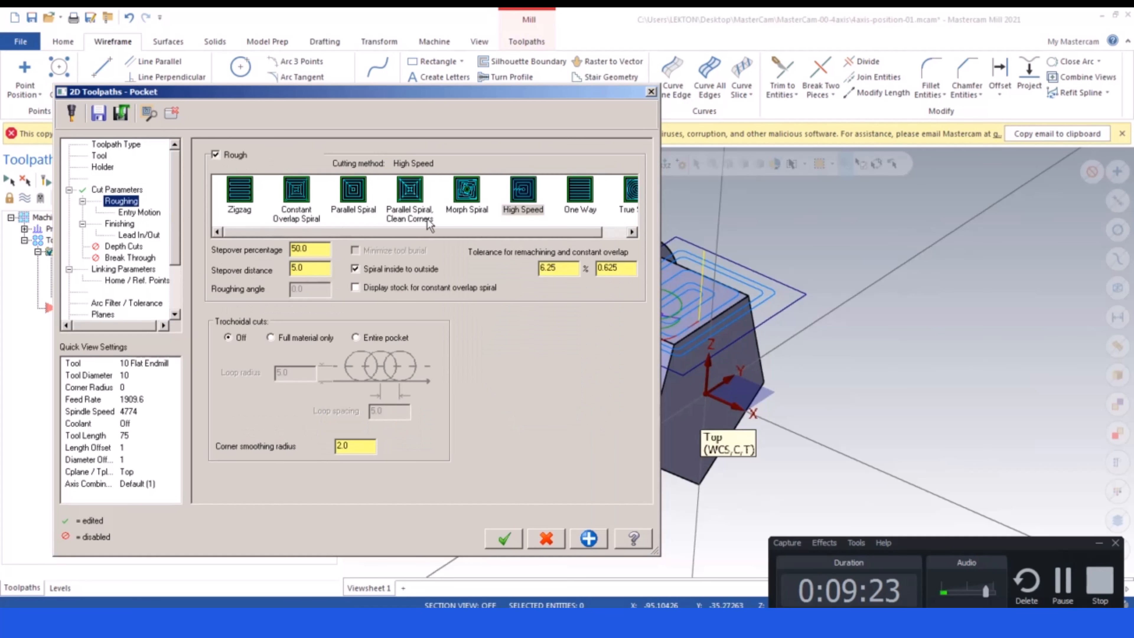
left_click_drag(506, 234, 453, 234)
left_click(409, 201)
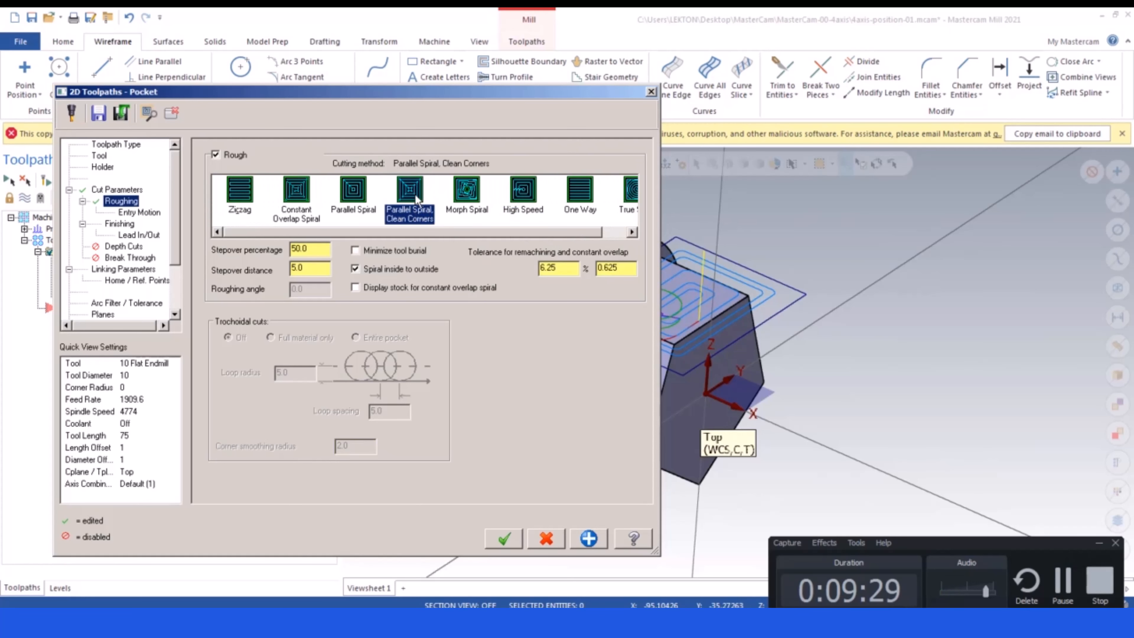
left_click(354, 269)
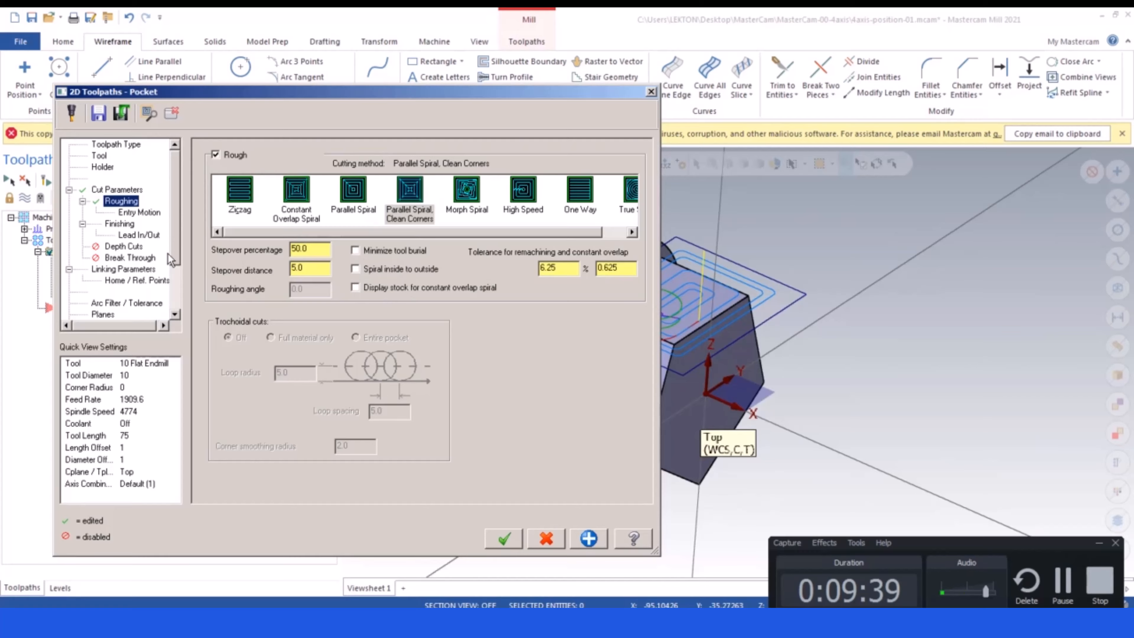
- Set the pocket's roughing entry motion to Ramp and turn off the finish passes
left_click(145, 213)
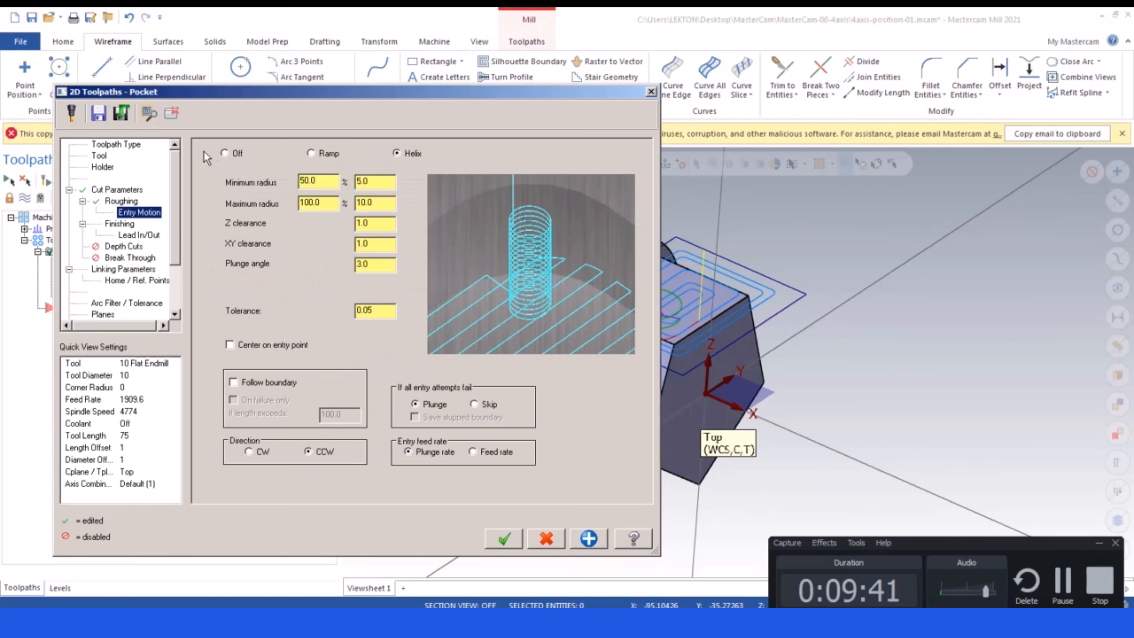
left_click(224, 153)
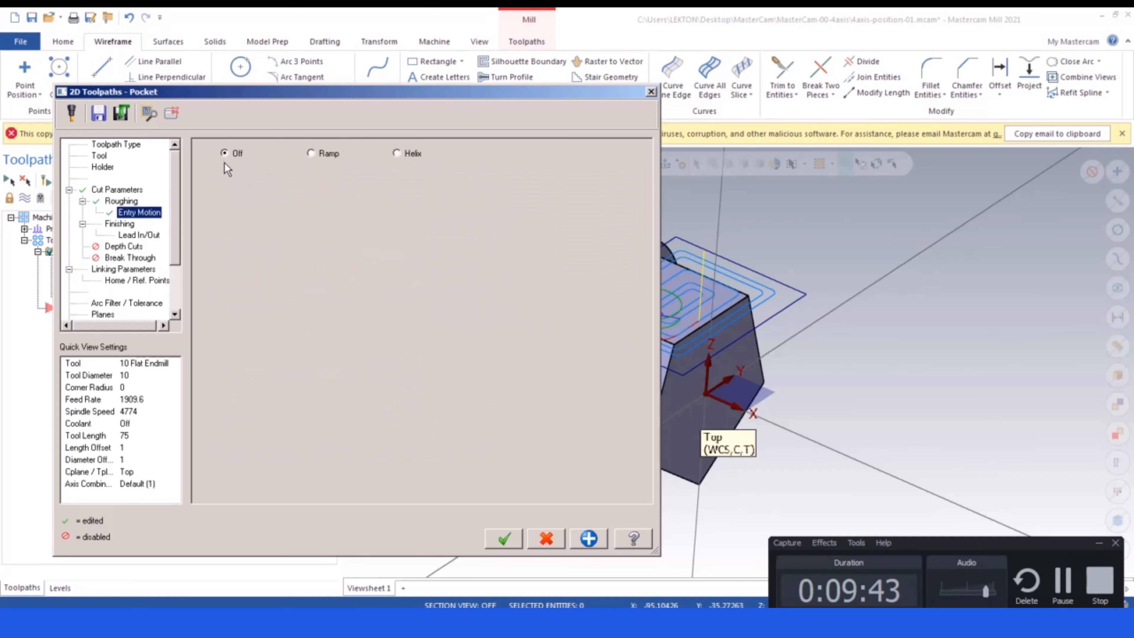
left_click(311, 153)
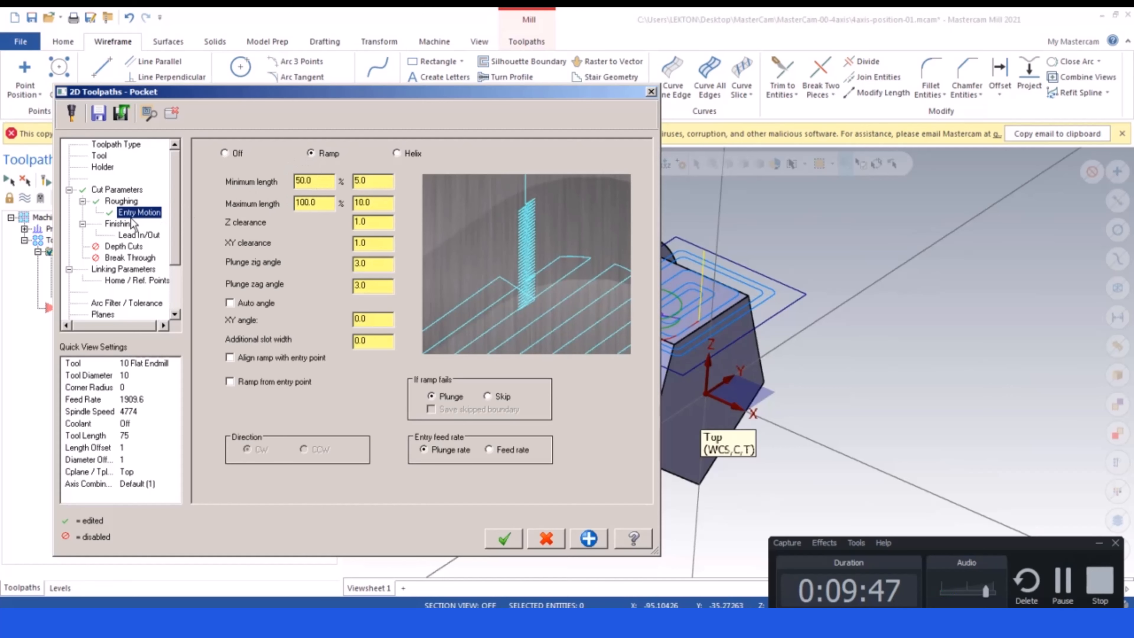
left_click(120, 223)
left_click(211, 152)
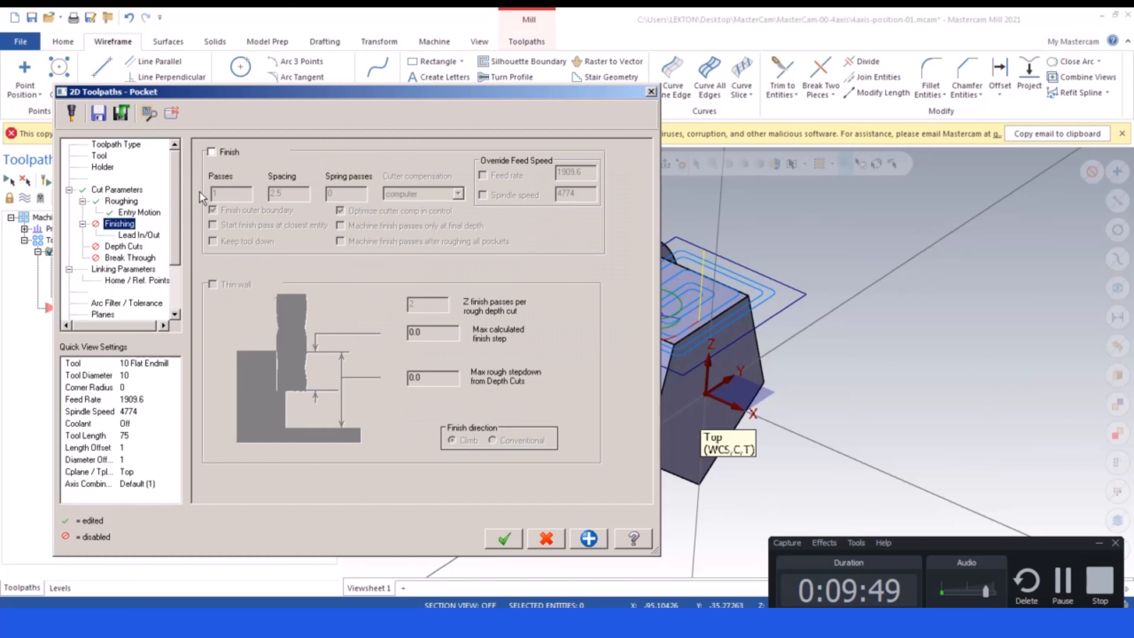
- Enable depth cuts for the pocket, accept the parameters and regenerate the toolpath
left_click(123, 245)
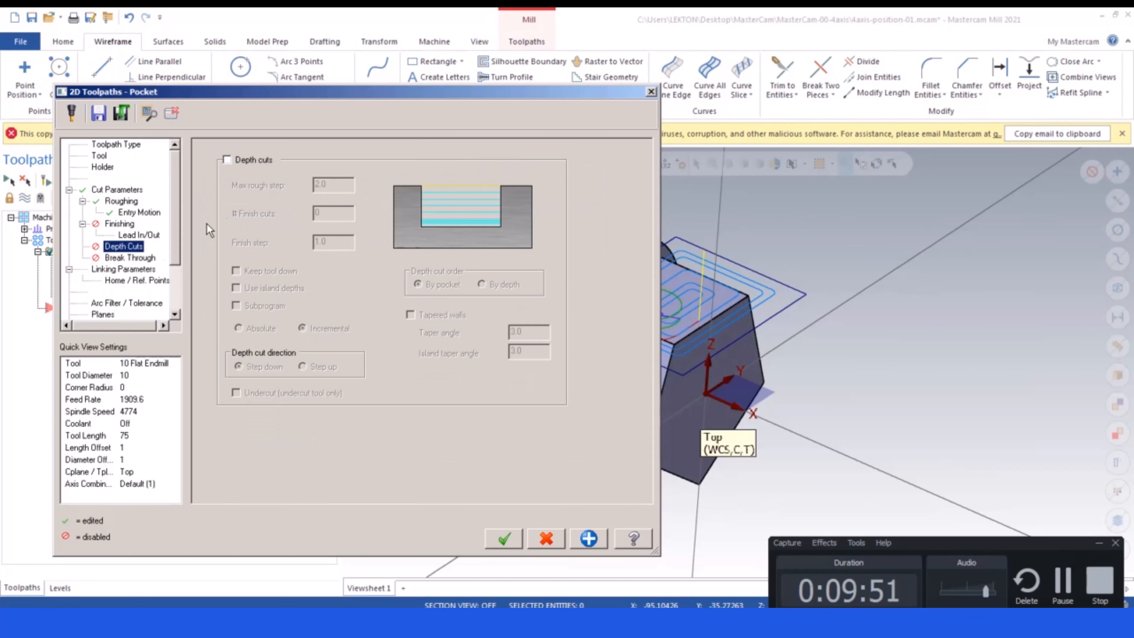
left_click(226, 160)
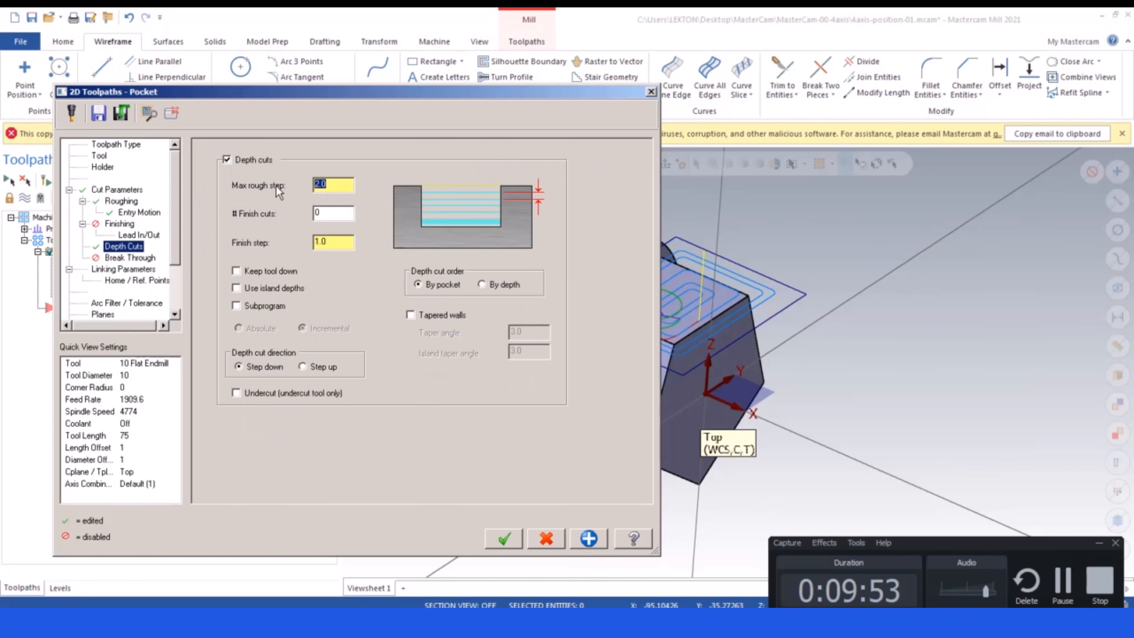
left_click(505, 538)
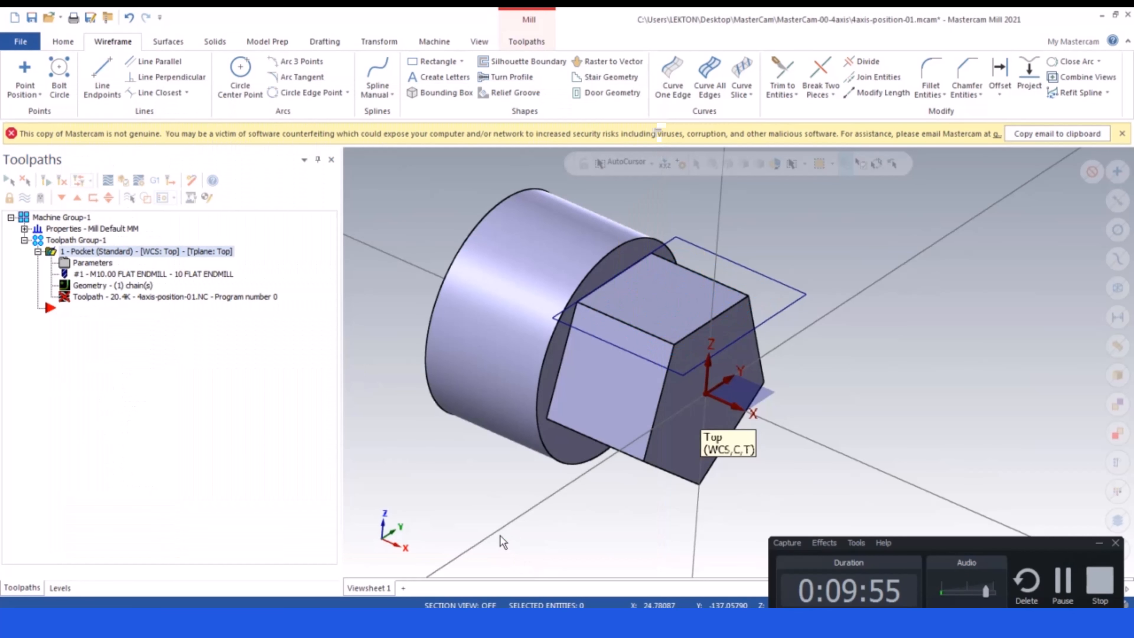
left_click(63, 182)
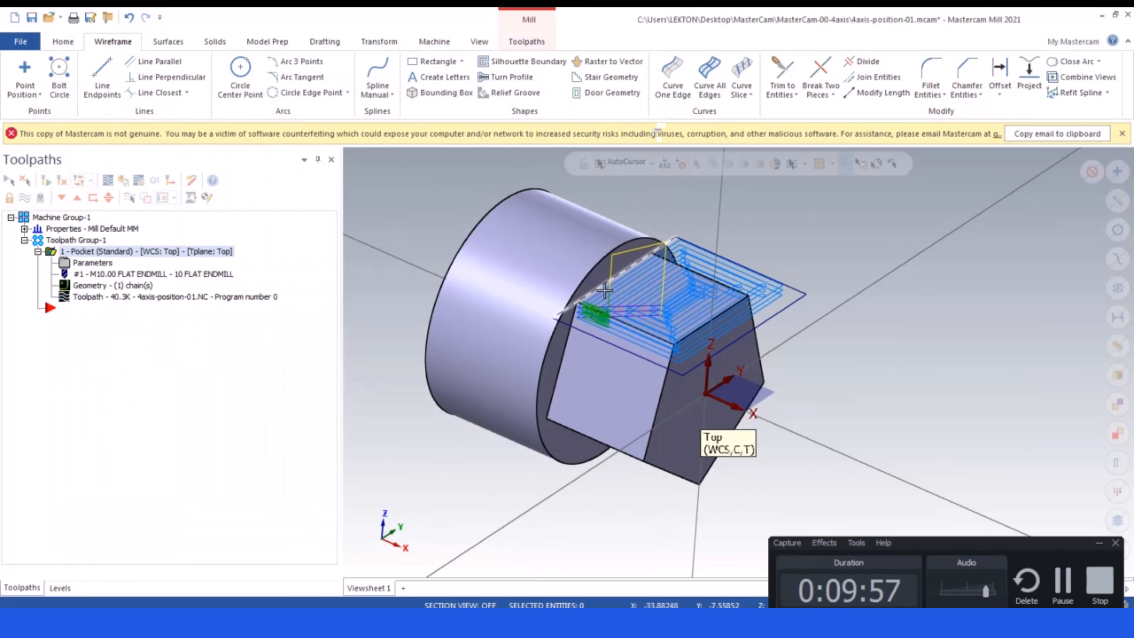
- Examine the regenerated pocket toolpath up close and review its cut and roughing parameters without changing them
scroll(536, 272, "up", 8)
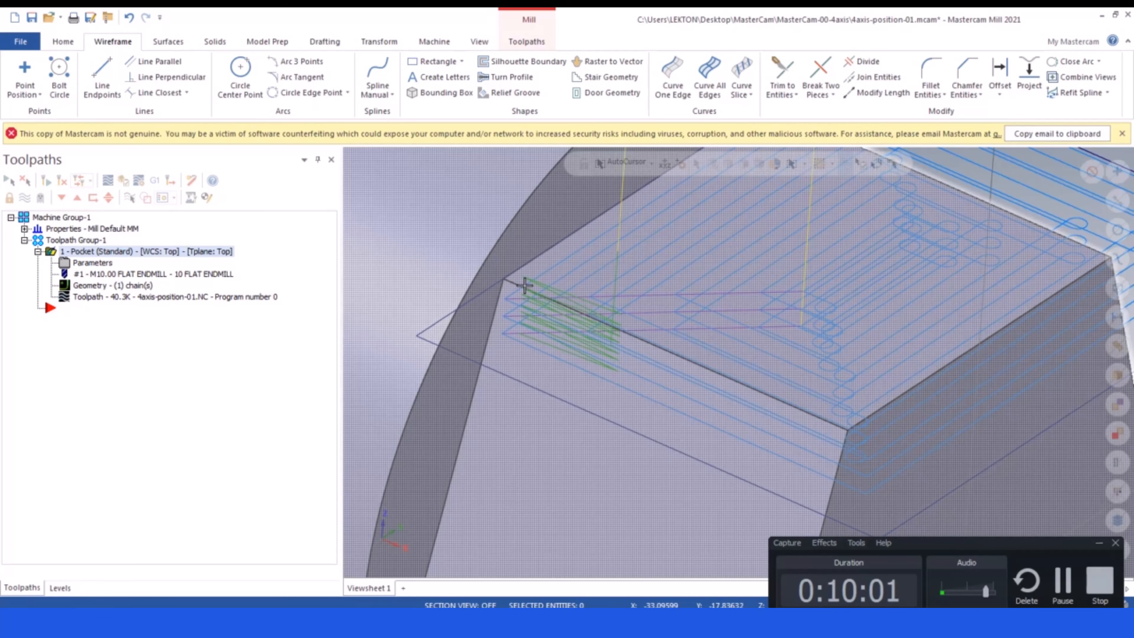
scroll(570, 319, "down", 10)
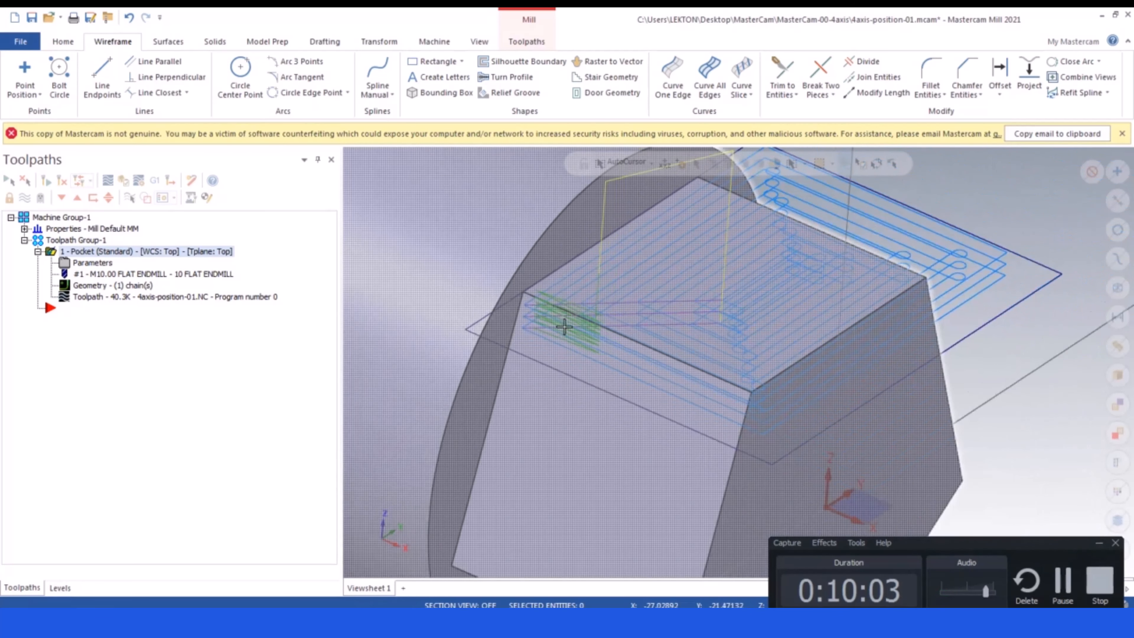
scroll(678, 360, "up", 10)
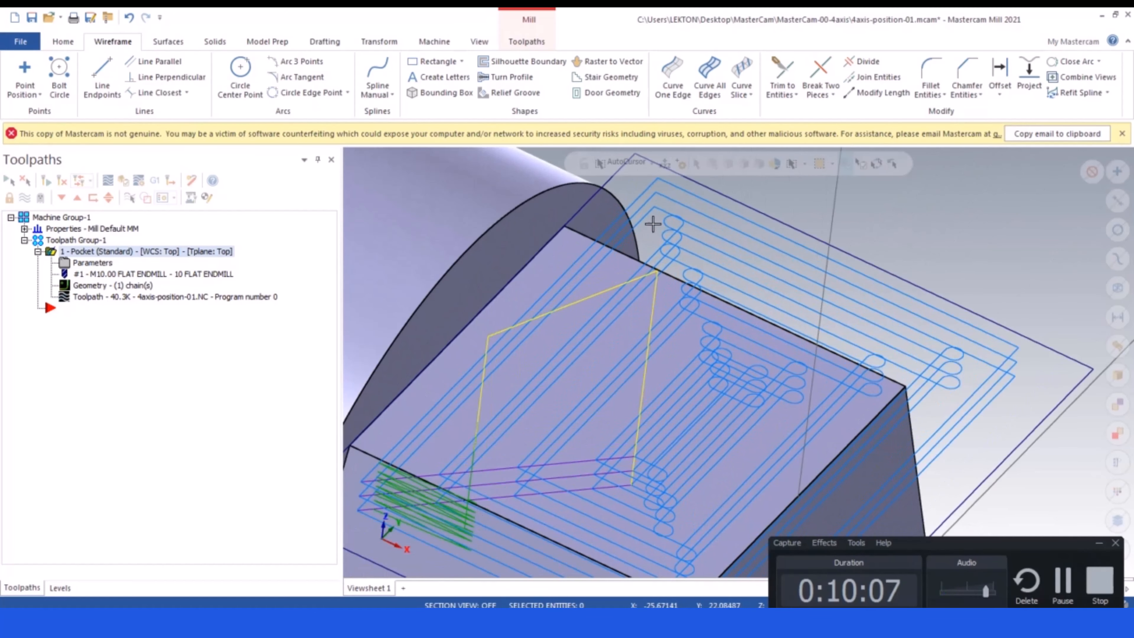
left_click(80, 268)
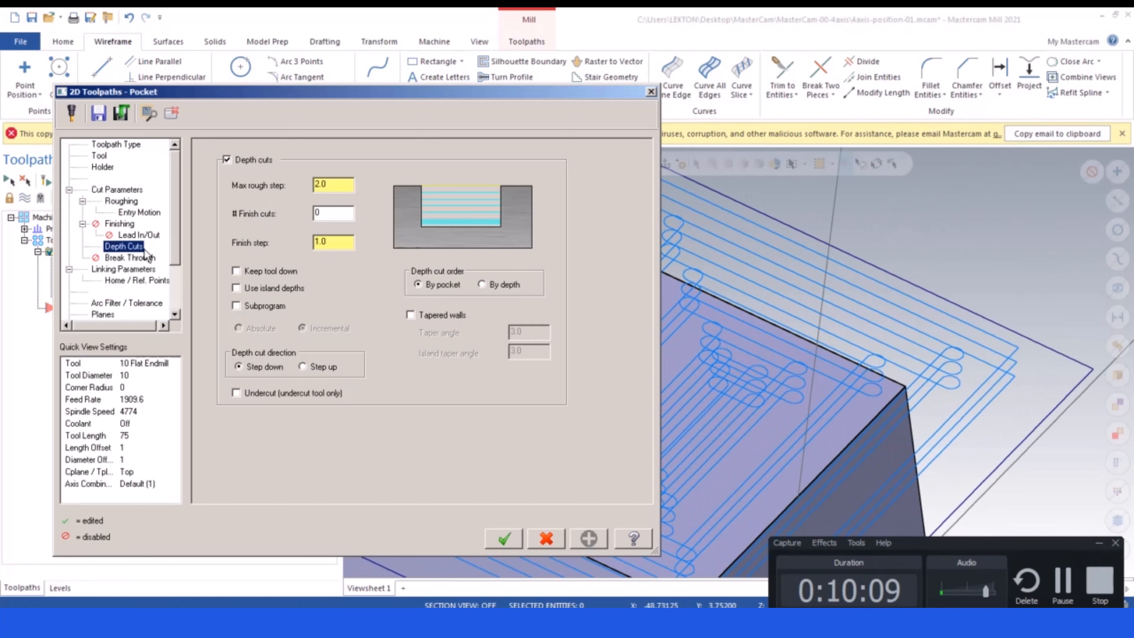
left_click(117, 190)
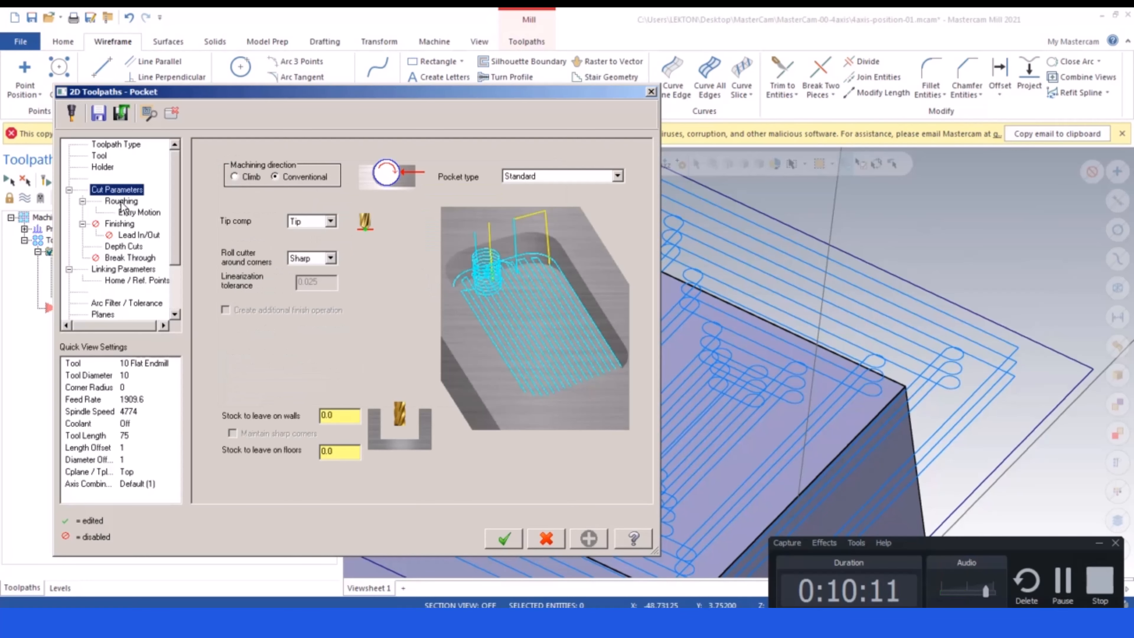
left_click(121, 201)
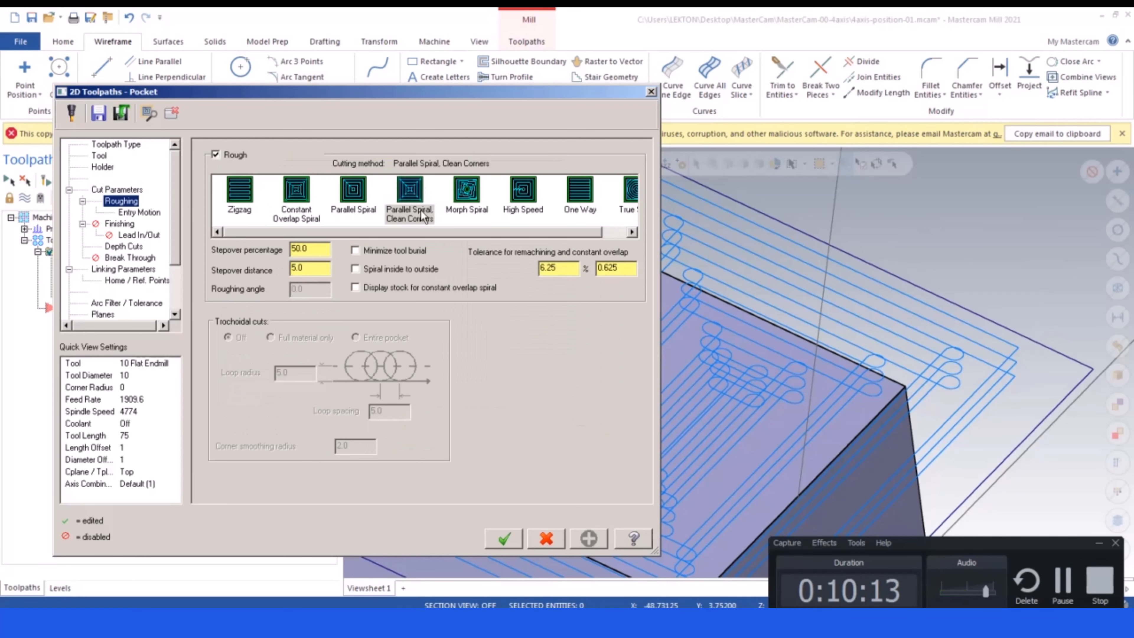
left_click(547, 538)
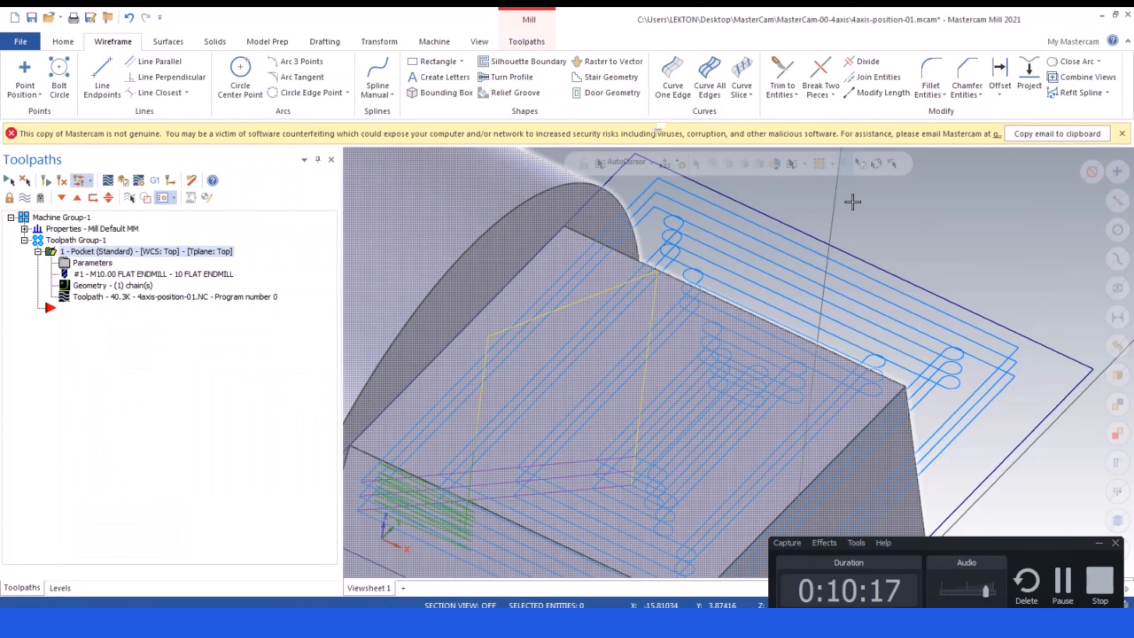
scroll(808, 259, "down", 5)
mouse_move(810, 262)
middle_mouse_down()
mouse_move(805, 227)
mouse_move(809, 278)
mouse_move(794, 273)
middle_mouse_up()
scroll(759, 282, "up", 1)
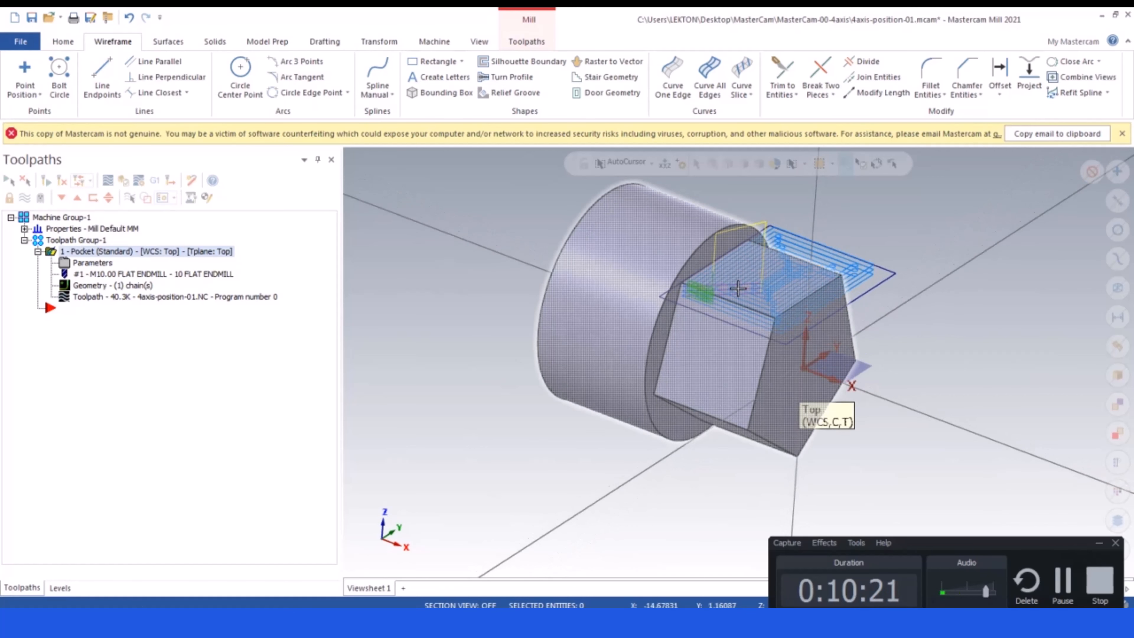
scroll(736, 286, "down", 2)
scroll(838, 245, "up", 2)
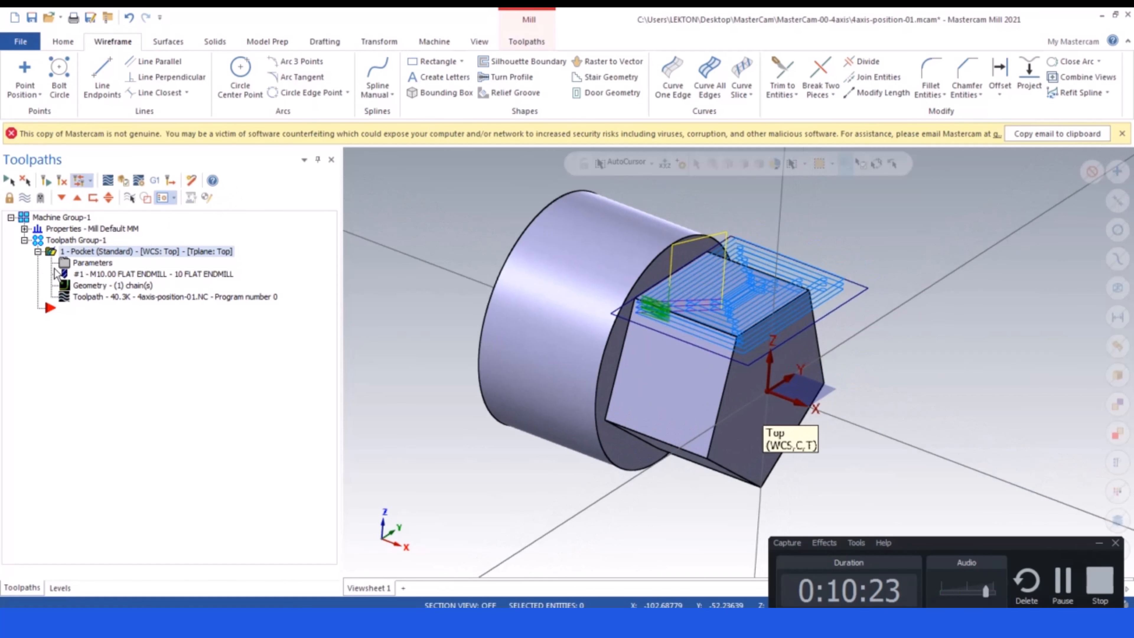
- Hide the pocket toolpath's display and set the construction and tool planes to Right
left_click(39, 251)
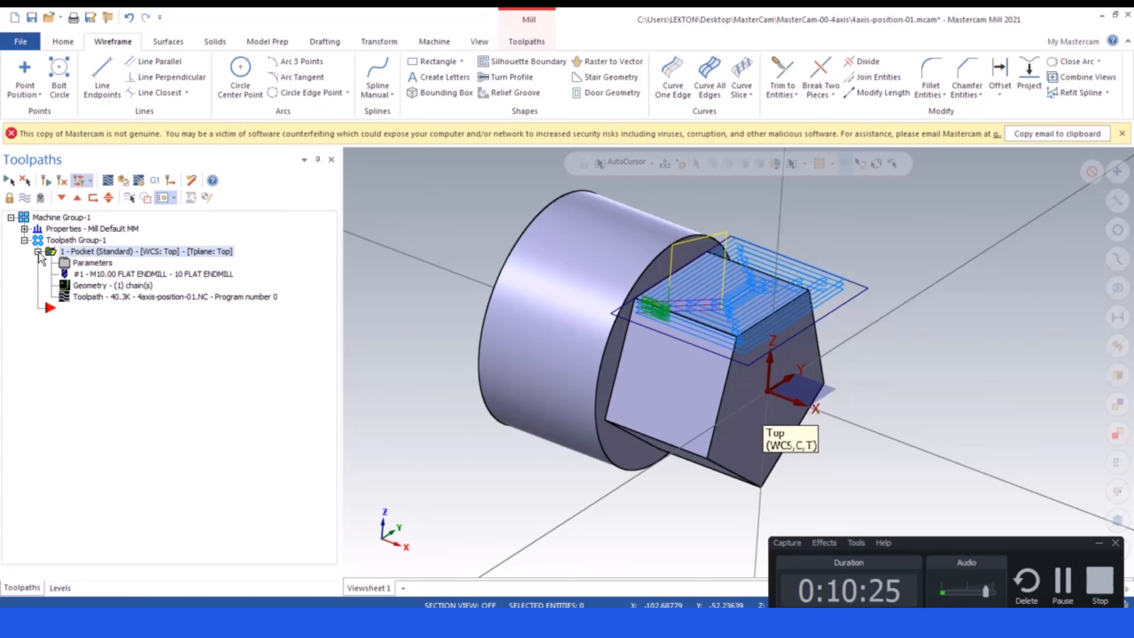
left_click(25, 197)
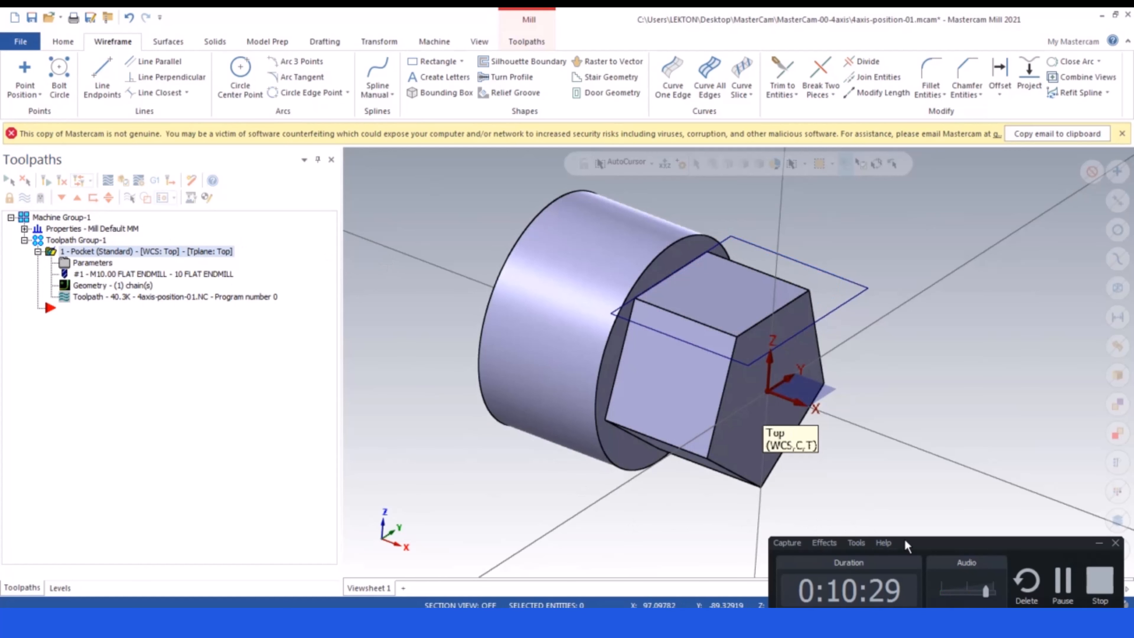
left_click_drag(906, 544, 947, 506)
left_click(866, 605)
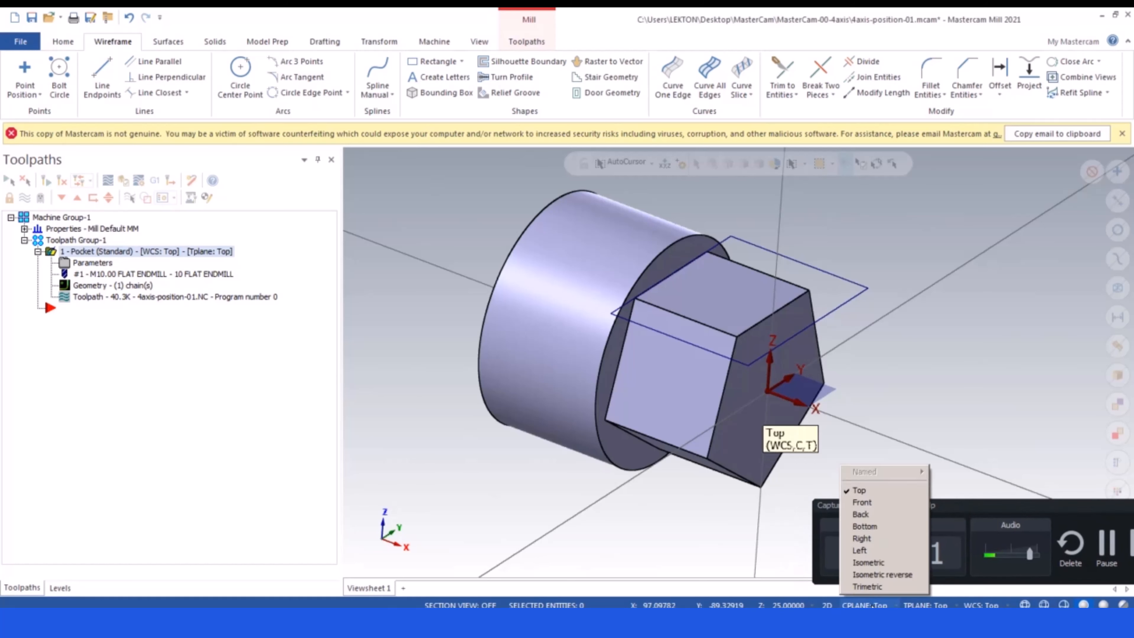
left_click(877, 539)
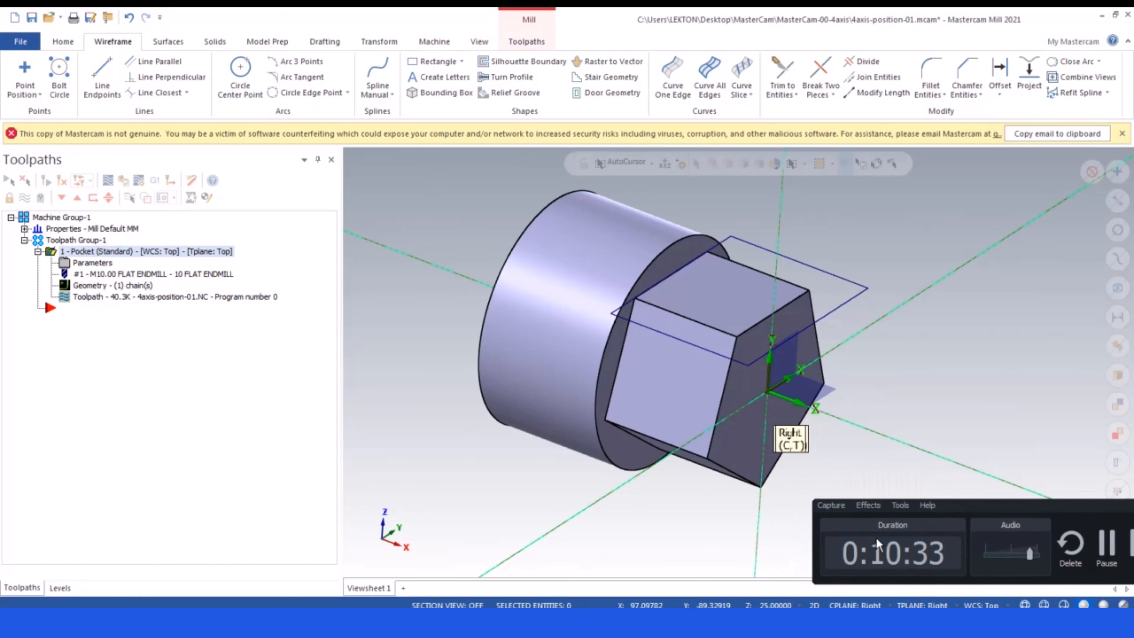
- Show the Planes manager and set the WCS to the Right plane
left_click(63, 588)
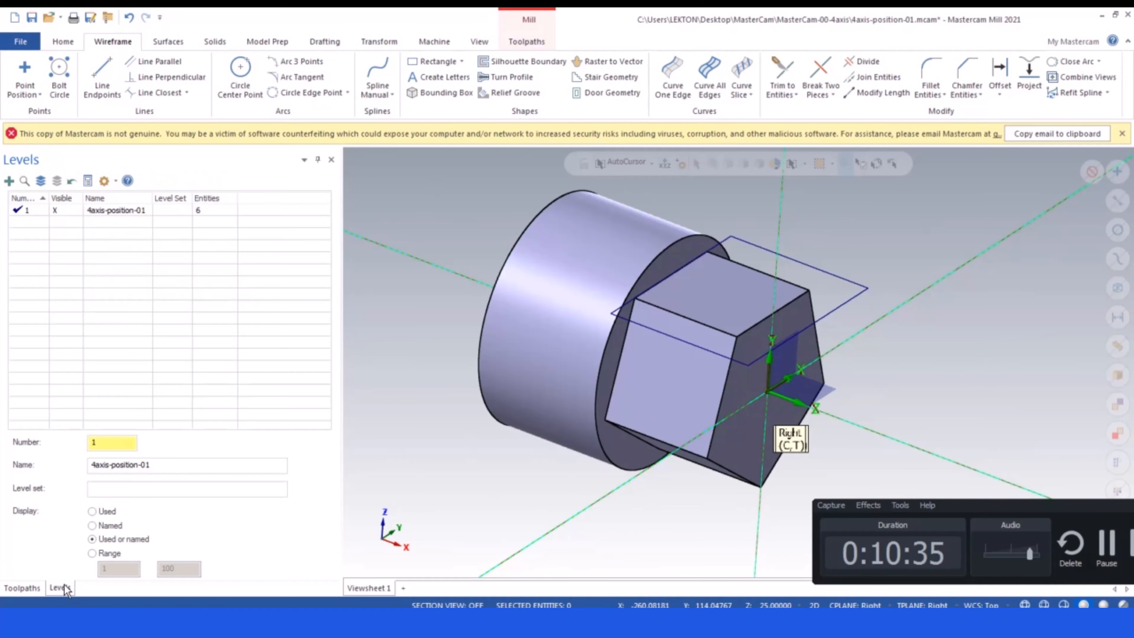
left_click(479, 41)
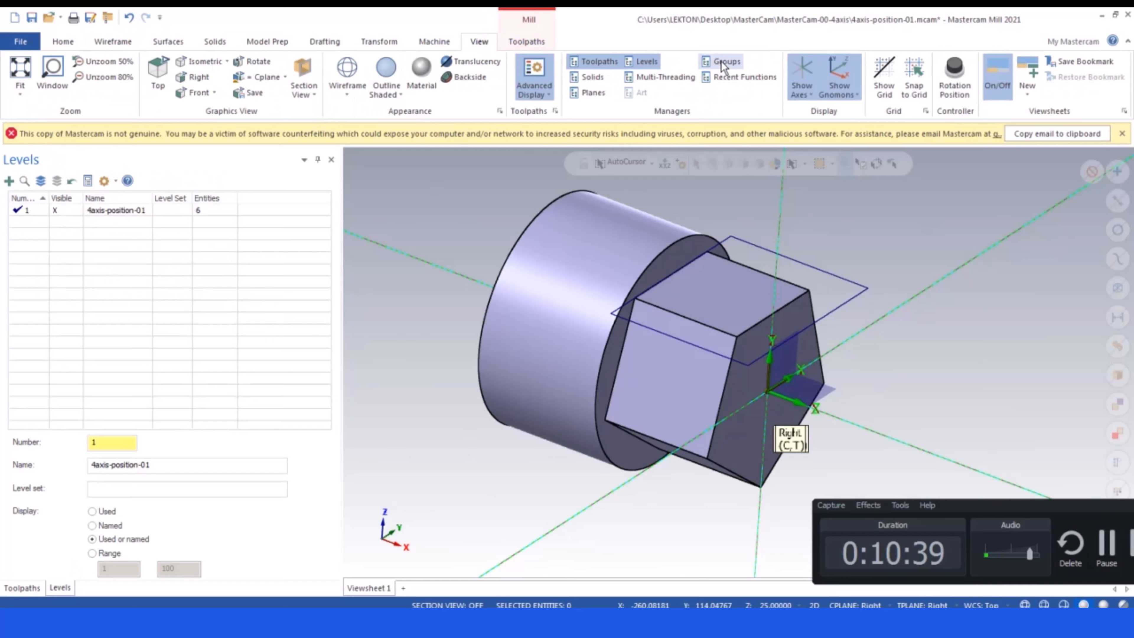
left_click(593, 92)
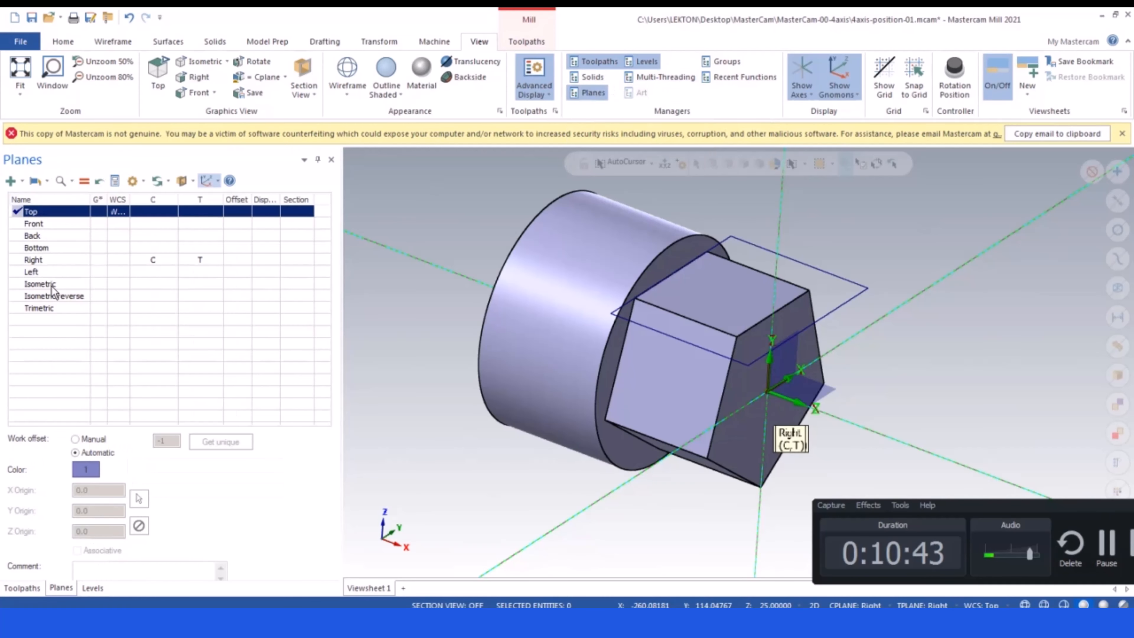
left_click(117, 262)
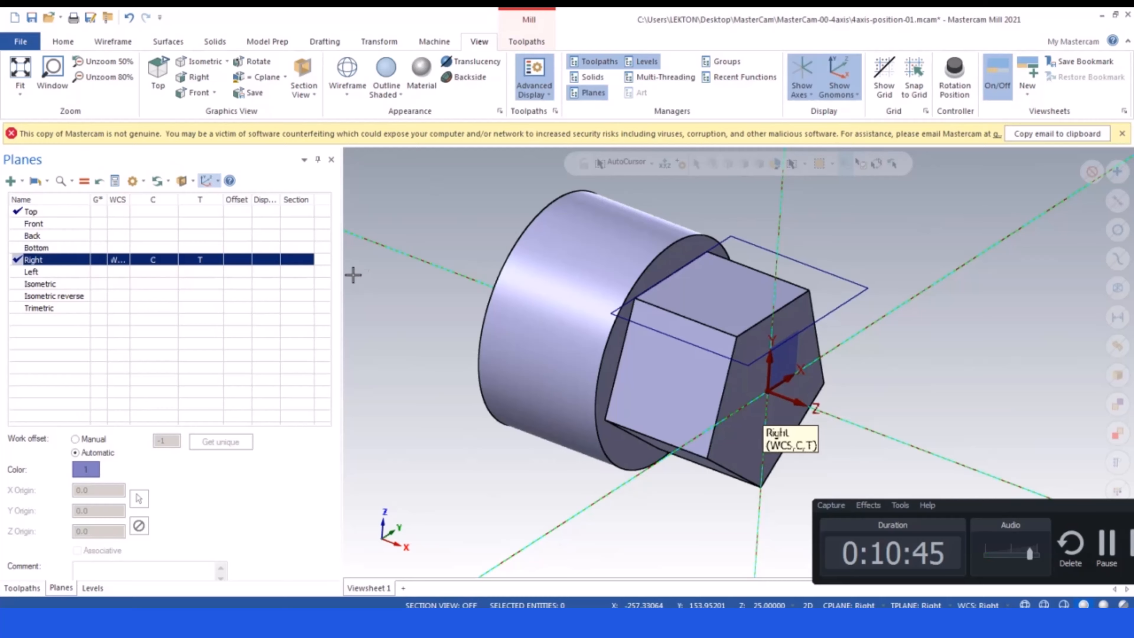
- Orient the view to Top (WCS) so it looks straight at the part's pentagon end
right_click(408, 307)
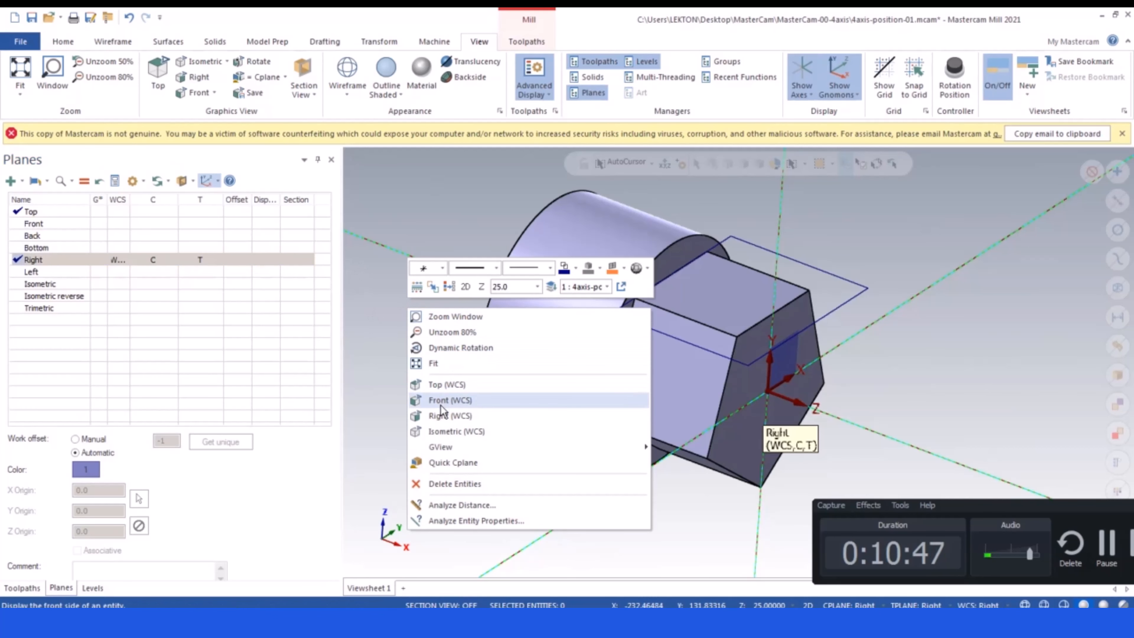
left_click(443, 415)
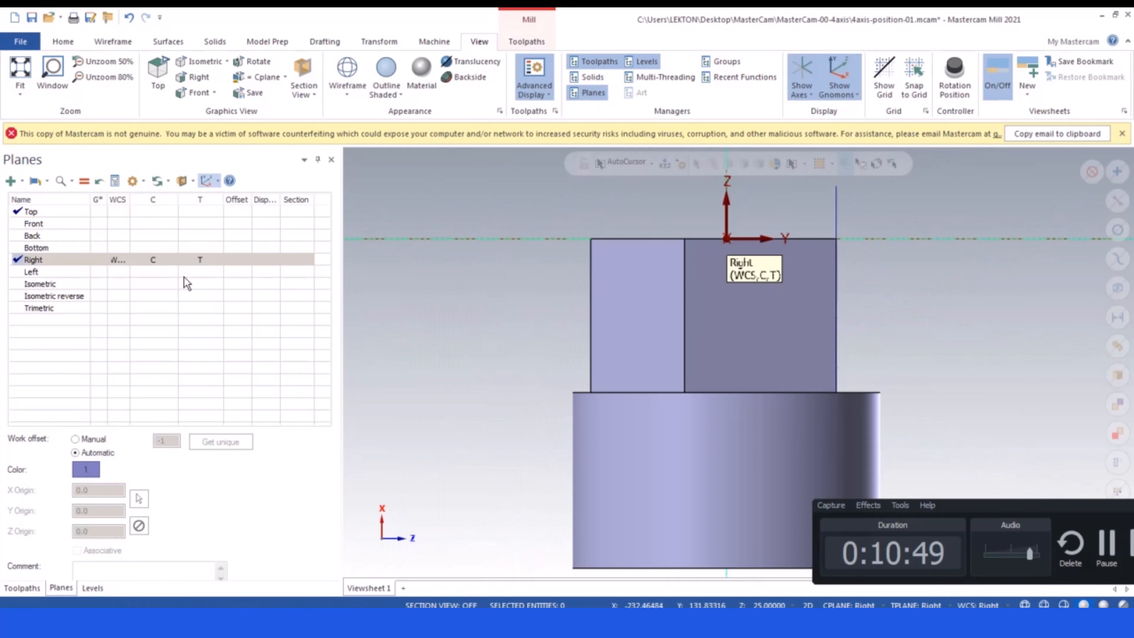
right_click(430, 269)
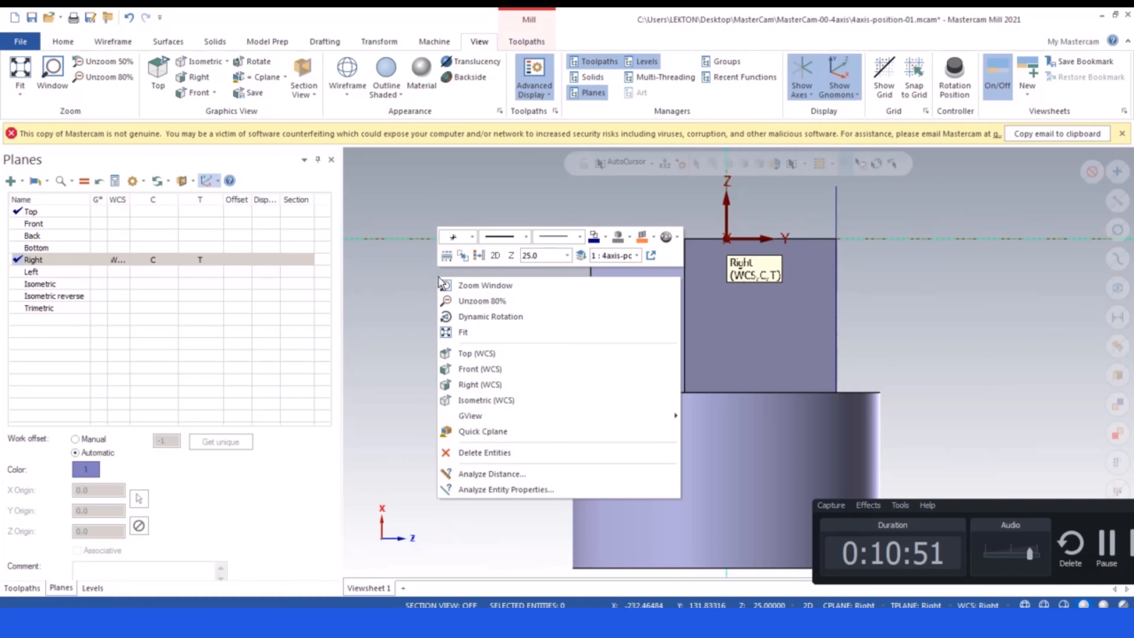
left_click(478, 348)
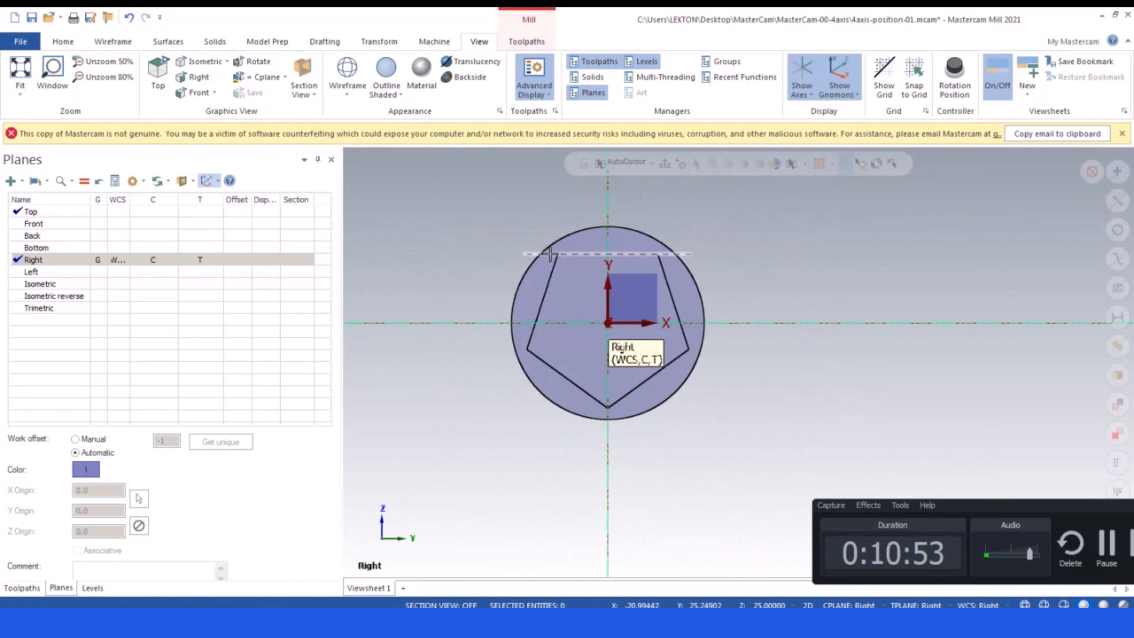
scroll(551, 257, "down", 2)
scroll(543, 270, "up", 4)
scroll(469, 278, "down", 2)
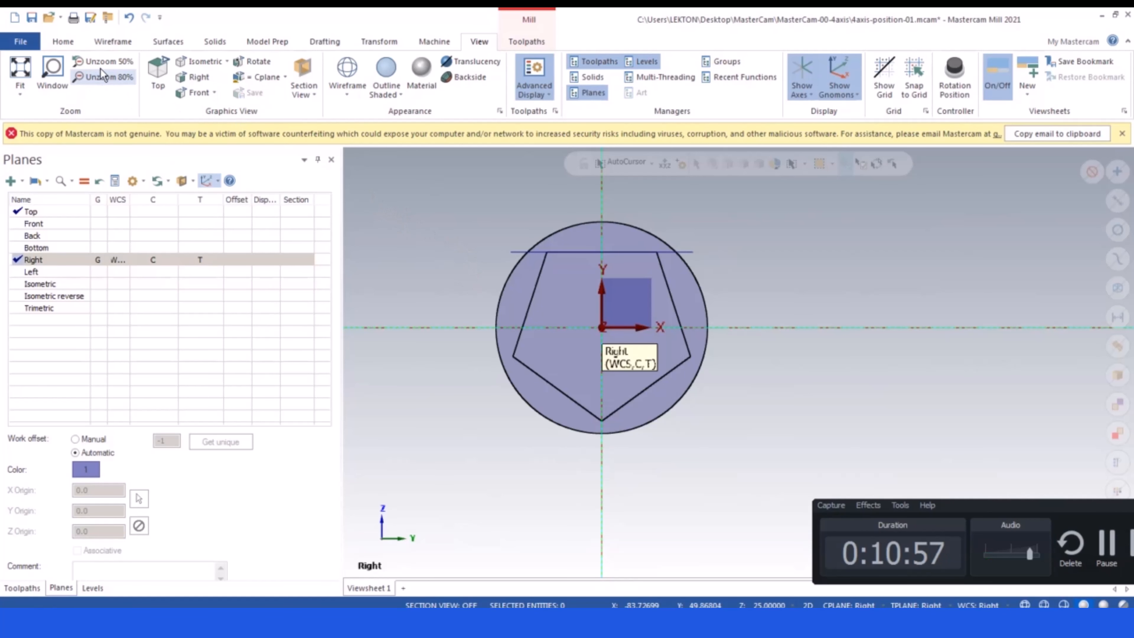
- Set the construction depth Z to 0 for wireframe drawing on the Right plane
left_click(113, 41)
left_click(669, 74)
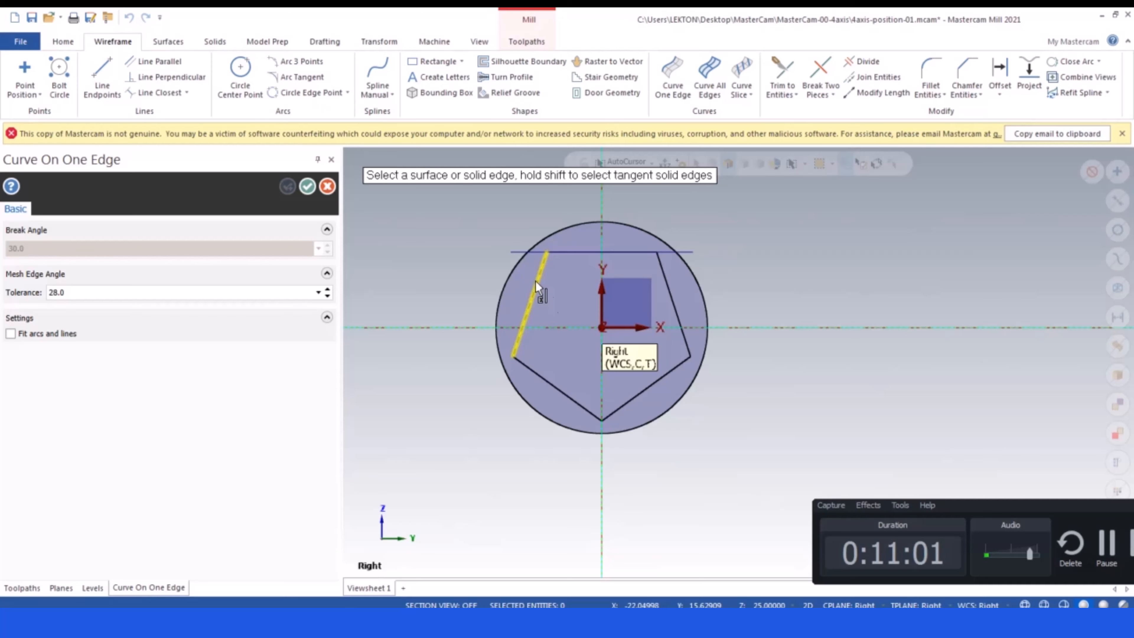
left_click(764, 605)
type("0")
key("Return")
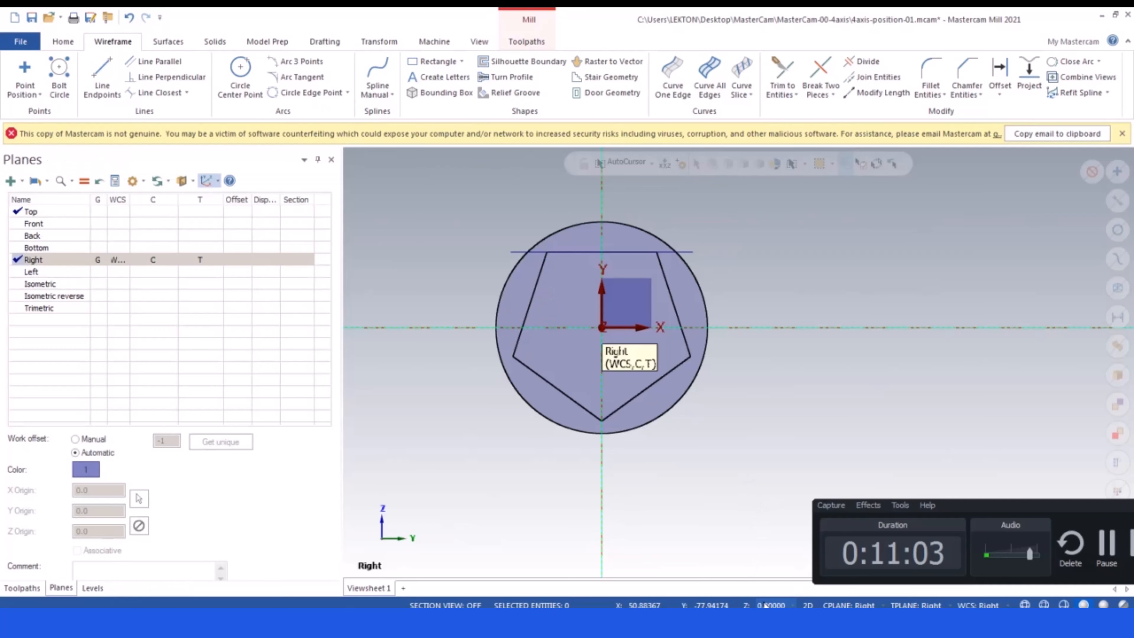
- Create a Curve One Edge curve on the sloping edge between the pentagon's end face and the side face next to the pocket face
middle_click_drag(445, 228, 481, 246)
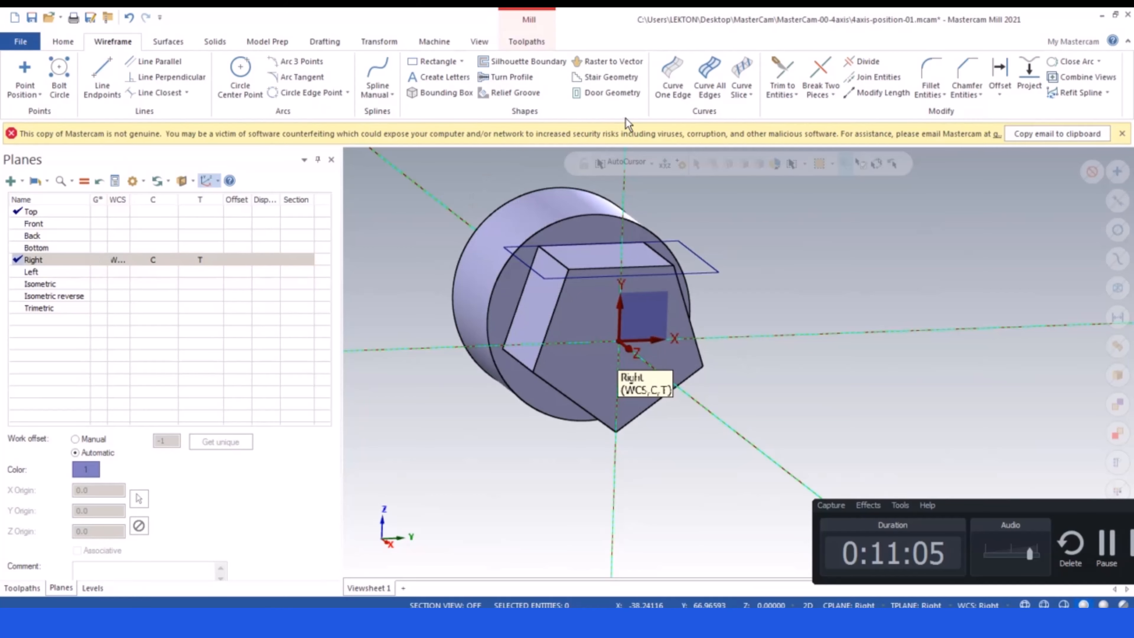
left_click(675, 76)
left_click(554, 309)
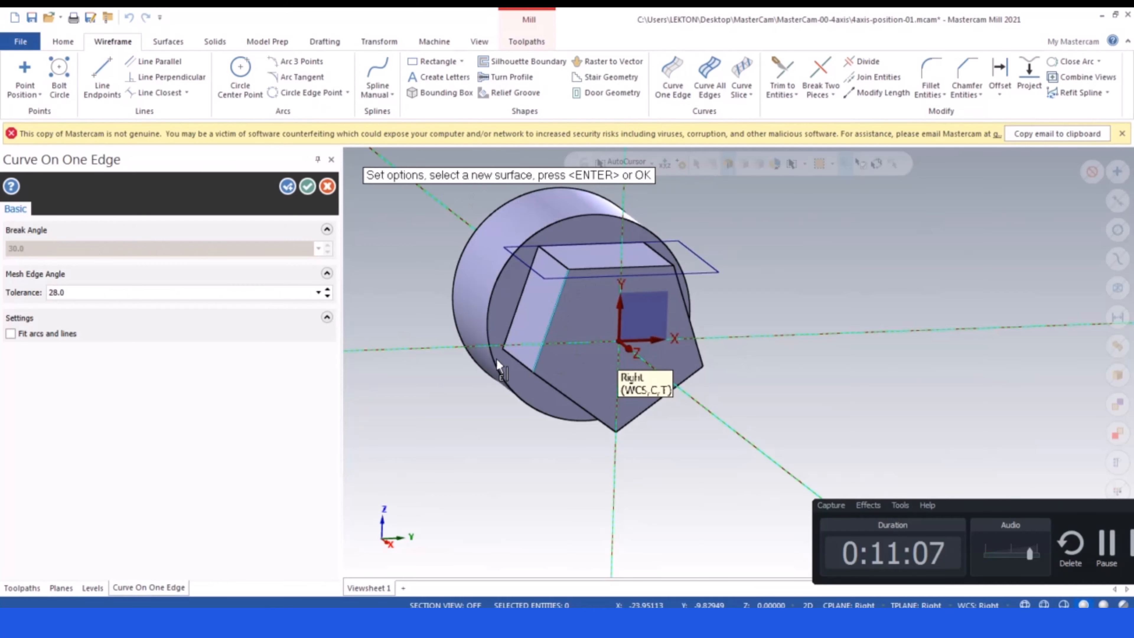
key("Return")
middle_click_drag(484, 290, 516, 281)
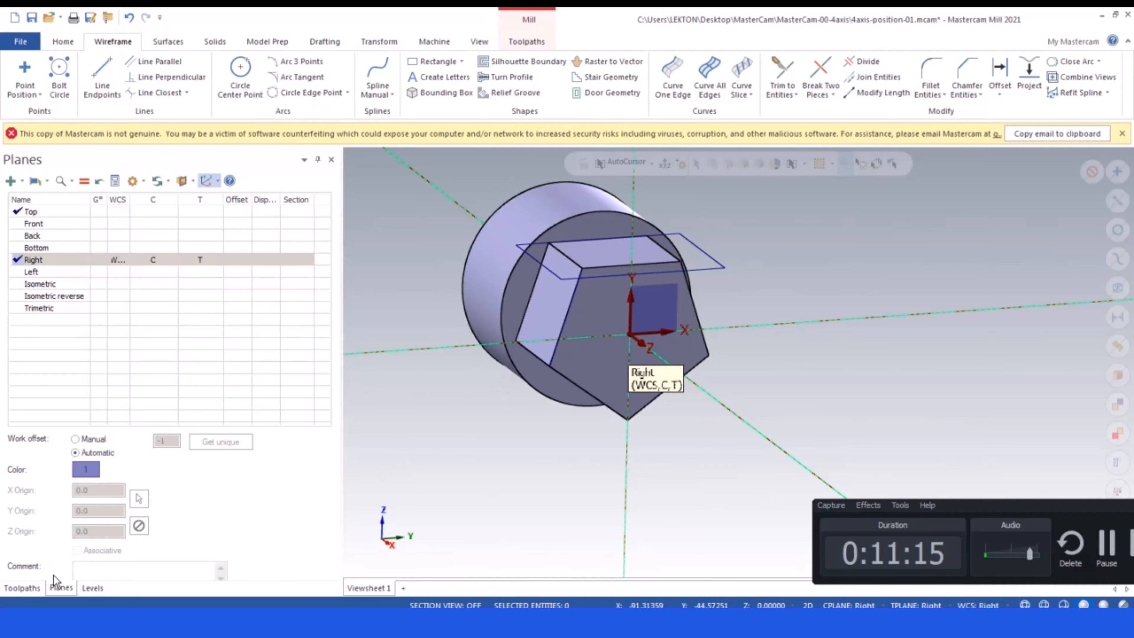
- Calculate 360/5 in the Windows Calculator to find the angle between neighbouring pentagon faces, and close the calculator
key("super")
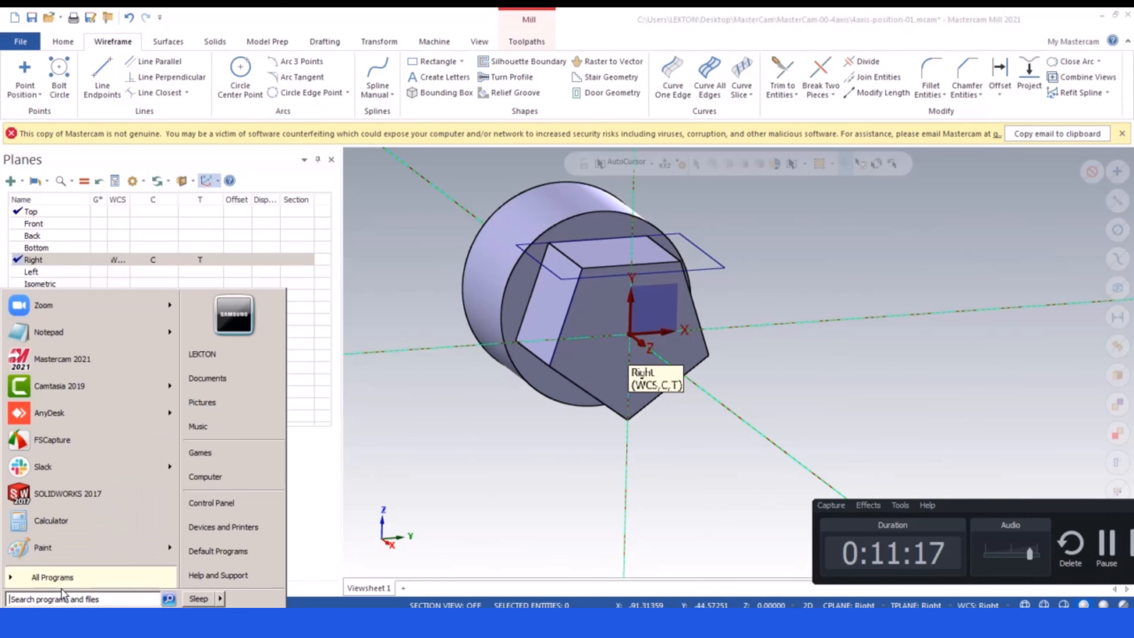
type("he")
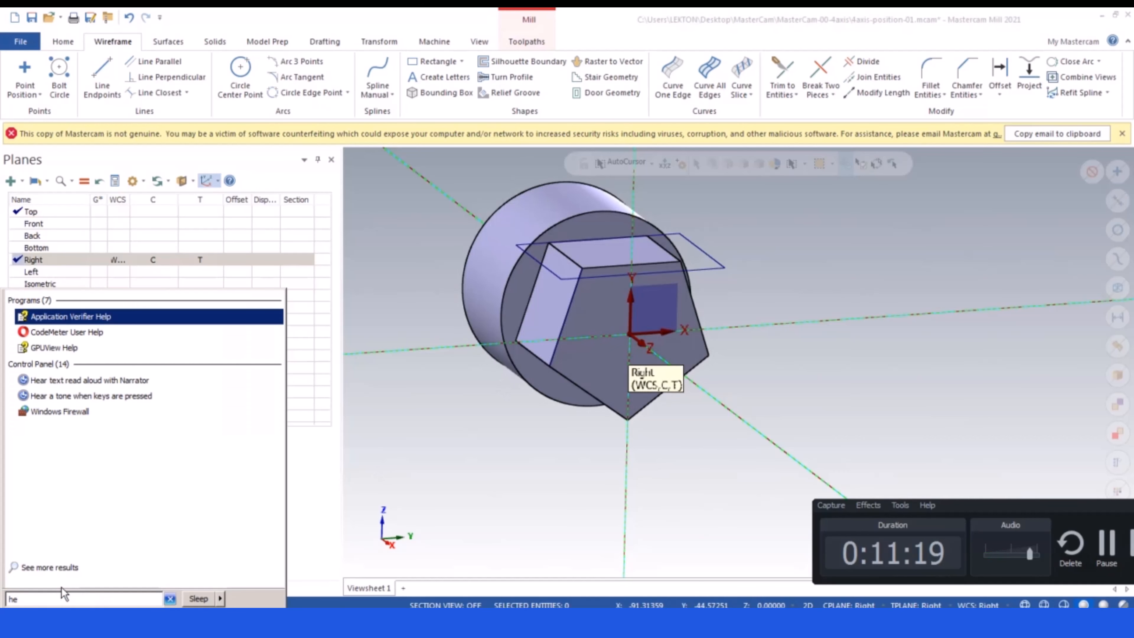
key("BackSpace")
key("BackSpace")
type("calcu")
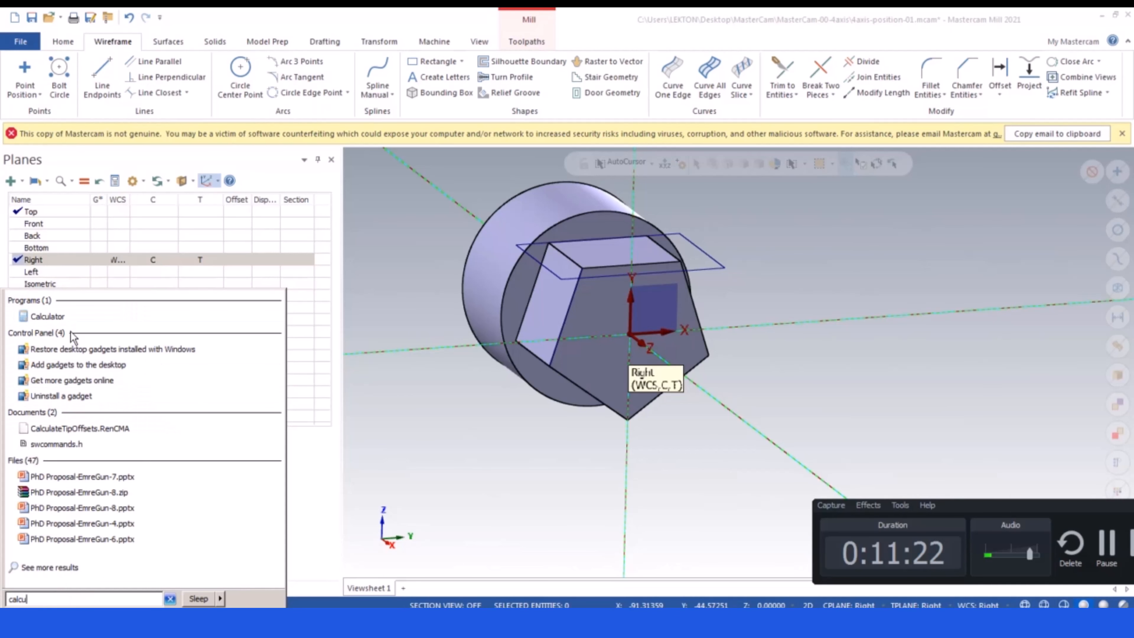
left_click(73, 318)
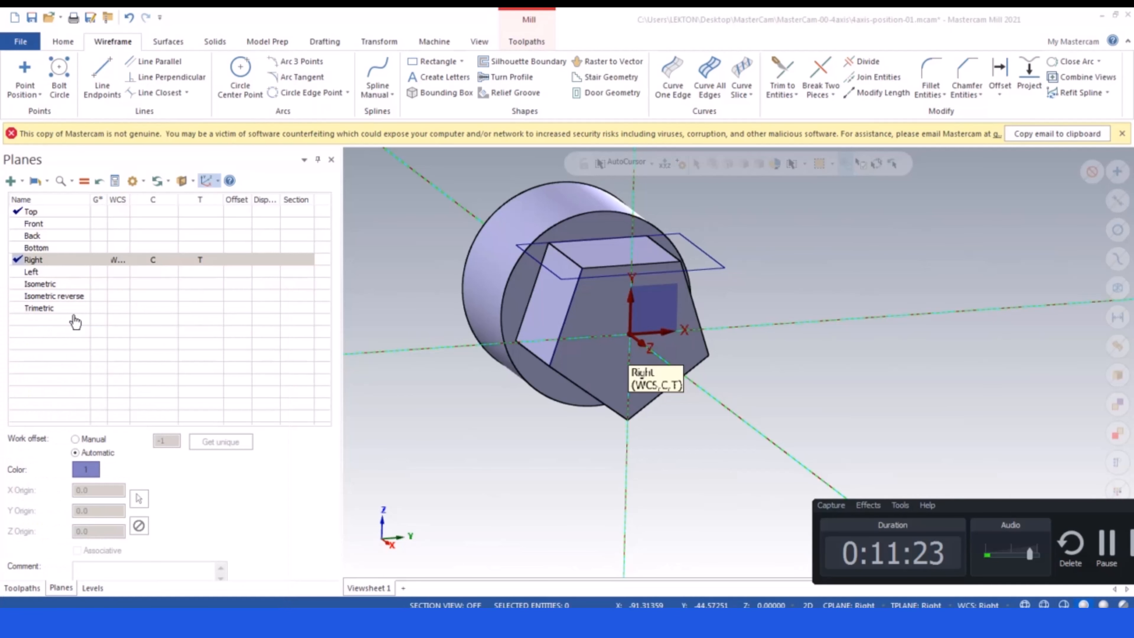
type("360")
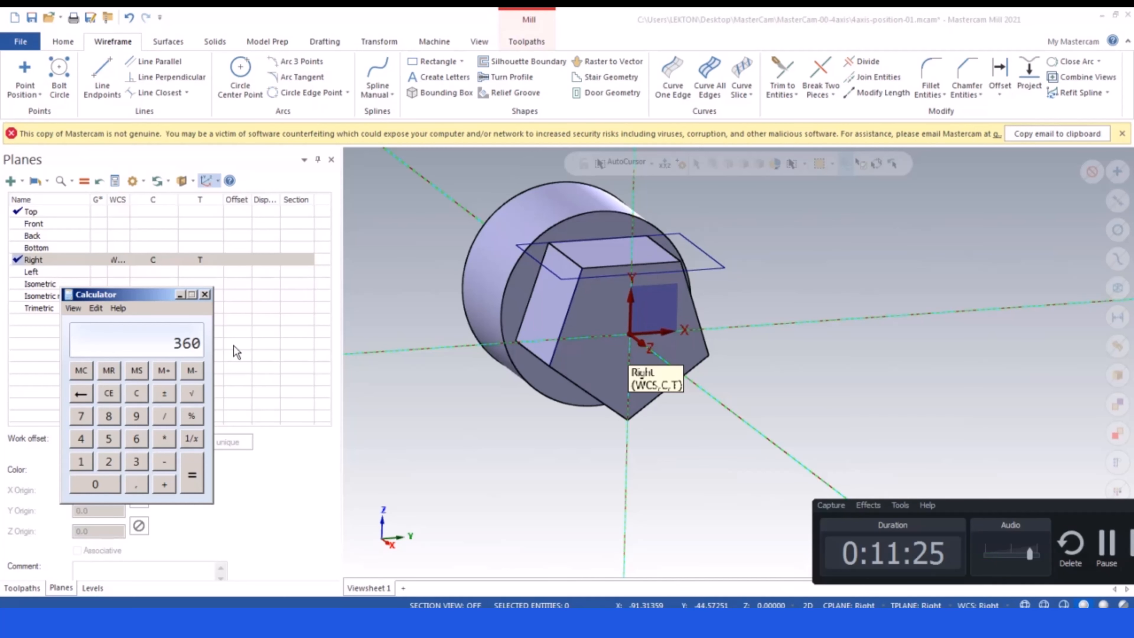
type("/5")
key("Return")
left_click(204, 294)
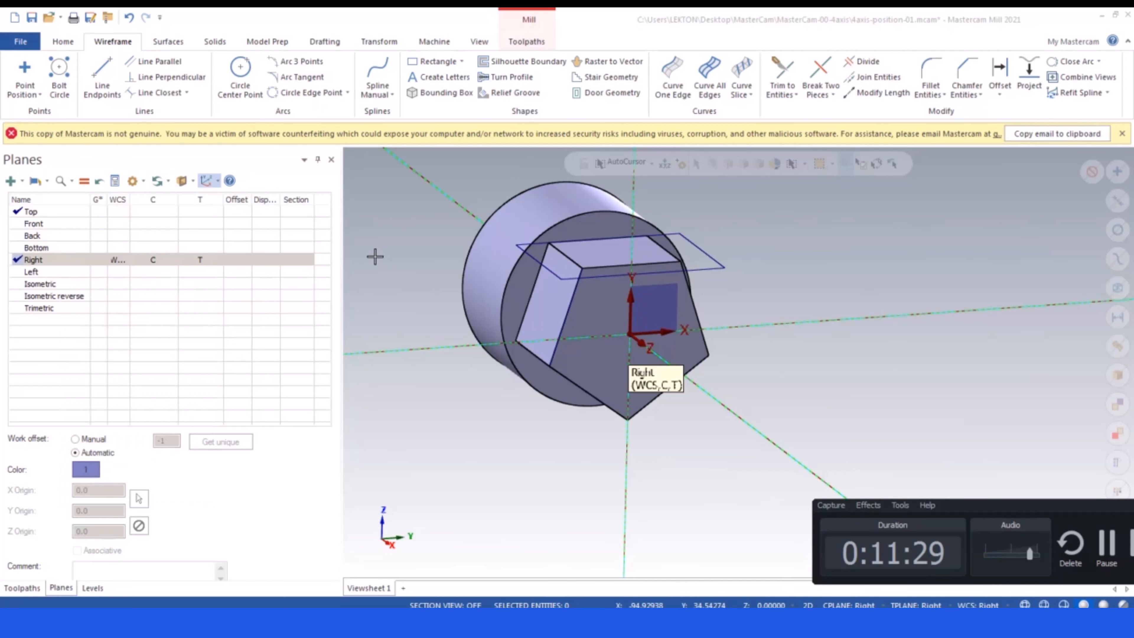
- Set the WCS, construction and tool planes to Top, and duplicate the Top plane
left_click(123, 212)
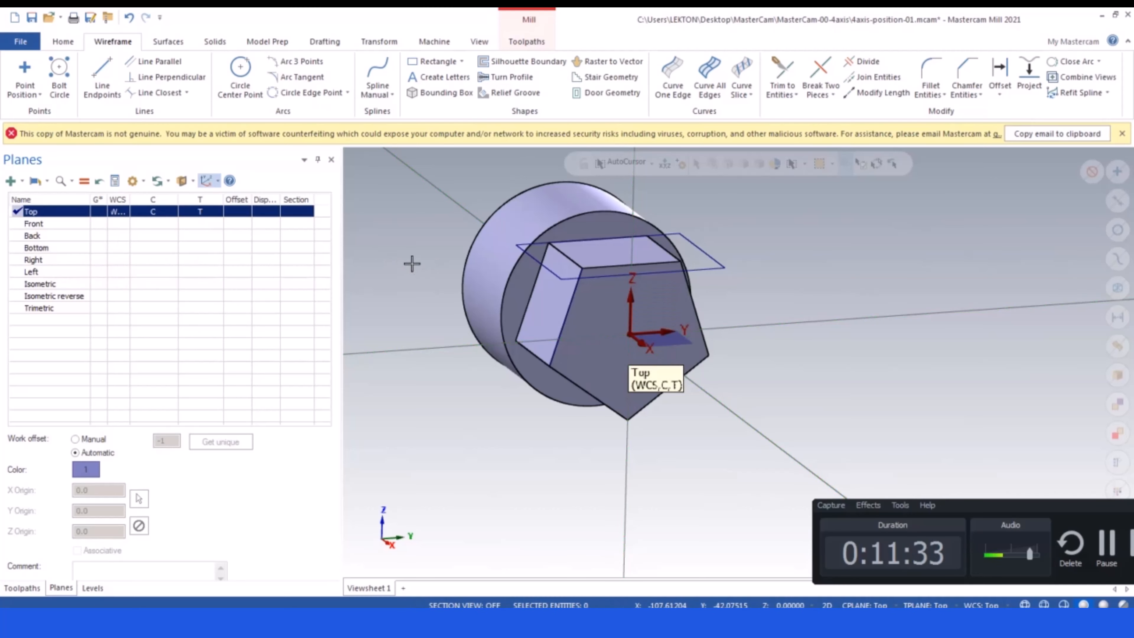
mouse_move(410, 260)
middle_mouse_down()
mouse_move(501, 291)
mouse_move(462, 287)
middle_mouse_up()
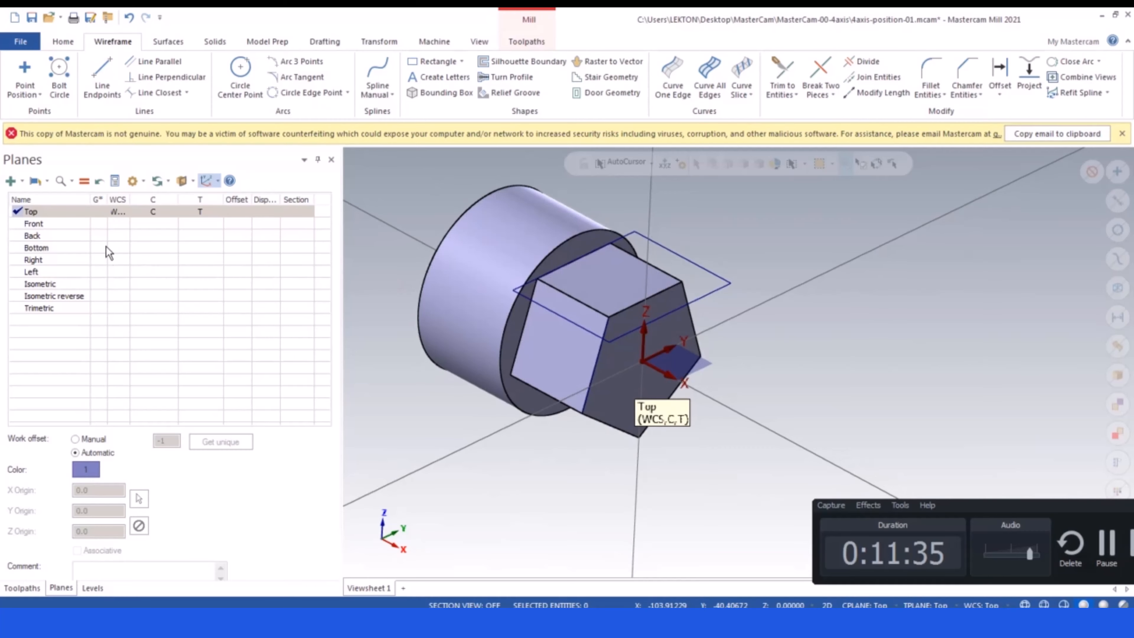
right_click(45, 212)
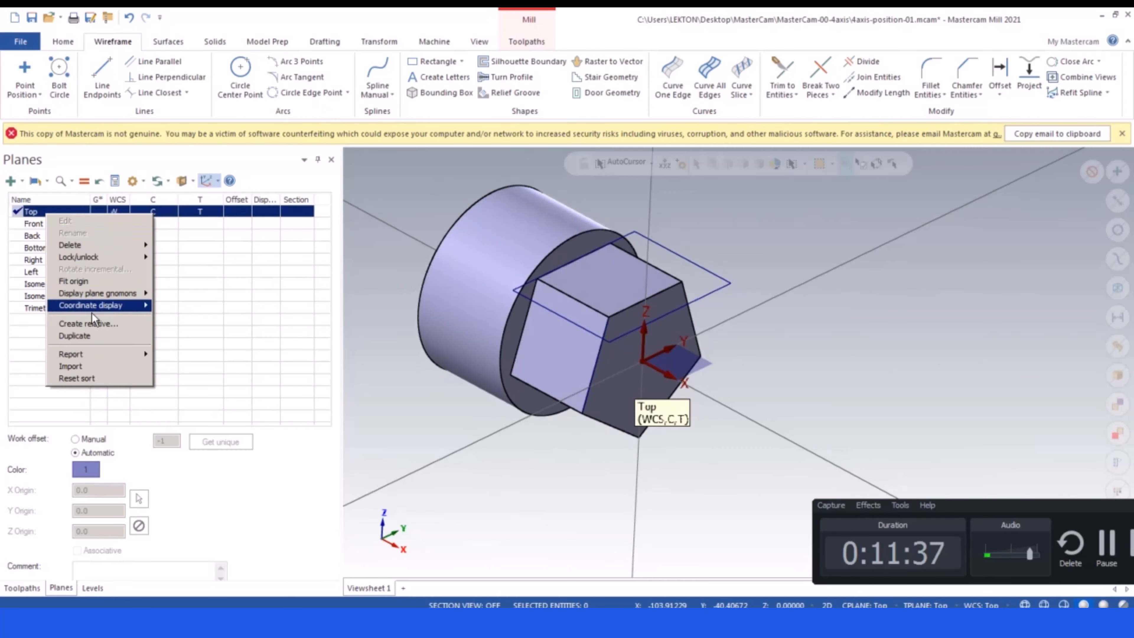
left_click(79, 336)
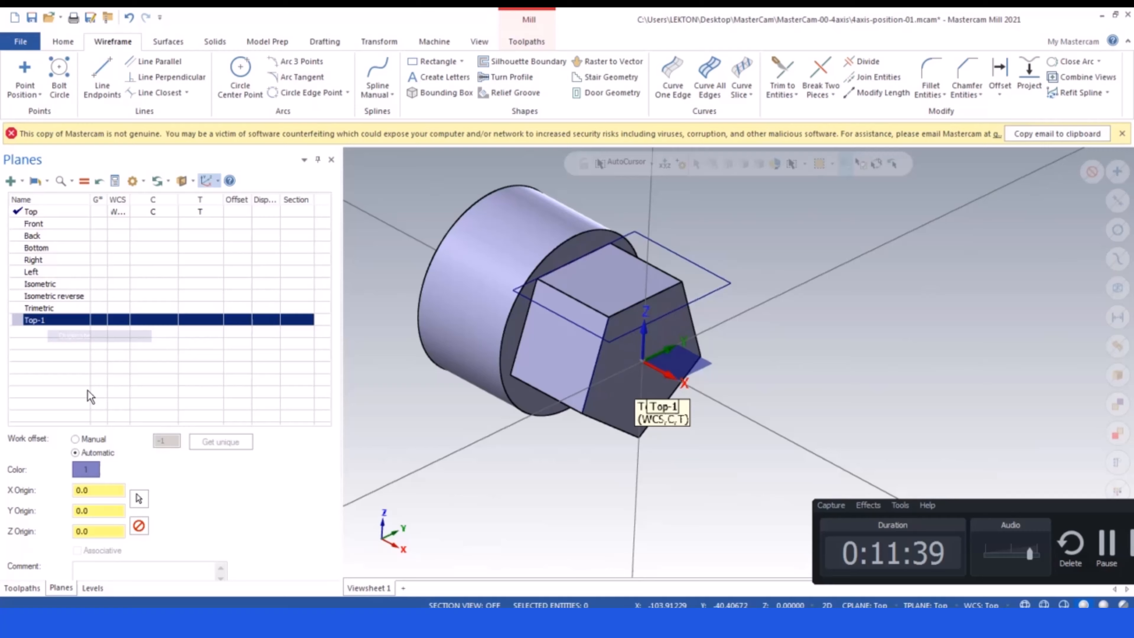
- Rotate the duplicated Top plane incrementally by 72 degrees about X
right_click(51, 318)
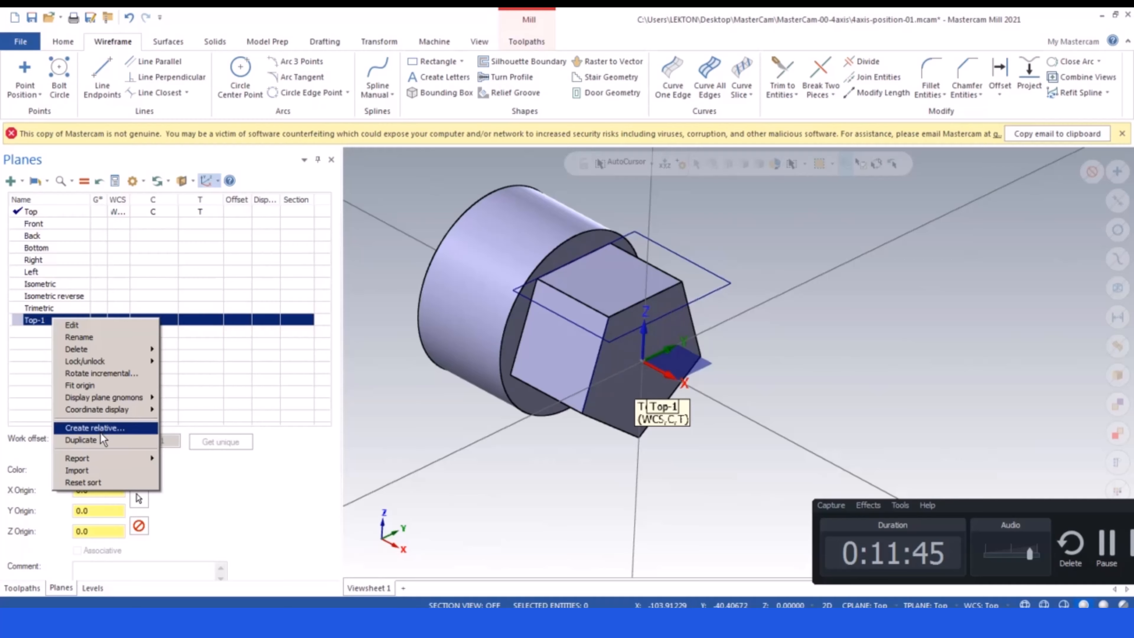
left_click(104, 373)
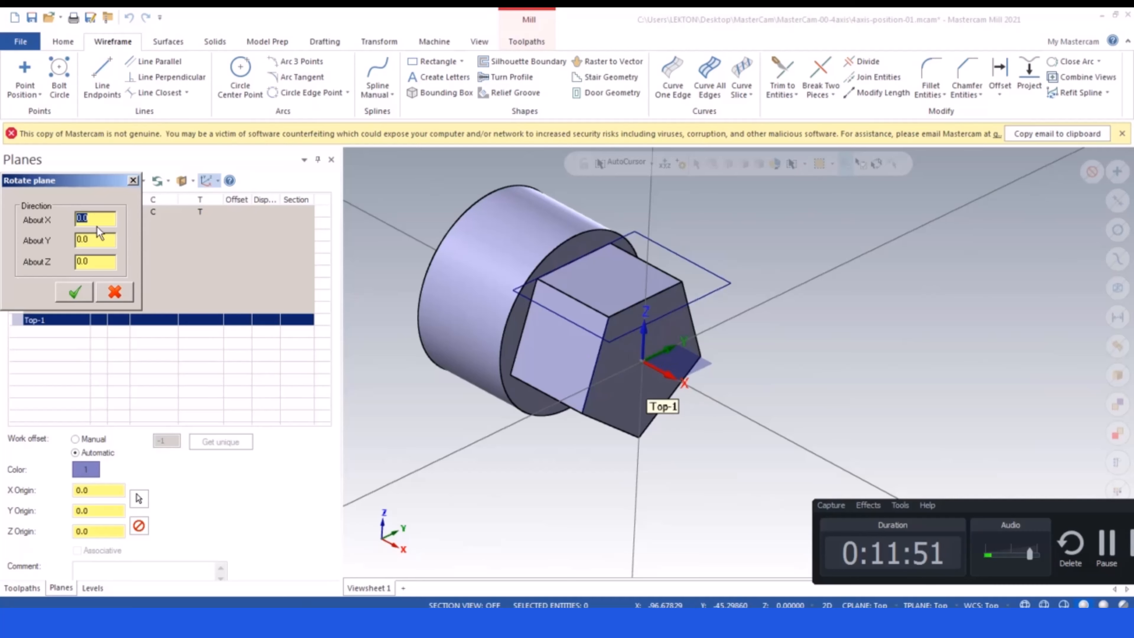
key("Return")
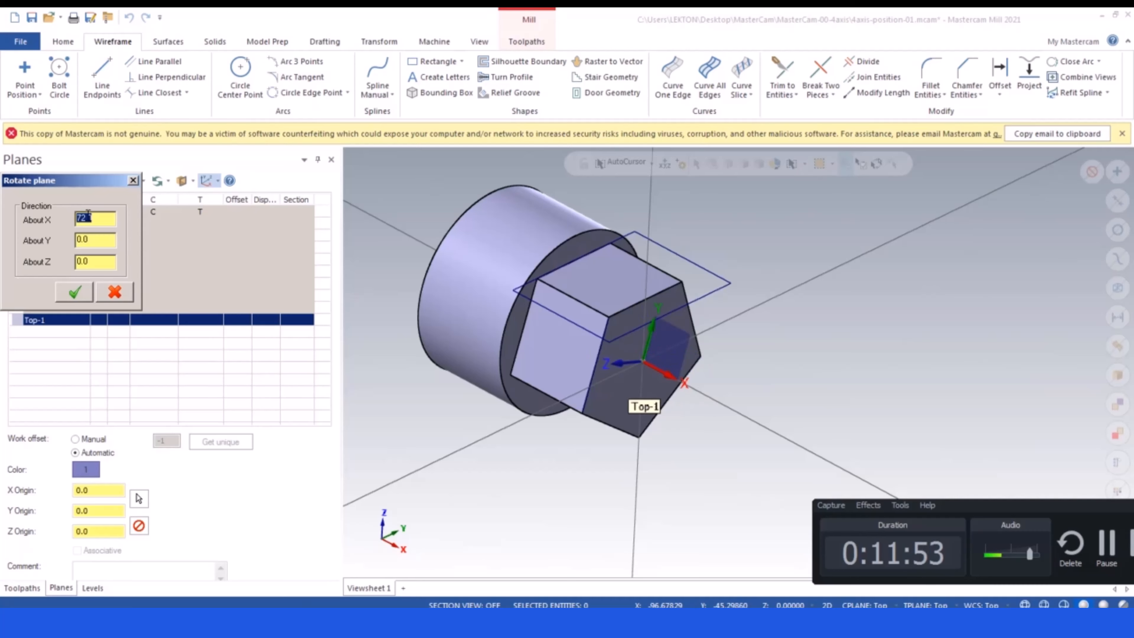
left_click(74, 290)
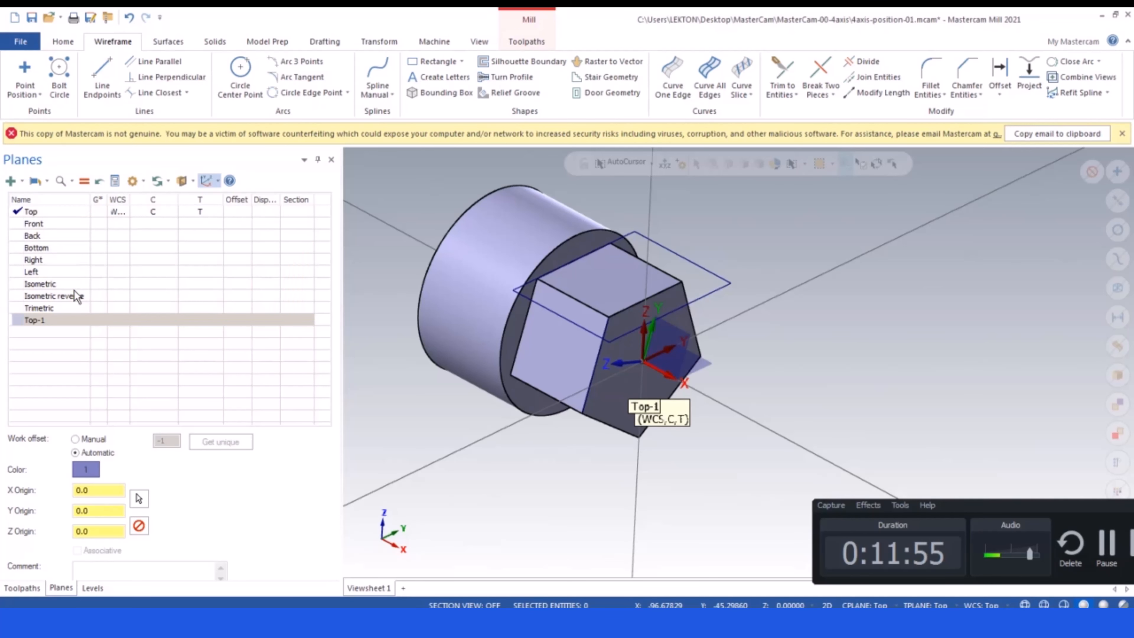
- Rename the rotated copy of the Top plane as WCS-72
right_click(43, 323)
left_click(67, 334)
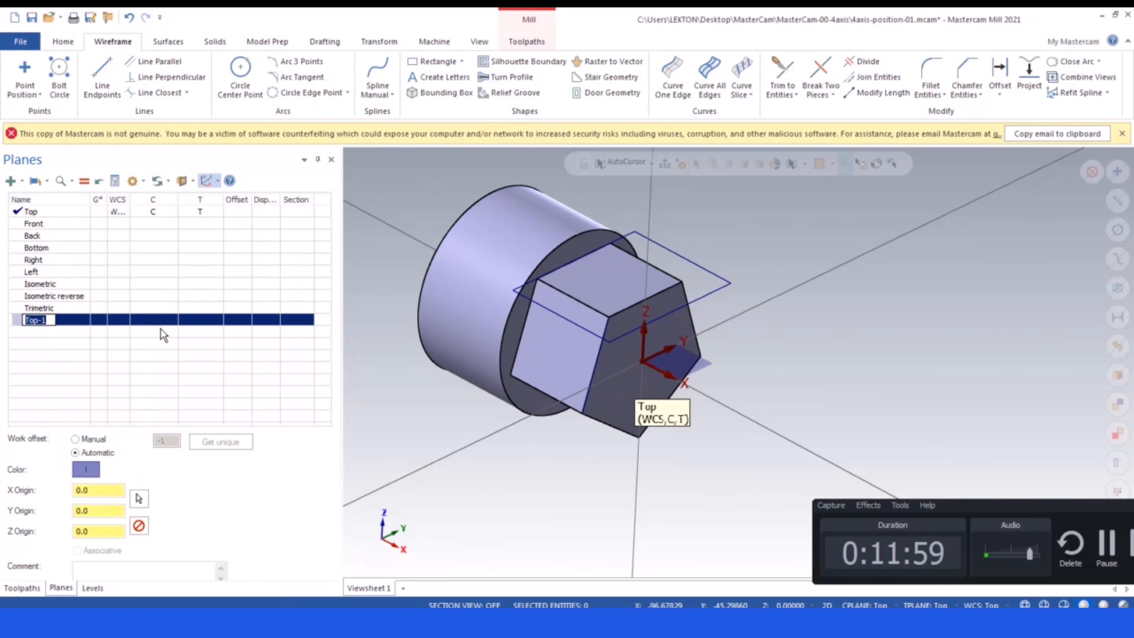
key("Caps_Lock")
type("WCS-70")
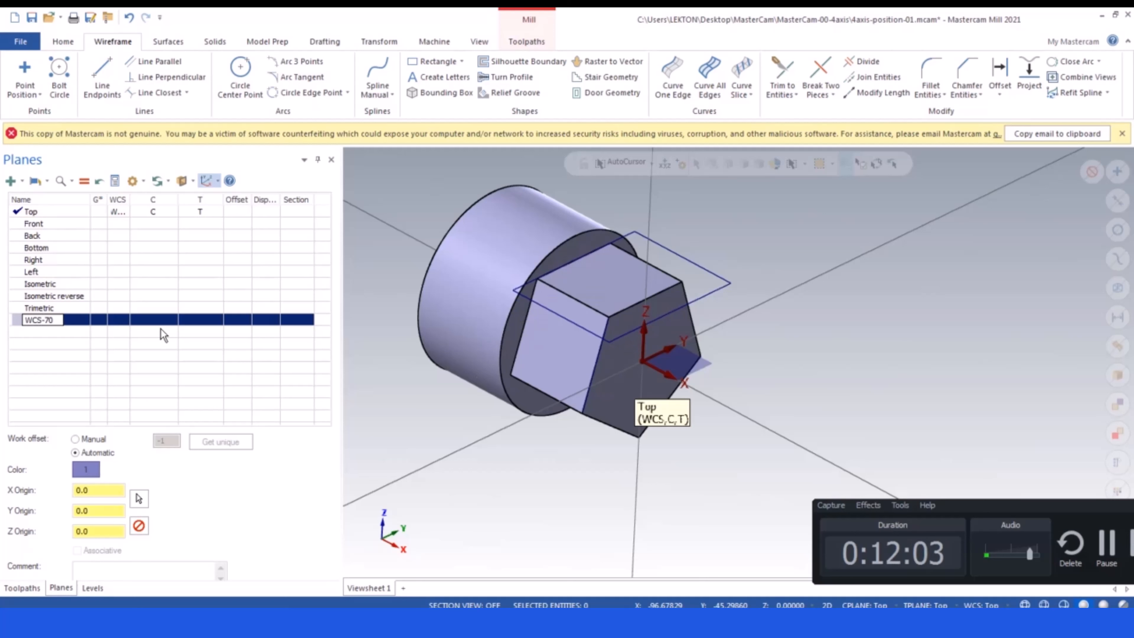
key("Return")
left_click(57, 320)
key("Return")
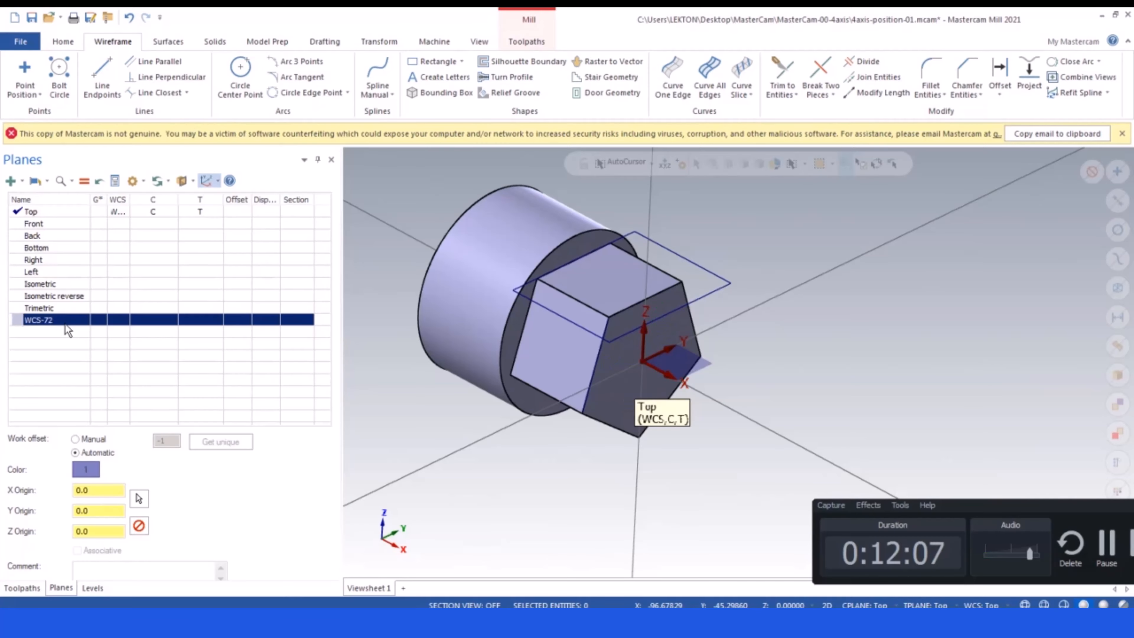
- Try WCS-72 as the WCS, return the WCS to Top, and set the construction and tool planes to WCS-72
left_click(117, 320)
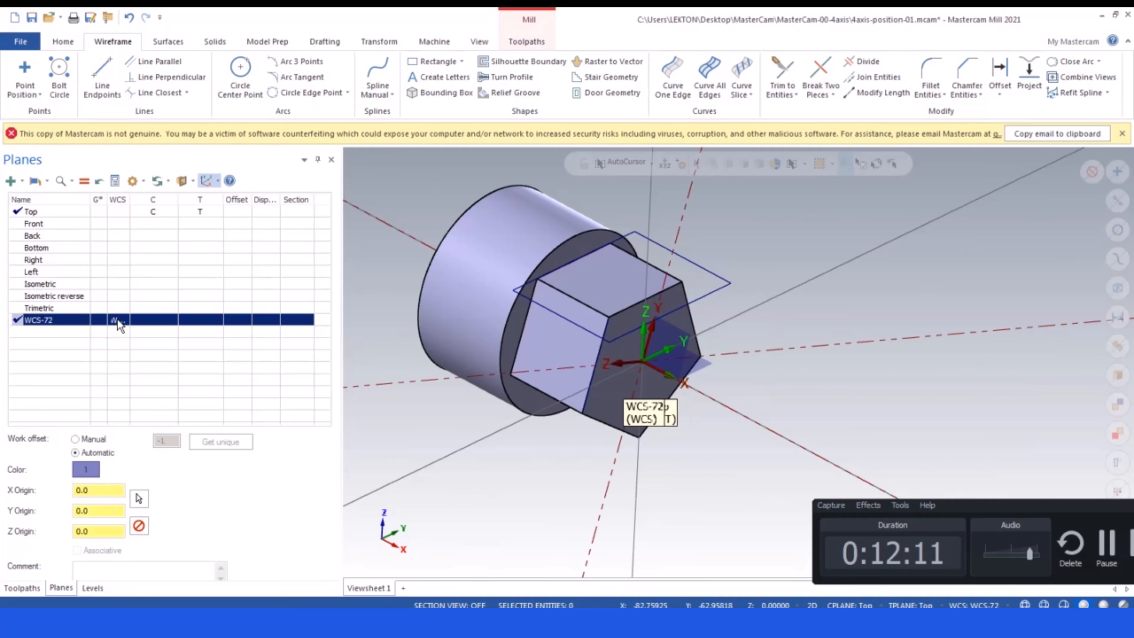
left_click(117, 213)
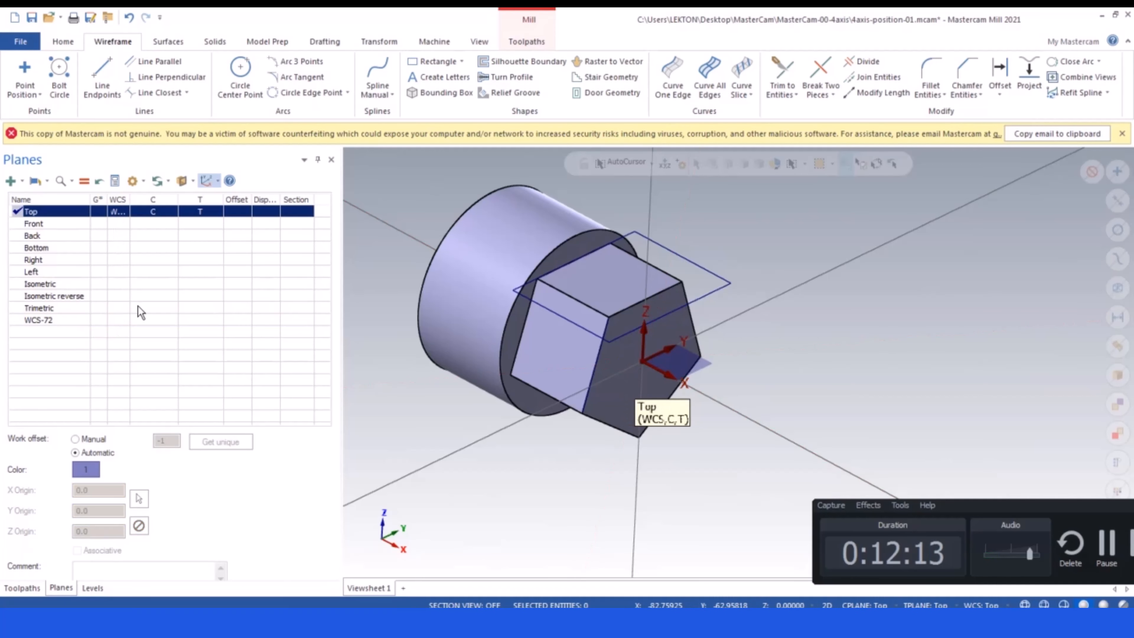
left_click(153, 320)
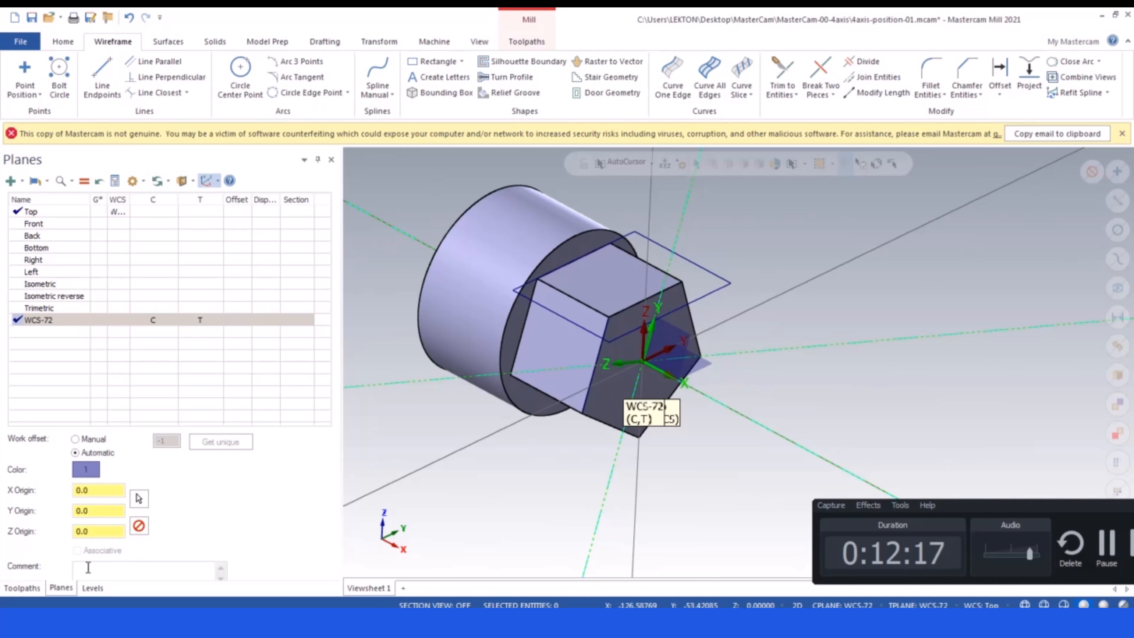
- Set the WCS, construction plane and tool plane to Right in the Planes manager
left_click(22, 588)
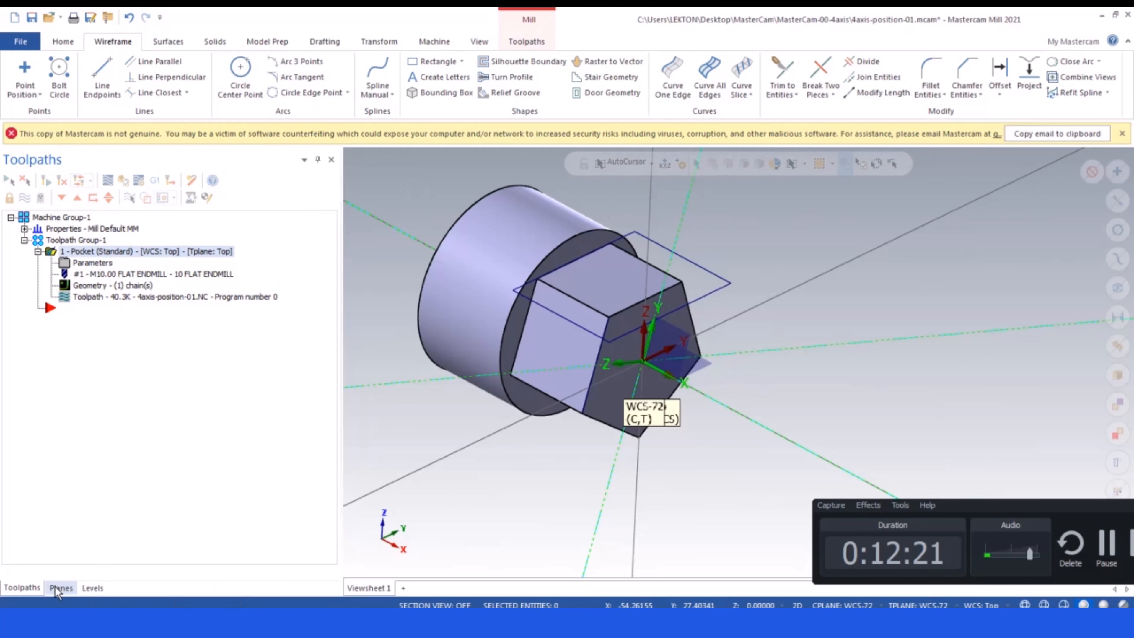
left_click(93, 588)
left_click(60, 588)
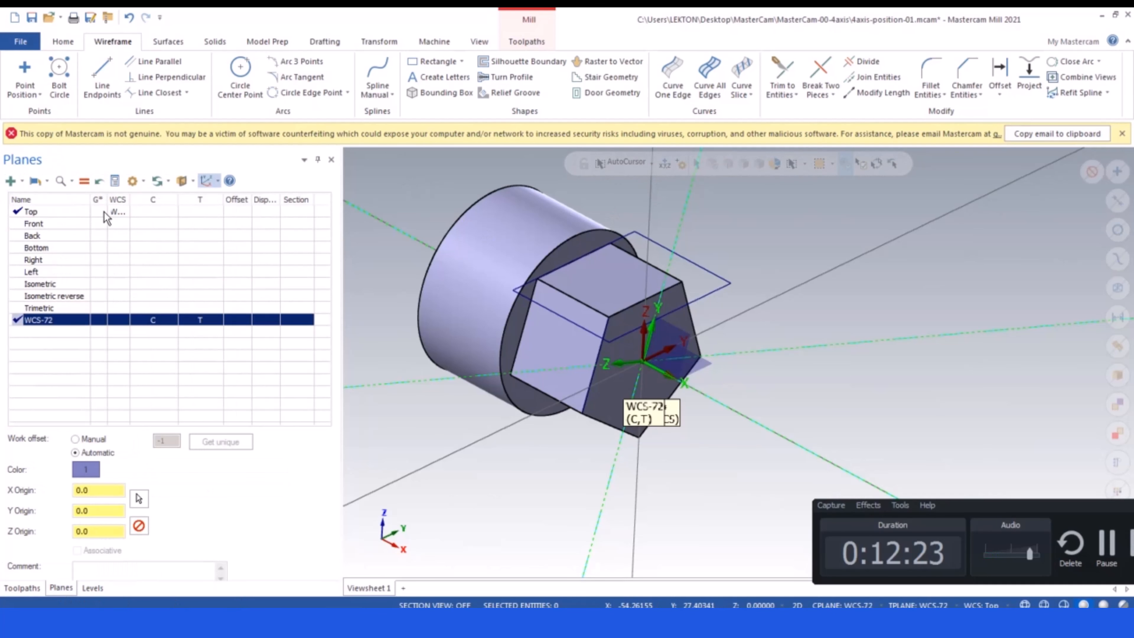
left_click(142, 212)
left_click(201, 212)
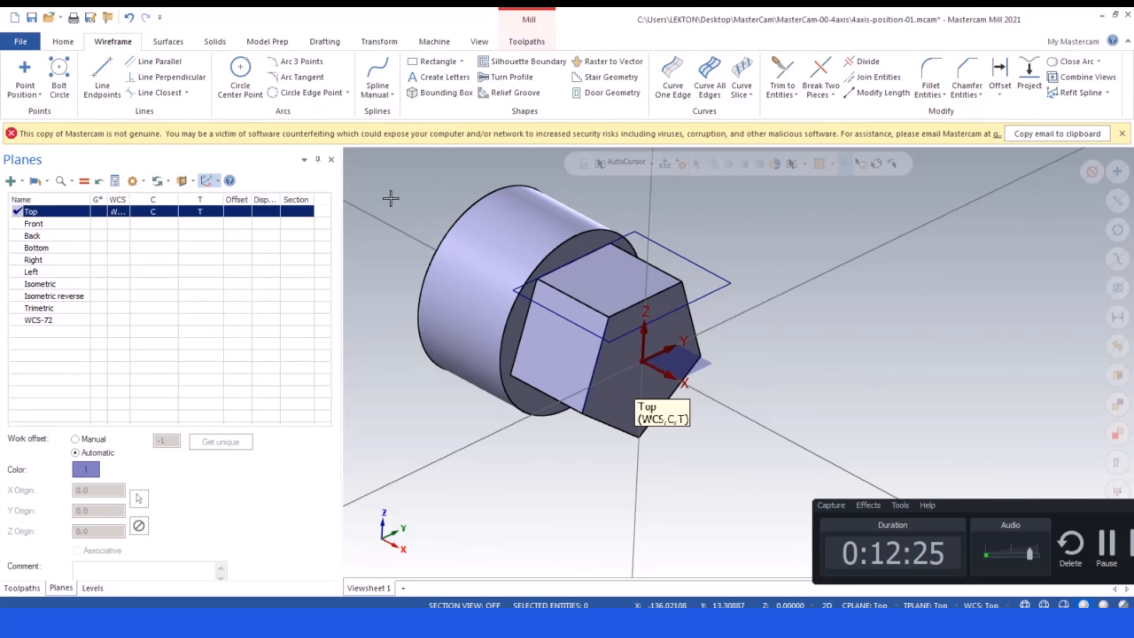
left_click(122, 260)
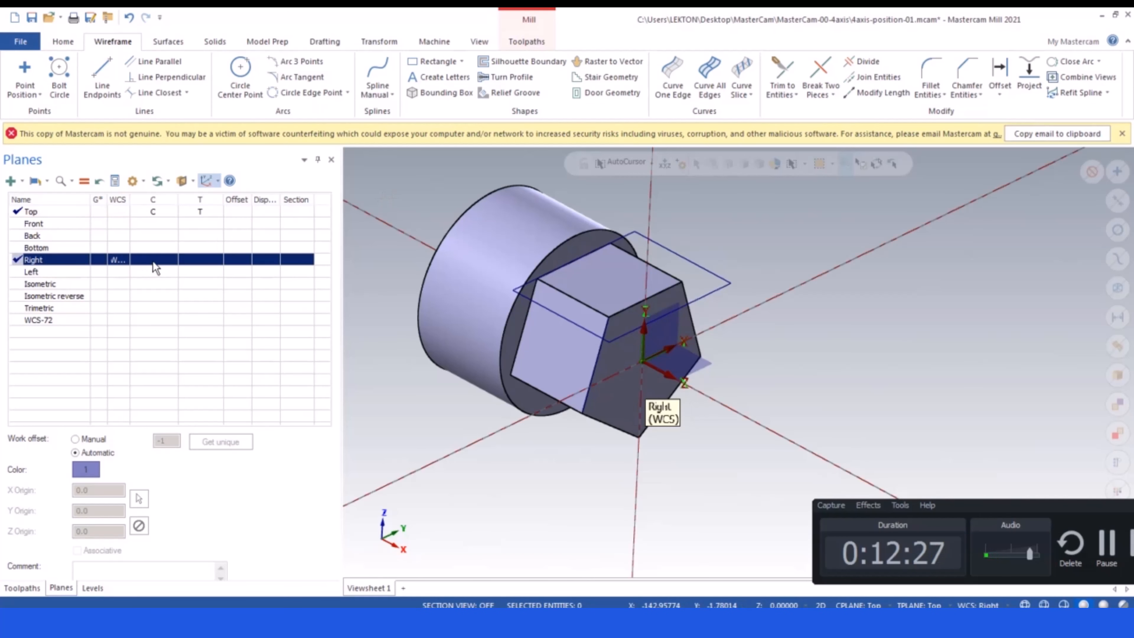
left_click(154, 261)
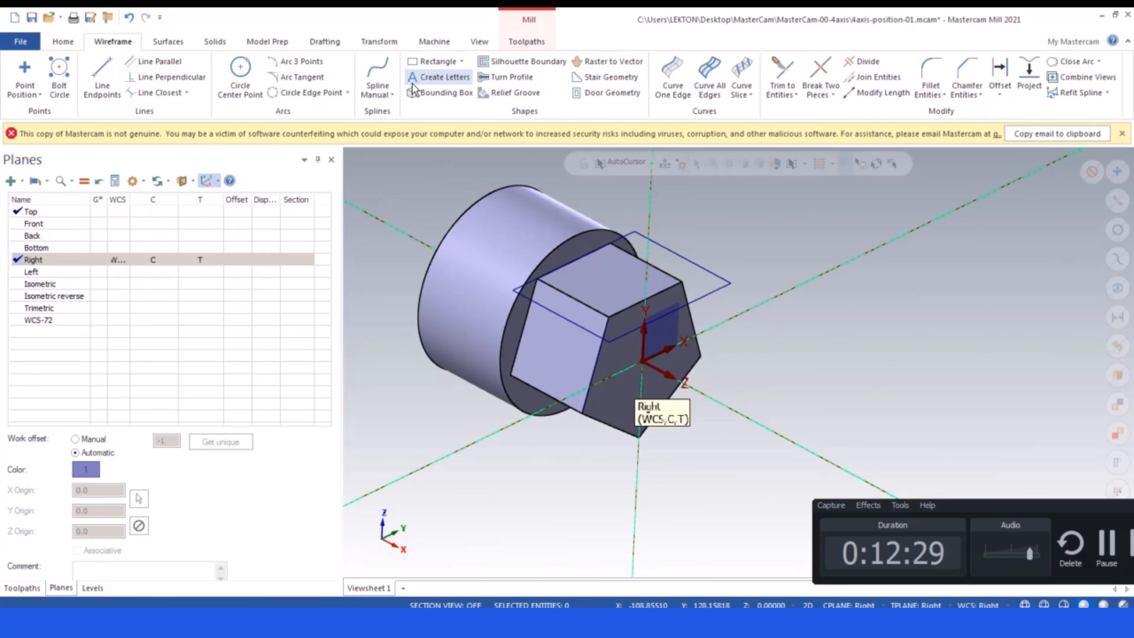
- Rotate one copy of the pocket rectangle 72 degrees about the origin onto the neighbouring pentagon face
left_click(379, 41)
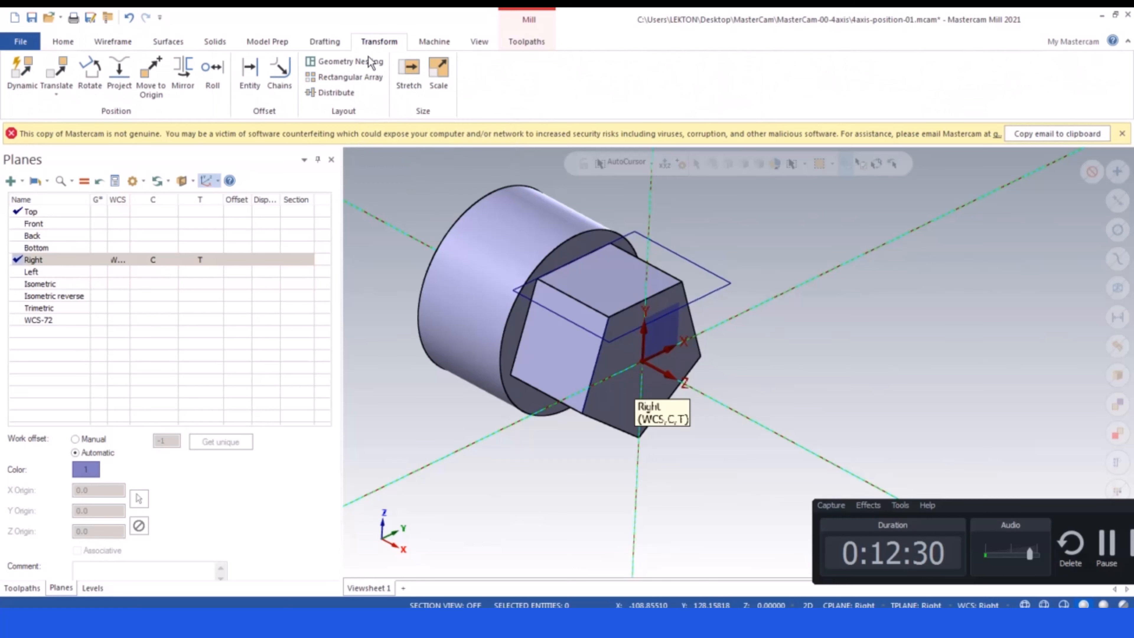
left_click(90, 72)
left_click(647, 241)
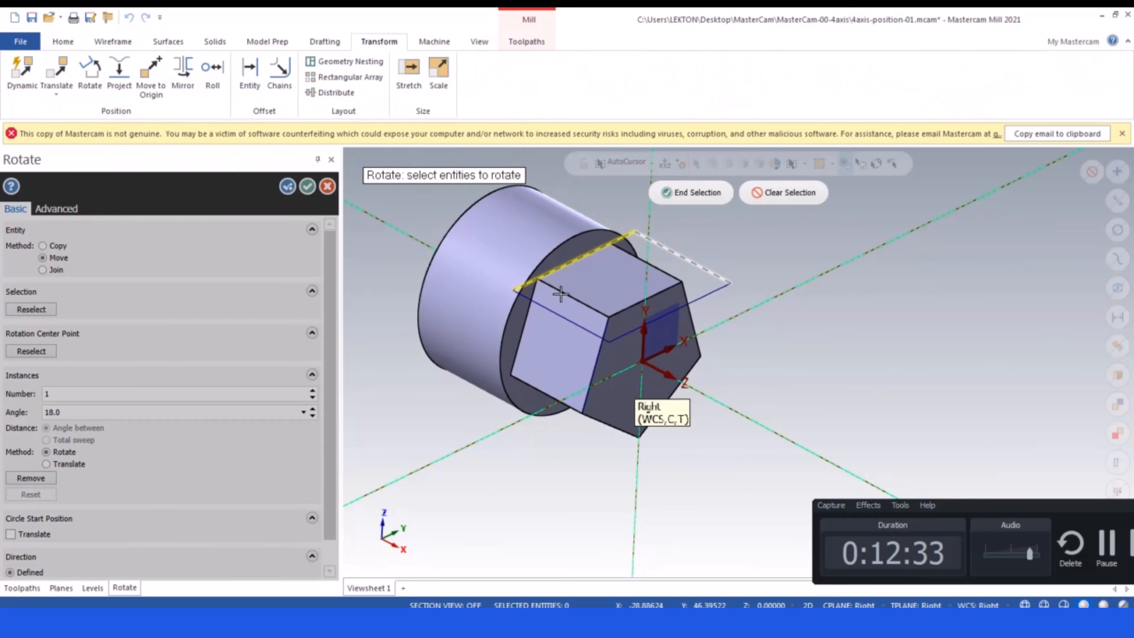
left_click(691, 193)
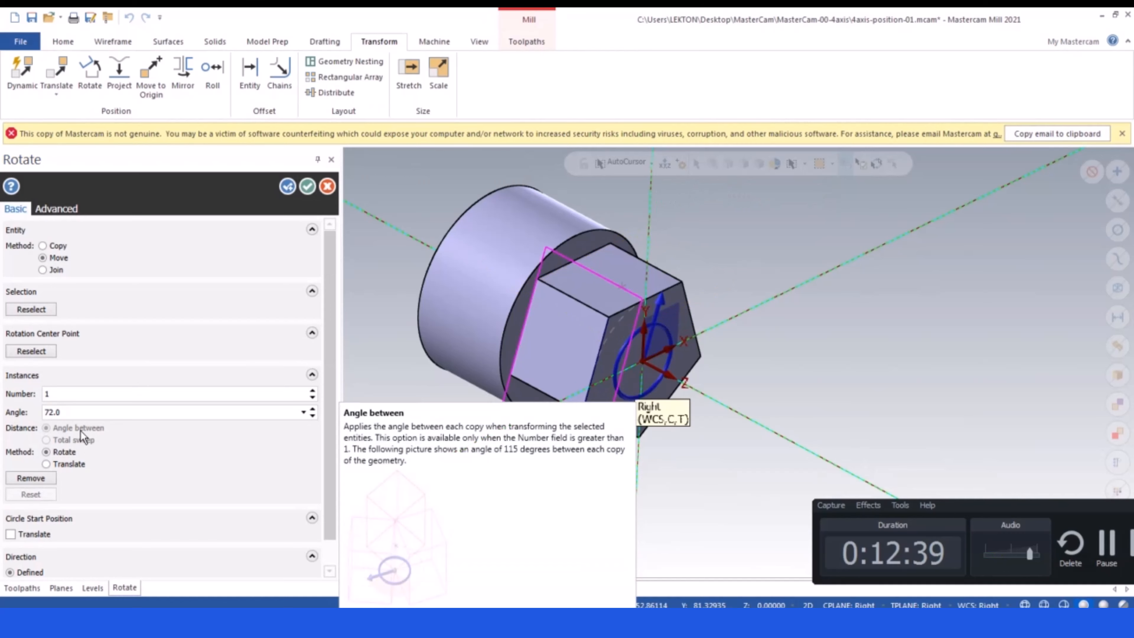
left_click(43, 246)
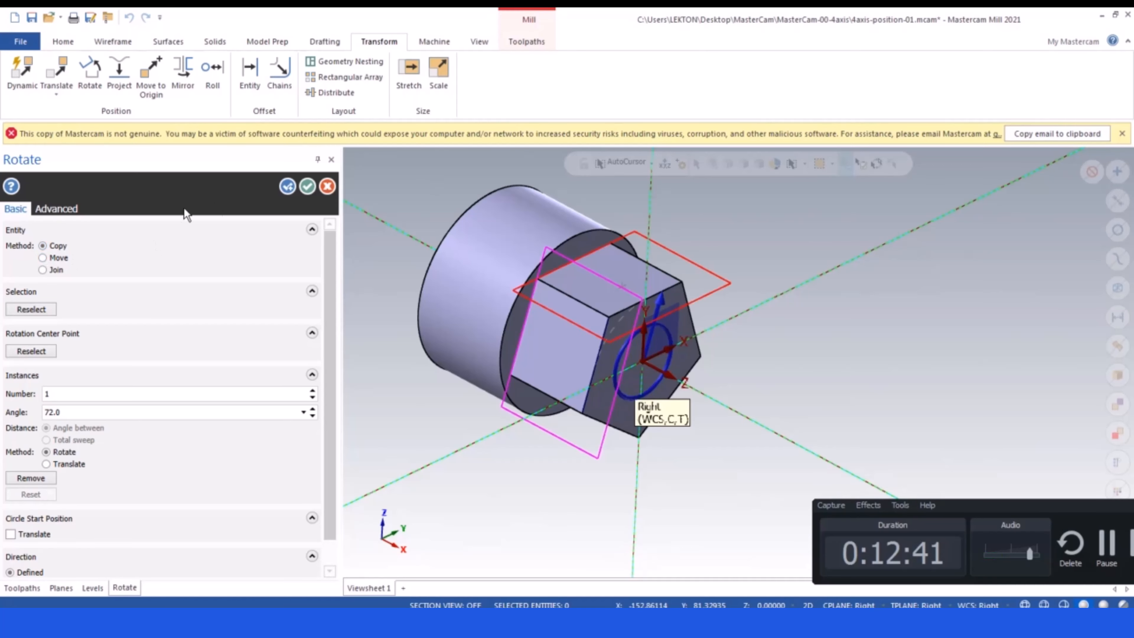
left_click(307, 188)
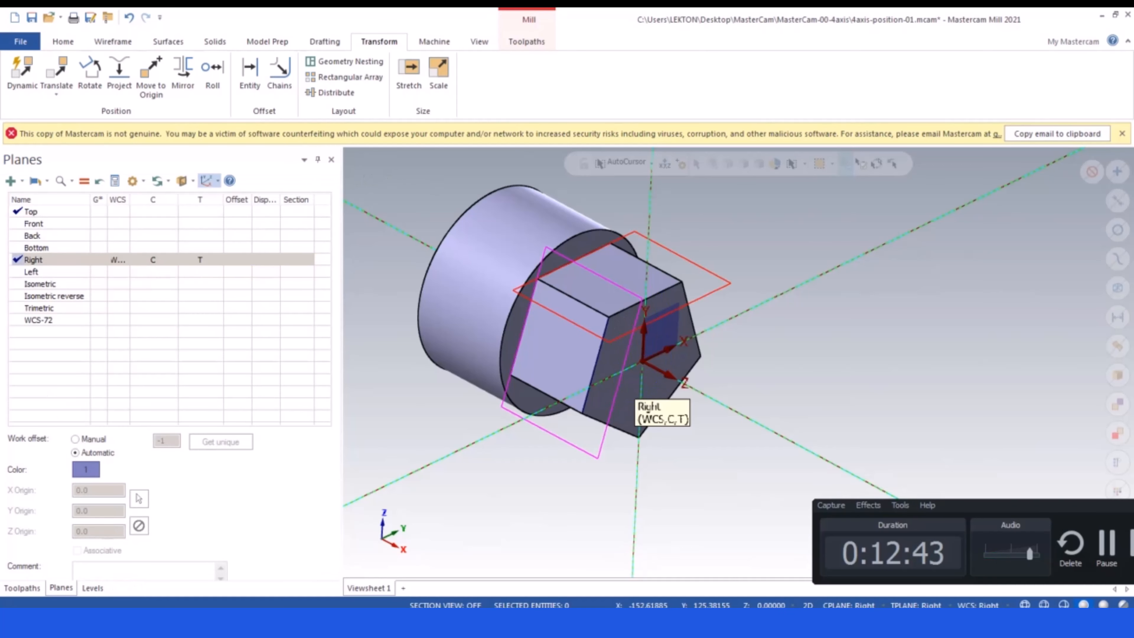
- Show the Toolpaths manager and clear the transform colors from the original and copied rectangles
left_click(22, 587)
right_click(410, 187)
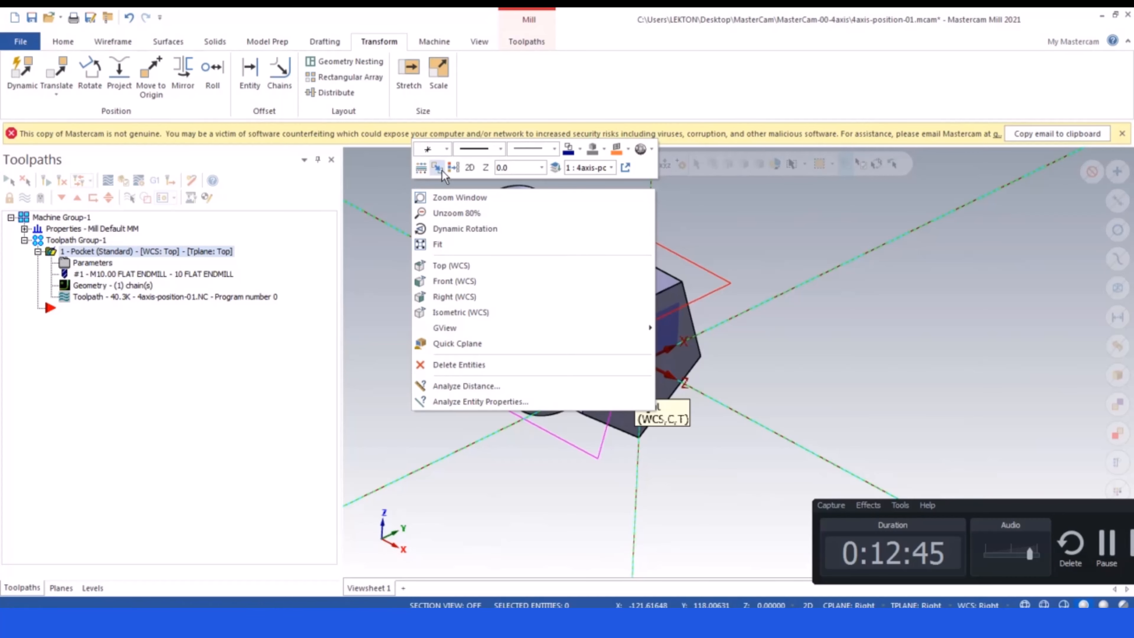
left_click(452, 169)
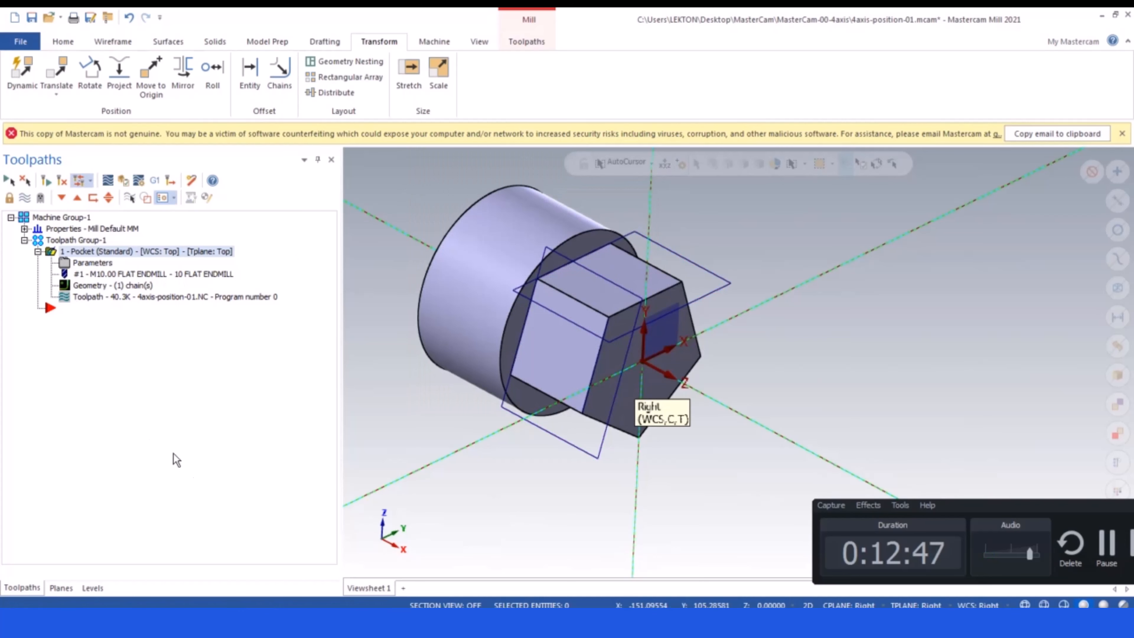
- Set the construction and tool planes to WCS-72 and the WCS to Top, and show the Toolpaths manager
left_click(60, 588)
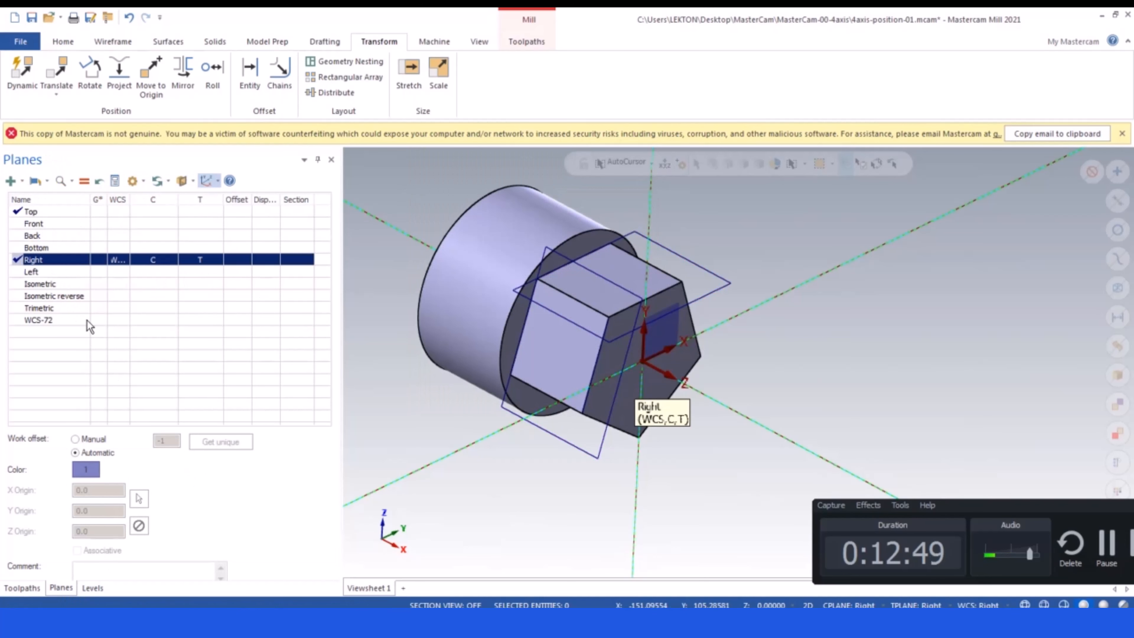
left_click(148, 320)
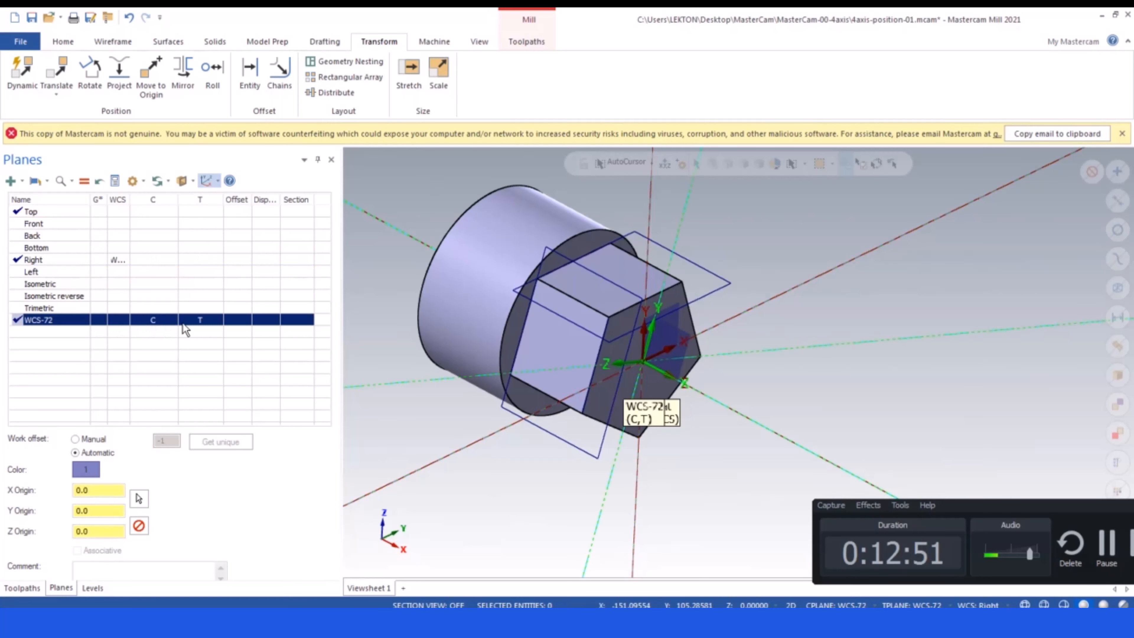
left_click(117, 213)
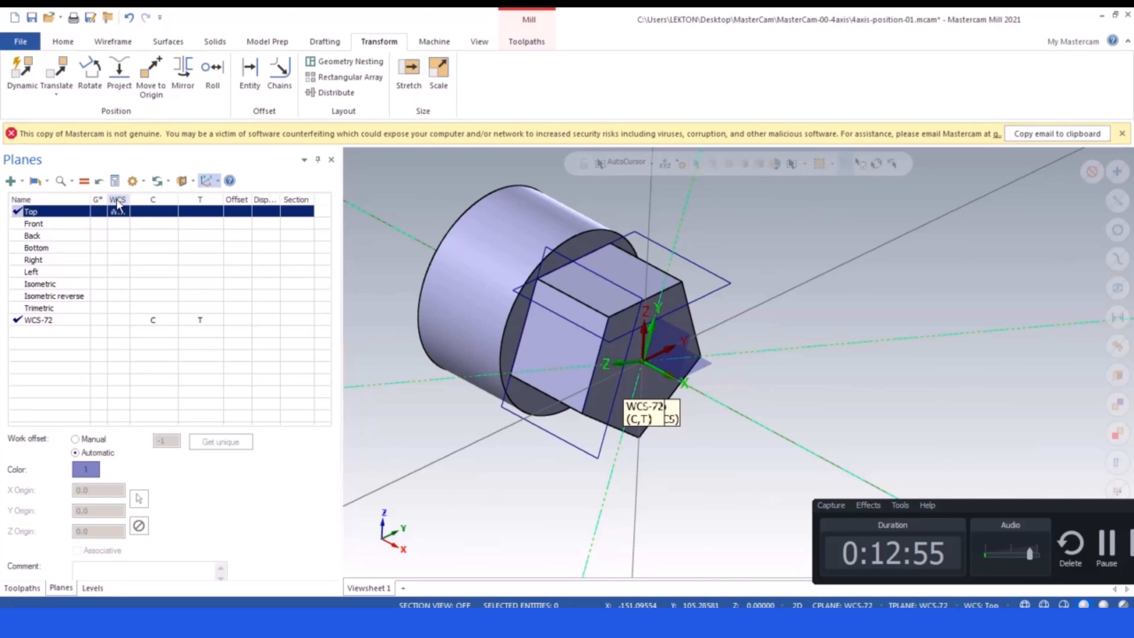
left_click(417, 407)
left_click(22, 587)
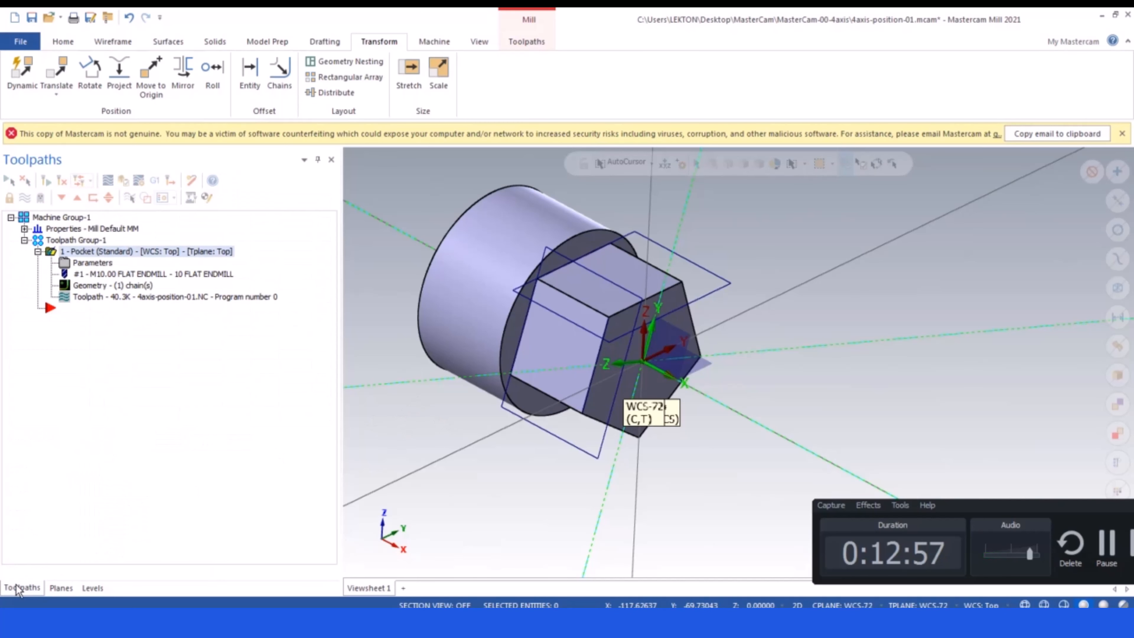
- Cut the pocket operation and paste it back into Toolpath Group-1
right_click(75, 253)
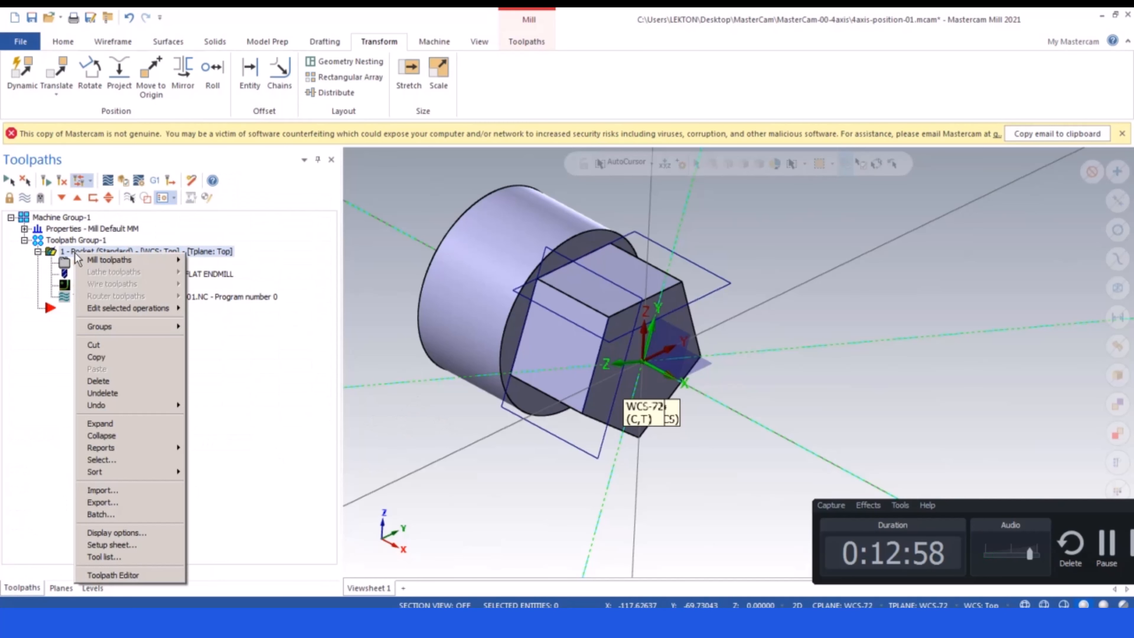
left_click(110, 345)
right_click(72, 252)
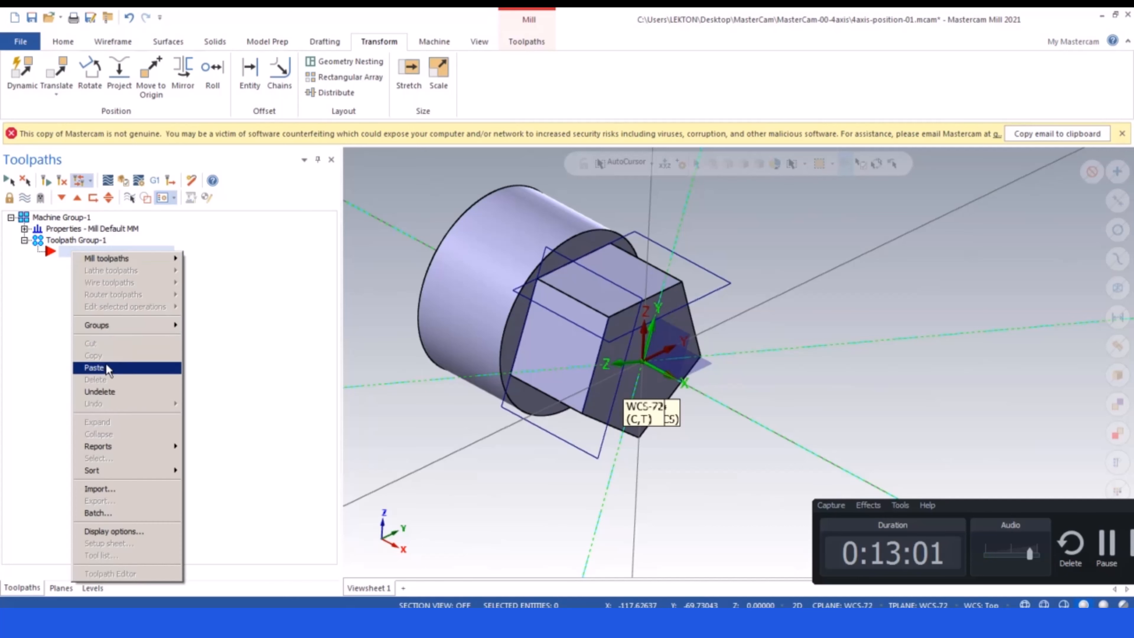
left_click(93, 367)
- Copy the pocket operation and paste the duplicate after it in Toolpath Group-1
right_click(75, 253)
left_click(112, 353)
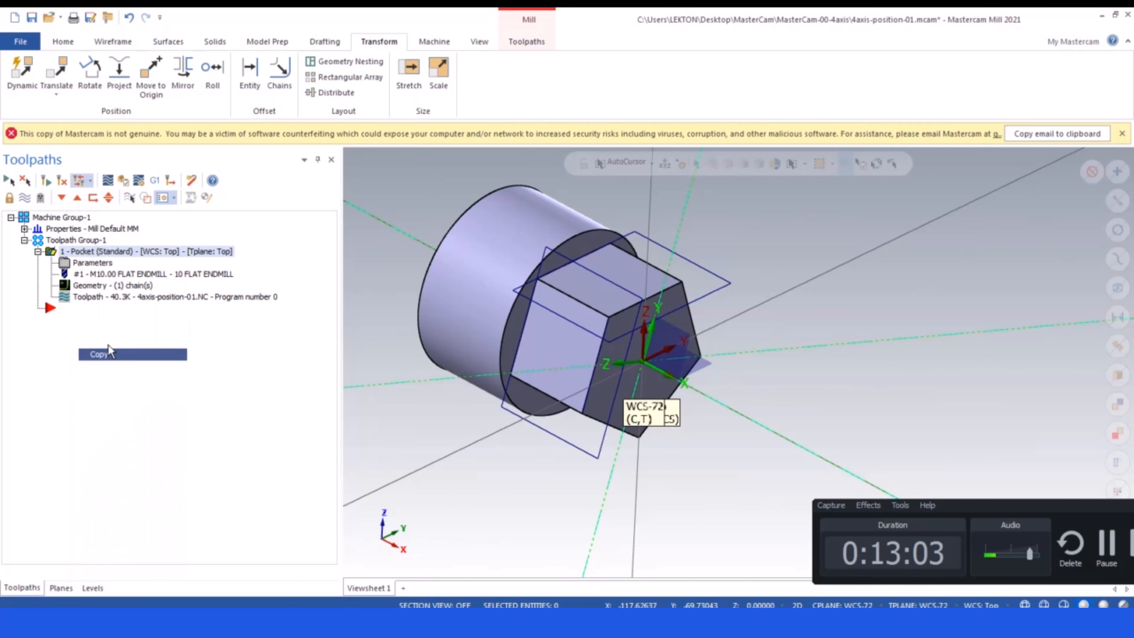
right_click(74, 308)
left_click(100, 400)
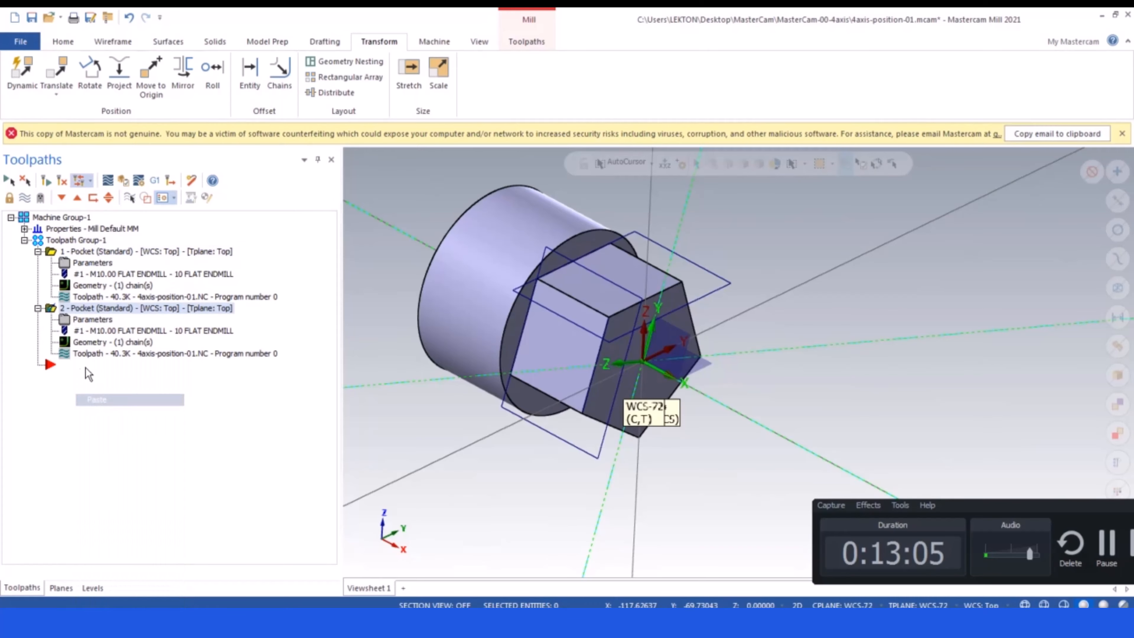
- Replace the duplicated pocket's geometry chain with the rotated rectangle on the neighbouring pentagon face
left_click(70, 344)
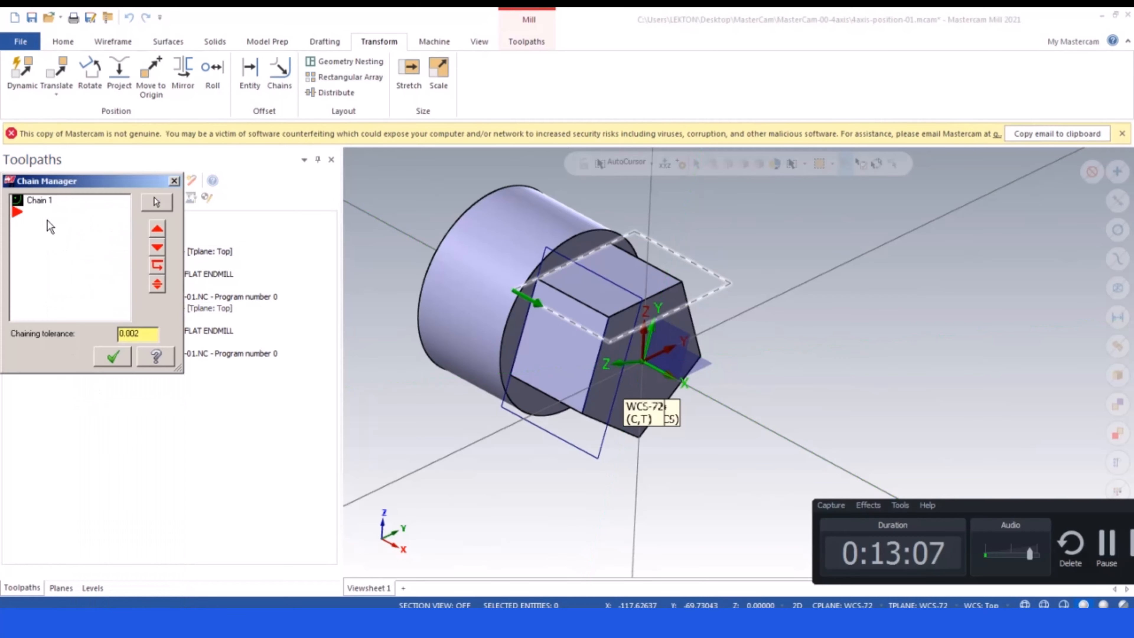
right_click(34, 200)
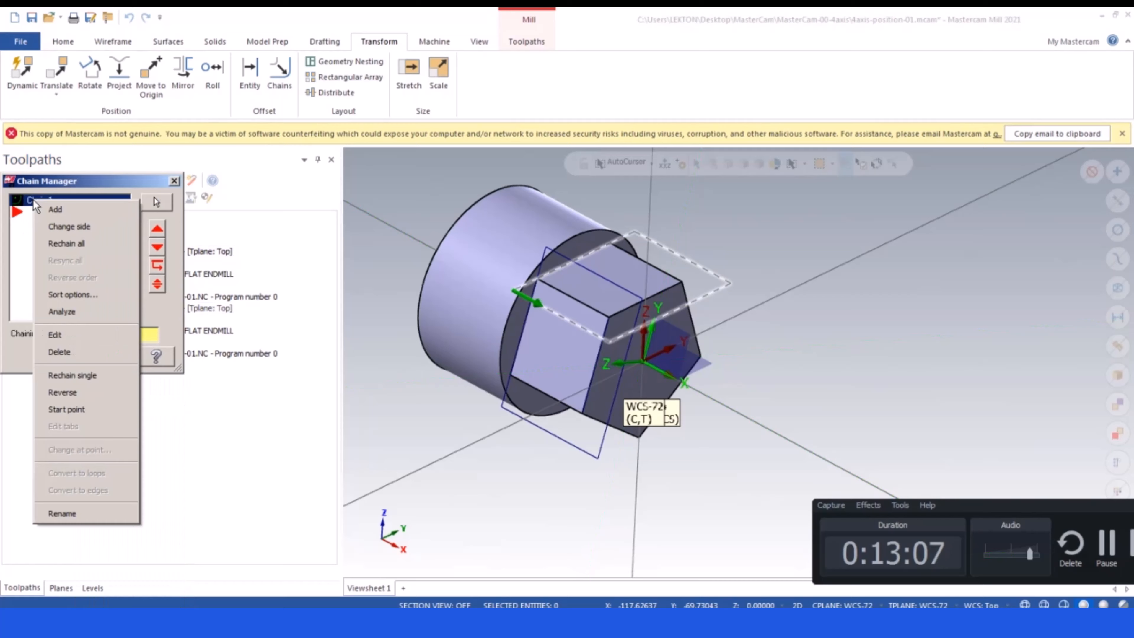
left_click(62, 352)
right_click(51, 230)
left_click(73, 239)
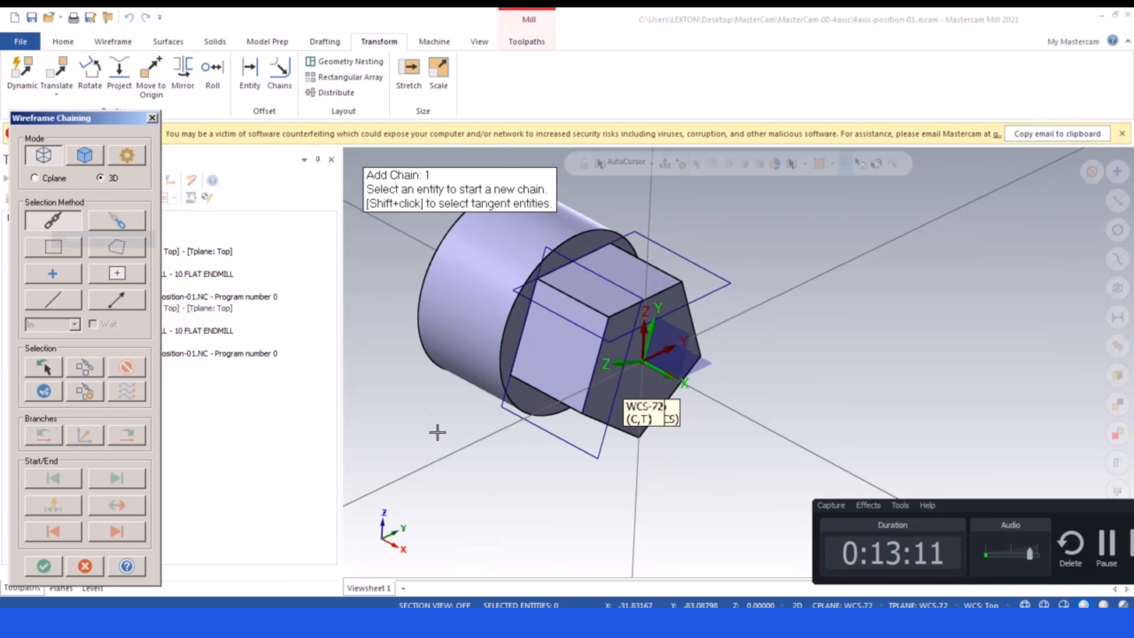
left_click(523, 419)
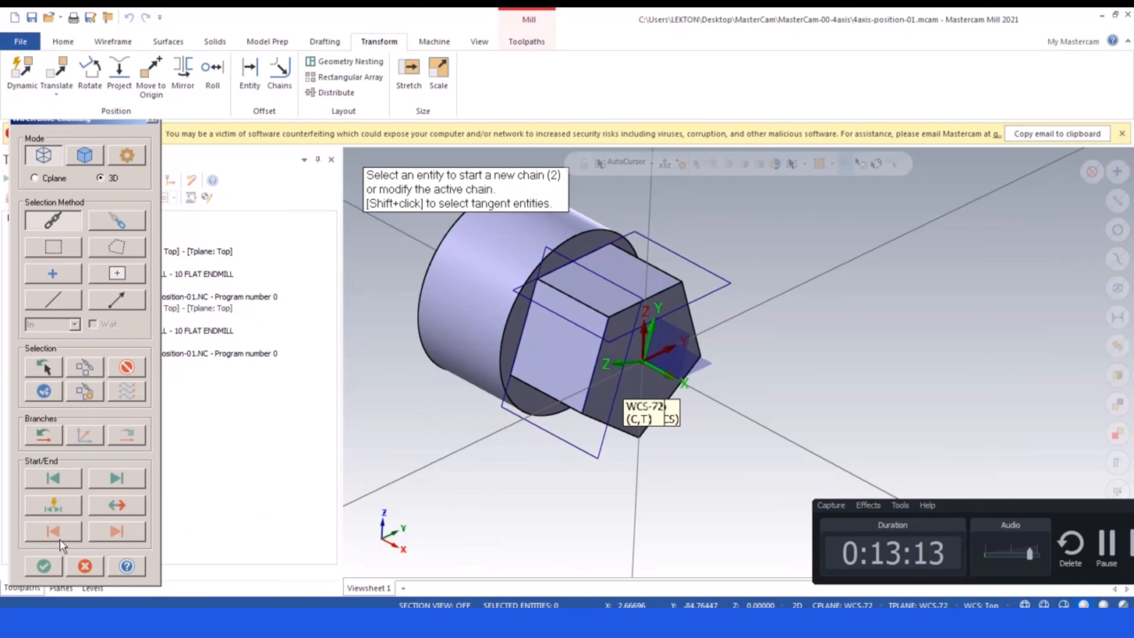
left_click(47, 566)
left_click(110, 361)
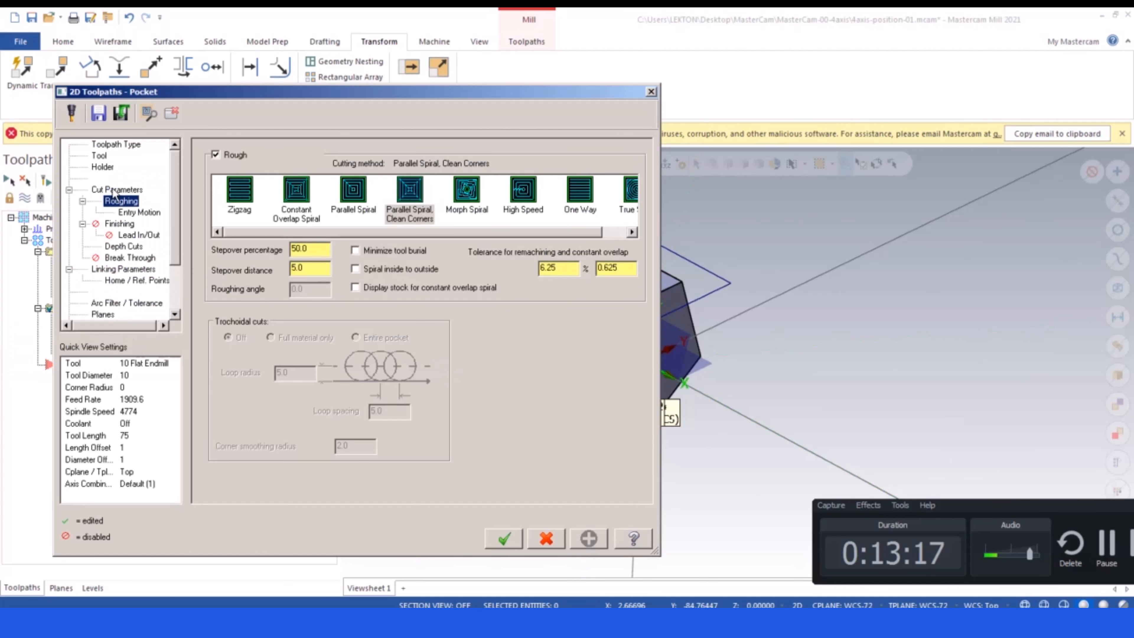
- Set the second pocket's tool plane and construction plane to WCS-72, and regenerate its toolpath on the rotated face
left_click_drag(177, 244, 175, 304)
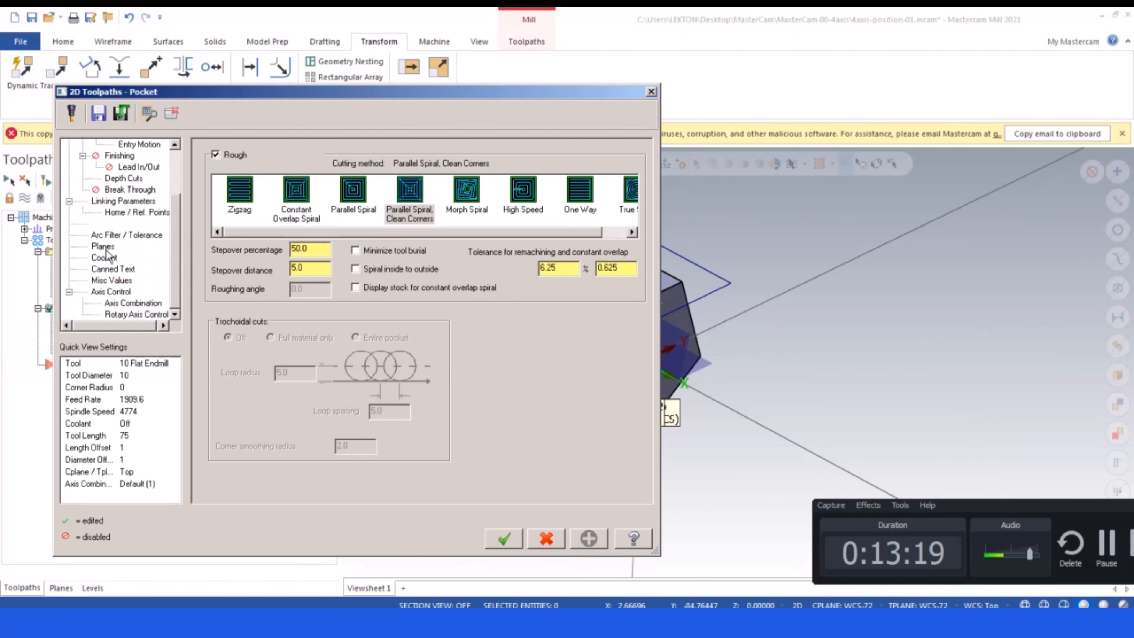
left_click(105, 247)
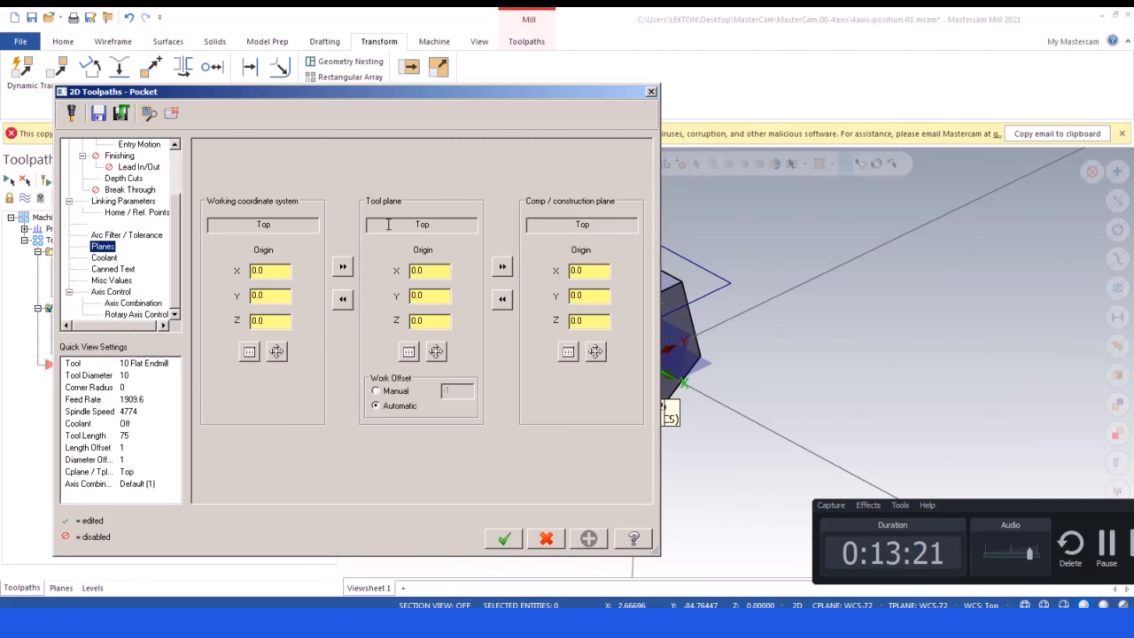
left_click(408, 352)
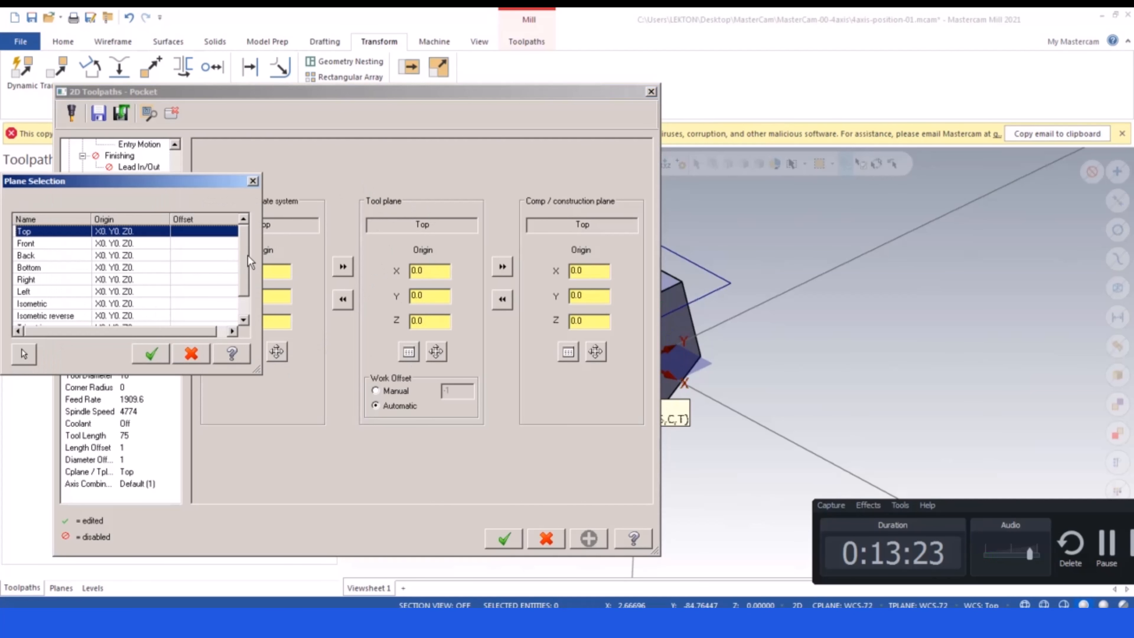
left_click_drag(247, 255, 239, 297)
double_click(70, 313)
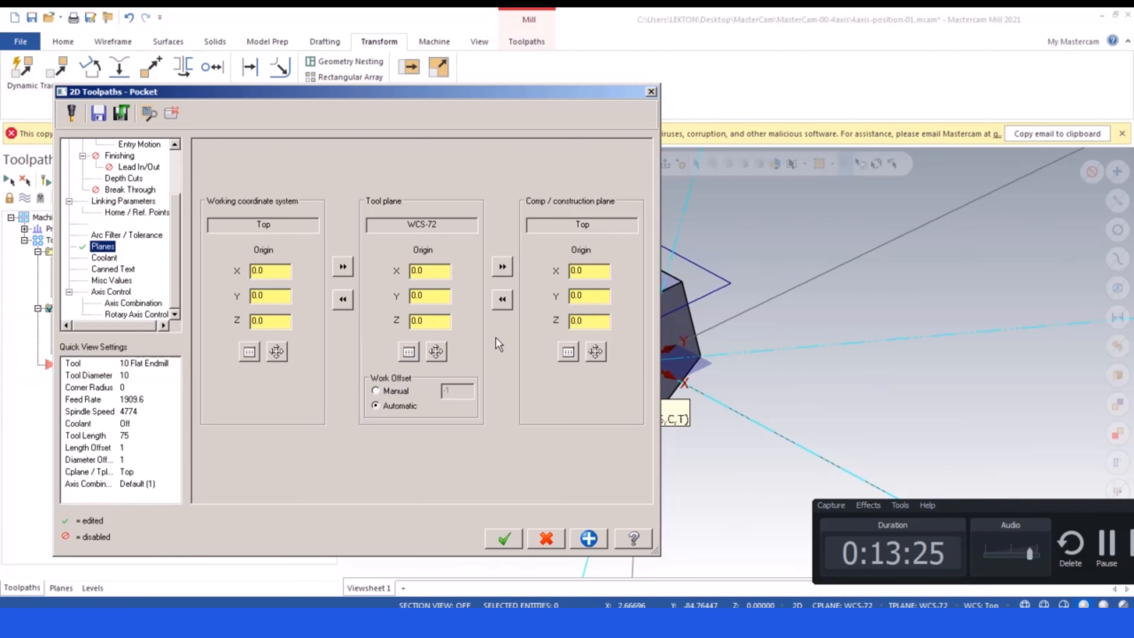
left_click(568, 352)
left_click_drag(244, 246, 227, 328)
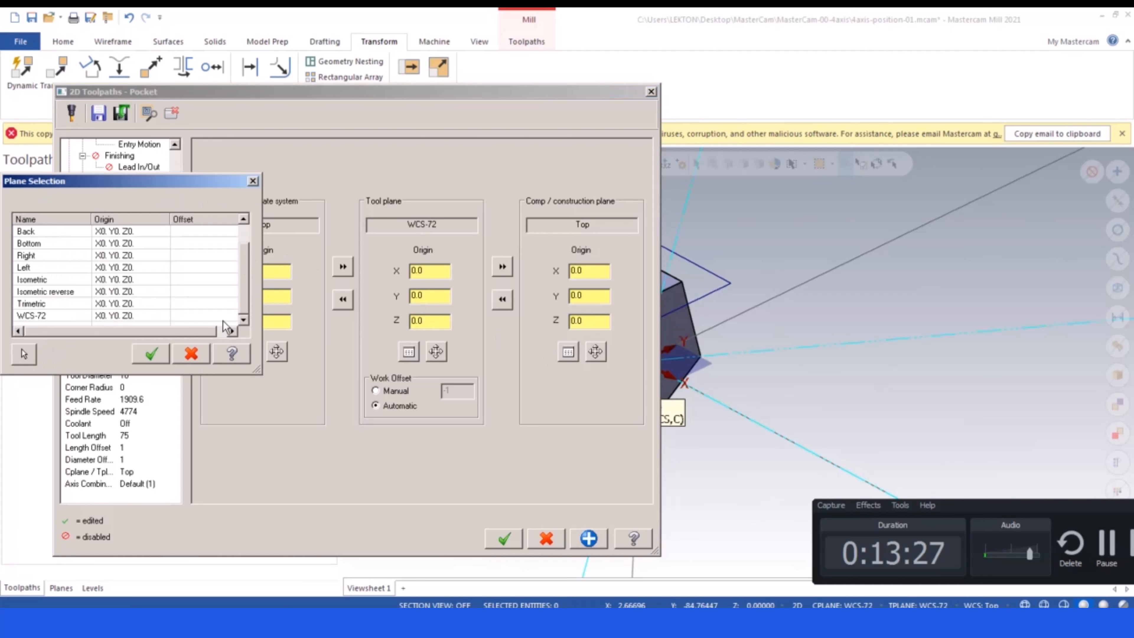
double_click(69, 316)
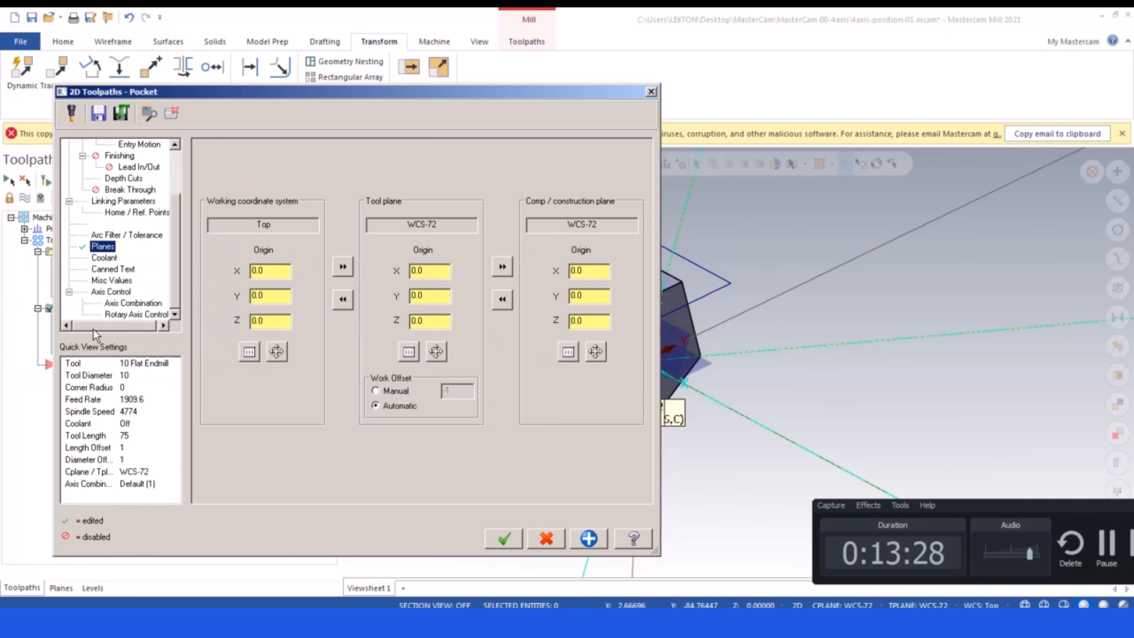
left_click(505, 539)
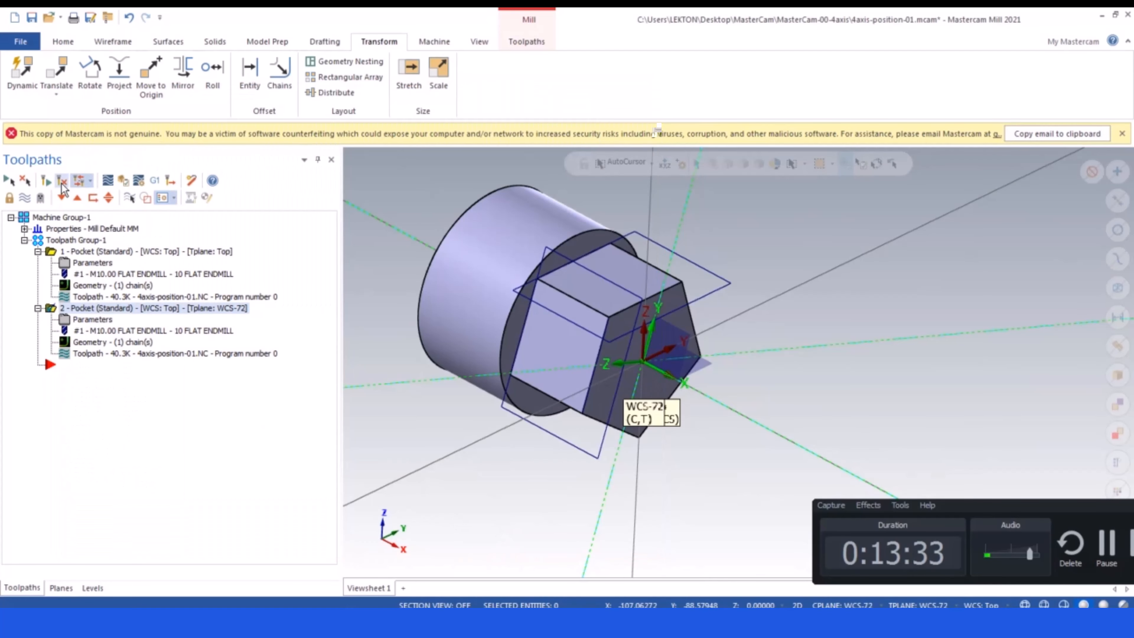
left_click(40, 197)
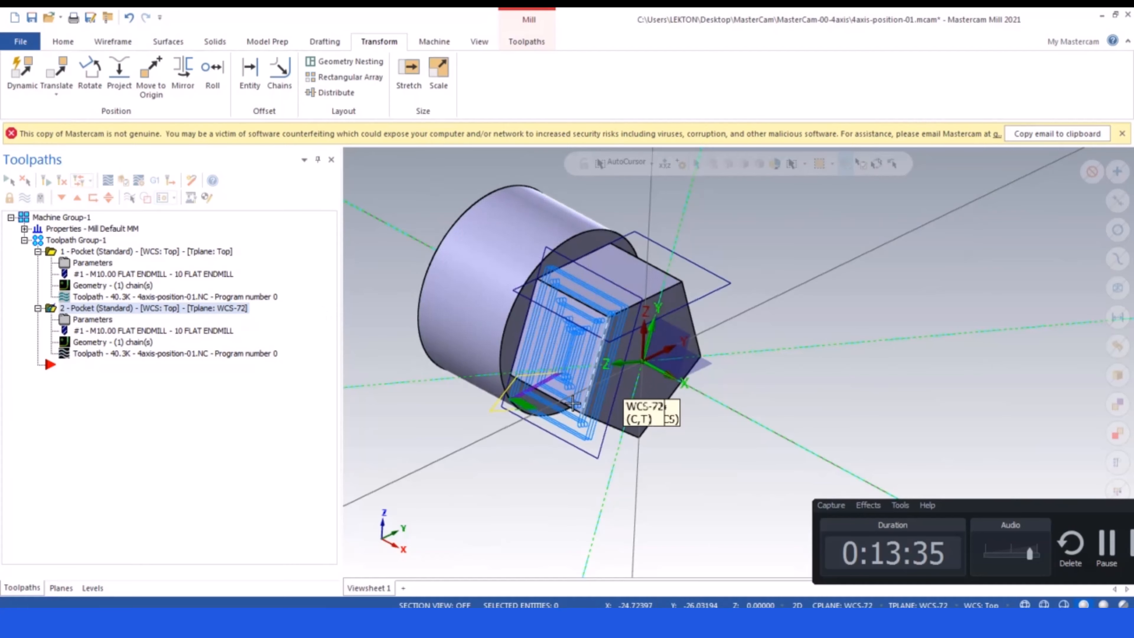
middle_click_drag(572, 393, 508, 319)
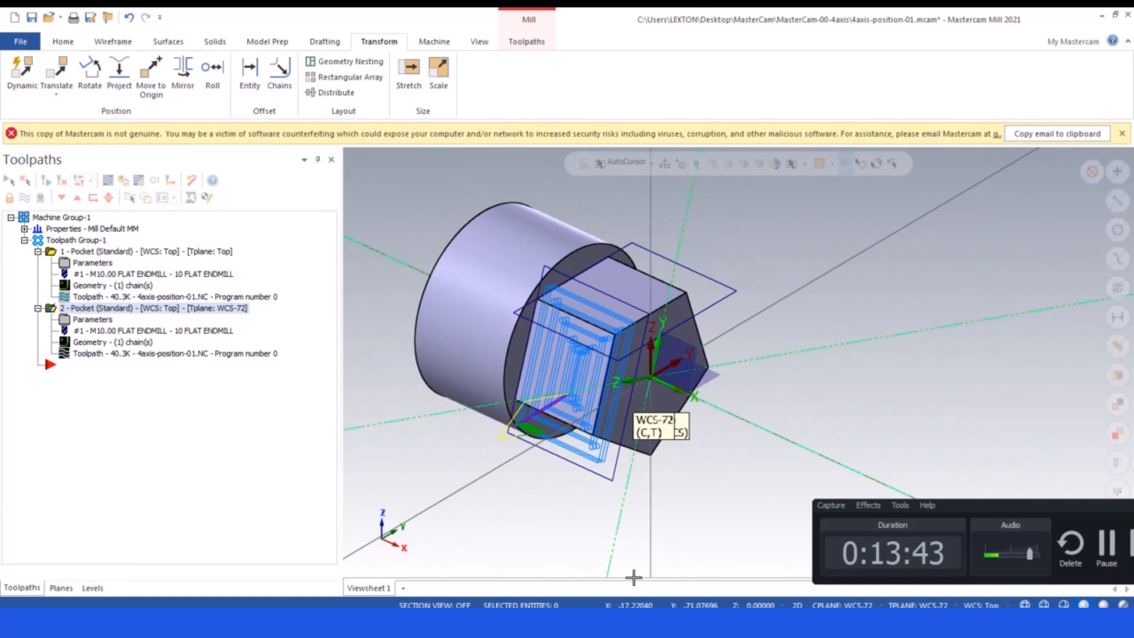
- Set the construction and tool planes to Top, change them to Right, and show the part in the Right view
left_click(62, 587)
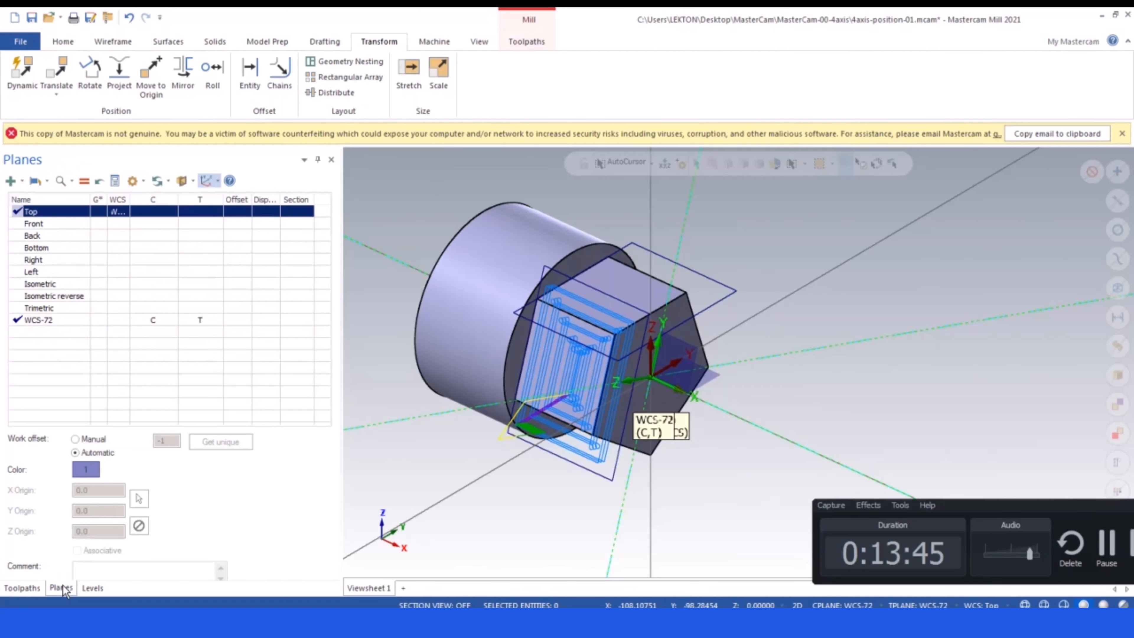
left_click(150, 211)
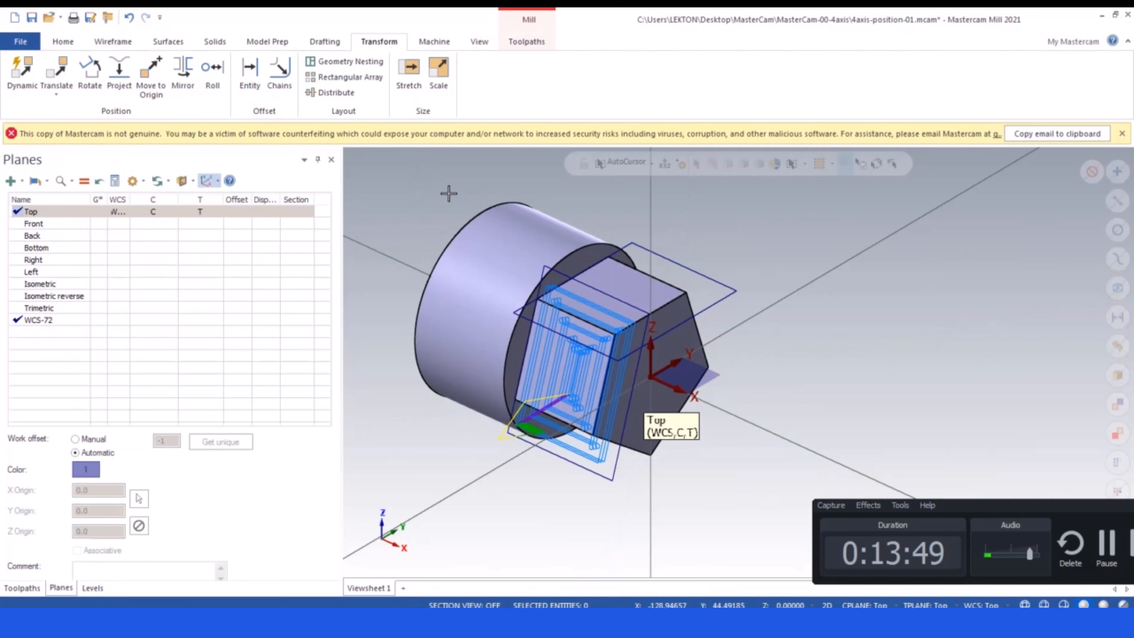
left_click(864, 606)
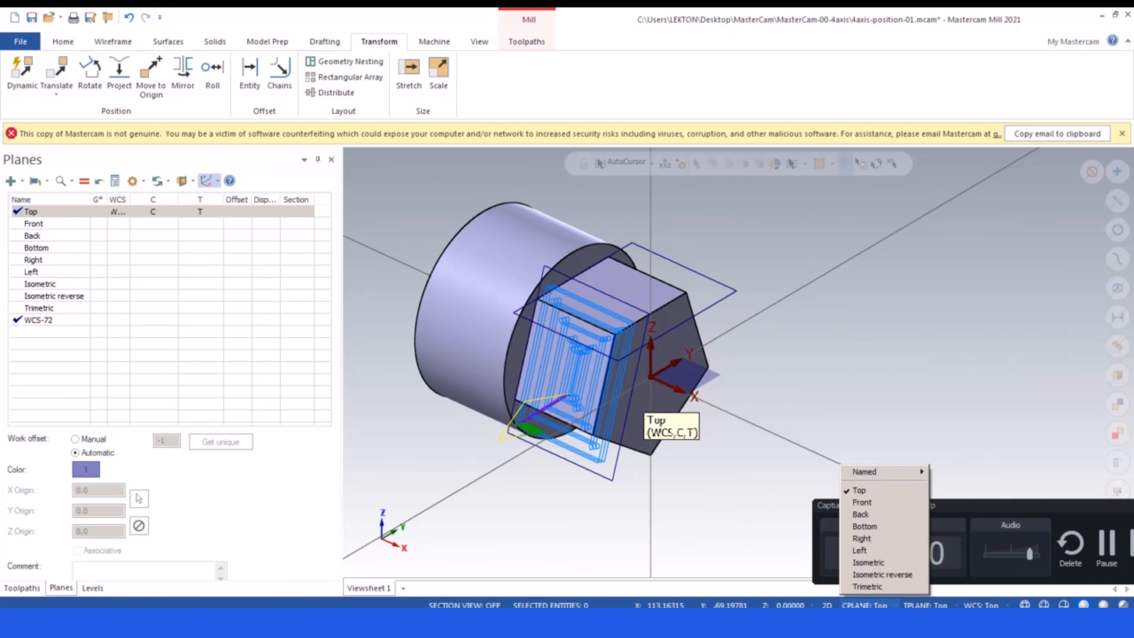
left_click(887, 543)
right_click(438, 253)
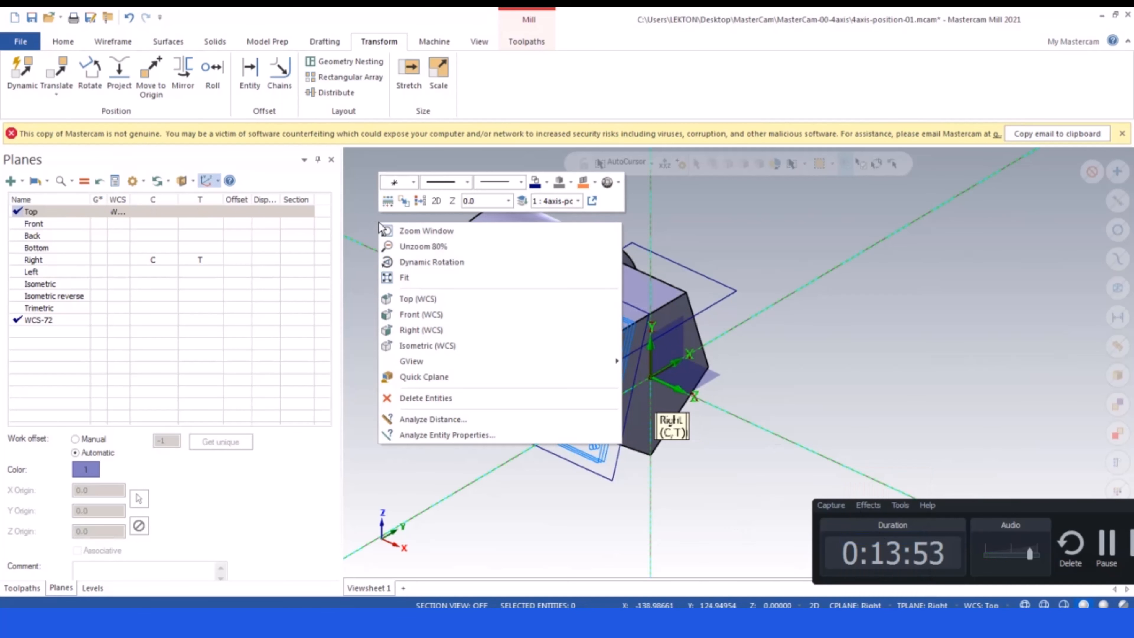
left_click(417, 330)
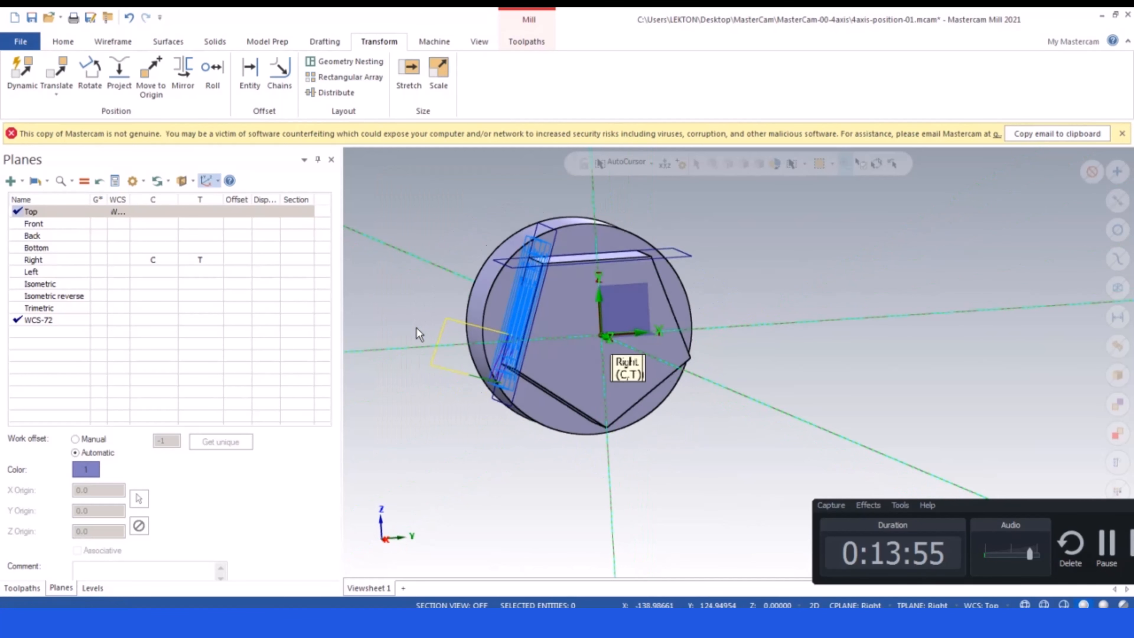
scroll(563, 232, "up", 3)
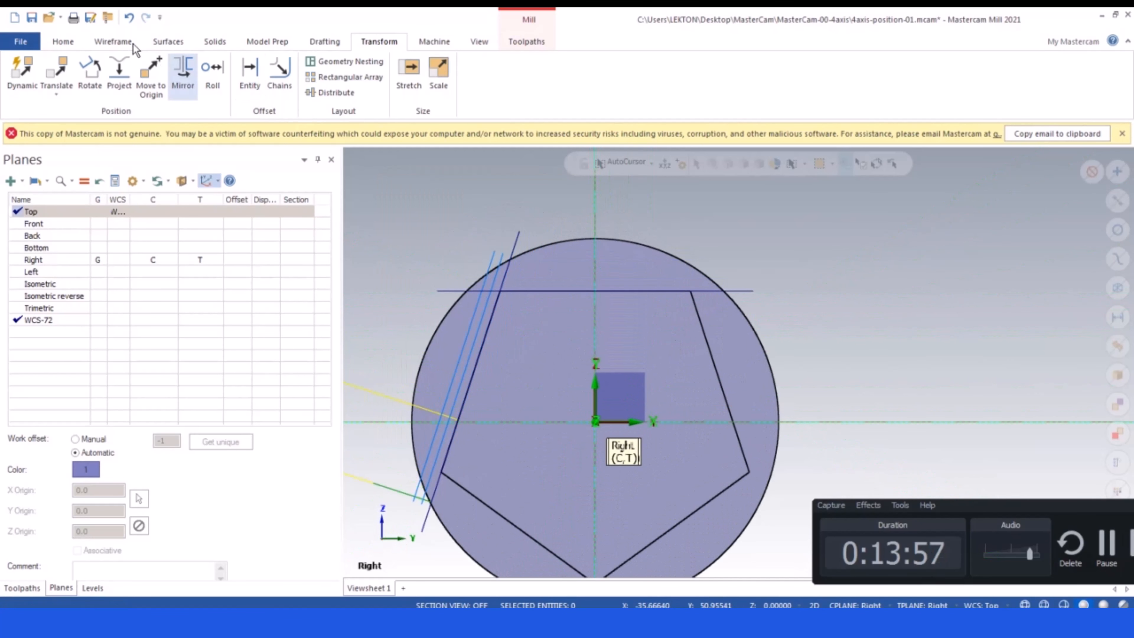
left_click(117, 43)
left_click(102, 76)
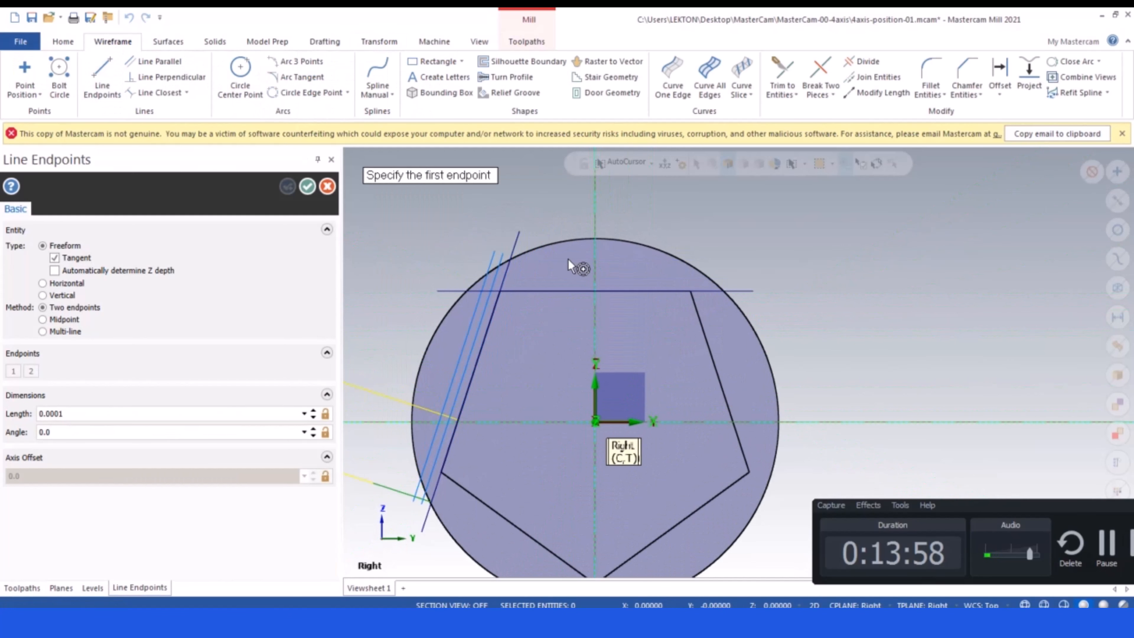
left_click(595, 291)
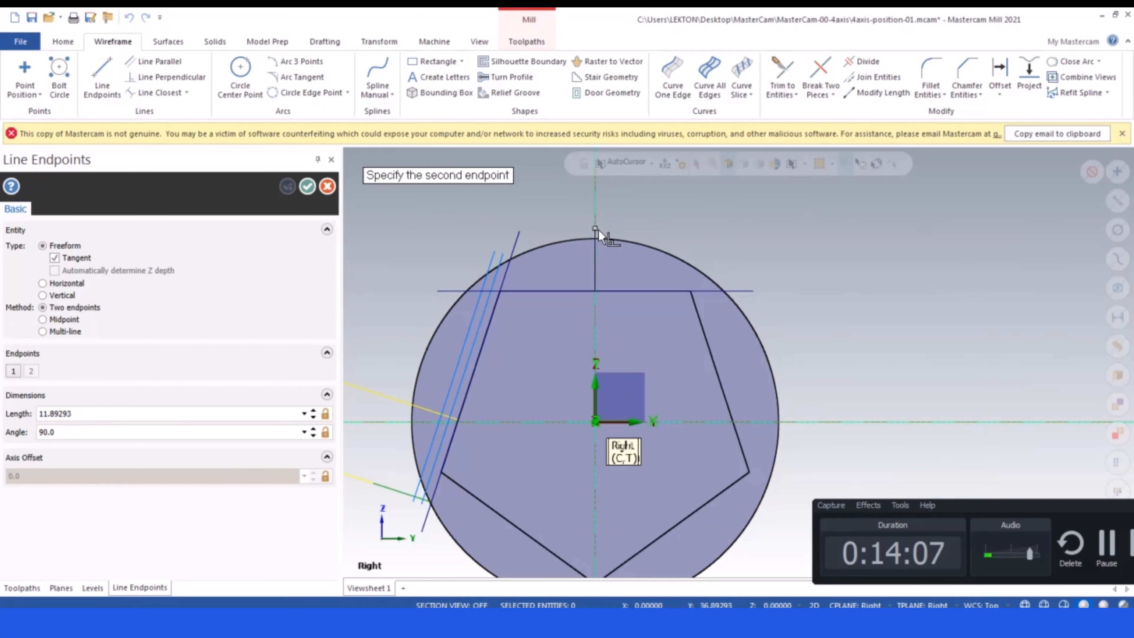
key("Escape")
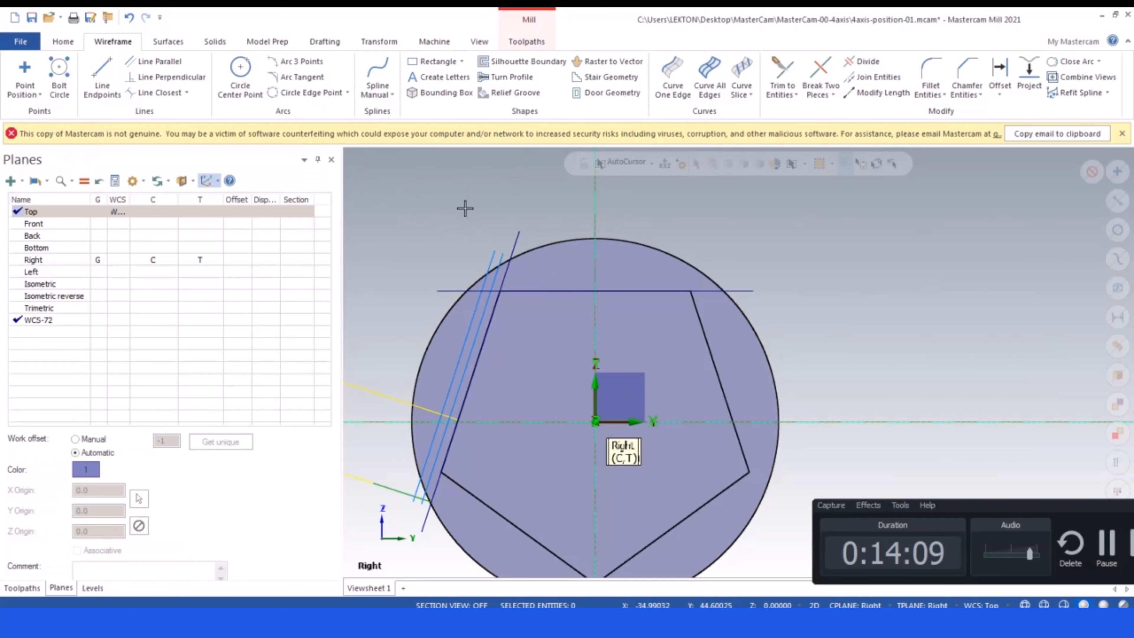
- Return to an angled view of the part and set the construction and tool planes to Top
scroll(490, 226, "down", 2)
scroll(737, 360, "down", 1)
middle_click_drag(732, 357, 759, 387)
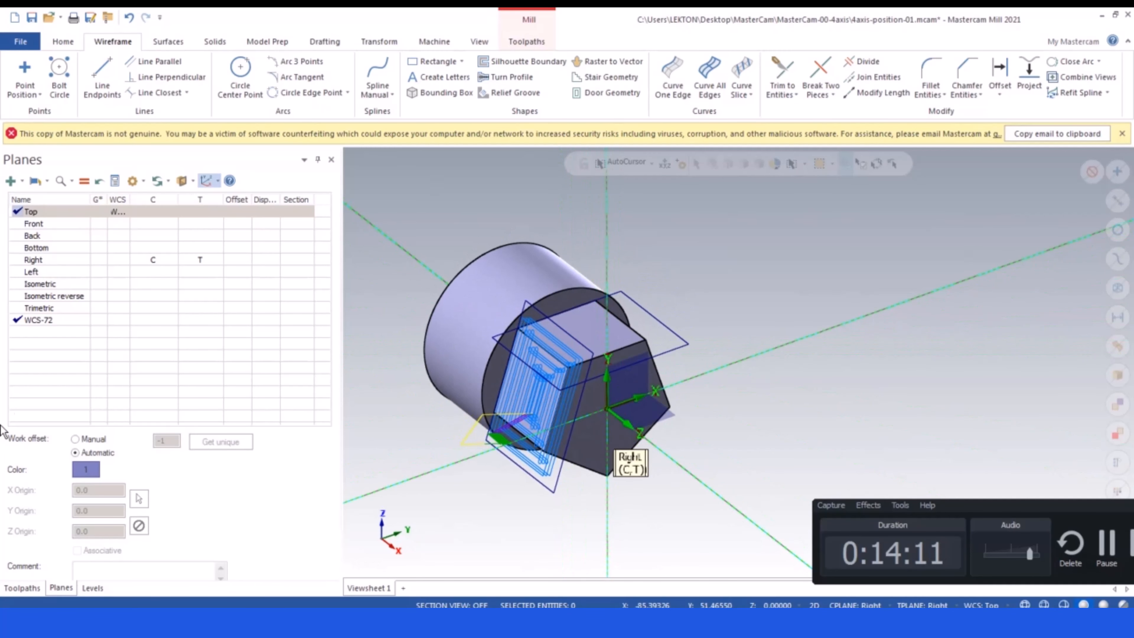
left_click(153, 211)
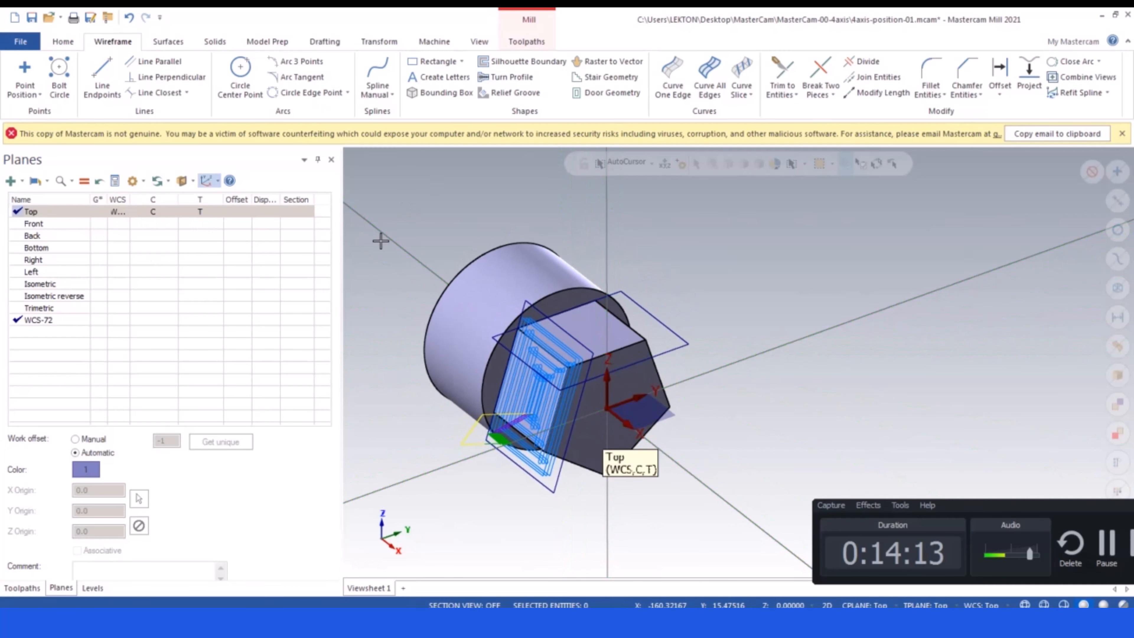
- Open the parameters of the first pocket operation in the Toolpaths manager
left_click(22, 588)
left_click(75, 264)
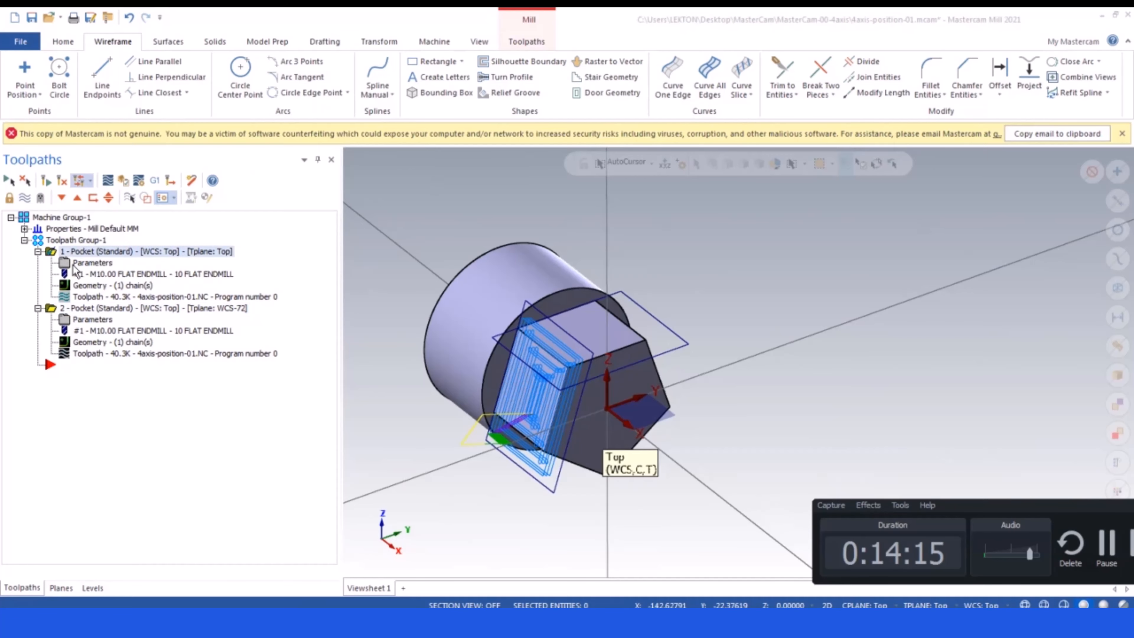
- Set the first pocket operation's linking parameters to a feed plane of 15 and a top of stock of 10
left_click(109, 270)
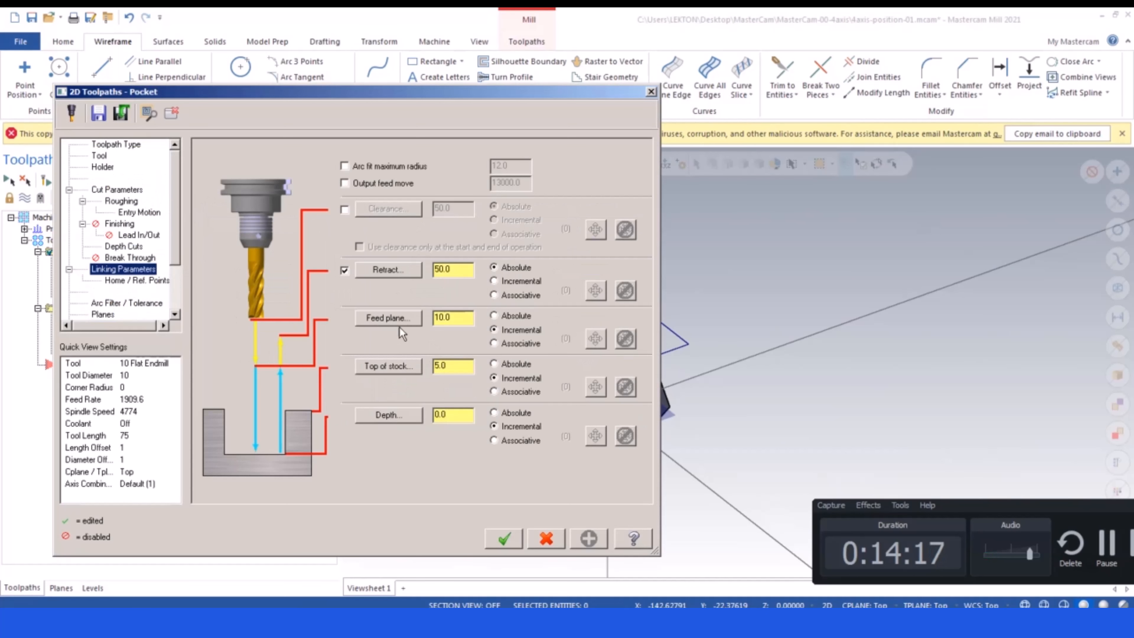
left_click_drag(460, 322, 415, 318)
type("15.0")
left_click_drag(457, 366, 406, 366)
type("10")
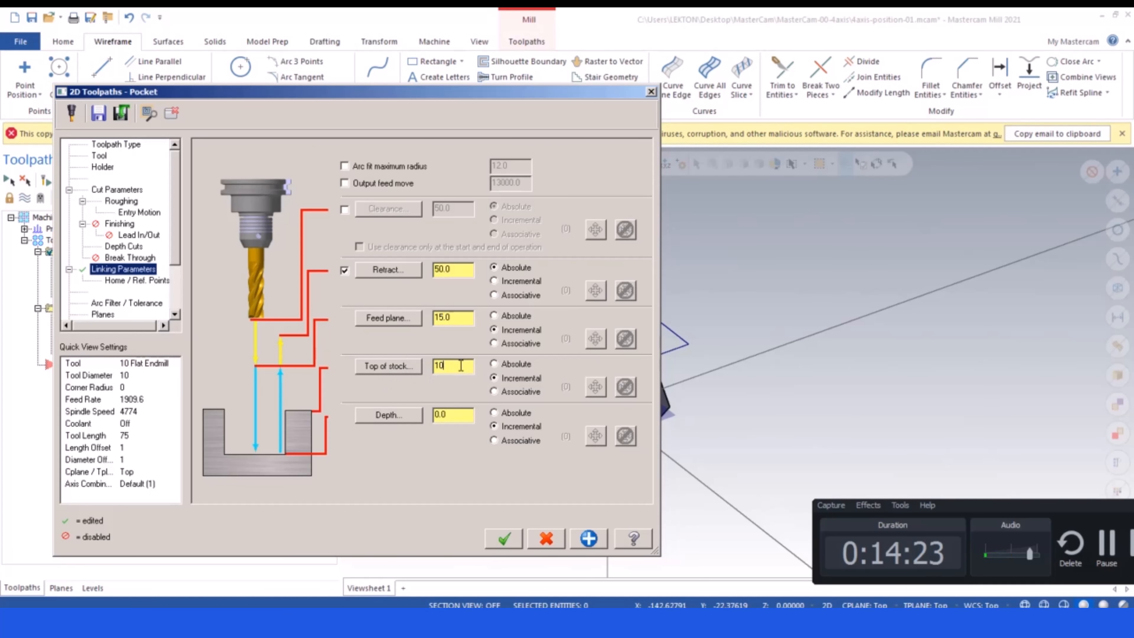
left_click(496, 534)
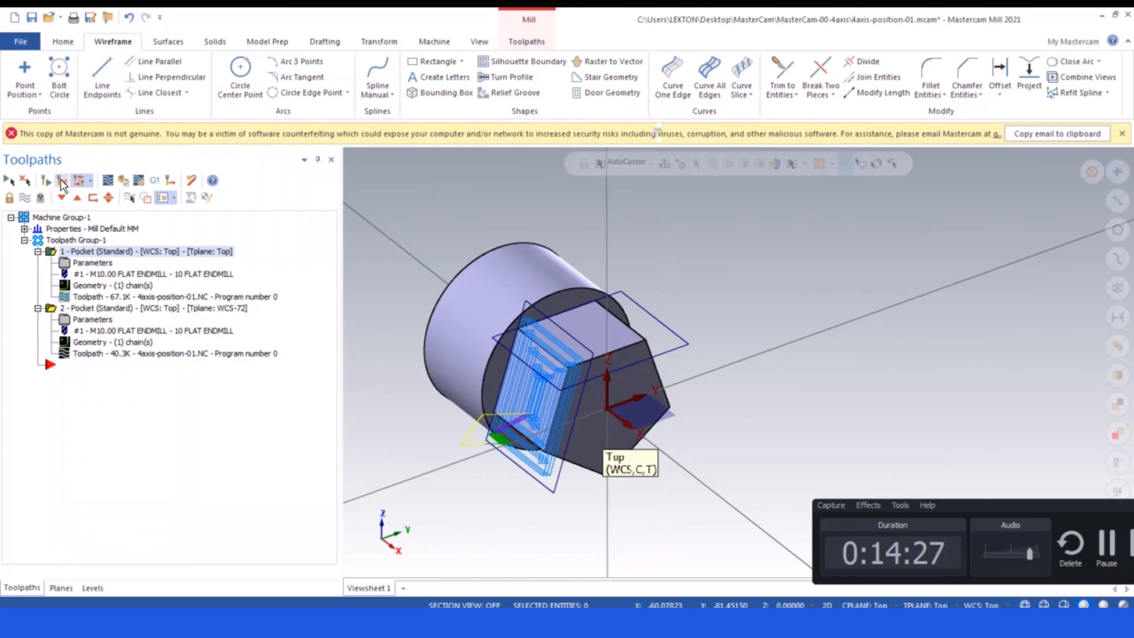
- Set the second pocket operation's linking parameters to a top of stock of 10 and a feed plane of 15
left_click(65, 319)
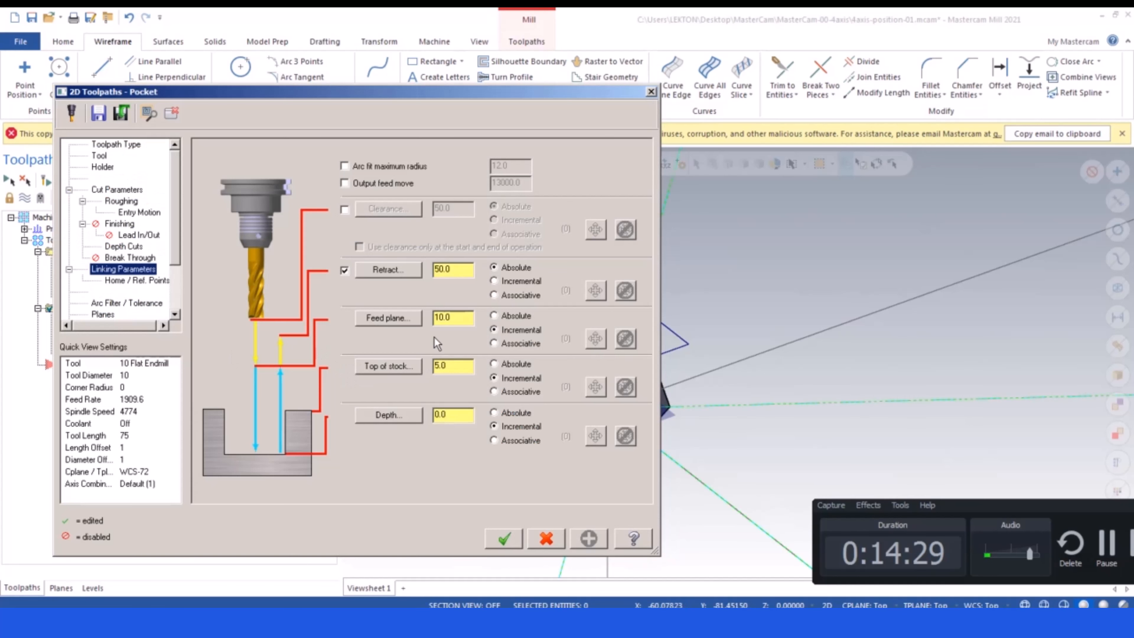
left_click_drag(455, 365, 396, 371)
type("10")
left_click_drag(460, 322, 432, 317)
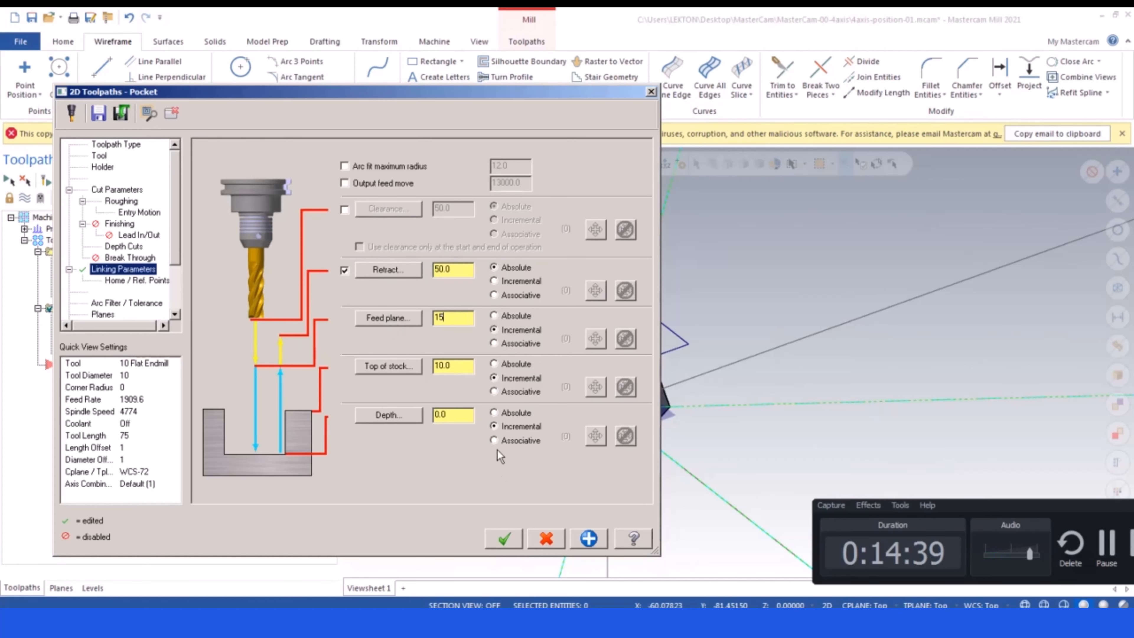
left_click(504, 538)
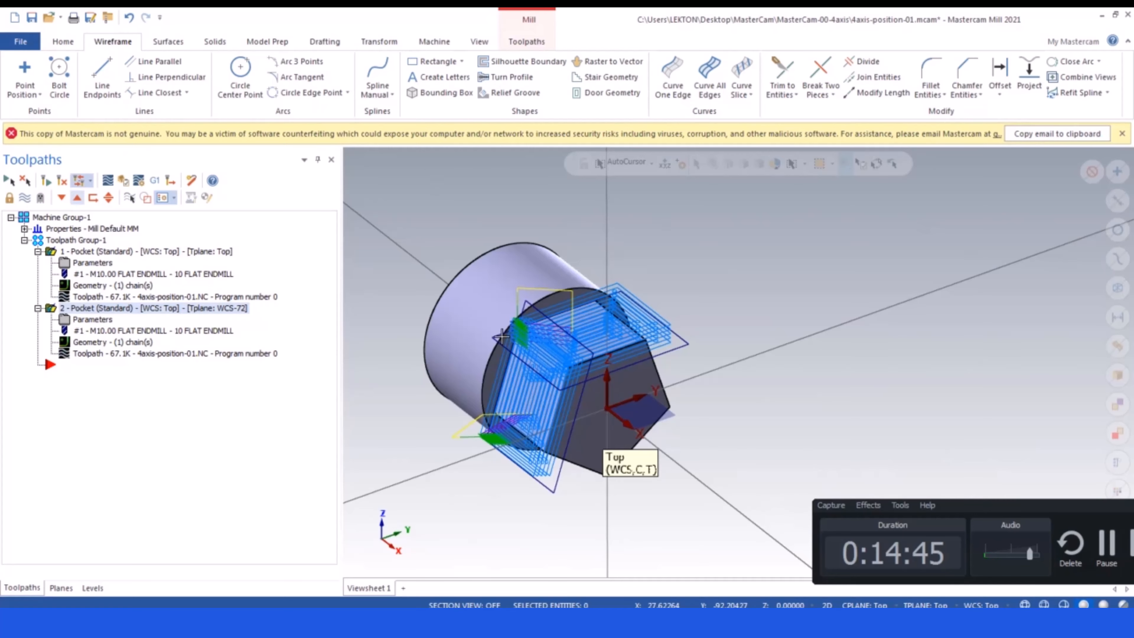
- Select all operations and examine both pocket toolpaths on the part, switching their display off and on
scroll(584, 375, "down", 2)
mouse_move(517, 395)
middle_mouse_down()
mouse_move(471, 348)
mouse_move(450, 349)
mouse_move(530, 408)
mouse_move(547, 380)
mouse_move(525, 393)
middle_mouse_up()
left_click(9, 181)
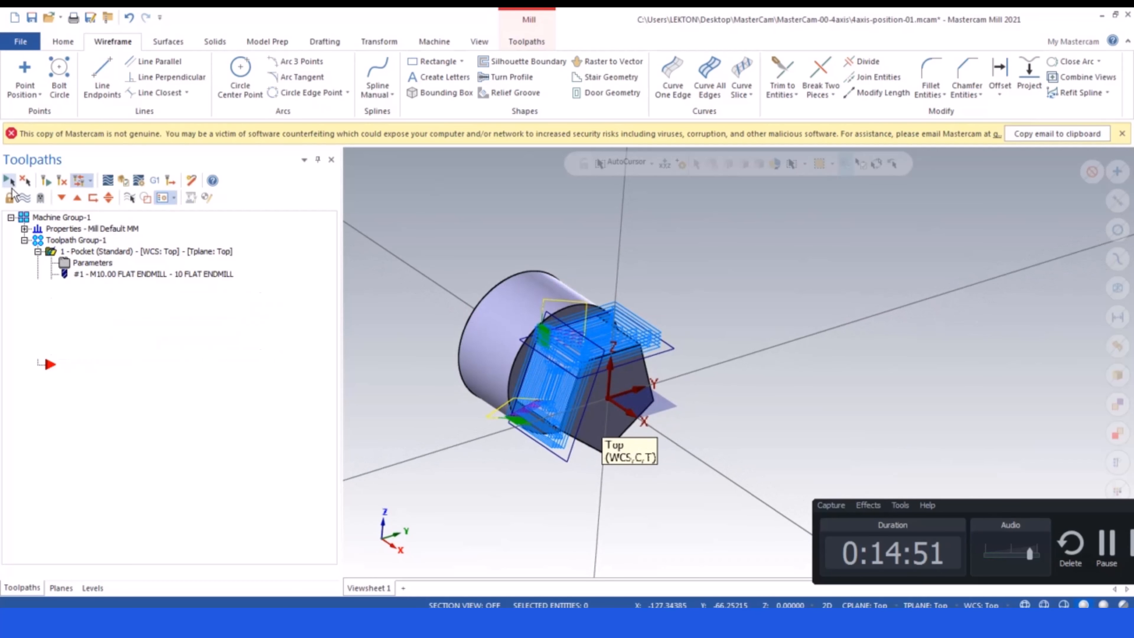
left_click(24, 198)
left_click(24, 198)
left_click(25, 198)
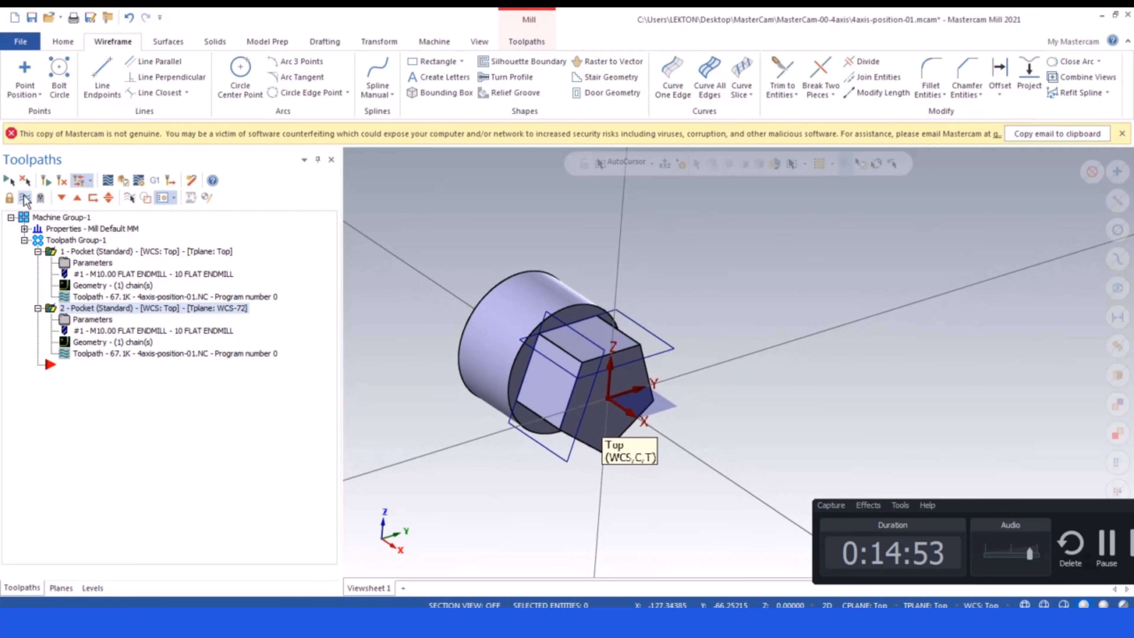
left_click(25, 197)
left_click(24, 197)
left_click(25, 198)
scroll(533, 273, "down", 2)
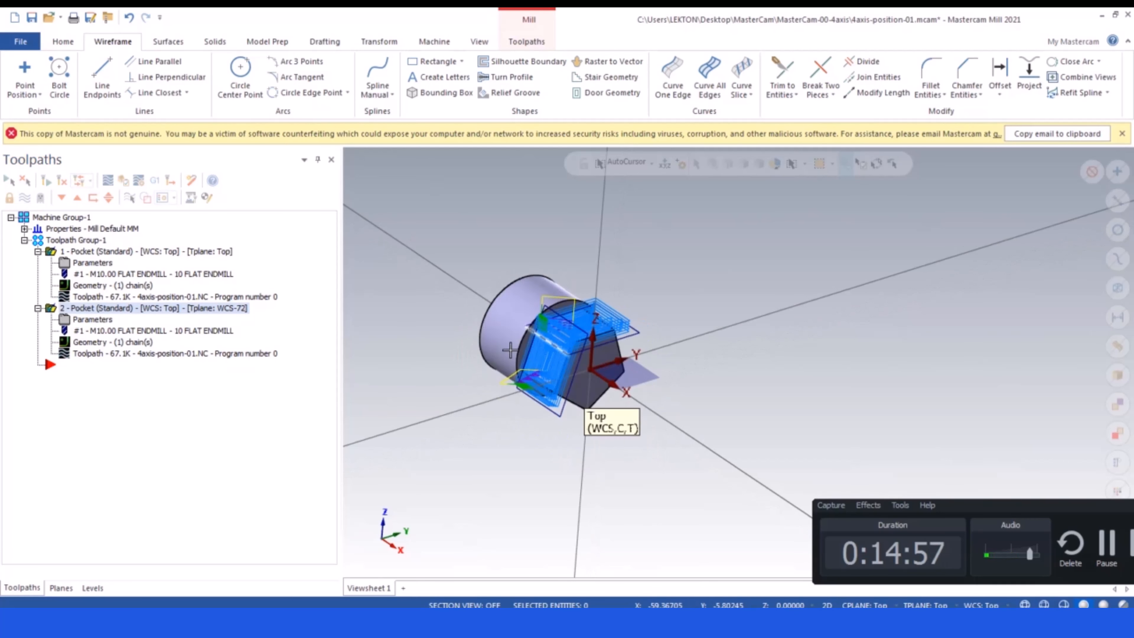
scroll(504, 340, "up", 3)
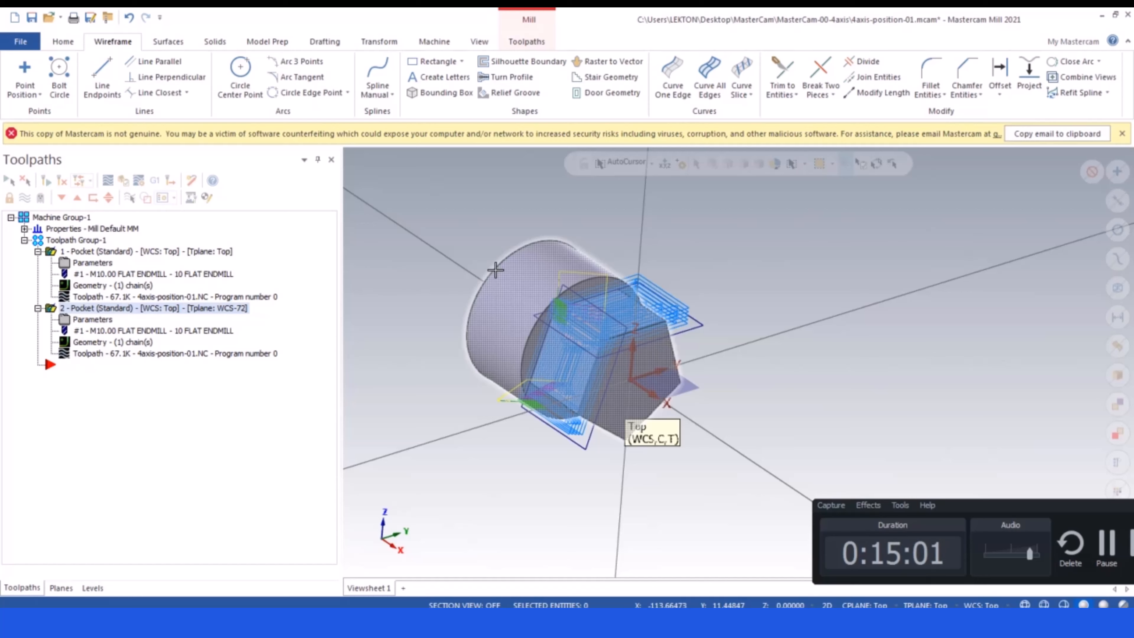
middle_click_drag(497, 269, 648, 361)
- Hide the toolpaths of the selected operations and save the file
left_click(24, 199)
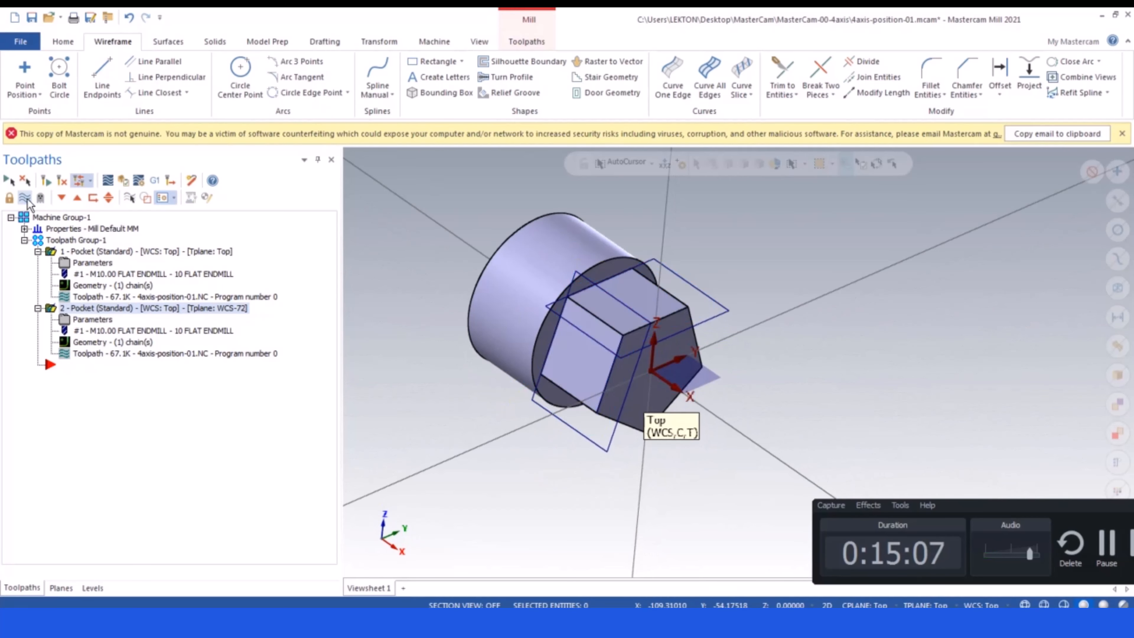
left_click(31, 17)
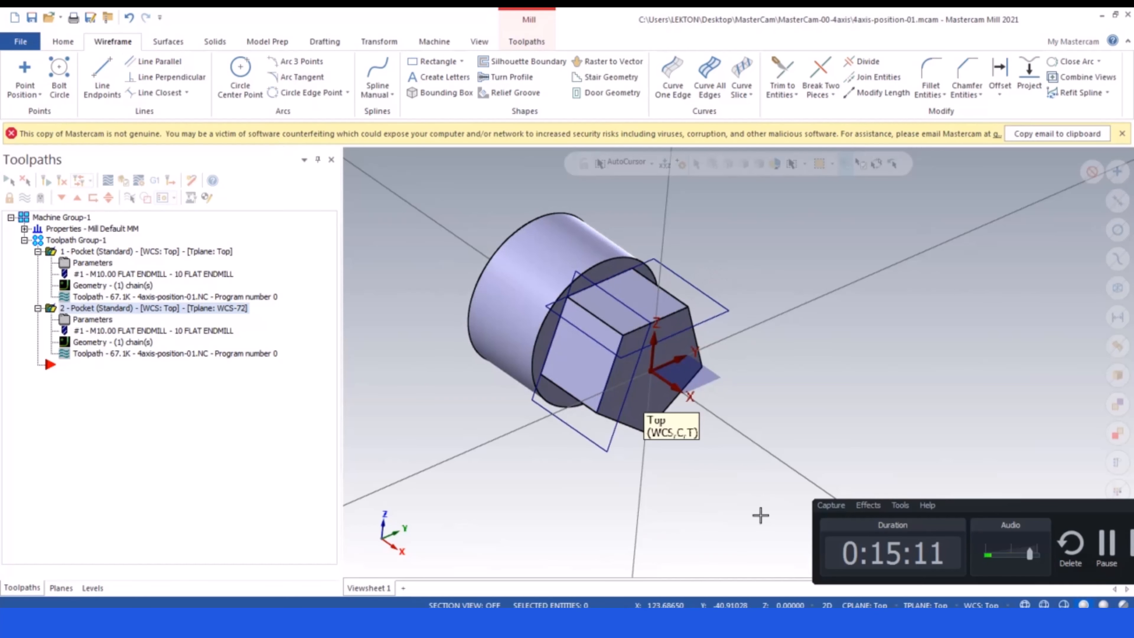
- Set the construction and tool planes to Right
left_click(864, 605)
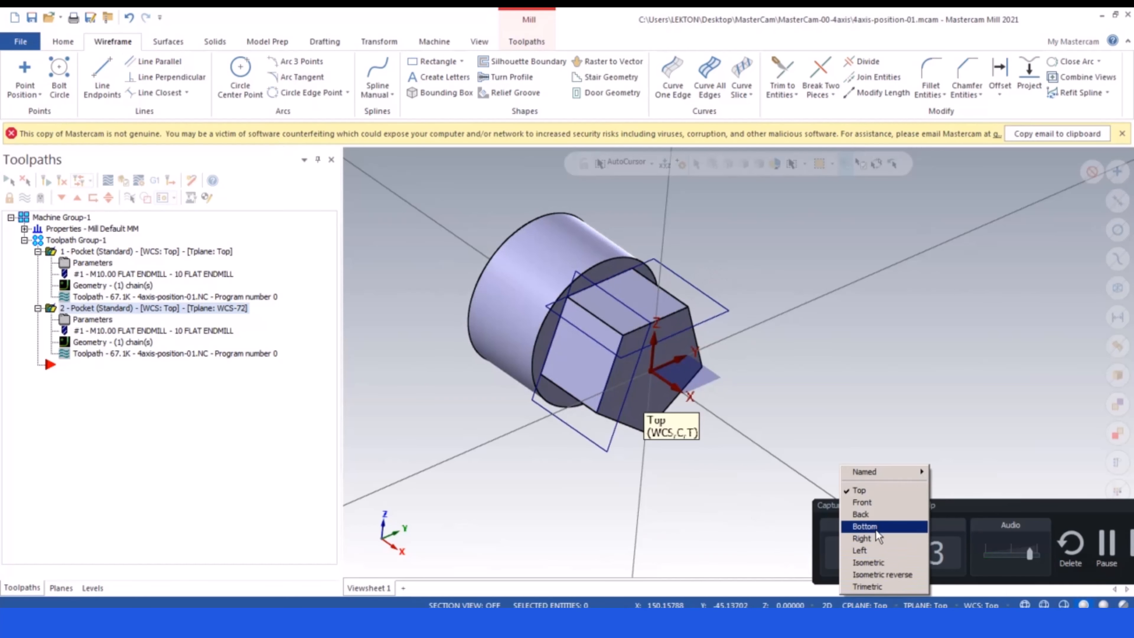
left_click(864, 538)
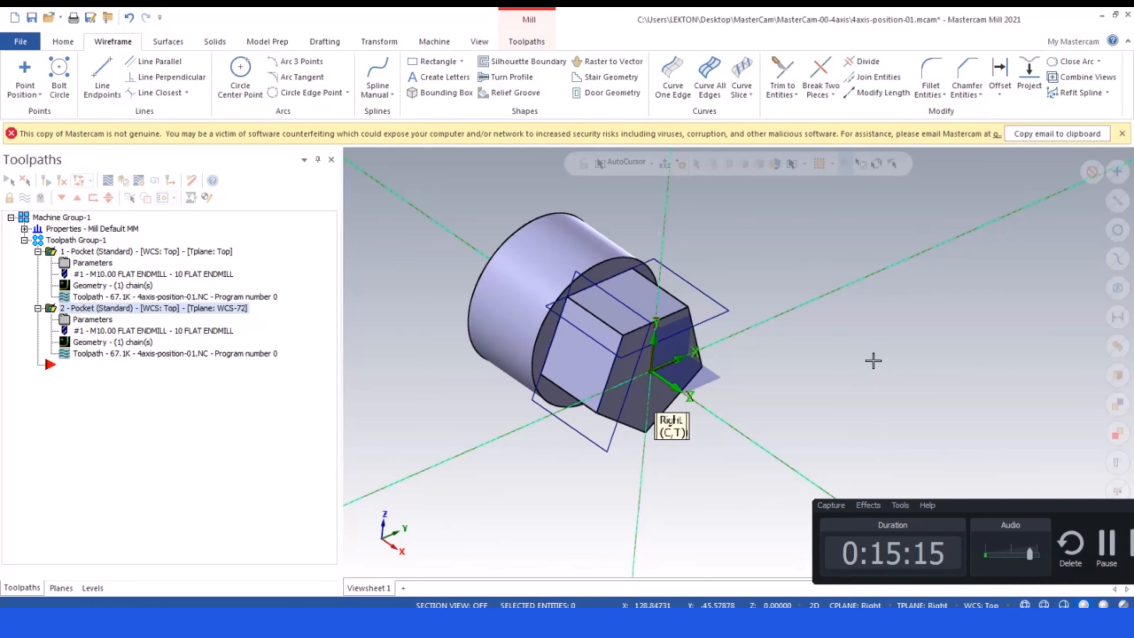
scroll(873, 360, "up", 2)
- Rotate one copy of the four-line rectangle around the part's upper flat by -72° about the origin
left_click(380, 44)
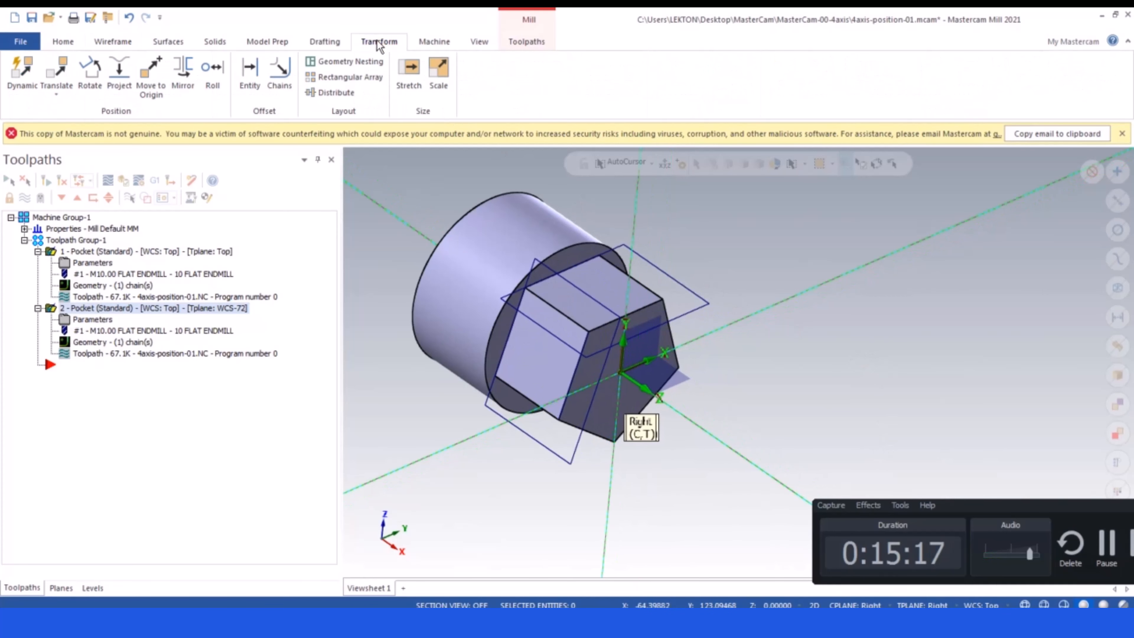
left_click(607, 251)
left_click(636, 252)
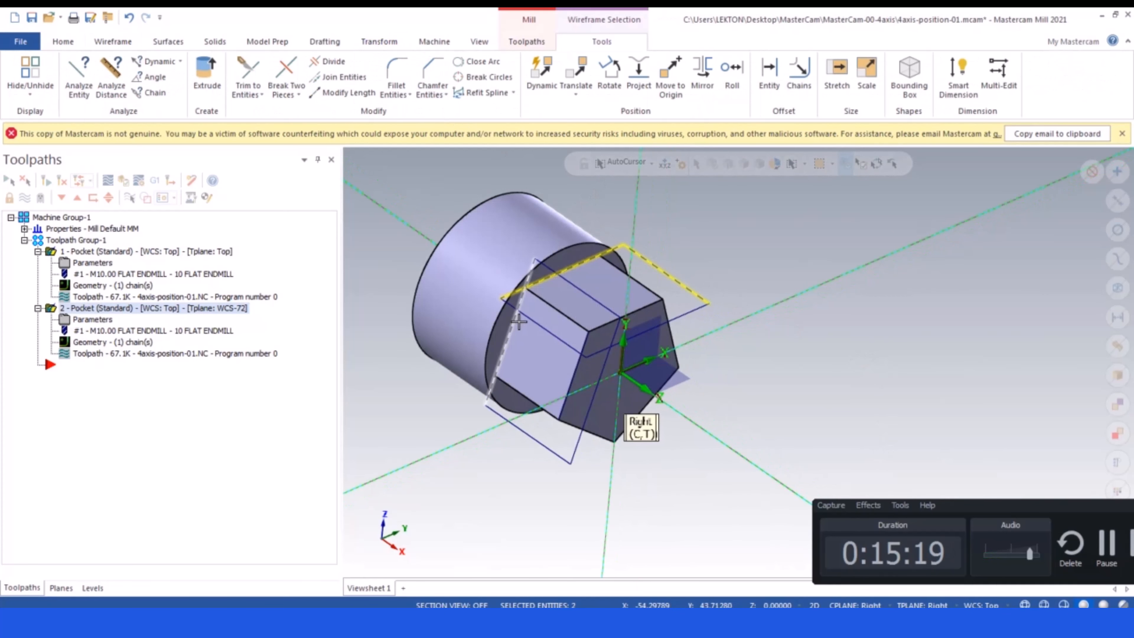
left_click(507, 351)
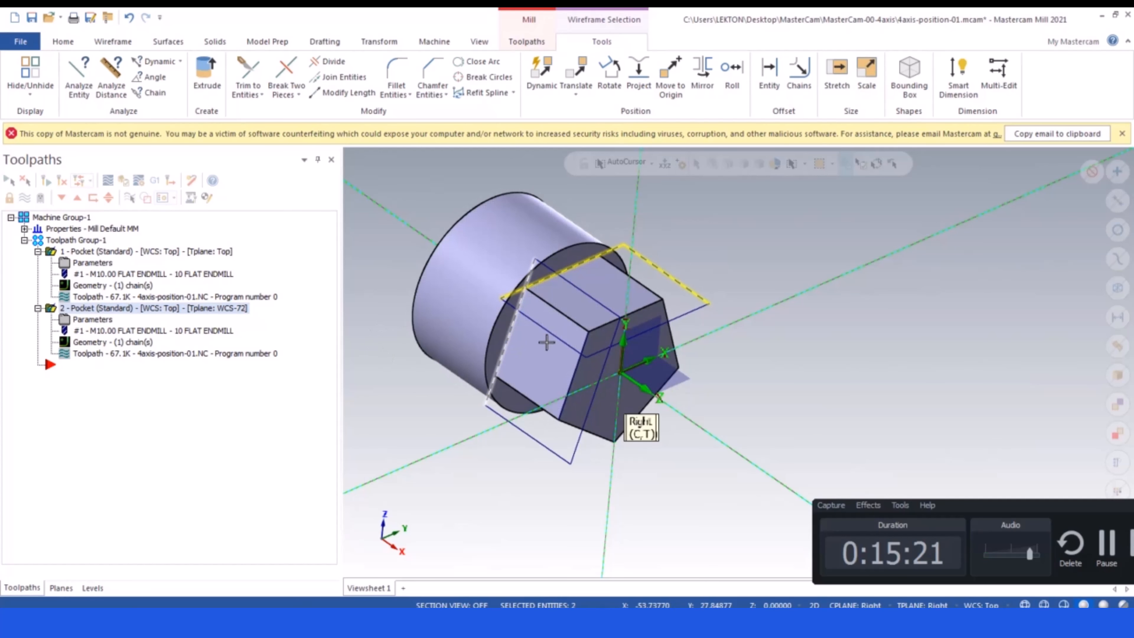
left_click(684, 314)
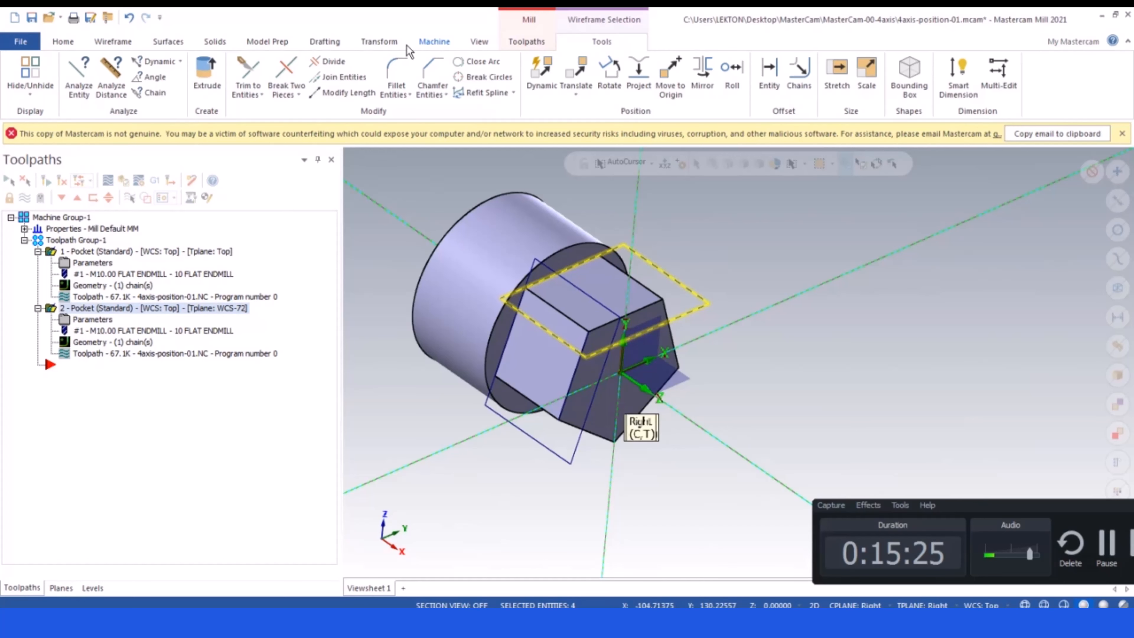
left_click(383, 42)
left_click(90, 71)
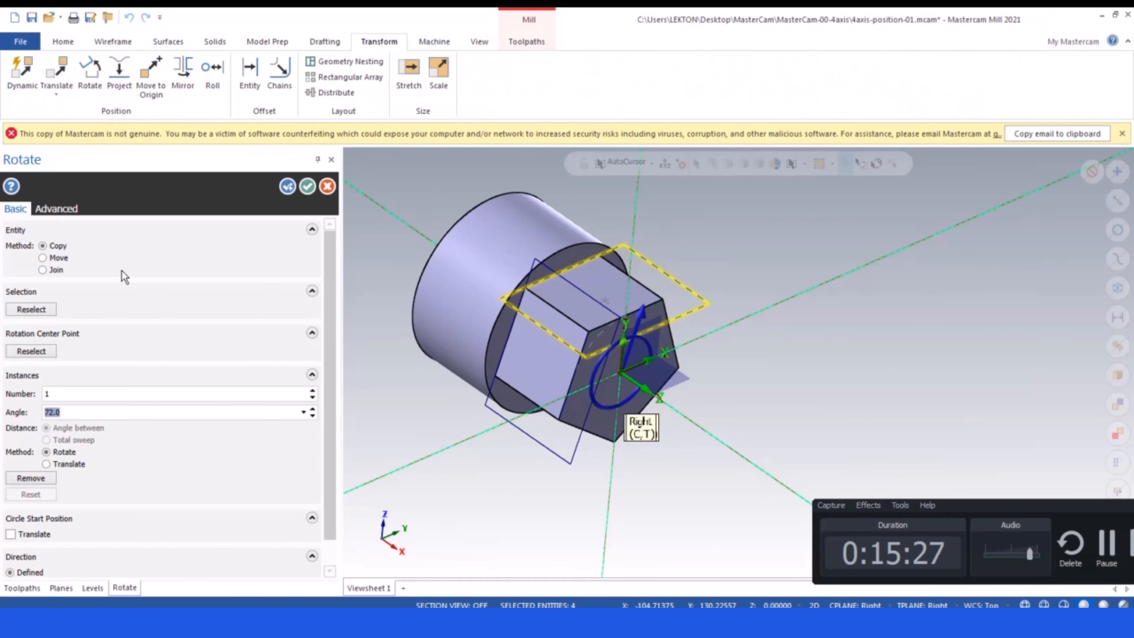
type("-72")
key("Return")
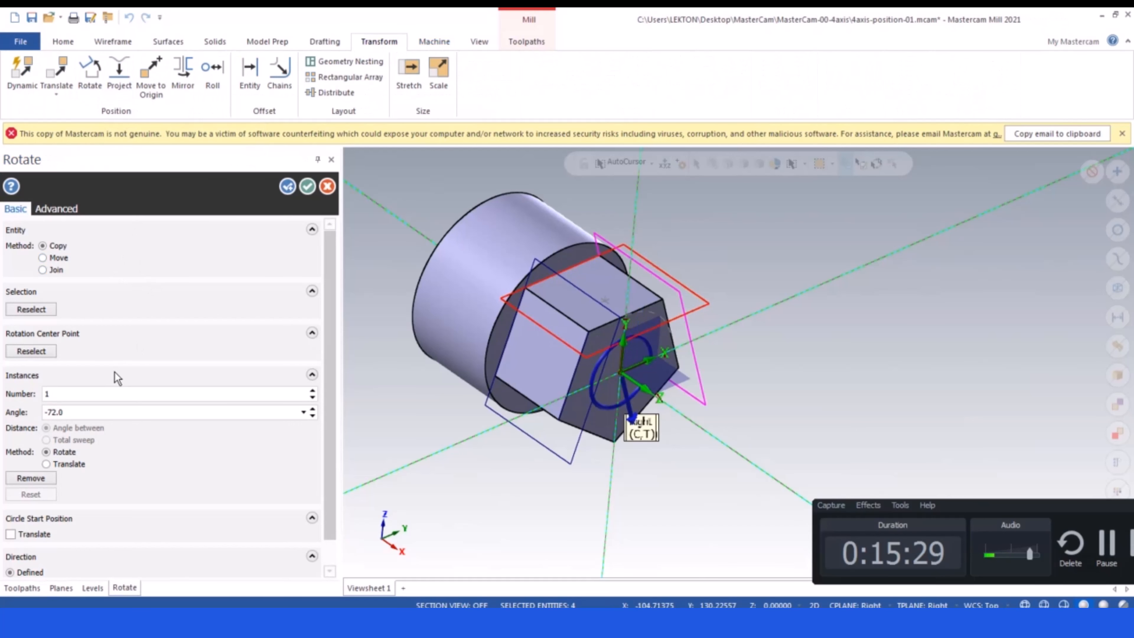
left_click(307, 186)
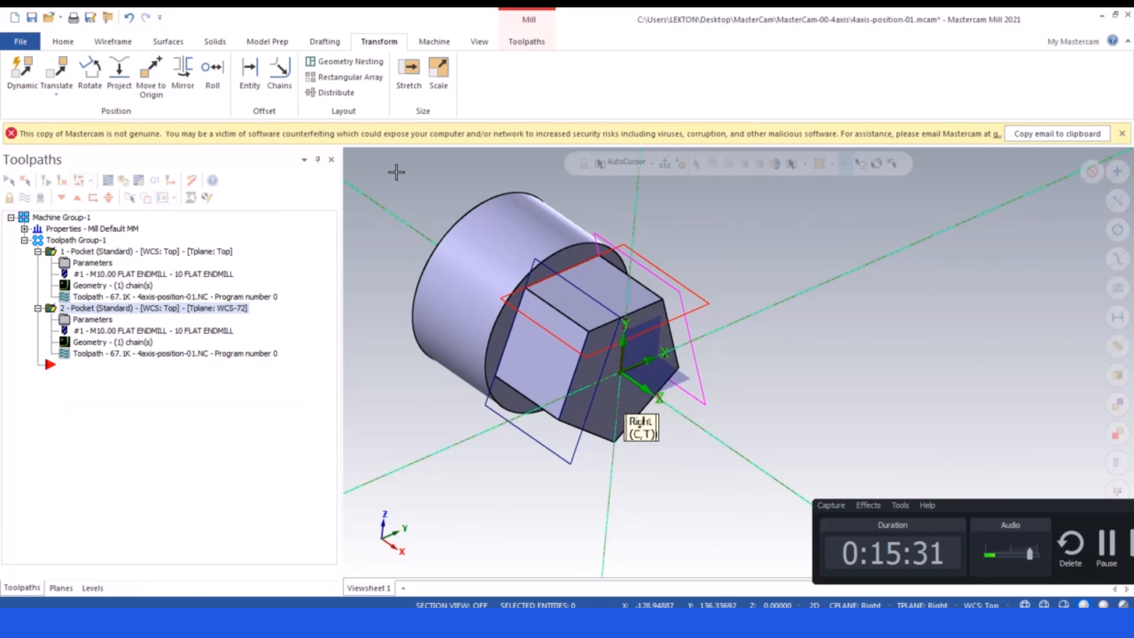
- Clear the transform colors from the rectangles and set the construction and tool planes to Top
right_click(404, 161)
left_click(447, 174)
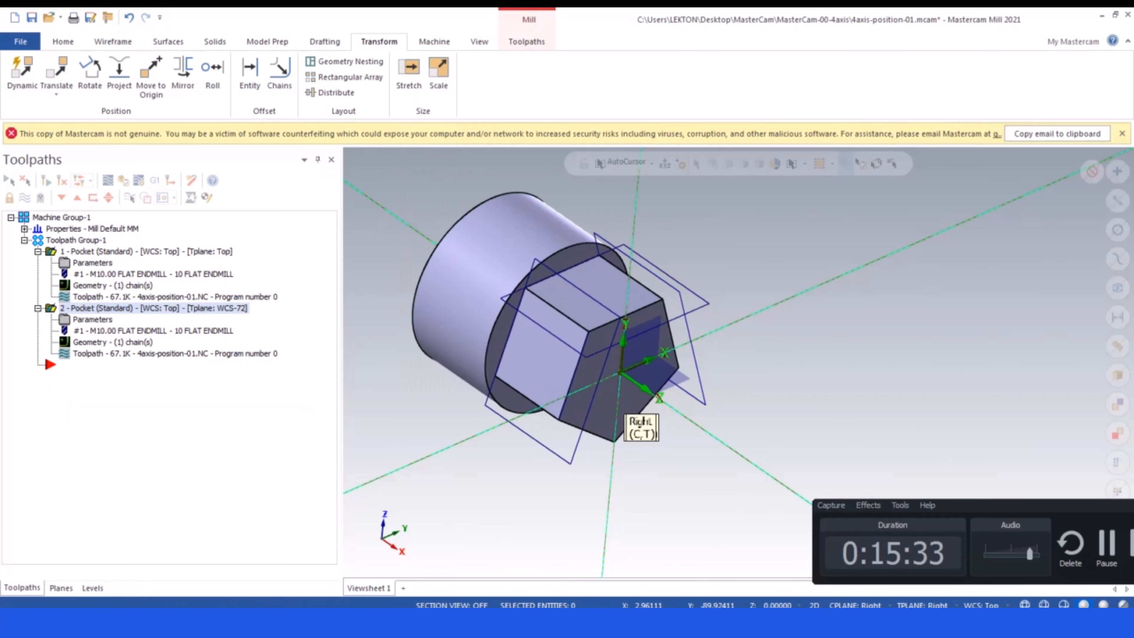
left_click(855, 605)
left_click(853, 494)
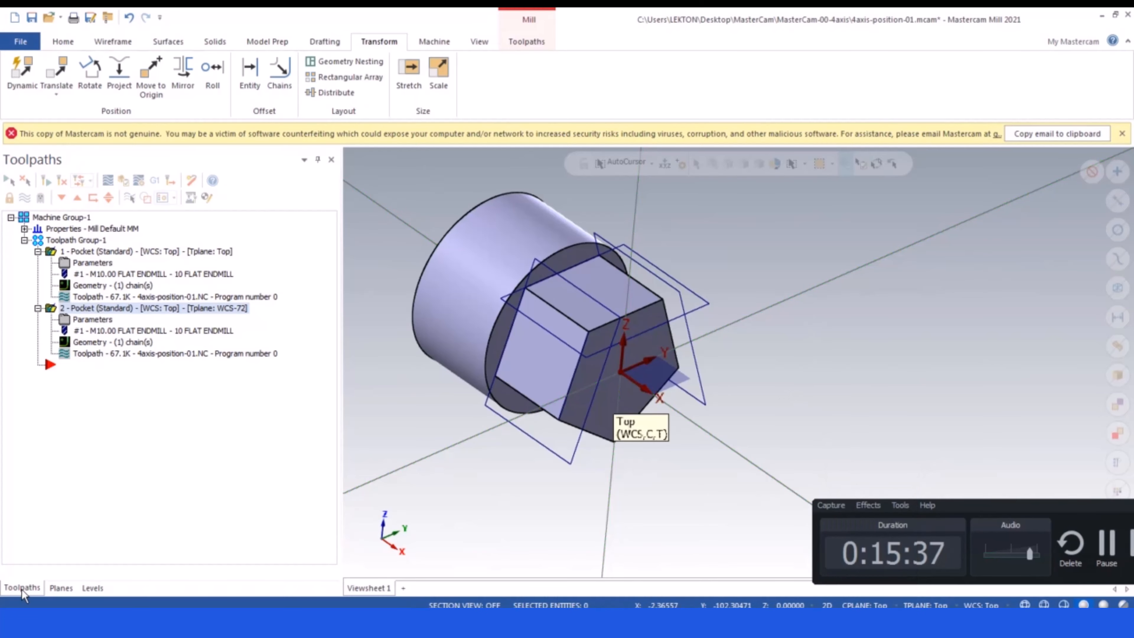
- Duplicate the Top plane in the list of planes
left_click(56, 589)
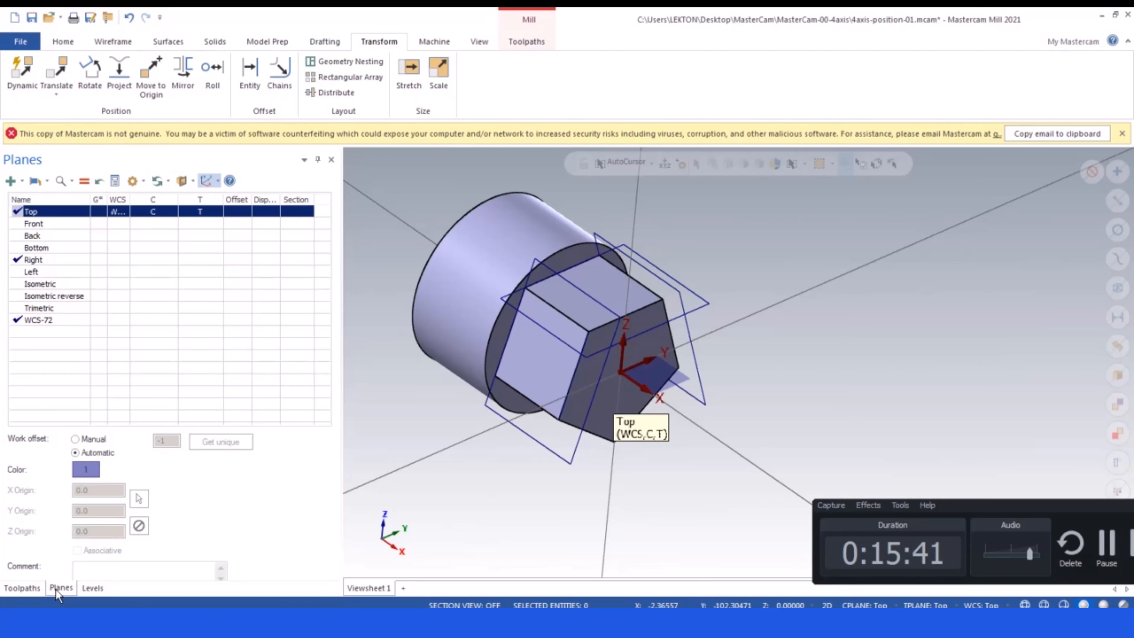
left_click(25, 589)
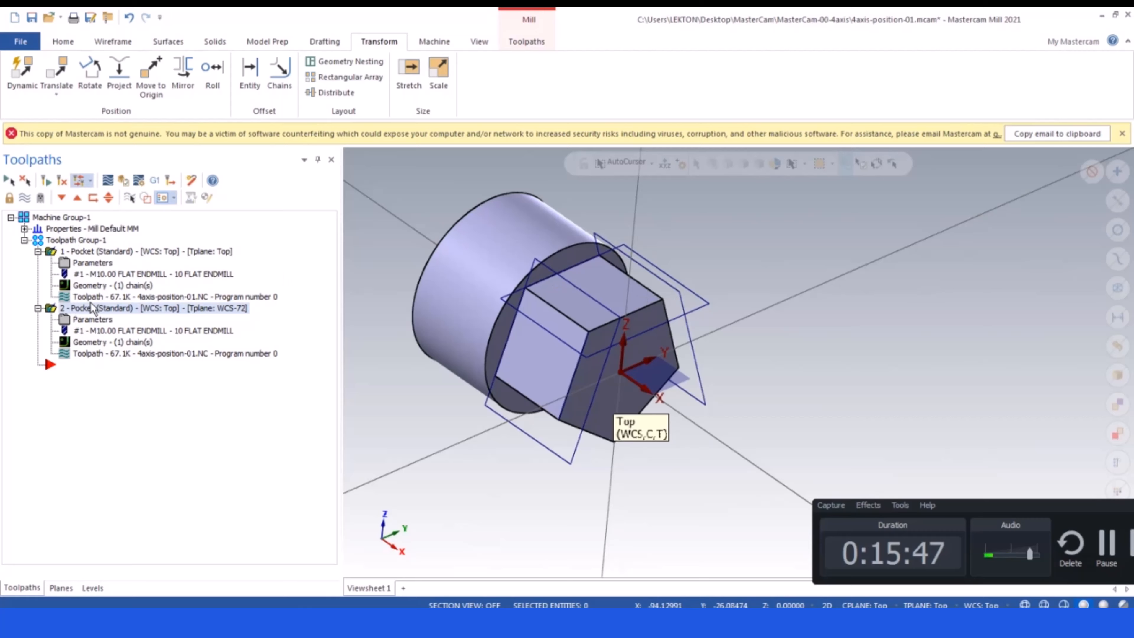
left_click(60, 588)
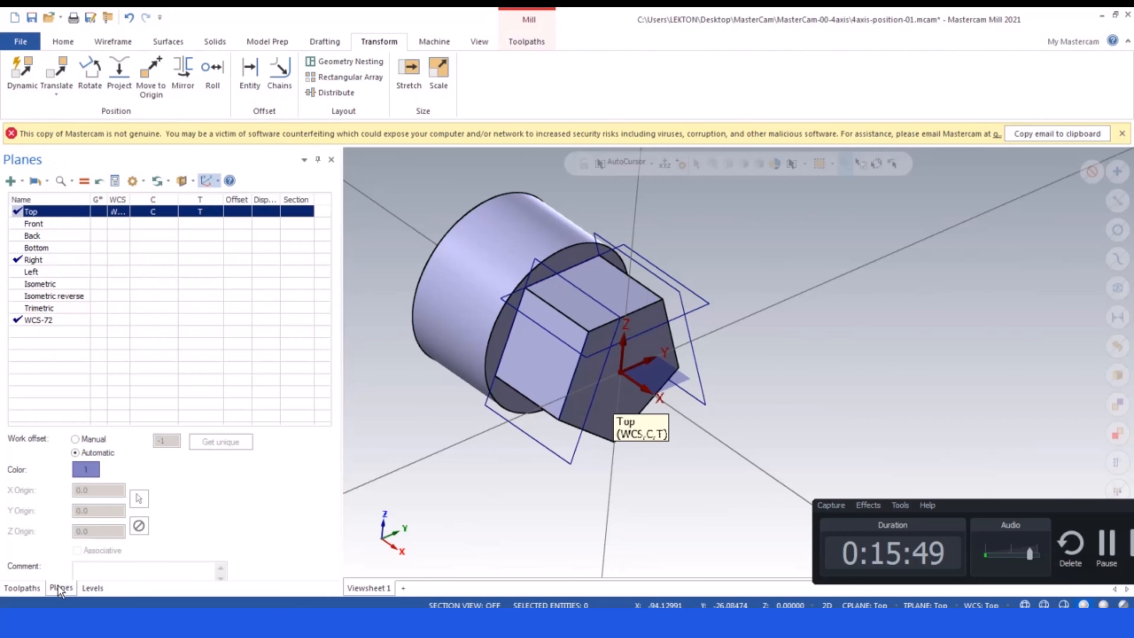
right_click(36, 211)
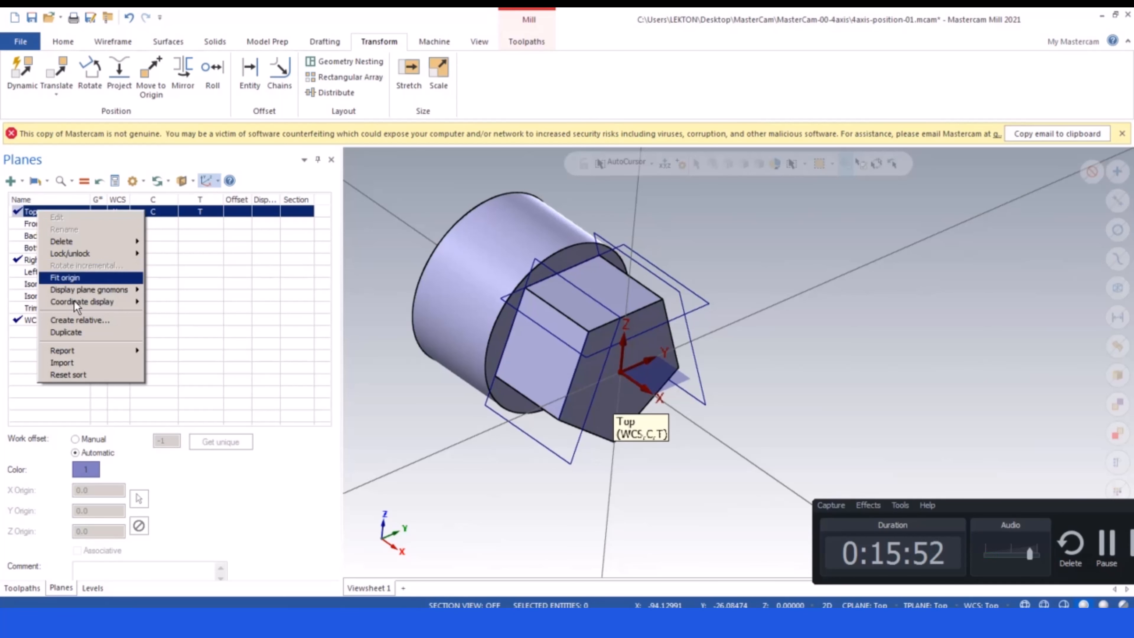
left_click(75, 333)
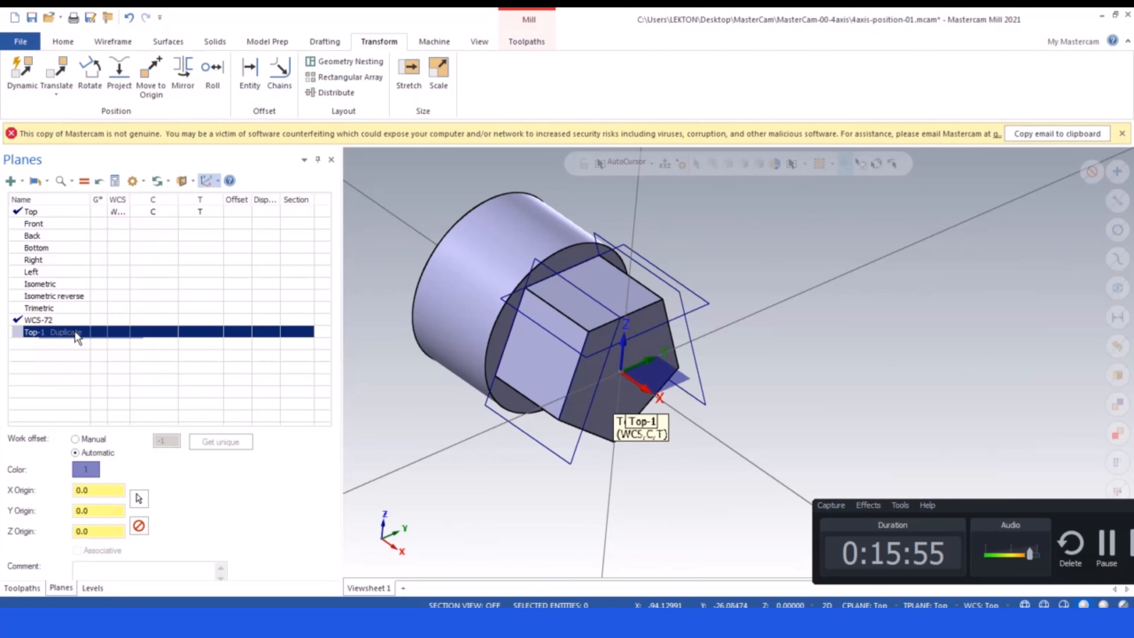
- Rename the duplicated plane as WCS-1
right_click(48, 329)
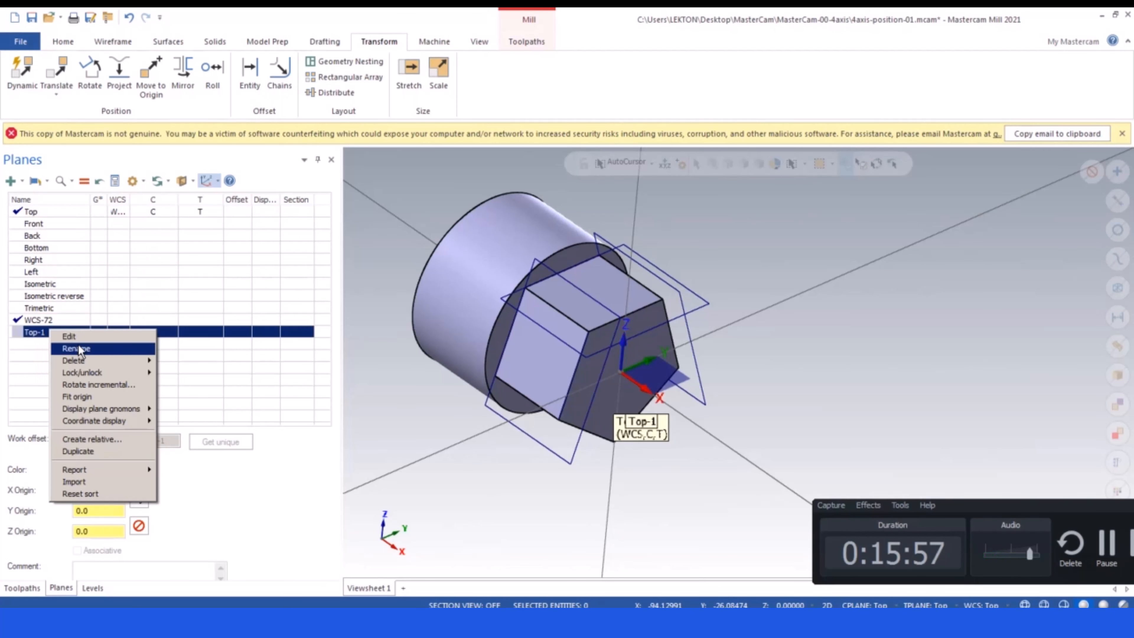
left_click(81, 346)
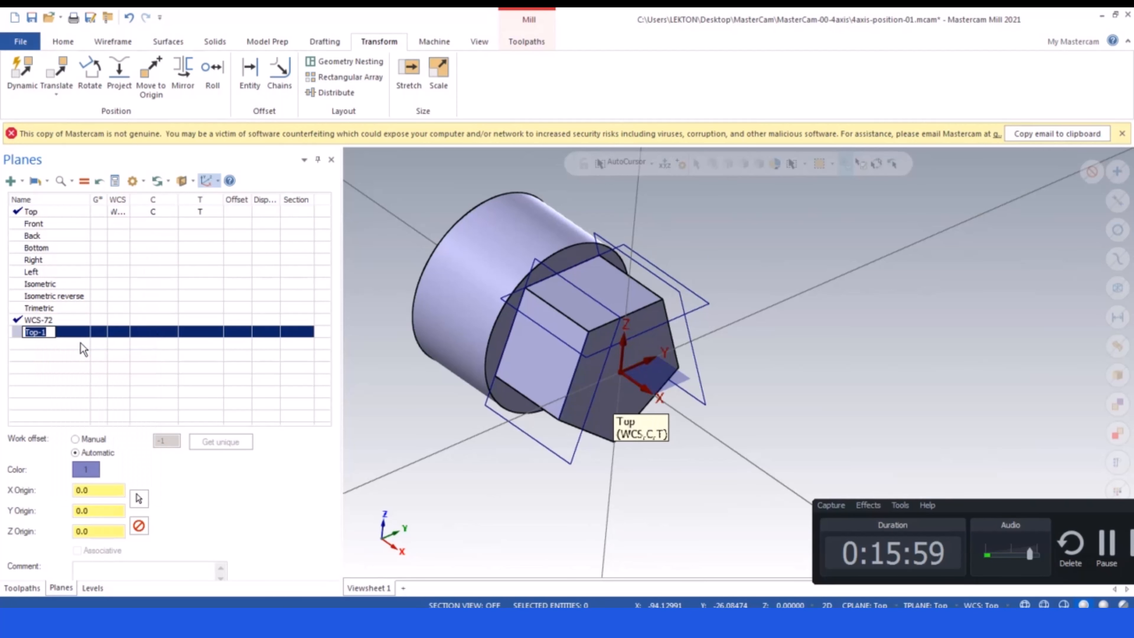
type("WCS")
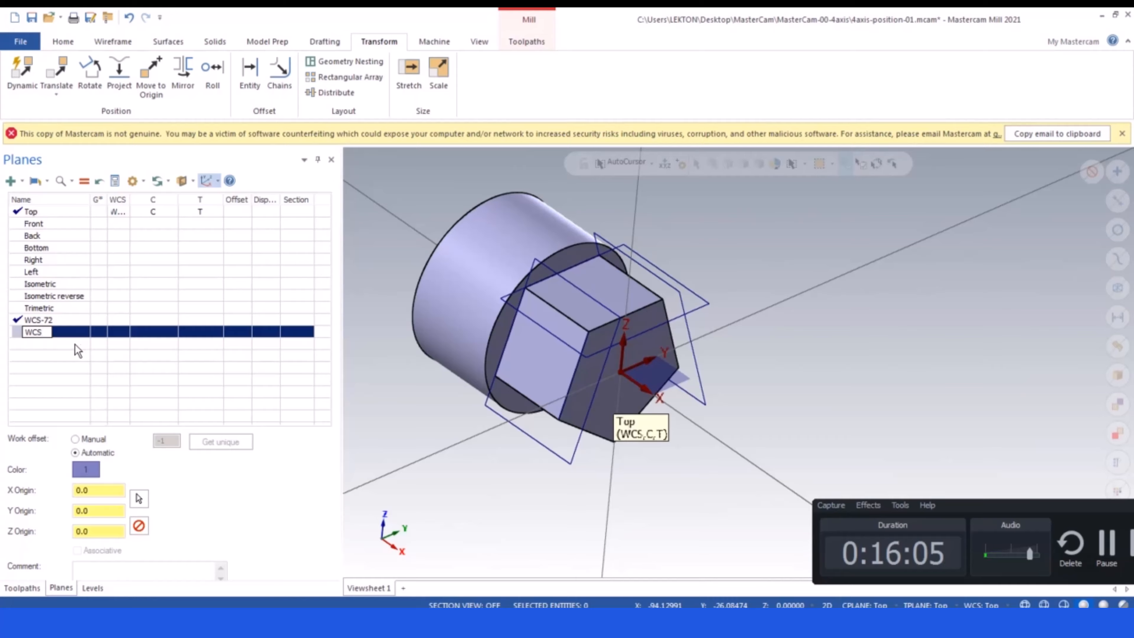
- Switch to Calculator, compute 360 - 72, and minimize it
key("super")
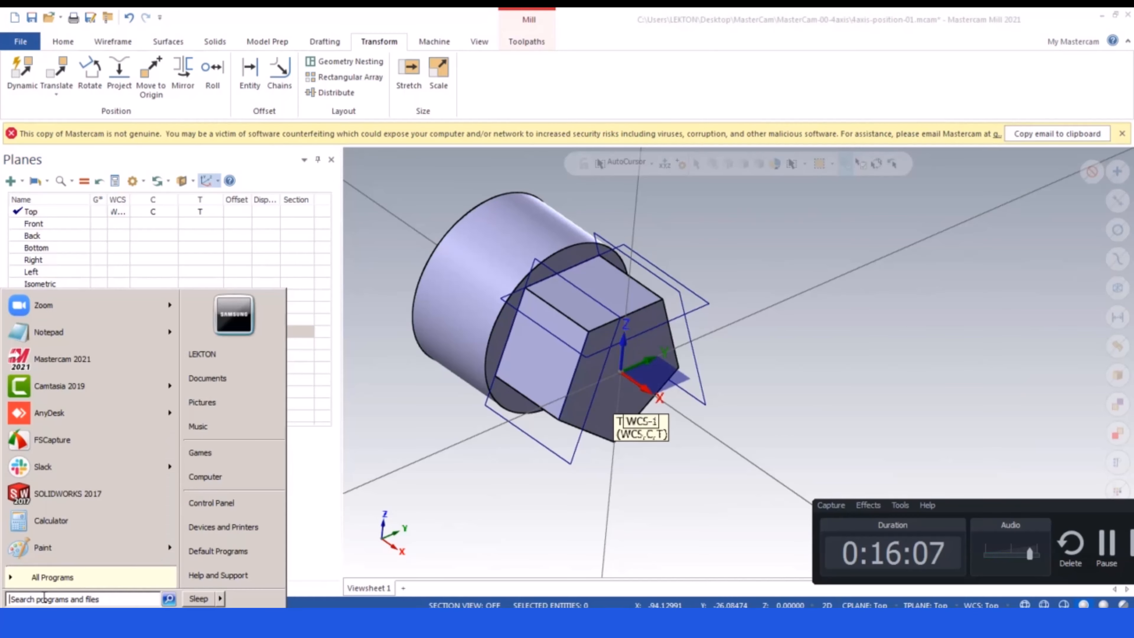
left_click(53, 520)
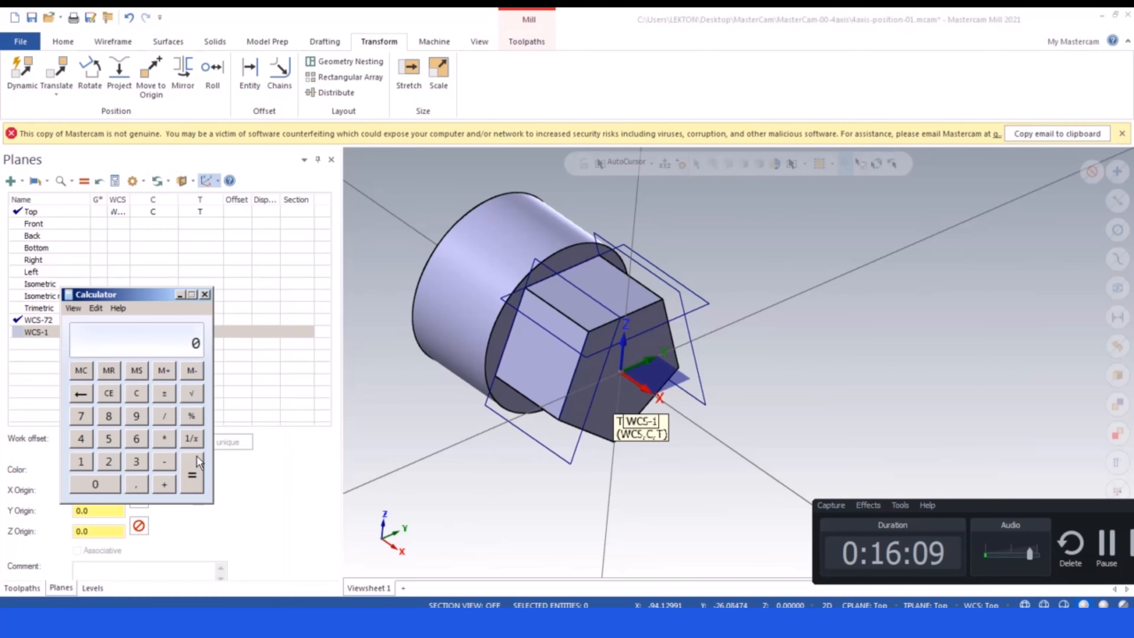
type("360-")
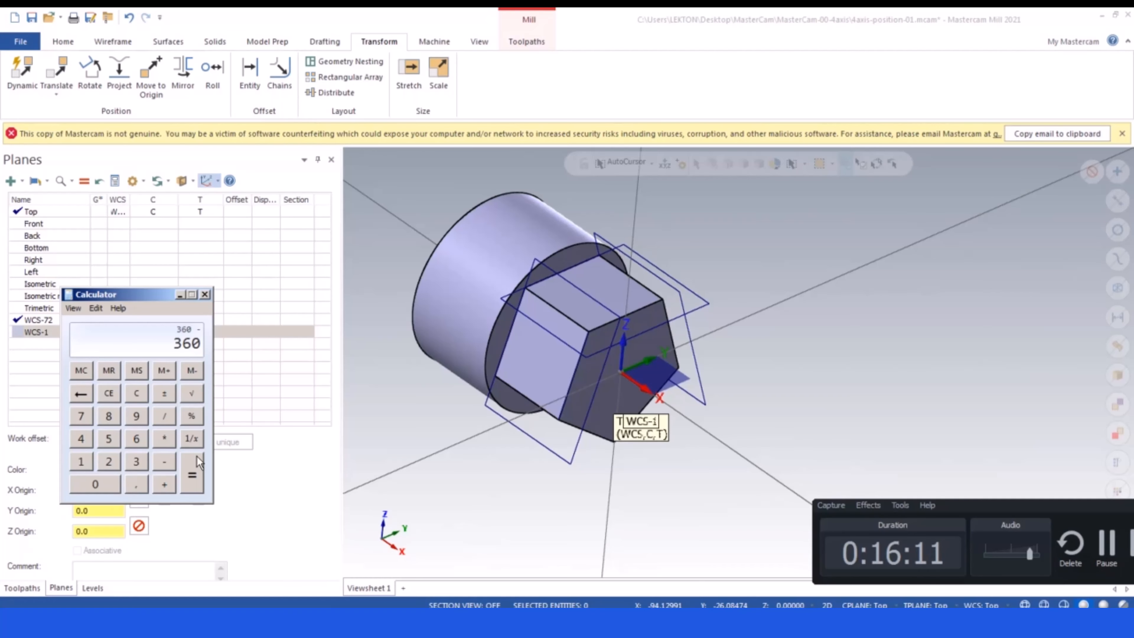
type("72=")
left_click(178, 295)
- Rename the WCS-1 plane as WCS-288
left_click(53, 331)
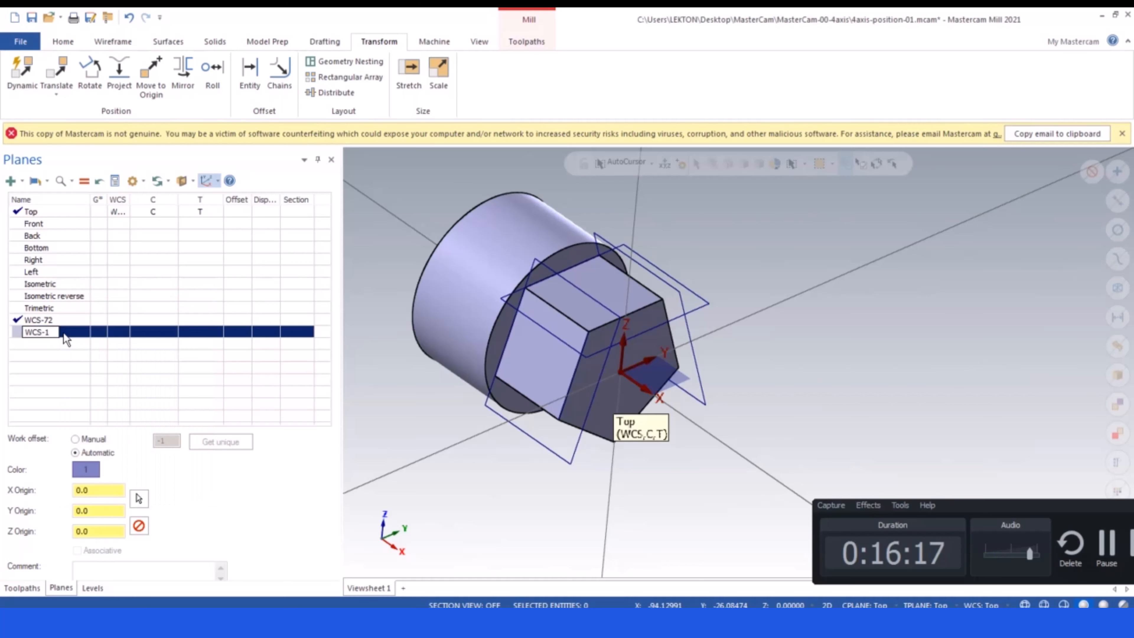
type("288")
key("Return")
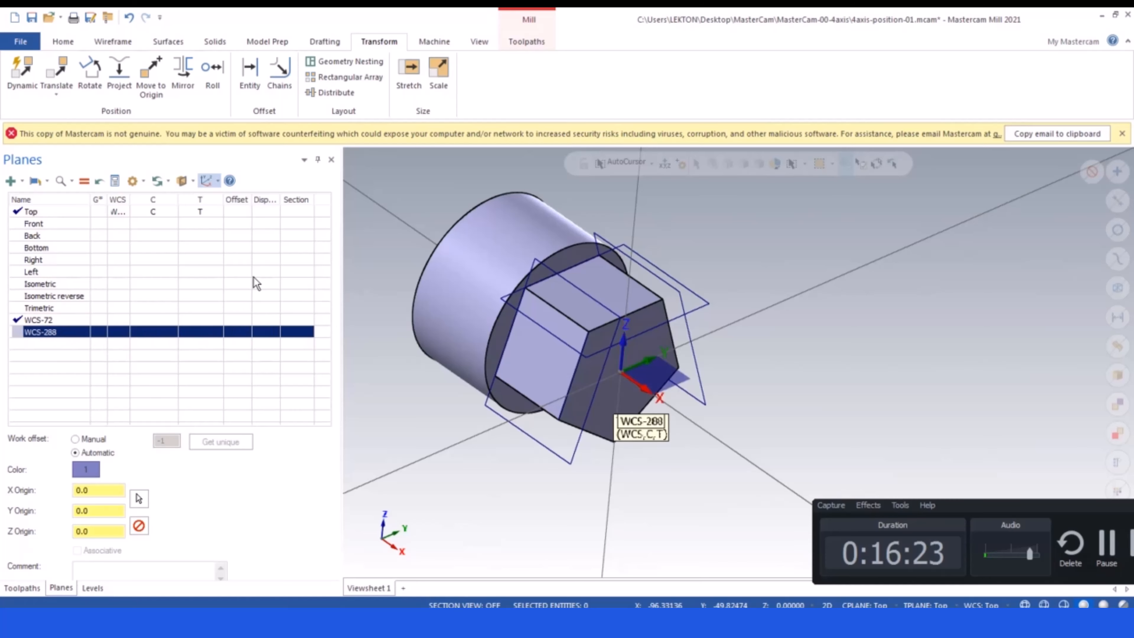
left_click(22, 588)
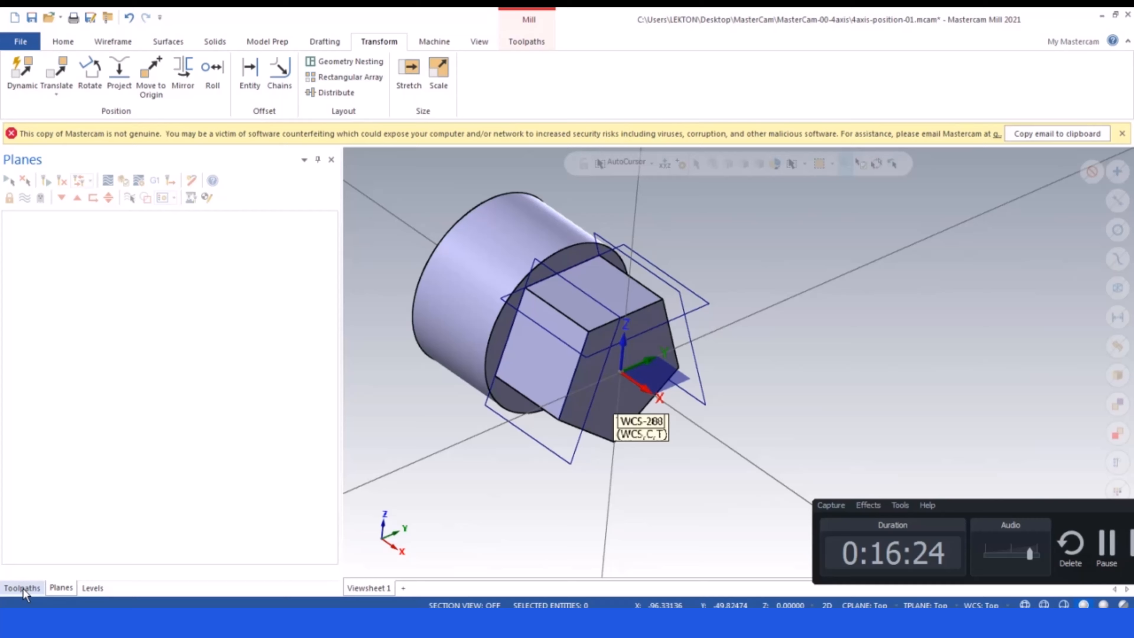
left_click(62, 588)
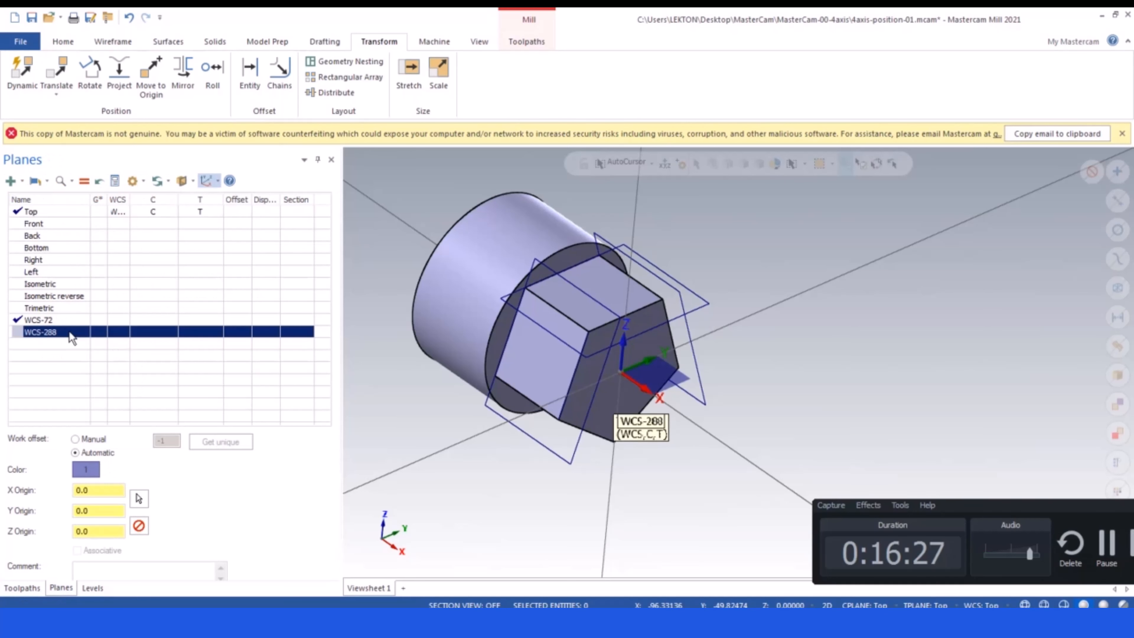
- Rotate the WCS-288 plane incrementally by -72 degrees about X
left_click(62, 322)
left_click(62, 333)
right_click(62, 333)
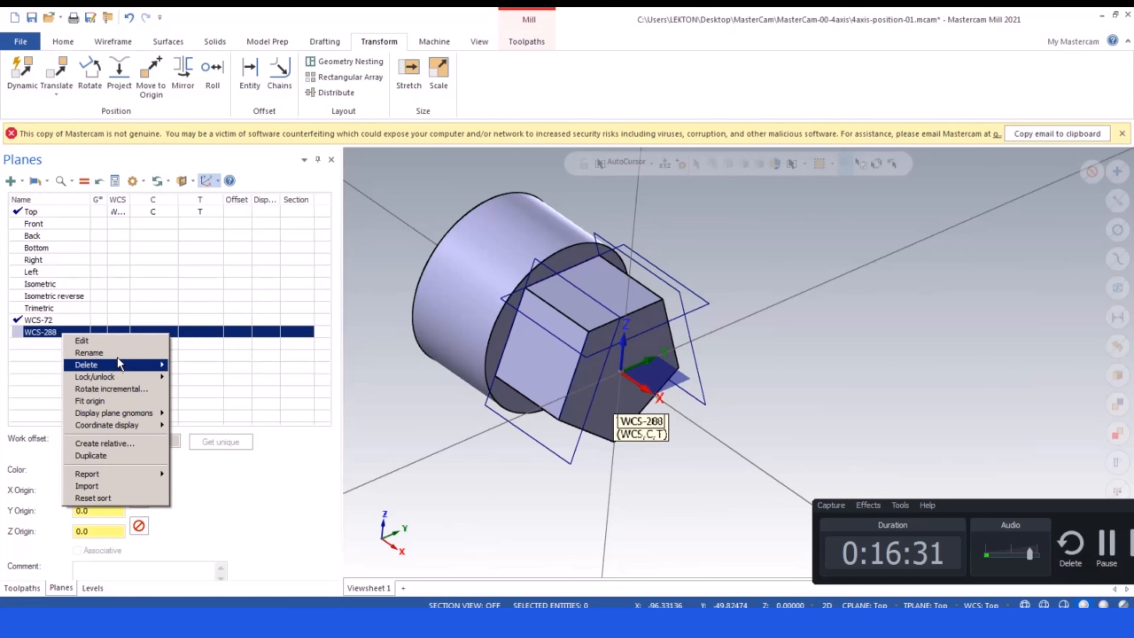
left_click(113, 388)
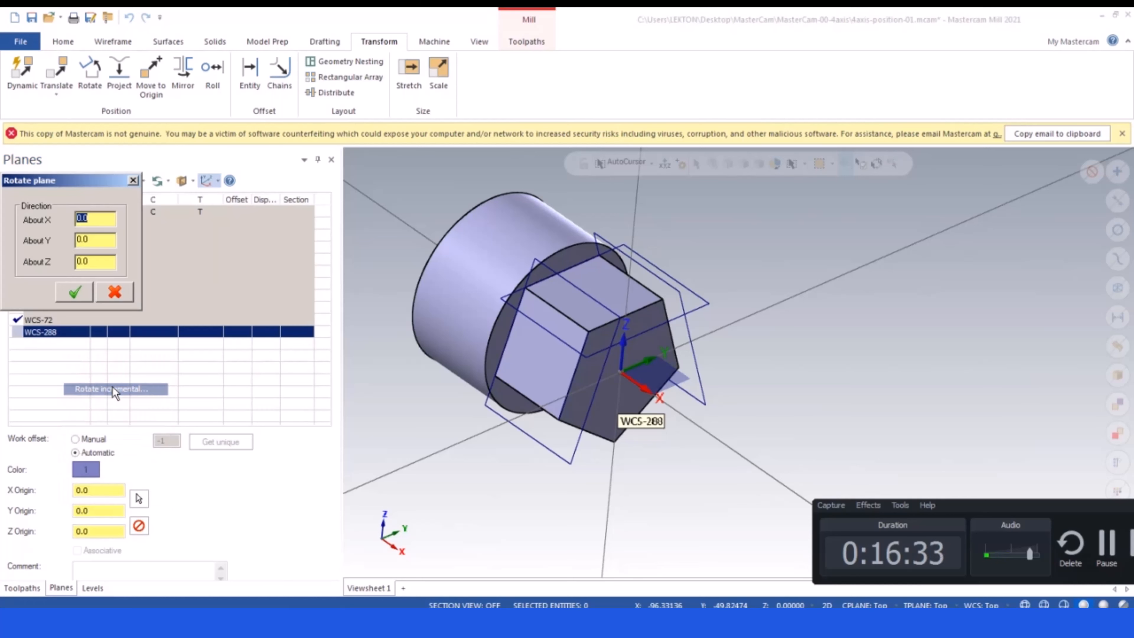
type("-72")
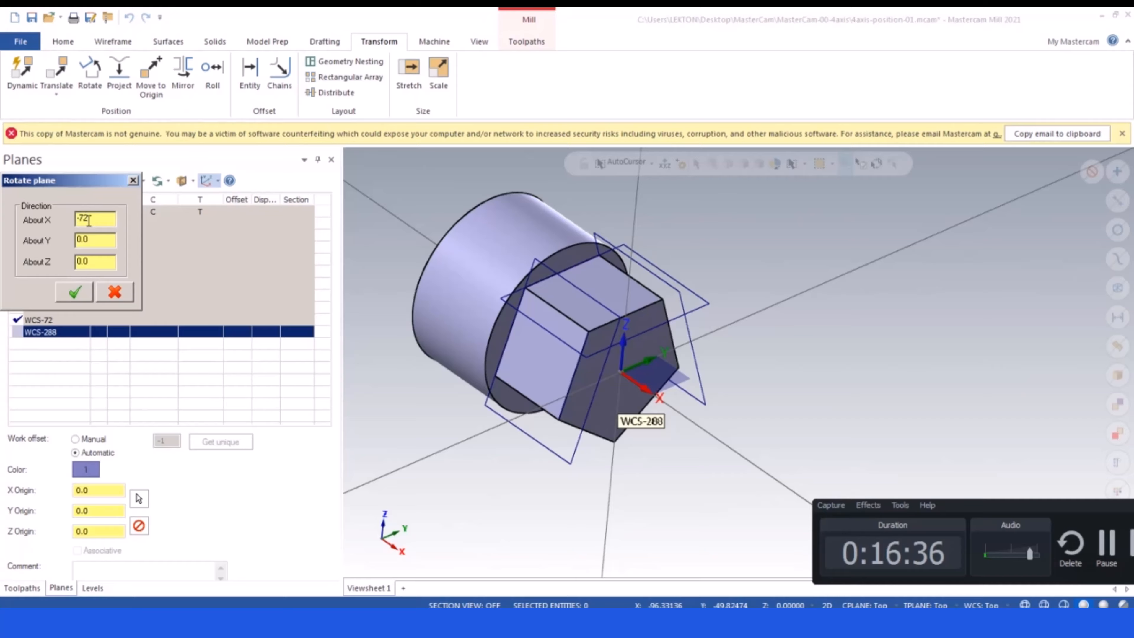
key("Return")
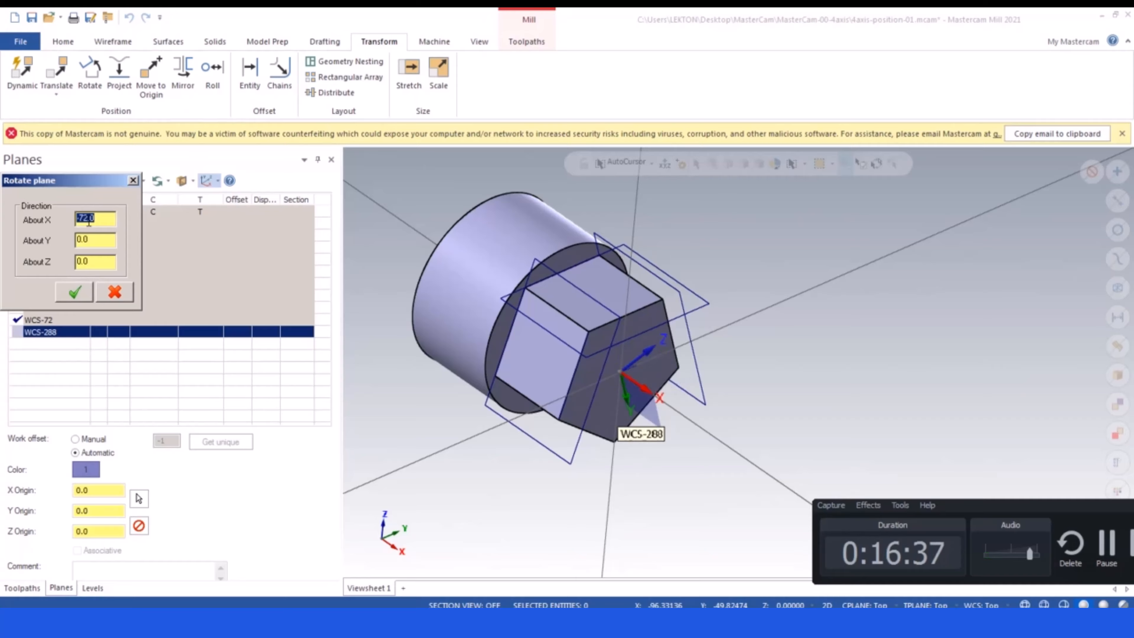
middle_click_drag(474, 335, 322, 320)
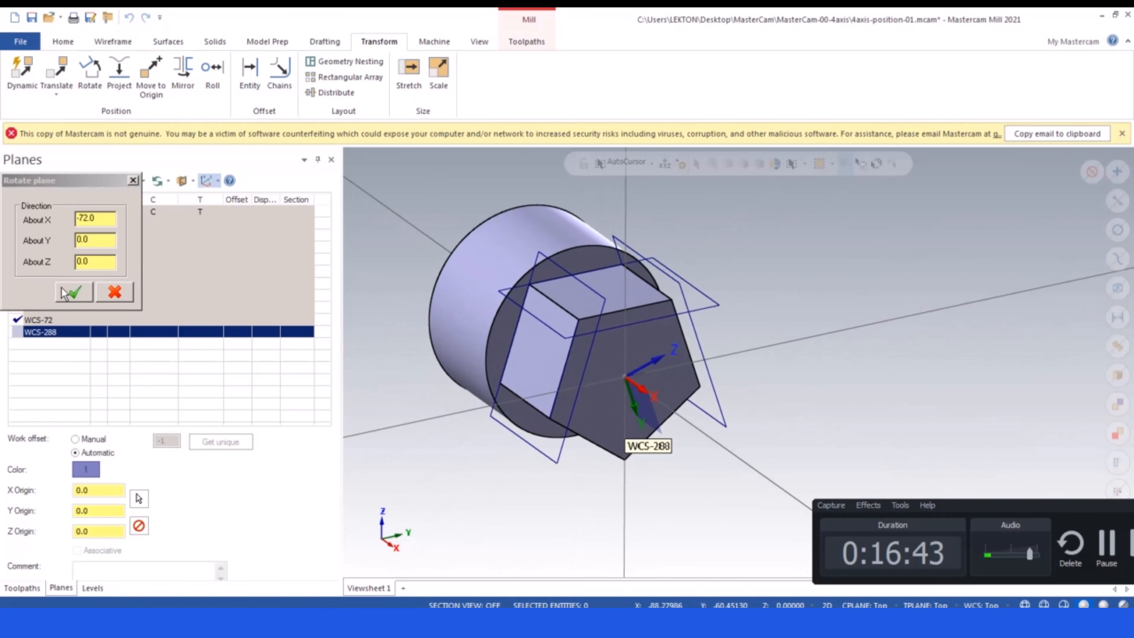
left_click(72, 295)
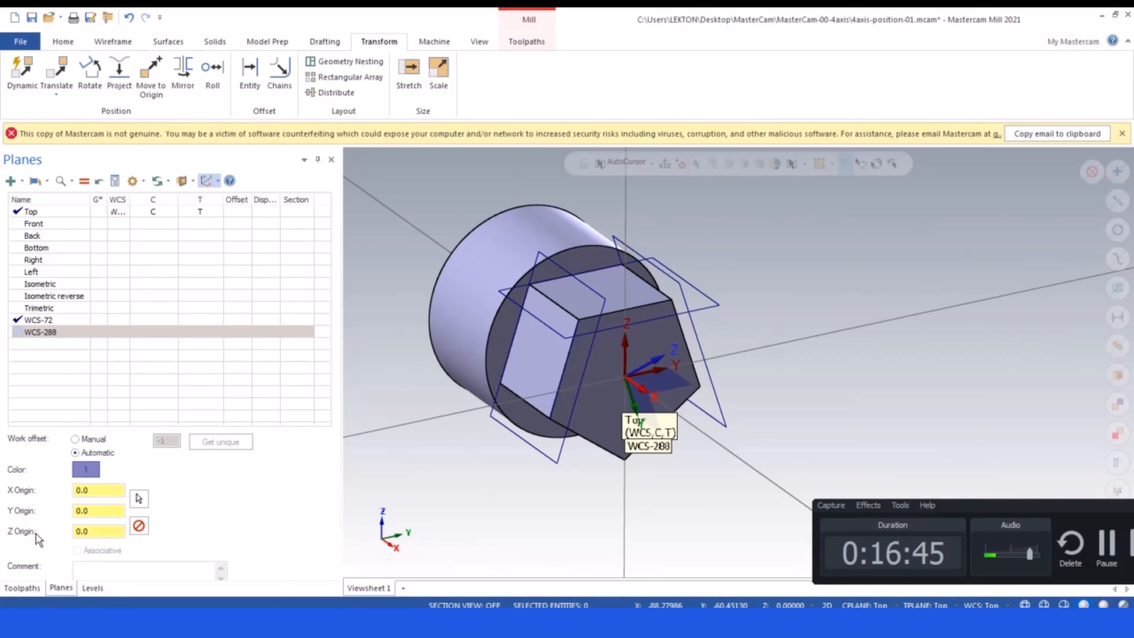
- Copy the second pocket operation, which uses tool plane WCS-72, and paste it at the end of Toolpath Group-1
left_click(22, 588)
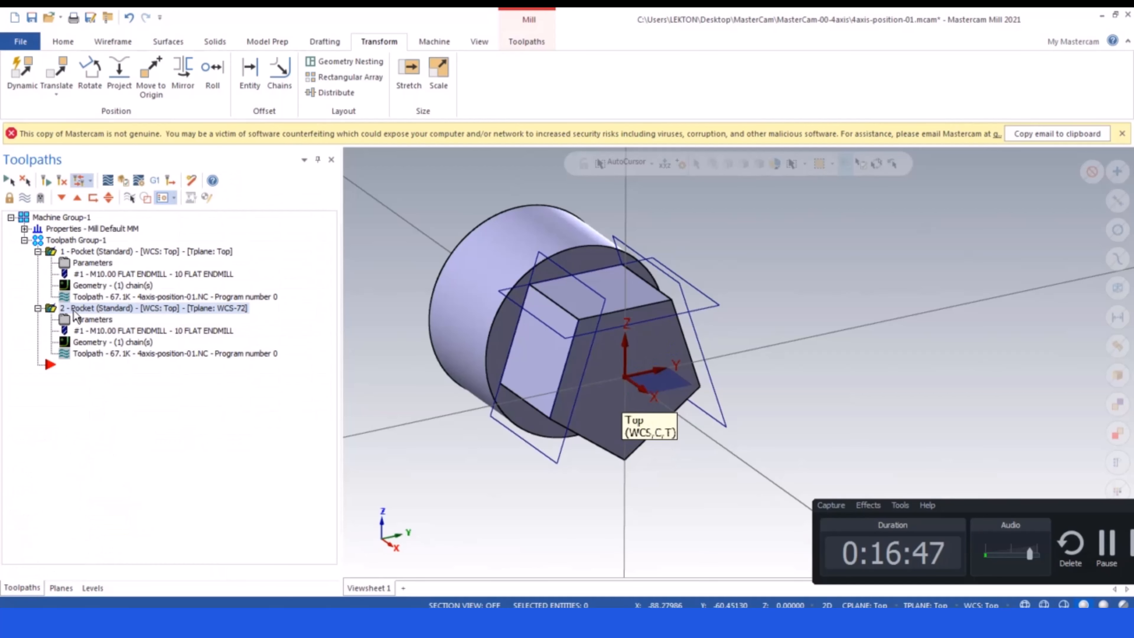
left_click(61, 305)
left_click(50, 253)
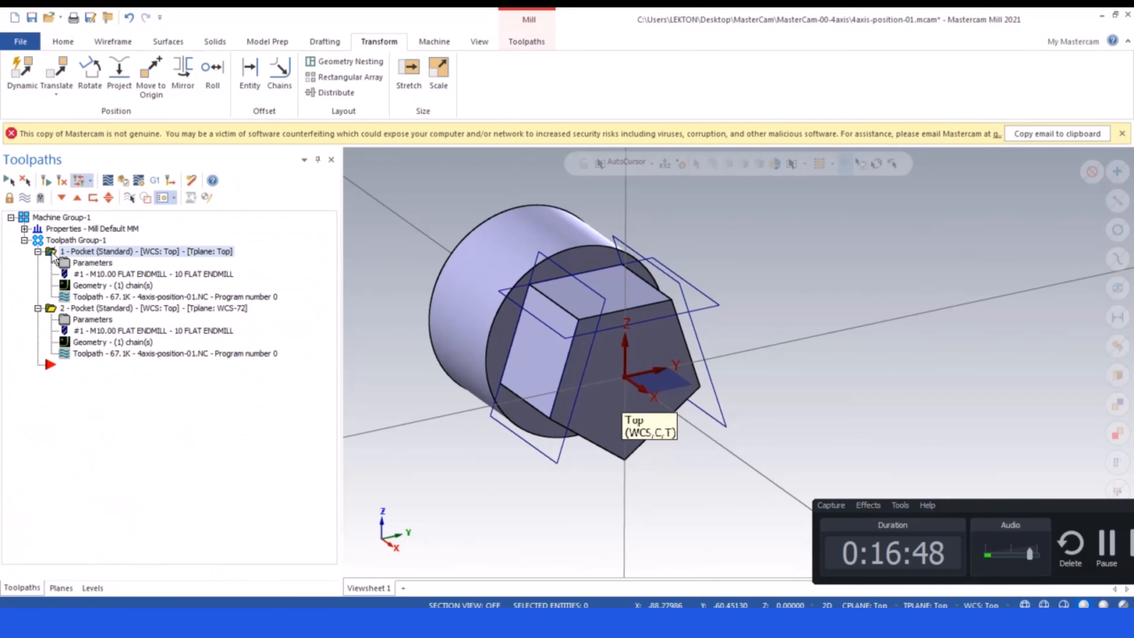
left_click(50, 307)
right_click(74, 314)
left_click(95, 387)
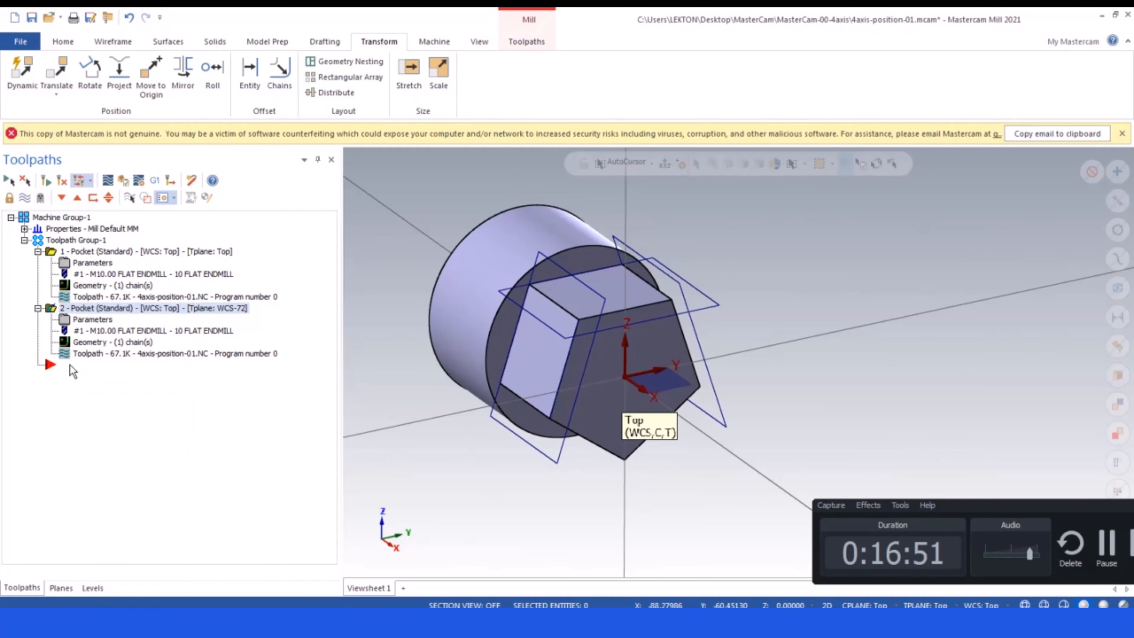
right_click(72, 364)
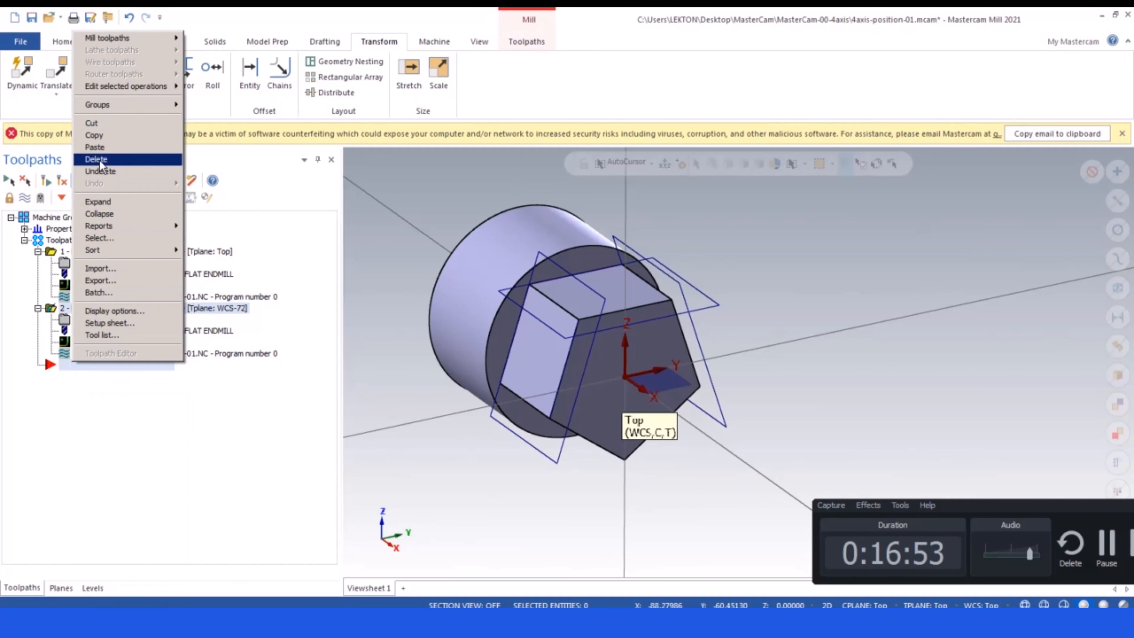
left_click(102, 150)
- Replace the boundary chain of the third pocket operation with the rectangle on the flat facing the positive Y side
left_click(89, 377)
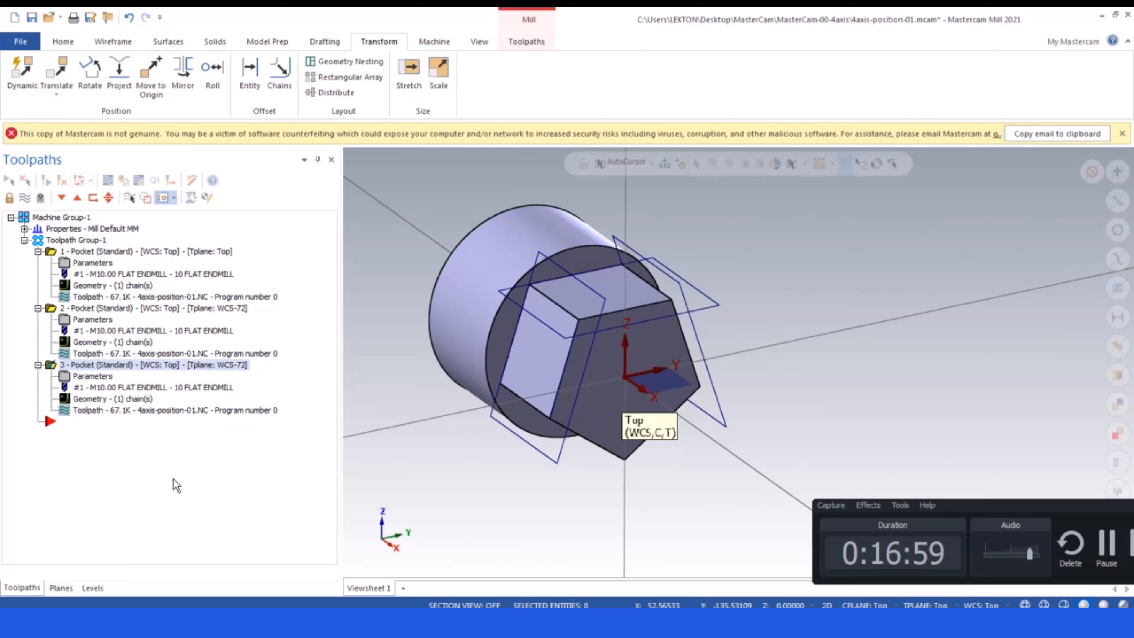
left_click(545, 539)
left_click(72, 399)
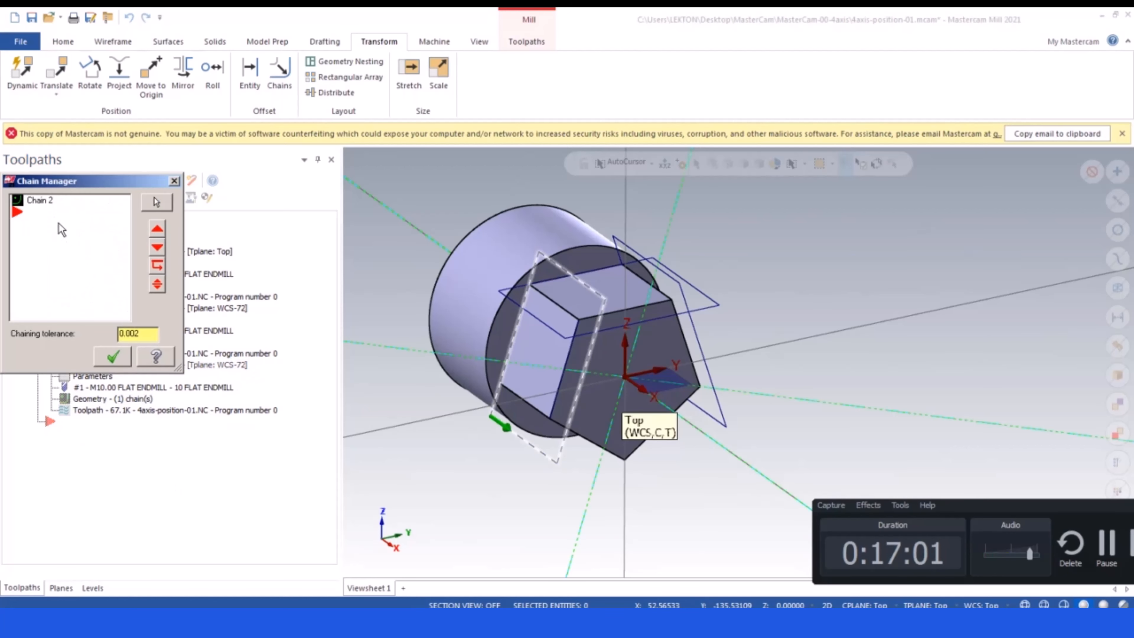
right_click(44, 206)
left_click(76, 350)
right_click(52, 238)
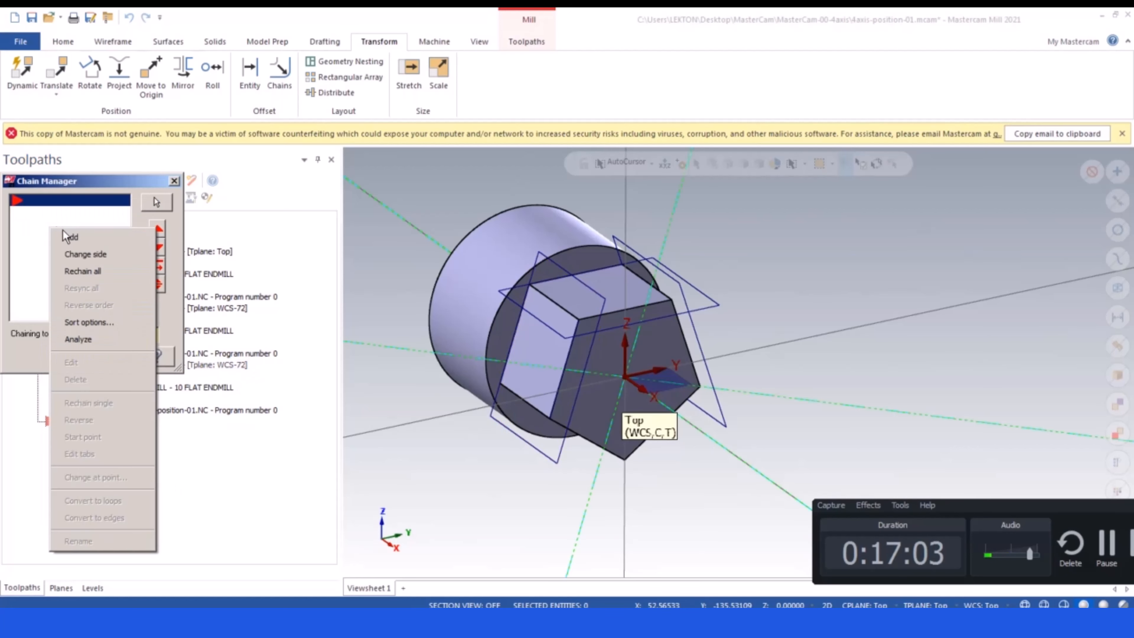
left_click(56, 237)
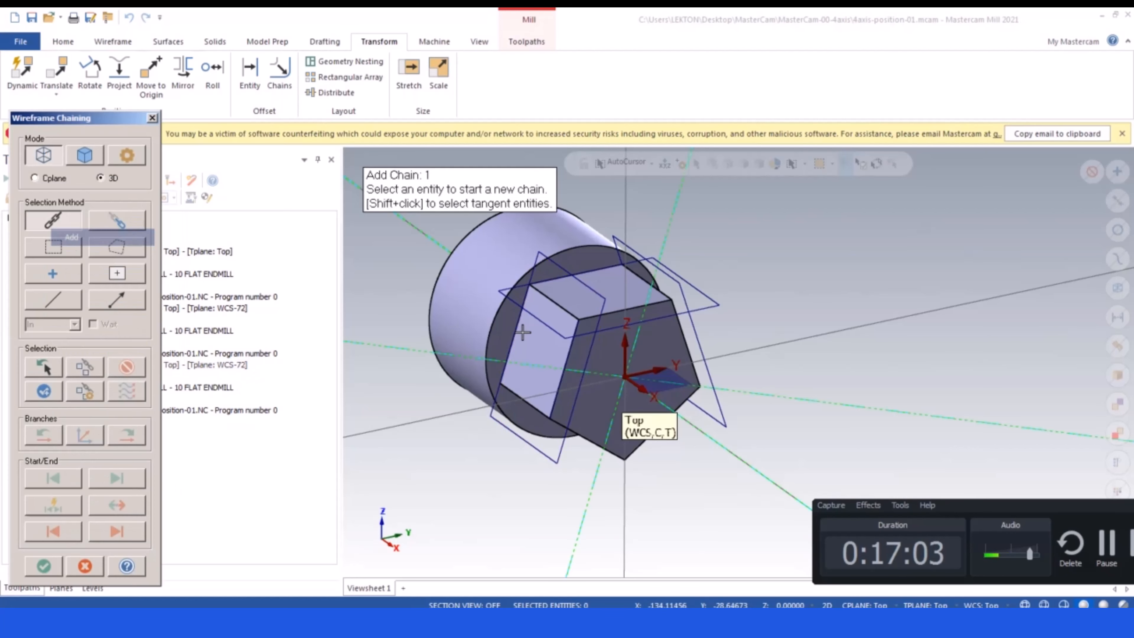
left_click(45, 567)
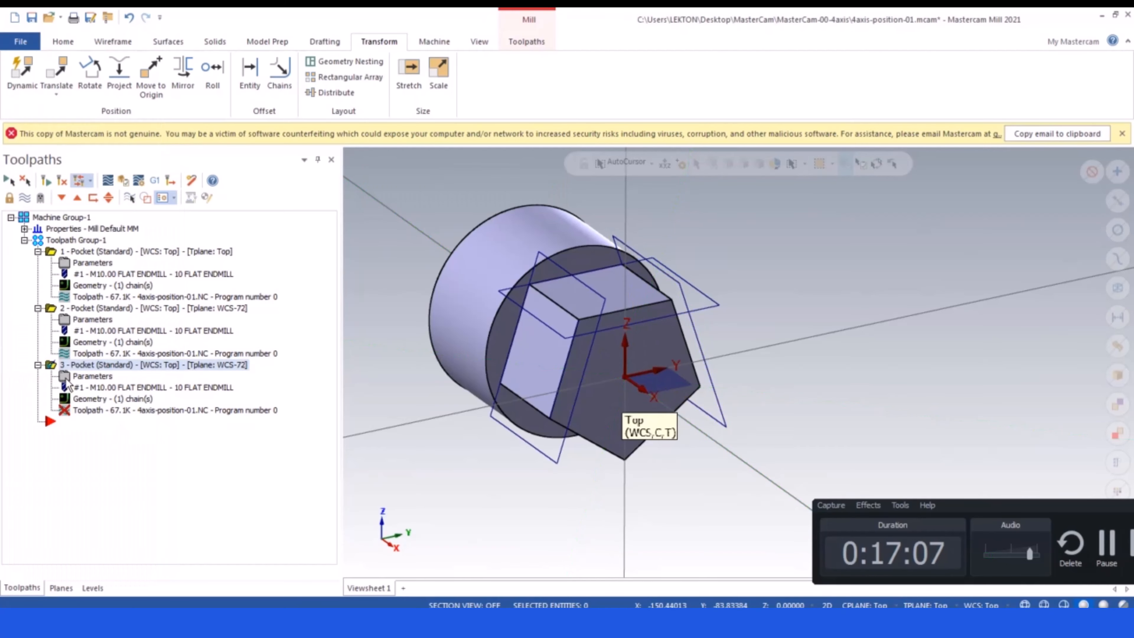
- Set the tool plane of the third pocket operation to WCS-288
left_click(65, 379)
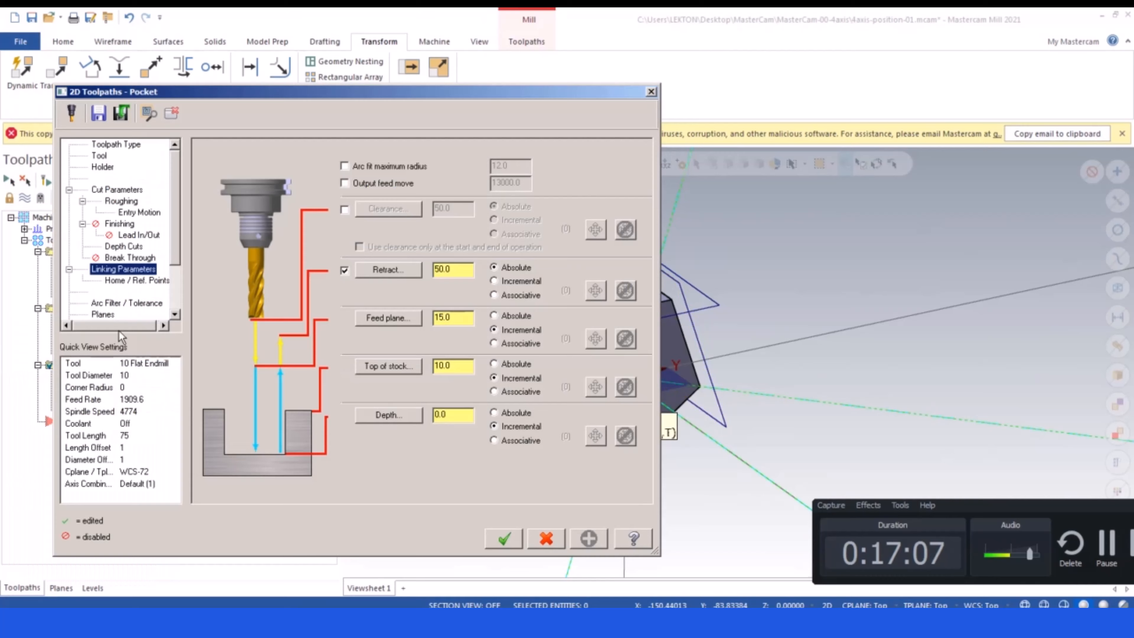
left_click(104, 314)
left_click(408, 352)
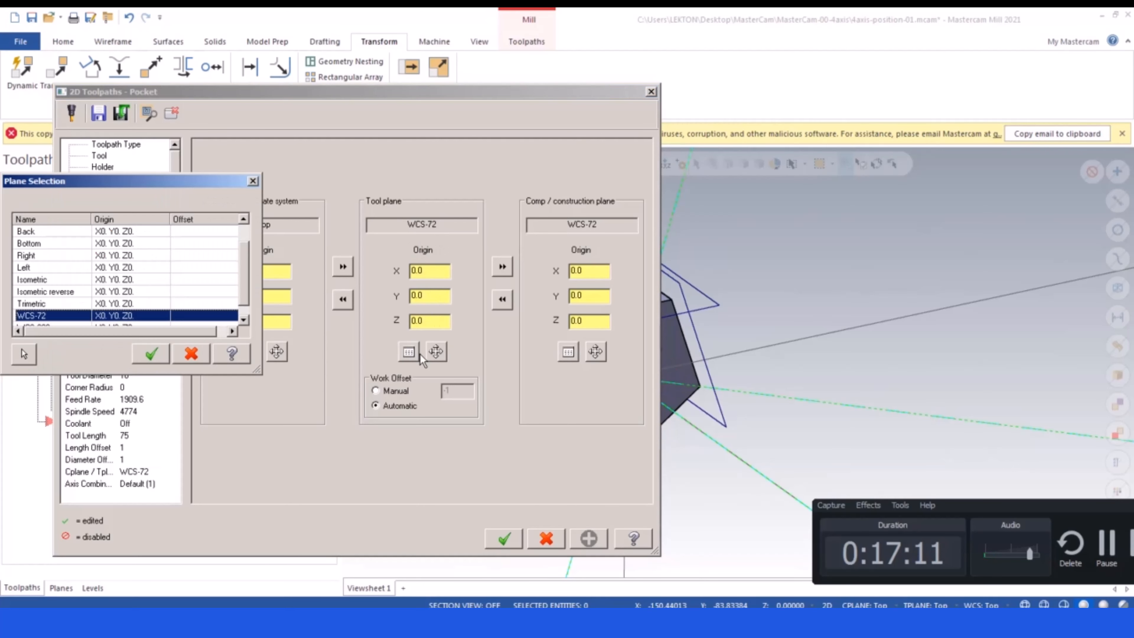
left_click_drag(248, 278, 246, 294)
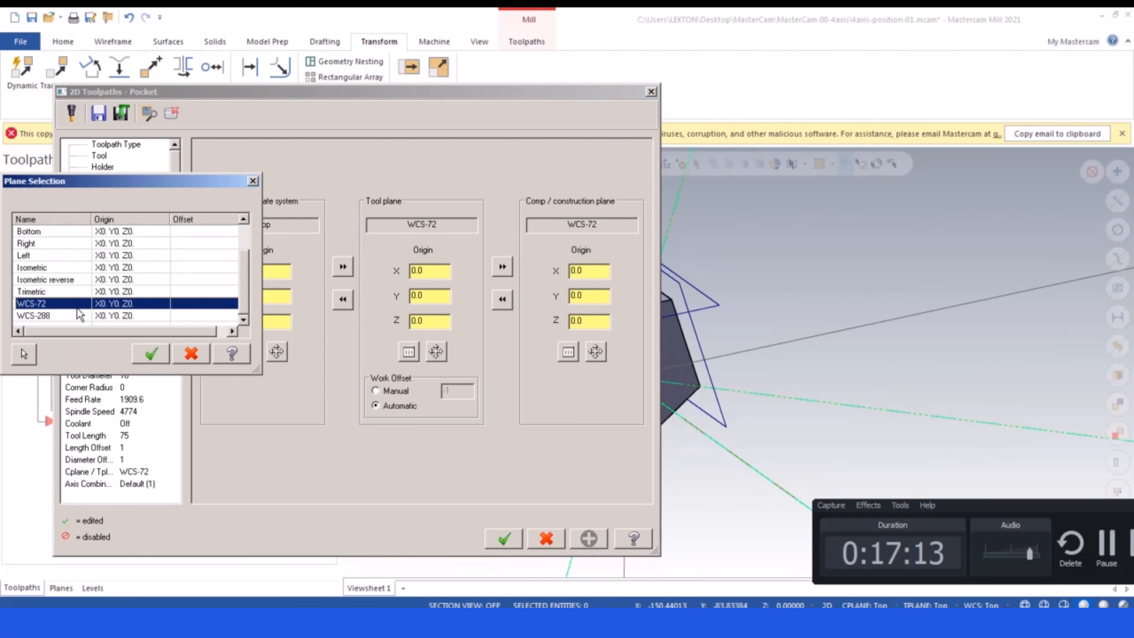
left_click(79, 315)
left_click(151, 354)
- Set the third pocket's comp/construction plane to WCS-288, then regenerate it and display all three toolpaths
left_click(567, 353)
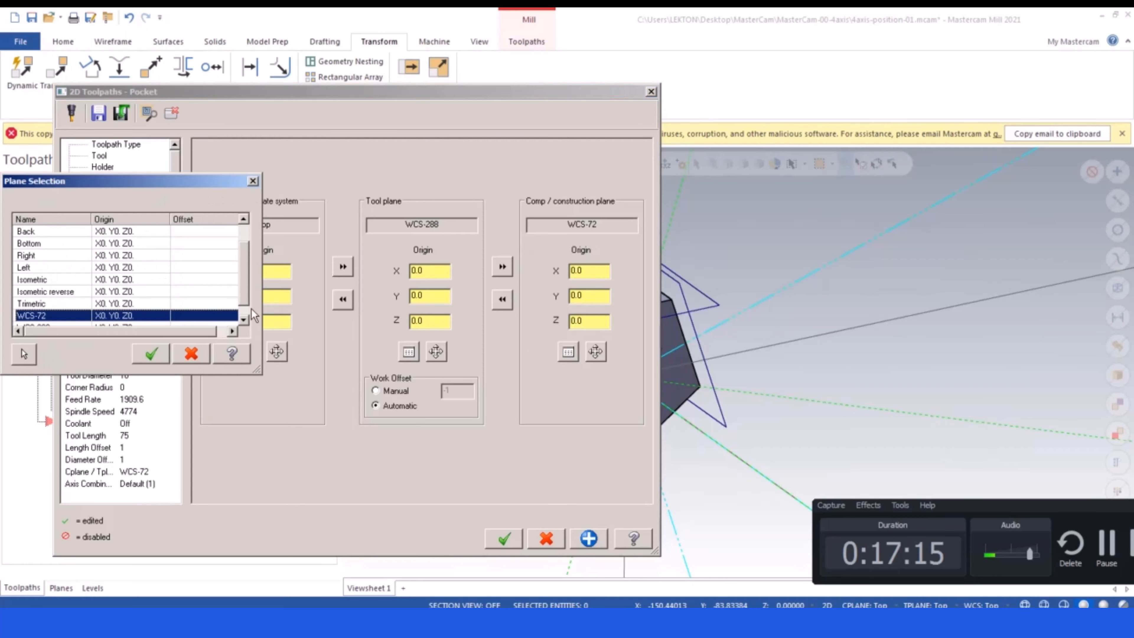
left_click_drag(252, 274, 240, 298)
double_click(55, 313)
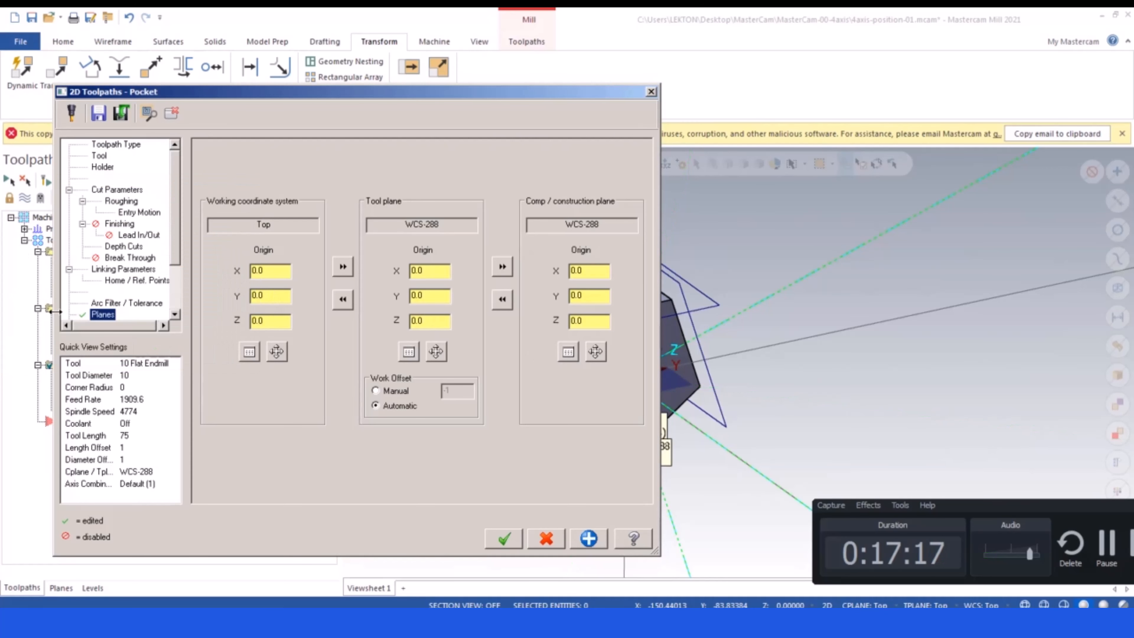
left_click(506, 539)
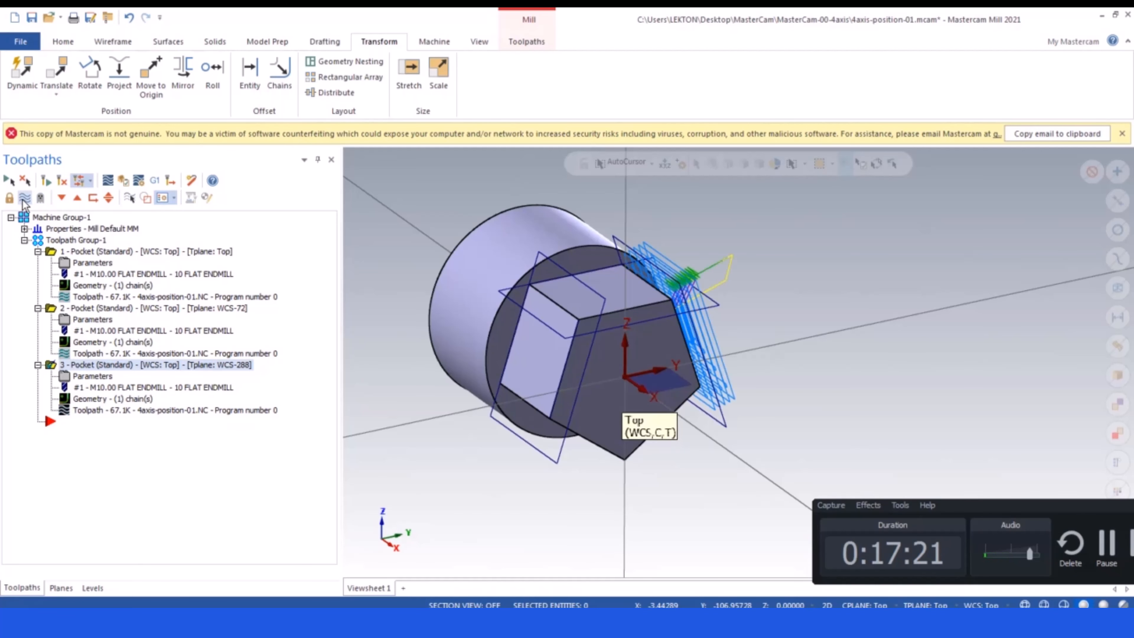
mouse_move(595, 251)
middle_mouse_down()
mouse_move(515, 248)
mouse_move(531, 239)
mouse_move(602, 253)
middle_mouse_up()
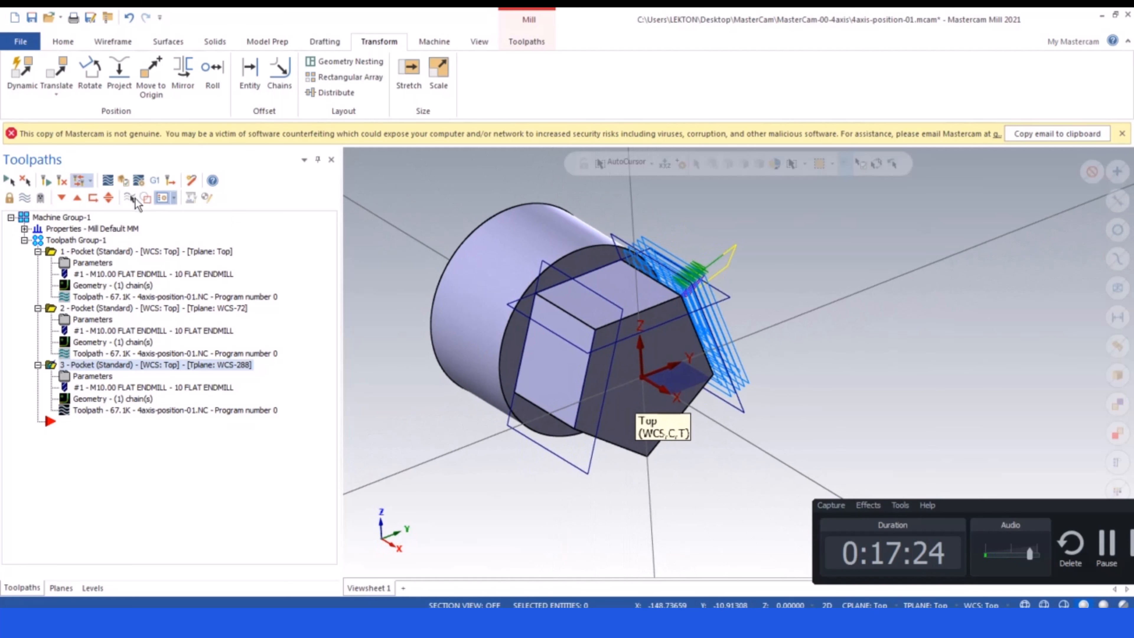
left_click(24, 198)
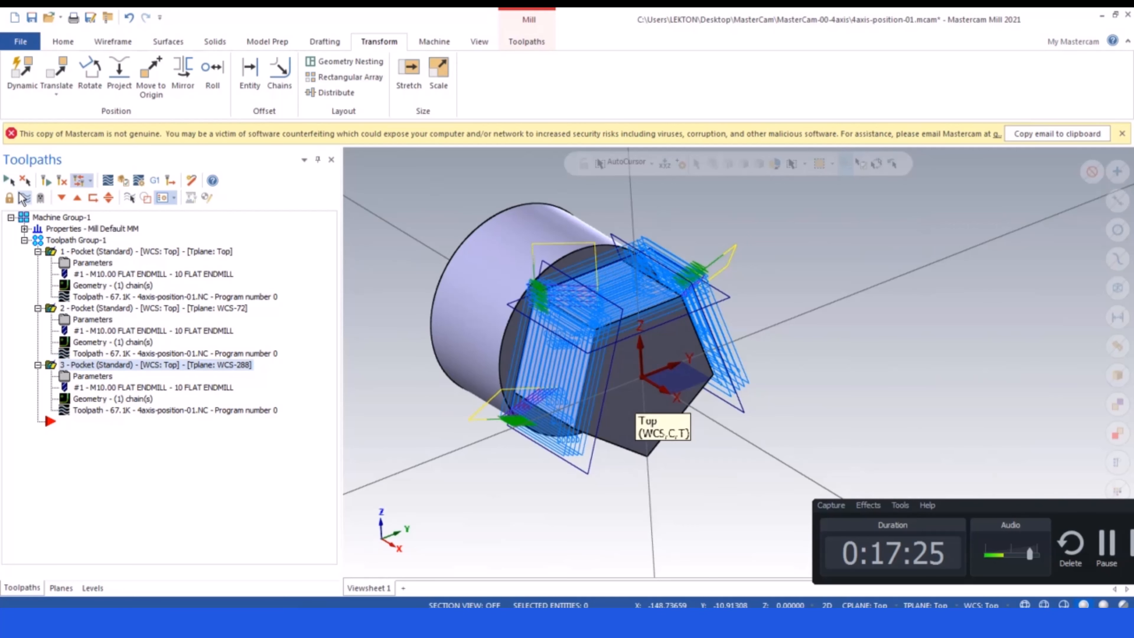
- Switch the tool plane work offset of the first pocket operation to Manual
double_click(63, 266)
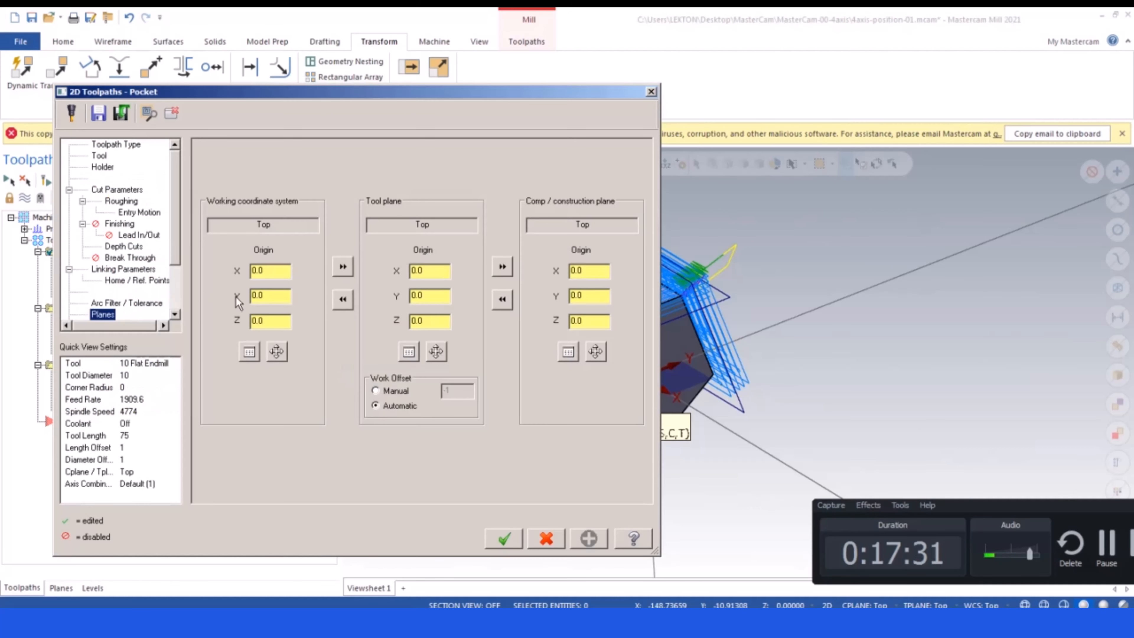
scroll(173, 209, "down", 2)
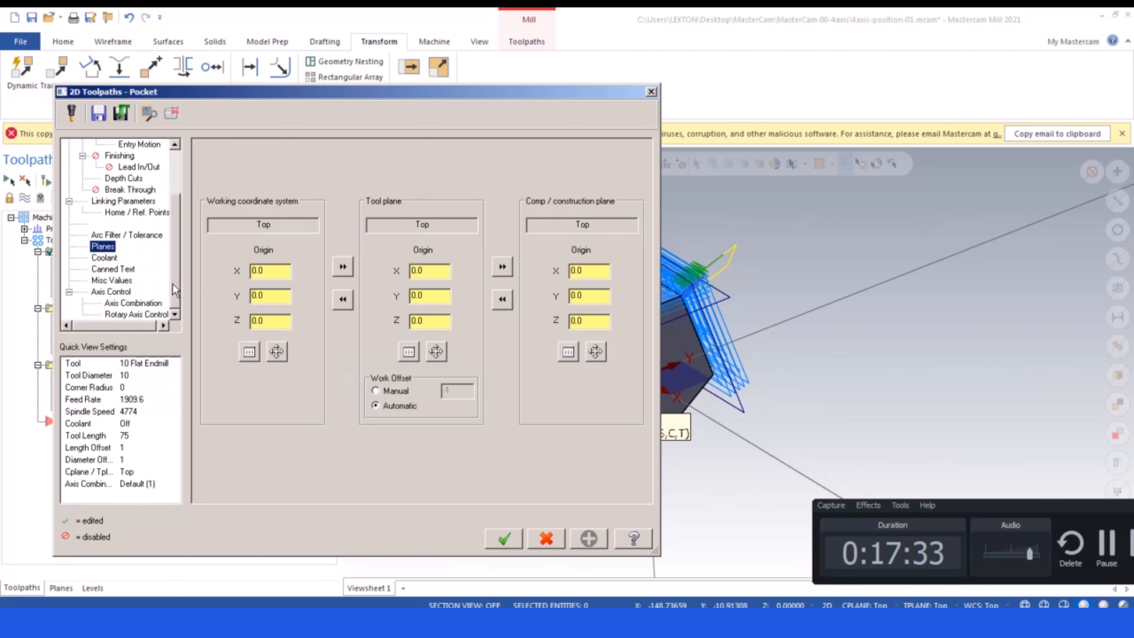
left_click(374, 391)
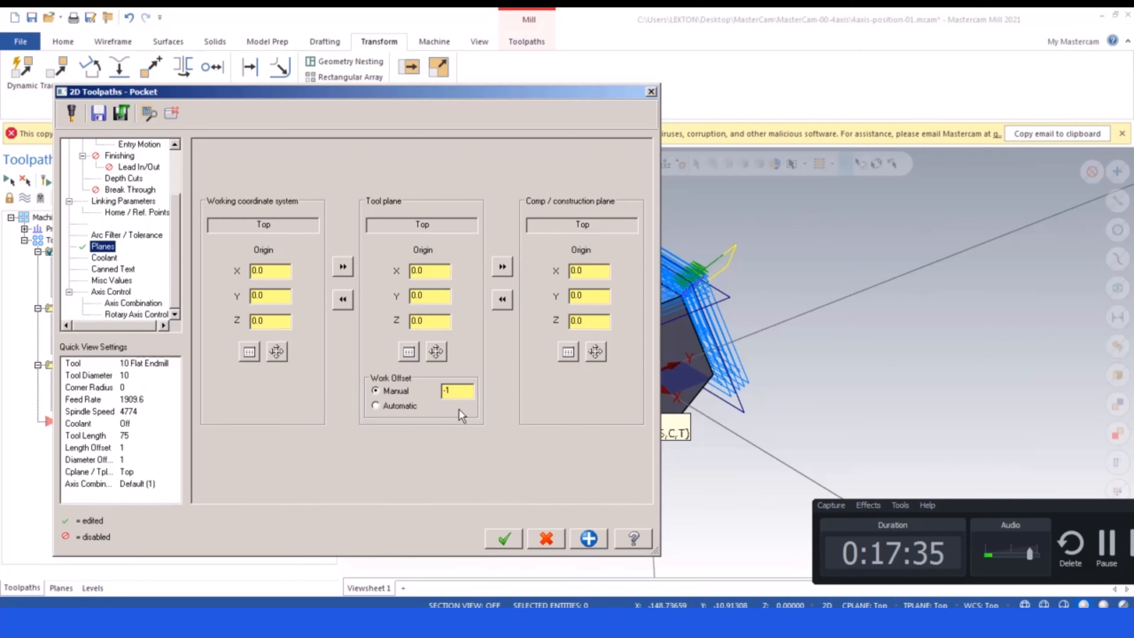
left_click(455, 390)
left_click(504, 539)
- Switch the tool plane work offsets of the second and third pocket operations to Manual
left_click(64, 321)
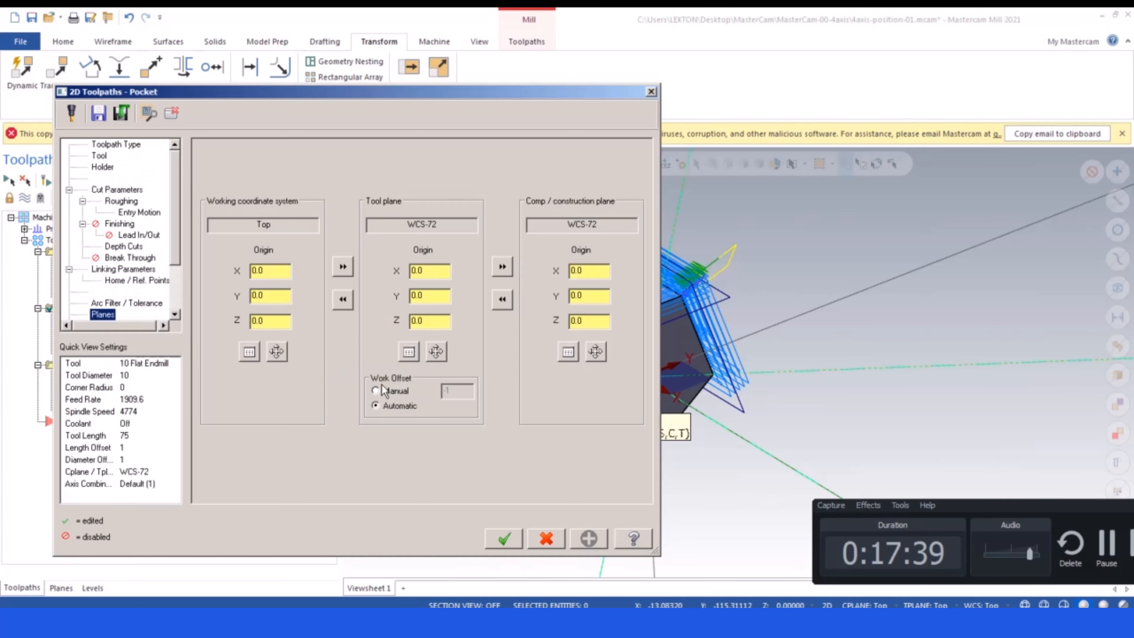
left_click(377, 391)
left_click(504, 538)
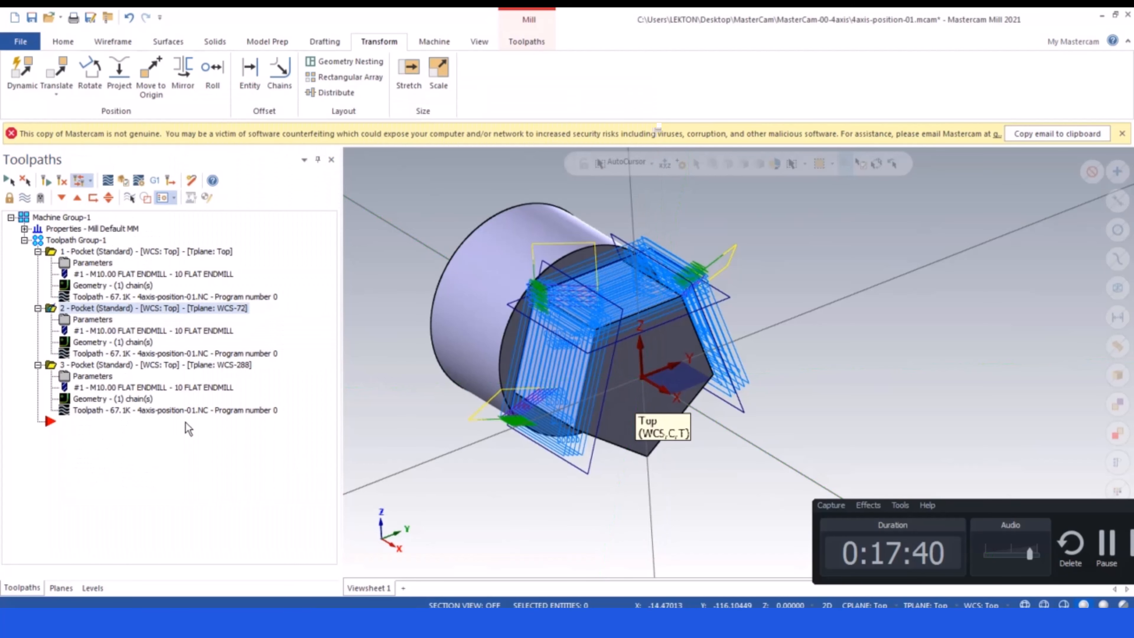
left_click(64, 377)
left_click(375, 391)
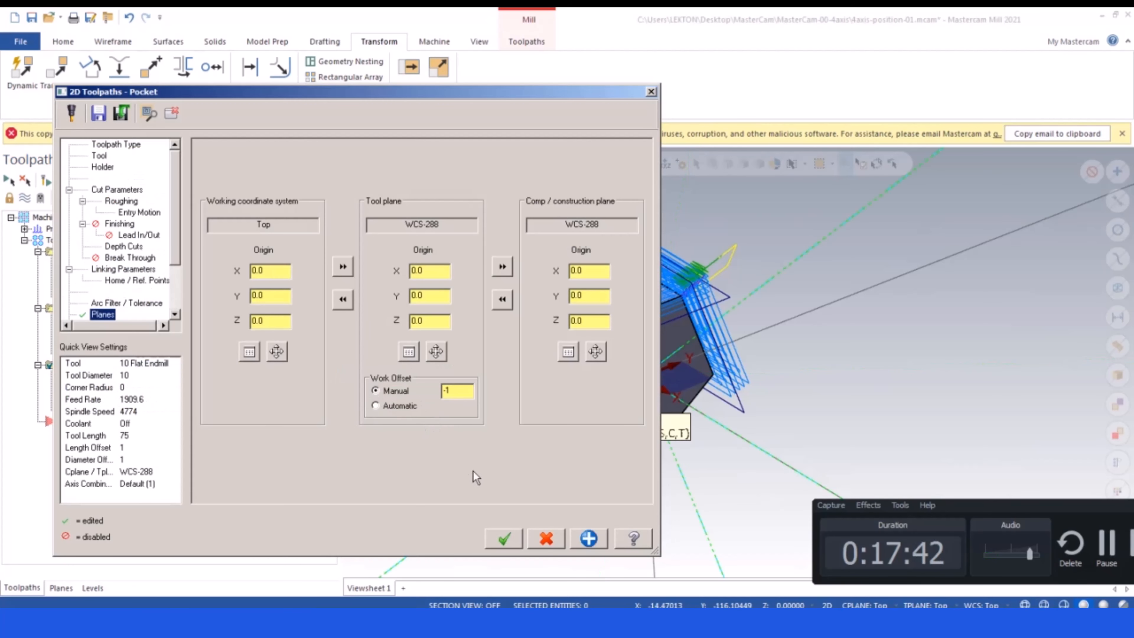
left_click(505, 539)
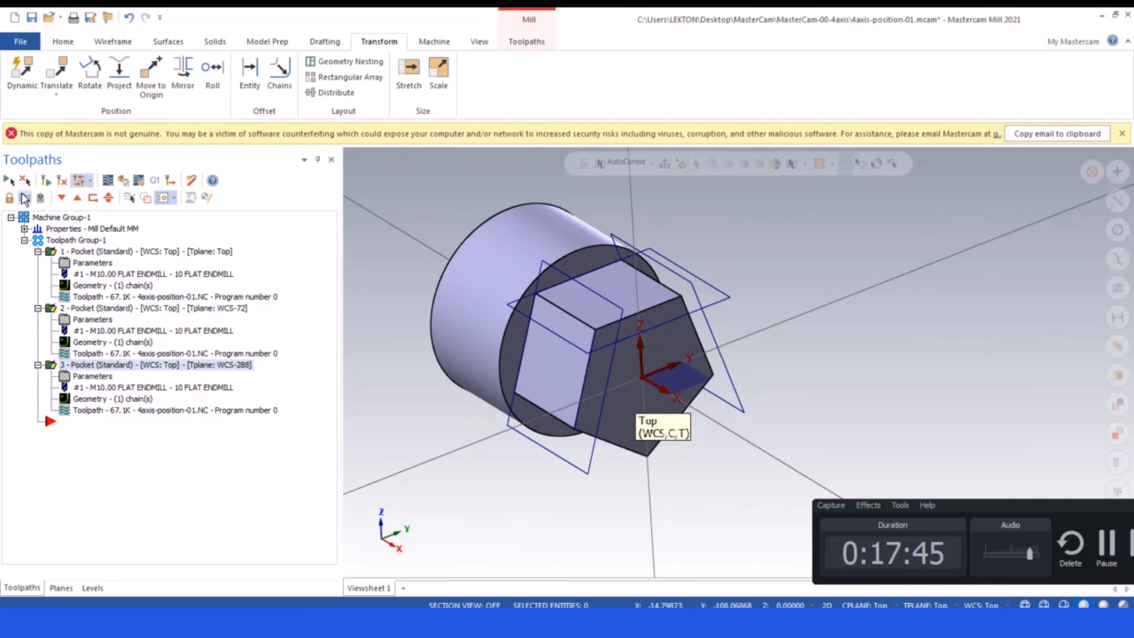
- Post the three pocket operations to 4axis-position-01.NC and remove the block numbers from the generated code
left_click(154, 181)
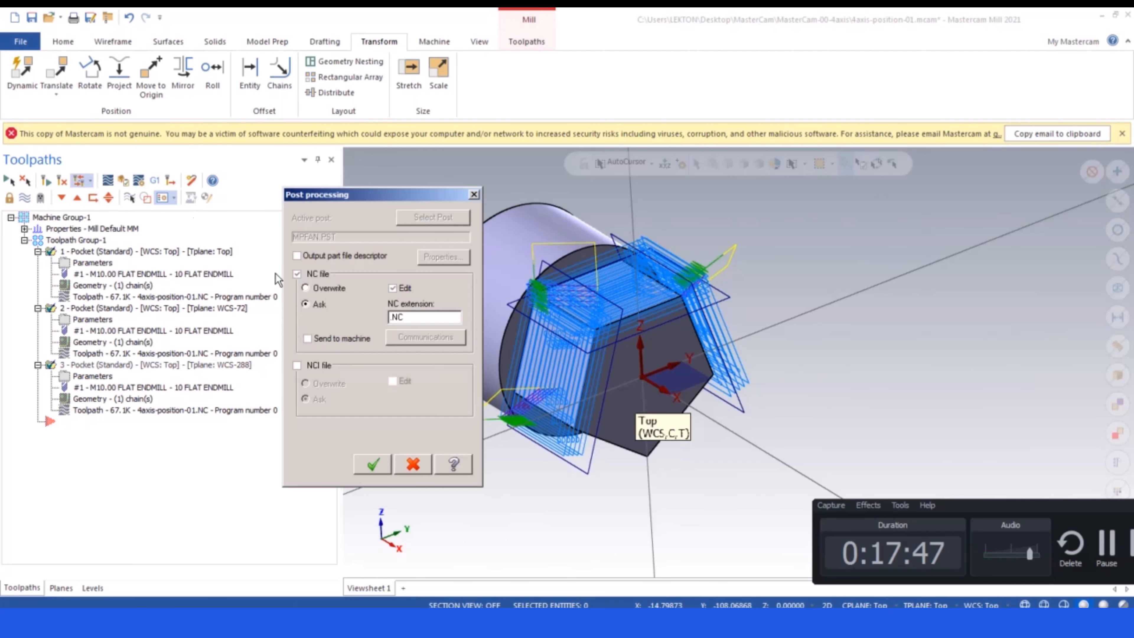
left_click(374, 464)
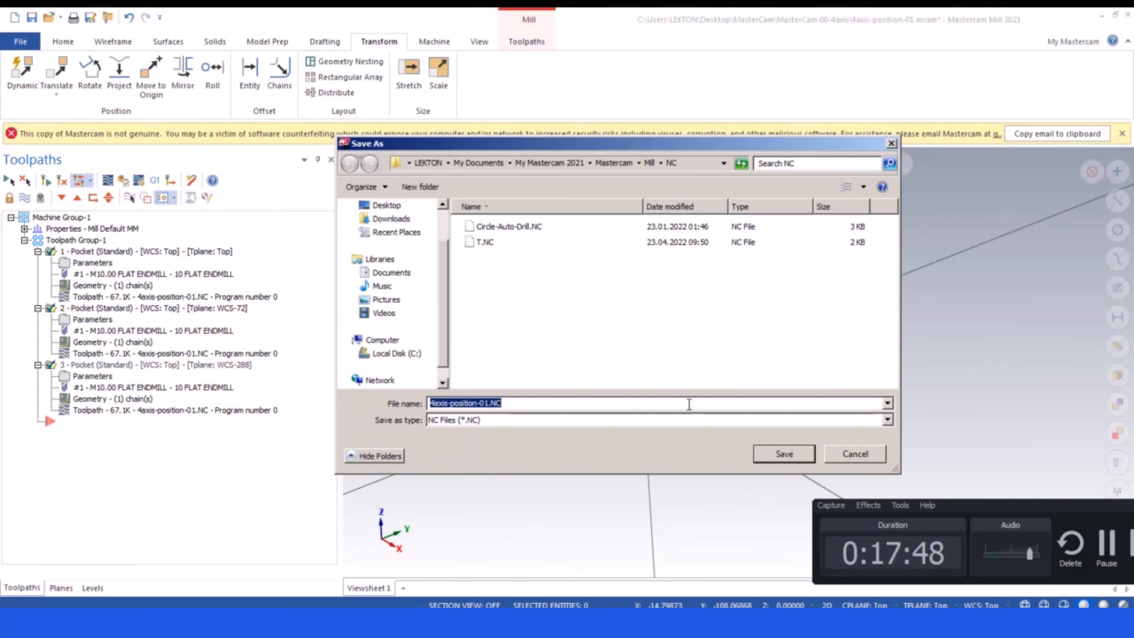
left_click(785, 452)
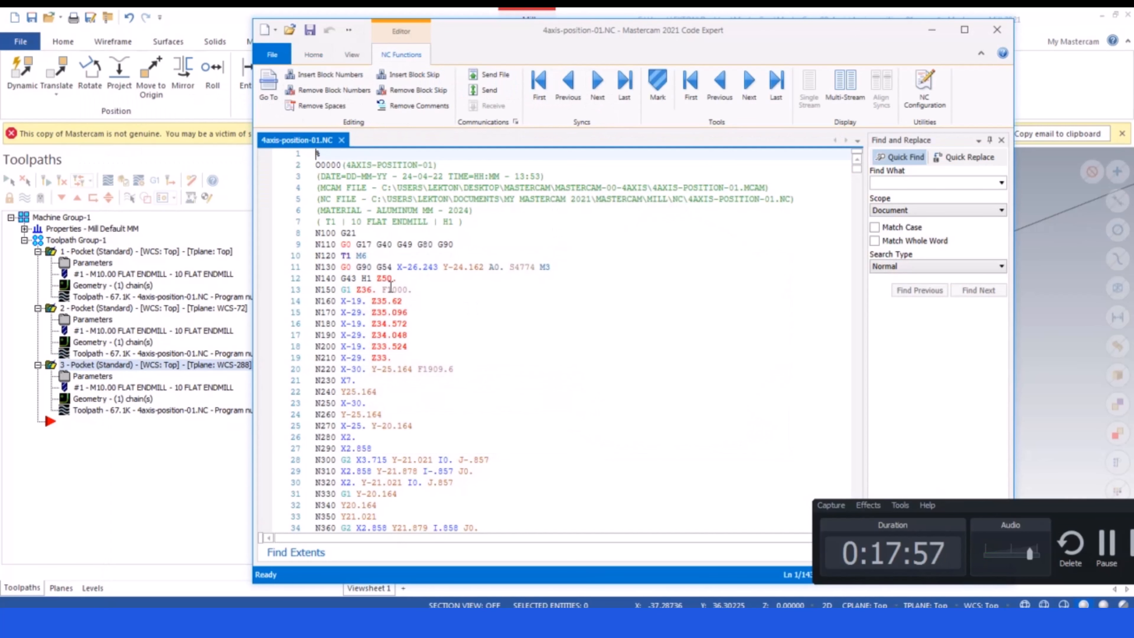
left_click(318, 91)
scroll(394, 240, "up", 15)
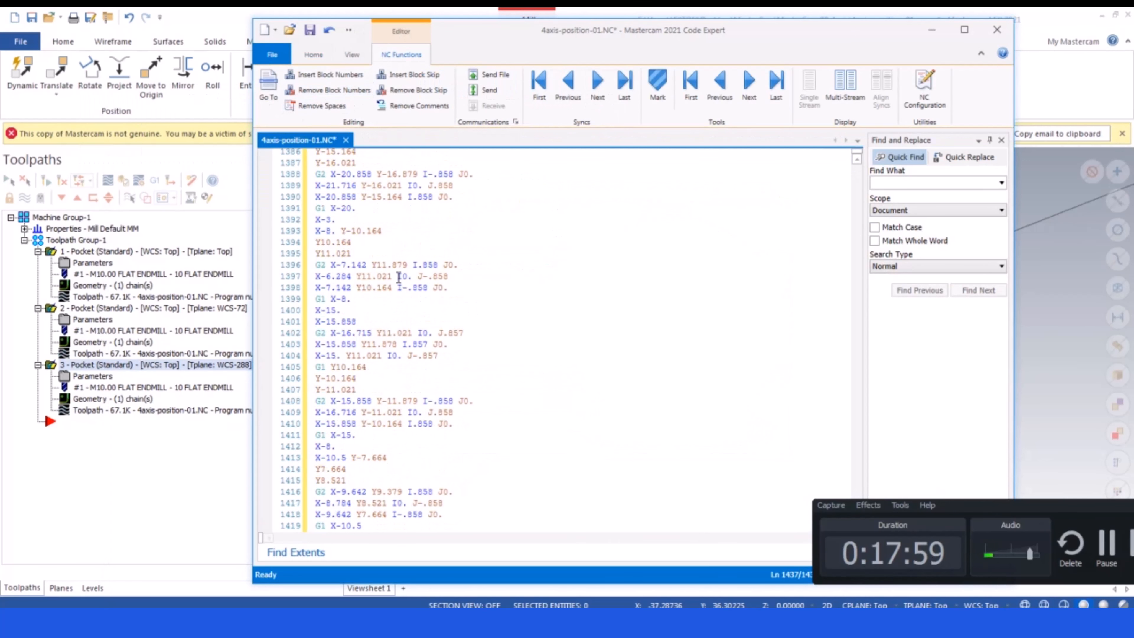
left_click_drag(993, 510, 991, 600)
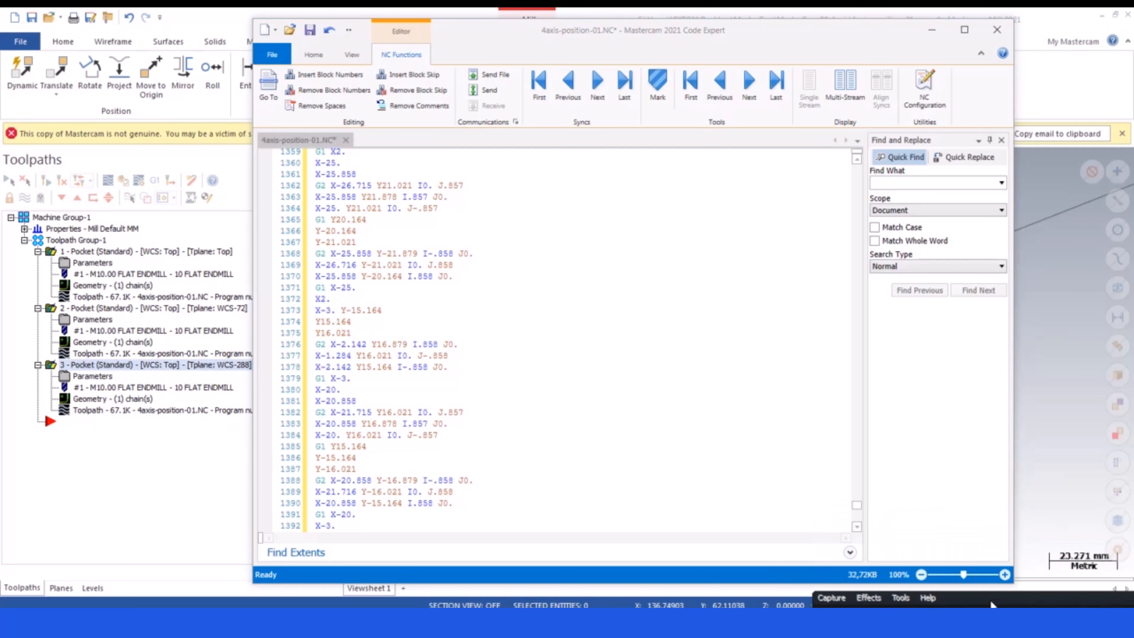
left_click_drag(856, 505, 848, 145)
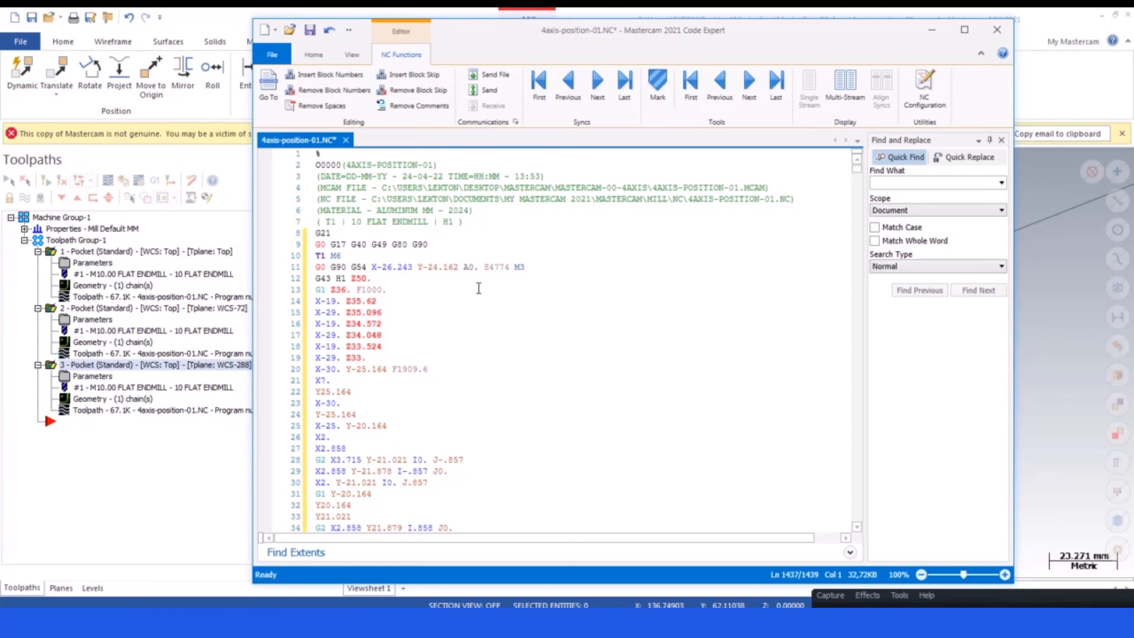
- Examine the A-axis word in the first positioning block and read through the first pocket's code
left_click(468, 267)
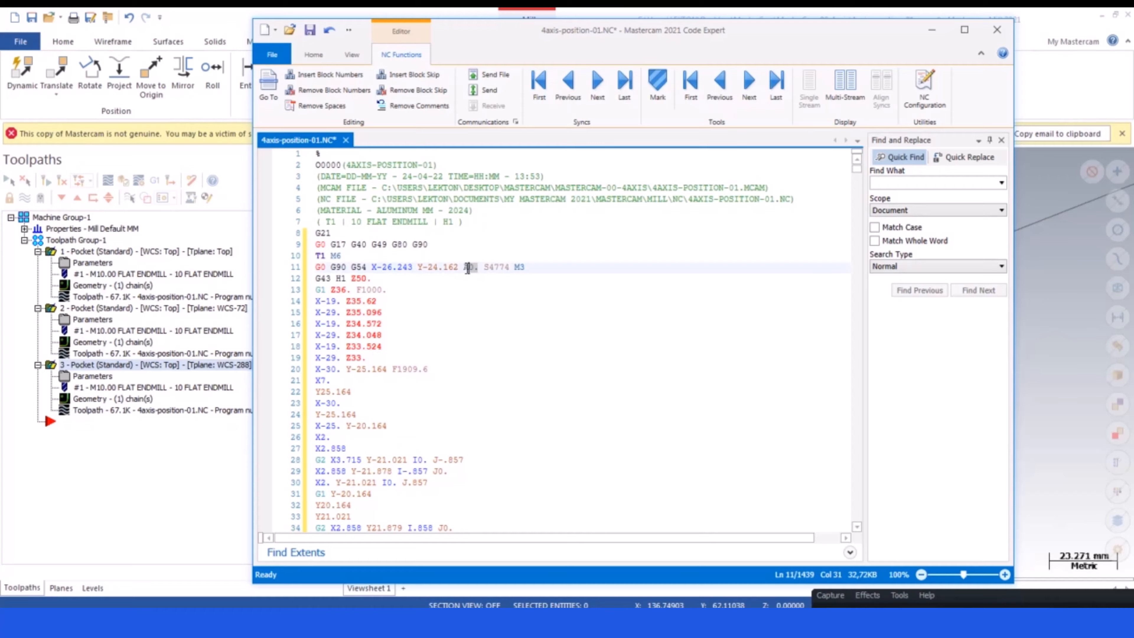
scroll(418, 337, "down", 20)
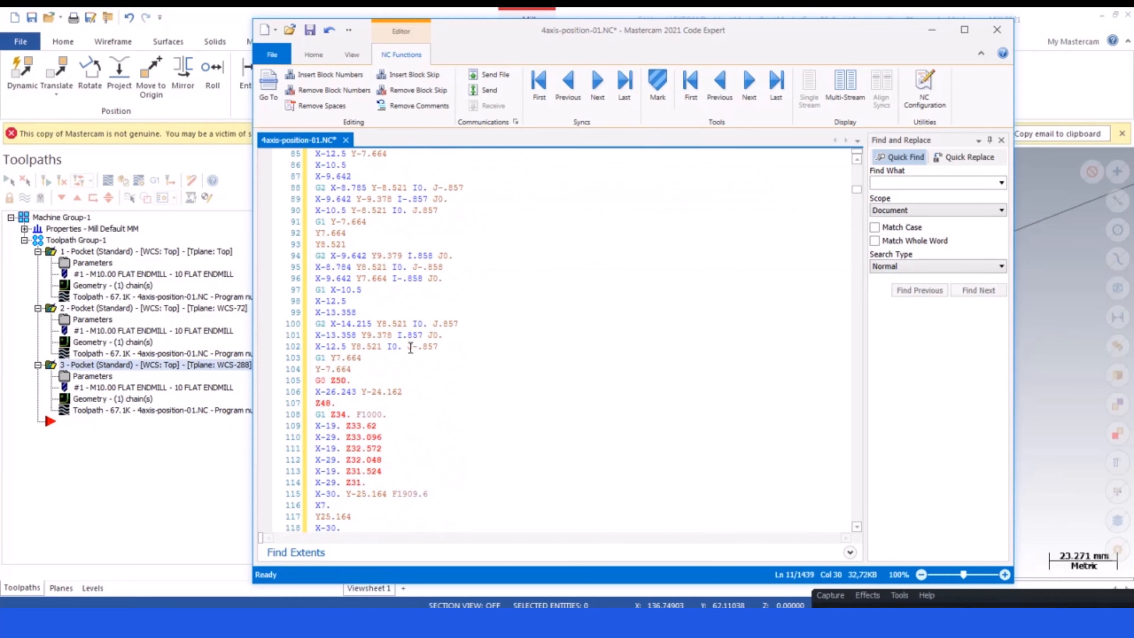
scroll(410, 348, "down", 20)
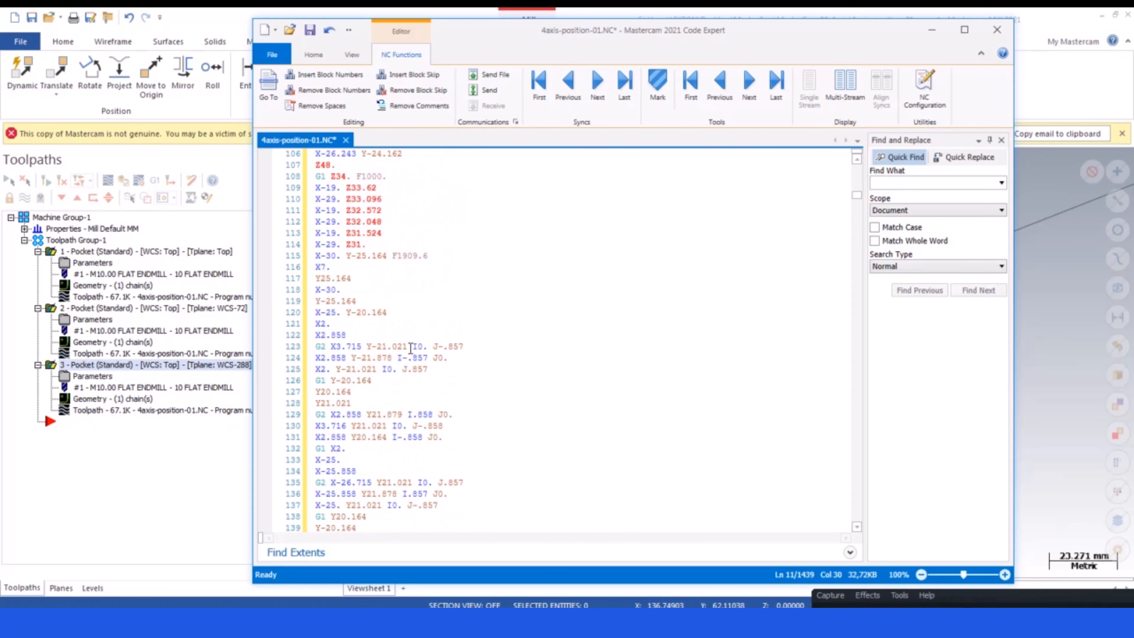
scroll(410, 348, "down", 20)
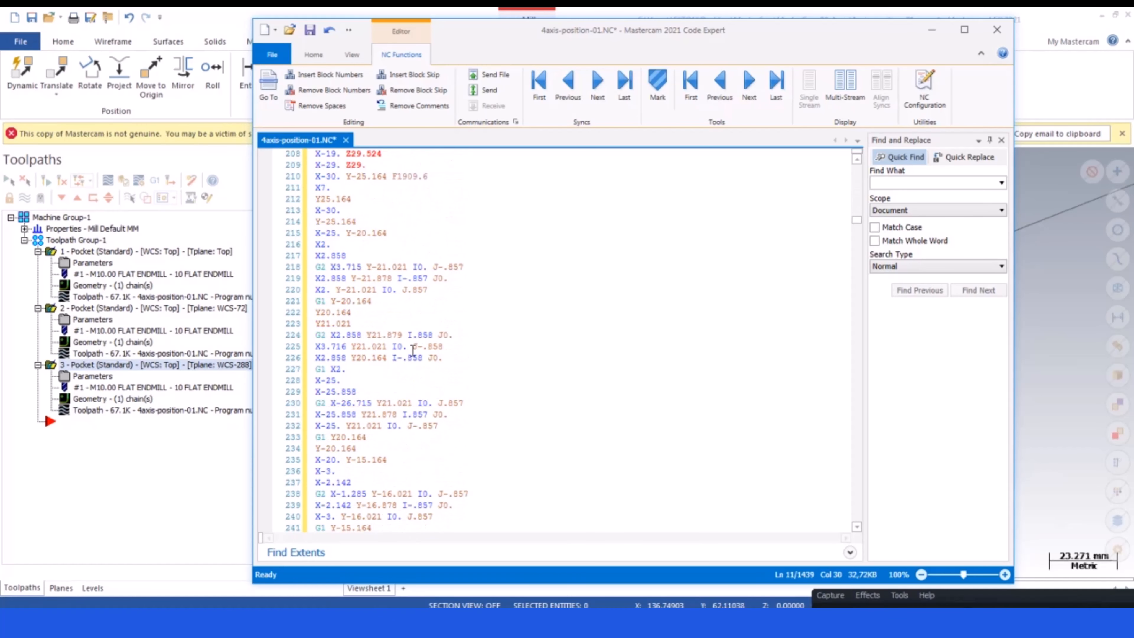
scroll(413, 350, "down", 20)
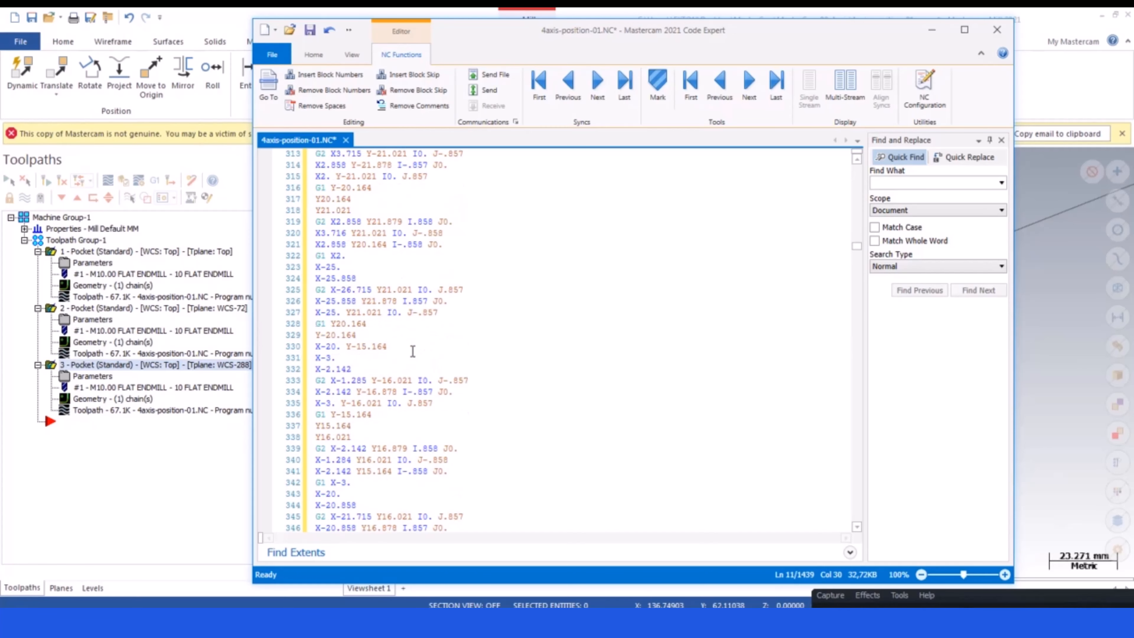
- Search the NC code for "A" to check the rotary angle and work offset at each face change, and close the code editor
left_click(888, 183)
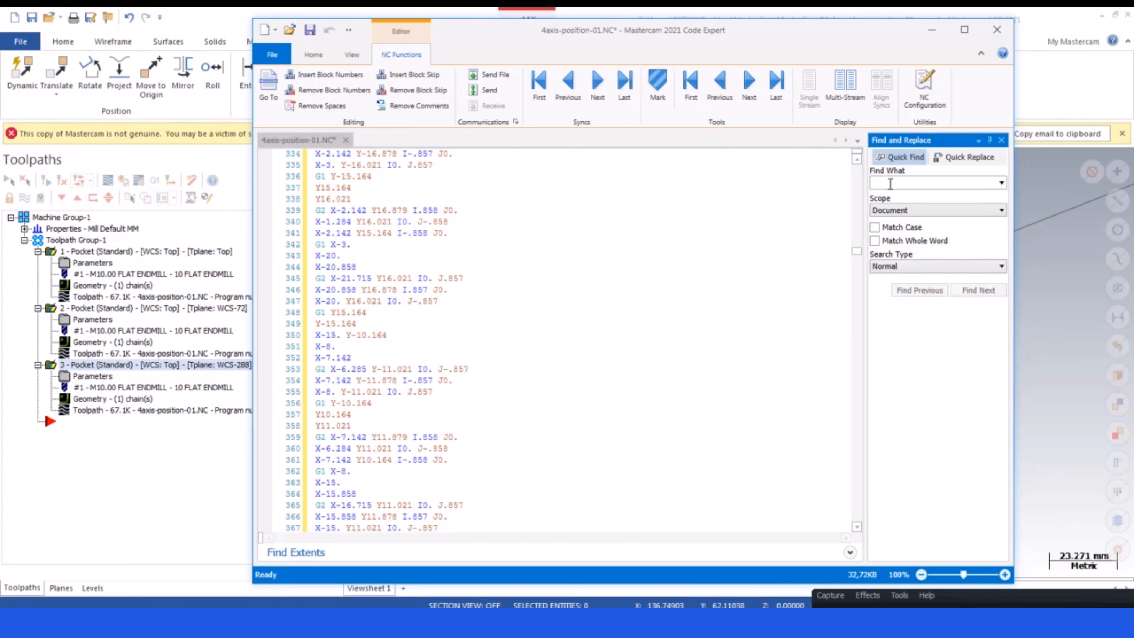
type("A")
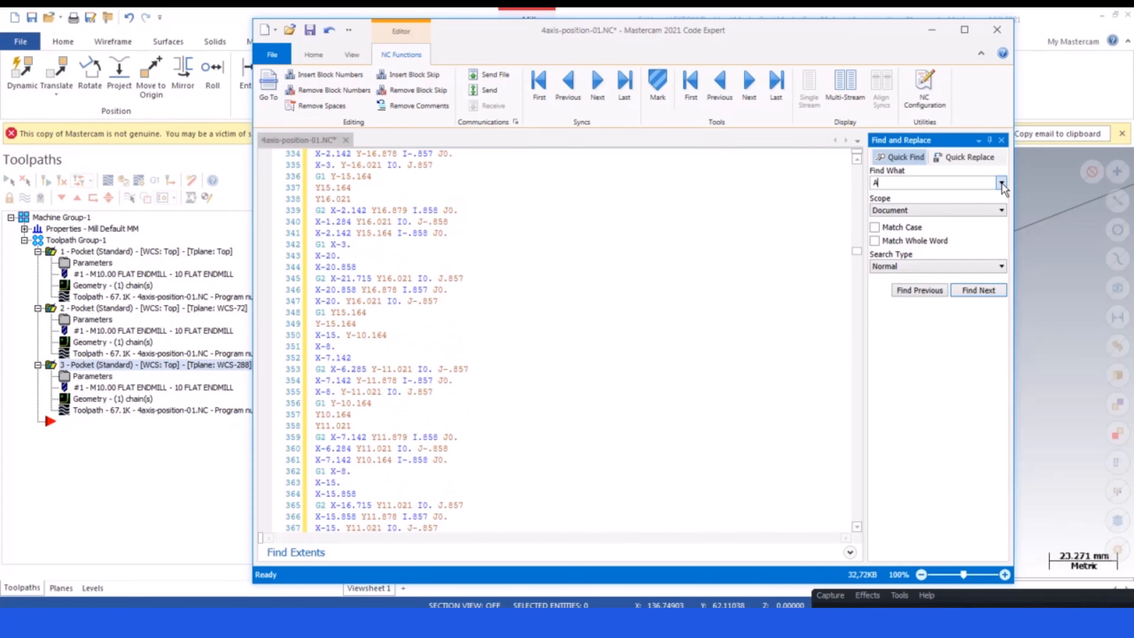
key("Return")
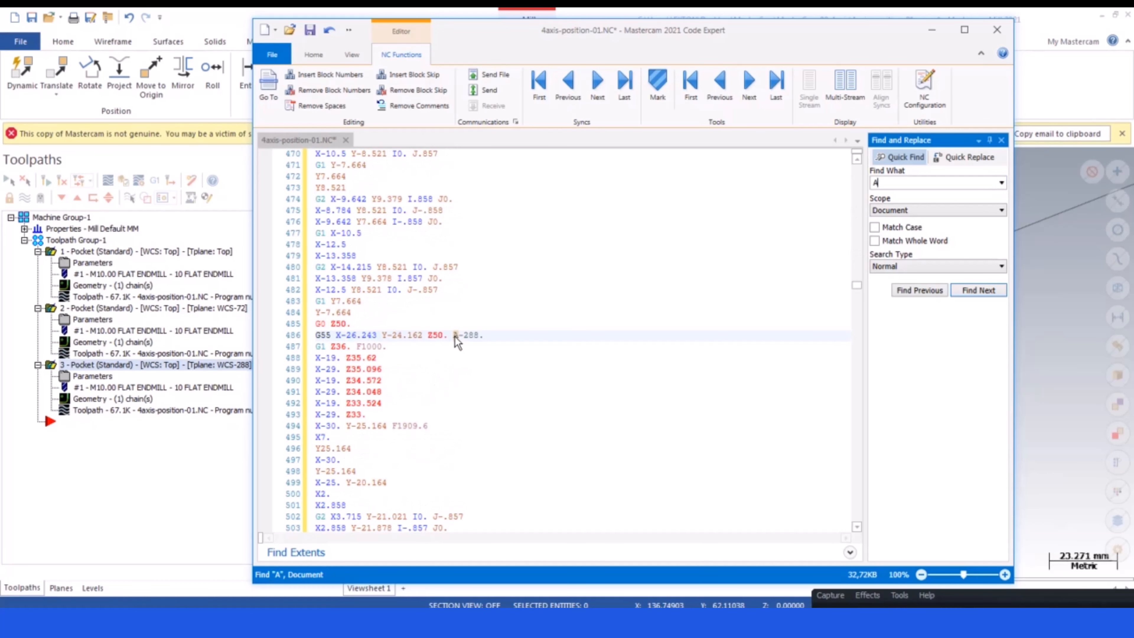
key("Return")
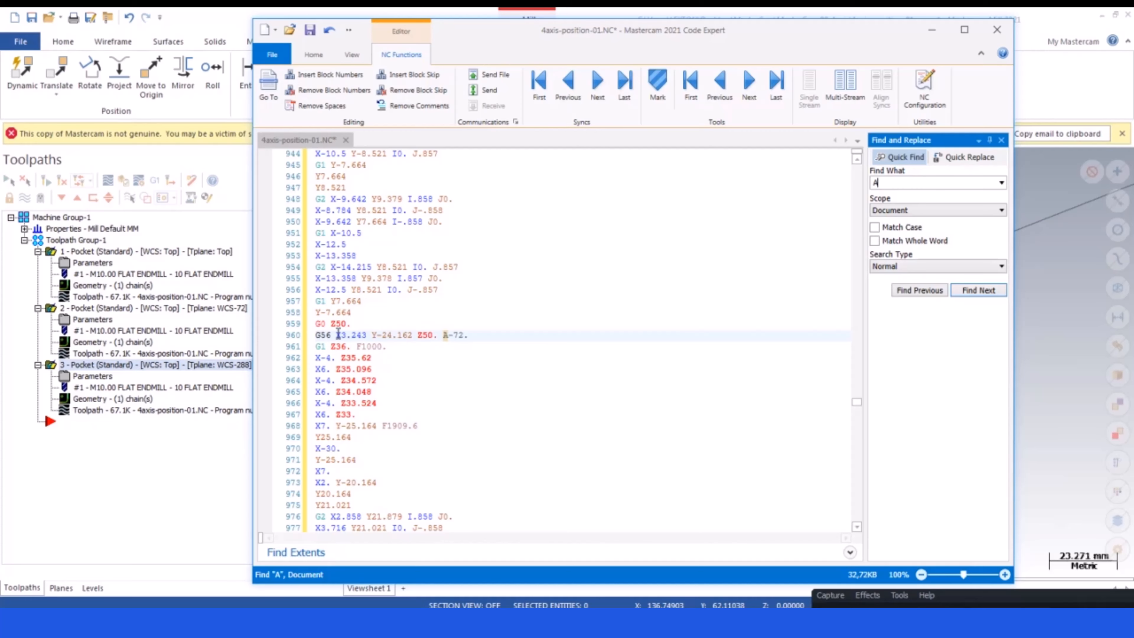
left_click_drag(330, 335, 297, 334)
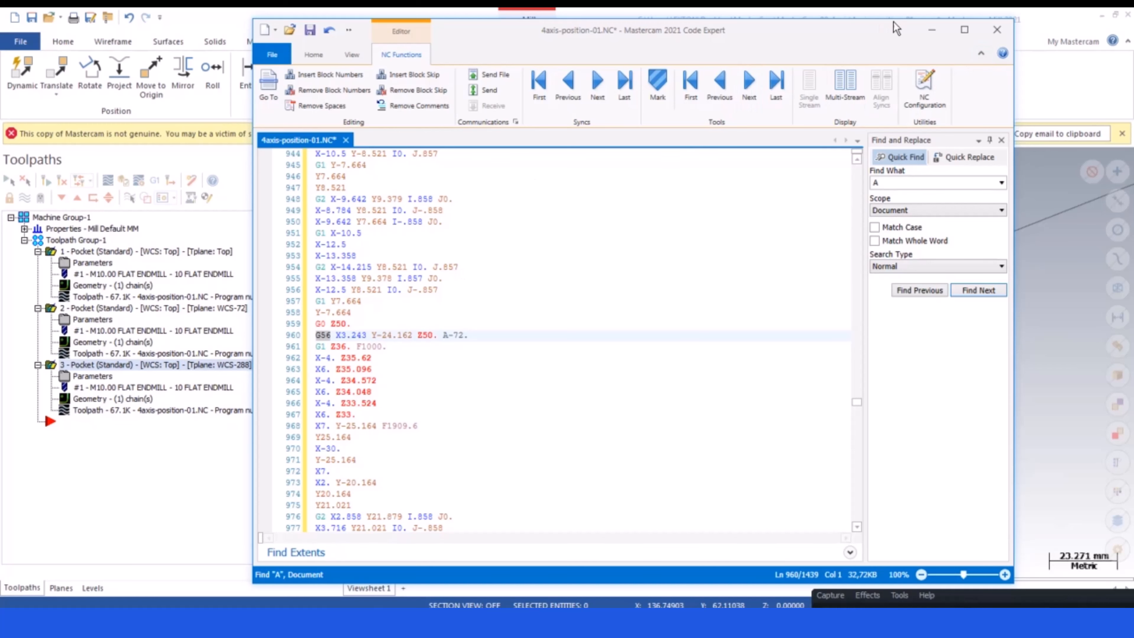
left_click(997, 30)
left_click(601, 364)
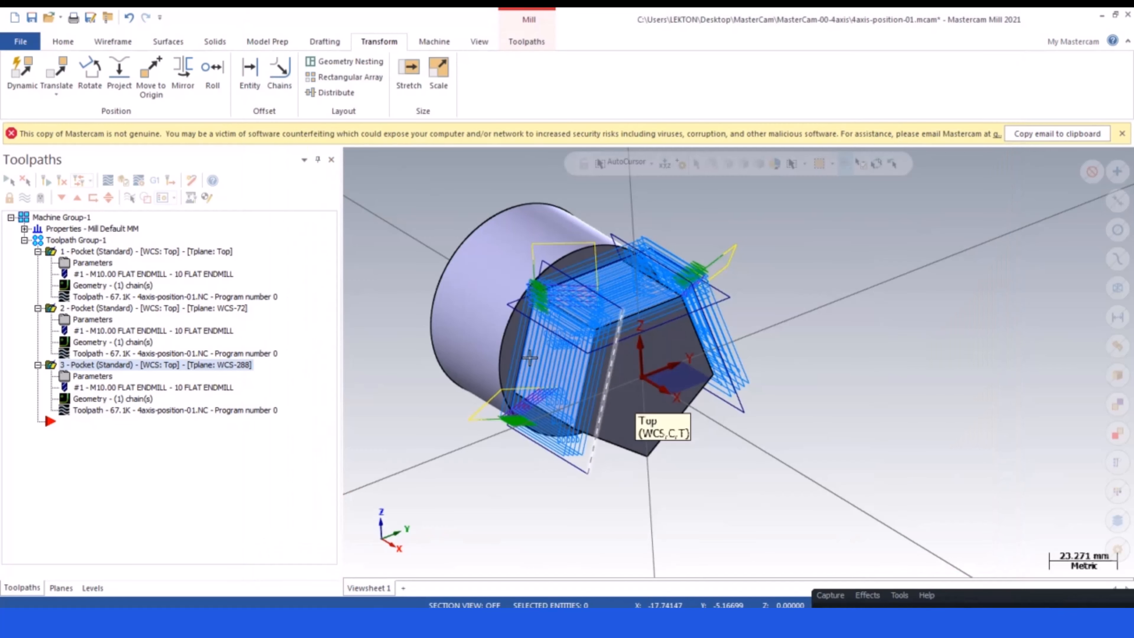
- Set the first pocket's tool plane work offset to Manual 1, updating the Top plane and all operations that use it
left_click(65, 265)
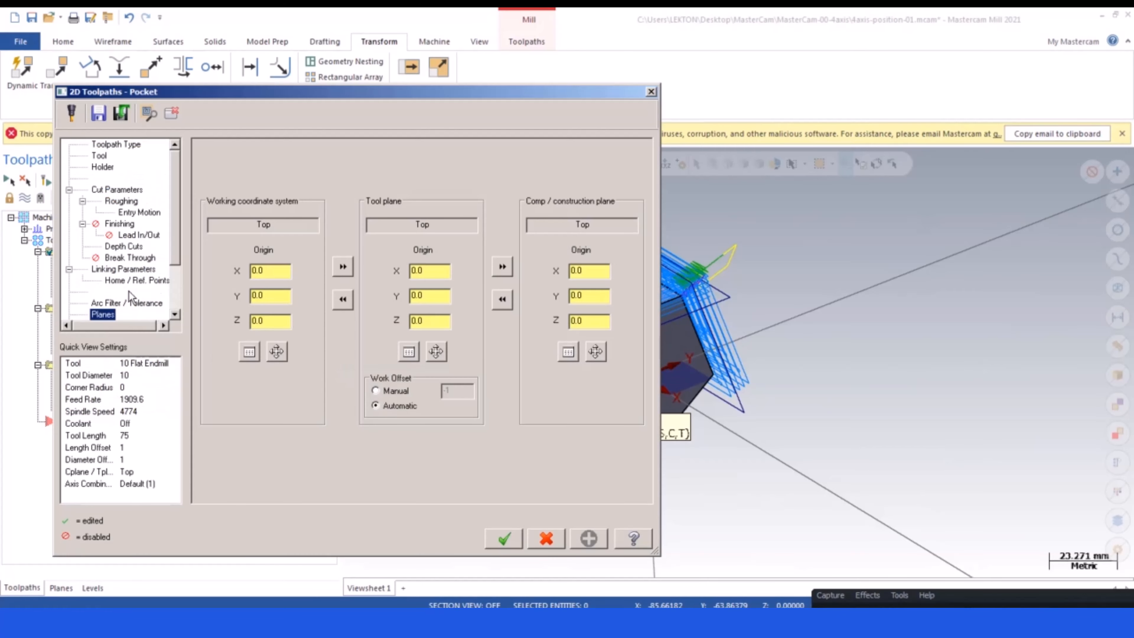
scroll(130, 291, "down", 2)
left_click(107, 258)
left_click(105, 245)
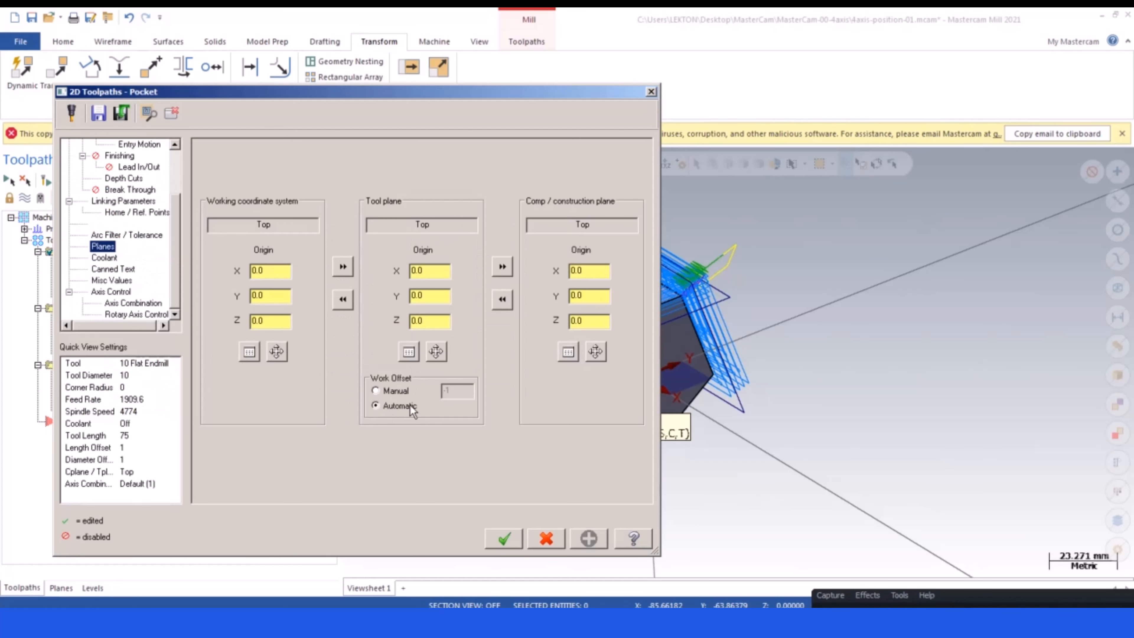
left_click(375, 390)
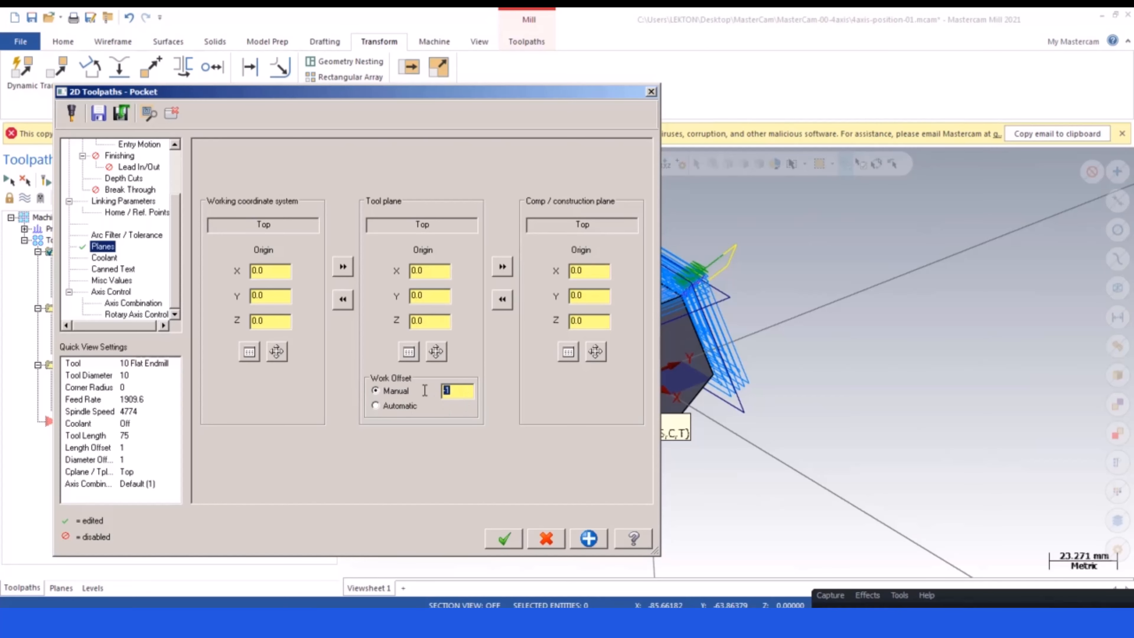
type("1")
left_click(500, 536)
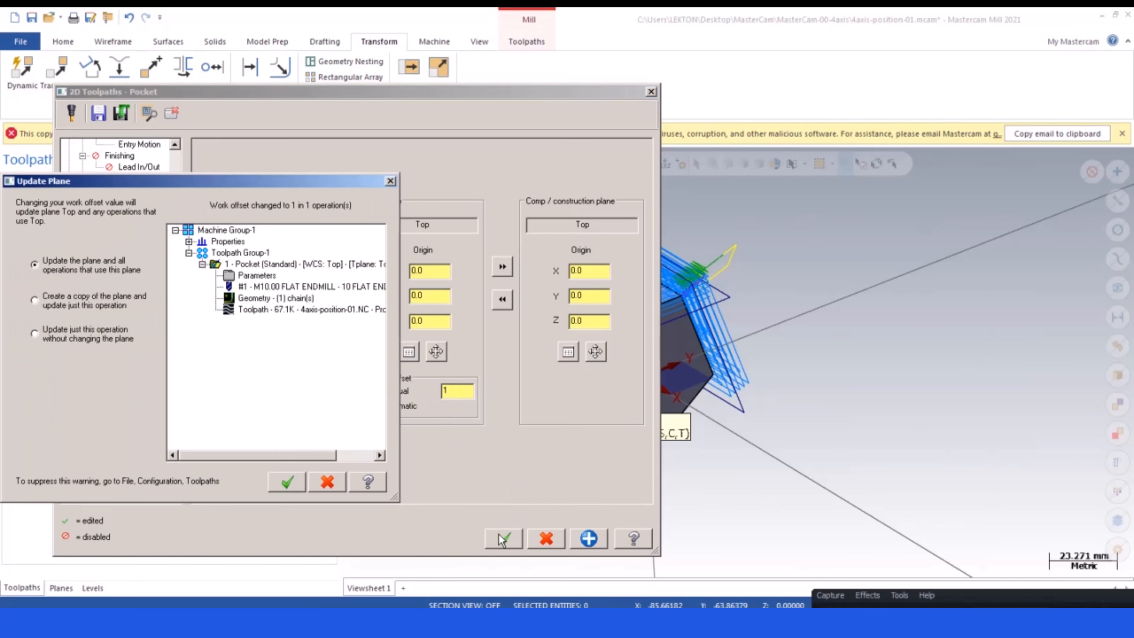
left_click(286, 481)
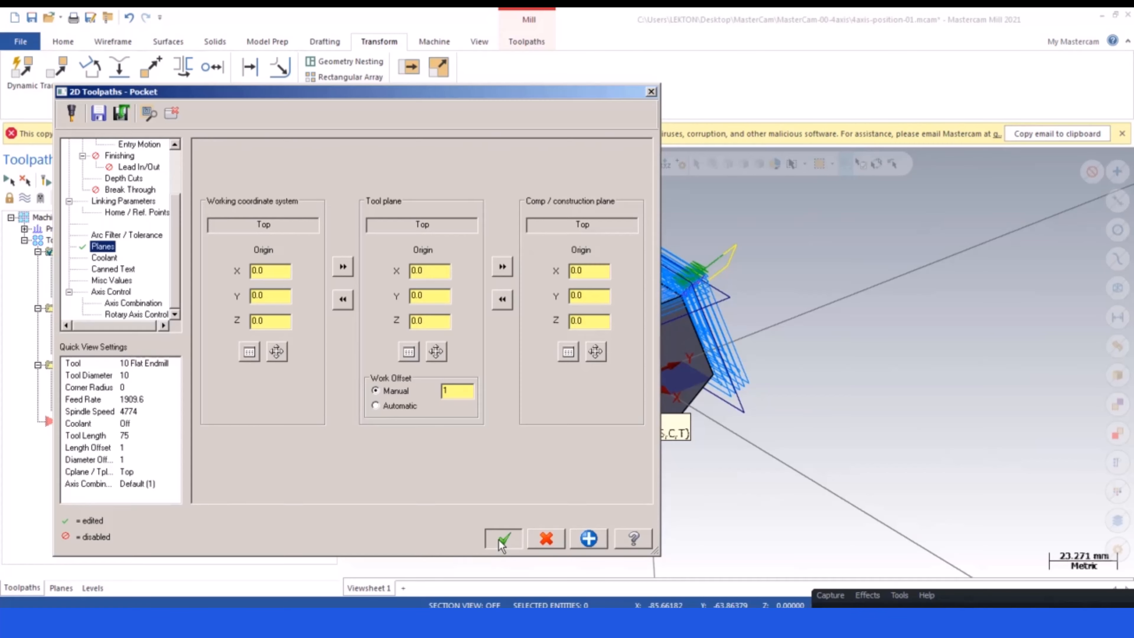
left_click(503, 541)
- Set the second pocket's tool plane work offset to Manual 1, updating plane WCS-72 and all operations that use it
left_click(89, 326)
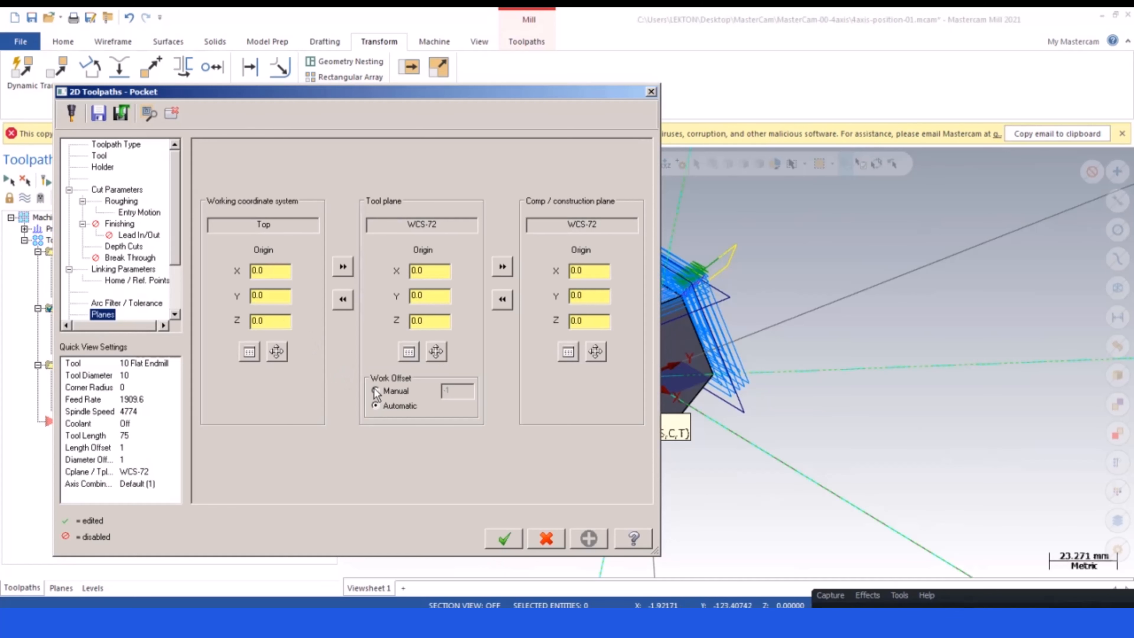
left_click(376, 391)
left_click(513, 539)
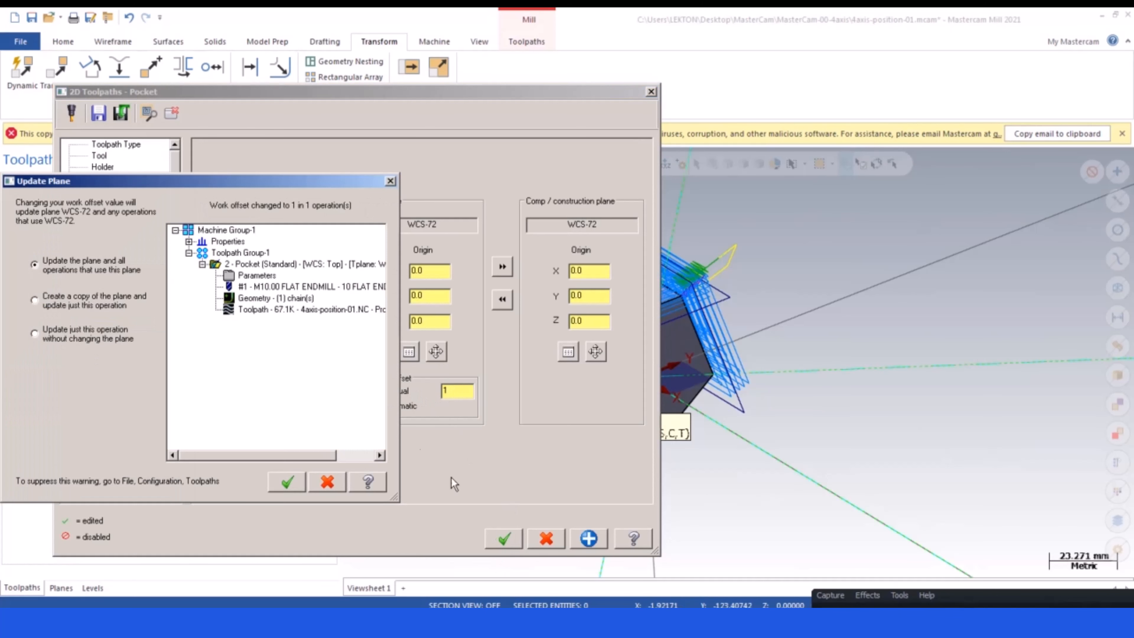
left_click(290, 476)
left_click(500, 539)
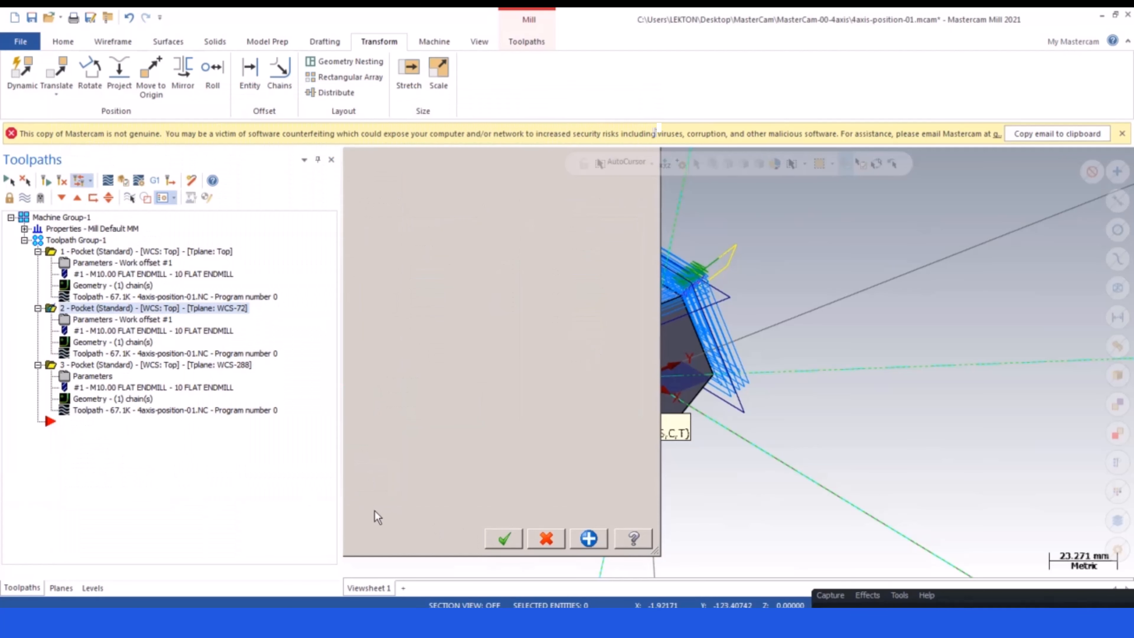
- Set the third pocket's tool plane work offset to Manual 1, updating plane WCS-288 and all operations that use it
left_click(74, 383)
left_click(375, 391)
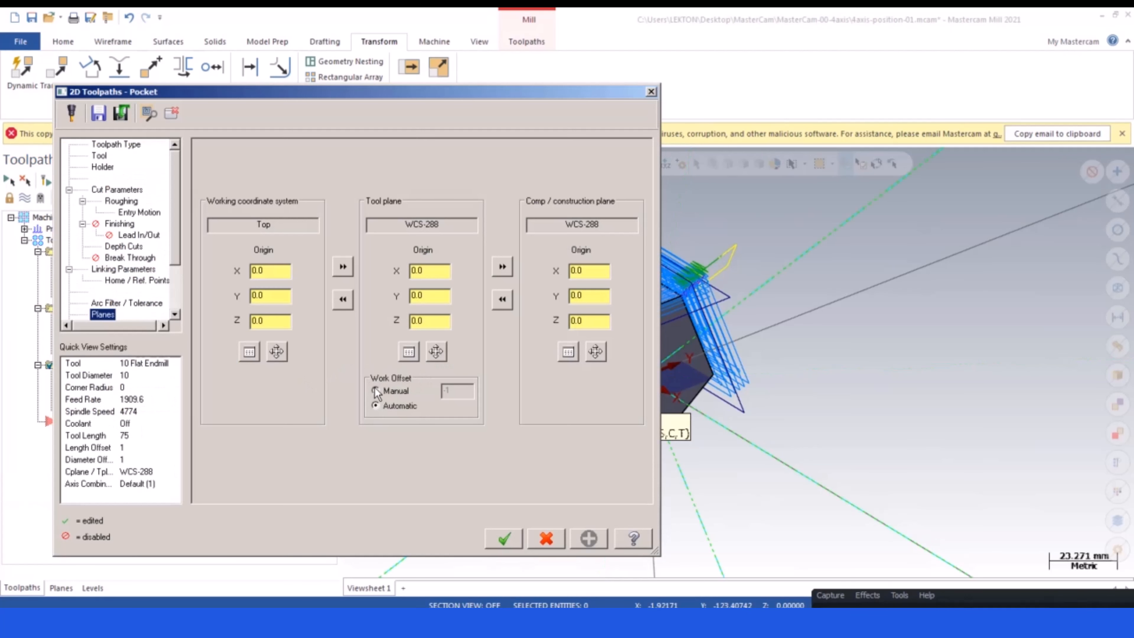
left_click(505, 538)
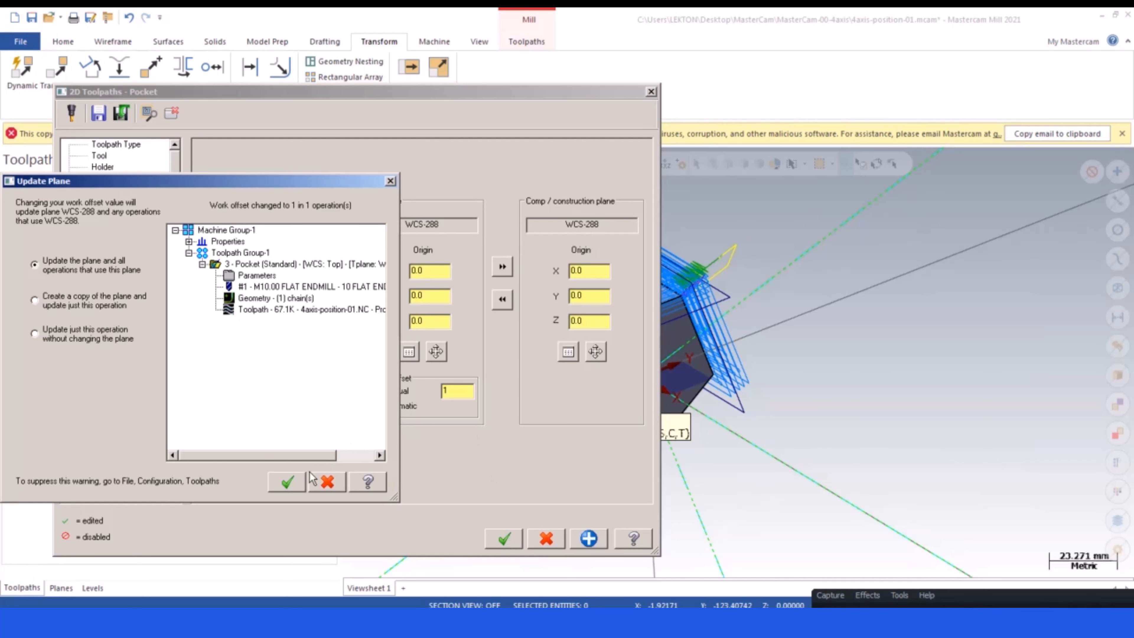
left_click(285, 478)
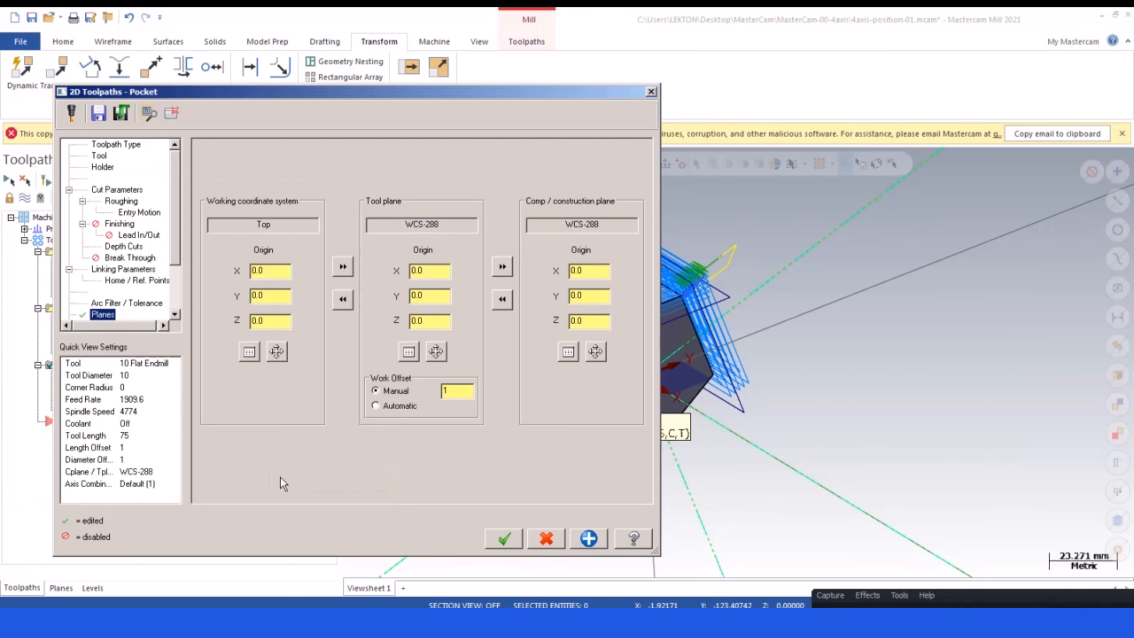
left_click(503, 538)
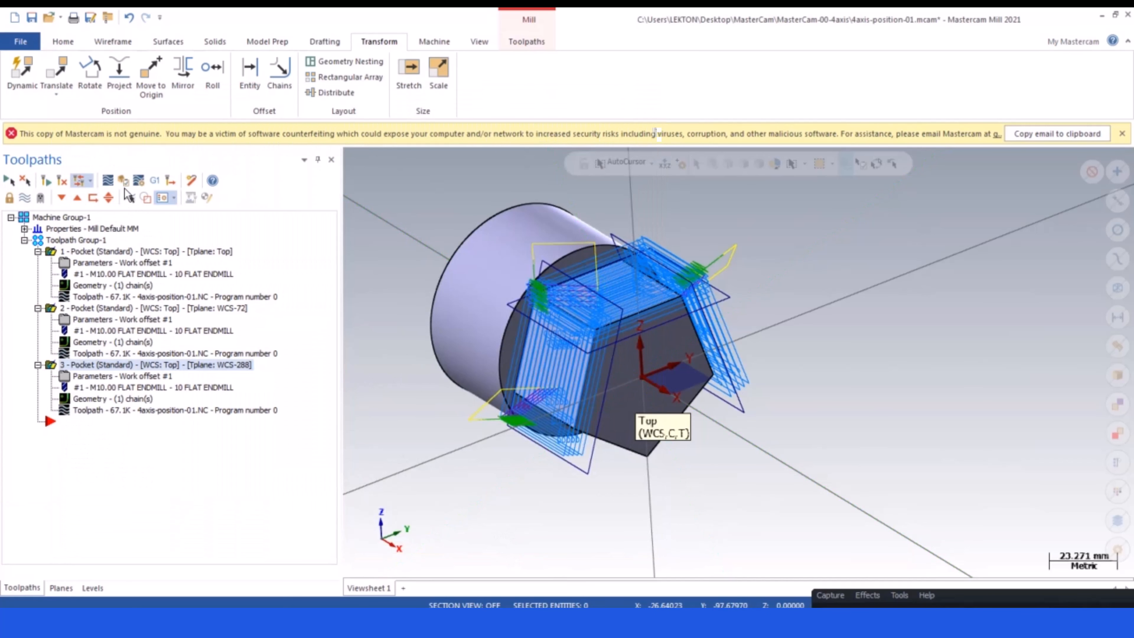
- Post the three pocket operations again, overwriting 4axis-position-01.NC, and remove the block numbers from the code
left_click(155, 181)
left_click(366, 465)
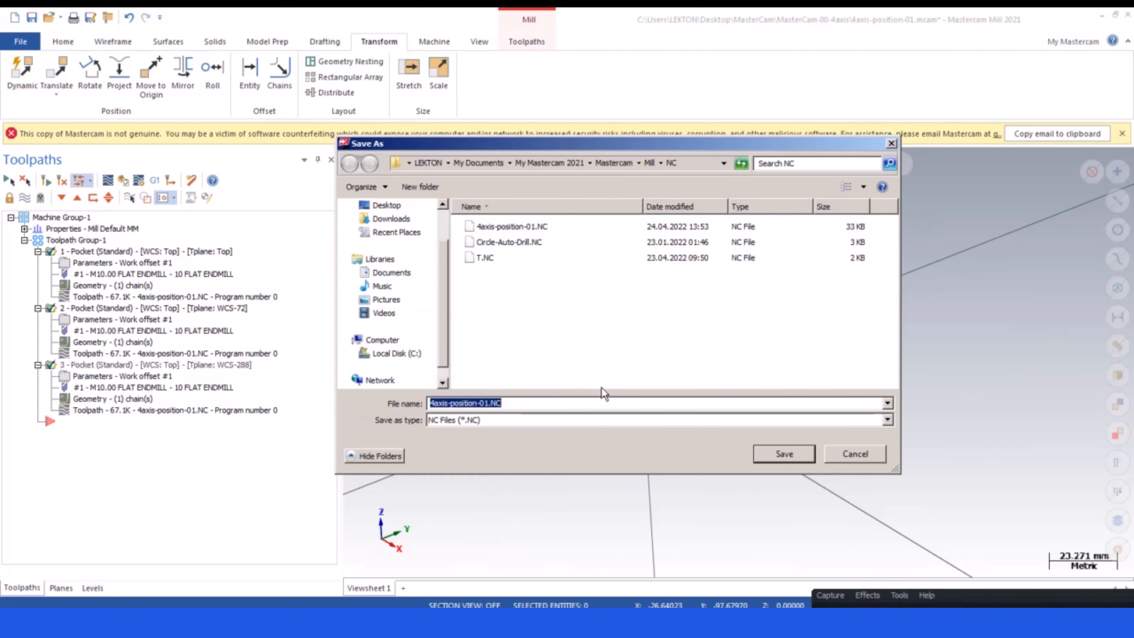
left_click(774, 458)
left_click(623, 322)
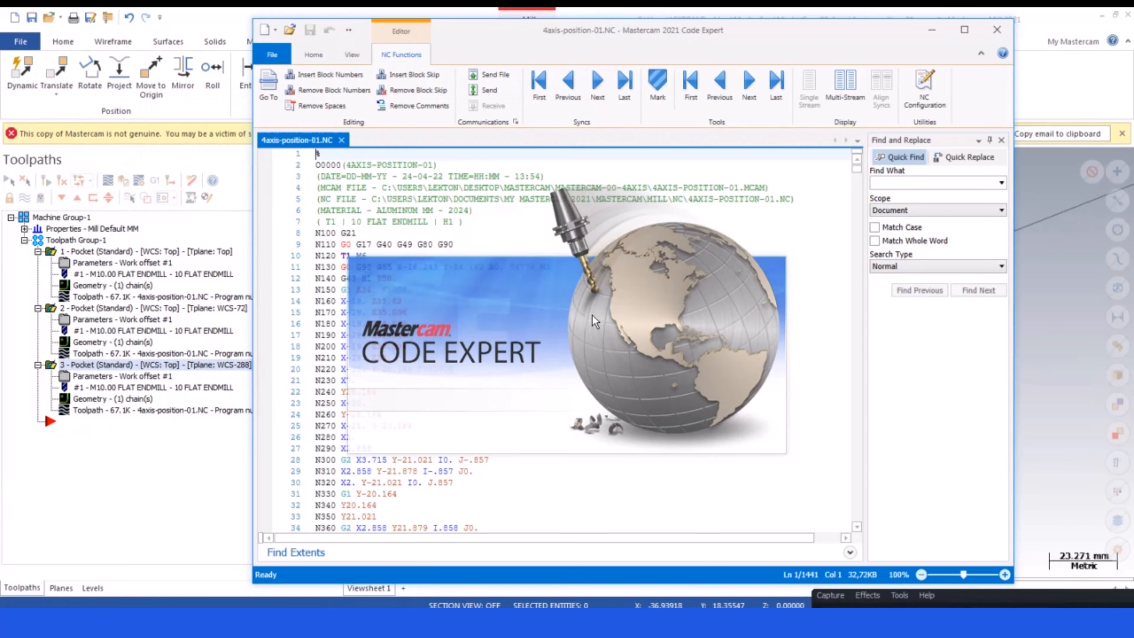
left_click(329, 90)
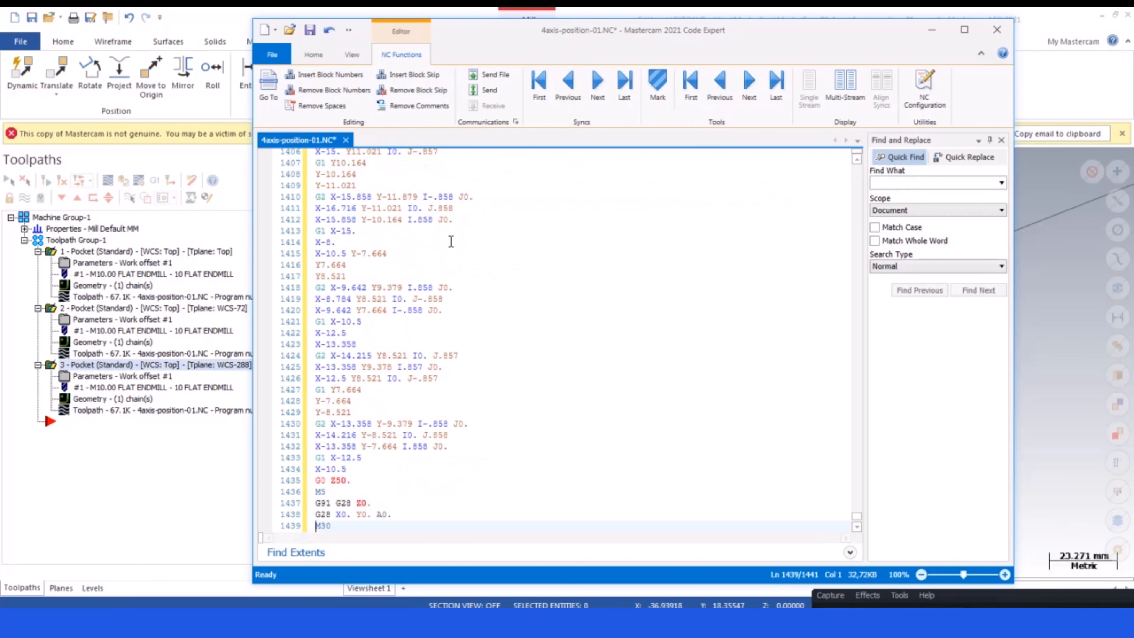
- Examine the work offset code in the first tool's positioning block near the start of the NC program
scroll(709, 303, "up", 2)
left_click_drag(856, 519, 856, 165)
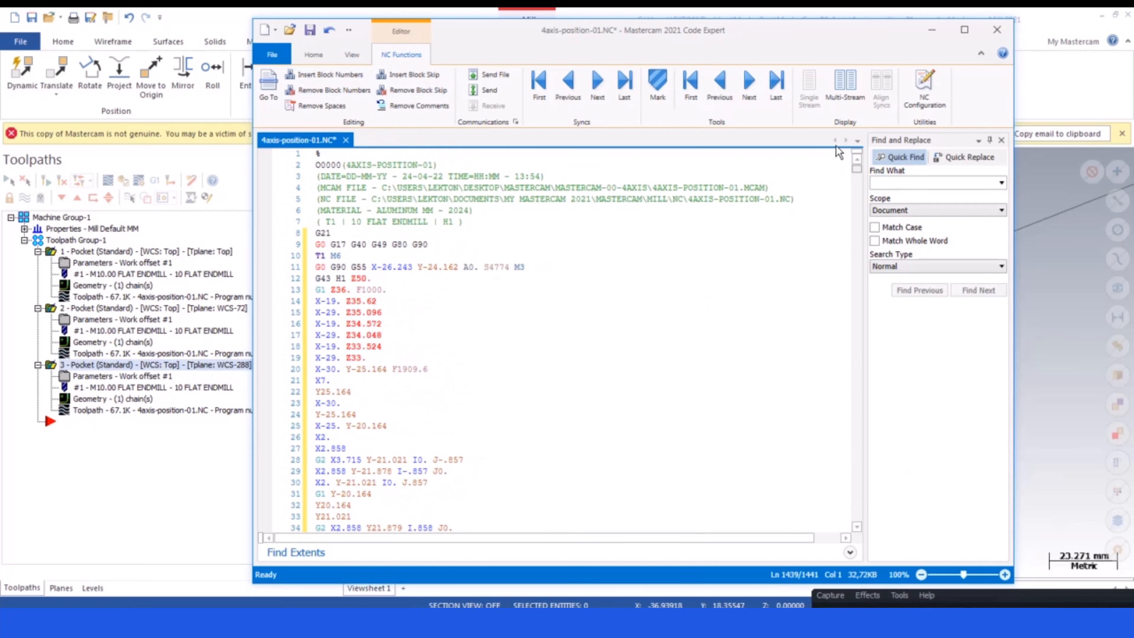
left_click(476, 267)
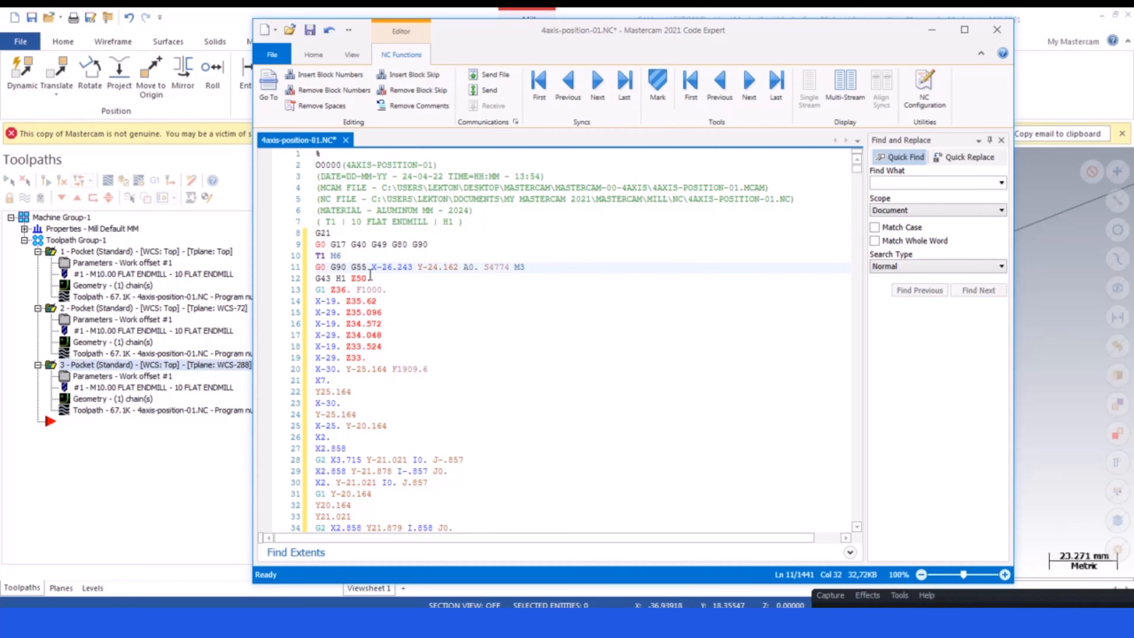
double_click(359, 267)
- Search the NC code for "A" and step through the blocks that rotate the A axis
key("ctrl+f")
left_click(890, 183)
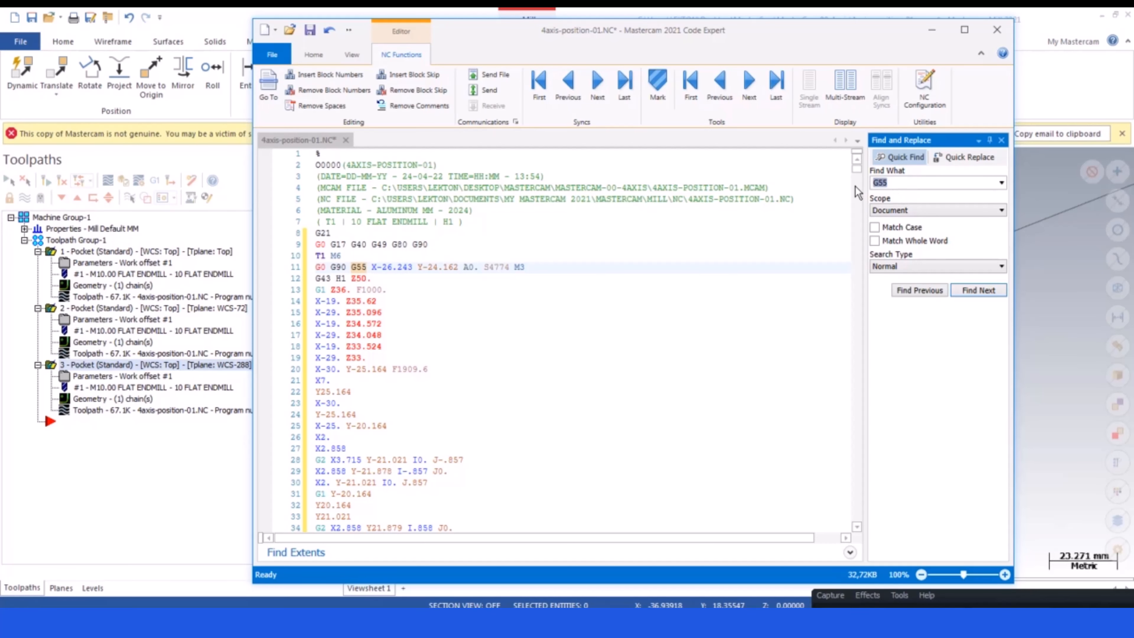
type("A")
key("Return")
key("Return")
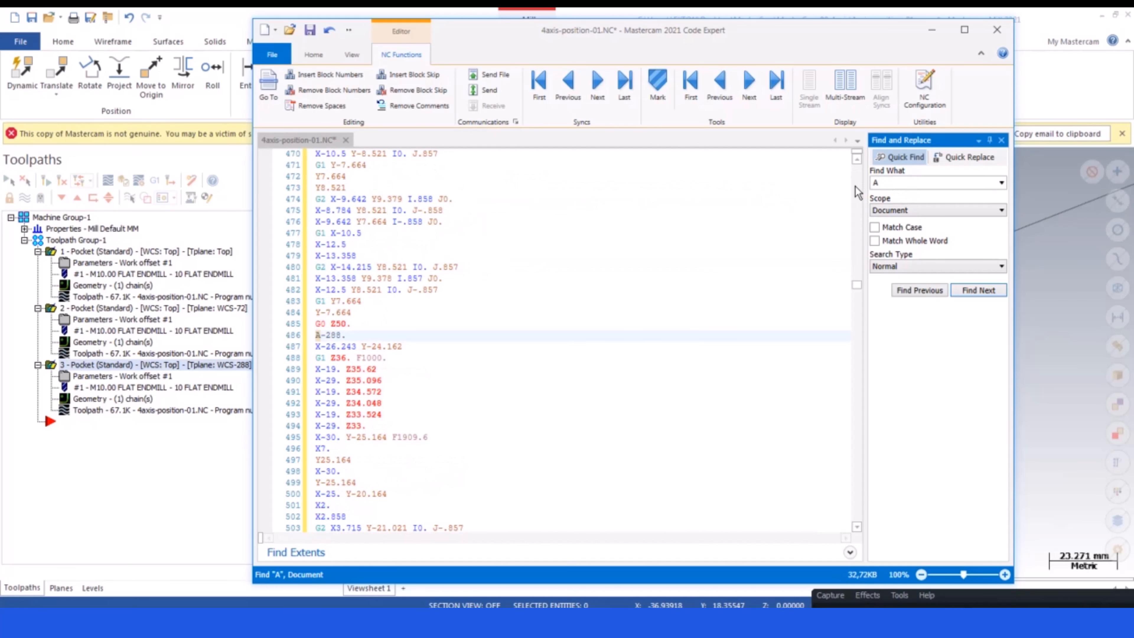
key("Return")
left_click(293, 335)
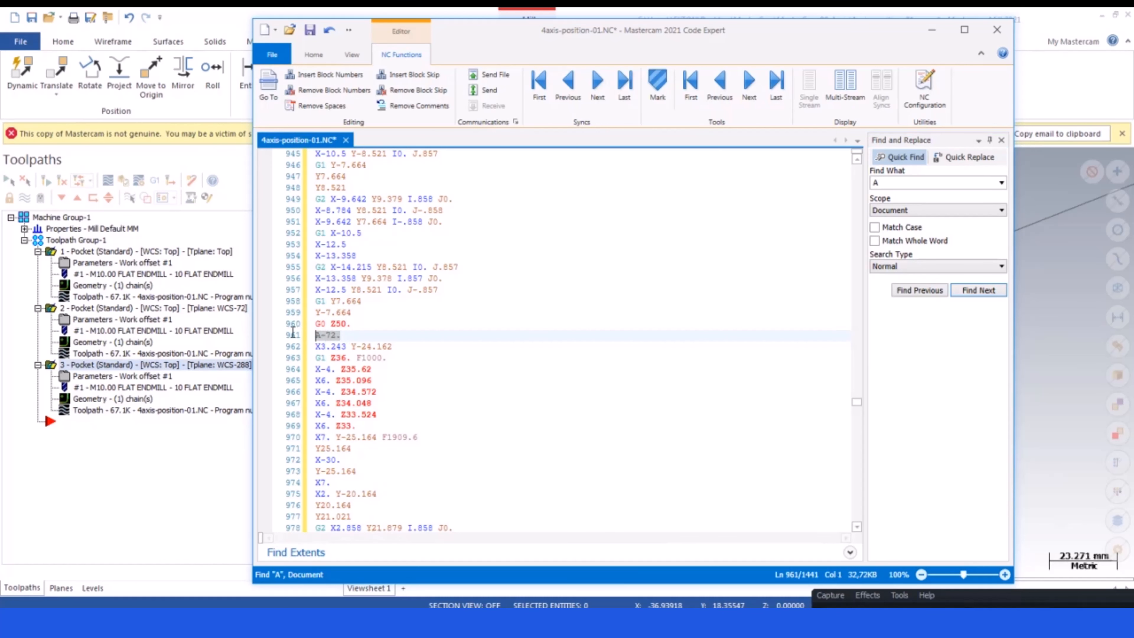
- Close the NC code editor and save the part file with its three pocket operations
left_click(996, 30)
left_click(616, 360)
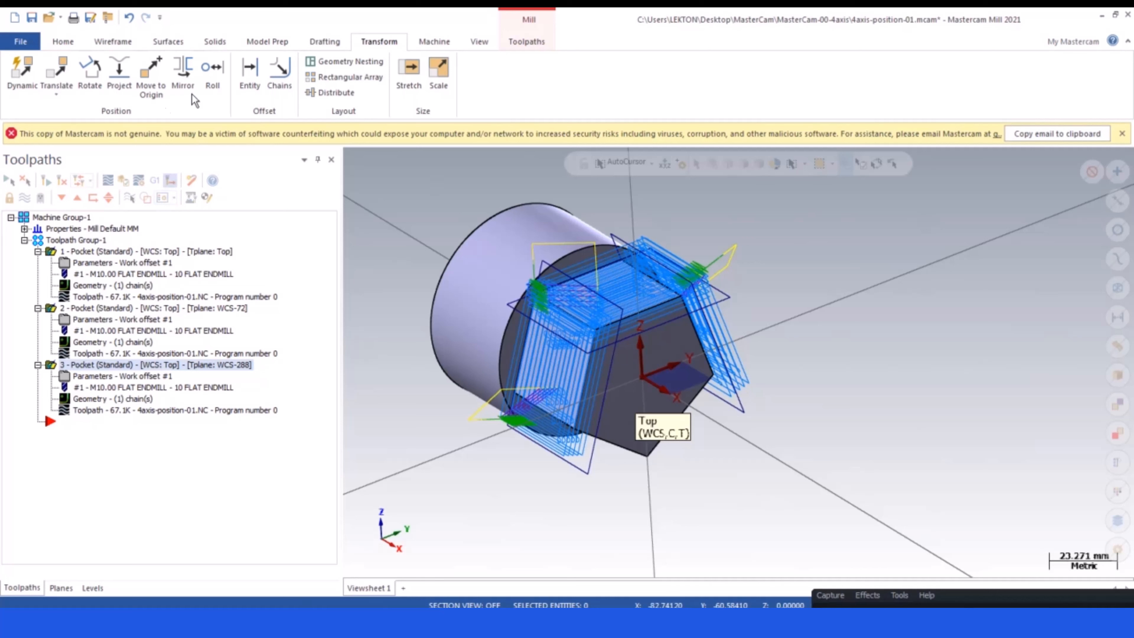
left_click(32, 18)
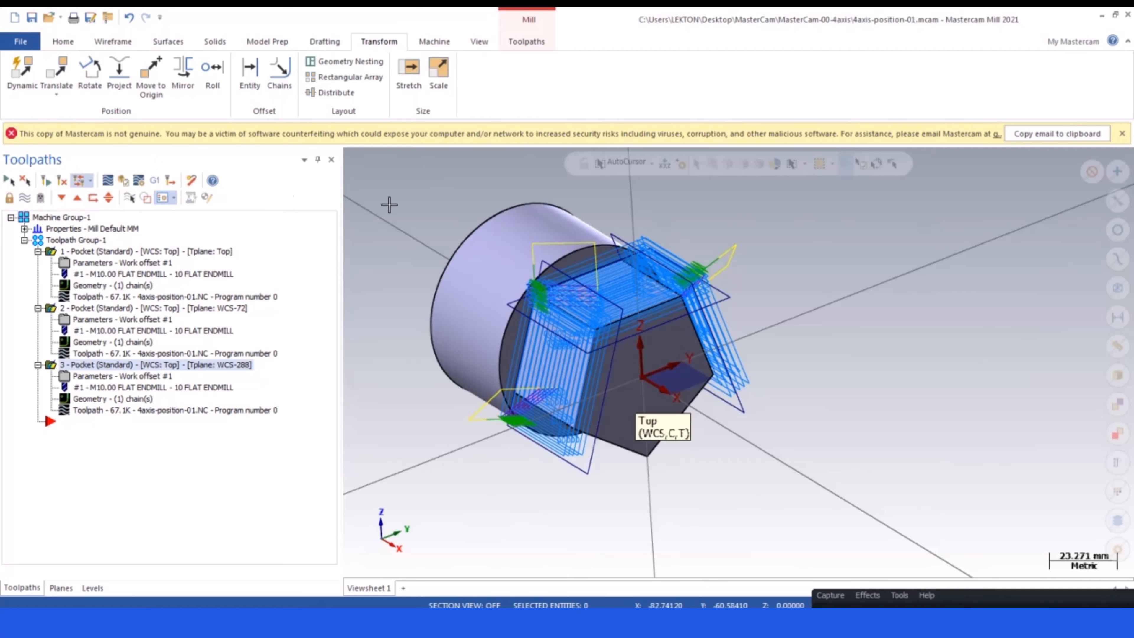
scroll(719, 280, "down", 3)
scroll(464, 243, "up", 4)
scroll(698, 298, "down", 2)
scroll(698, 298, "down", 2)
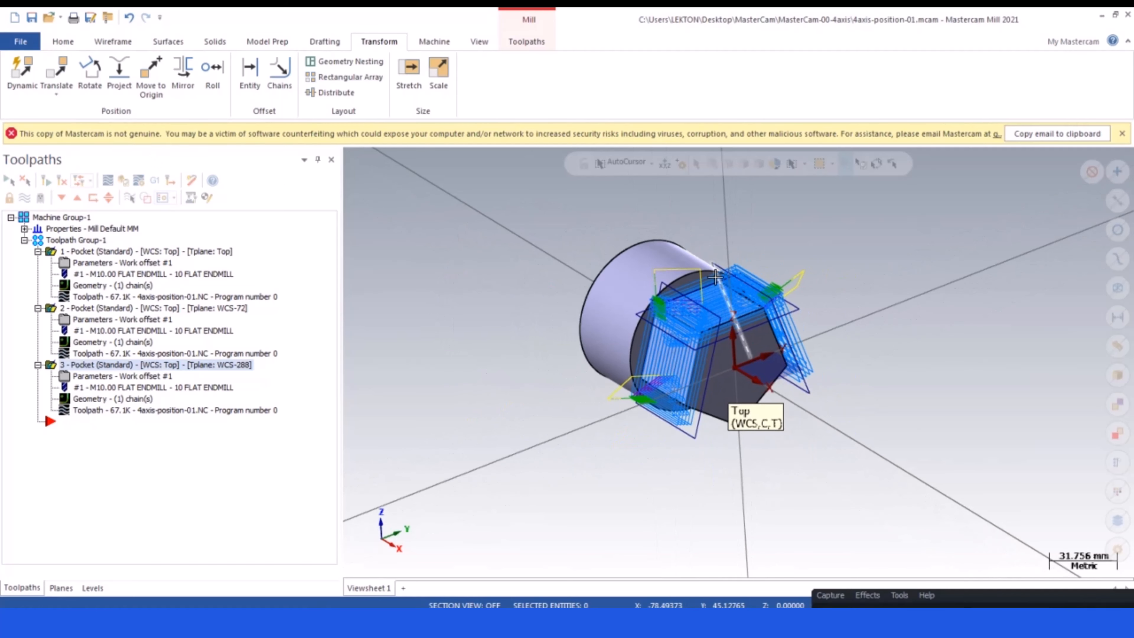
scroll(680, 244, "up", 1)
scroll(791, 275, "down", 2)
scroll(715, 253, "up", 1)
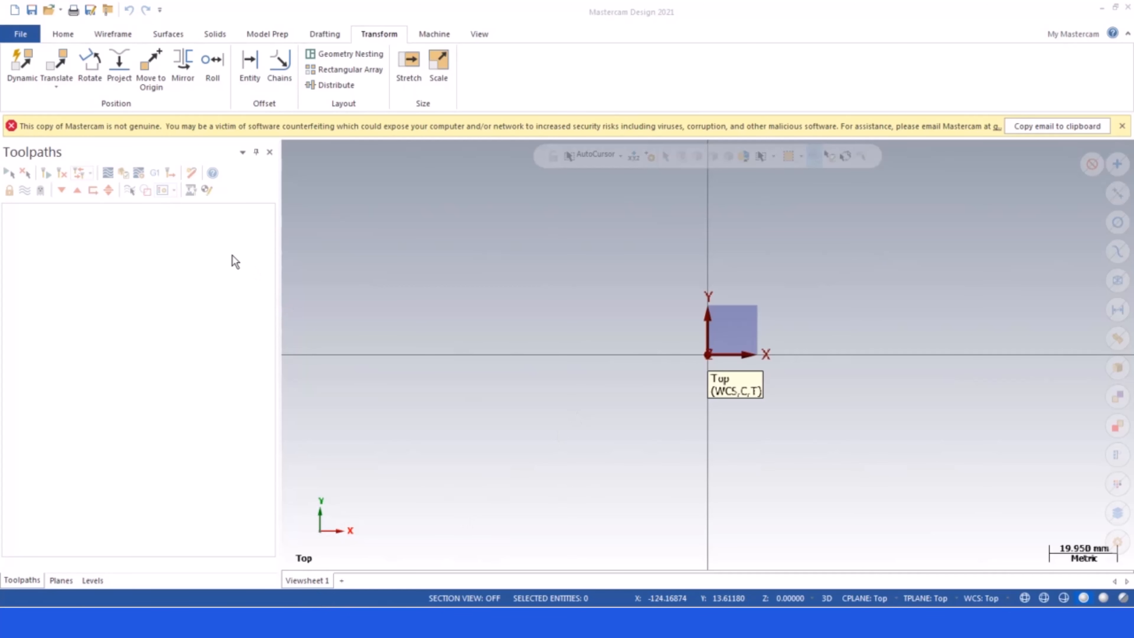
- Open the SolidWorks part 4axis-3axis-Toolpath.SLDPRT from the MasterCam-00-4axis folder on the desktop
left_click(48, 10)
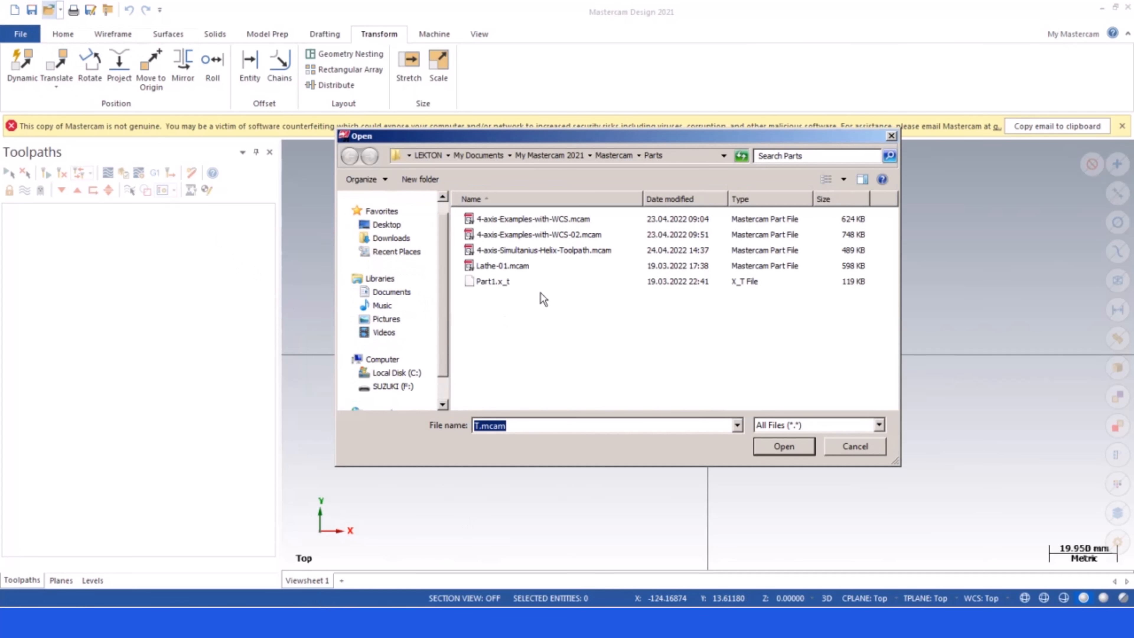
left_click(789, 427)
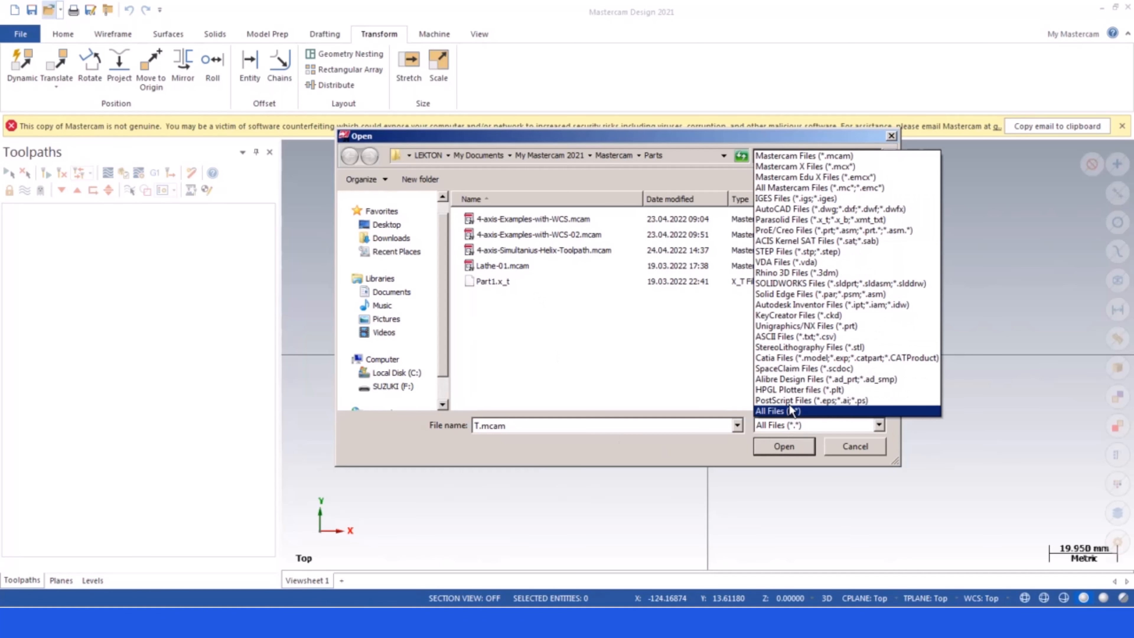
left_click(583, 331)
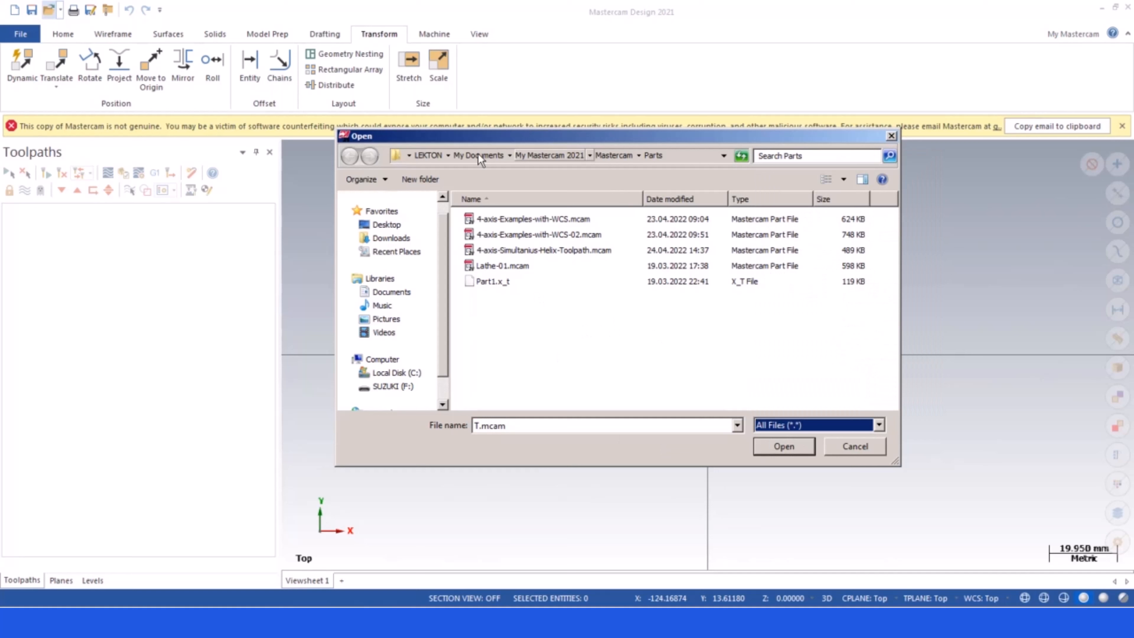
left_click(389, 225)
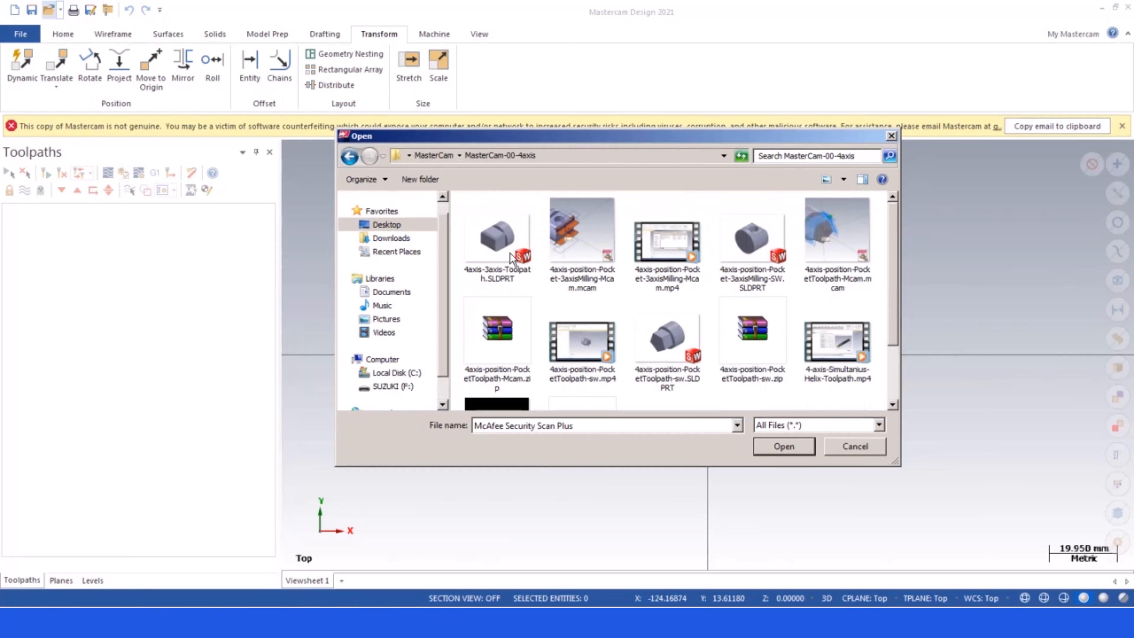
left_click(513, 242)
double_click(494, 241)
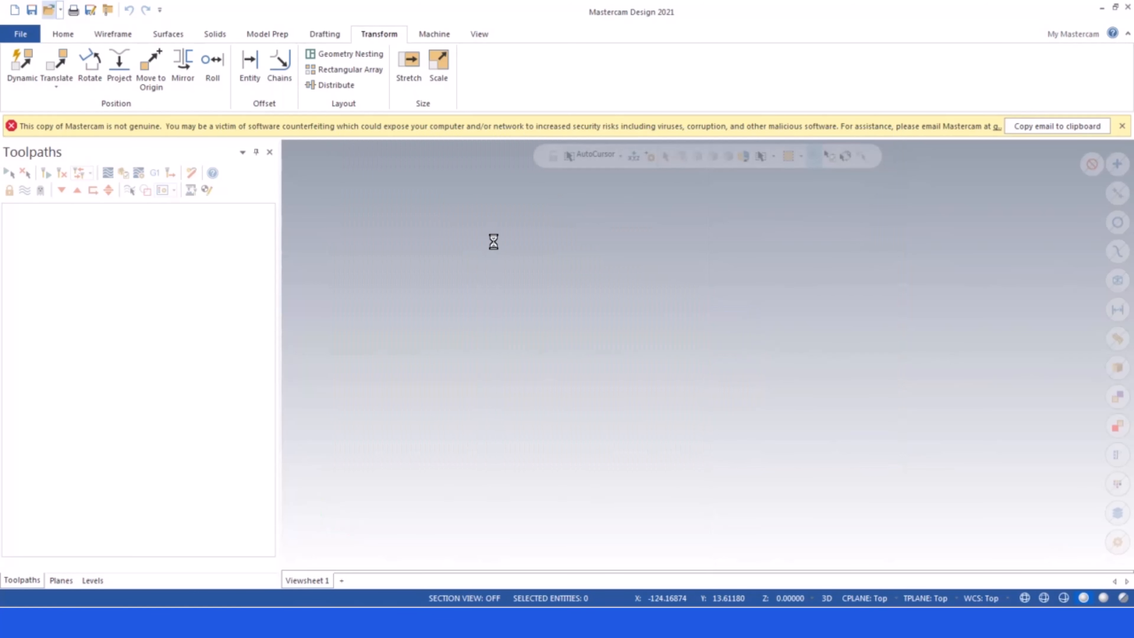
- Show the imported part in the isometric view and set the construction and tool planes to Front
scroll(434, 249, "down", 4)
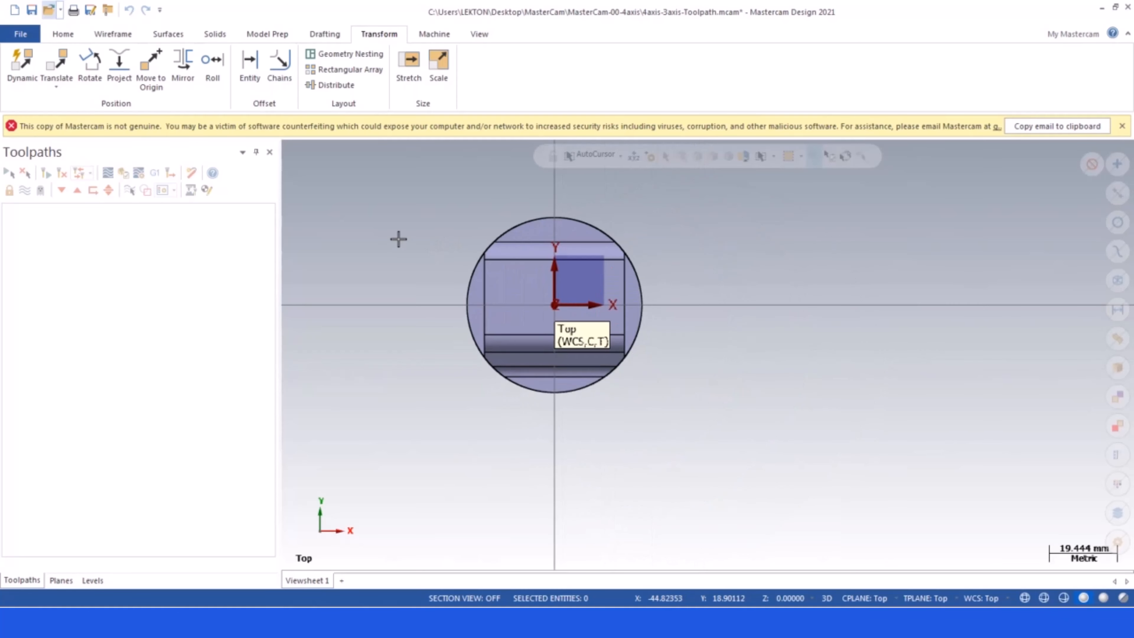
middle_click_drag(401, 240, 470, 265)
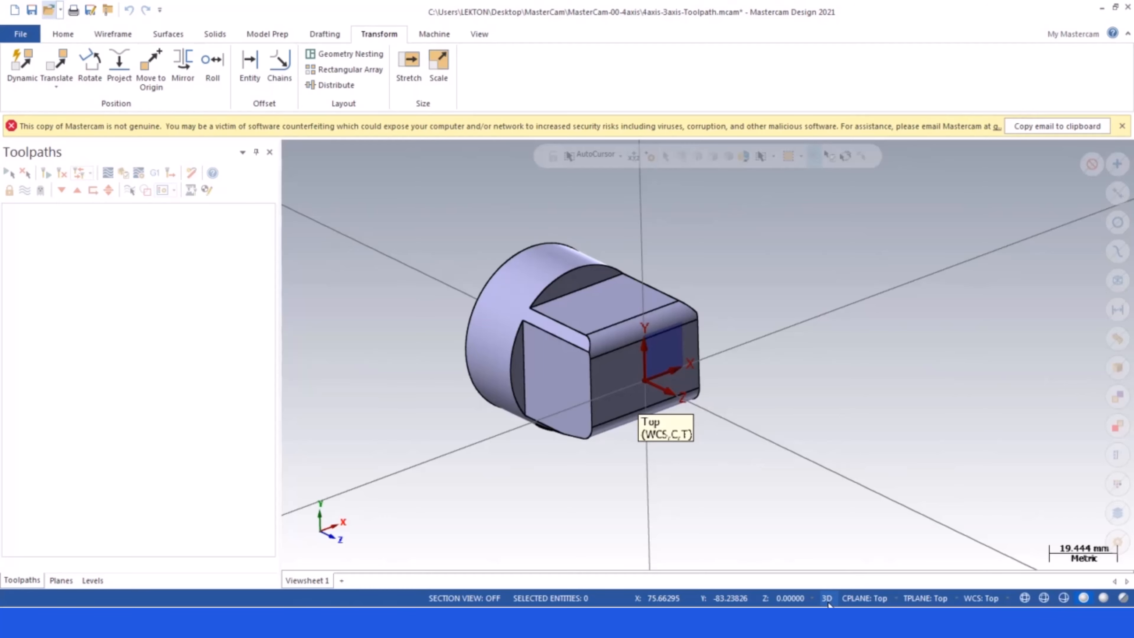
left_click(864, 598)
left_click(726, 522)
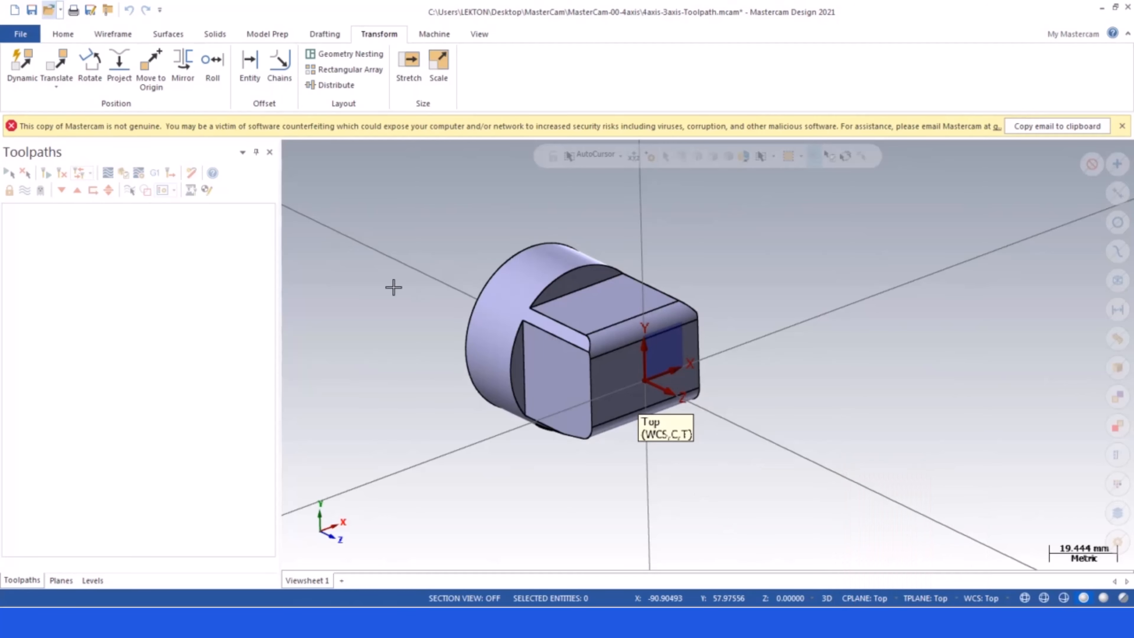
right_click(393, 286)
left_click(438, 410)
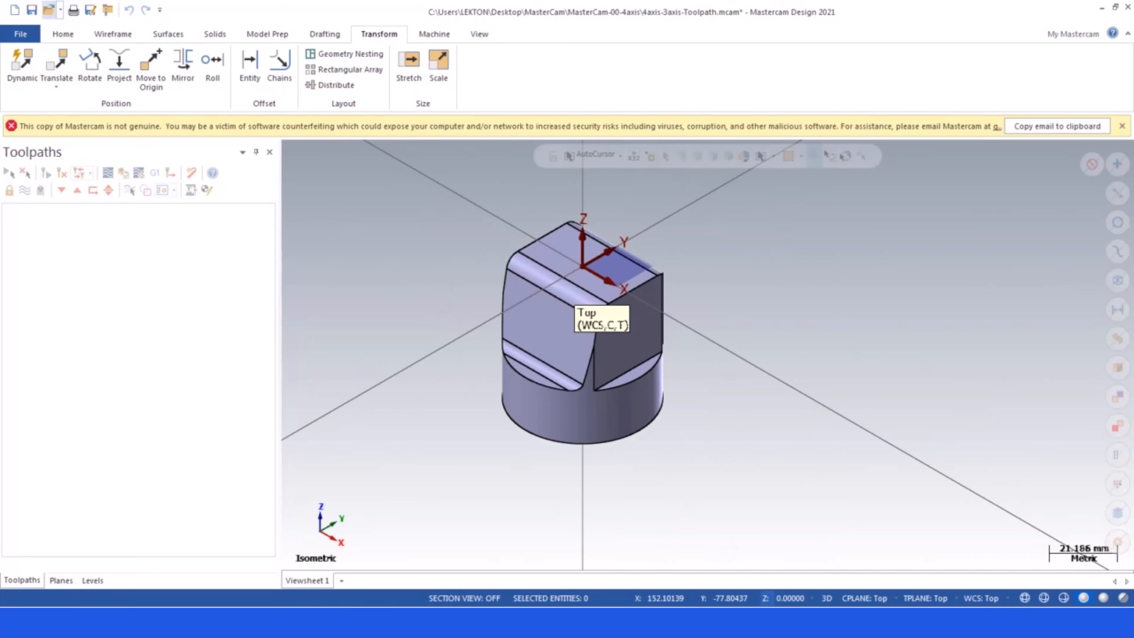
left_click(864, 598)
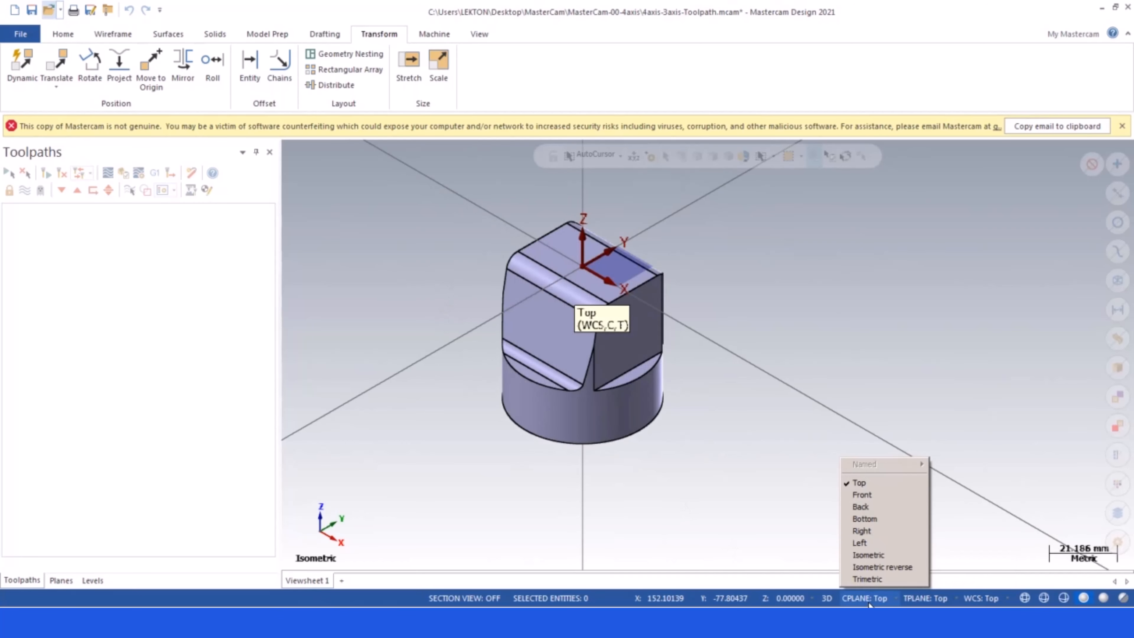
left_click(868, 497)
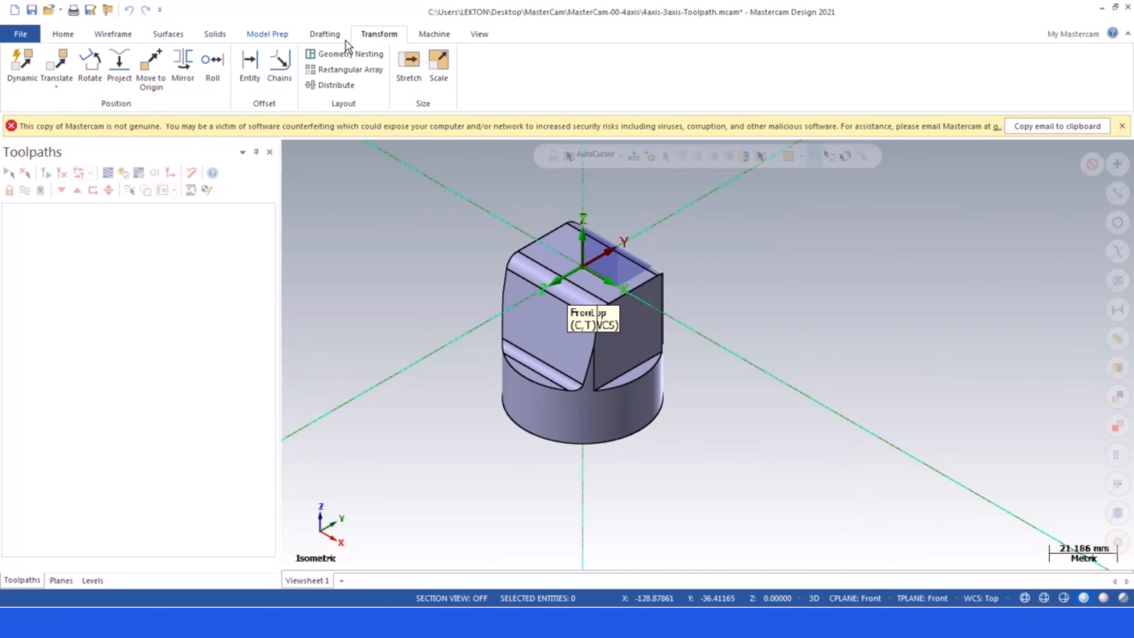
- Rotate the solid 90 degrees in the Front plane with the Move method and clear the result colors
left_click(90, 63)
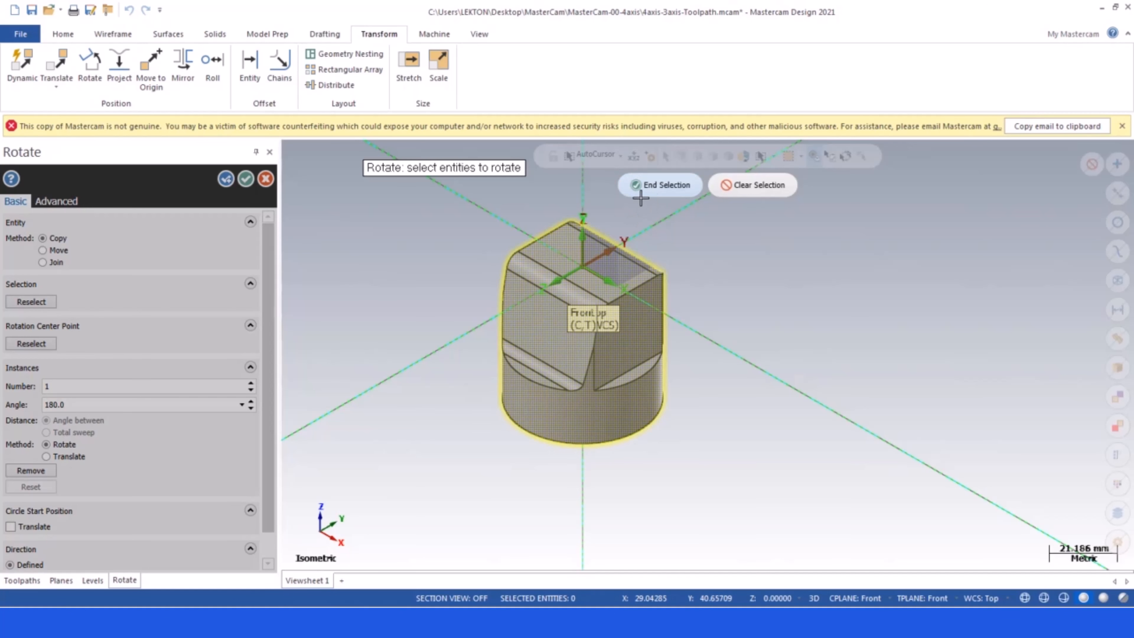
left_click(640, 185)
type("90")
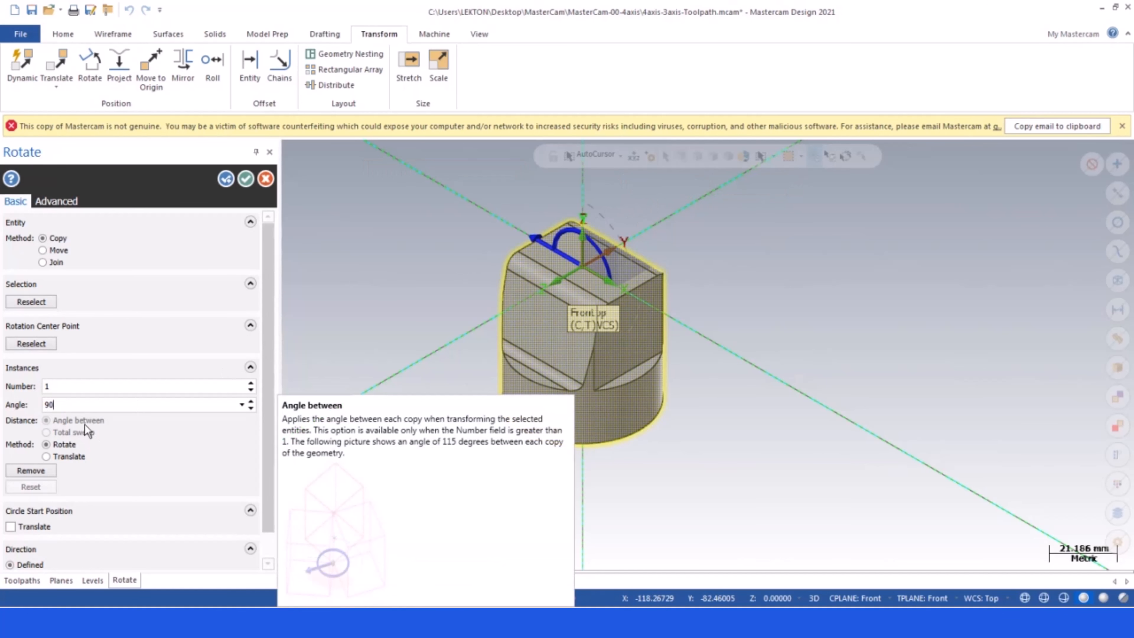
key("Return")
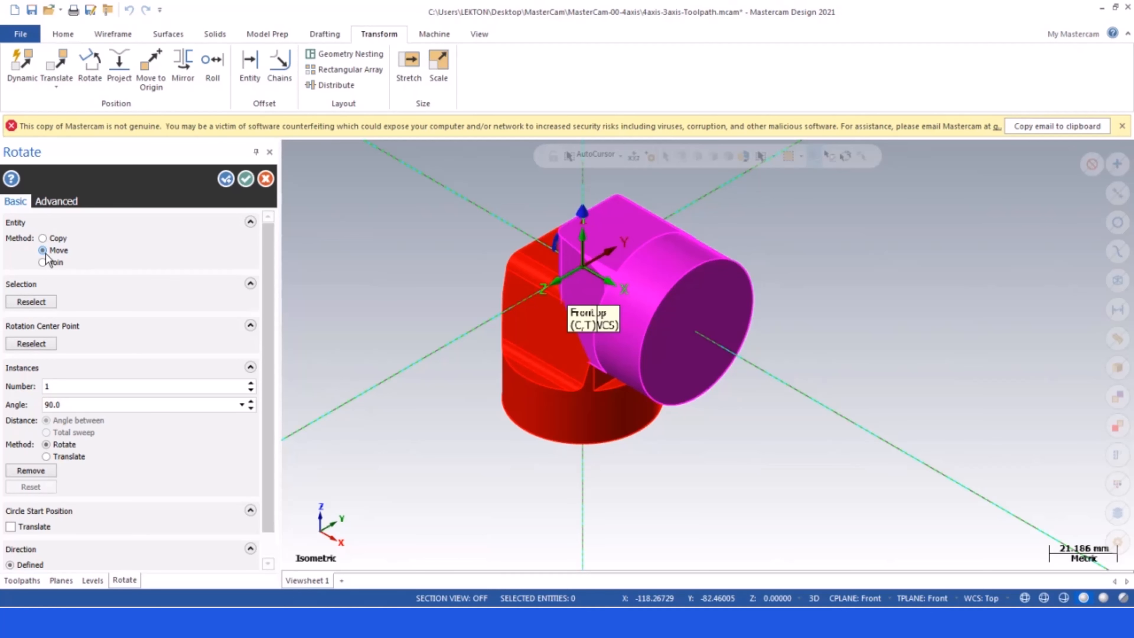
left_click(245, 180)
right_click(387, 261)
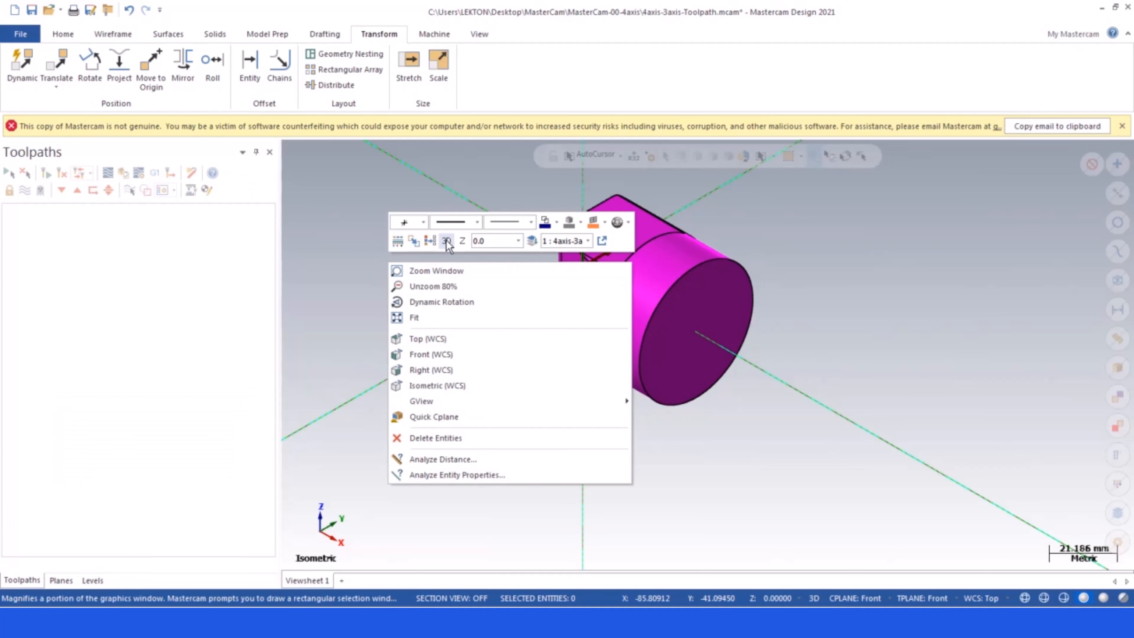
left_click(402, 267)
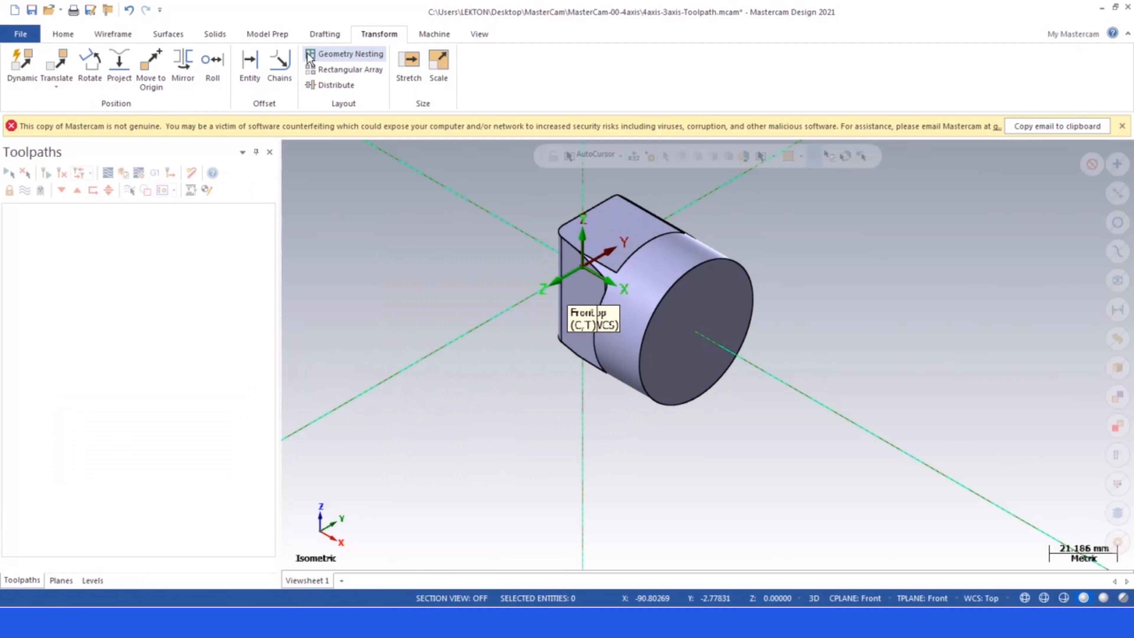
- Rotate the solid another 180 degrees in the Front plane, moving it, and clear the result colors
left_click(90, 63)
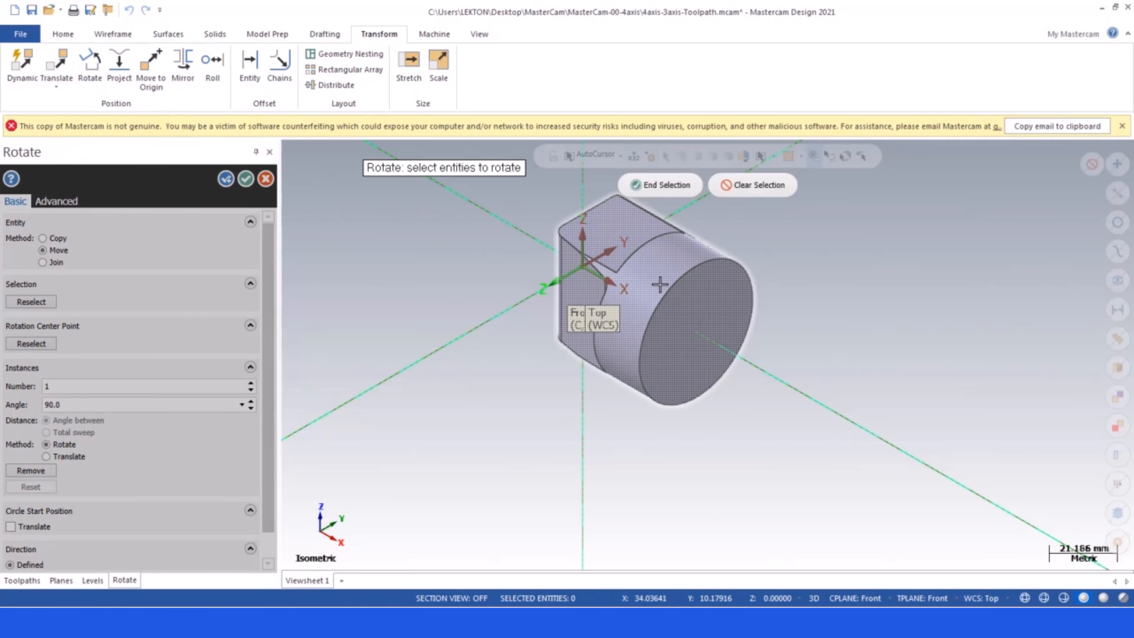
left_click(643, 273)
left_click(668, 182)
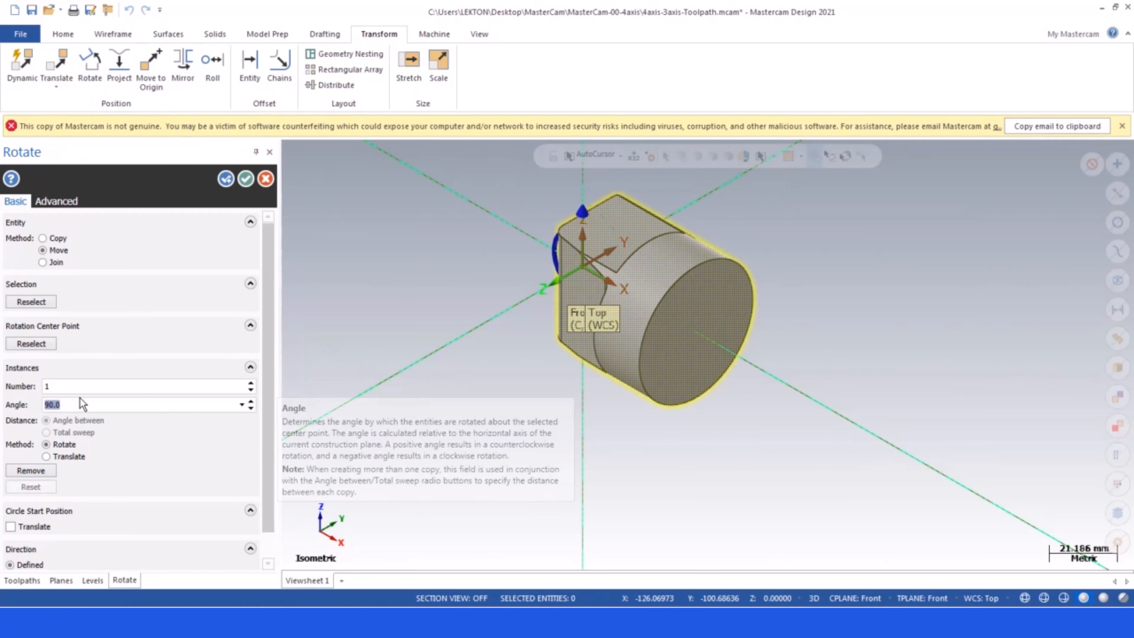
type("180.0")
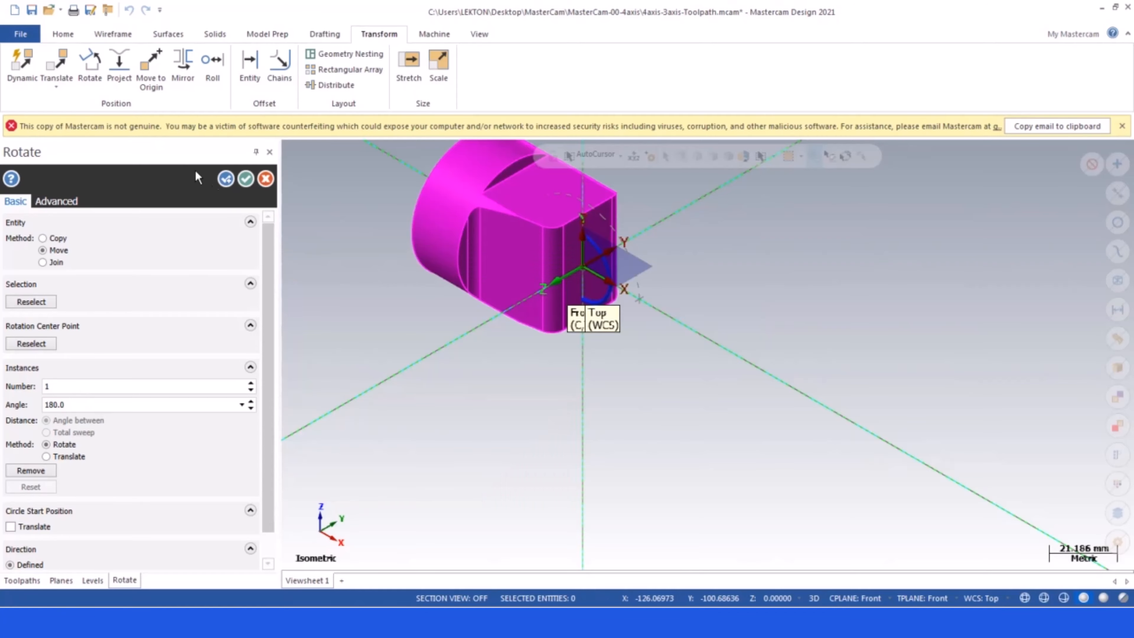
left_click(246, 179)
scroll(539, 410, "down", 3)
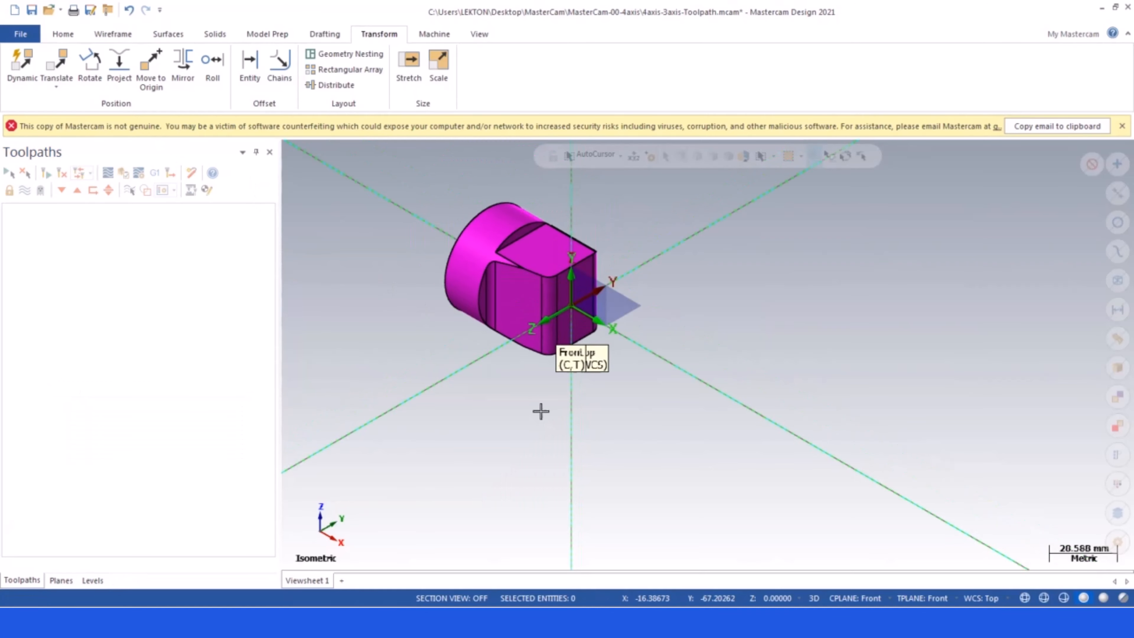
right_click(398, 268)
left_click(442, 246)
scroll(422, 339, "up", 2)
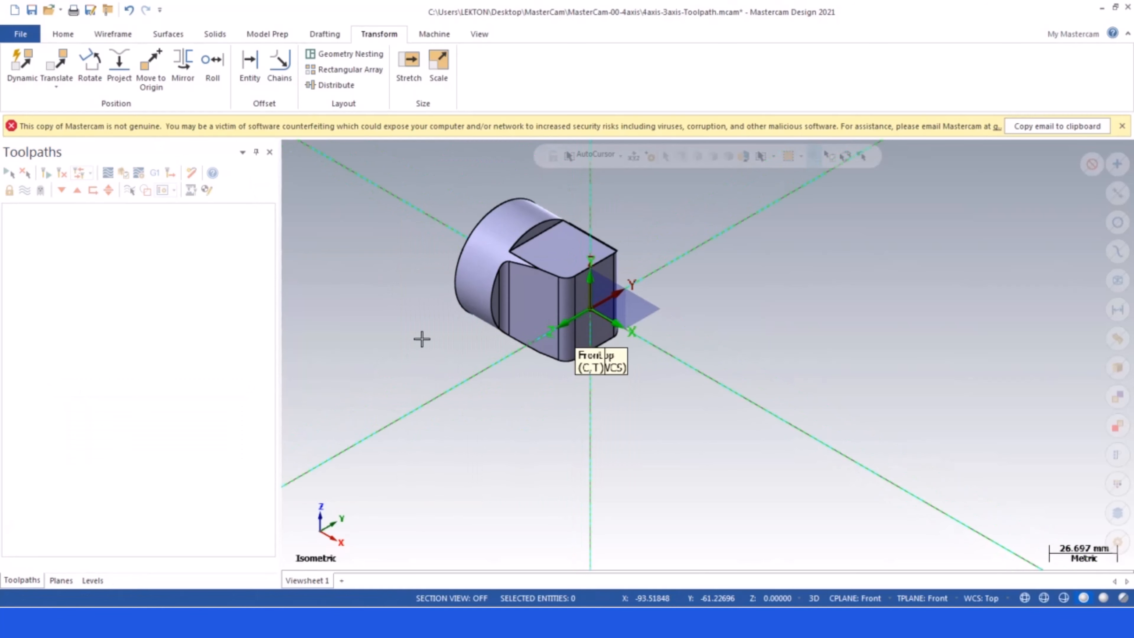
- Set the construction and tool planes to Right, rotate the solid 270 degrees with the Move method, and clear the result colors
left_click(855, 598)
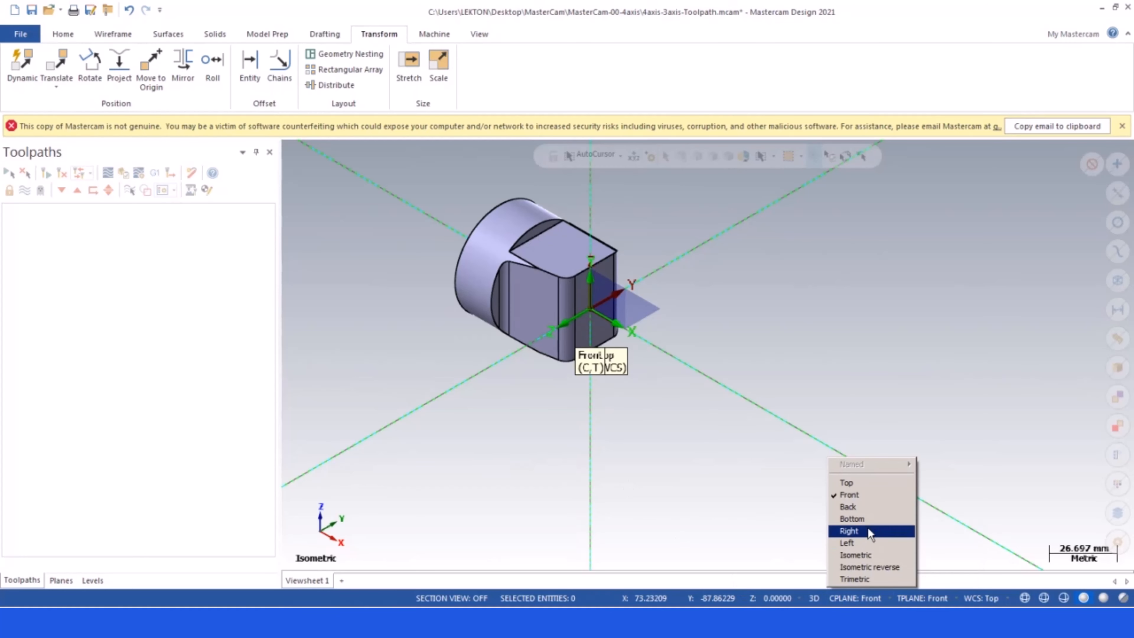
left_click(863, 530)
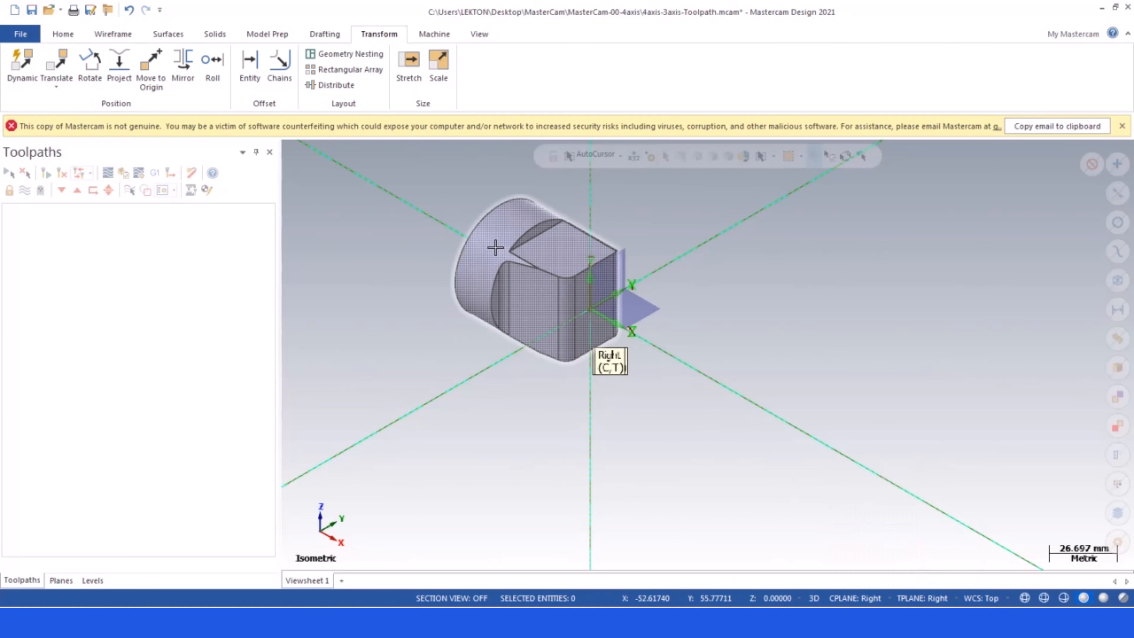
left_click(91, 59)
left_click(497, 247)
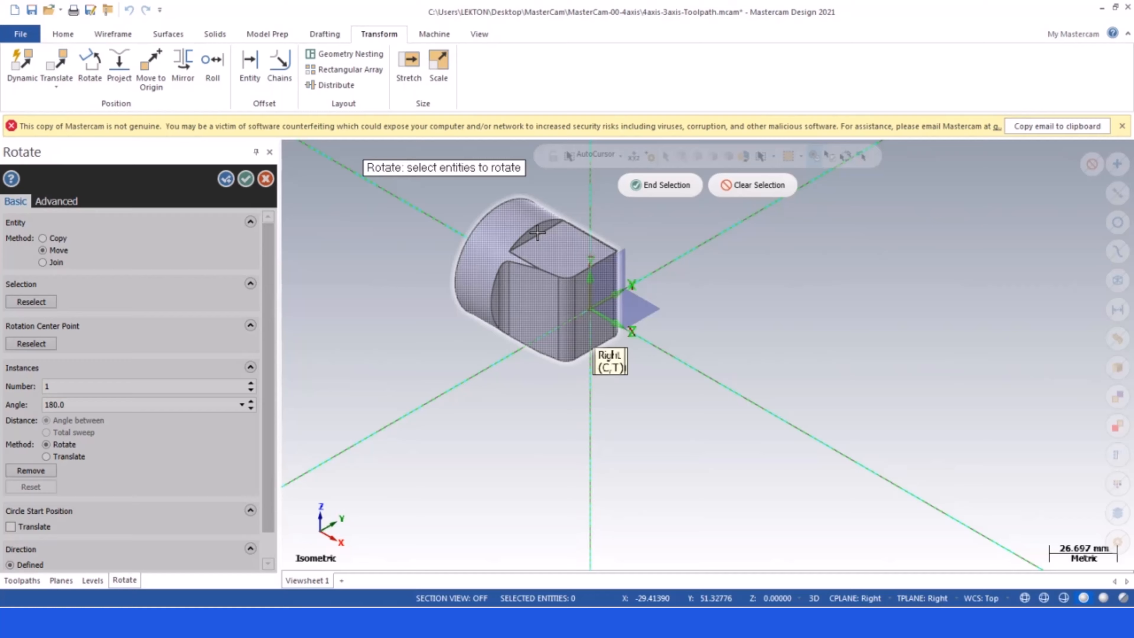
left_click(670, 195)
type("90")
key("Tab")
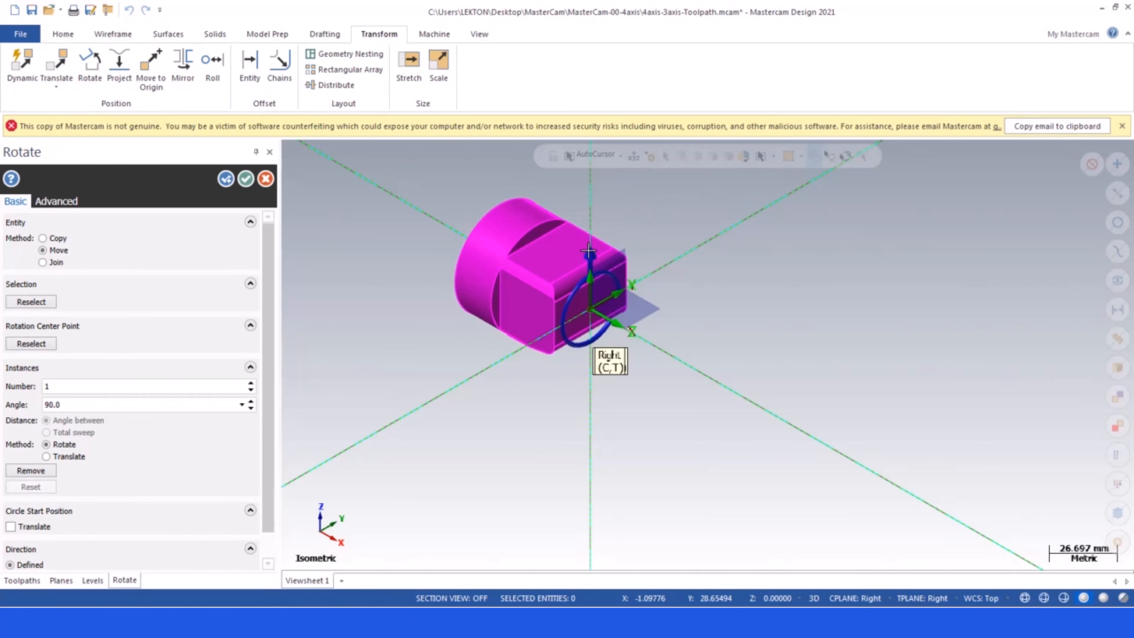
double_click(70, 403)
key("Tab")
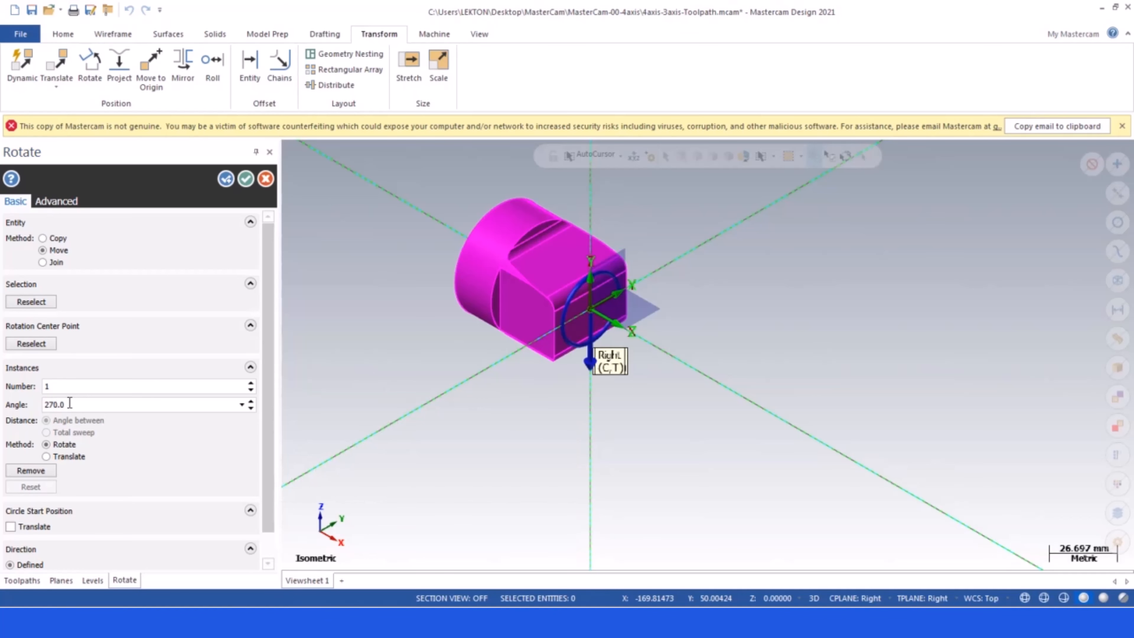
left_click(246, 179)
right_click(385, 251)
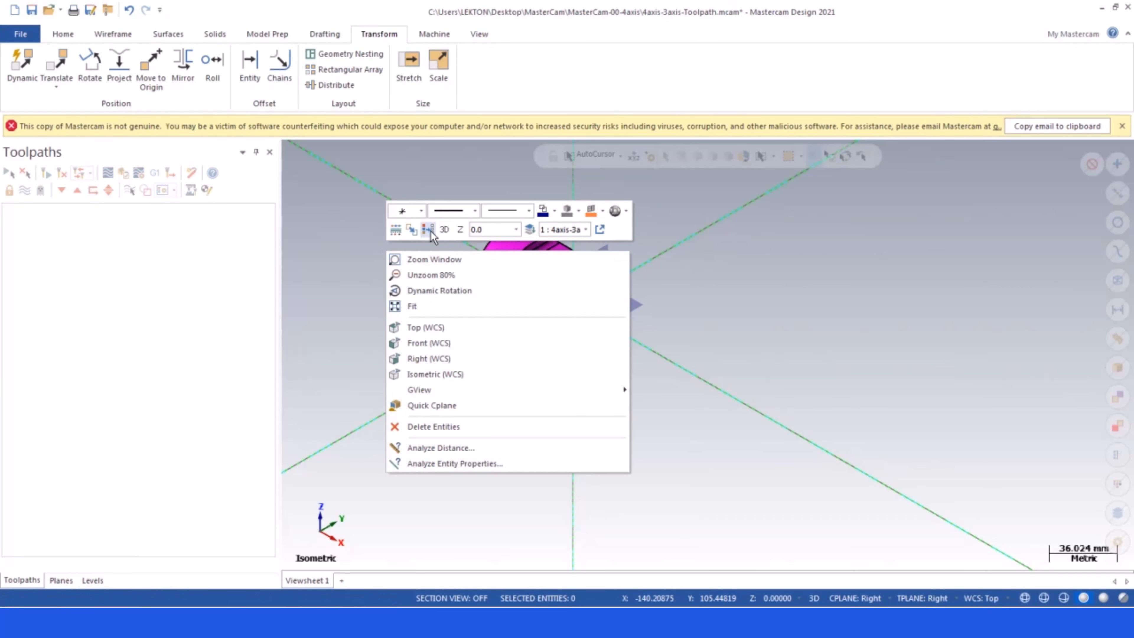
left_click(428, 229)
- Set the construction and tool planes to Top
left_click(855, 598)
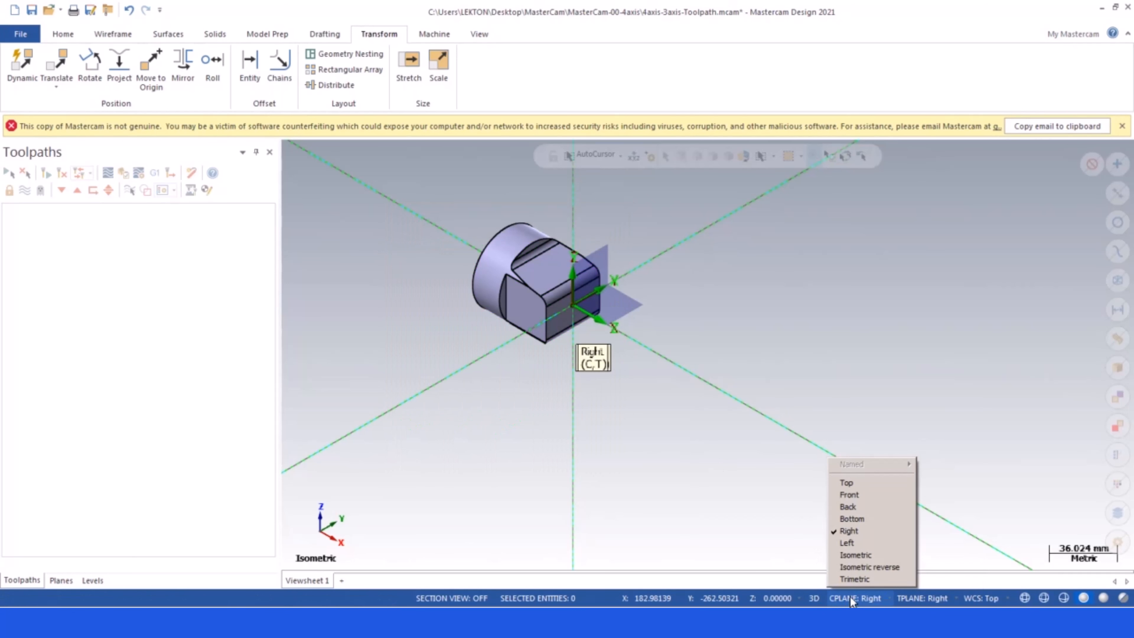
left_click(847, 483)
scroll(500, 237, "up", 4)
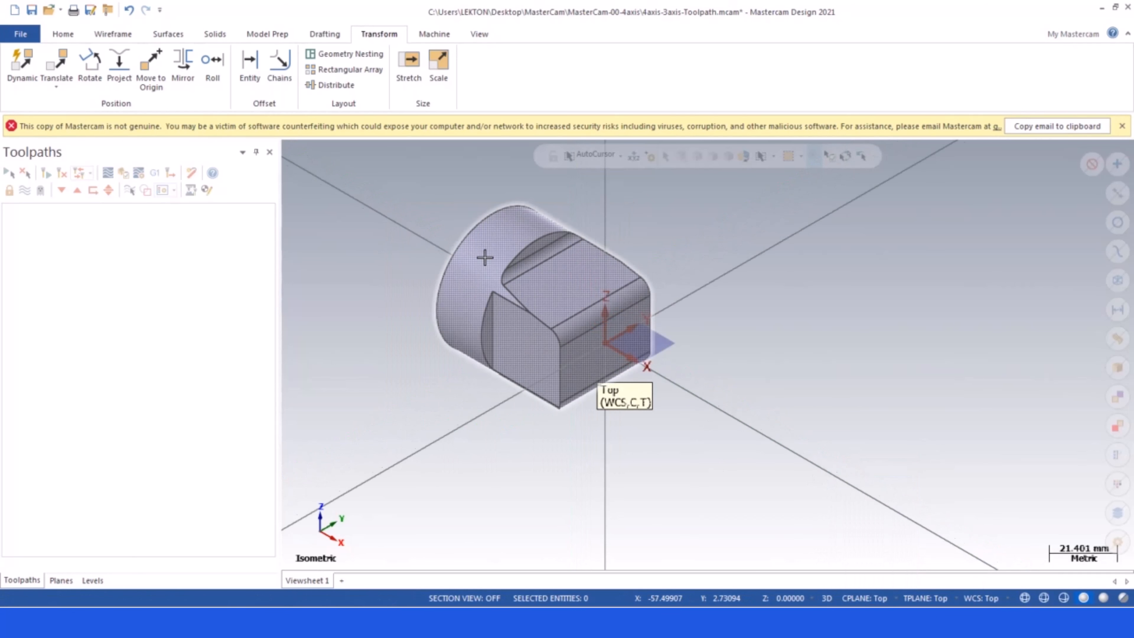
- Examine the rotated part's flats, sloped face and rounded edges from several sides to check its orientation
mouse_move(484, 257)
middle_mouse_down()
mouse_move(623, 223)
mouse_move(558, 231)
mouse_move(580, 210)
mouse_move(575, 179)
mouse_move(557, 241)
mouse_move(605, 204)
mouse_move(609, 172)
mouse_move(607, 241)
mouse_move(550, 224)
middle_mouse_up()
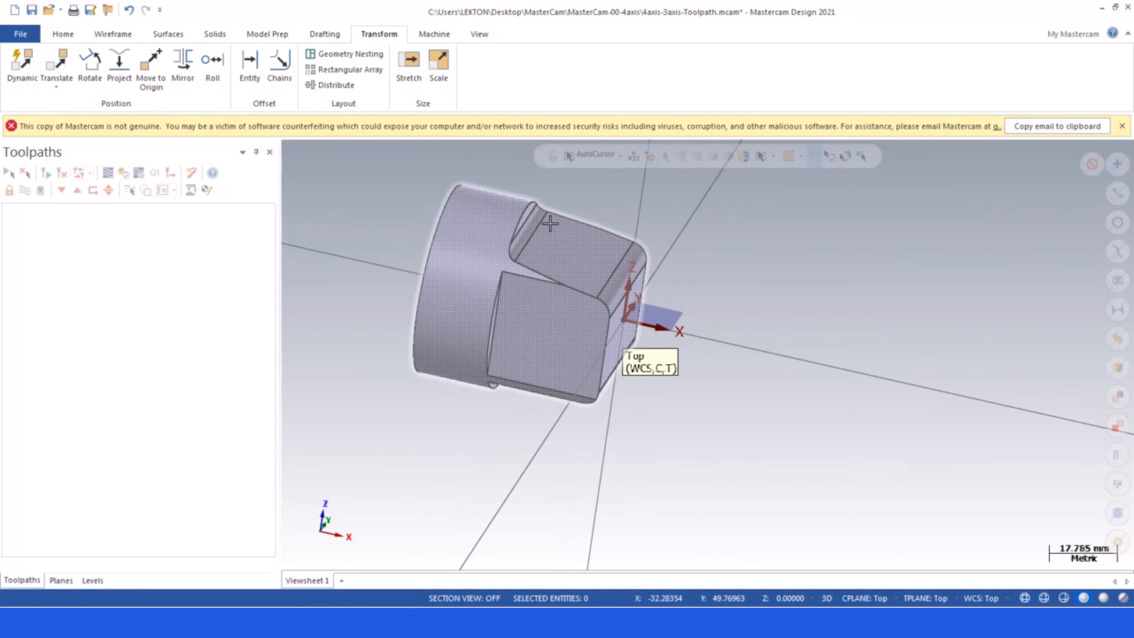
scroll(550, 223, "up", 3)
scroll(550, 369, "up", 3)
scroll(603, 400, "down", 5)
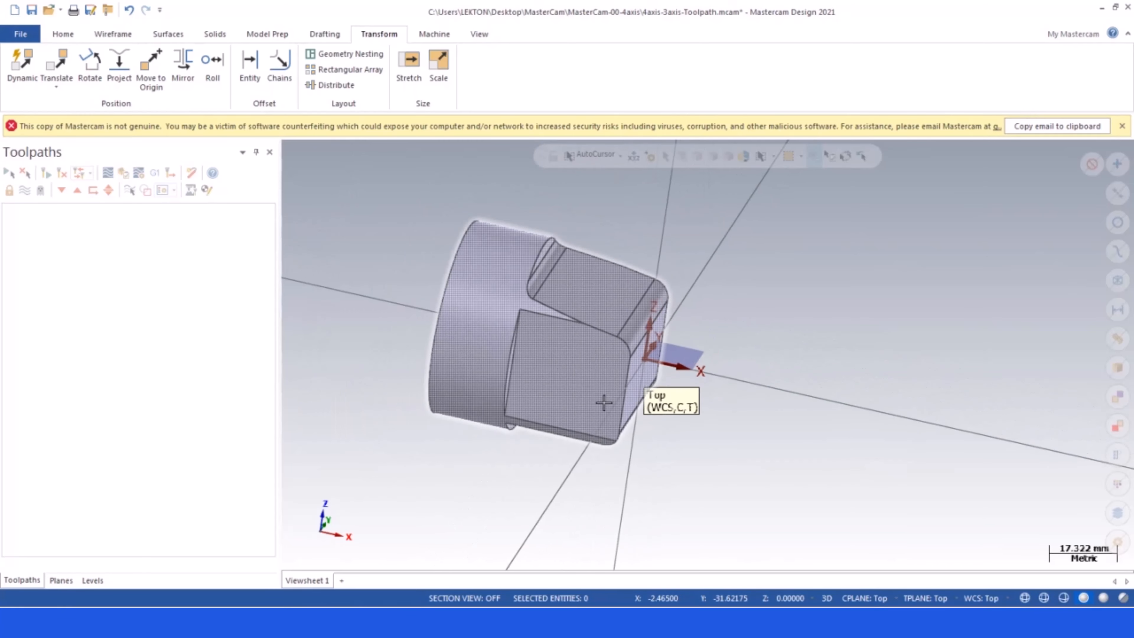
middle_click_drag(604, 402, 577, 291)
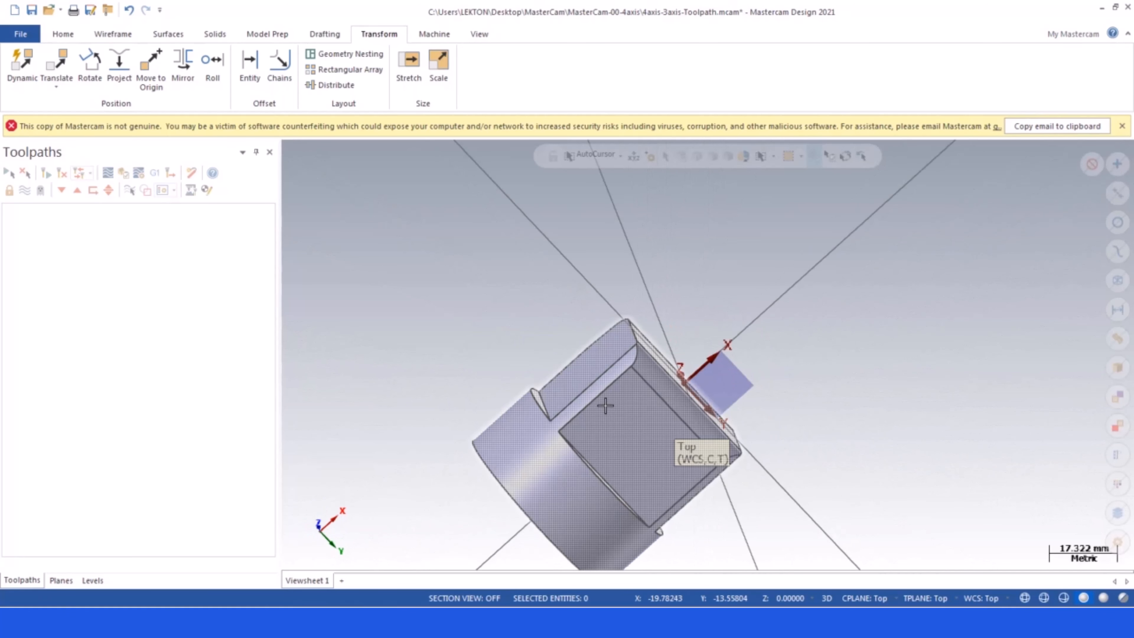
middle_click_drag(609, 358, 658, 427)
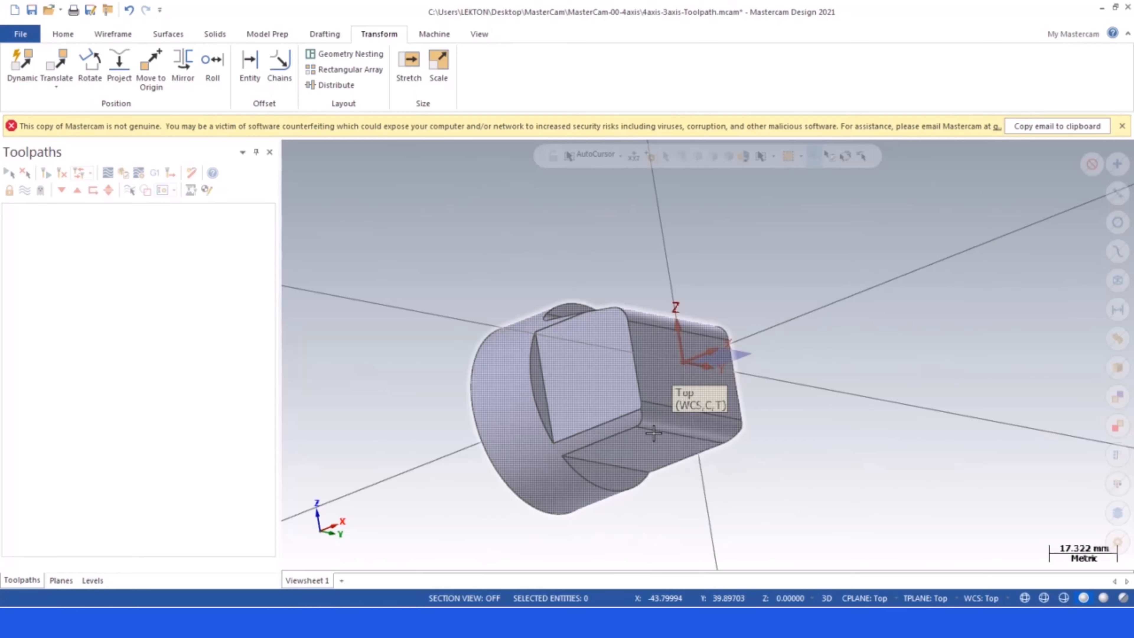
middle_click_drag(570, 315, 600, 381)
scroll(601, 381, "down", 2)
scroll(640, 314, "up", 1)
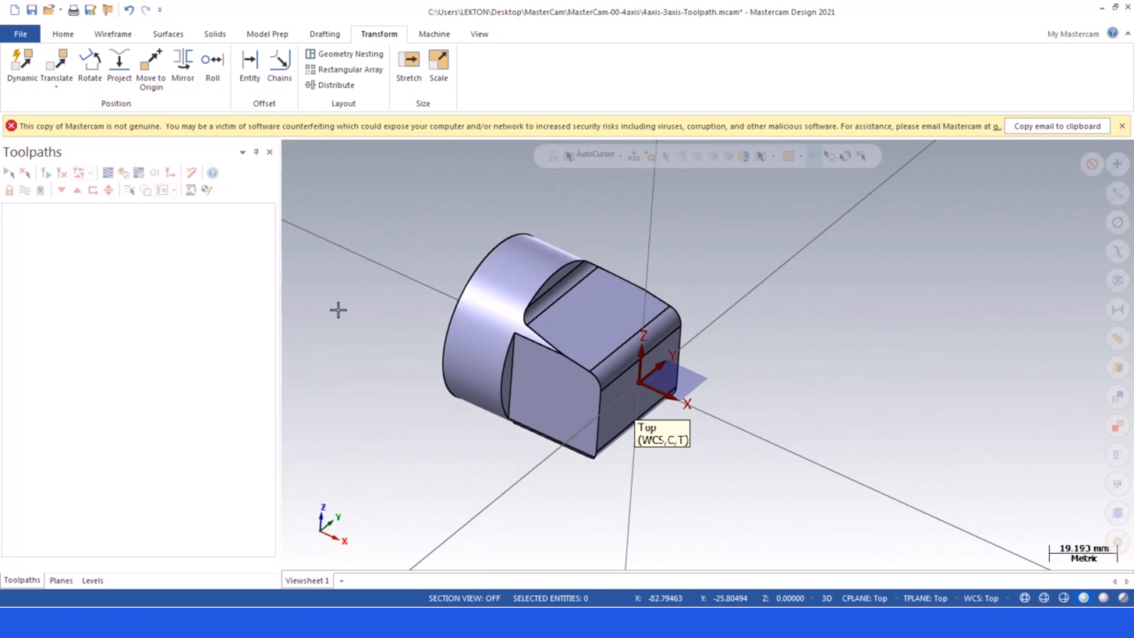
- Save the file as 4axis-3axis-Toolpath.mcam in the MasterCam-00-4axis folder and add the default mill machine
left_click(31, 10)
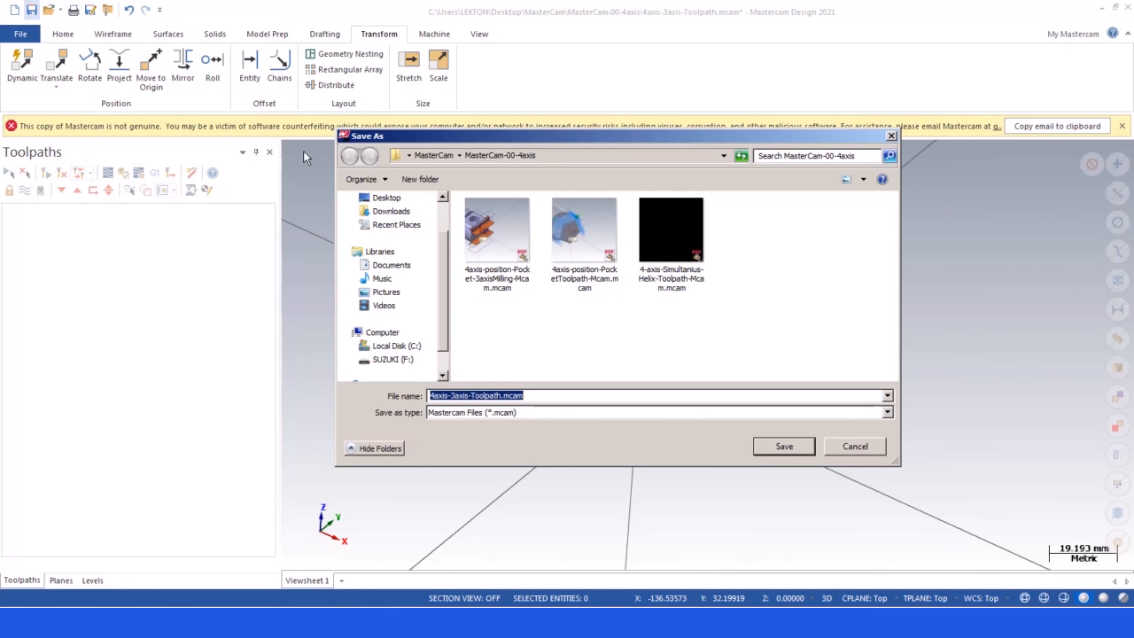
left_click(785, 447)
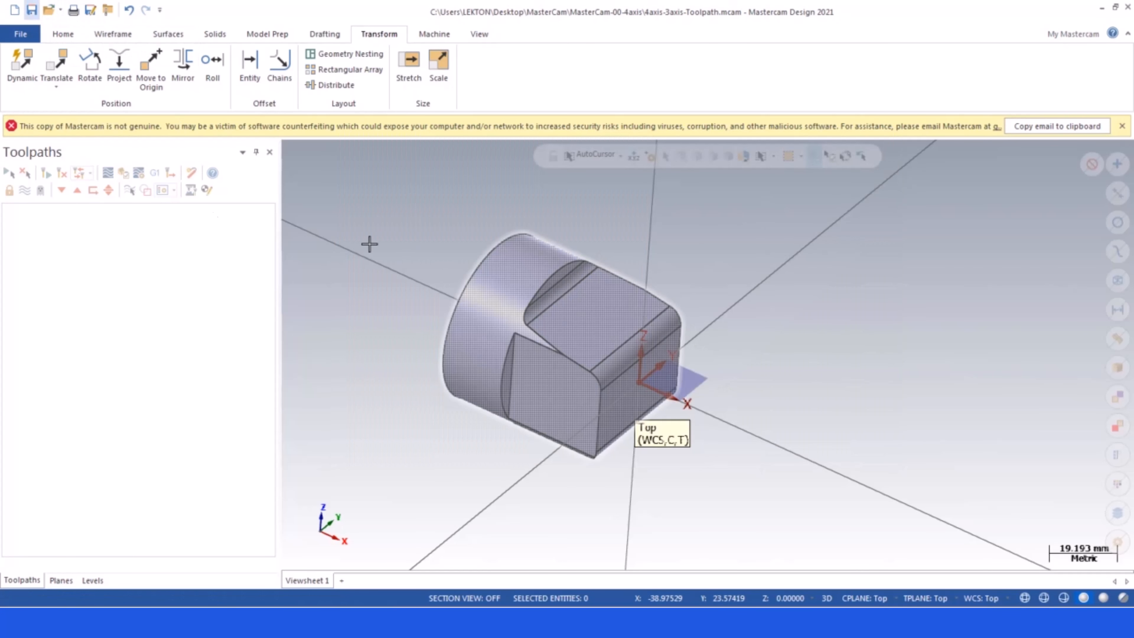
left_click(437, 35)
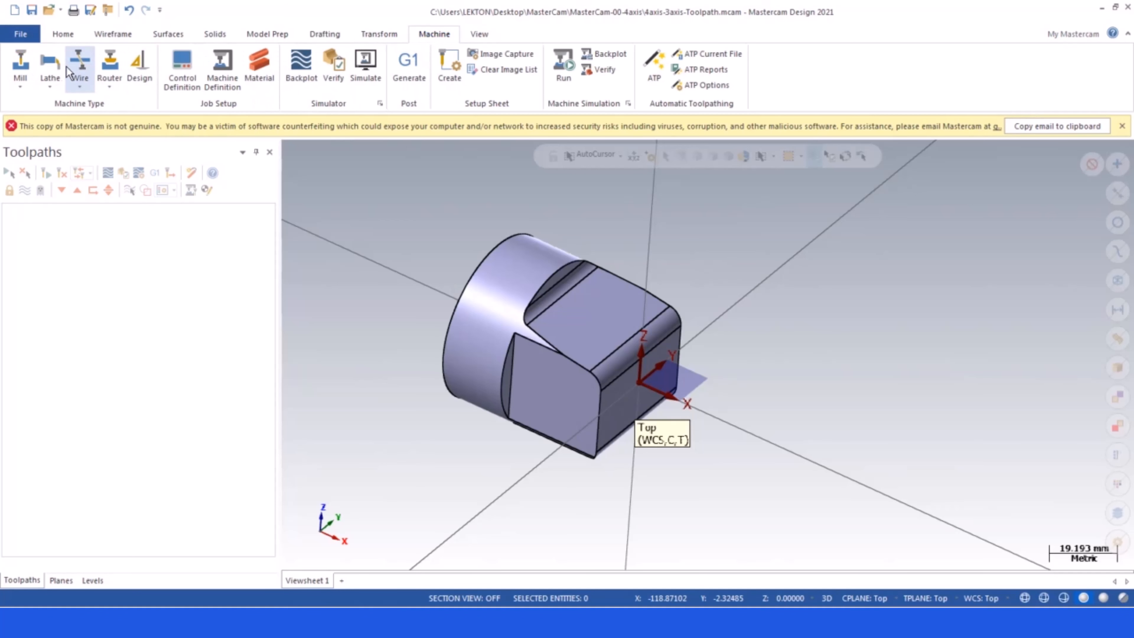
left_click(26, 67)
left_click(41, 103)
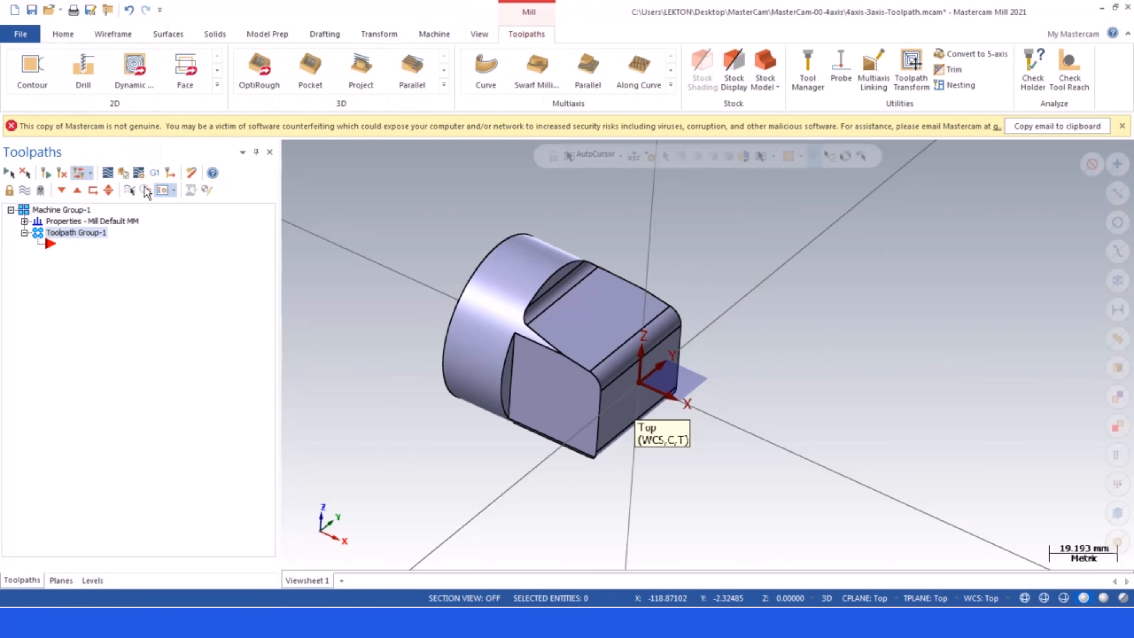
right_click(65, 244)
mouse_move(99, 250)
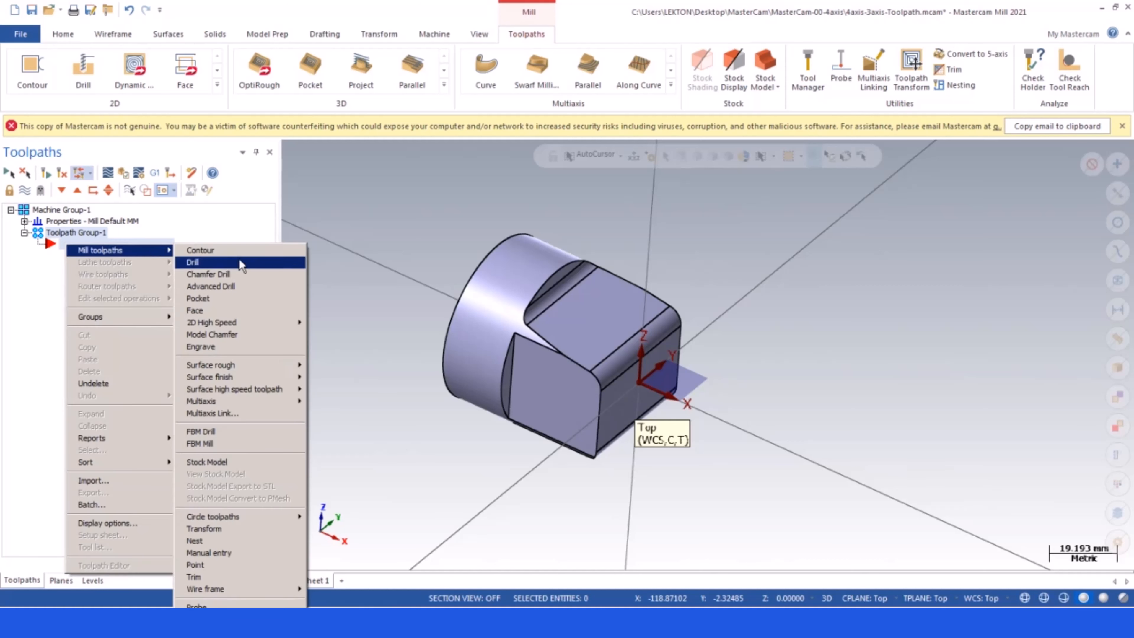
mouse_move(288, 378)
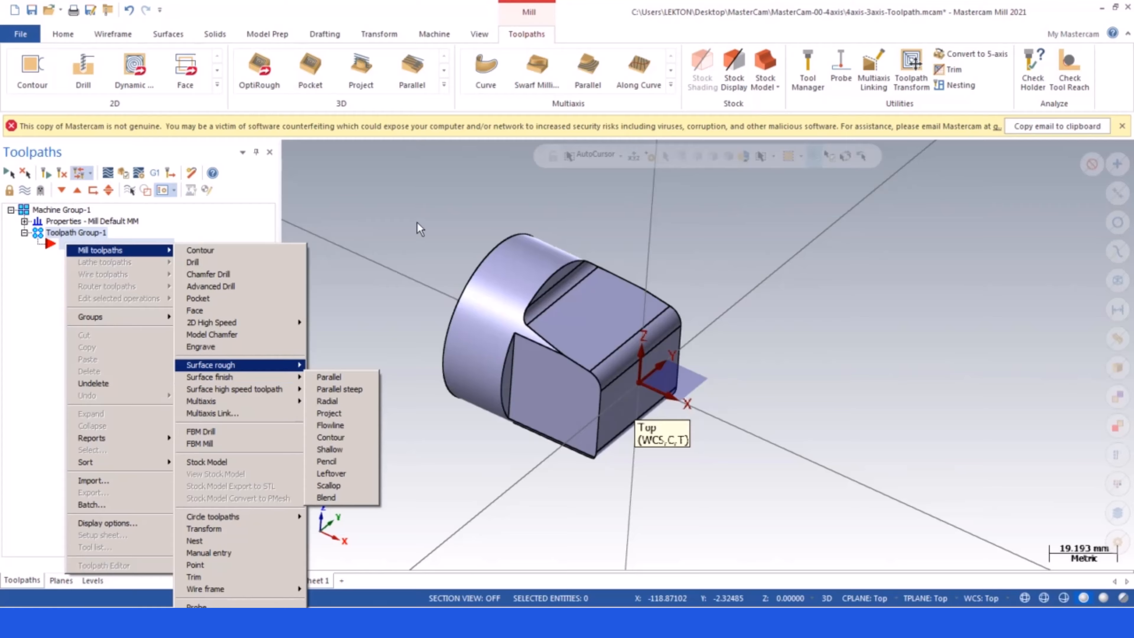
left_click(424, 215)
- Examine the part's sloped upper face, inner fillet and rounded front edge that need machining
scroll(539, 261, "down", 5)
scroll(538, 307, "up", 4)
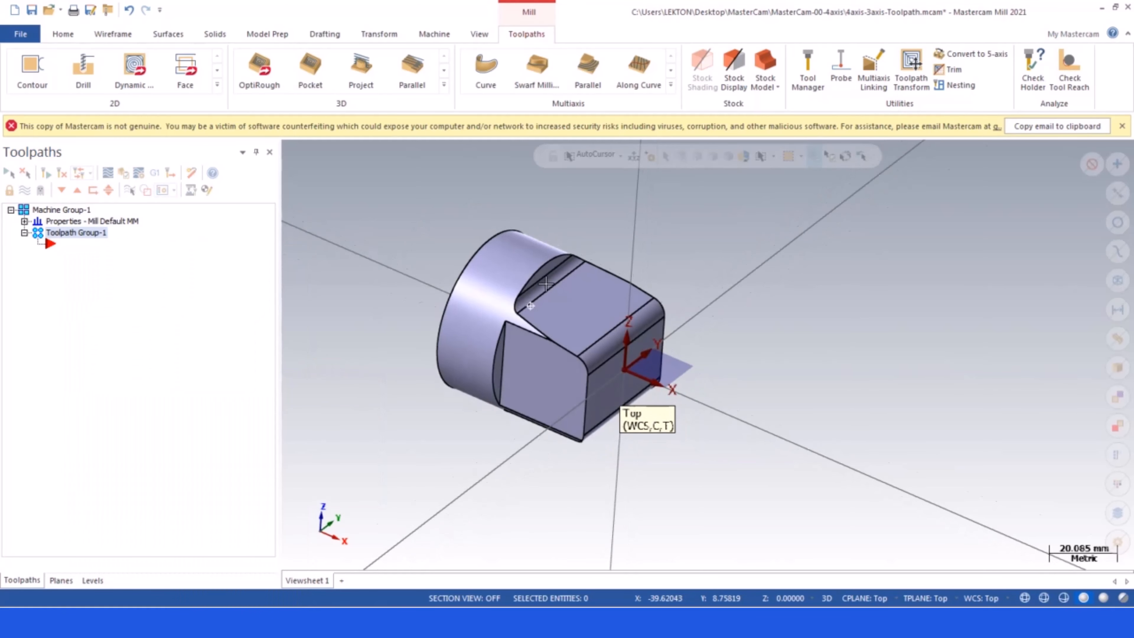
mouse_move(536, 308)
middle_mouse_down()
mouse_move(558, 249)
mouse_move(521, 306)
middle_mouse_up()
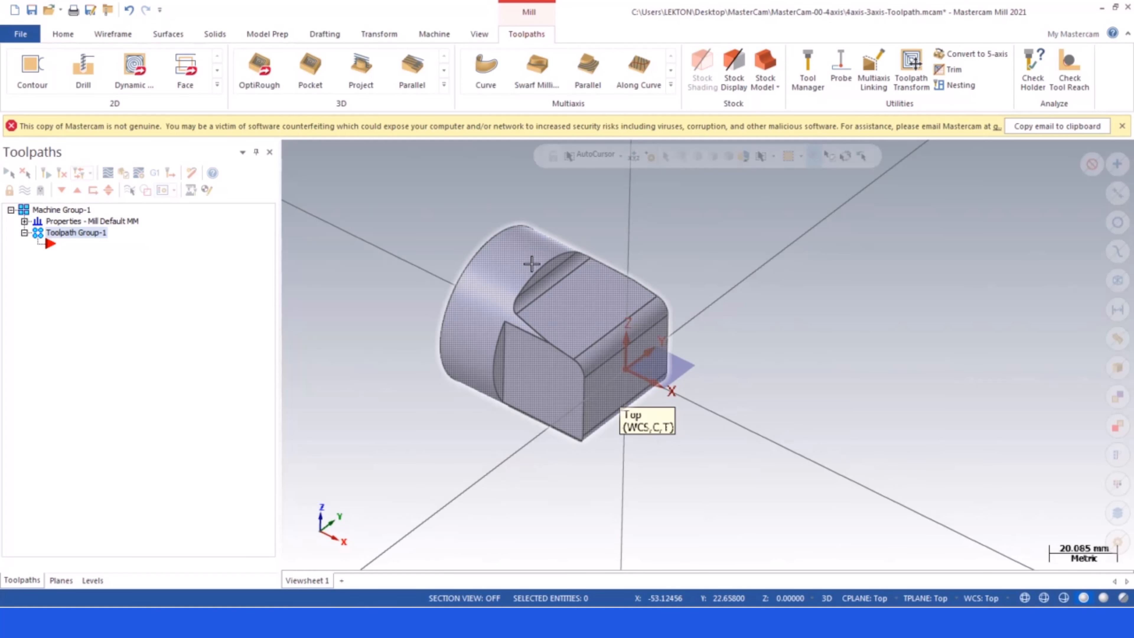
middle_click_drag(505, 243, 552, 298)
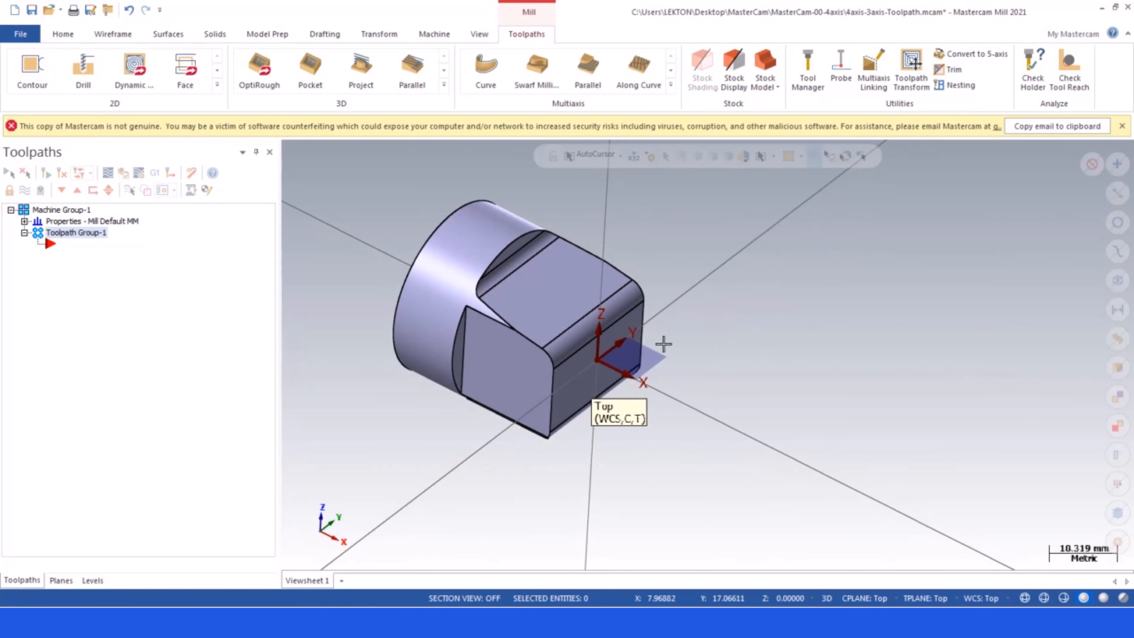
scroll(663, 344, "down", 2)
scroll(494, 258, "up", 2)
scroll(551, 274, "down", 2)
scroll(583, 262, "up", 2)
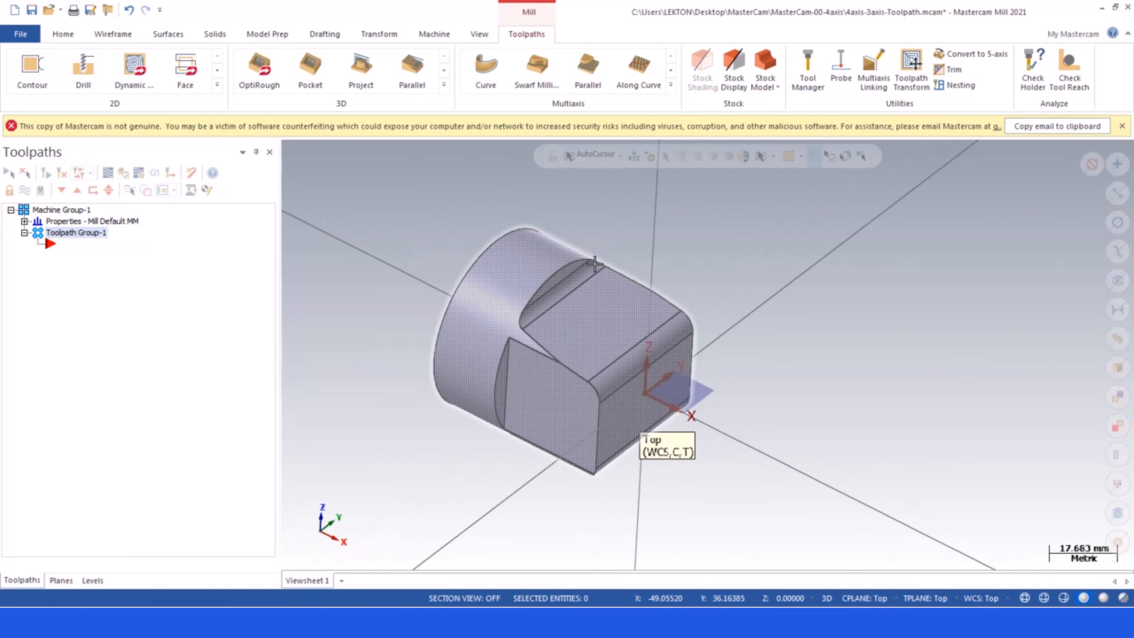
- Set the construction and tool planes to Front and view the part from the front
left_click(864, 597)
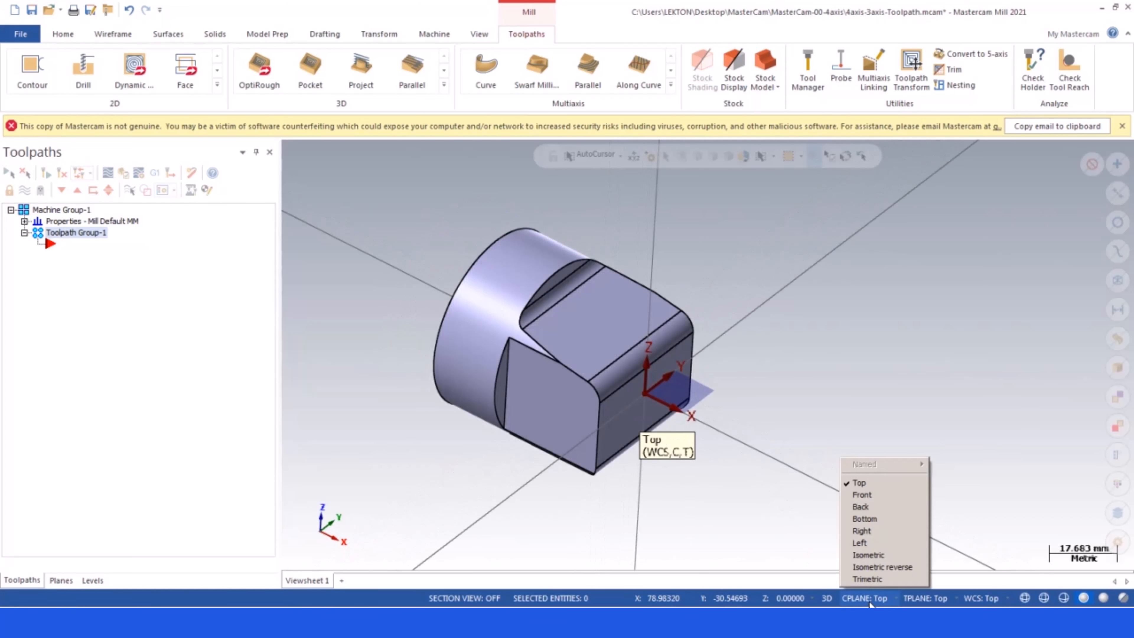
left_click(869, 494)
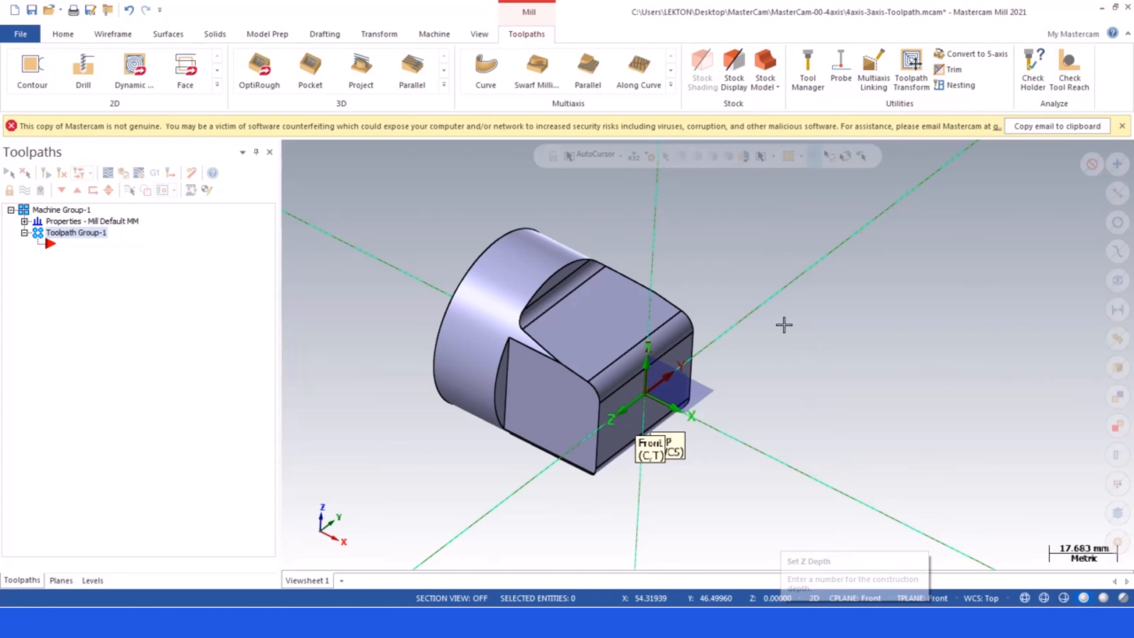
scroll(651, 308, "up", 1)
right_click(377, 212)
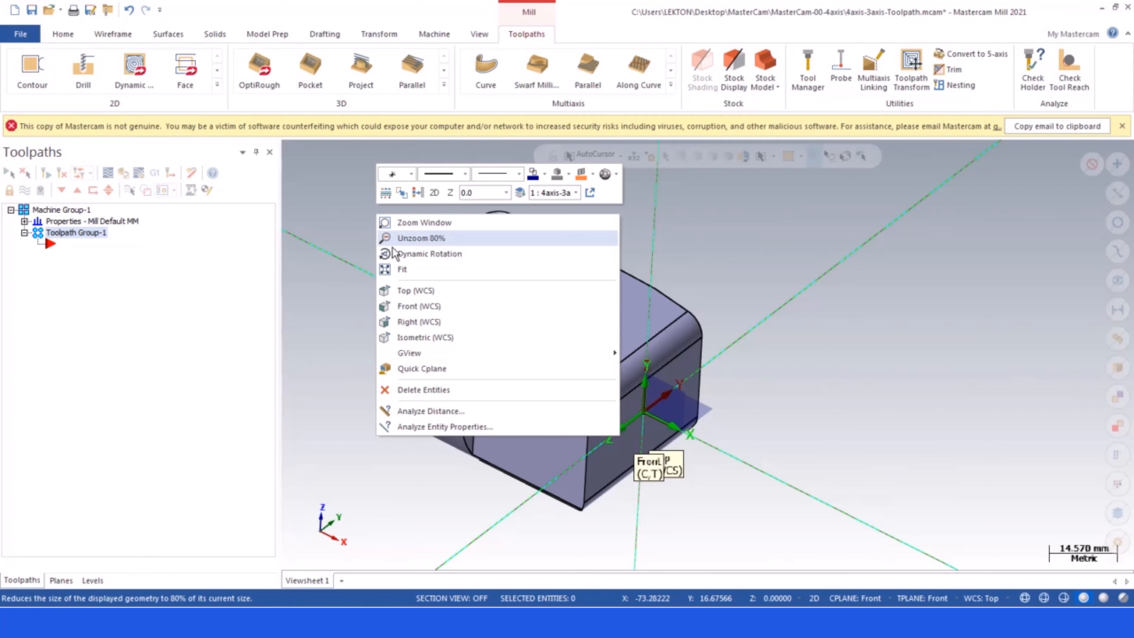
left_click(418, 307)
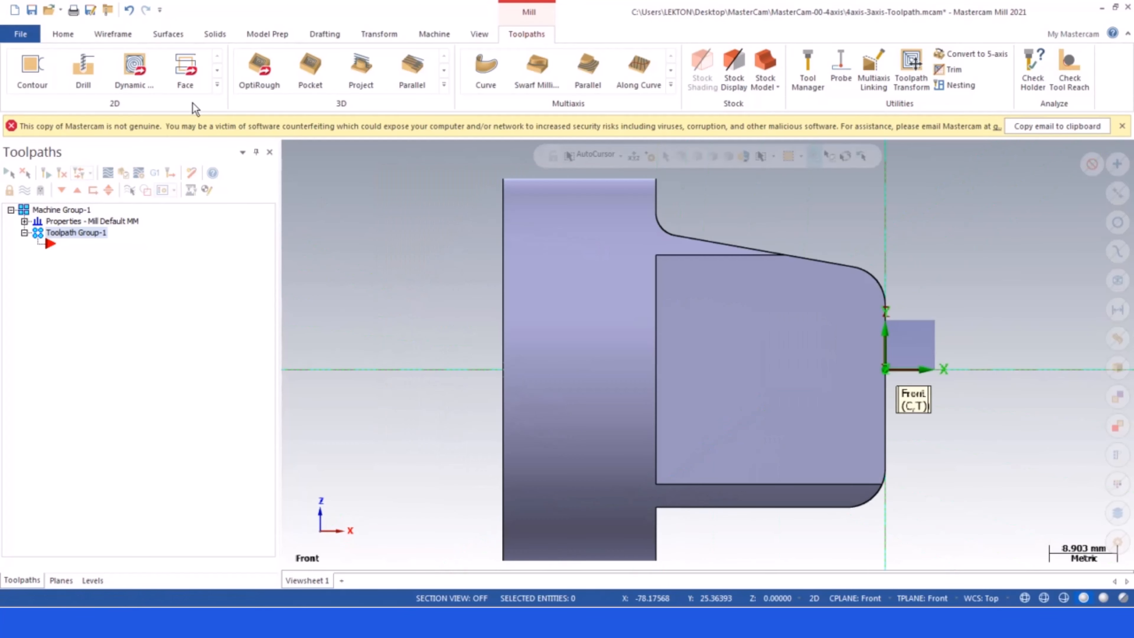
- Create single-edge curves on the upper profile's vertical shoulder edge, the inner fillet and the rounded front corner
left_click(113, 36)
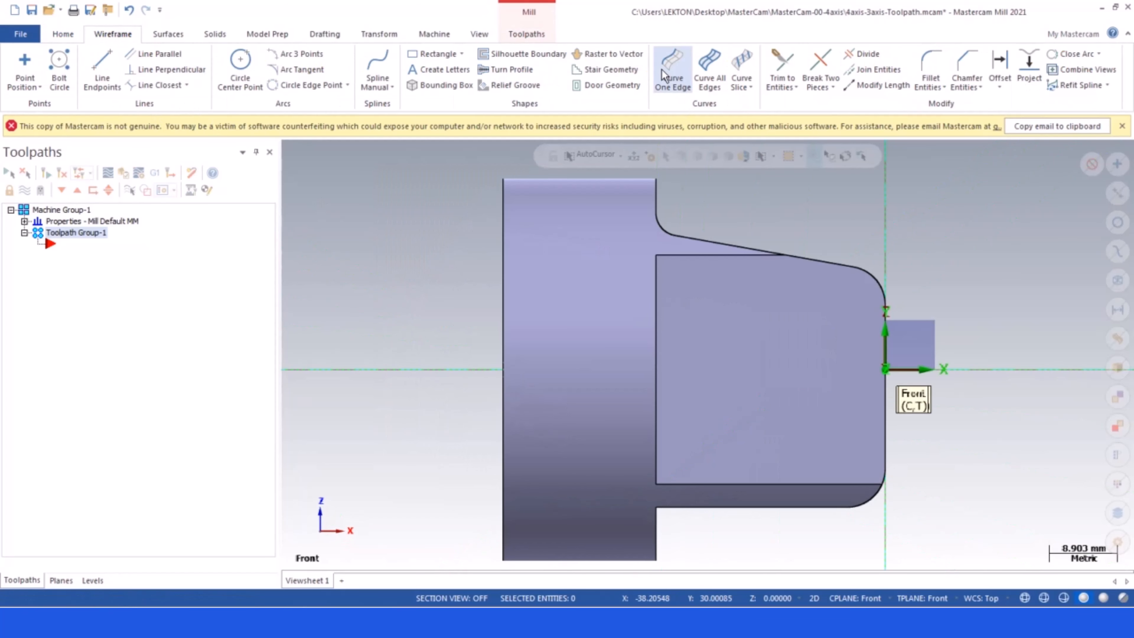
left_click(672, 69)
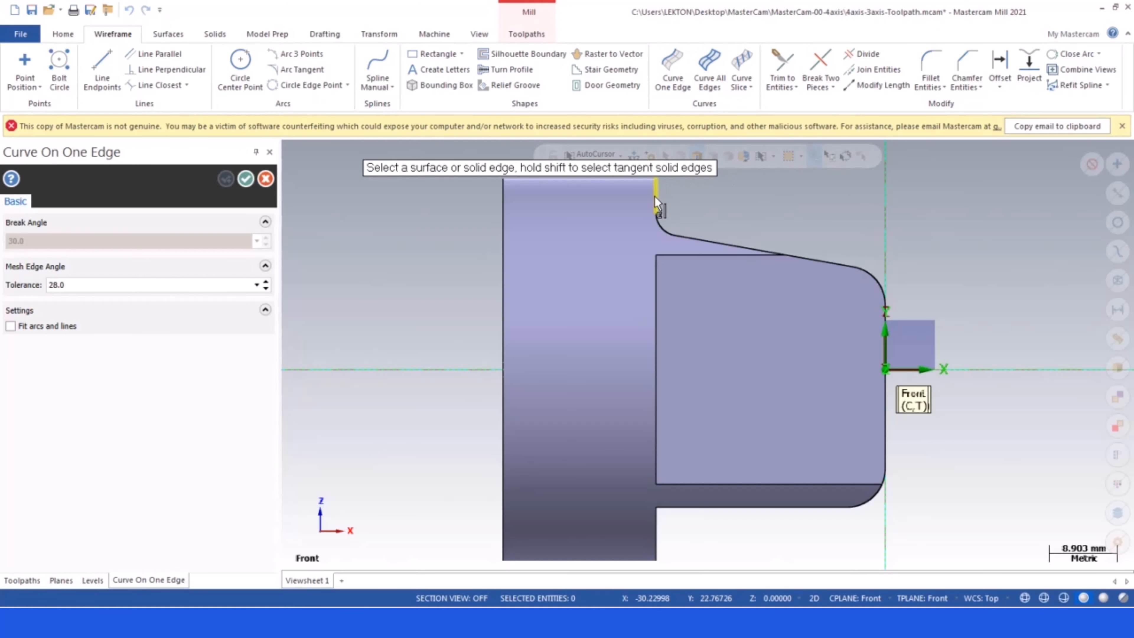
left_click(657, 208)
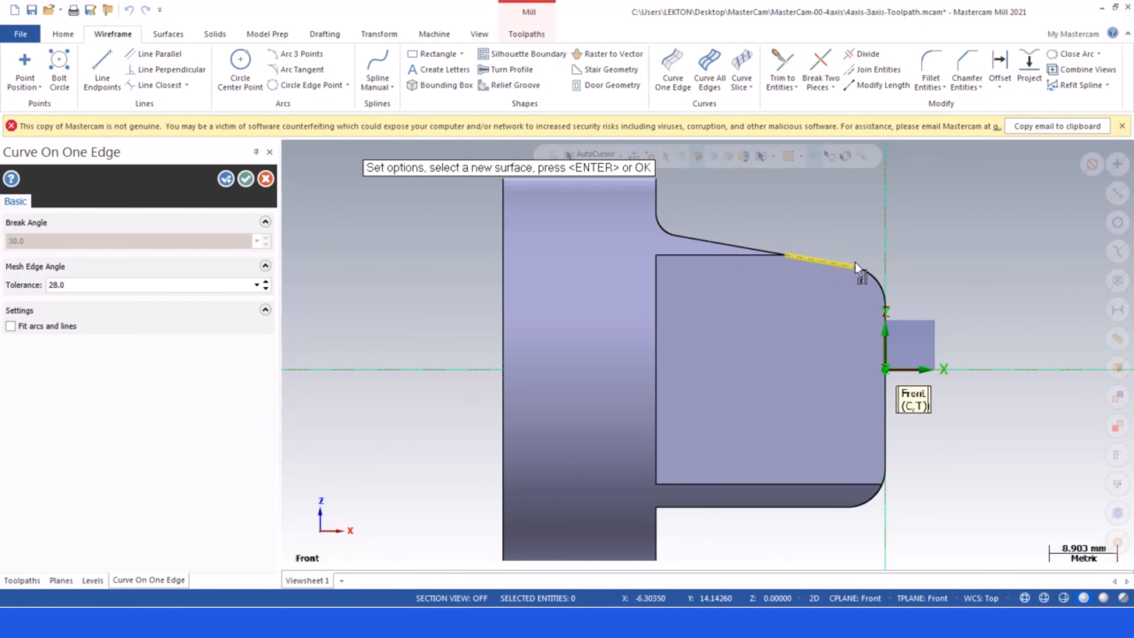
middle_click_drag(751, 258, 674, 291)
scroll(624, 330, "down", 2)
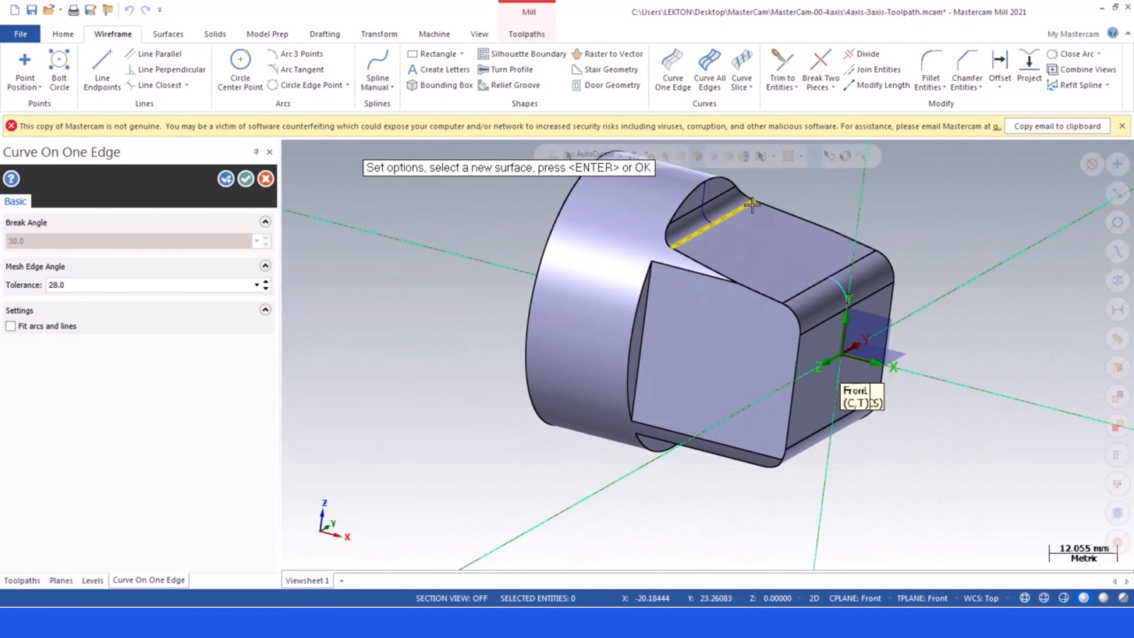
scroll(737, 219, "up", 2)
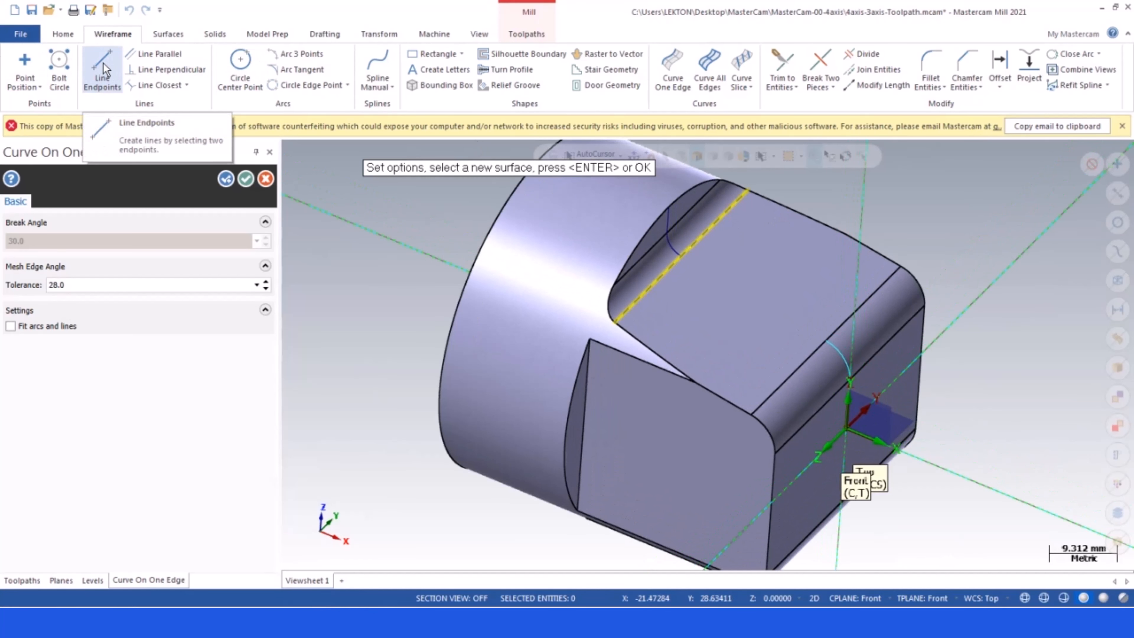
- Draw a two-endpoint line along the sloped face joining the inner fillet curve to the front corner curve
left_click(102, 69)
left_click(681, 256)
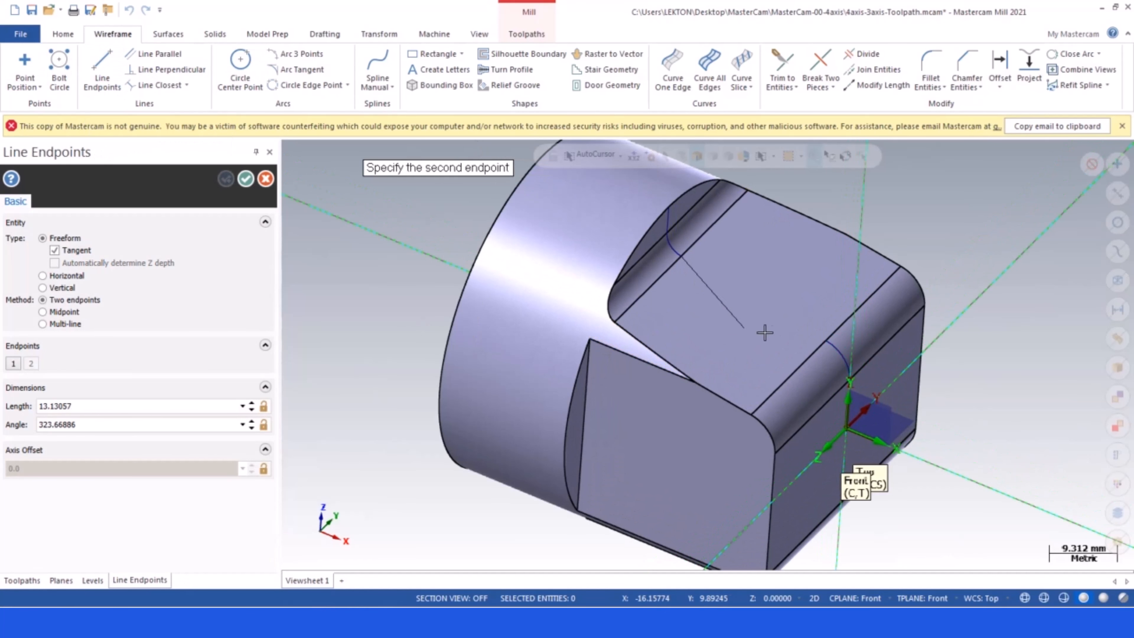
left_click(826, 344)
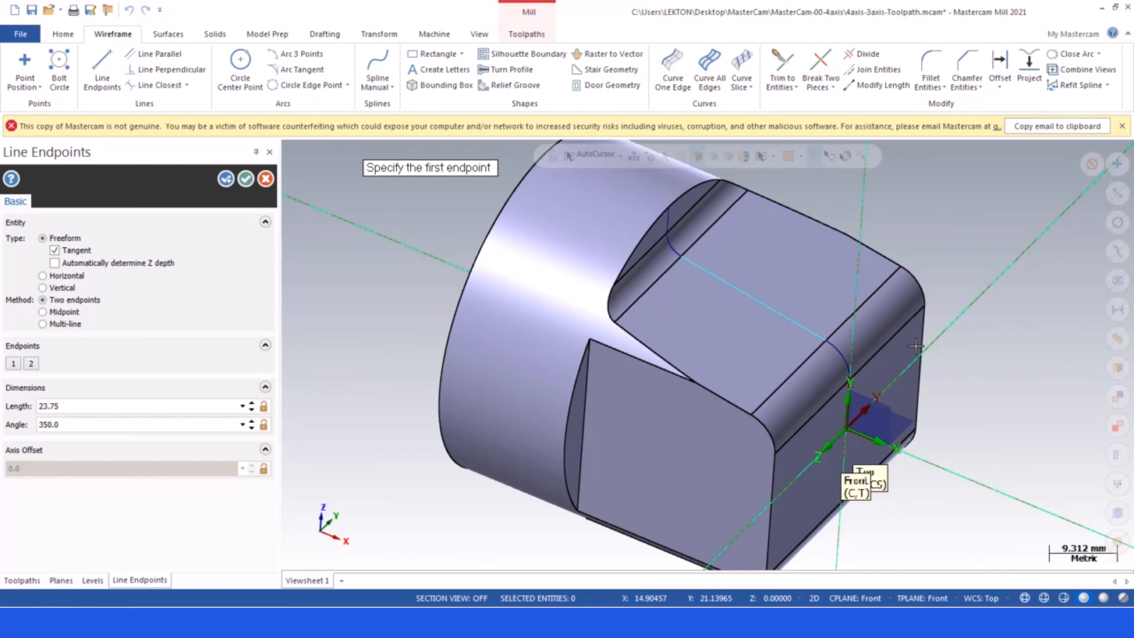
left_click(245, 178)
scroll(691, 314, "up", 2)
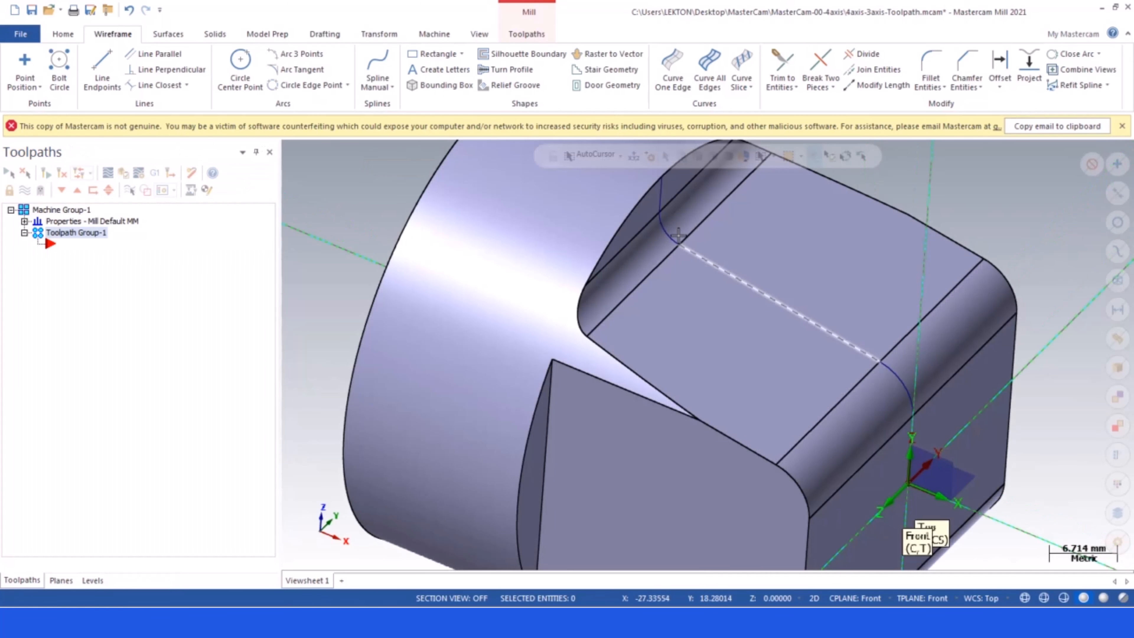
- Analyze the inner fillet curve's entity properties, including its endpoint coordinates
left_click(666, 227)
left_click(63, 34)
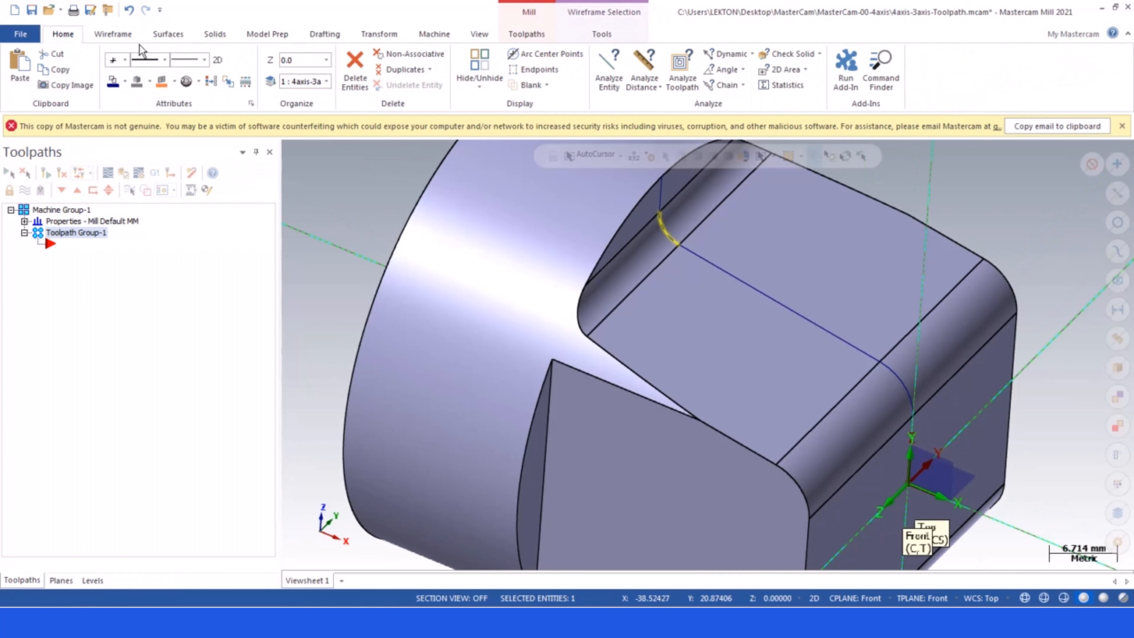
left_click(609, 72)
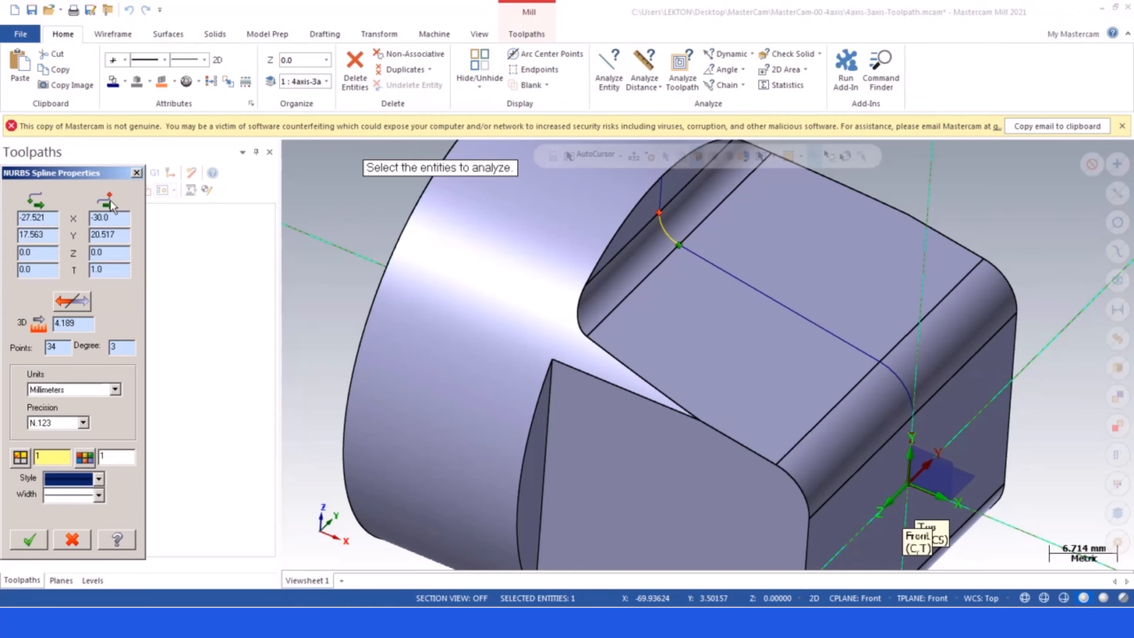
left_click(136, 173)
- Set the construction depth to Z 25 mm, beyond the part's side face
scroll(352, 296, "down", 2)
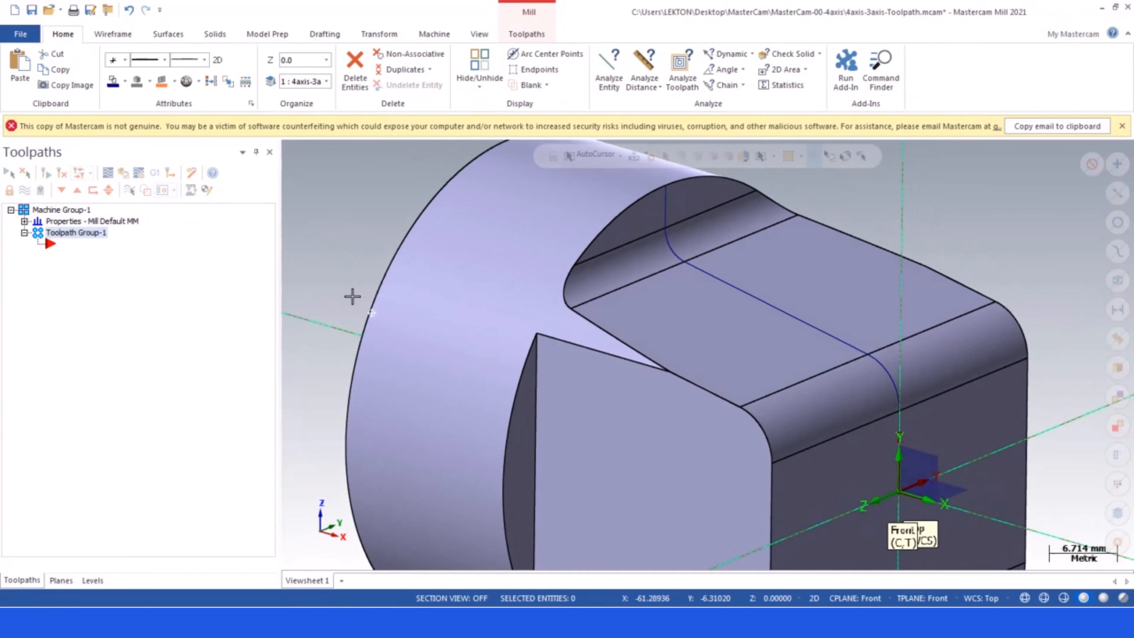
scroll(390, 264, "down", 2)
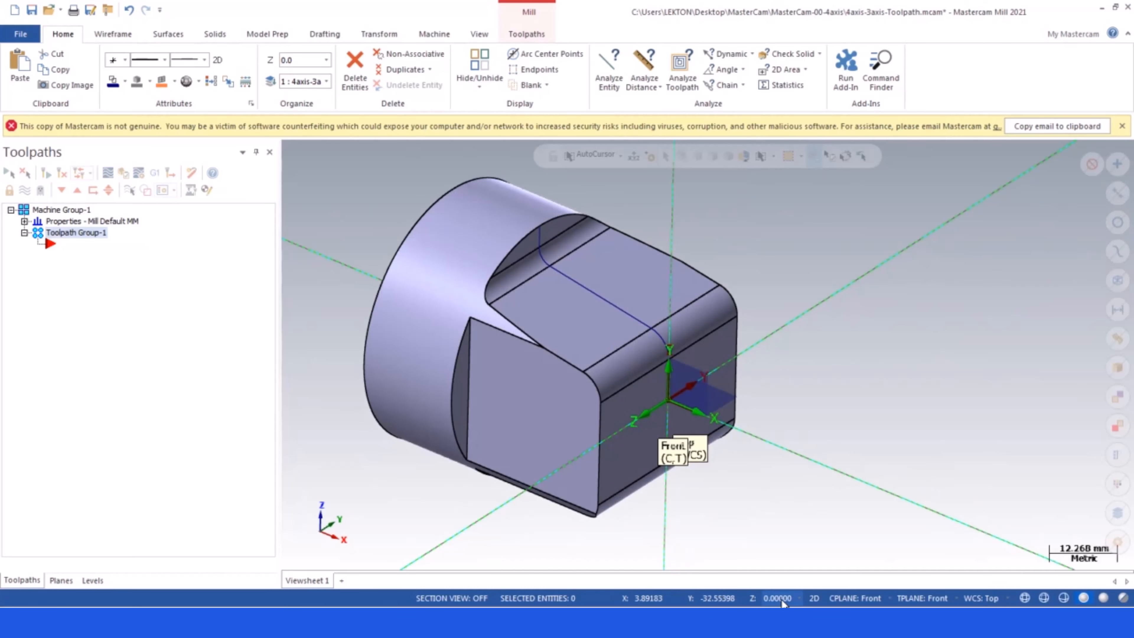
left_click(754, 600)
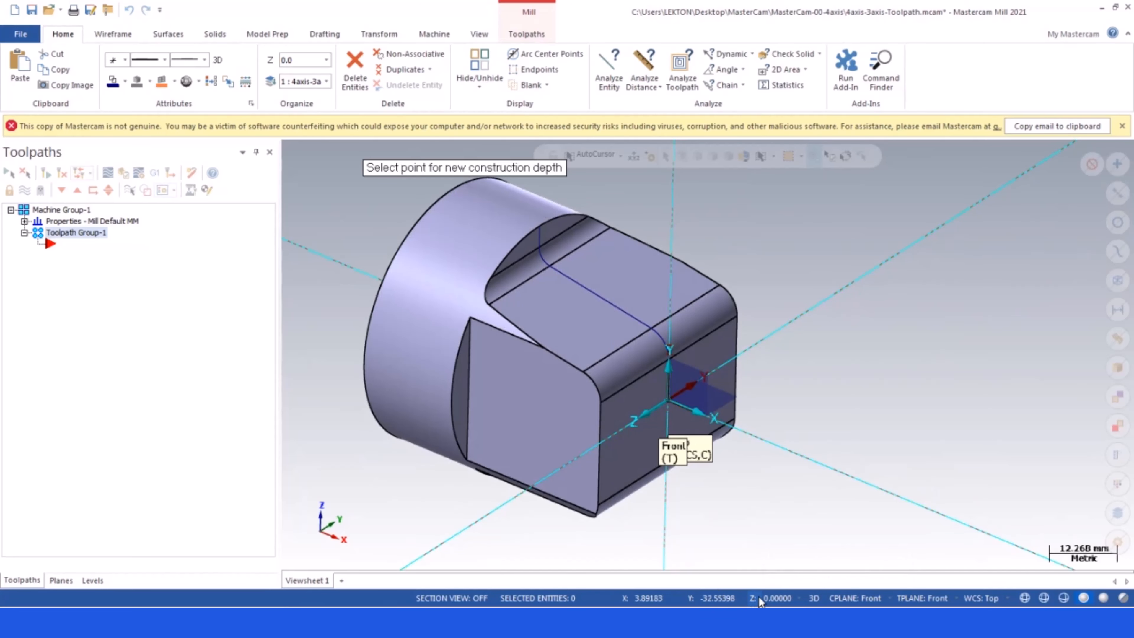
left_click(581, 382)
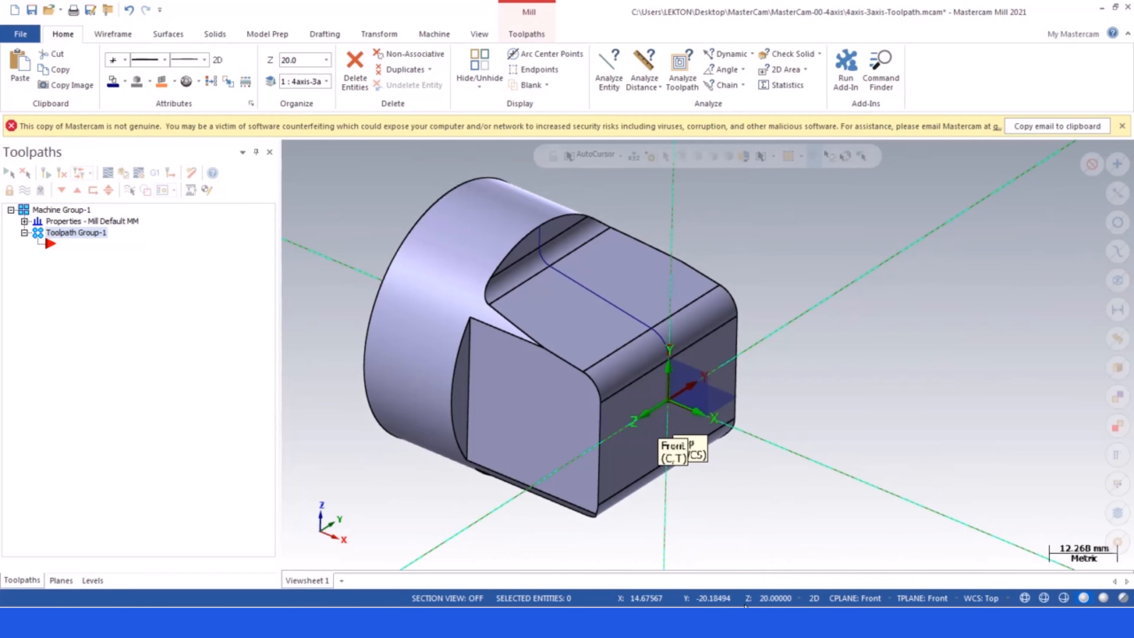
left_click(776, 603)
type("2")
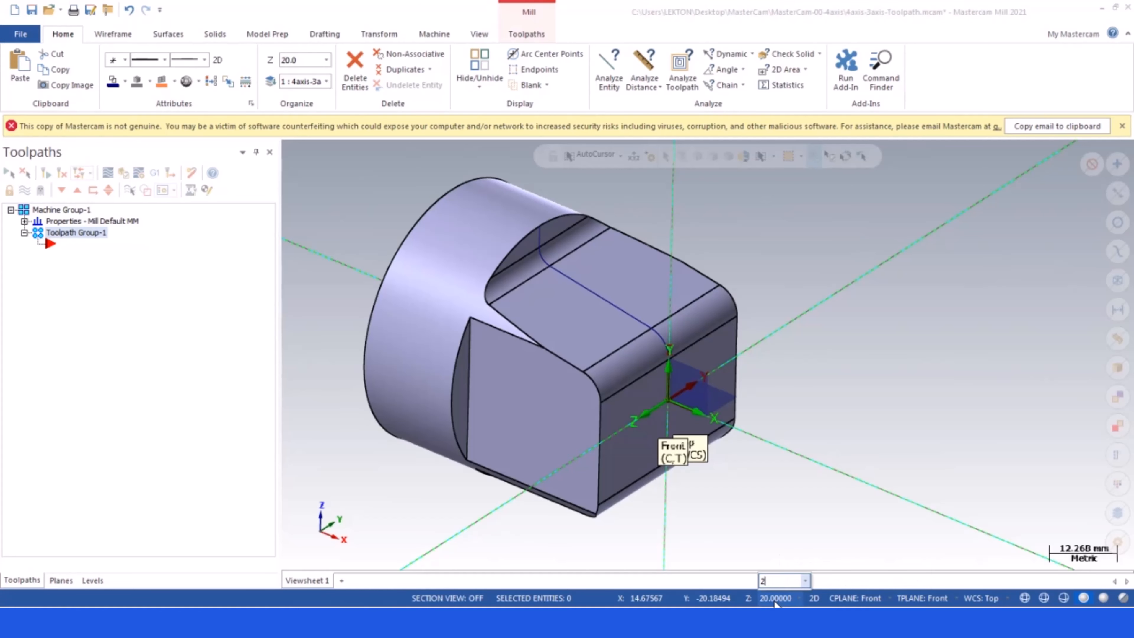
type("5")
key("Return")
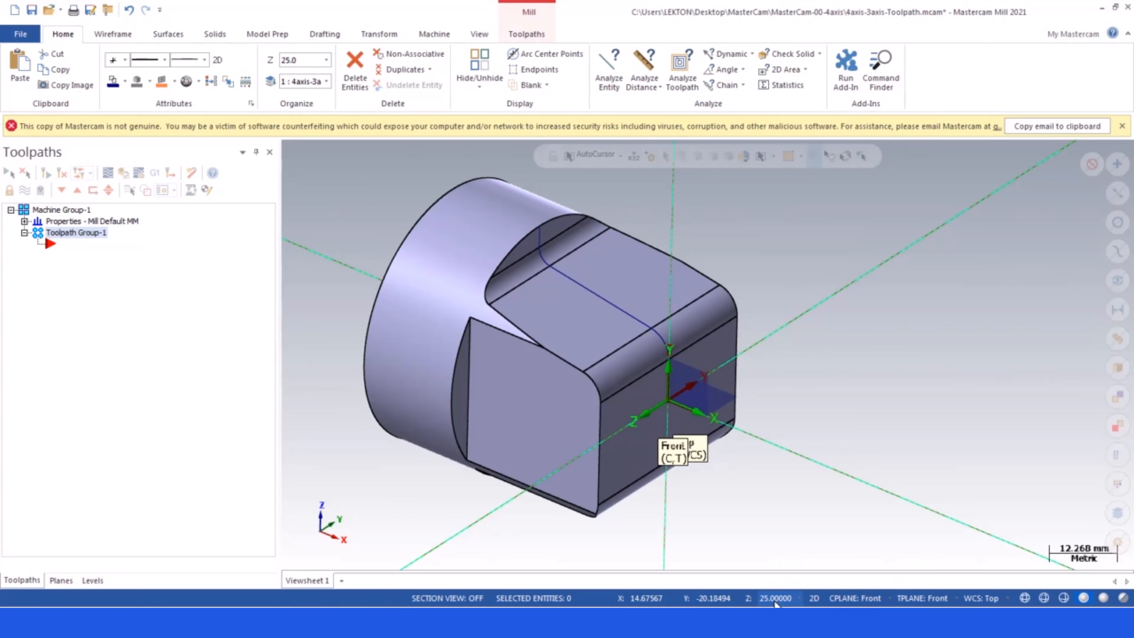
- Draw two-endpoint lines at the Z 25 depth that match the shoulder edge curve and the sloped-face line
scroll(487, 190, "up", 3)
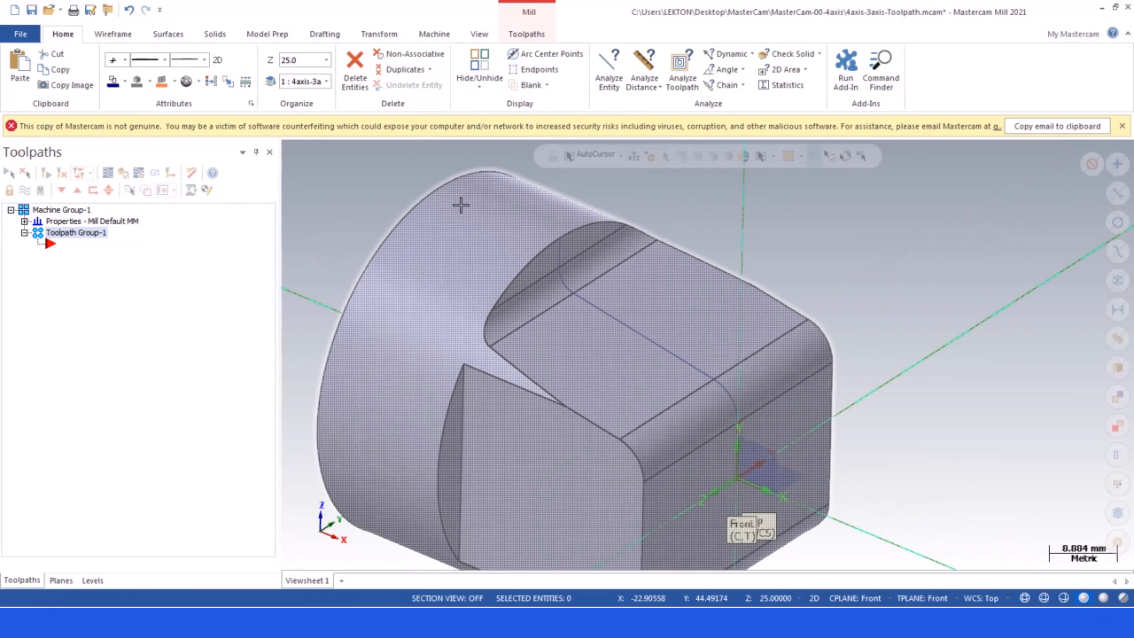
left_click(107, 39)
left_click(102, 68)
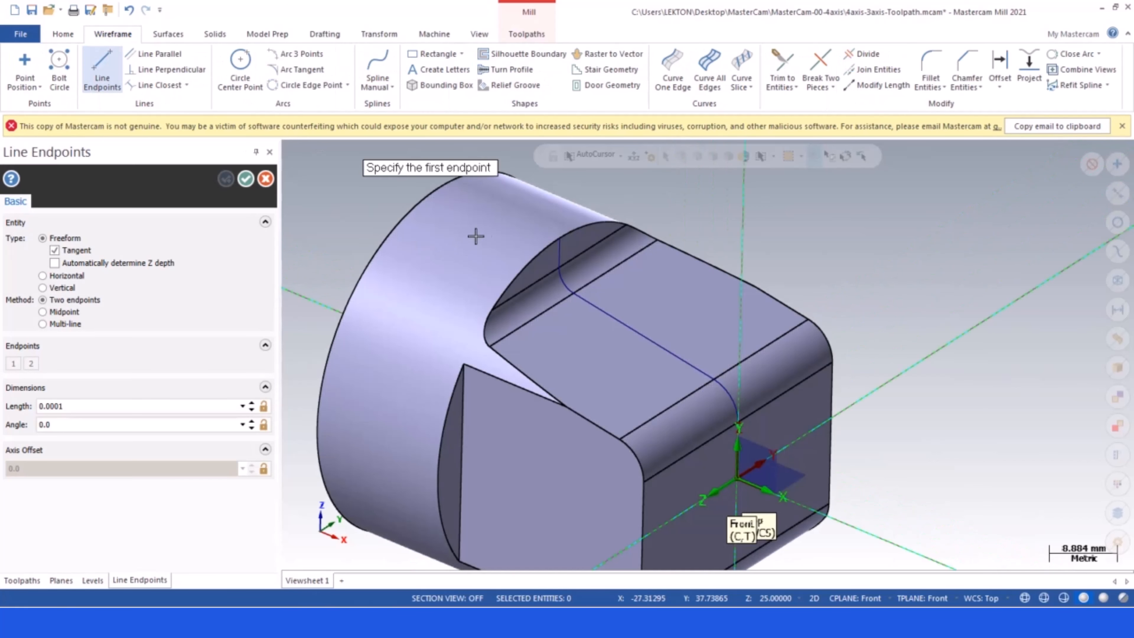
left_click(562, 241)
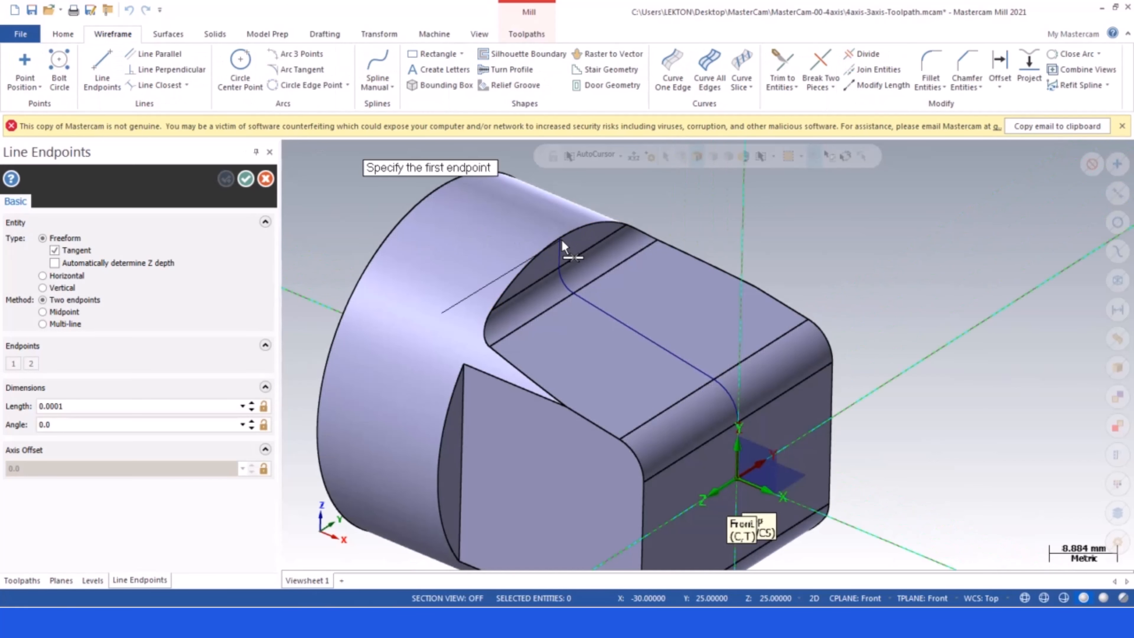
left_click(560, 271)
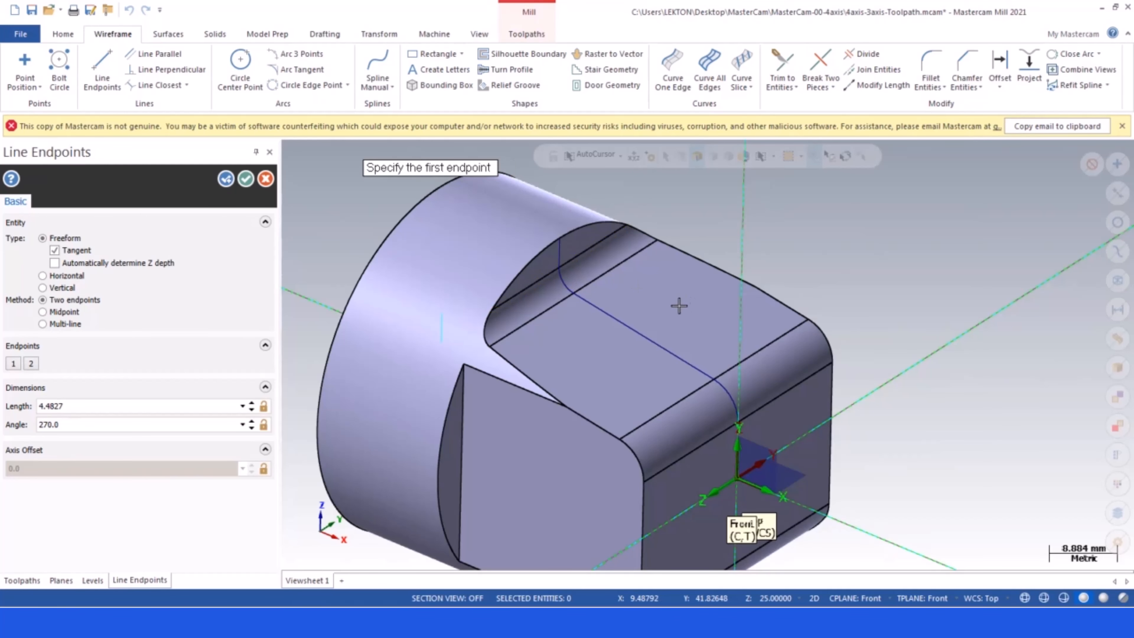
left_click(574, 295)
left_click(714, 380)
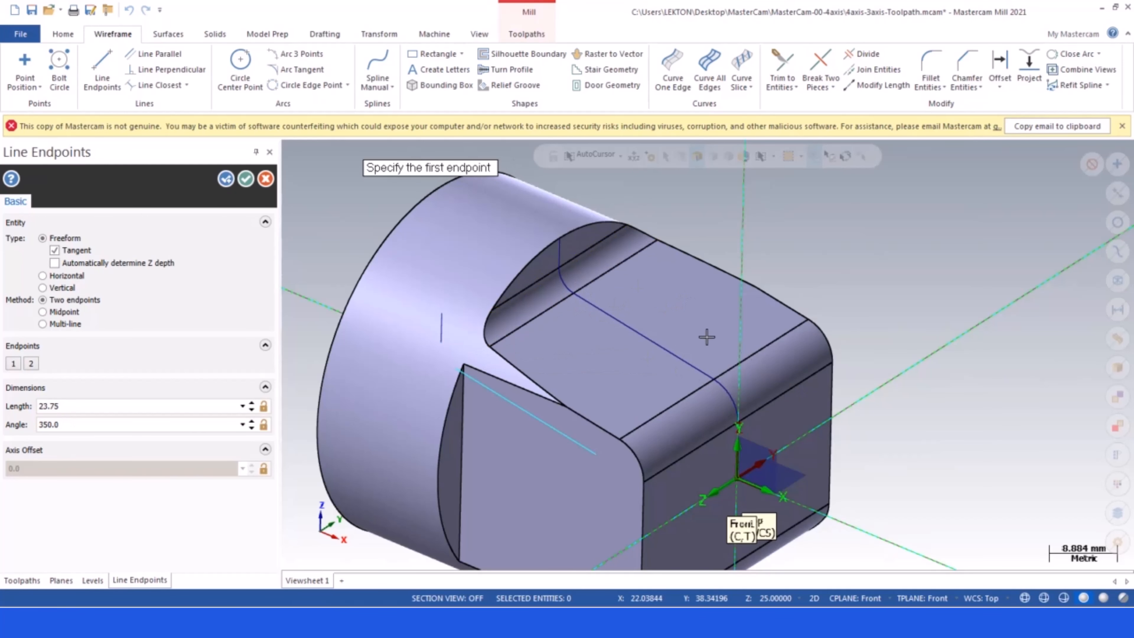
scroll(608, 268, "down", 2)
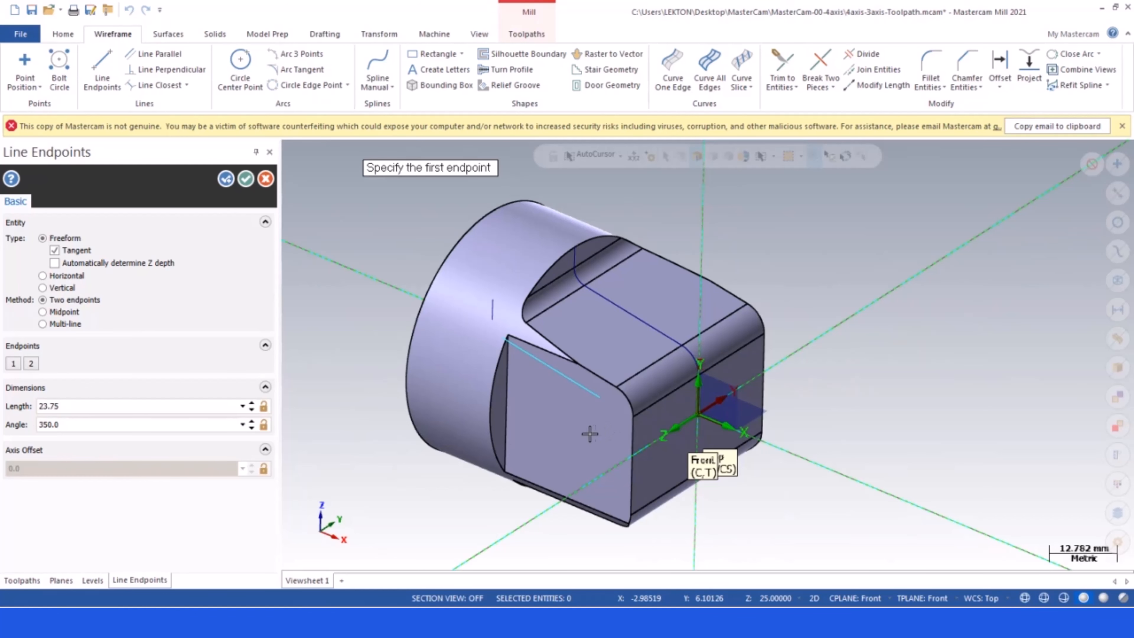
left_click(245, 178)
- Create a point at the Z 25 depth from the midpoint of the inner fillet curve
scroll(446, 203, "up", 1)
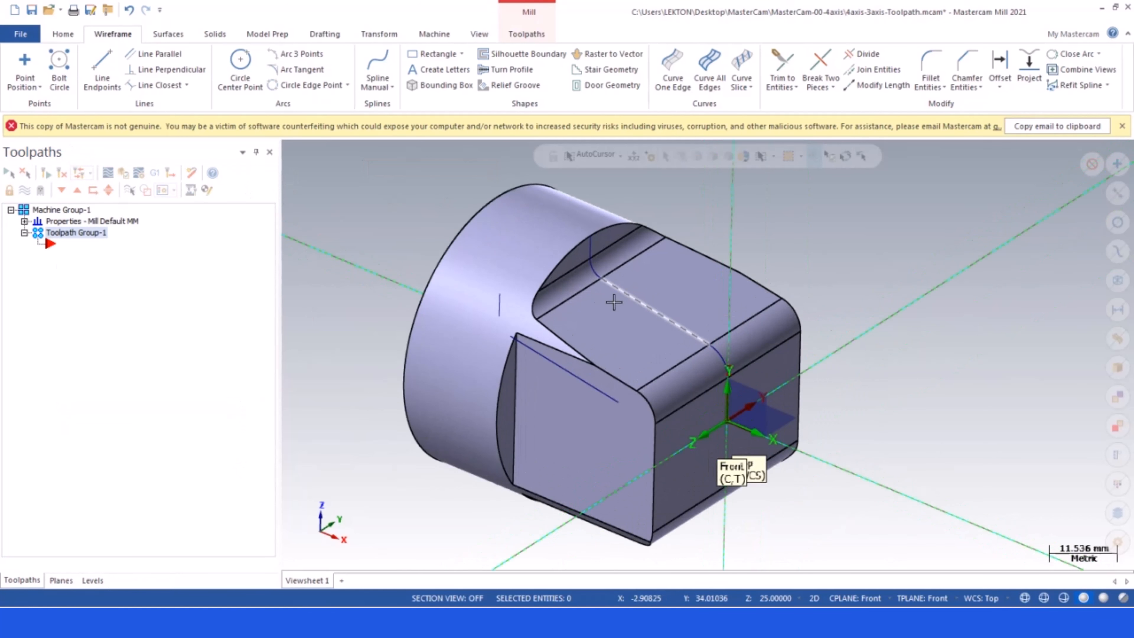
scroll(614, 303, "up", 3)
scroll(590, 271, "up", 1)
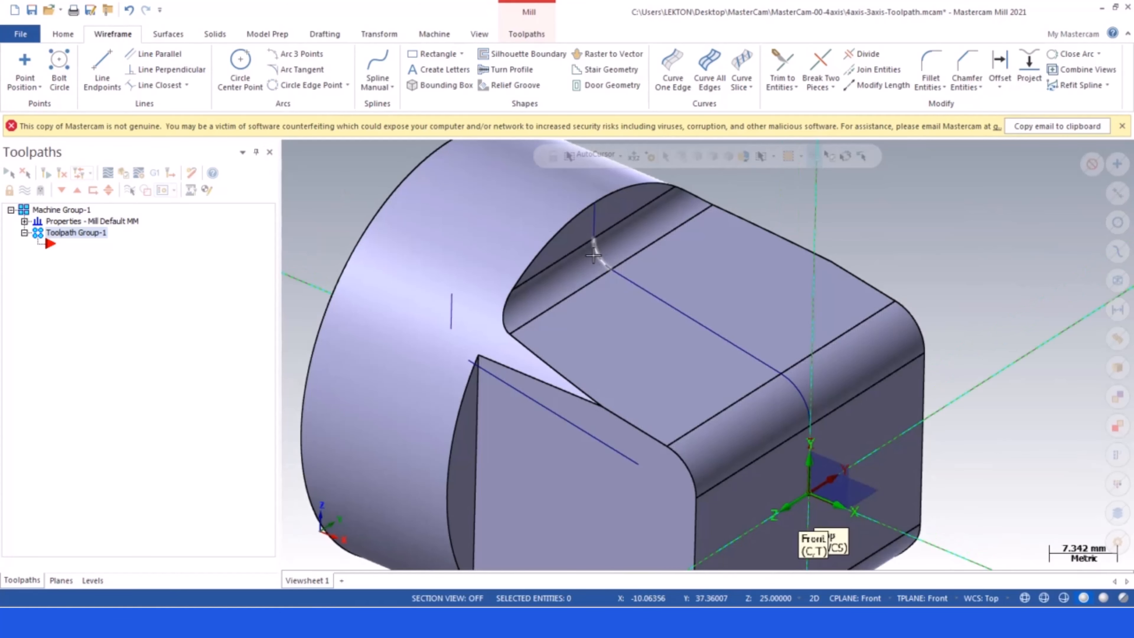
left_click(35, 86)
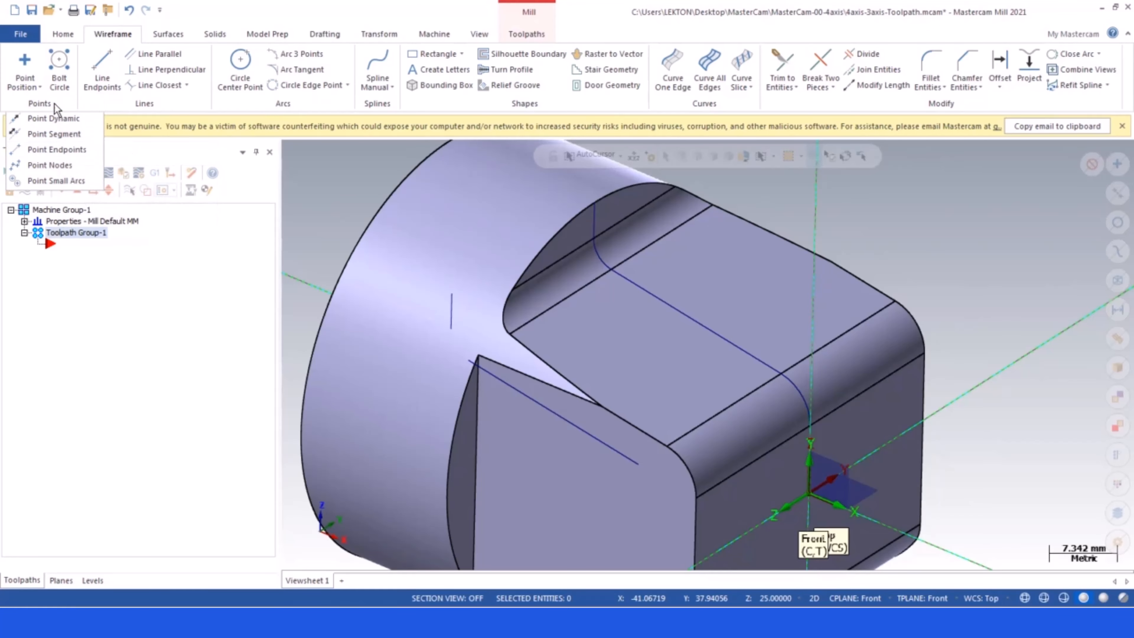
left_click(55, 104)
scroll(564, 246, "up", 2)
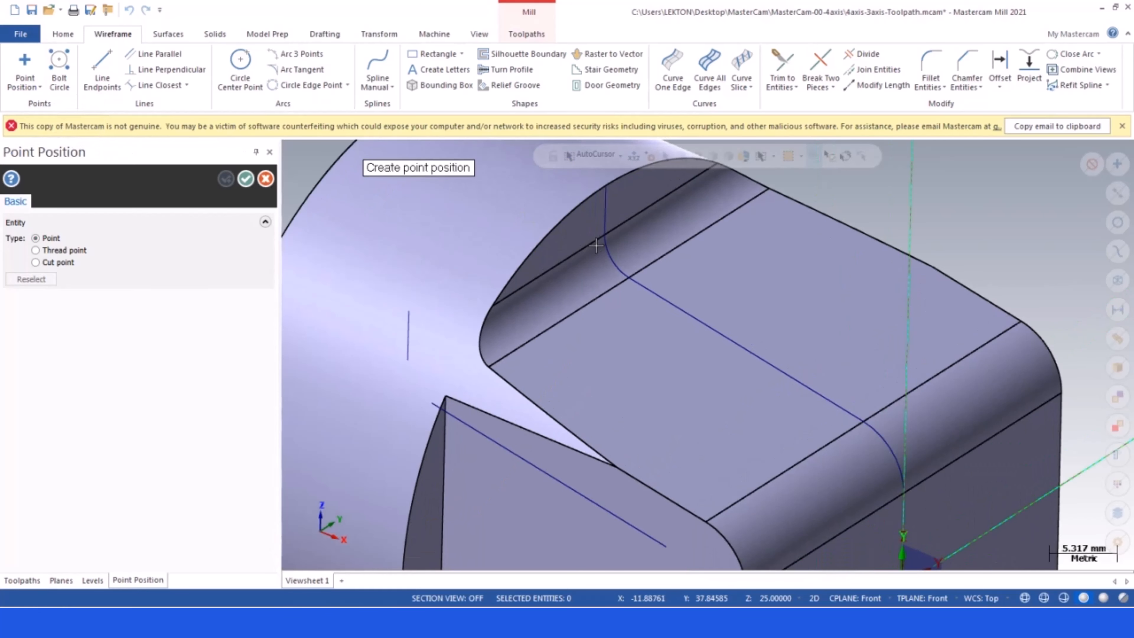
left_click(612, 261)
left_click(246, 178)
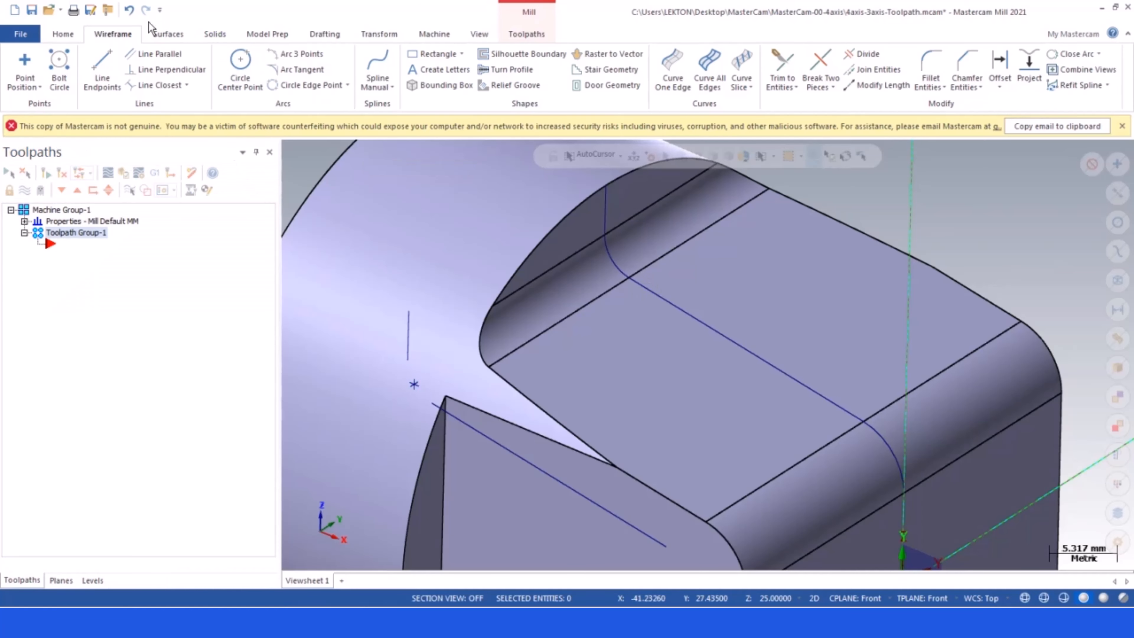
- Create a three-point arc from the offset vertical line's lower end through the fillet point to the sloped line's start
left_click(299, 54)
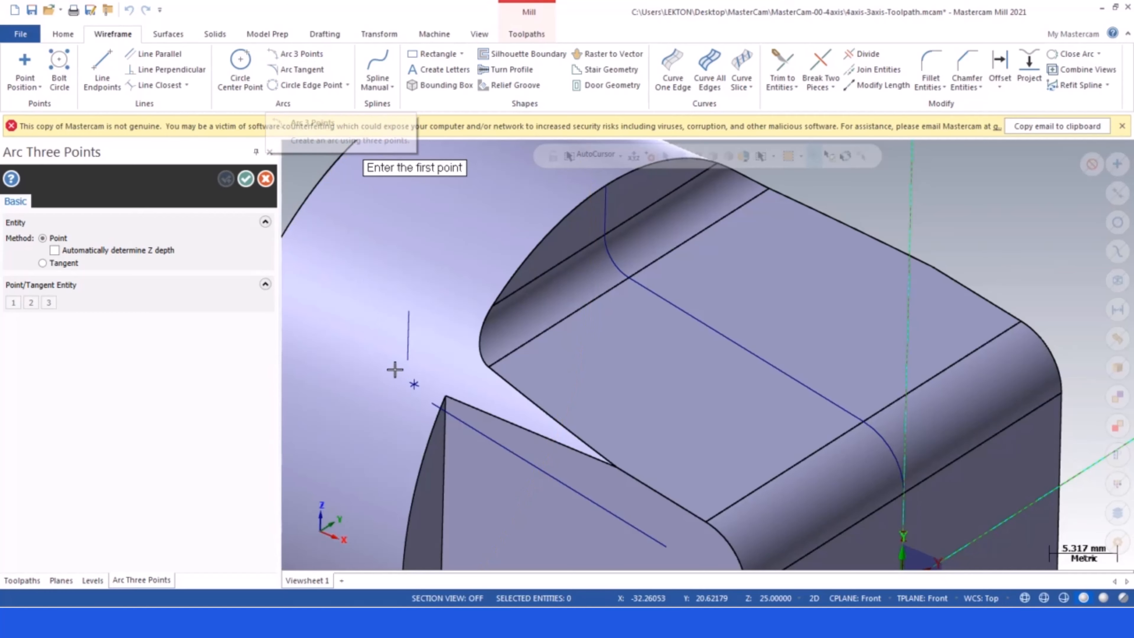
left_click(407, 360)
left_click(413, 385)
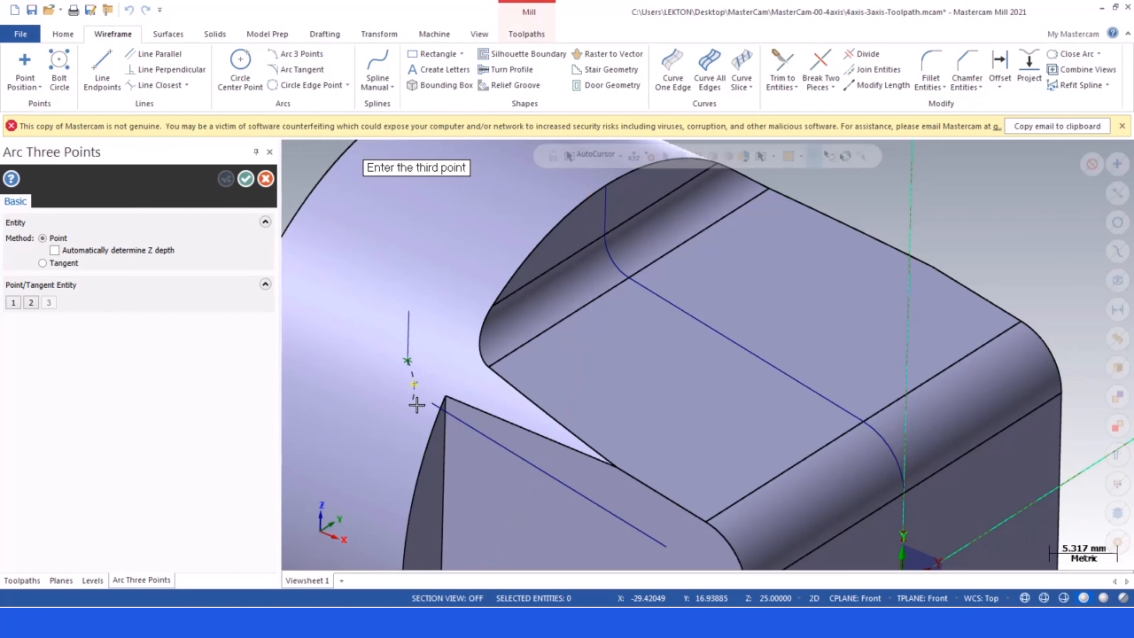
left_click(432, 404)
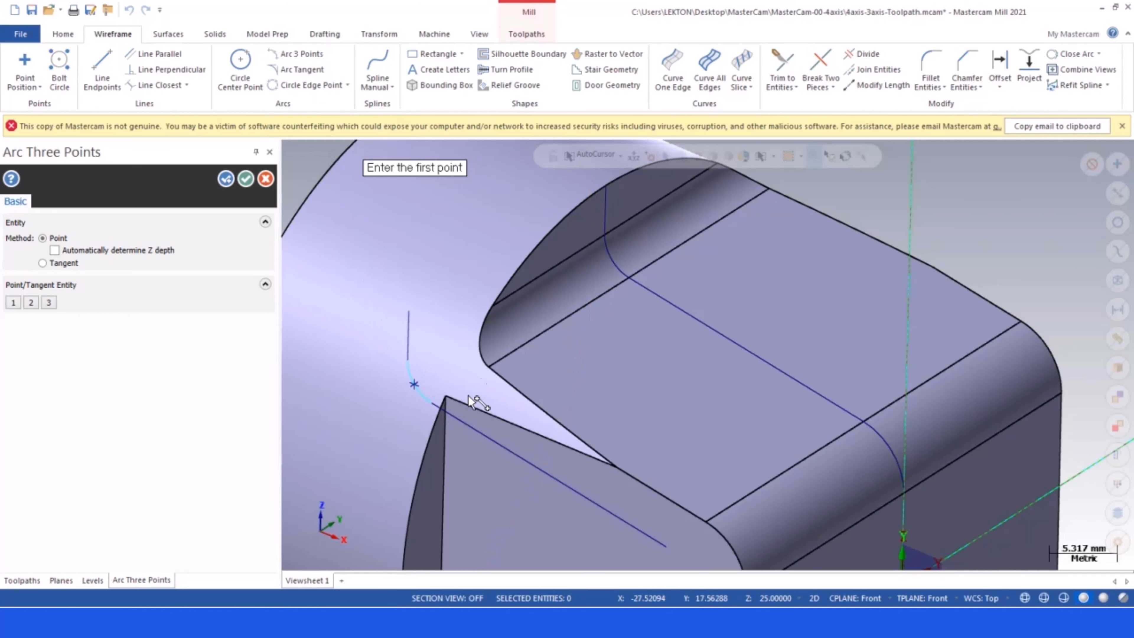
left_click(245, 179)
- Analyze the rounded front corner curve's arc properties, including its radius
scroll(491, 230, "down", 4)
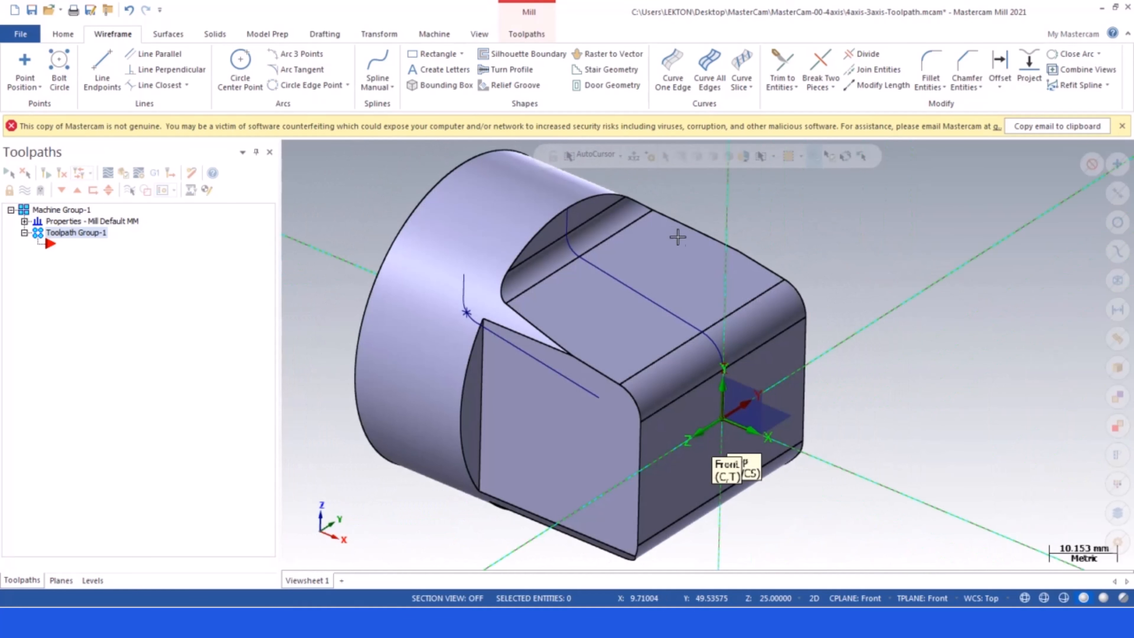
scroll(712, 357, "up", 1)
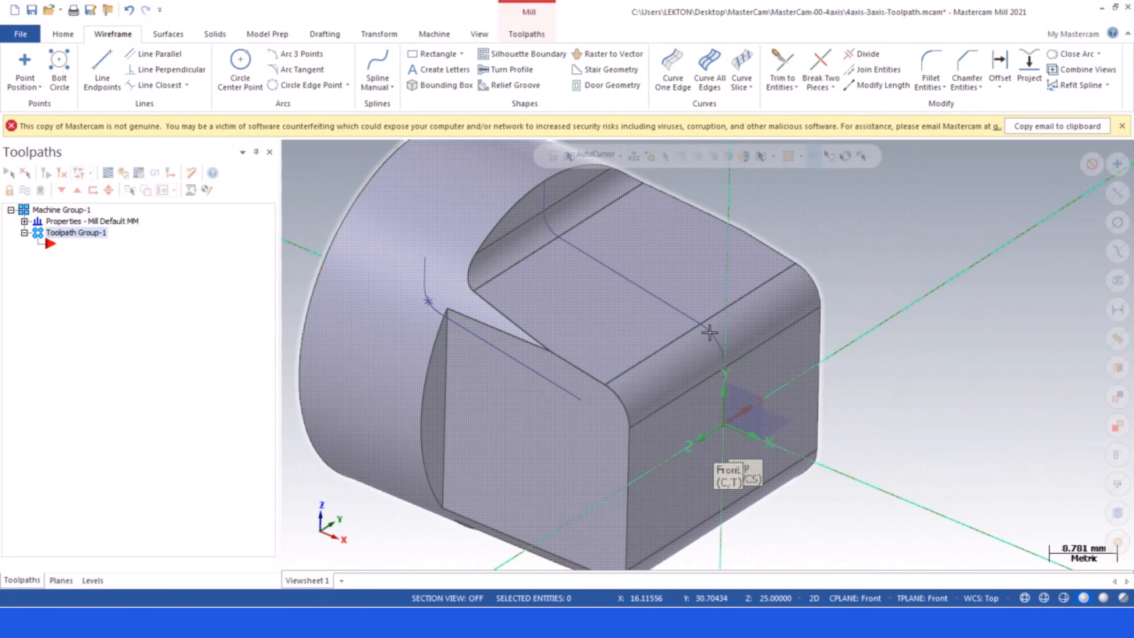
left_click(709, 332)
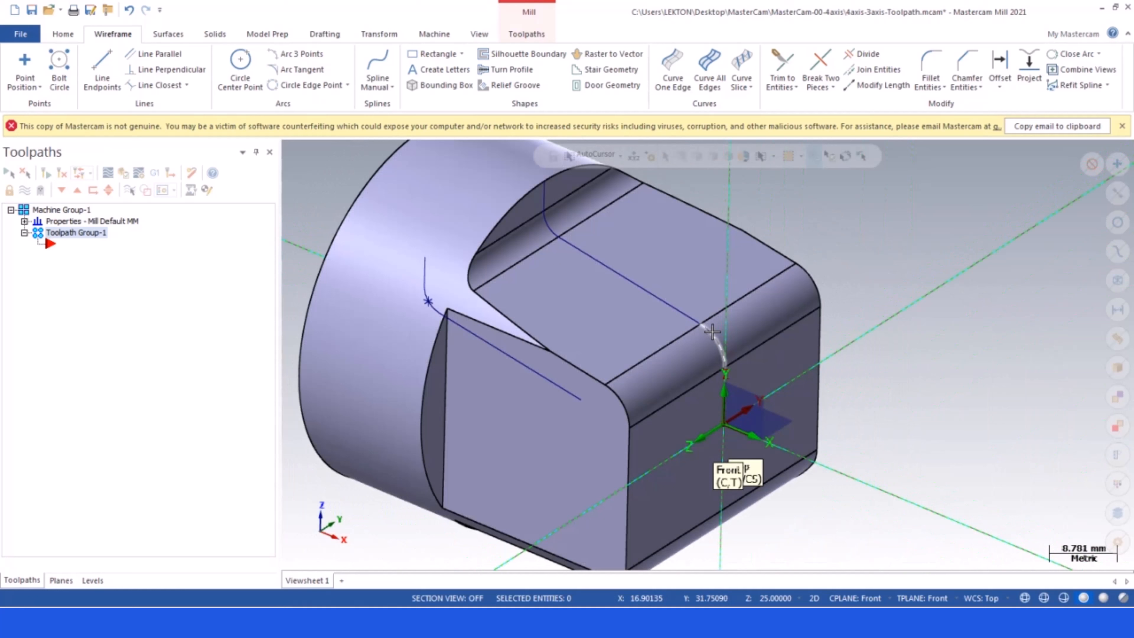
left_click(63, 33)
left_click(606, 67)
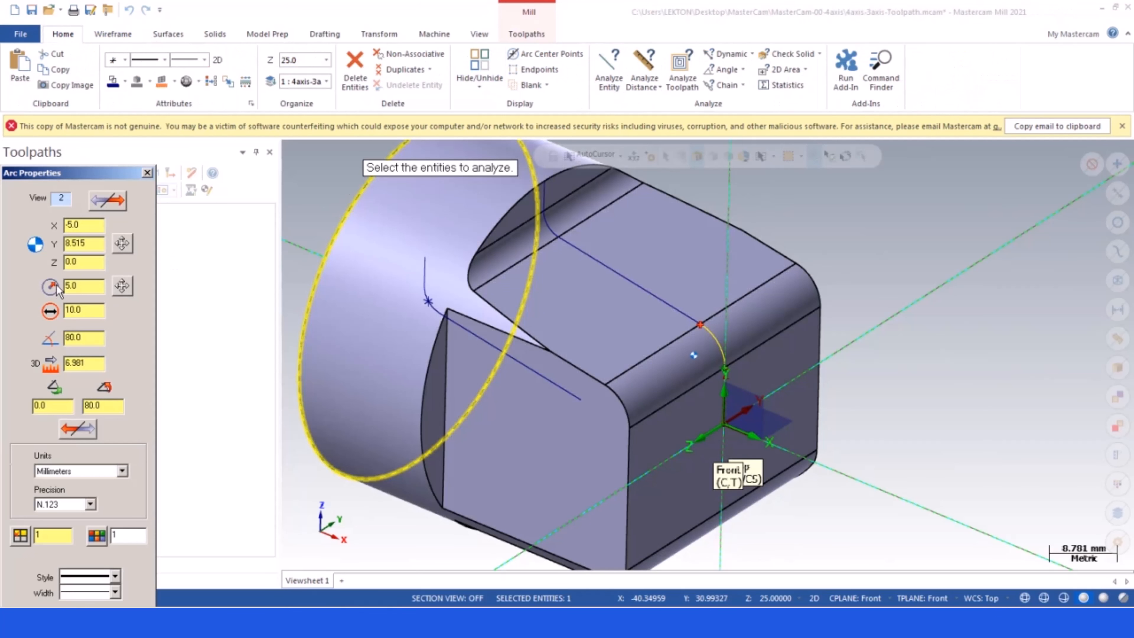
left_click(146, 172)
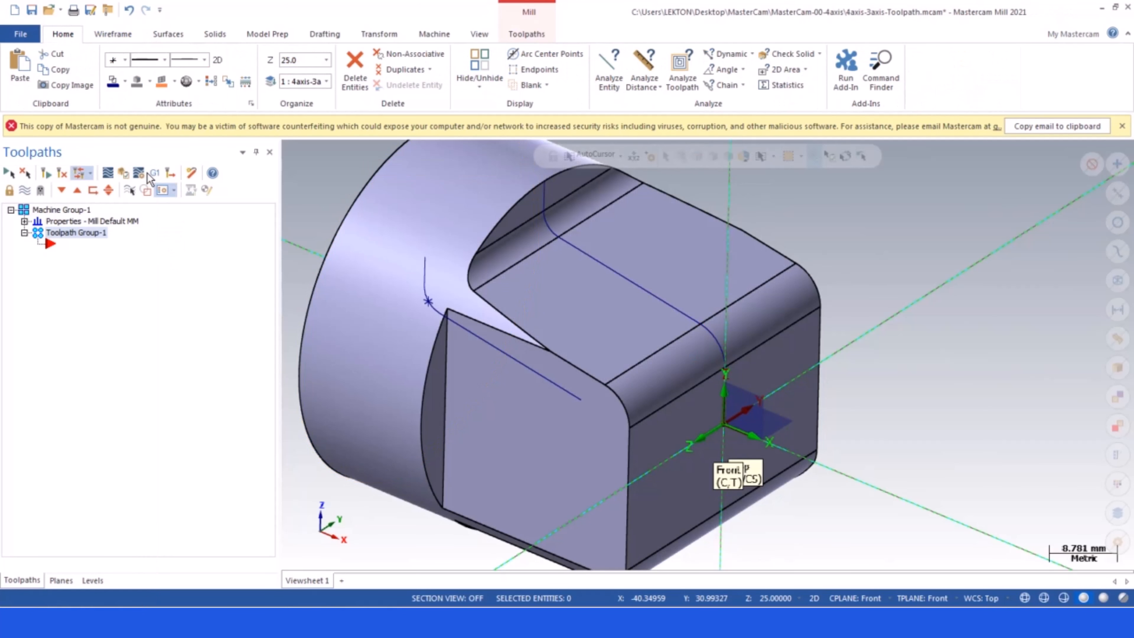
- Create points at the Z 25 depth from the front corner arc's midpoint and lower endpoint
left_click(113, 34)
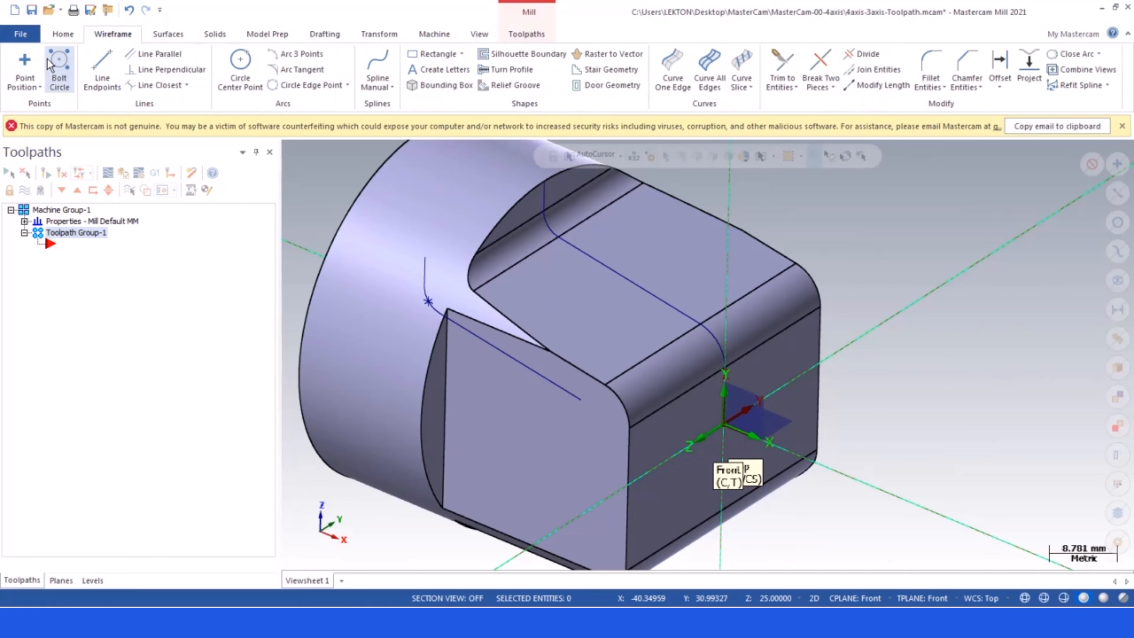
left_click(24, 67)
scroll(714, 393, "up", 2)
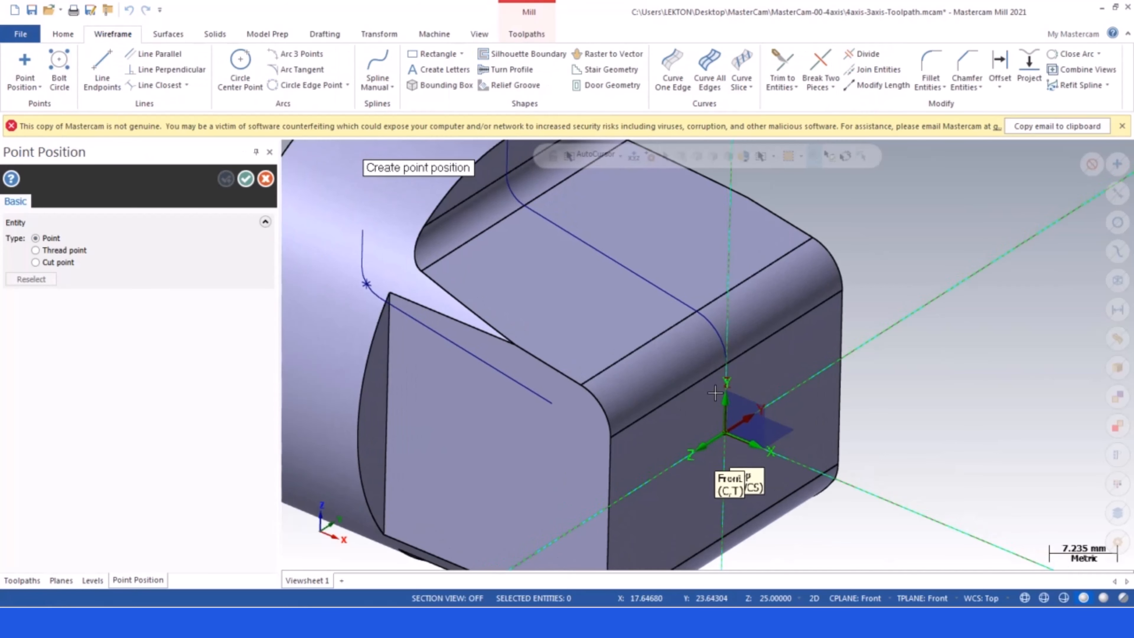
left_click(726, 365)
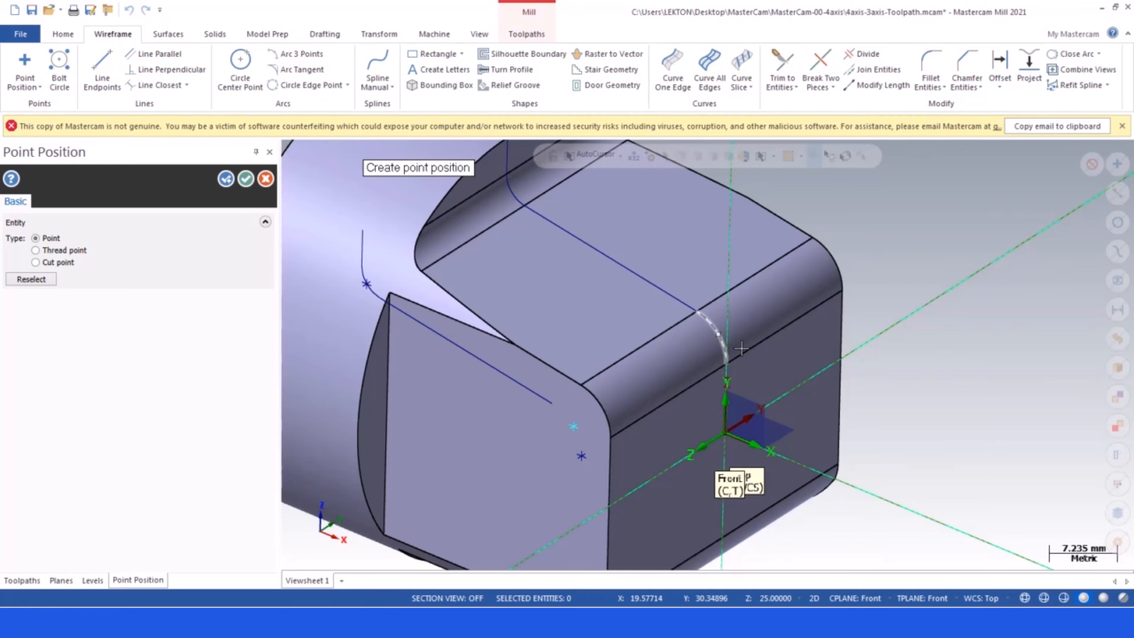
left_click(245, 178)
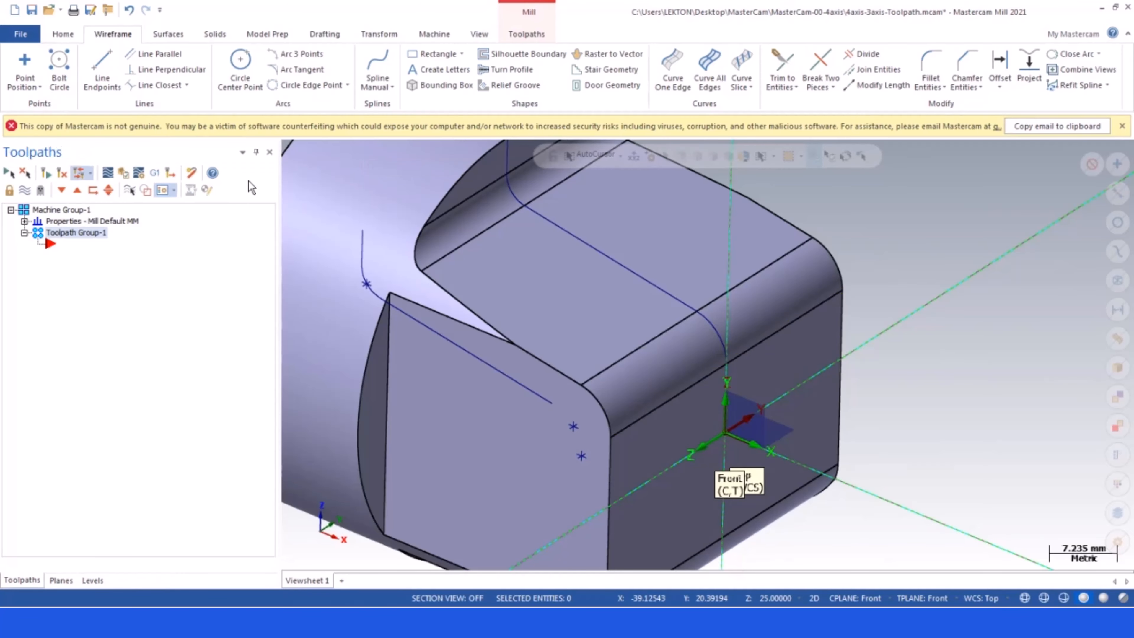
- Create a three-point arc from the offset sloped line's front end through the two front corner points
left_click(297, 54)
left_click(552, 404)
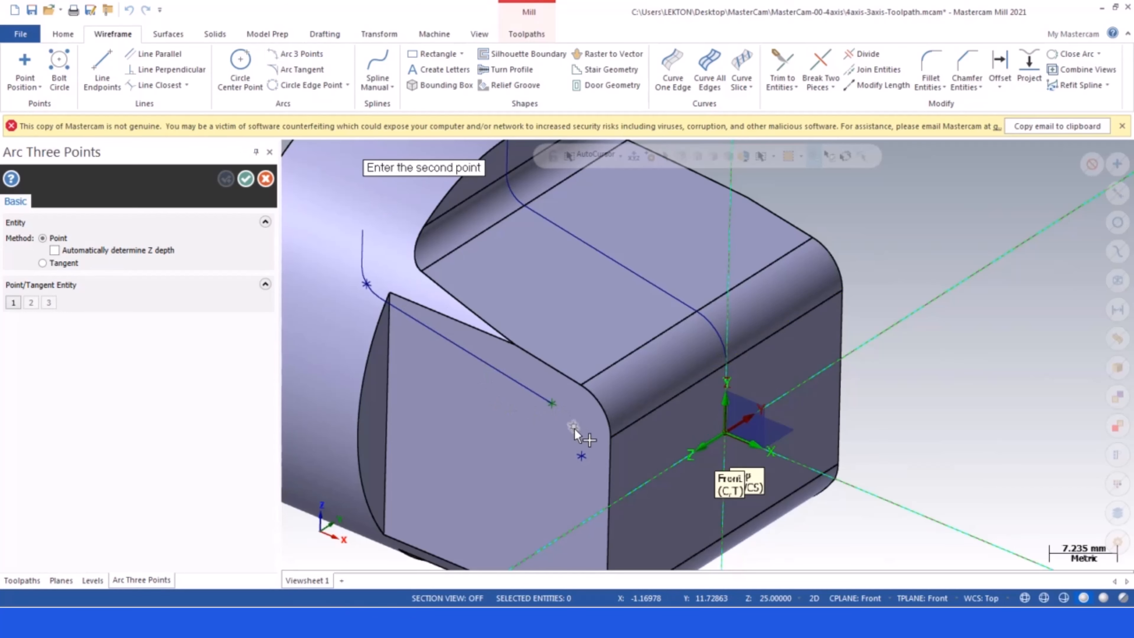
left_click(573, 426)
scroll(607, 296, "down", 2)
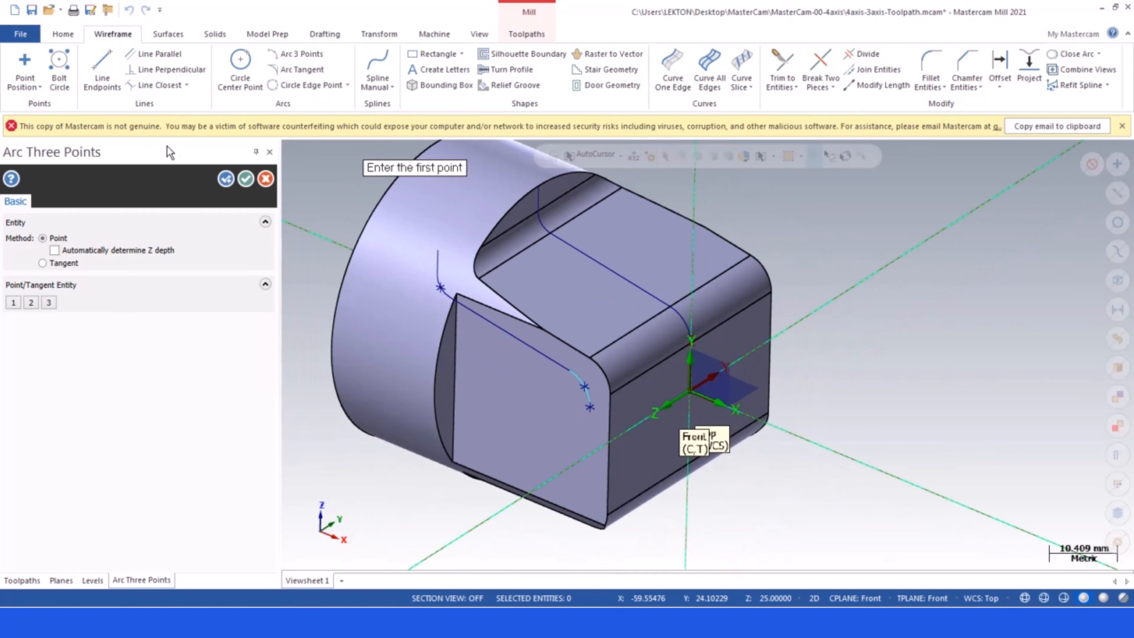
left_click(246, 180)
scroll(683, 309, "down", 2)
scroll(683, 304, "up", 2)
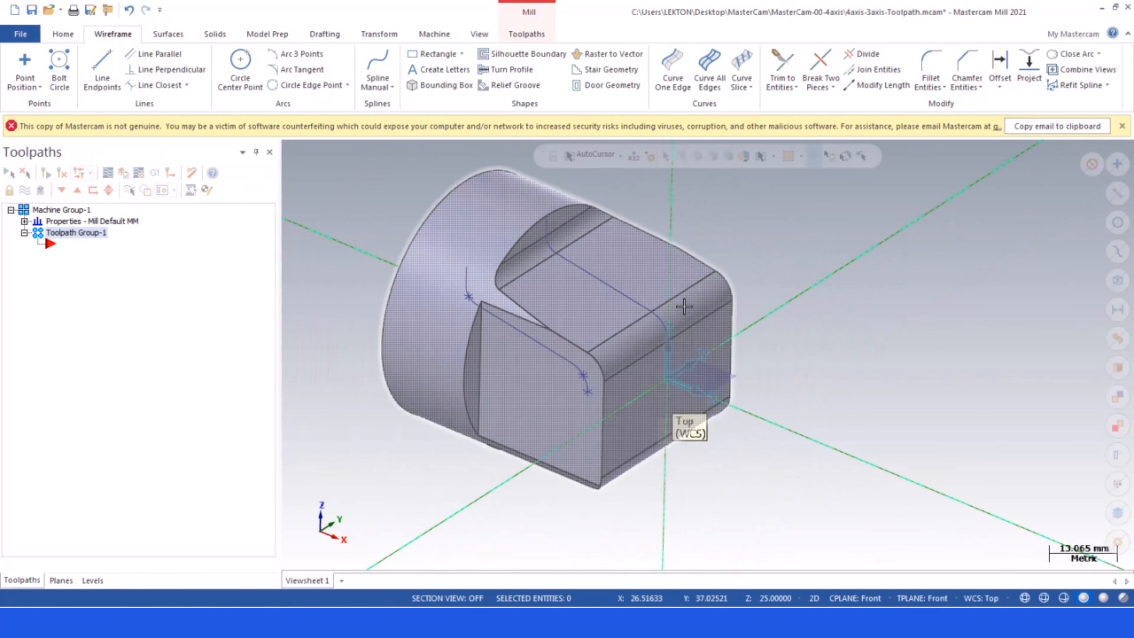
scroll(751, 295, "down", 1)
scroll(751, 296, "up", 1)
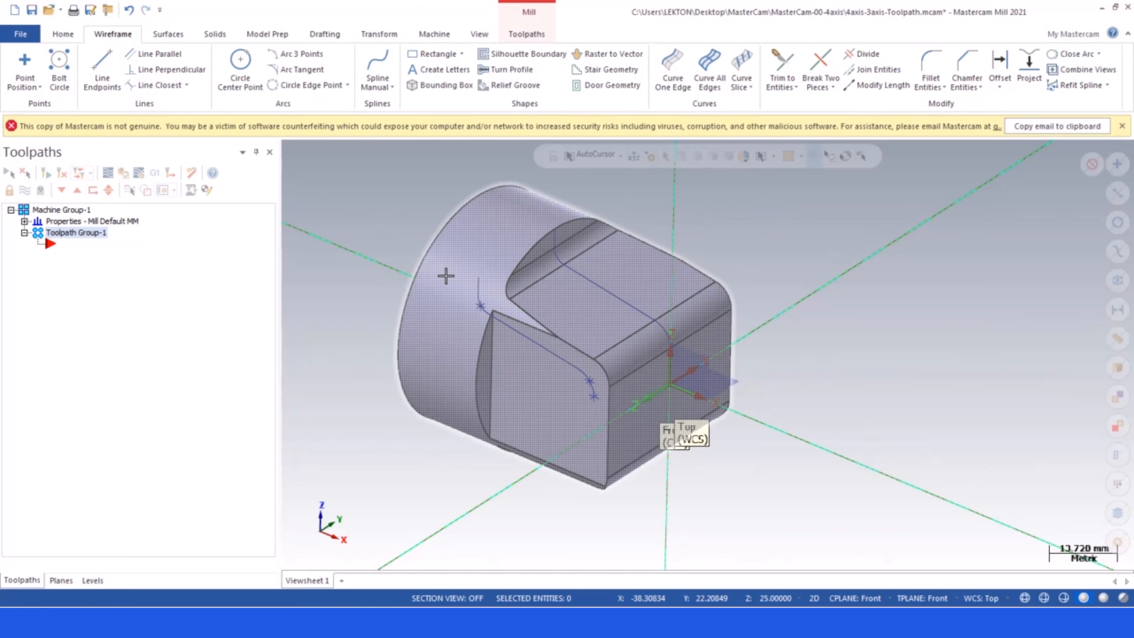
- Analyze the arc properties of the offset profile's rear fillet arc, including its radius
scroll(487, 314, "up", 4)
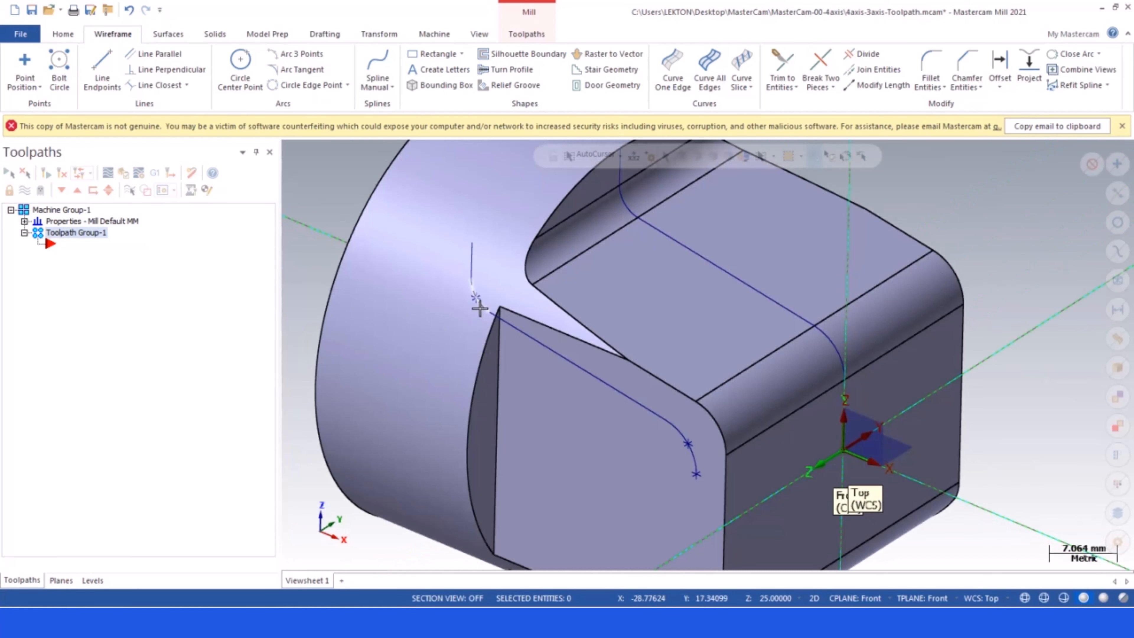
left_click(487, 315)
left_click(63, 34)
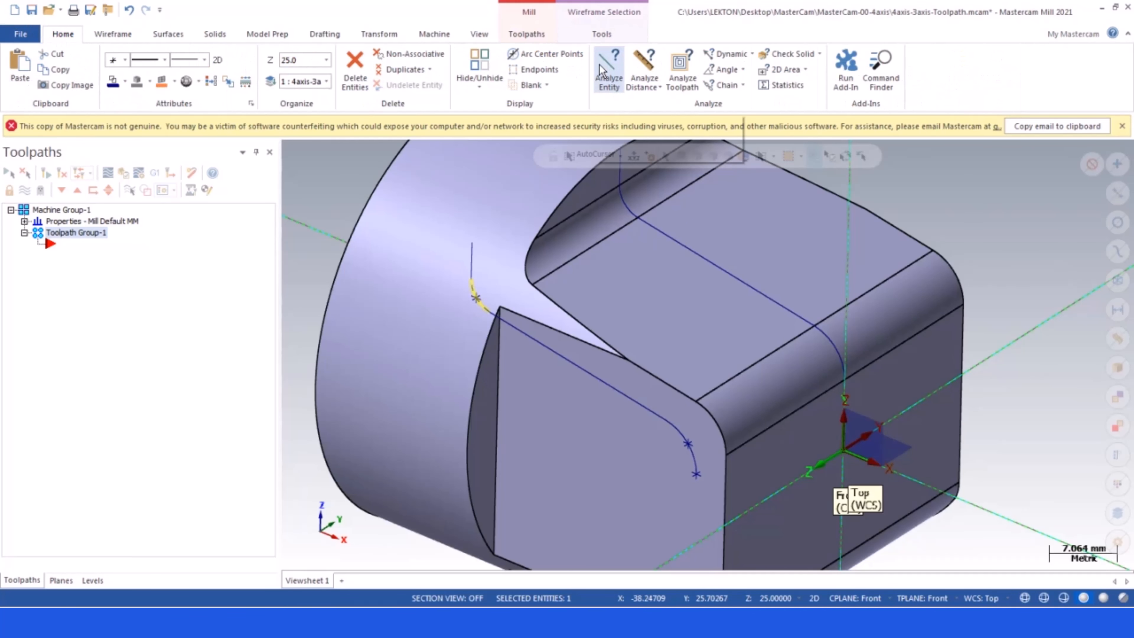
left_click(609, 69)
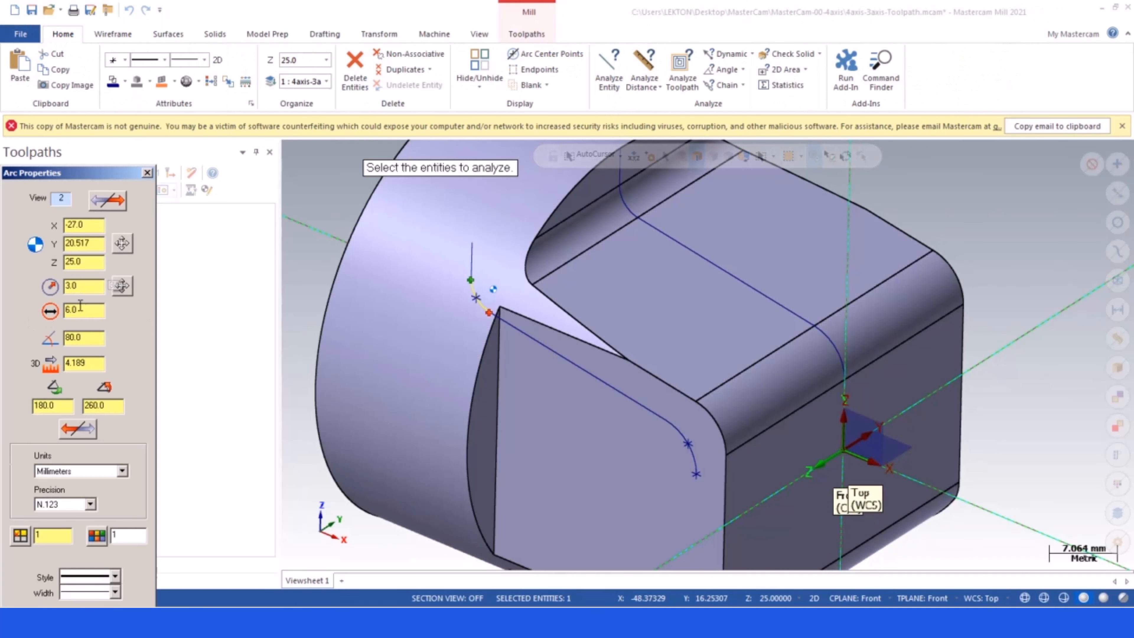
double_click(80, 286)
left_click(147, 172)
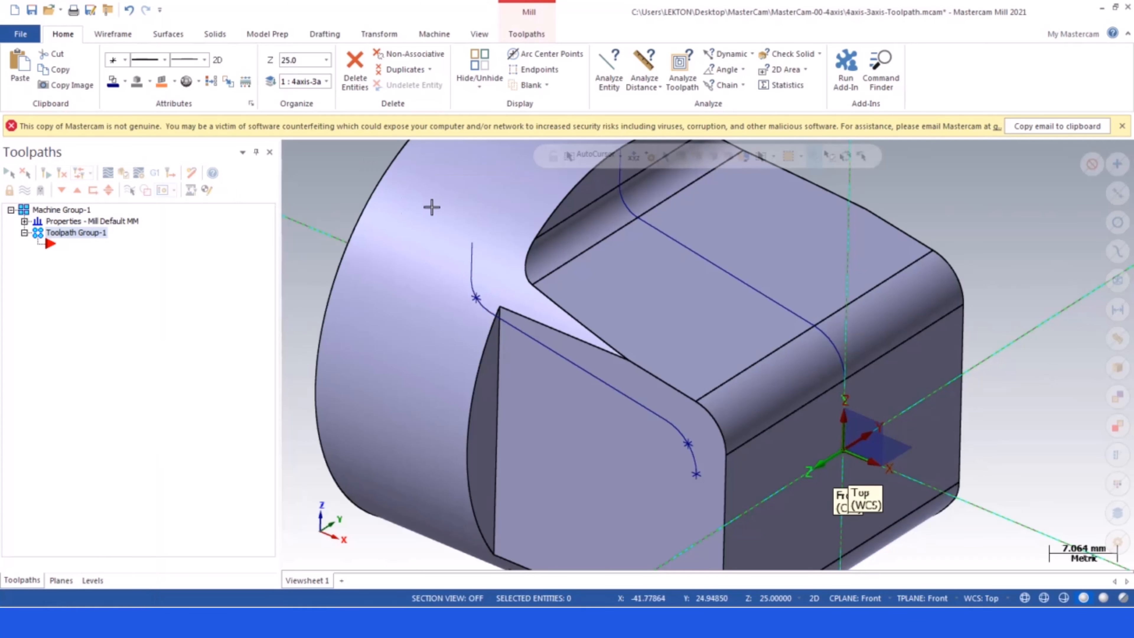
- Draw a 3 mm vertical line downward from the lower end of the offset profile's front corner arc
scroll(431, 209, "down", 2)
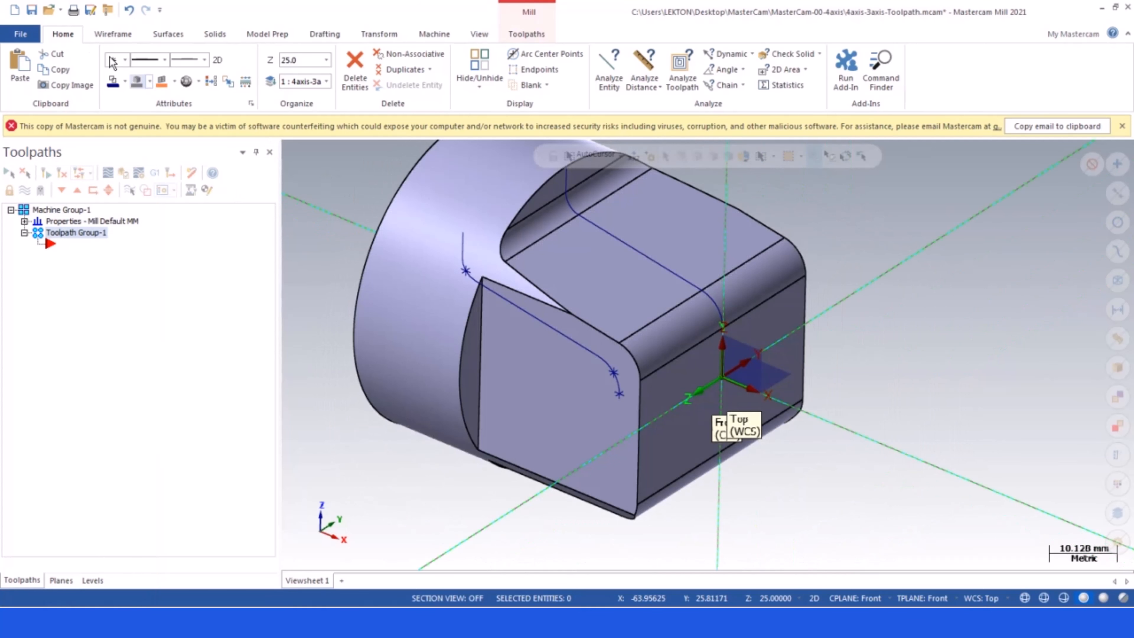
left_click(113, 34)
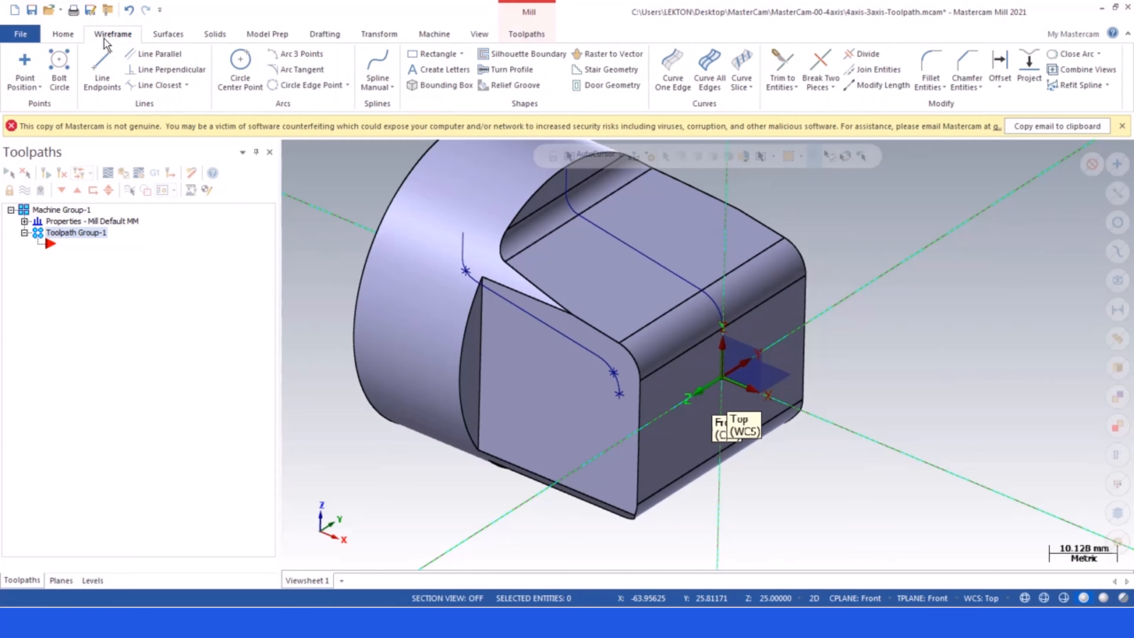
left_click(102, 67)
scroll(598, 428, "up", 3)
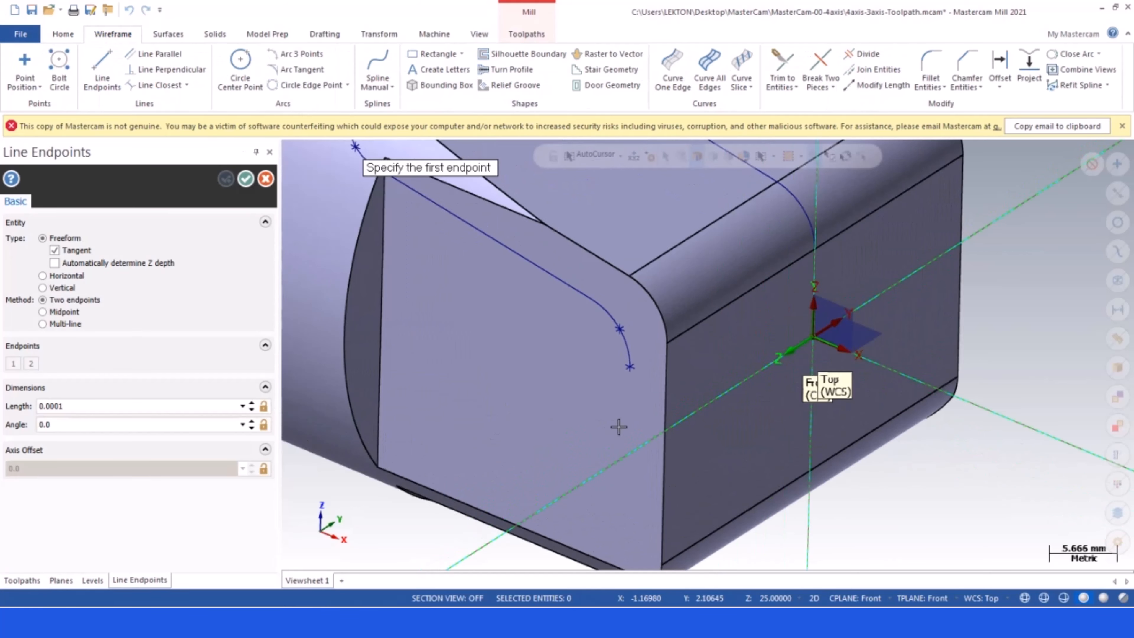
left_click(629, 407)
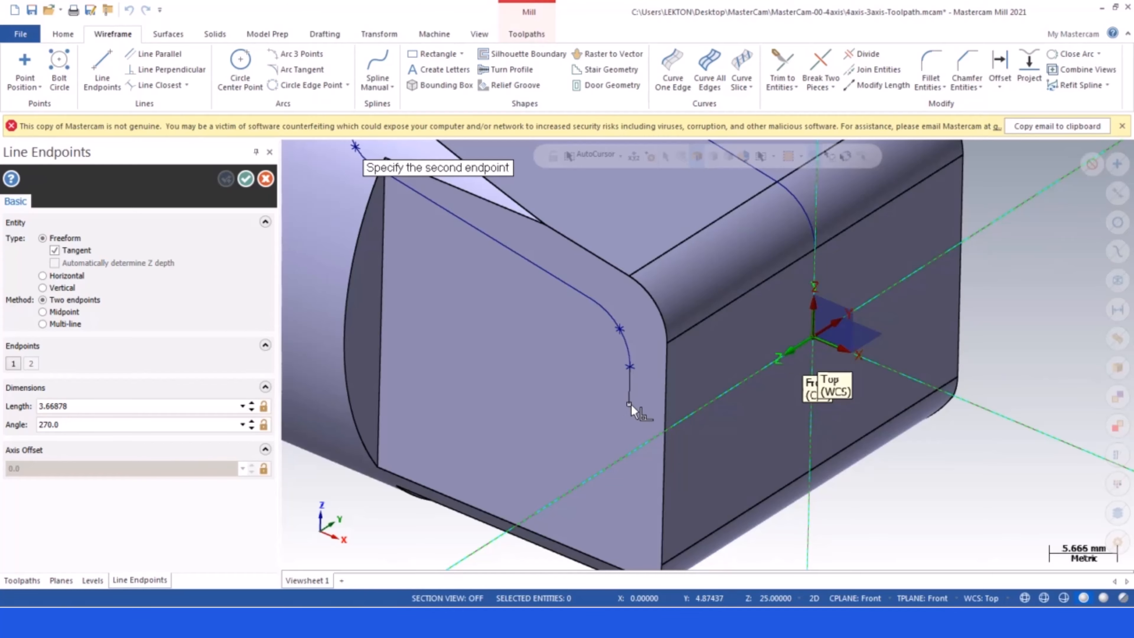
left_click(630, 409)
double_click(82, 406)
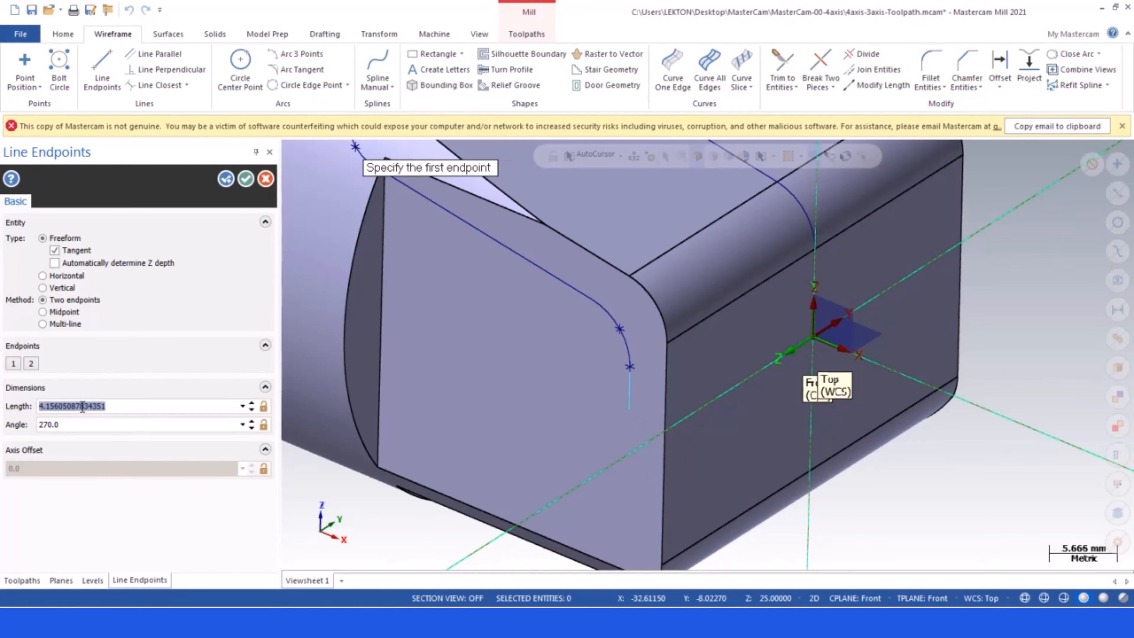
type("3.0")
left_click(244, 180)
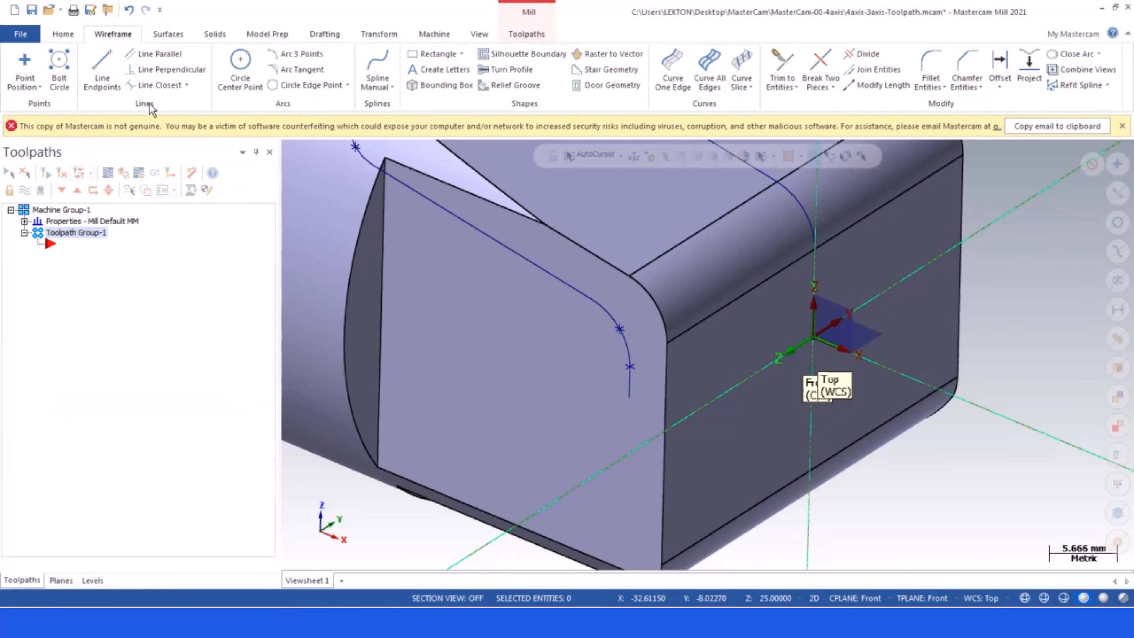
- Draw a 12 mm horizontal line forward from the lower end of the short vertical line
left_click(630, 397)
left_click(741, 444)
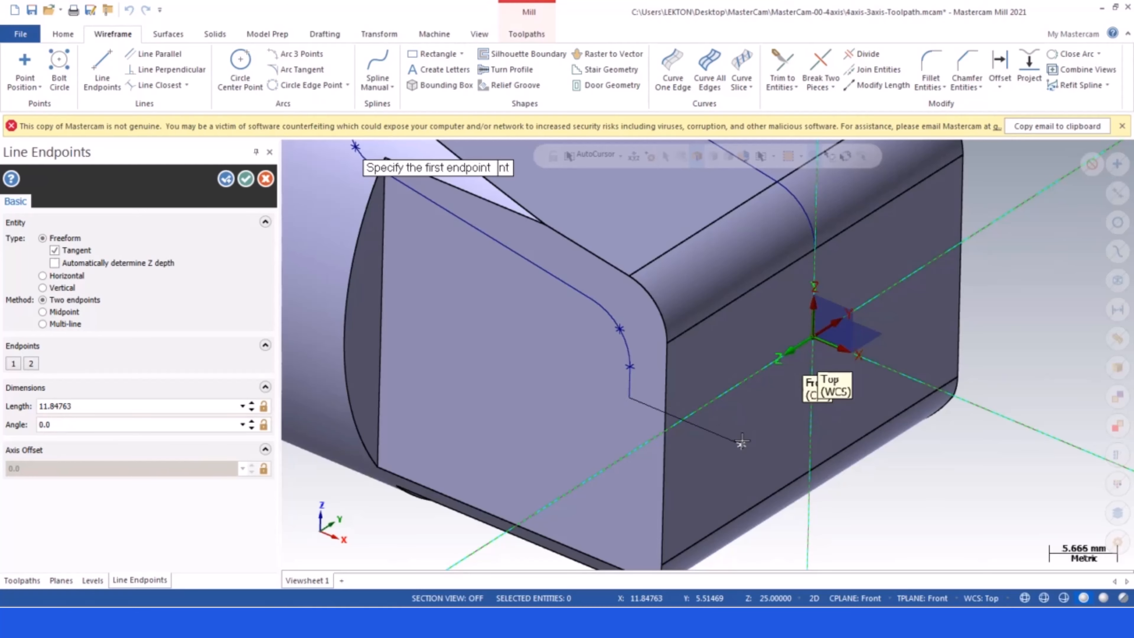
double_click(76, 407)
type("12.0")
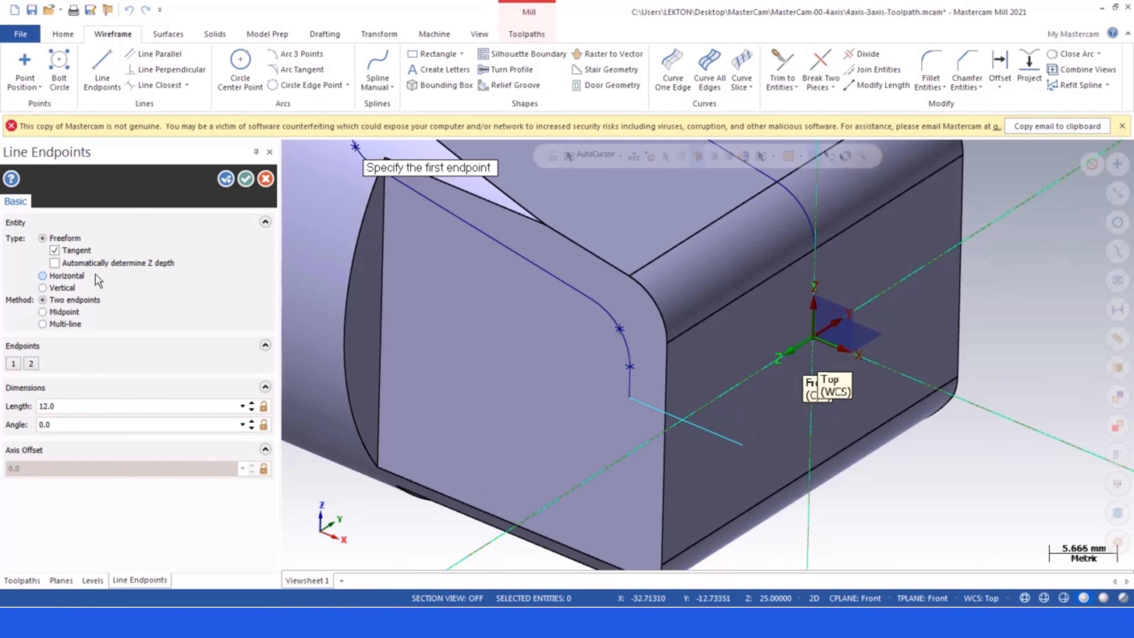
left_click(245, 179)
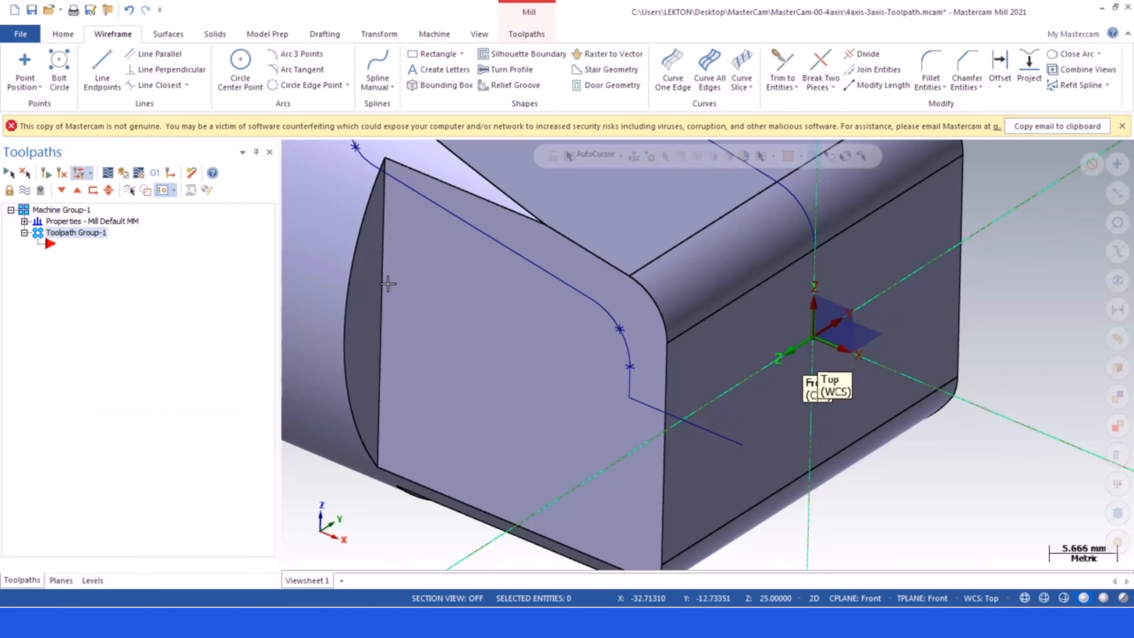
scroll(581, 389, "down", 5)
mouse_move(565, 396)
middle_mouse_down()
mouse_move(608, 362)
mouse_move(539, 392)
mouse_move(553, 395)
middle_mouse_up()
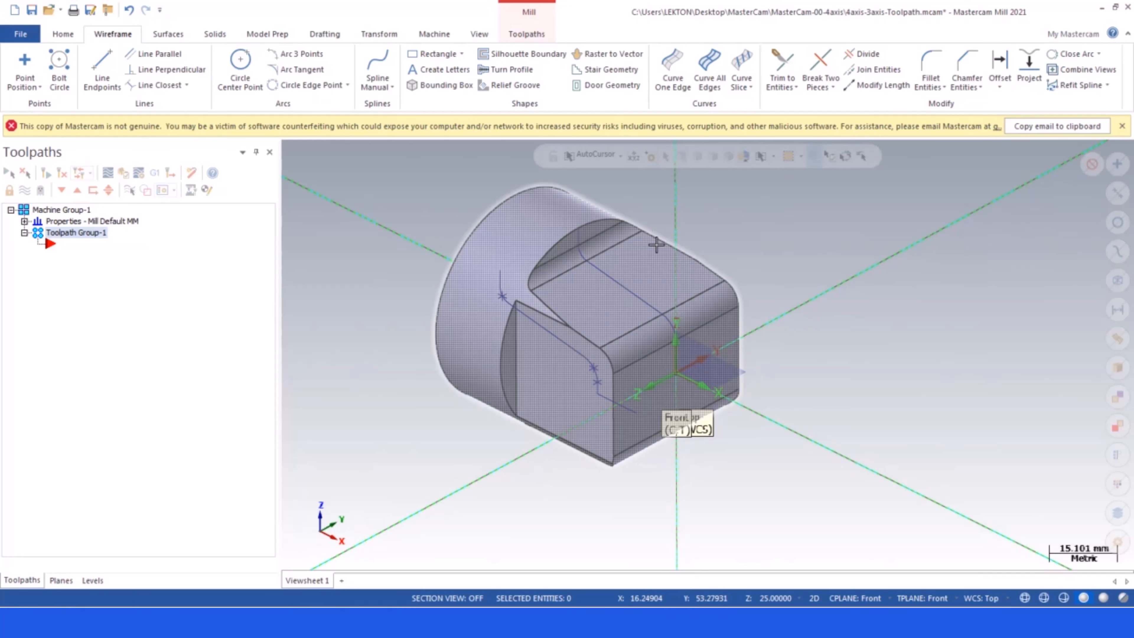
scroll(679, 221, "up", 1)
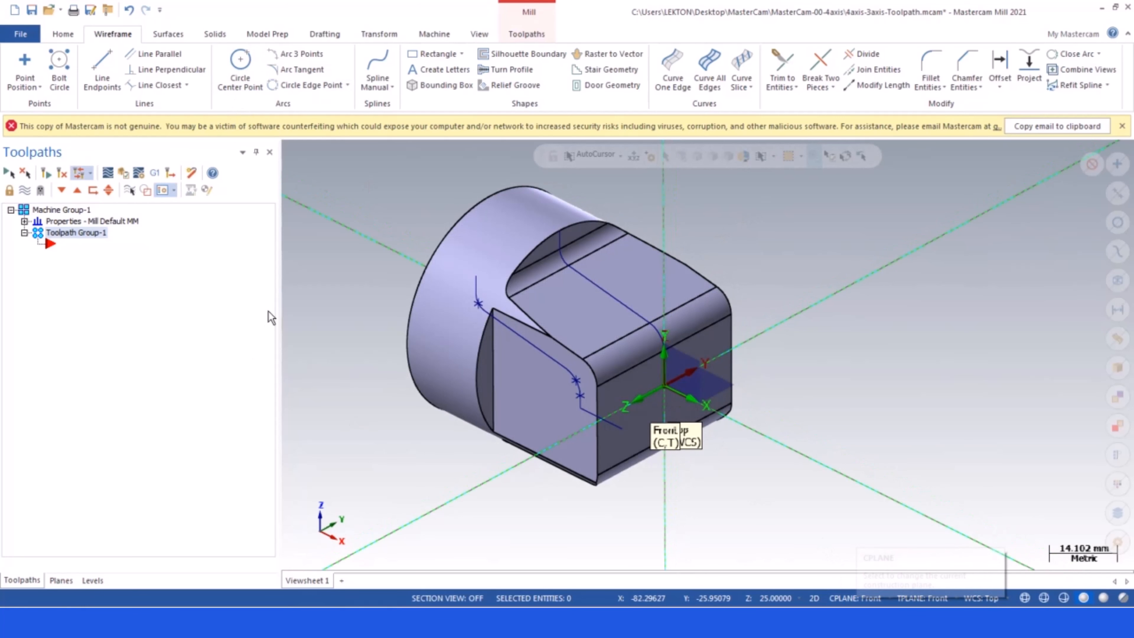
right_click(329, 309)
left_click(374, 402)
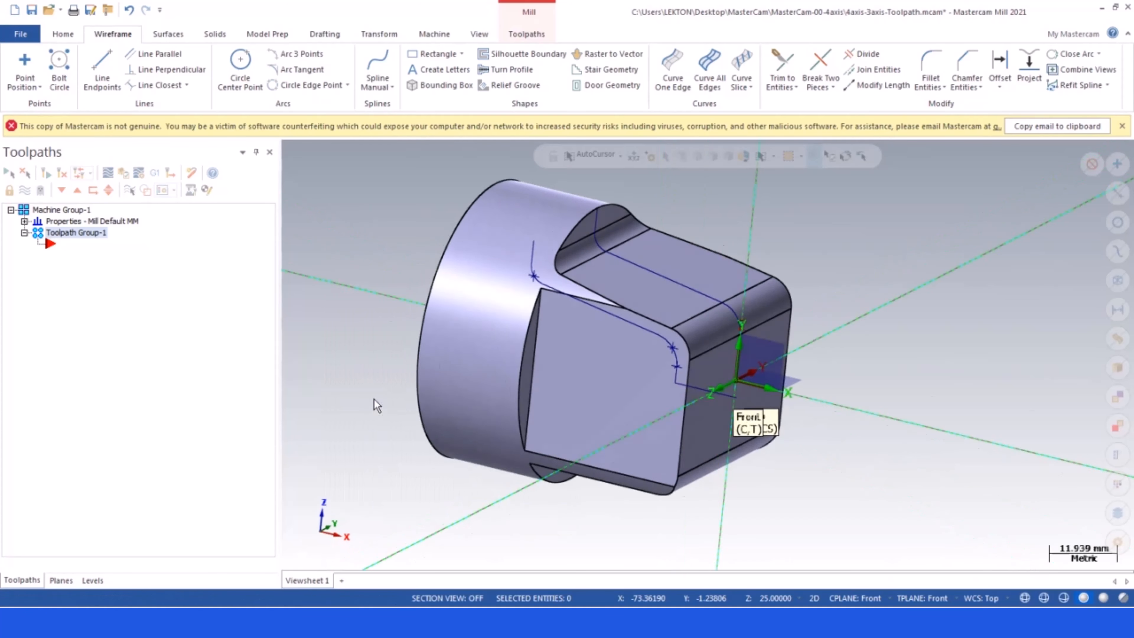
right_click(369, 265)
left_click(410, 387)
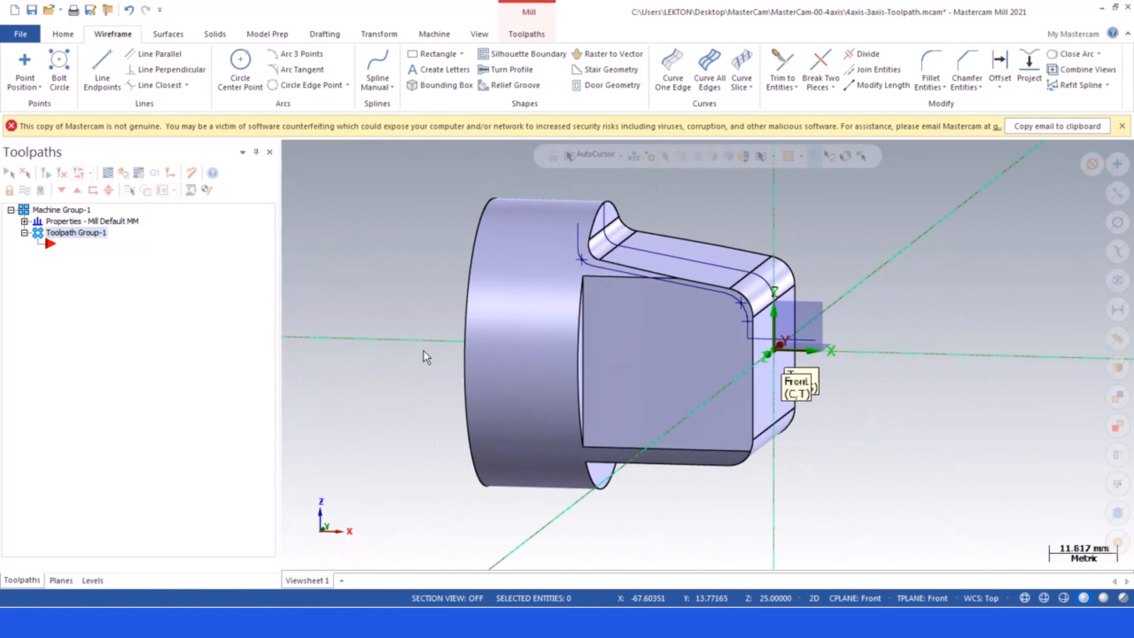
- Create a draft surface from the complete offset profile chain, 50 mm long toward the opposite side, across the part
left_click(170, 32)
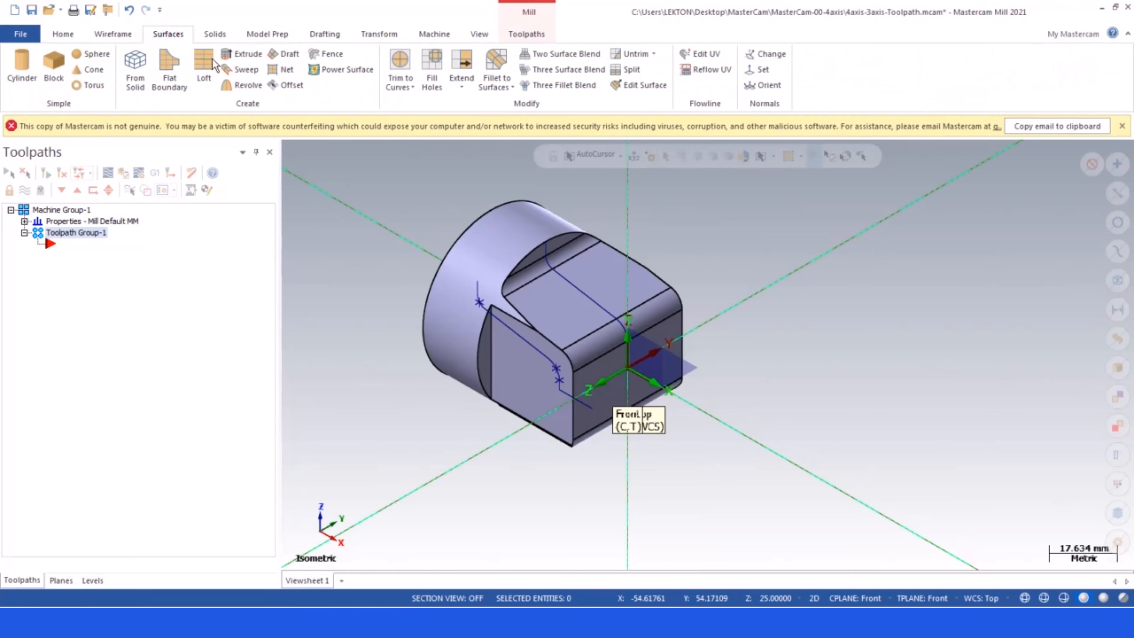
left_click(289, 55)
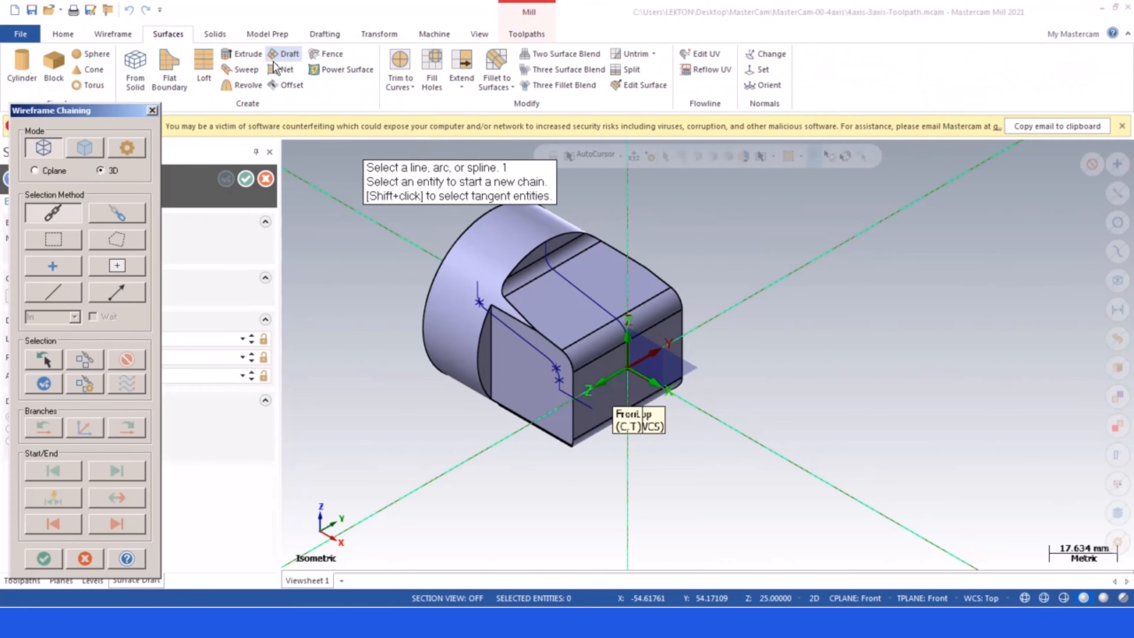
left_click(477, 288)
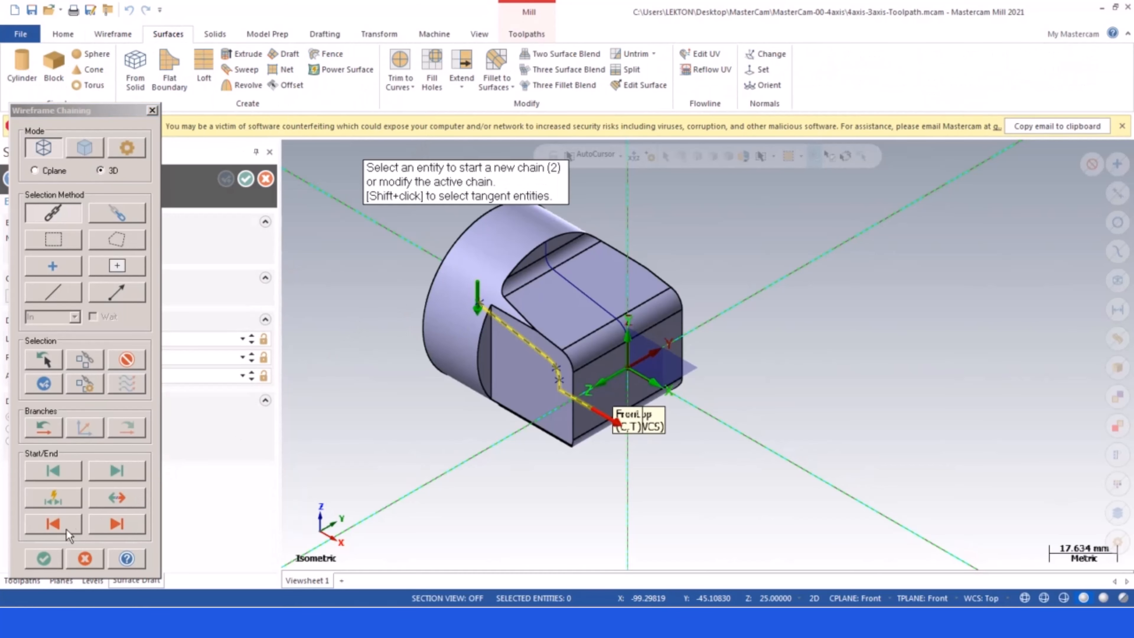
left_click(44, 556)
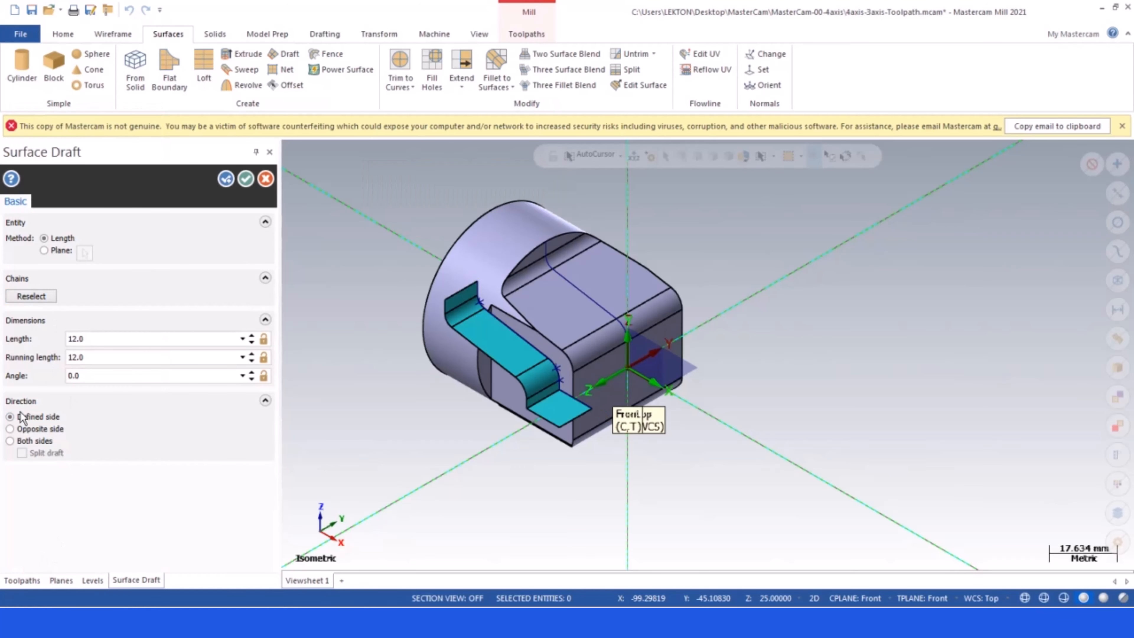
left_click(10, 429)
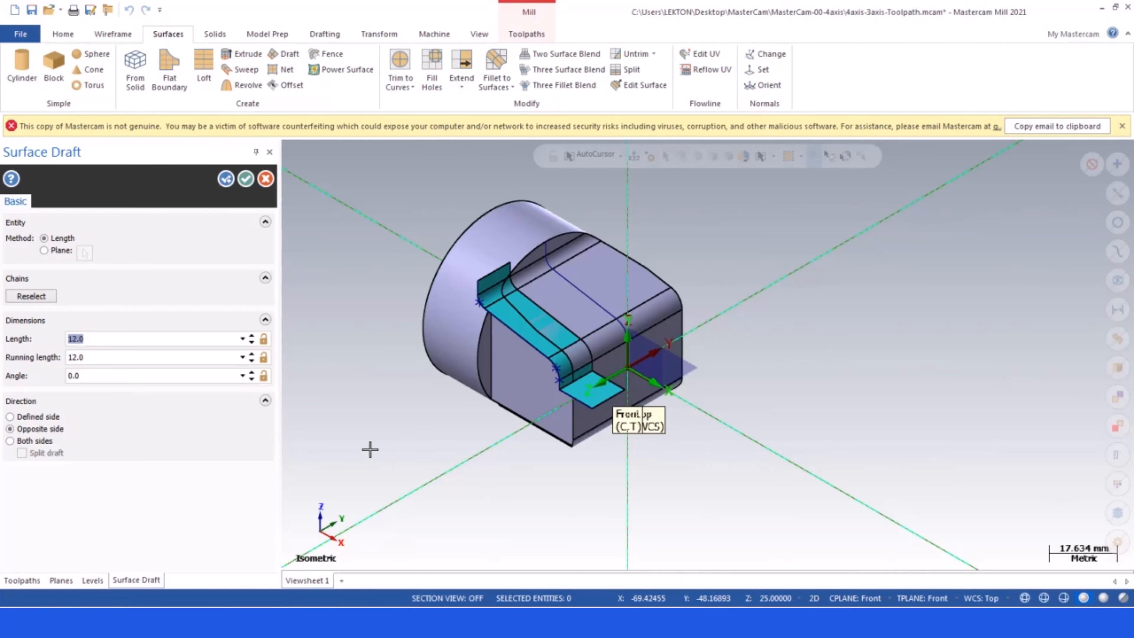
key("Return")
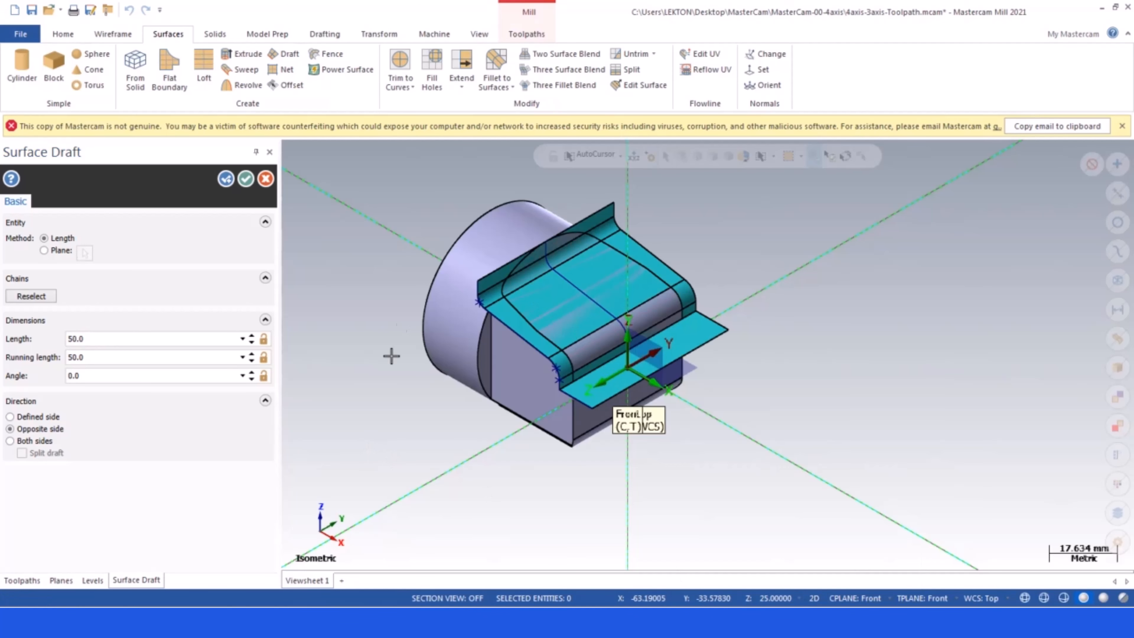
left_click(246, 179)
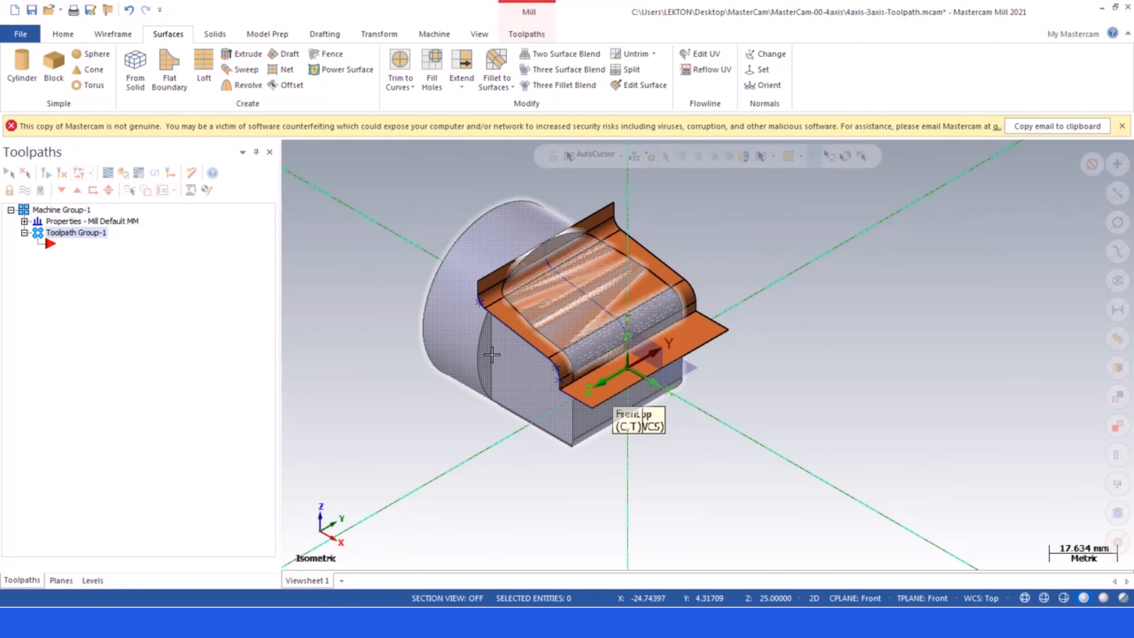
- Set the construction plane to Top with a construction depth of Z 30
middle_click_drag(492, 355, 696, 289)
left_click(855, 598)
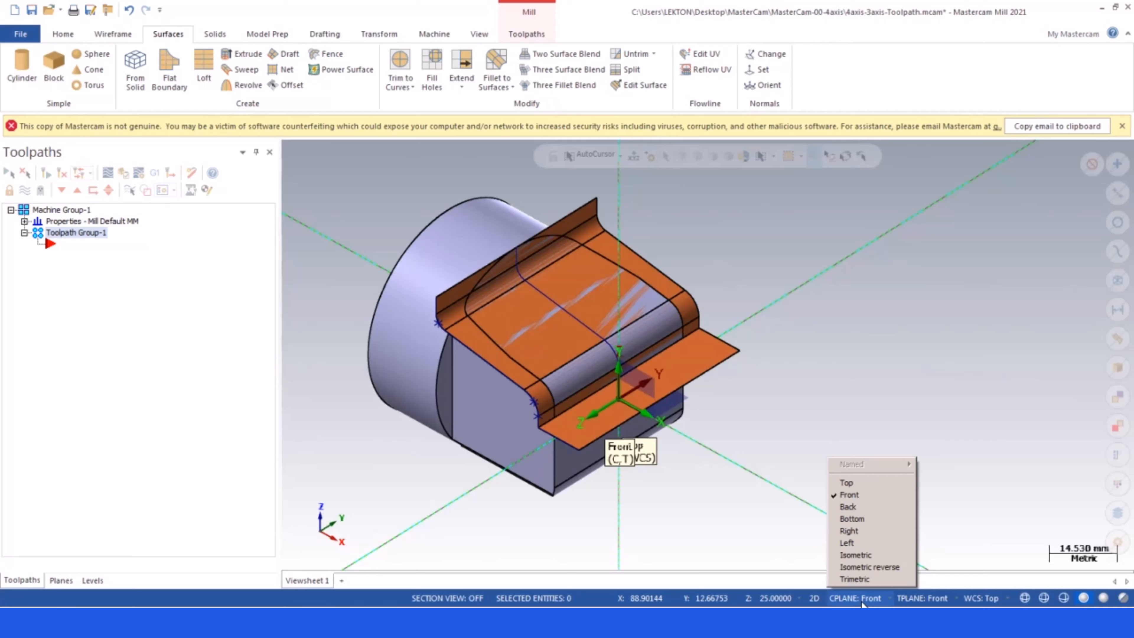
left_click(852, 482)
left_click(814, 598)
left_click(761, 598)
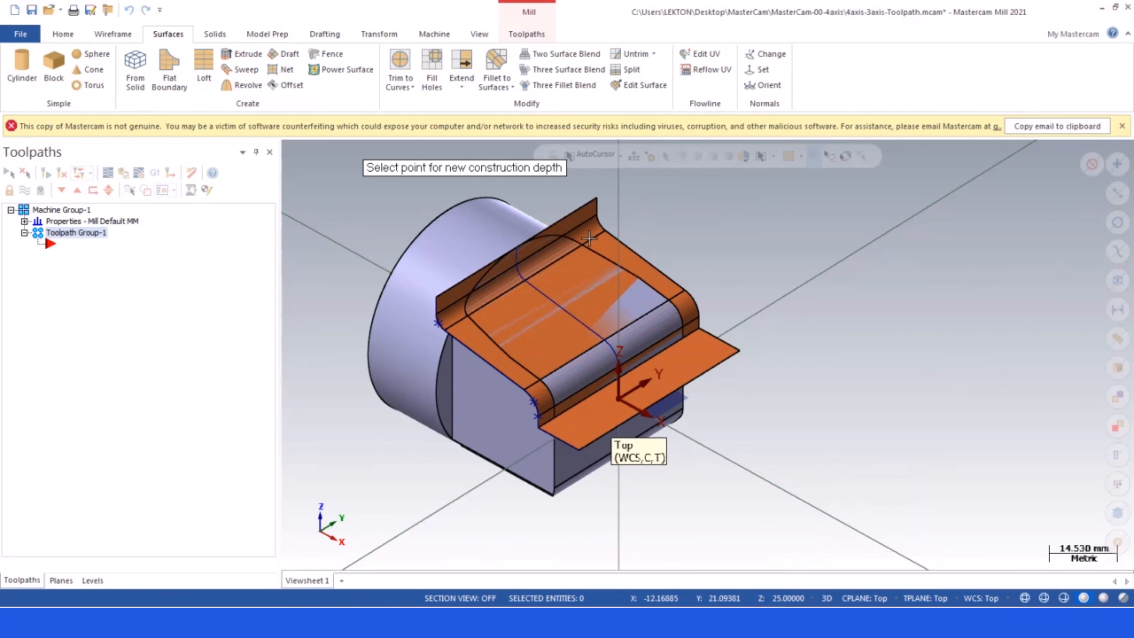
left_click(437, 301)
left_click(785, 598)
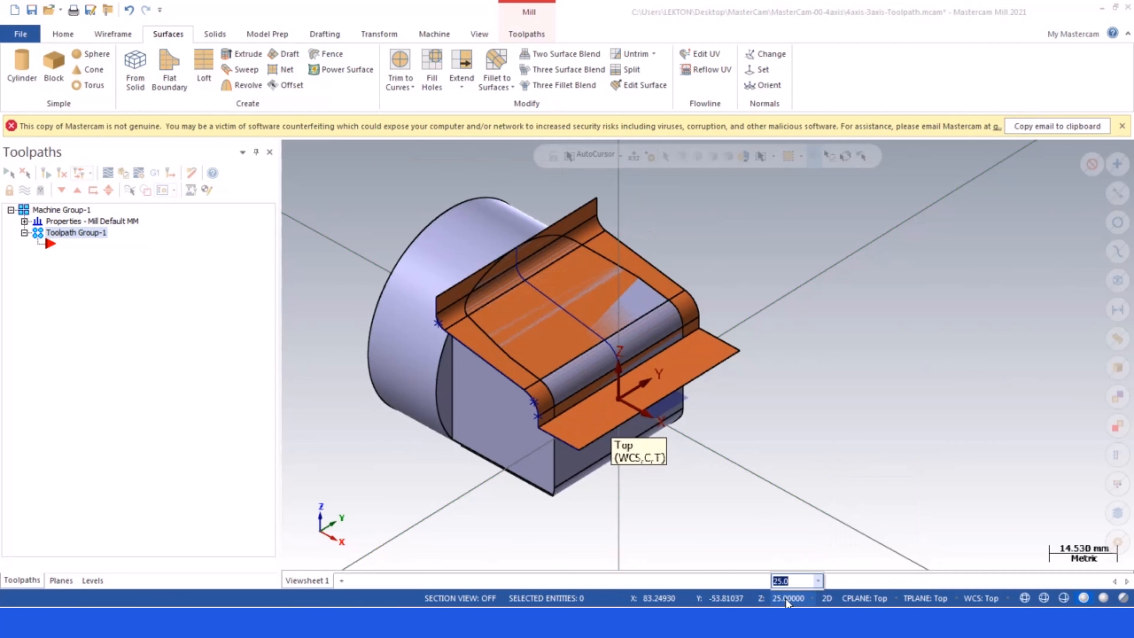
type("30")
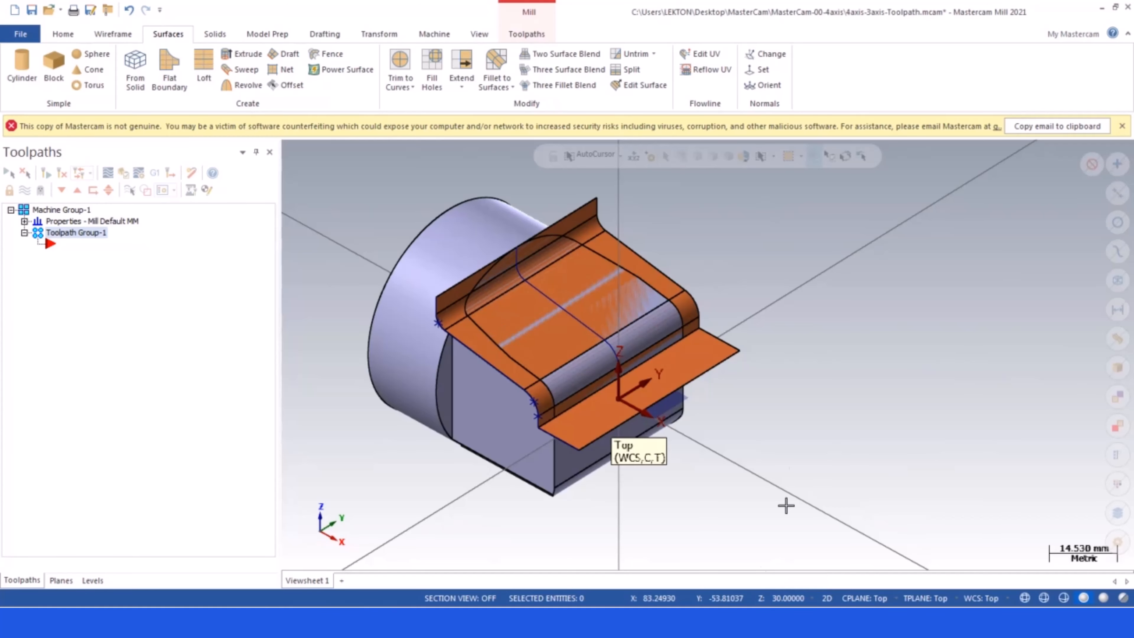
key("Return")
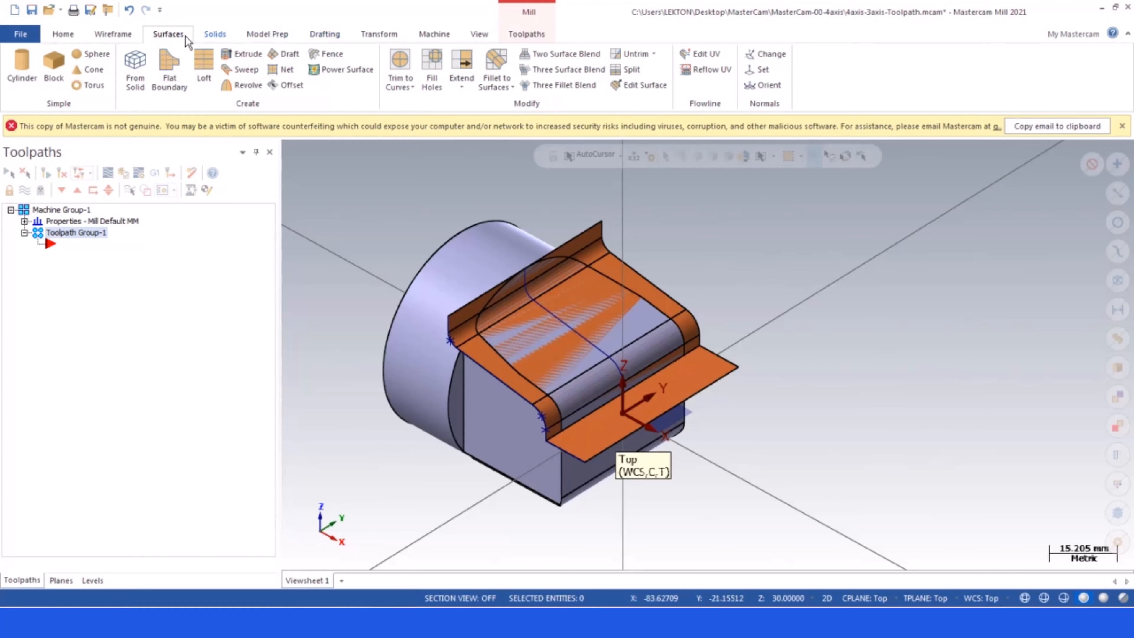
- Try to create a curve from the draft surface's front edge in 2D mode, then undo it
left_click(113, 34)
left_click(673, 71)
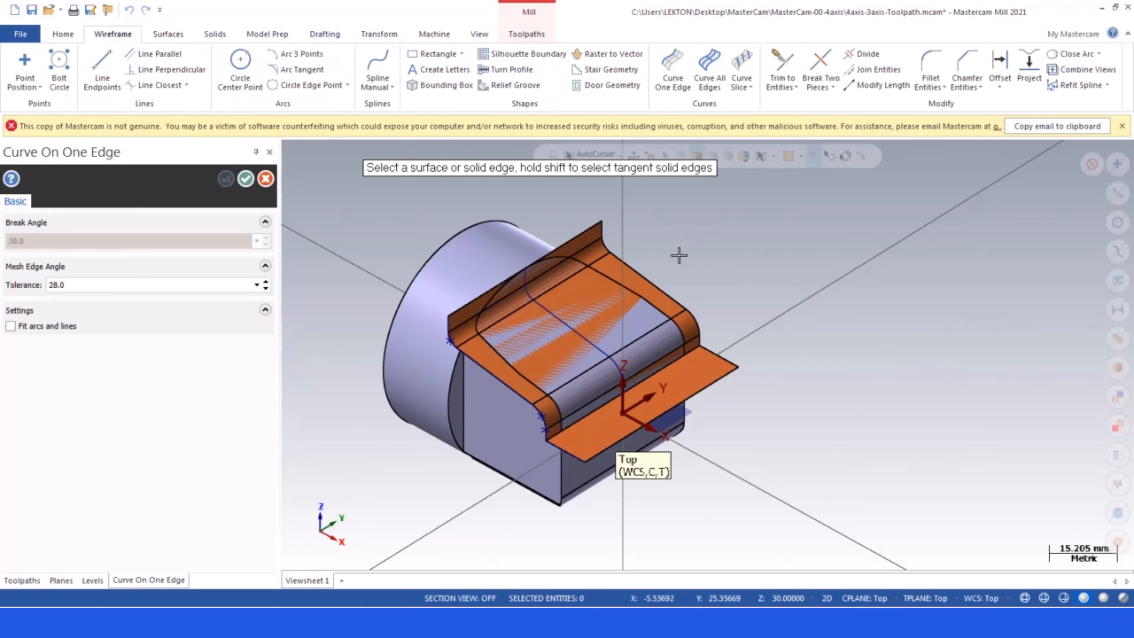
scroll(679, 256, "up", 2)
left_click(750, 416)
left_click(770, 440)
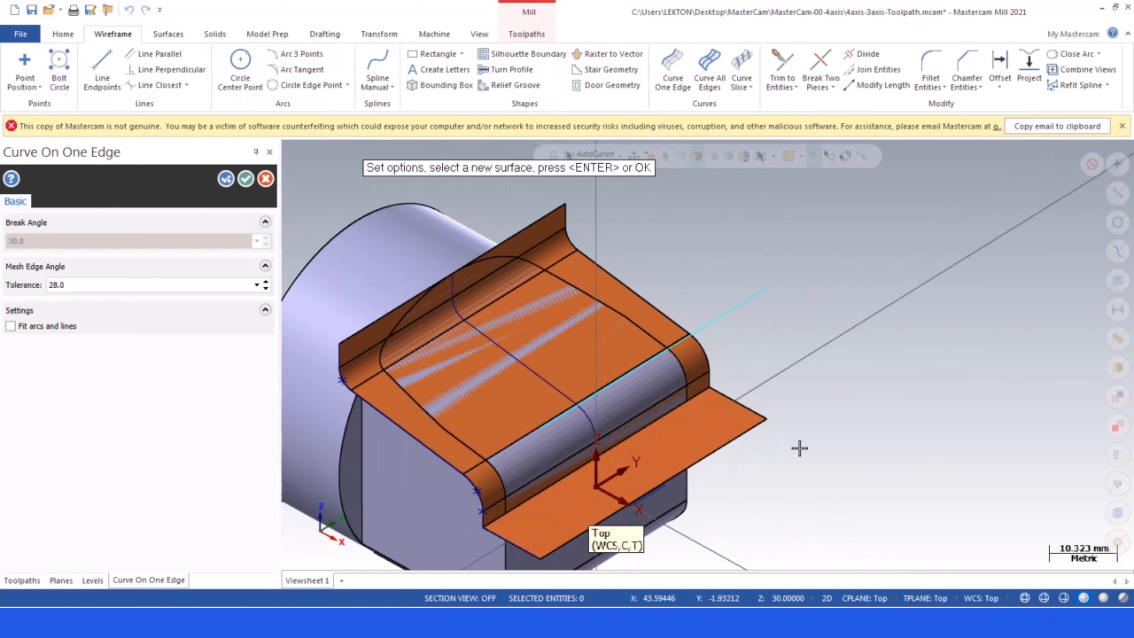
left_click(128, 11)
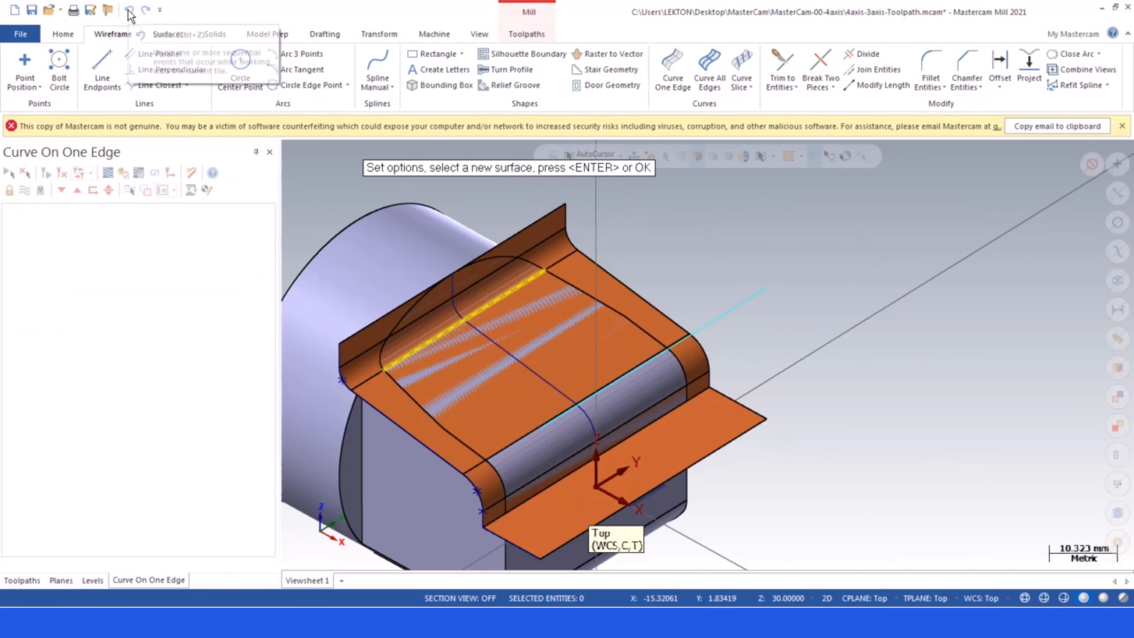
- Switch construction to 3D mode and create a curve on the front edge of the draft surface's horizontal flange
left_click(827, 598)
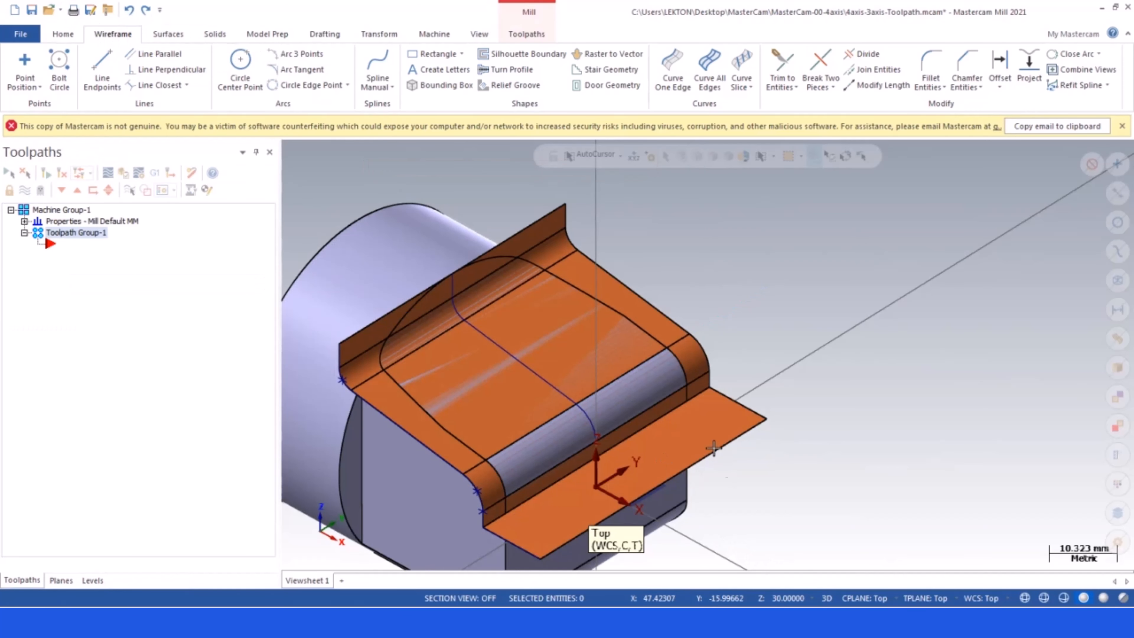
left_click(672, 68)
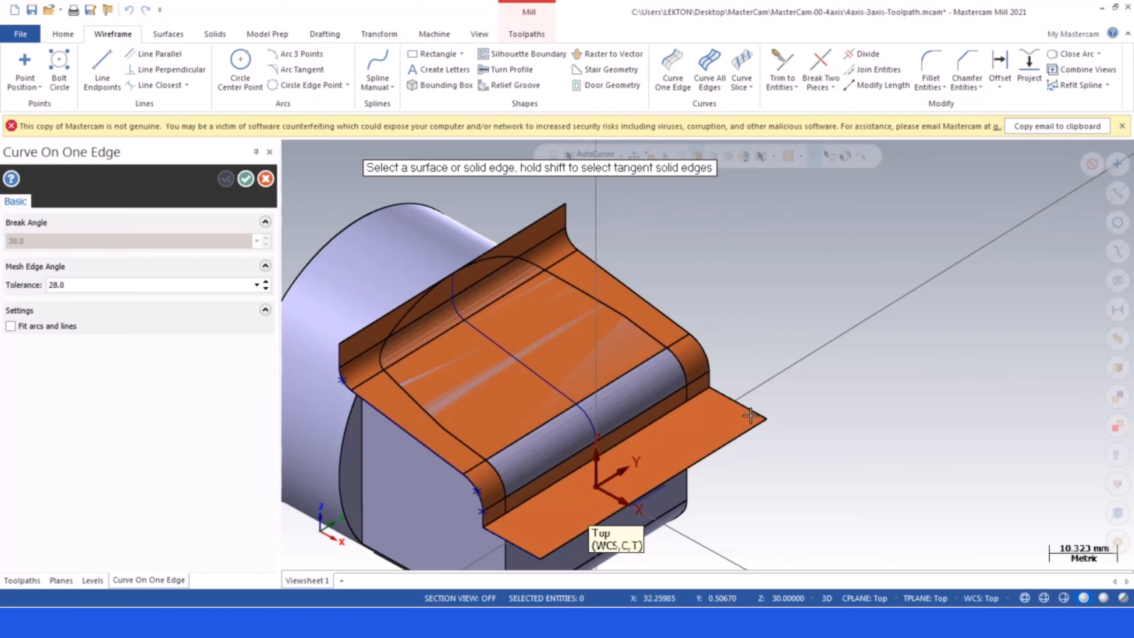
left_click(761, 460)
left_click(245, 178)
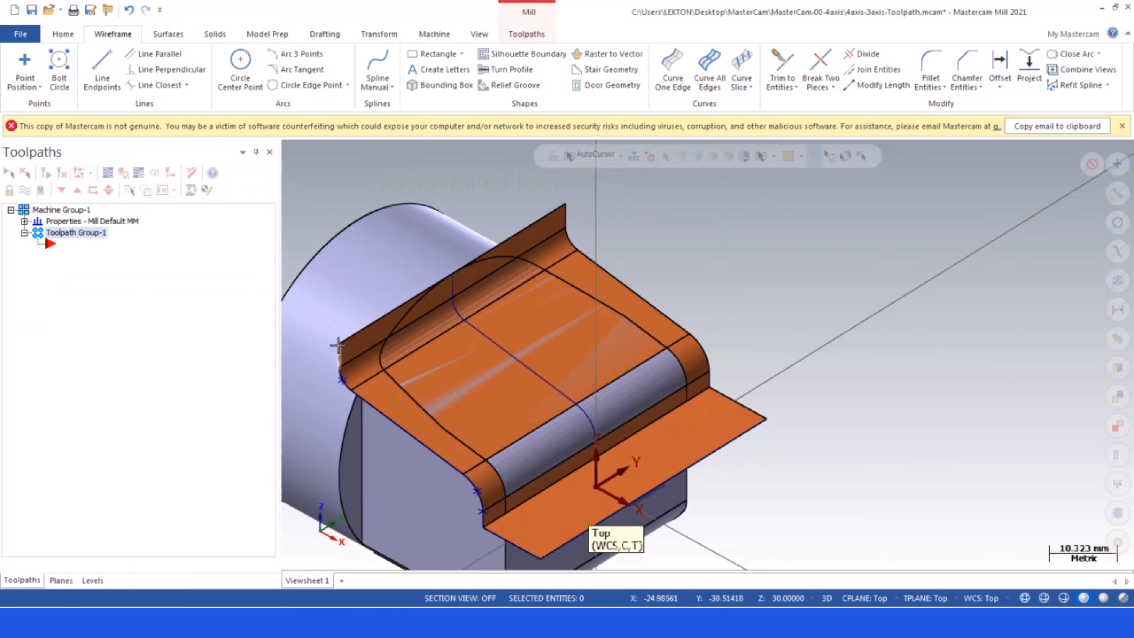
- Try to draw a 42 by 50 mm rectangle between opposite corners of the draft surface in 3D mode, then undo it
scroll(292, 55, "down", 3)
scroll(670, 259, "down", 2)
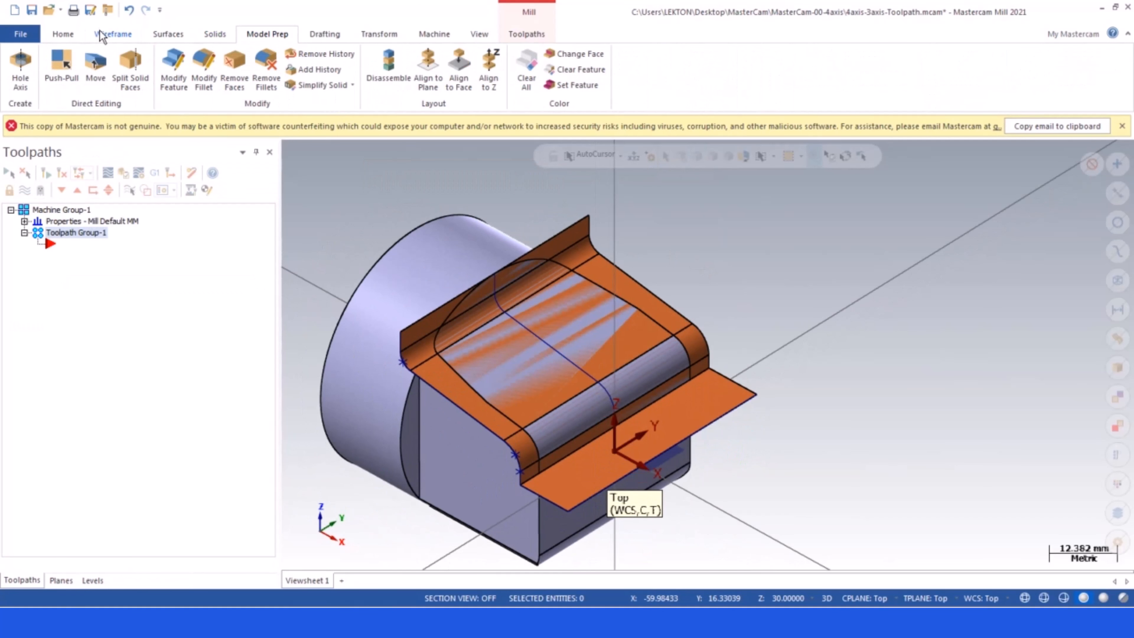
left_click(112, 34)
left_click(433, 54)
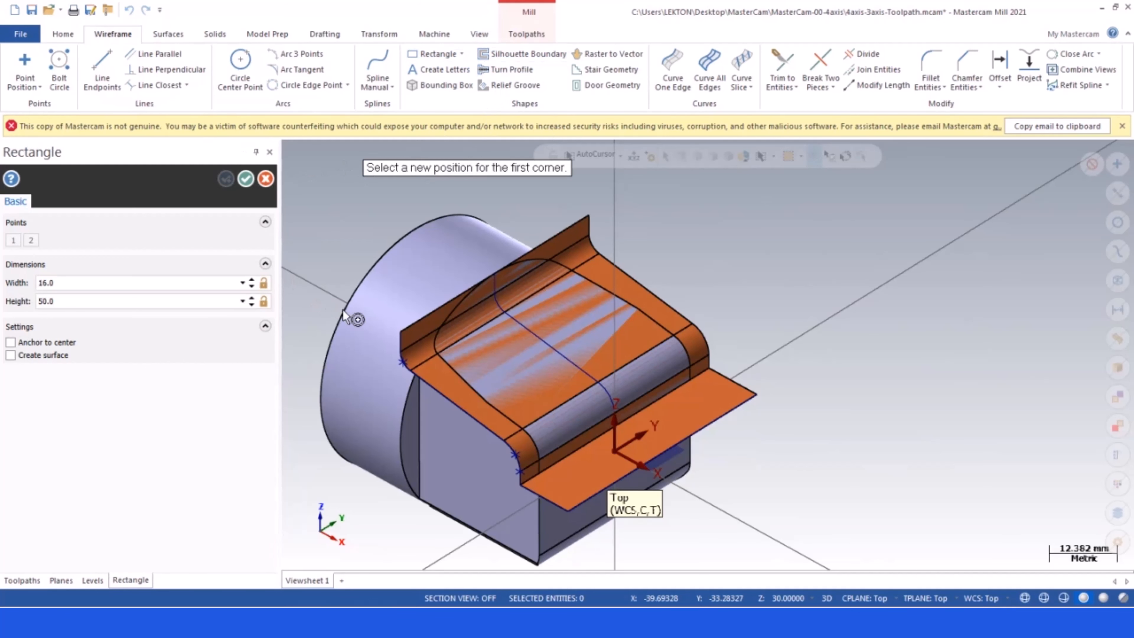
left_click(400, 331)
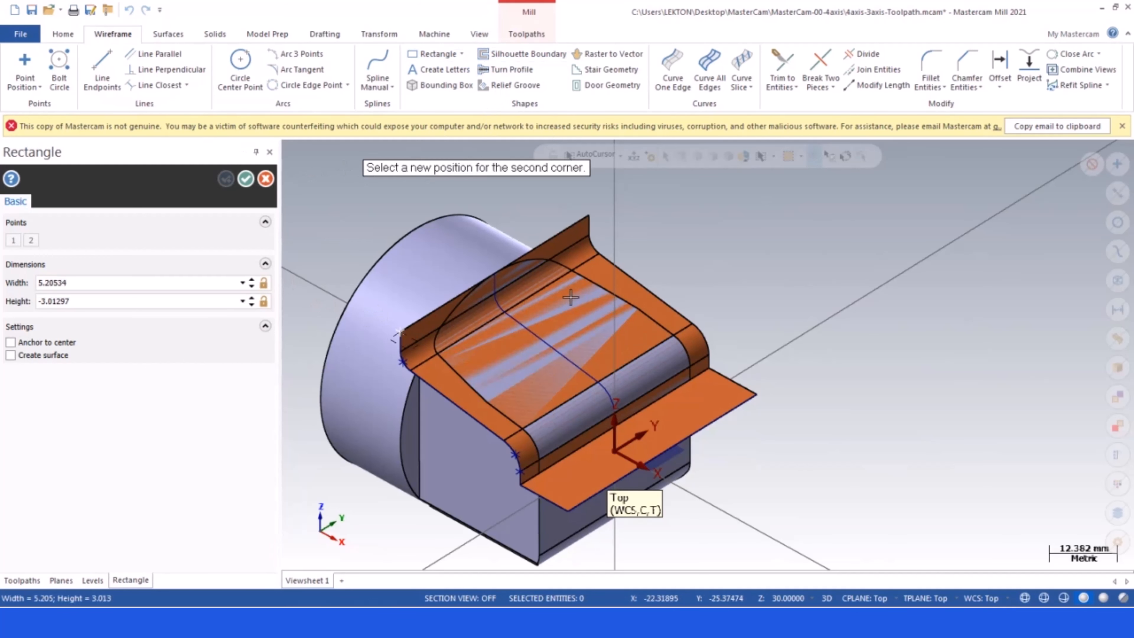
left_click(757, 396)
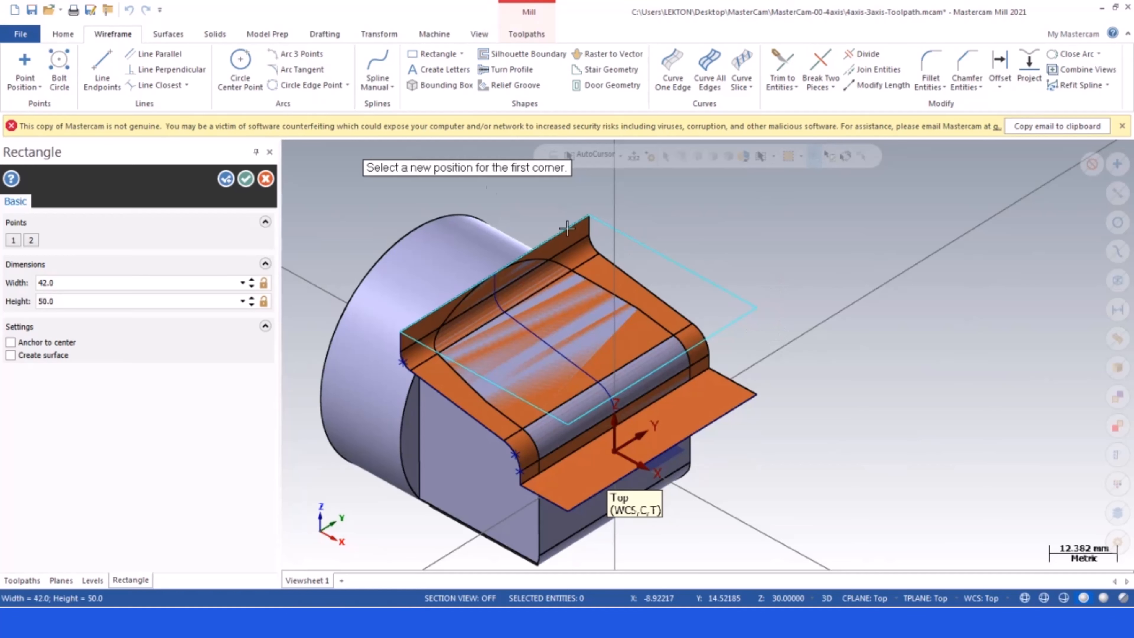
key("Escape")
left_click(128, 9)
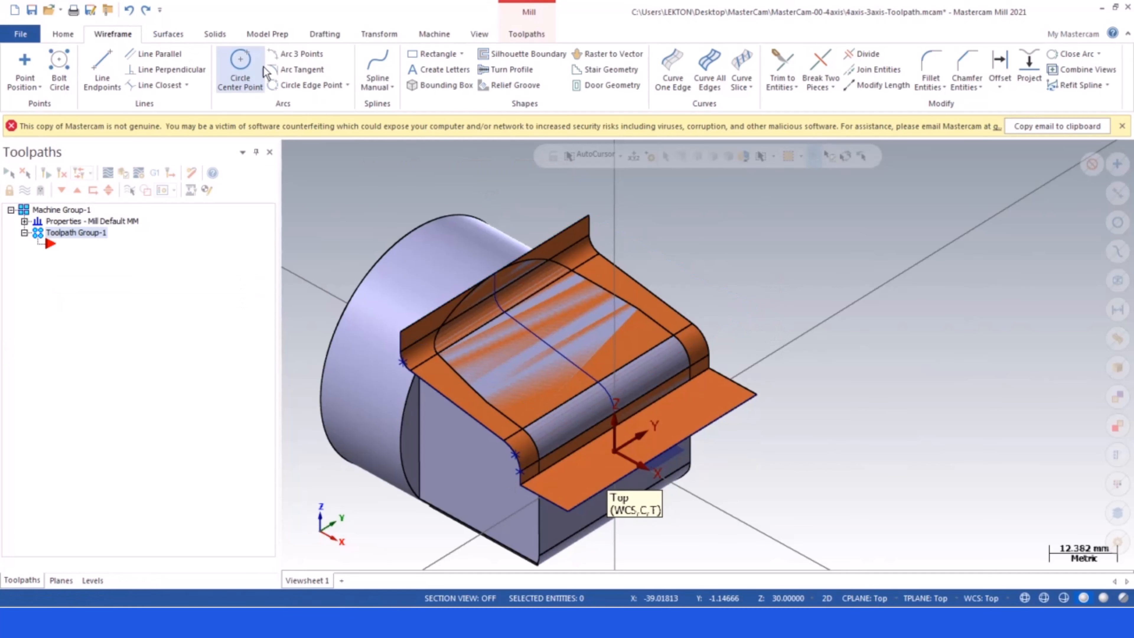
- Draw a 42 by 50 mm rectangle at Z 30 in 2D mode, spanning opposite outer corners of the draft surface
left_click(433, 54)
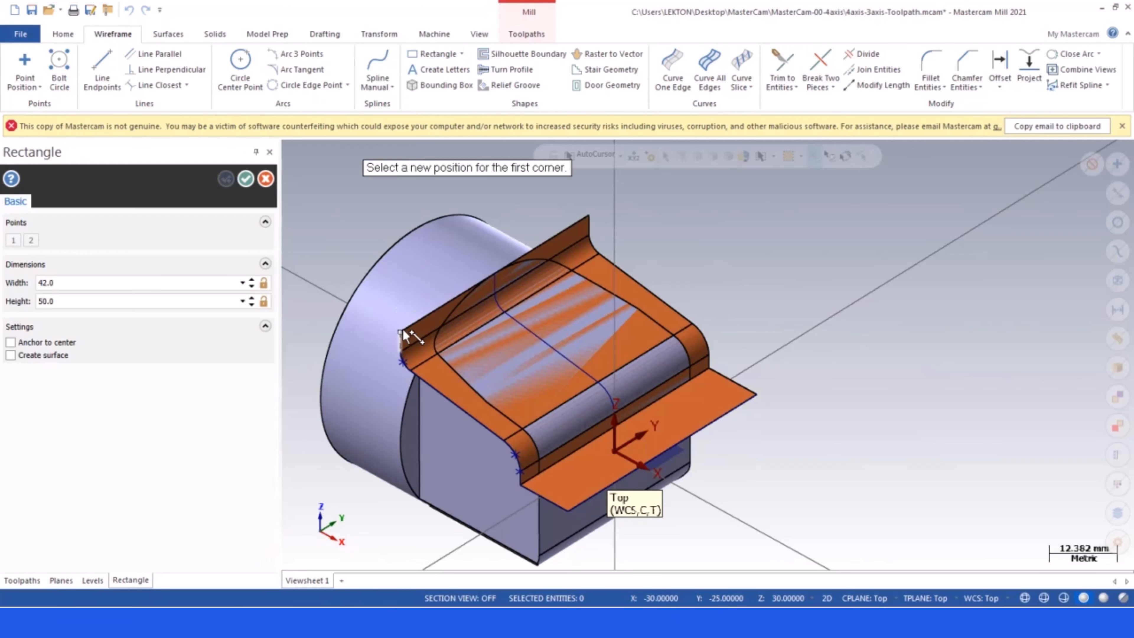
left_click(401, 318)
left_click(753, 394)
key("Return")
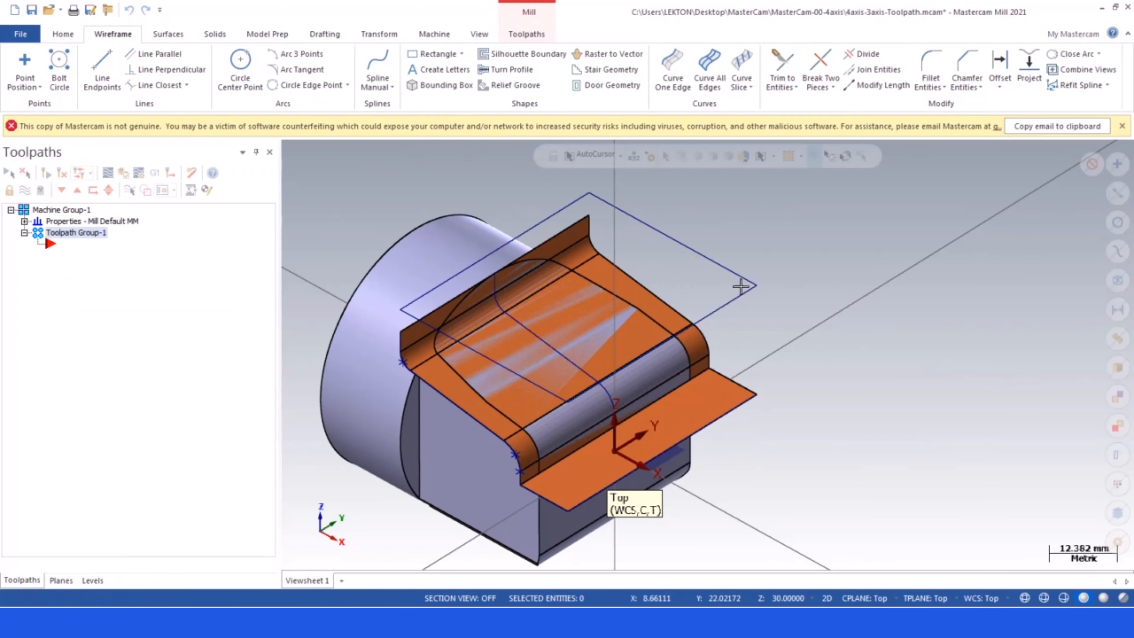
- Start a Surface Rough Pocket toolpath in Toolpath Group-1 with all draft surface faces as drive surfaces
scroll(734, 277, "down", 1)
middle_click_drag(732, 275, 771, 275)
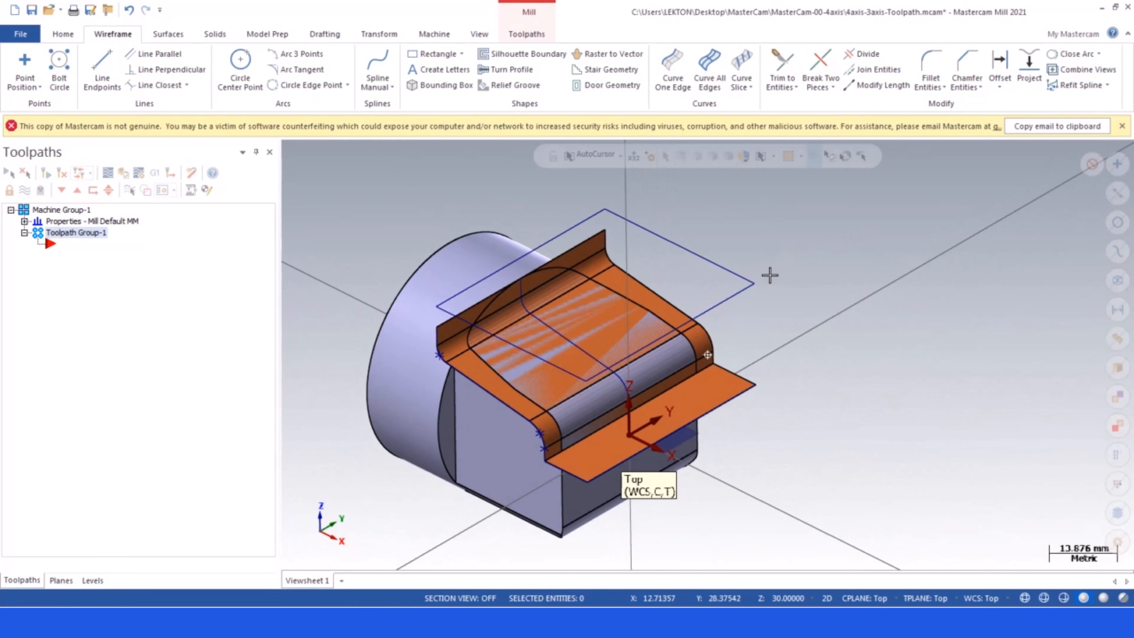
right_click(70, 243)
mouse_move(120, 253)
mouse_move(292, 367)
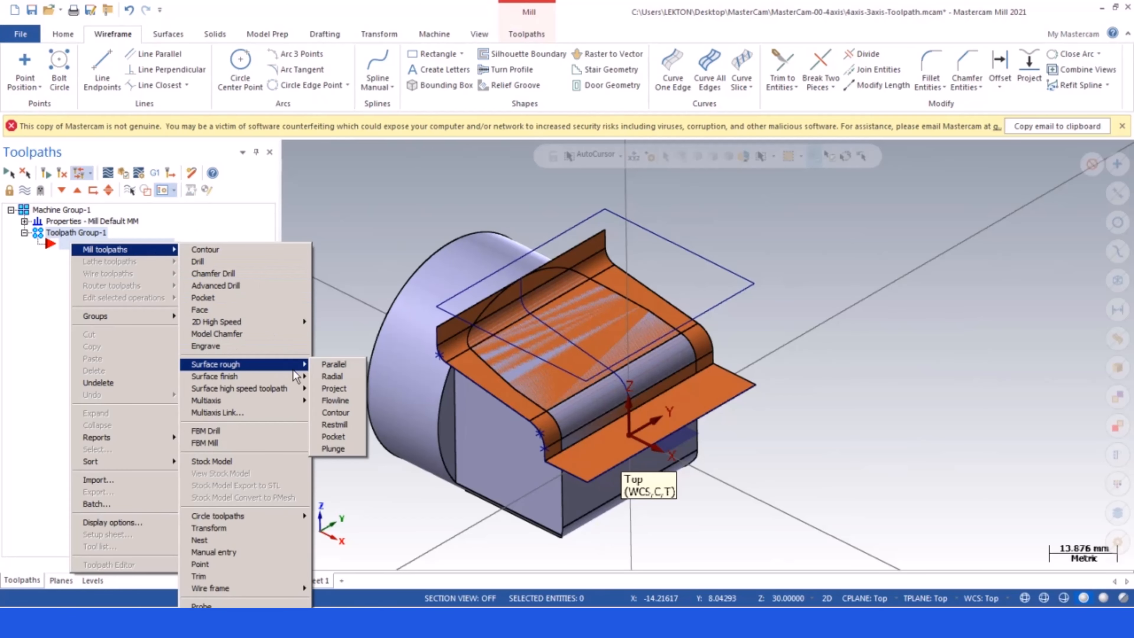
left_click(334, 437)
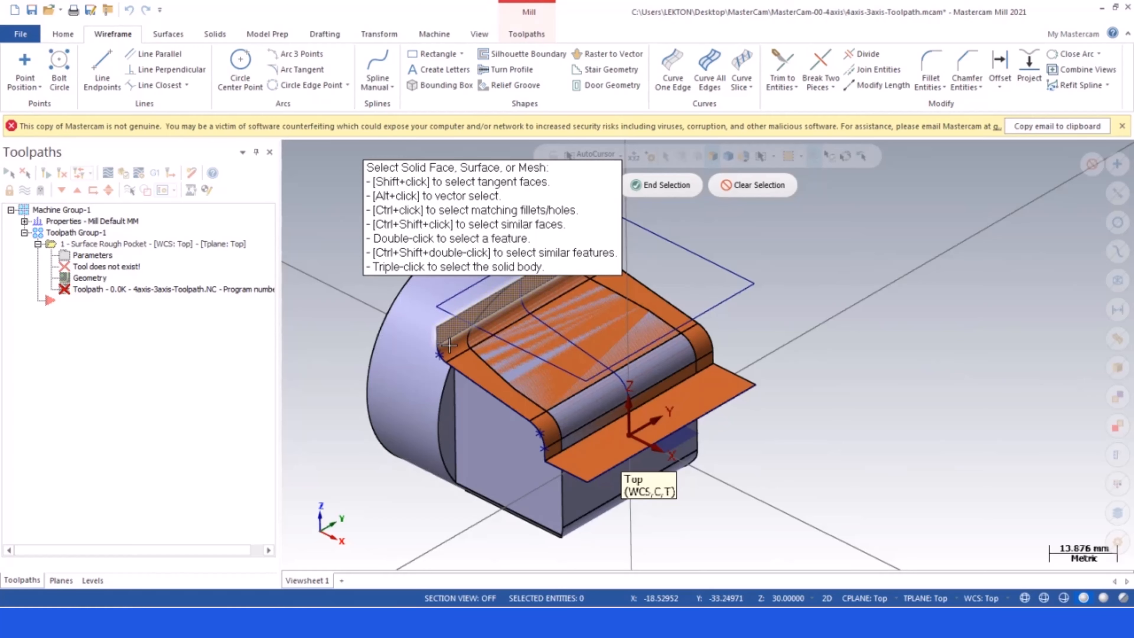
left_click(704, 342)
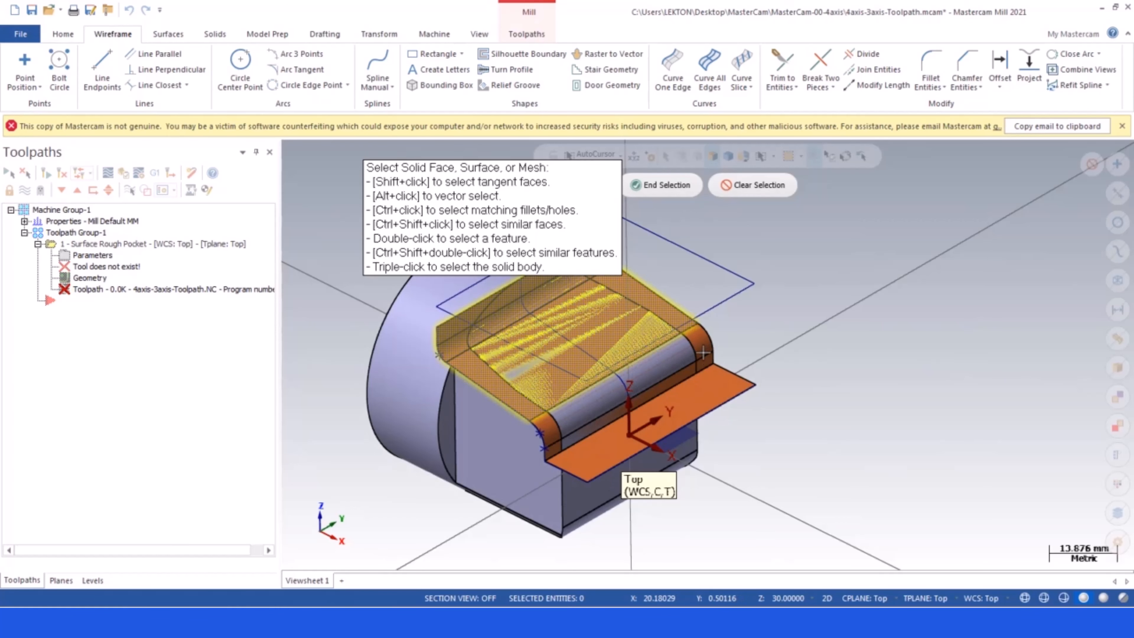
left_click(707, 361)
left_click(720, 382)
left_click(678, 185)
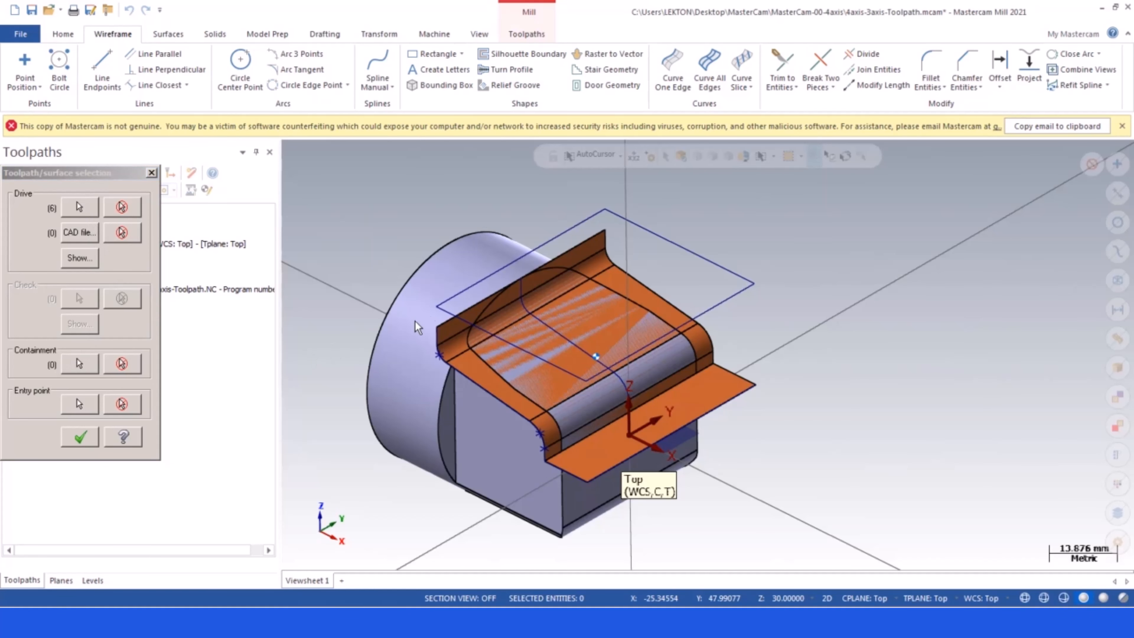
- Assign the rectangle above the part as the containment boundary and accept the toolpath surface selection
left_click(77, 363)
left_click(43, 559)
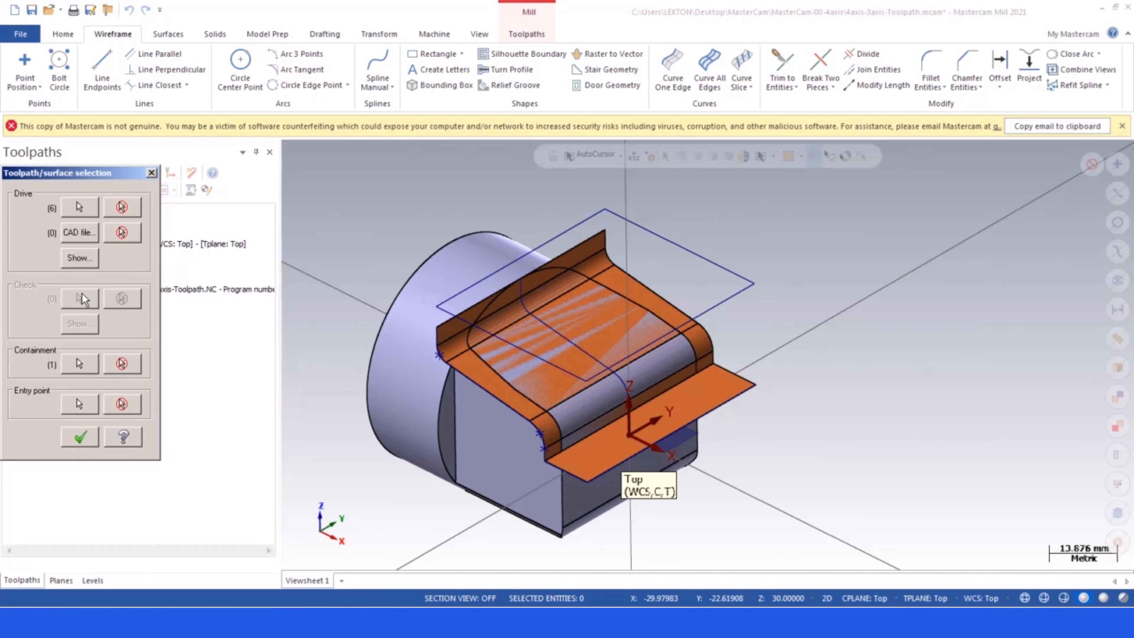
left_click(79, 437)
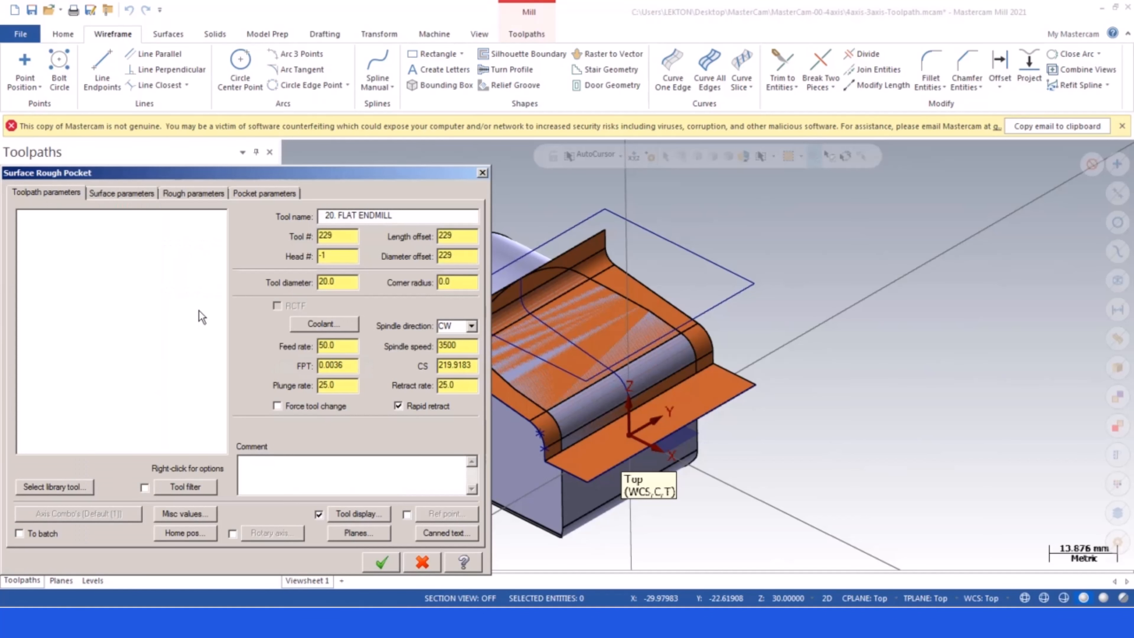
- Create a new flat endmill with a 12 mm cutting diameter as the roughing tool
right_click(109, 283)
left_click(134, 290)
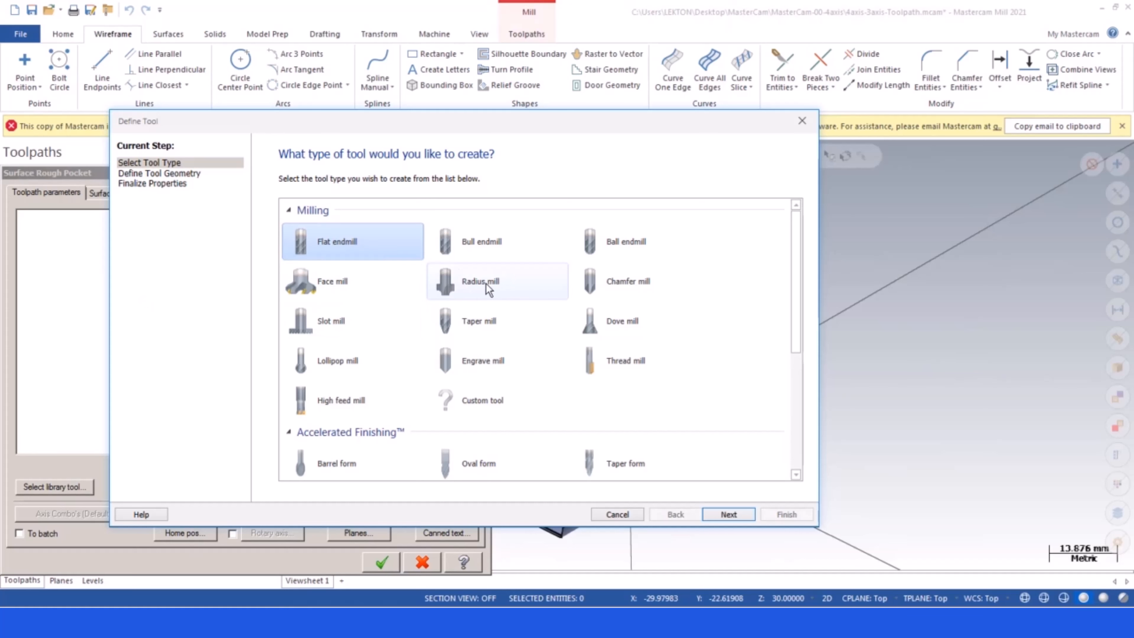
left_click(728, 515)
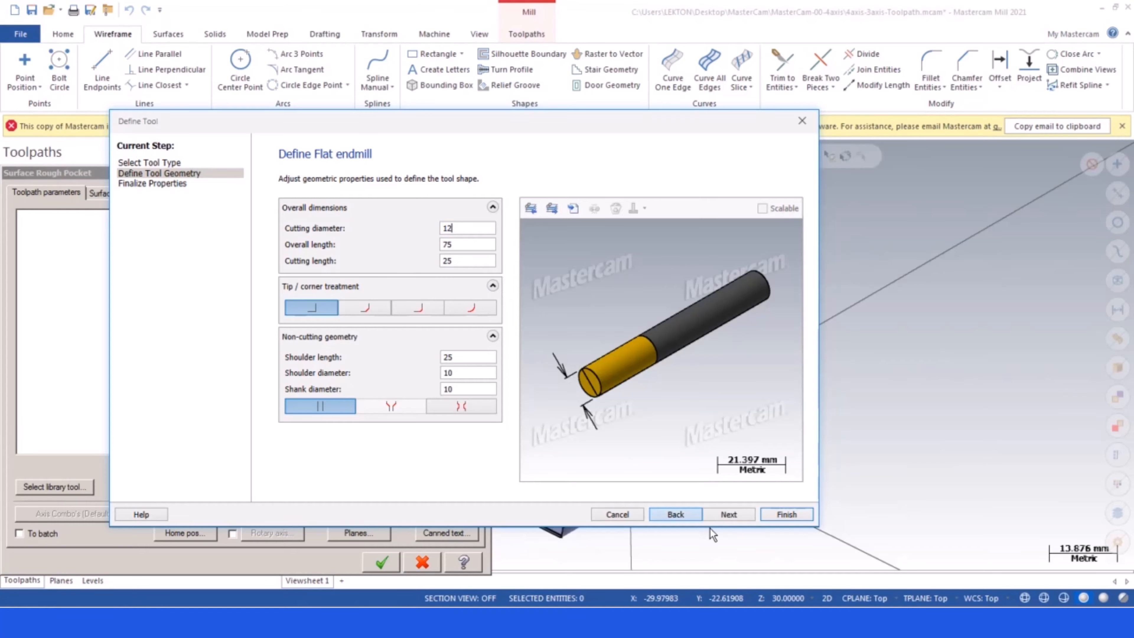
left_click(723, 515)
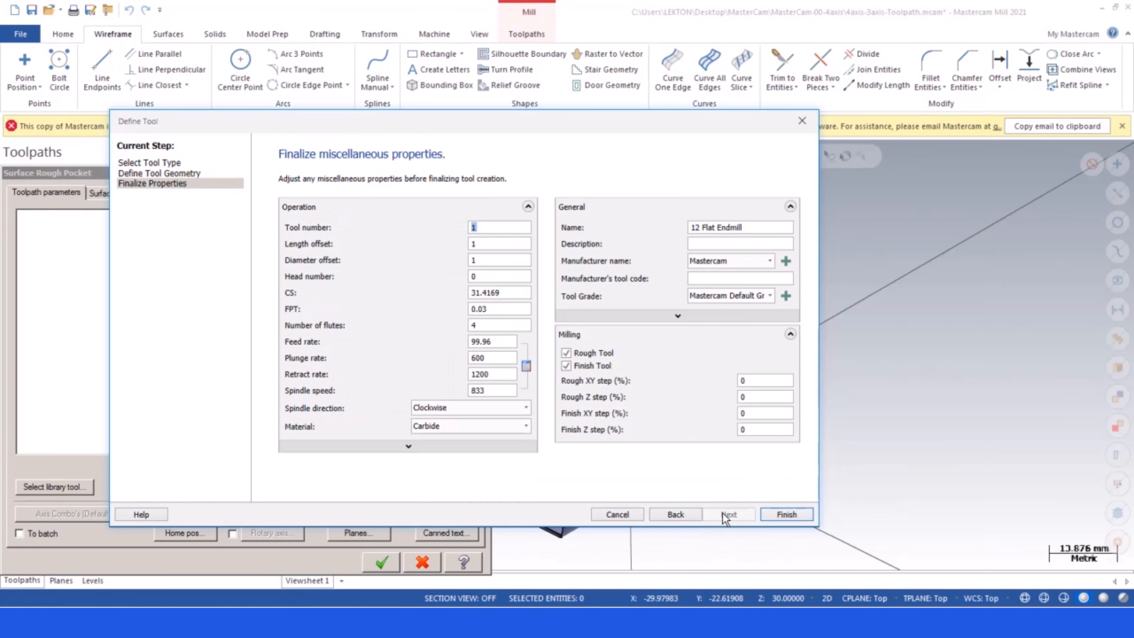
left_click(781, 515)
- Set the 12 mm endmill's feed per tooth to 0.1 and its cutting speed to 120
left_click_drag(326, 366, 354, 372)
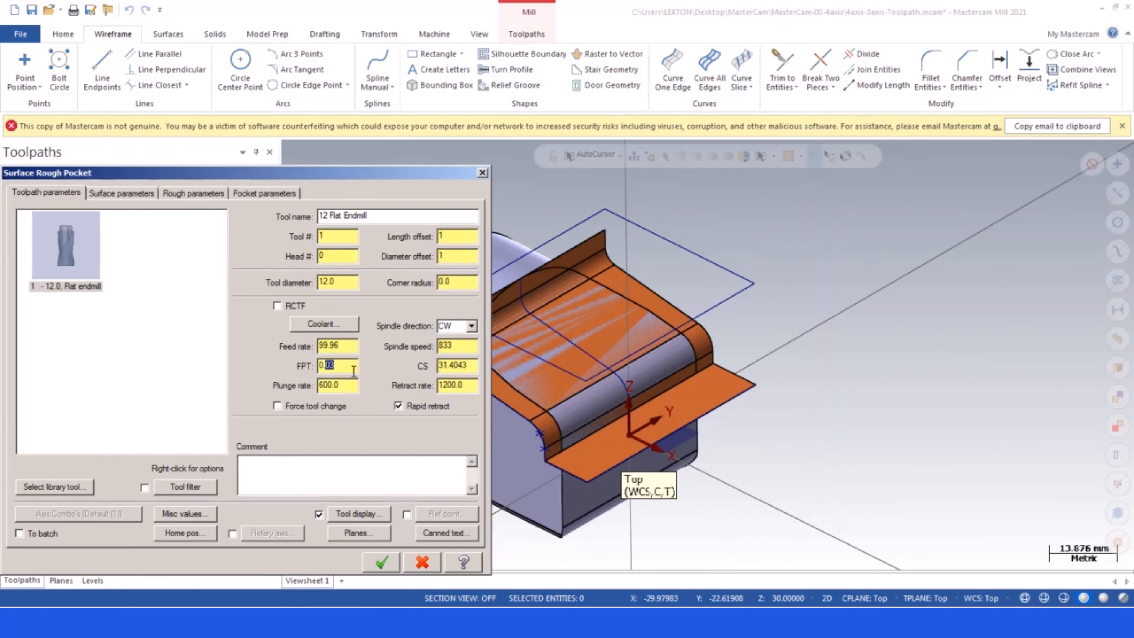
left_click_drag(469, 365, 392, 364)
type("120")
left_click(460, 385)
left_click_drag(467, 384, 414, 382)
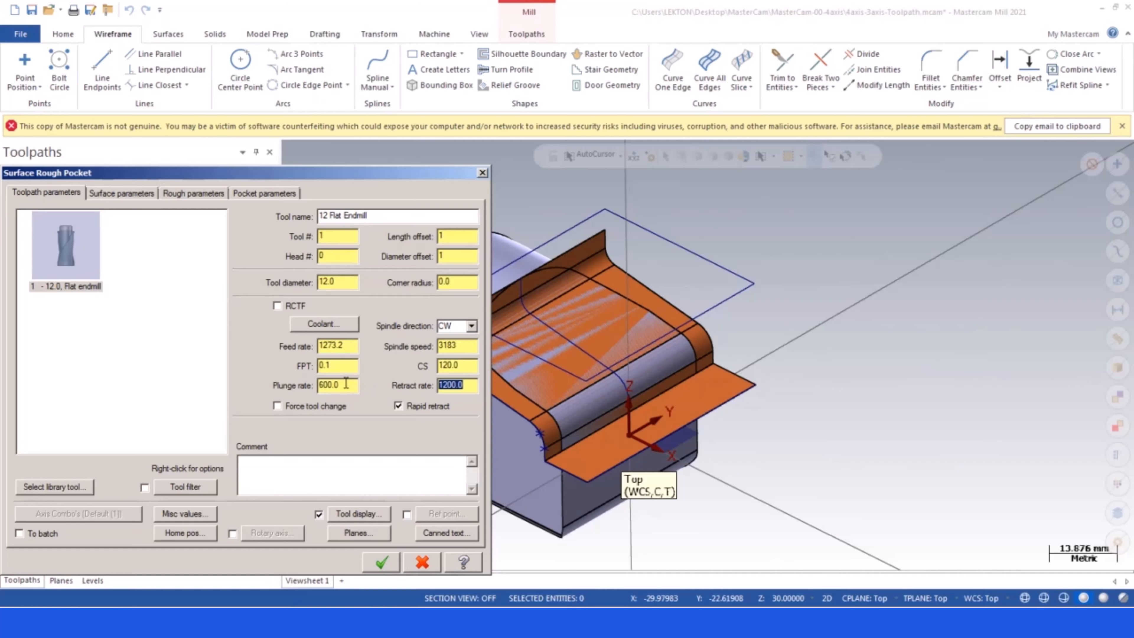
- Set the incremental retract to 3, the feed plane to 1 and the stock to leave on drive surfaces to 0.25 mm
left_click(109, 192)
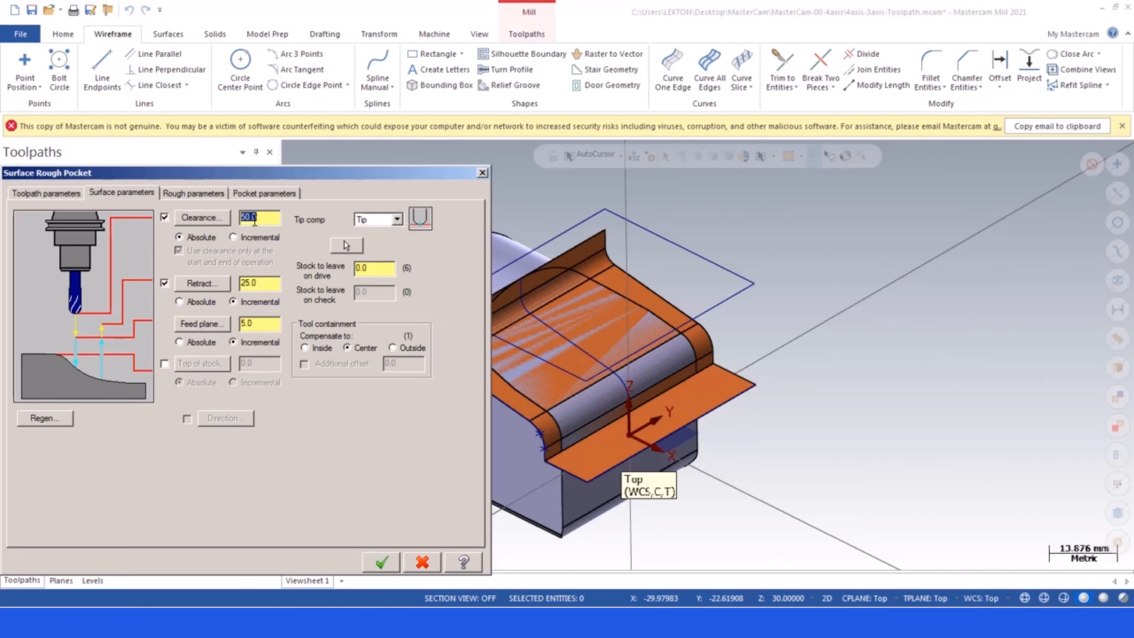
left_click(265, 285)
type("3")
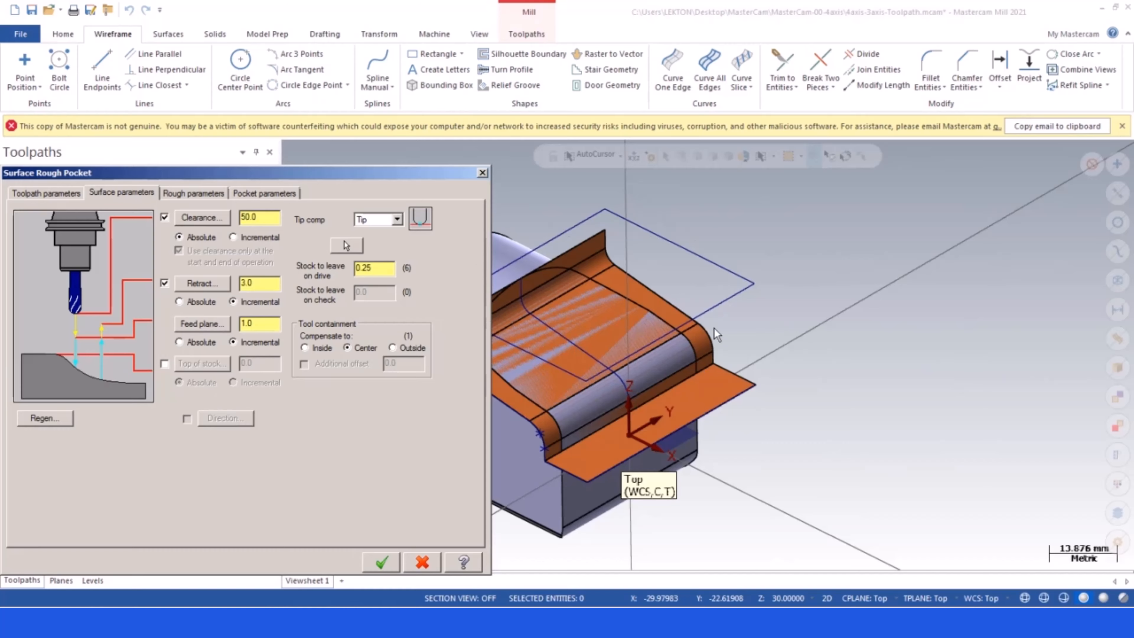
- Choose conventional milling for the rough pocket and set both incremental cut depth adjustments to 0
left_click(188, 193)
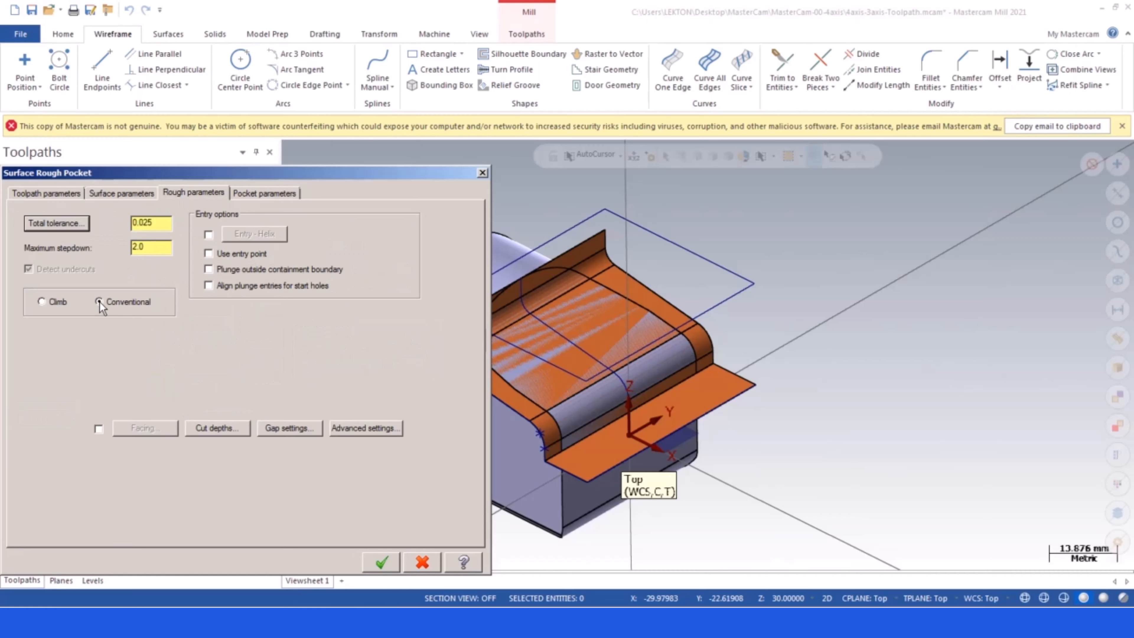
left_click(216, 429)
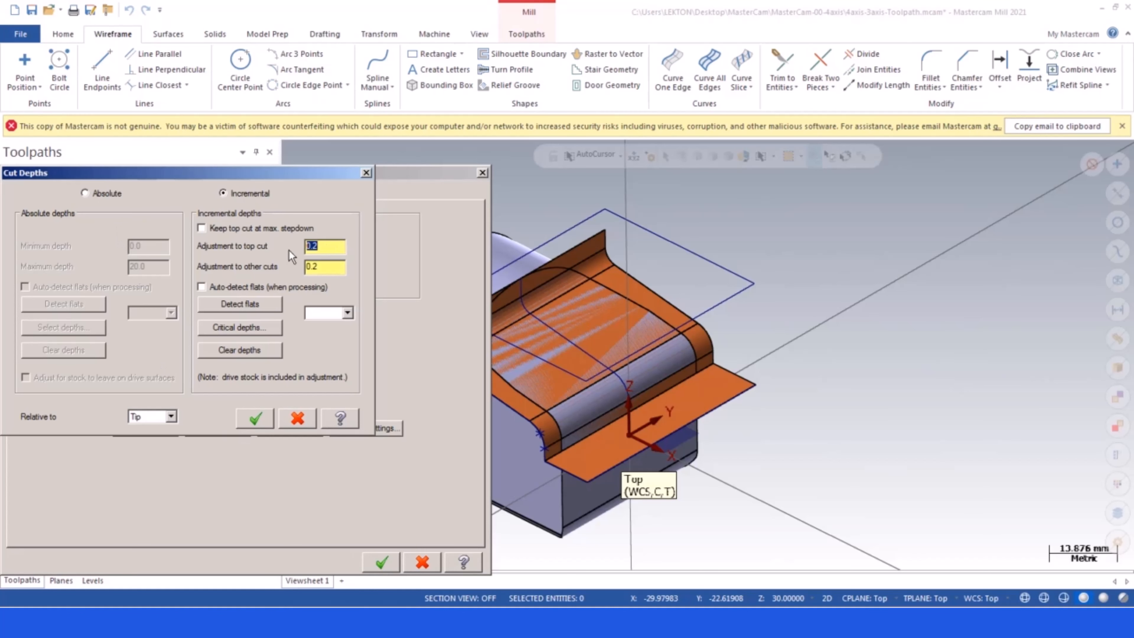
type("0")
left_click(255, 418)
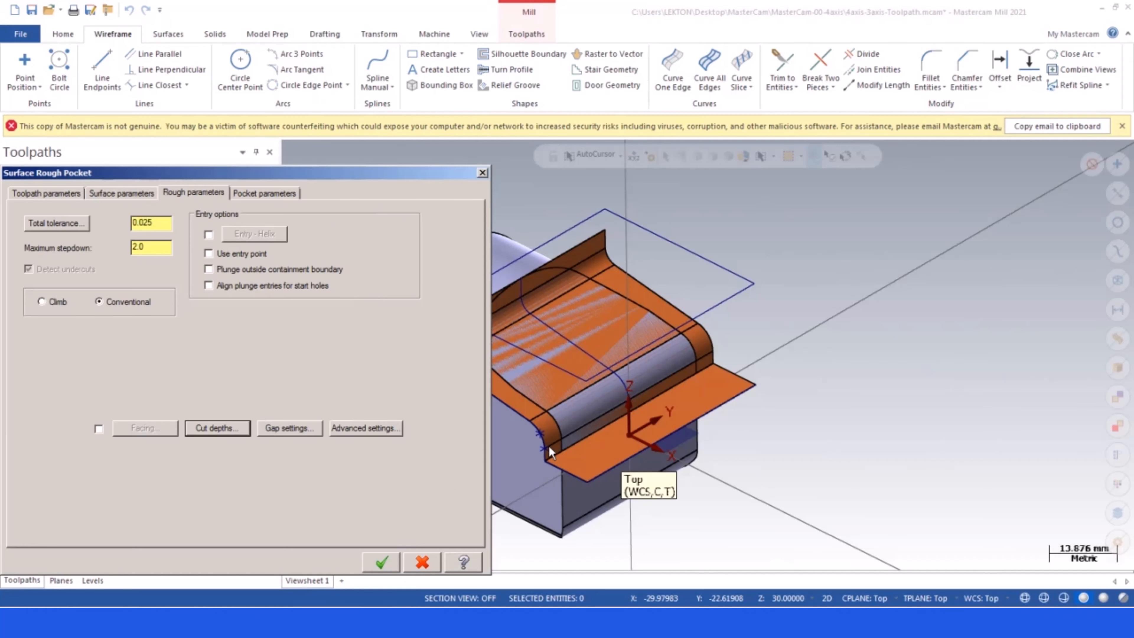
- Add critical cut depths from the profile points along the draft surface's side edge and generate the rough pocket toolpath
left_click(216, 429)
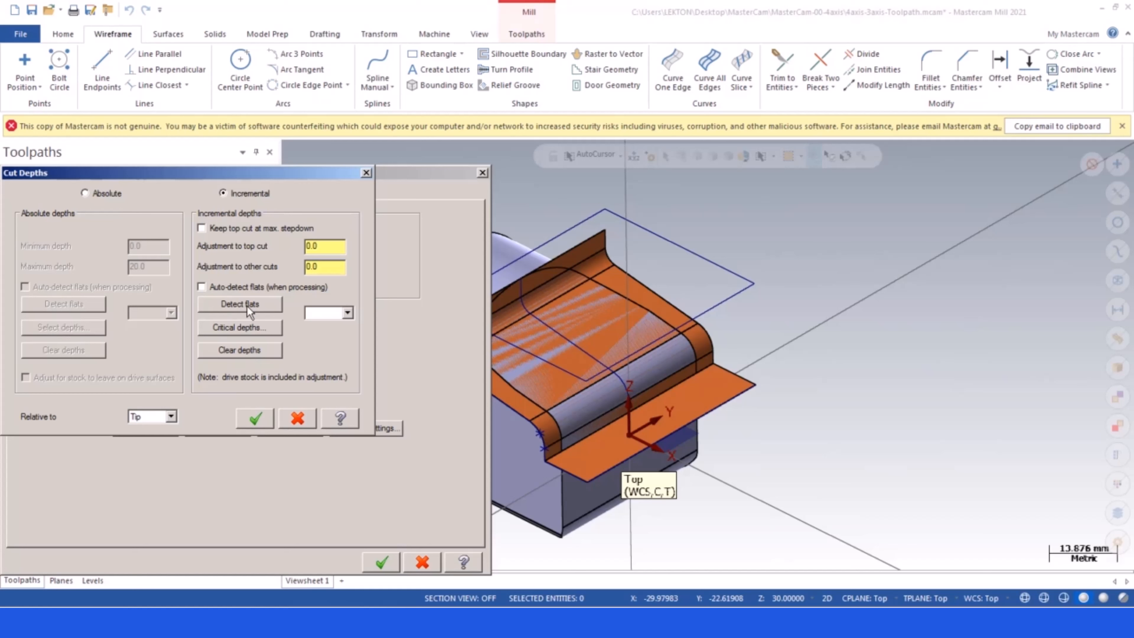
left_click(240, 327)
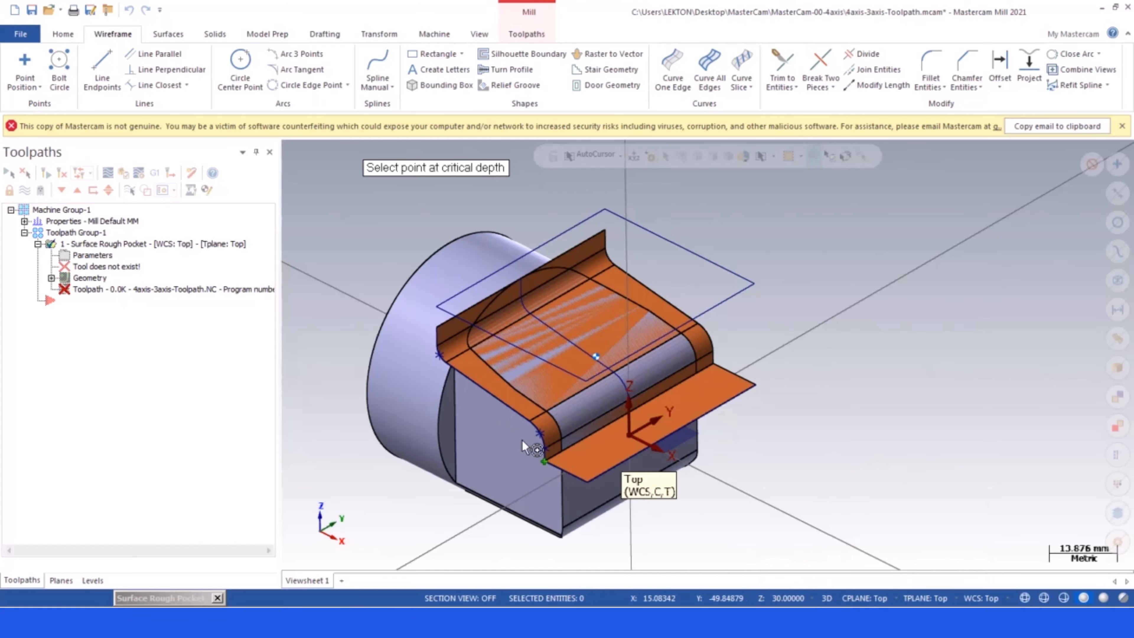
left_click(436, 337)
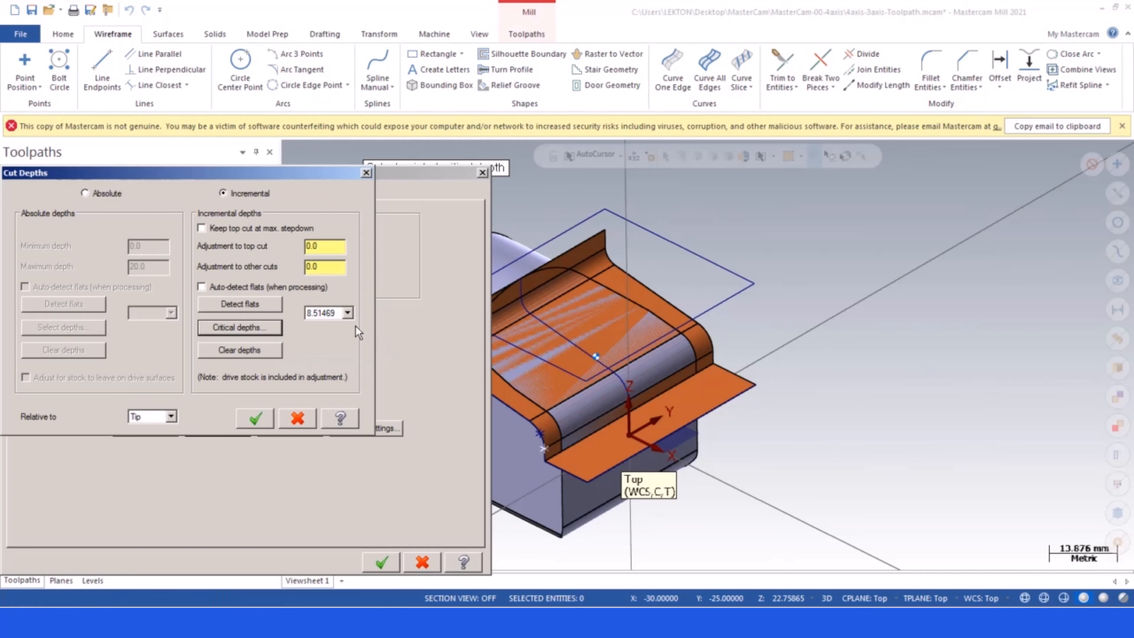
left_click(247, 328)
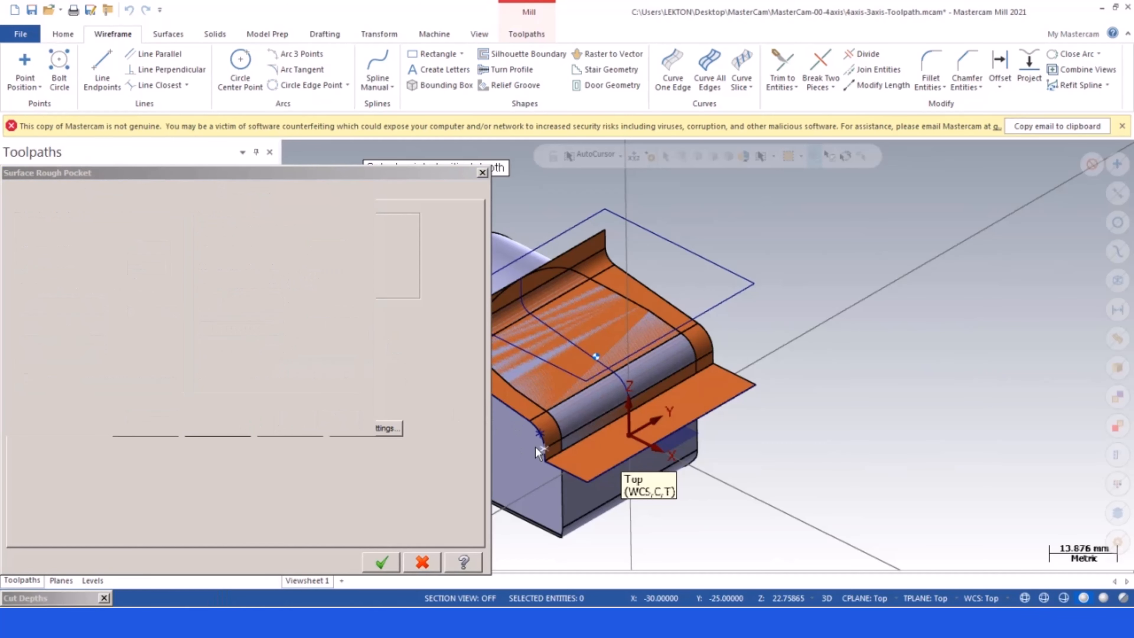
left_click(544, 448)
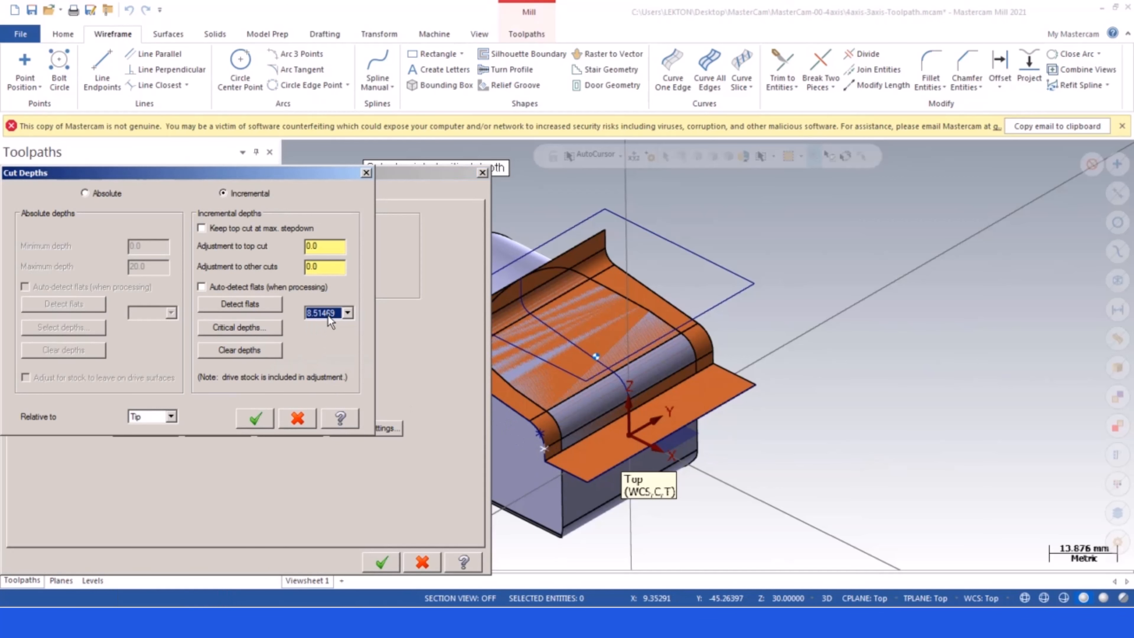
left_click(320, 245)
left_click(256, 418)
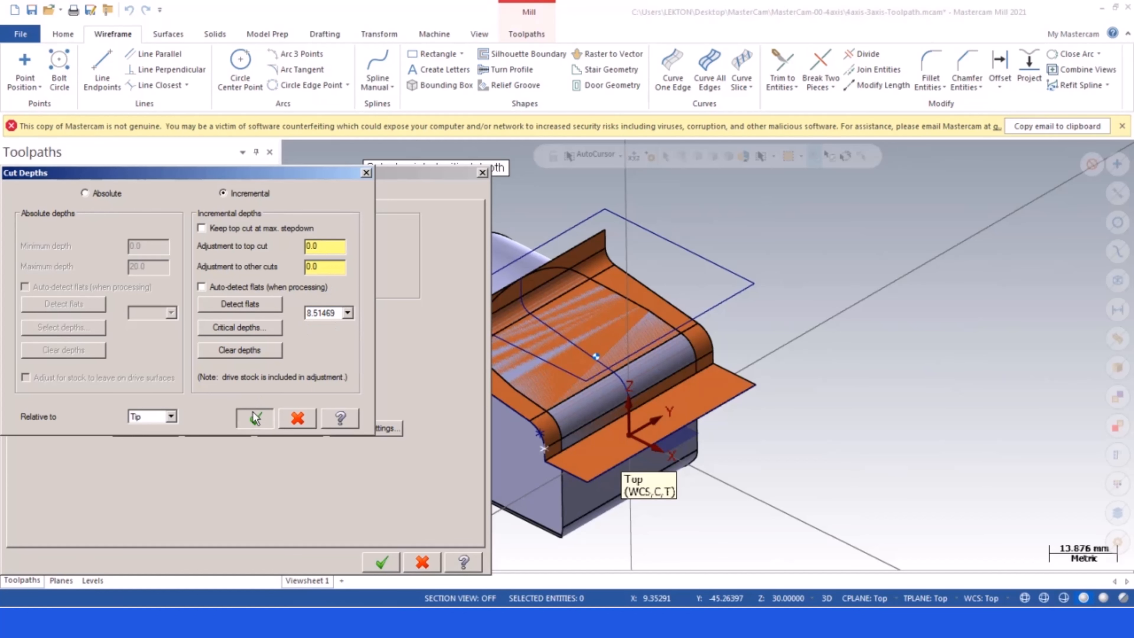
left_click(381, 564)
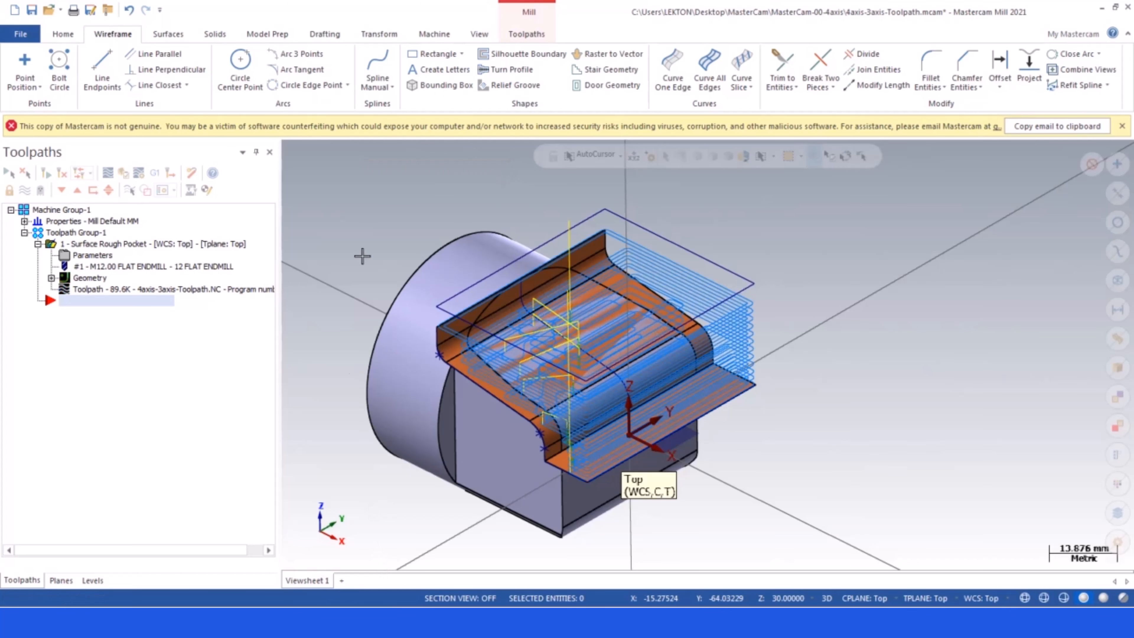
- Analyze the coordinates of the lower profile point beside the draft surface's horizontal flange
left_click(74, 34)
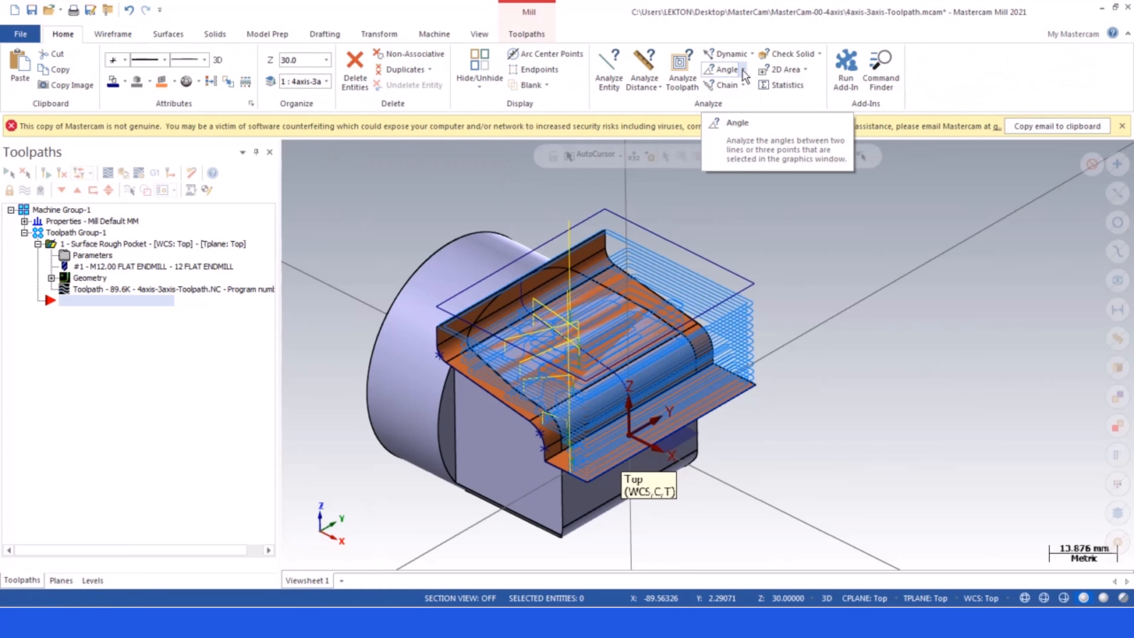
left_click(609, 69)
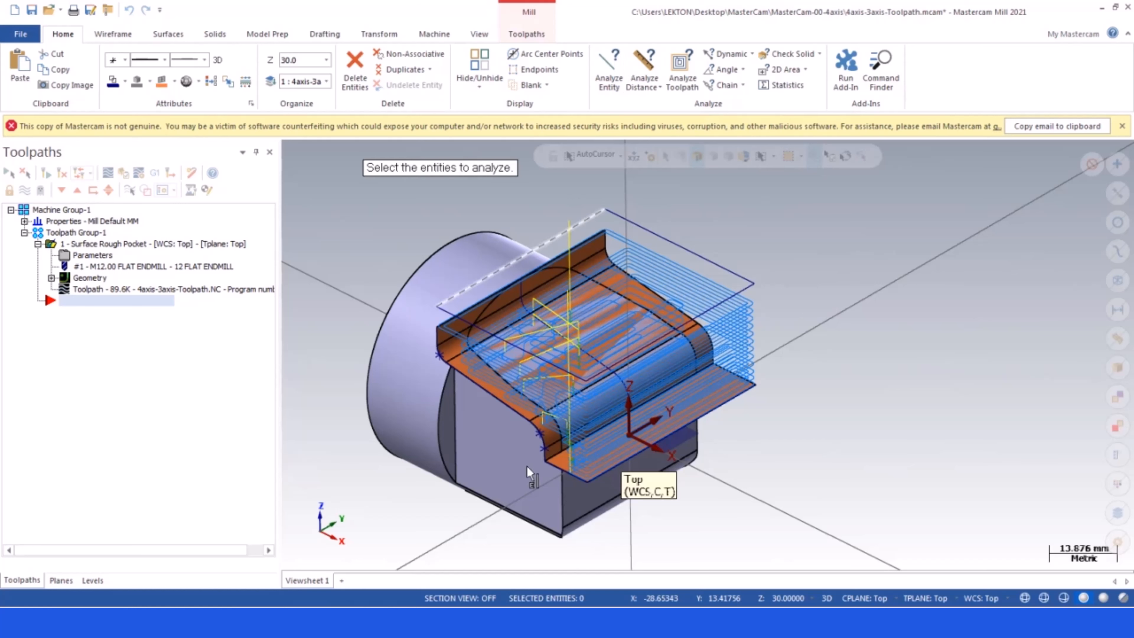
left_click(545, 447)
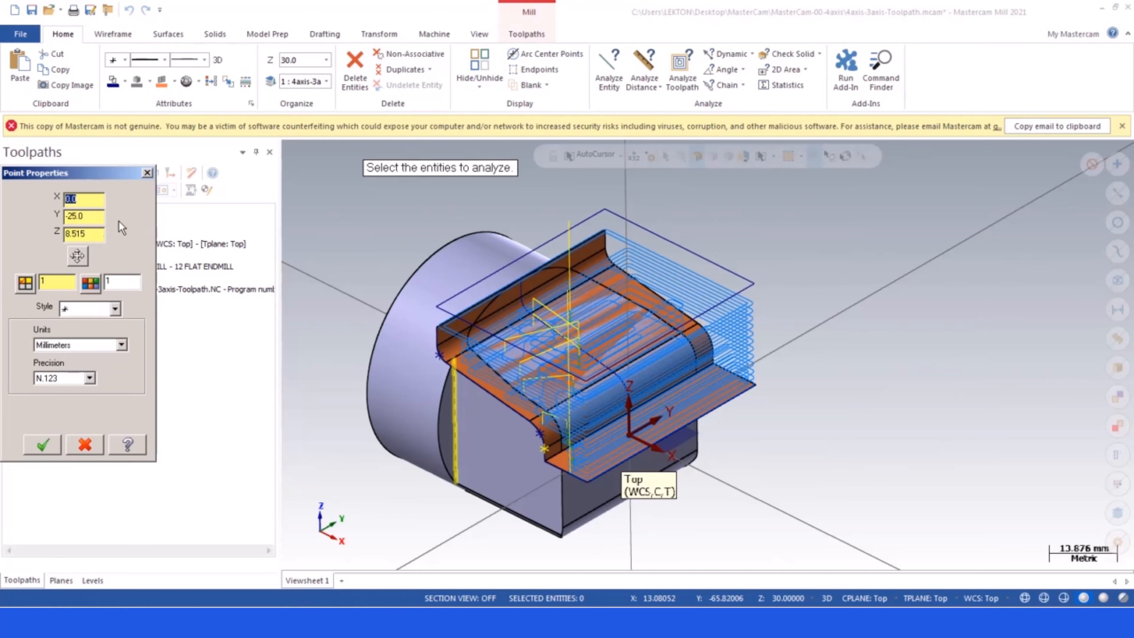
left_click(146, 172)
- Switch the rough pocket's cut depths to absolute, clear the minimum depth entry and set the maximum depth to -8.6
left_click(64, 255)
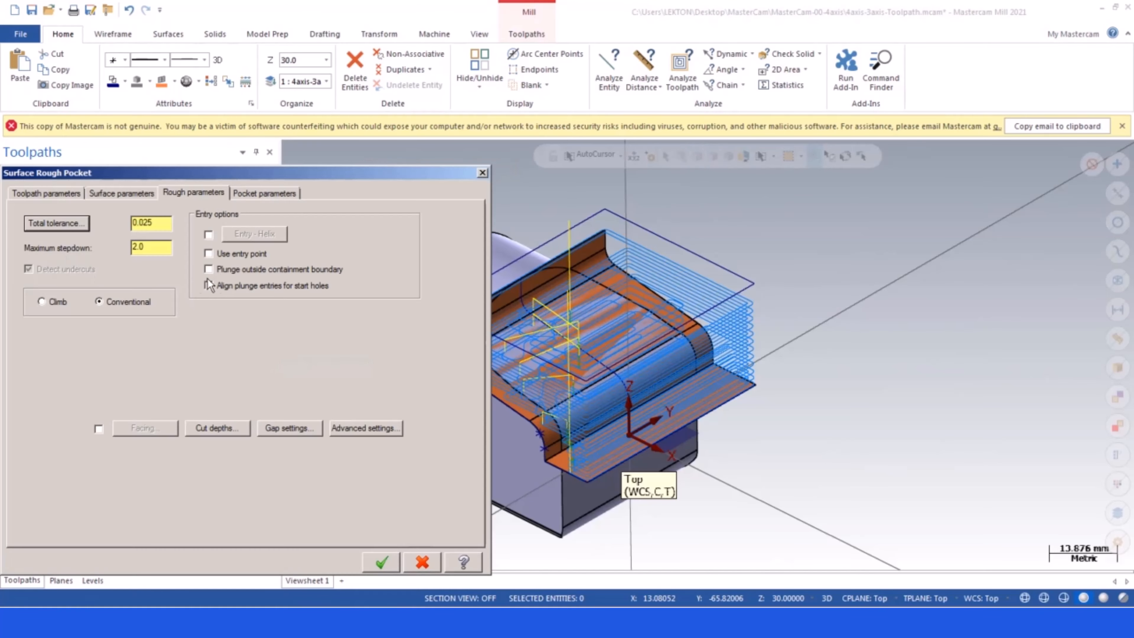
left_click(206, 428)
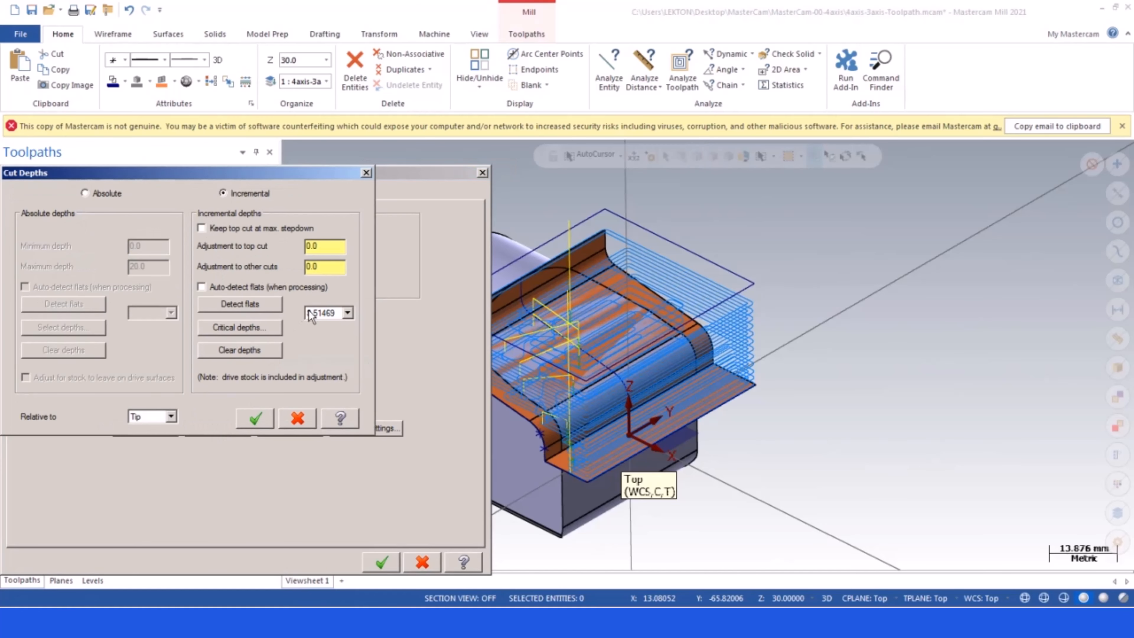
left_click_drag(325, 266, 296, 267)
left_click(84, 193)
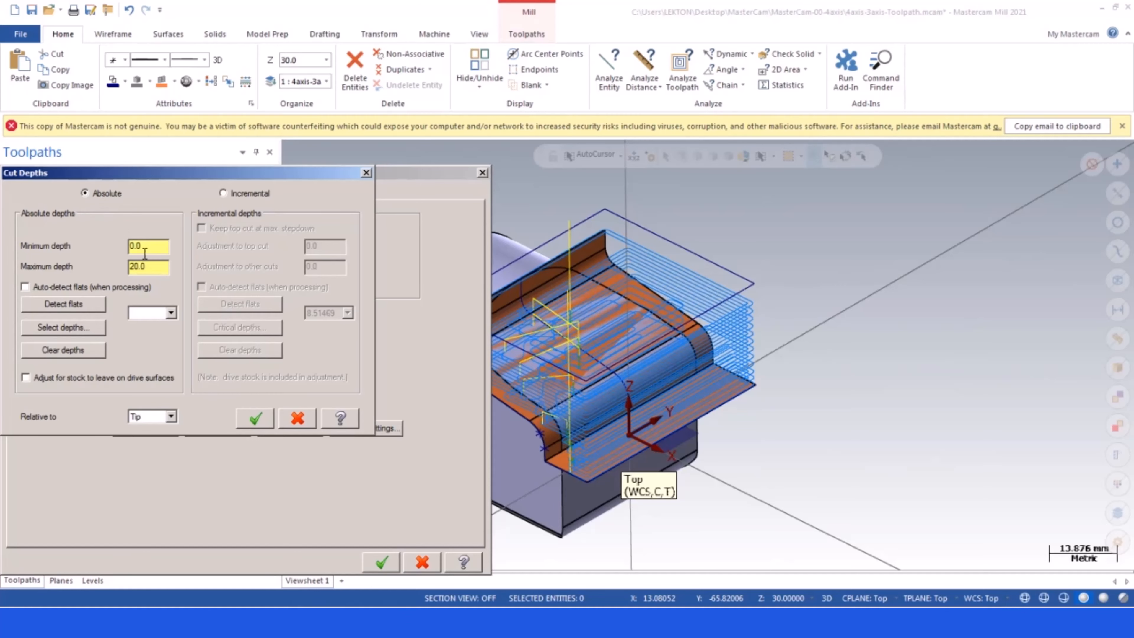
left_click_drag(146, 250, 125, 252)
key("BackSpace")
key("Tab")
type("-8.6")
left_click(255, 420)
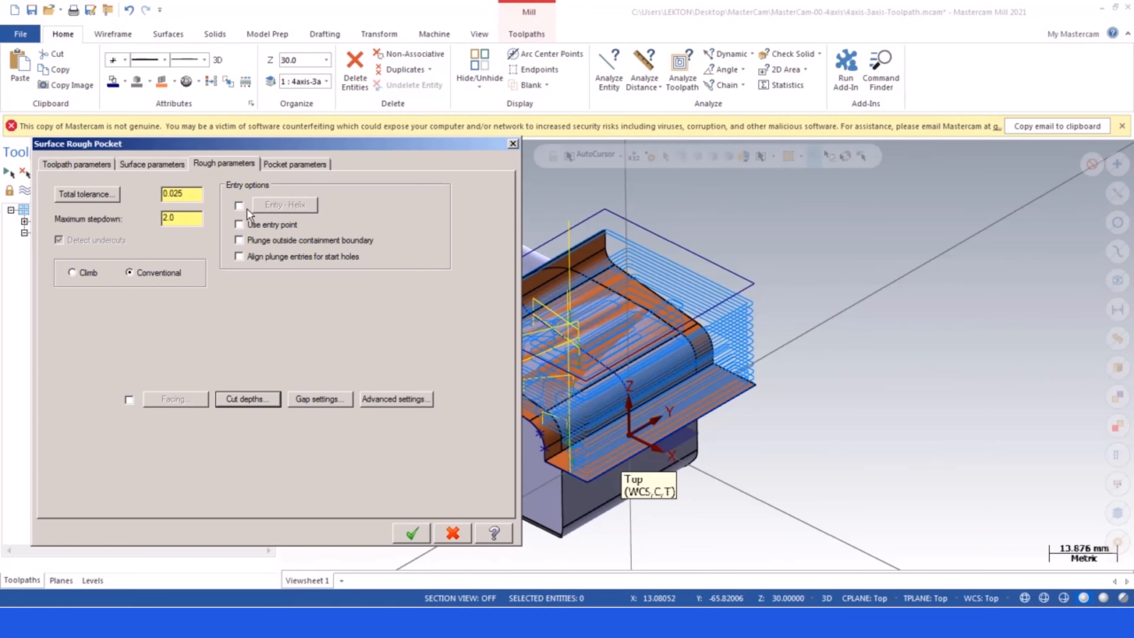
- Define the rough pocket's gap size by distance, choose Broken motion for small gaps and enable cut order optimization
left_click(308, 398)
left_click(27, 227)
left_click(67, 291)
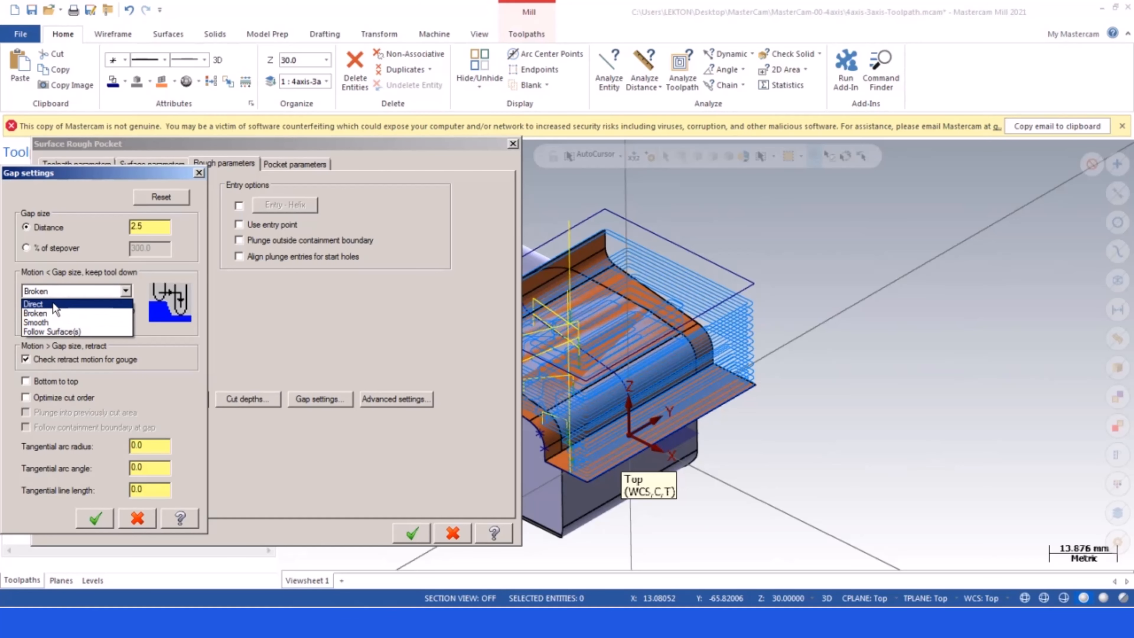
left_click(50, 313)
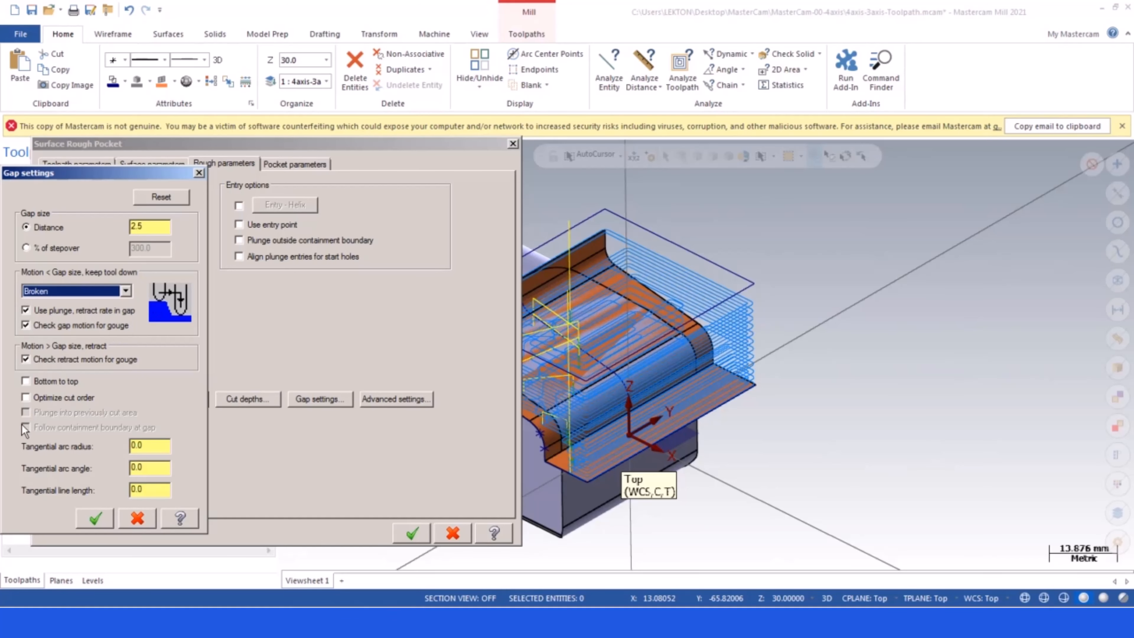
left_click(25, 397)
double_click(152, 447)
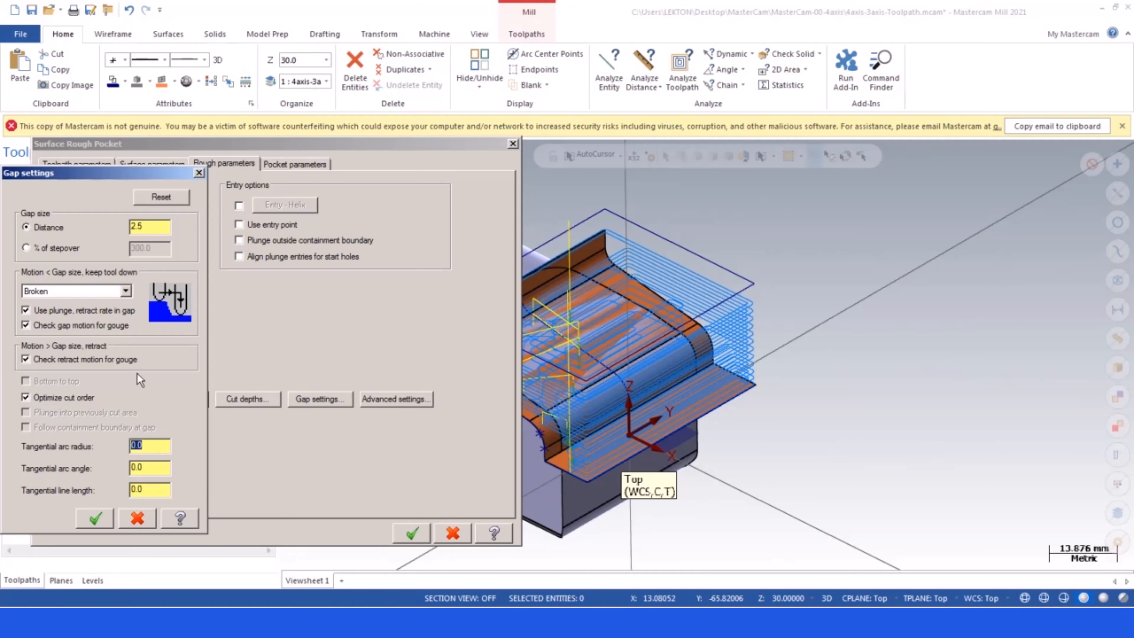
left_click(95, 518)
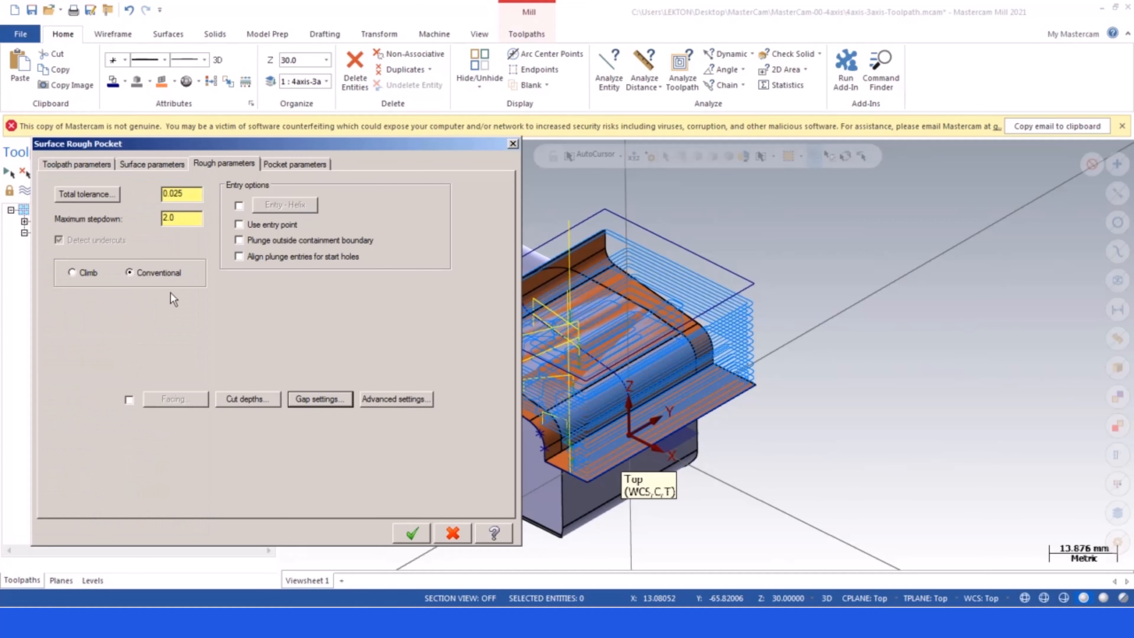
- Set the pocket cutting method to Parallel Spiral, Clean Corners with a stepover percentage of 60
left_click(293, 164)
left_click(233, 167)
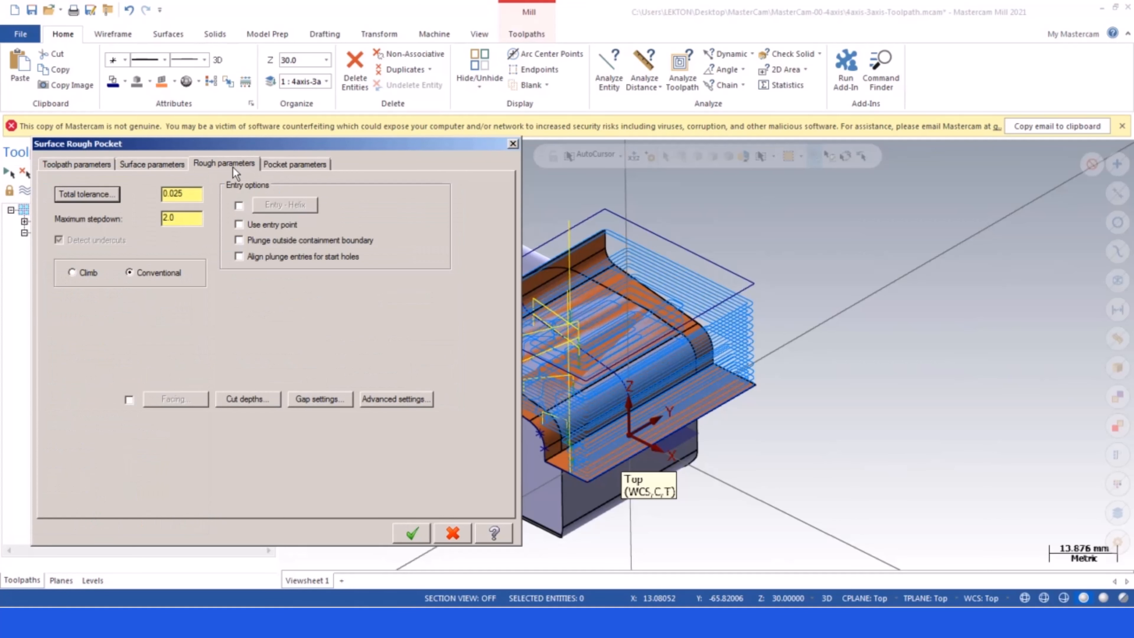
left_click(292, 165)
left_click(250, 216)
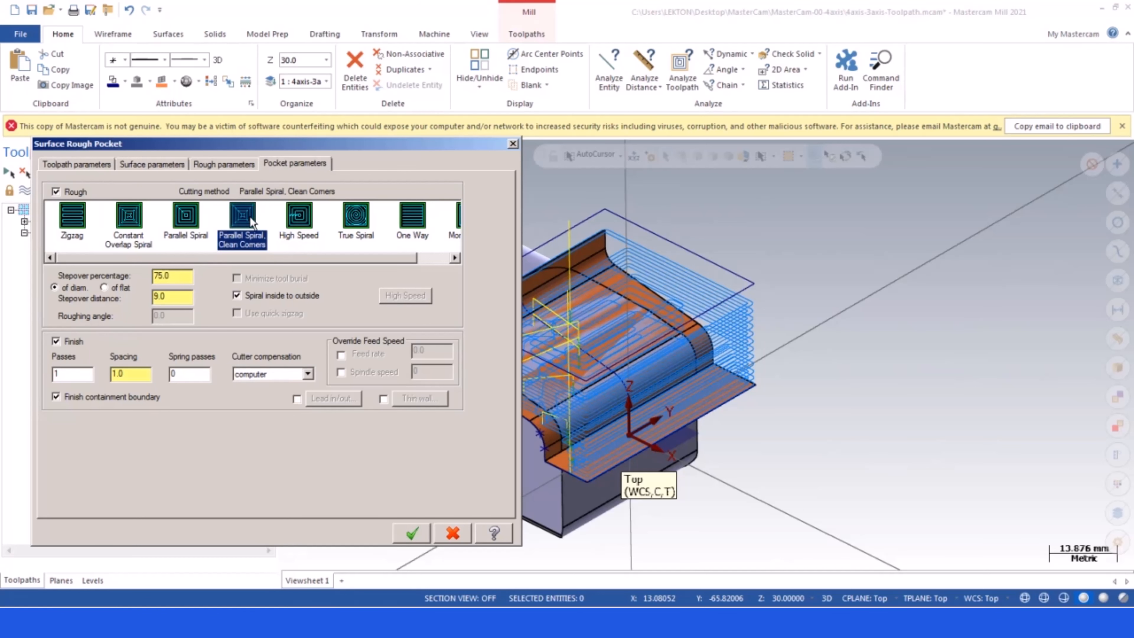
left_click_drag(174, 279, 144, 277)
left_click(171, 295)
left_click_drag(172, 276, 136, 276)
- Disable Spiral inside to outside and the finish passes, and regenerate the Surface Rough Pocket toolpath
left_click(236, 295)
left_click(54, 340)
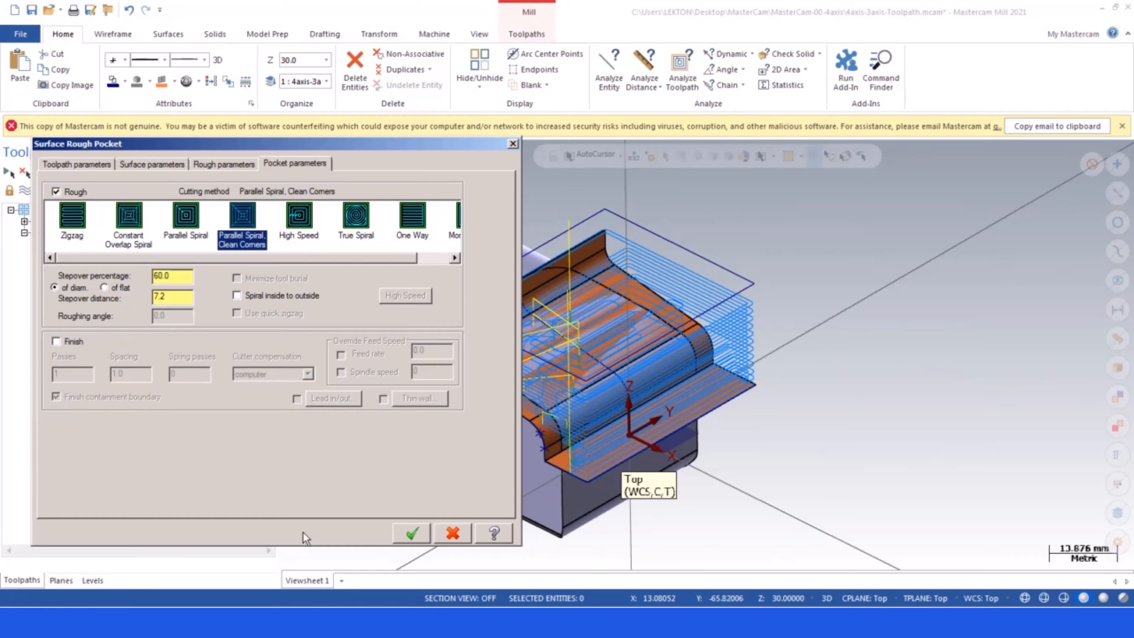
left_click(421, 533)
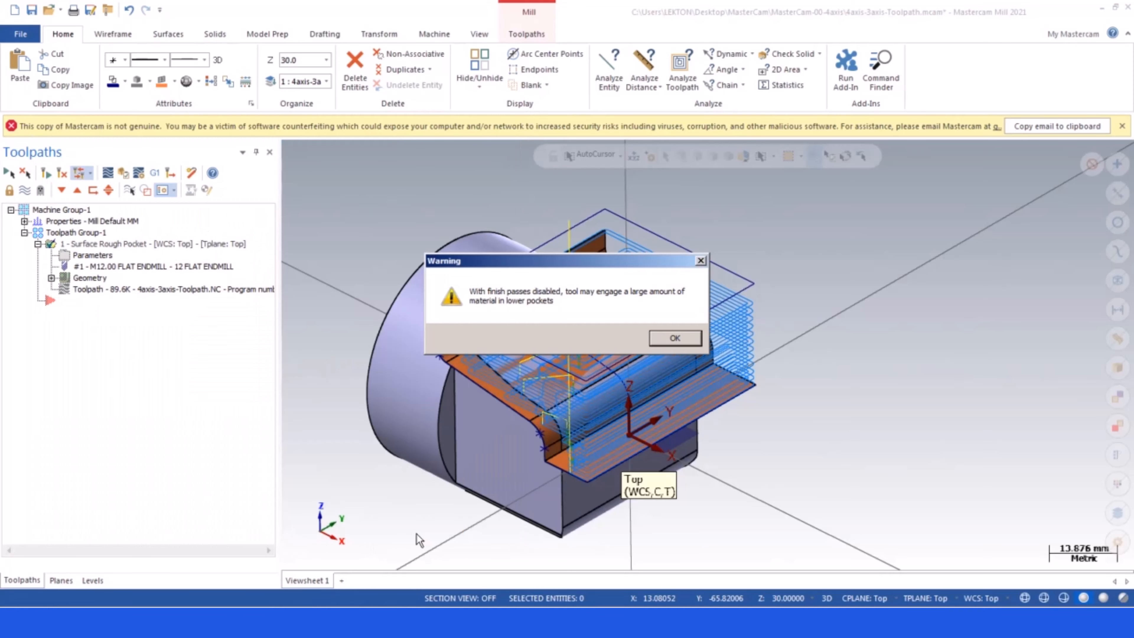
left_click(671, 338)
left_click(62, 173)
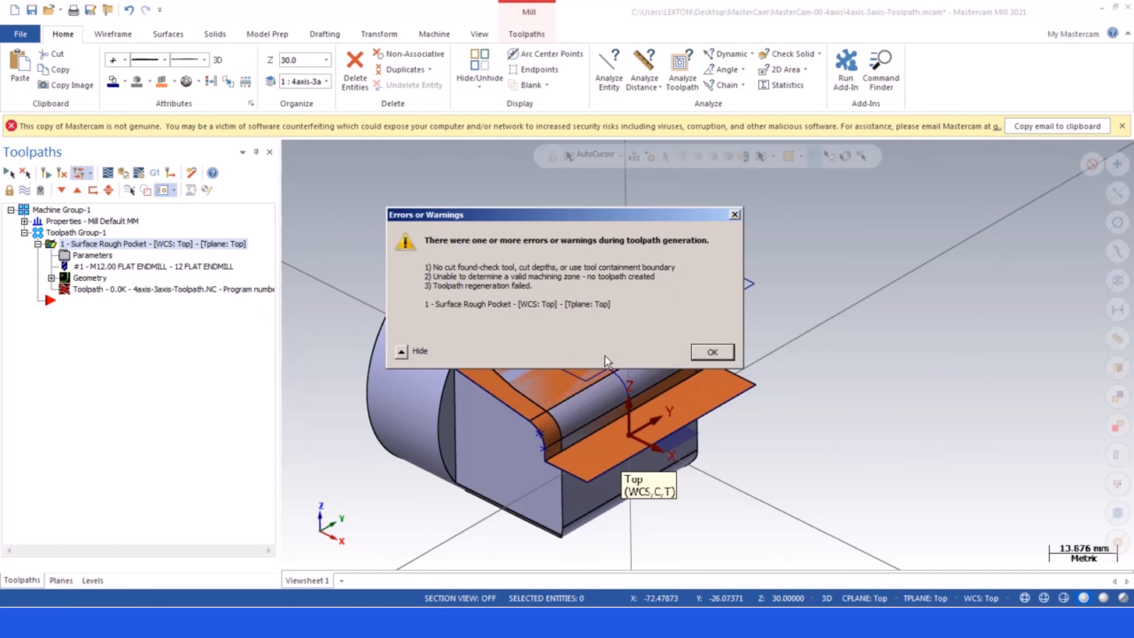
left_click(712, 352)
- Check the working, tool and construction planes of the rough pocket operation, and try regenerating its toolpath
left_click(88, 255)
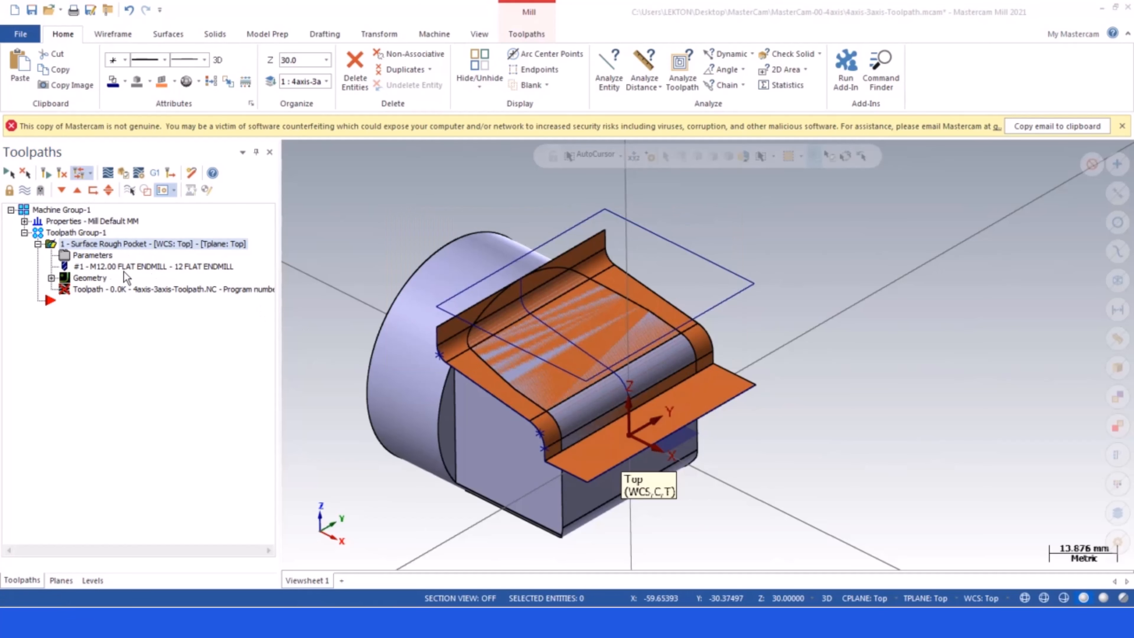
left_click(389, 503)
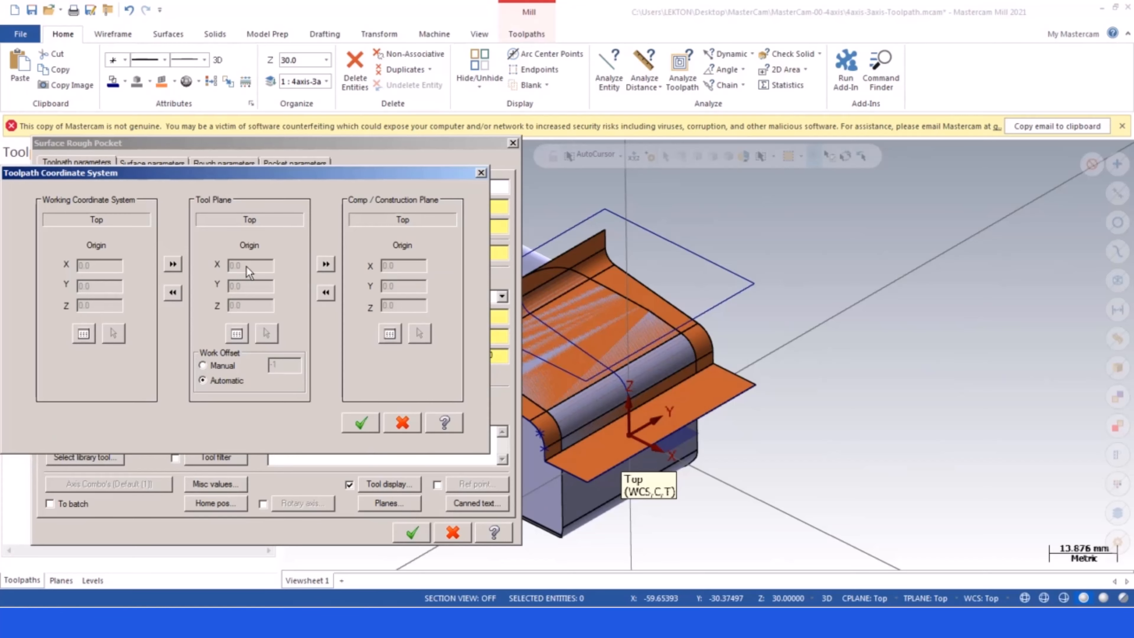
left_click(367, 423)
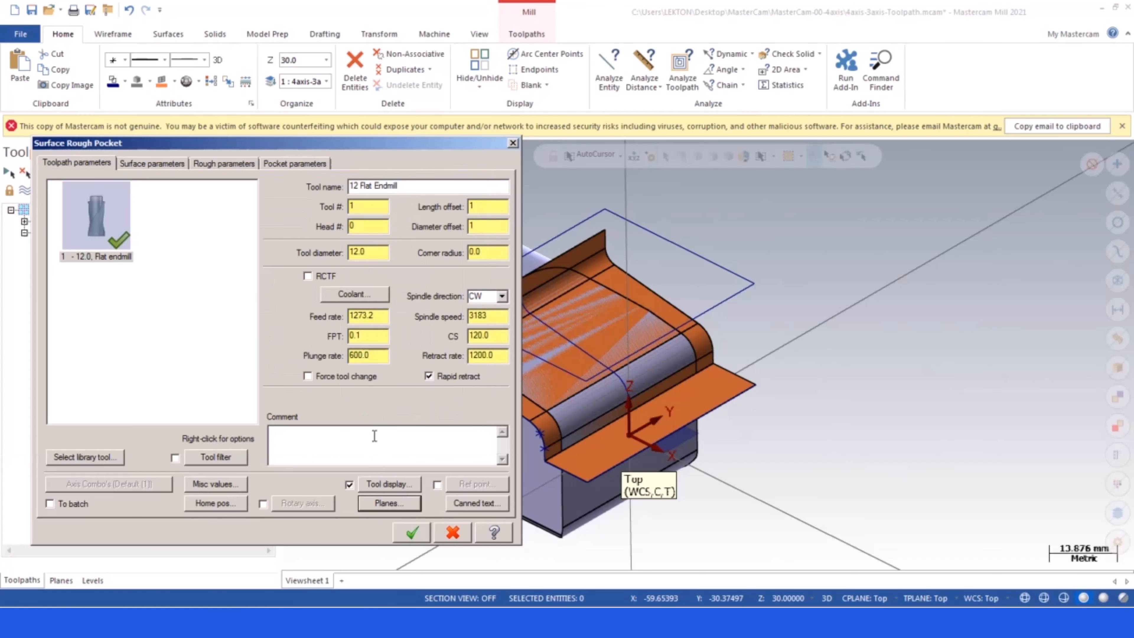
left_click(411, 532)
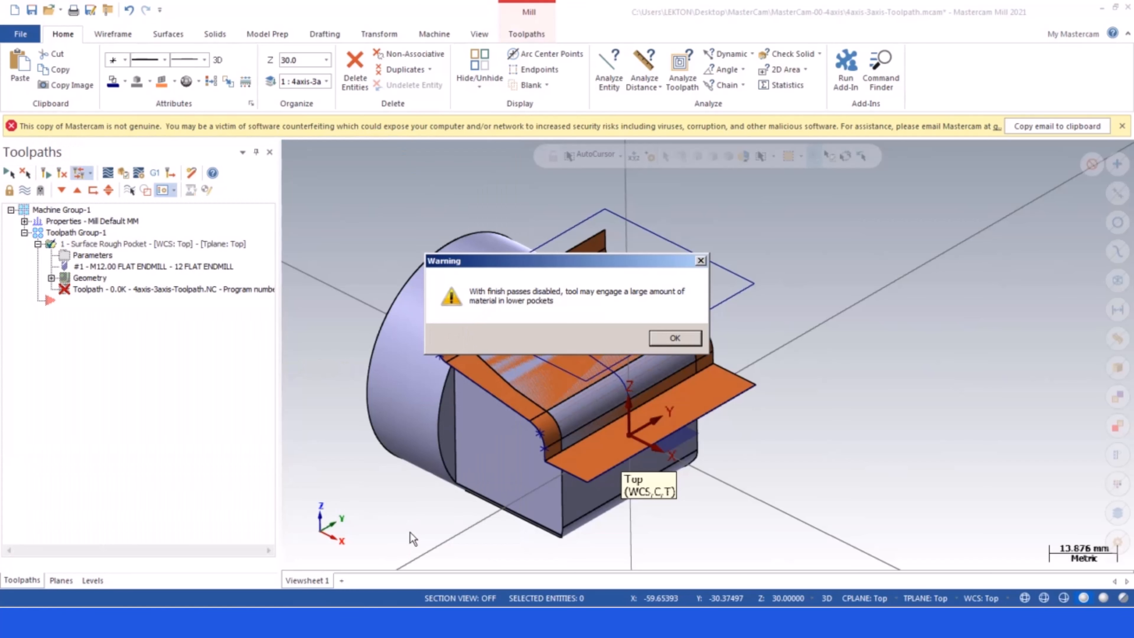
left_click(672, 341)
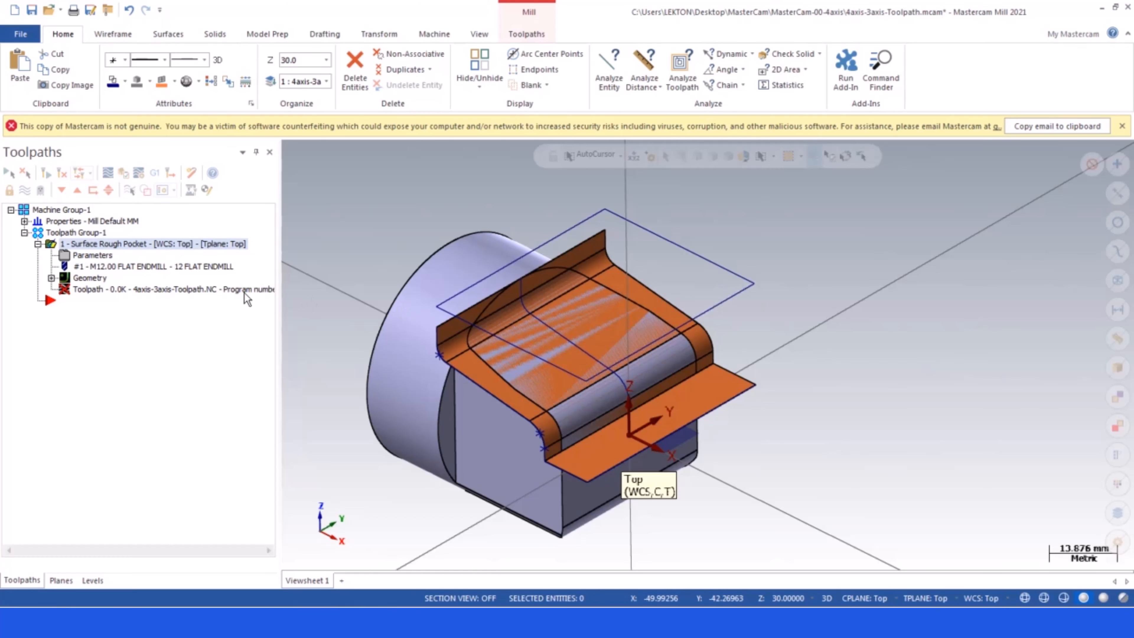
left_click(62, 174)
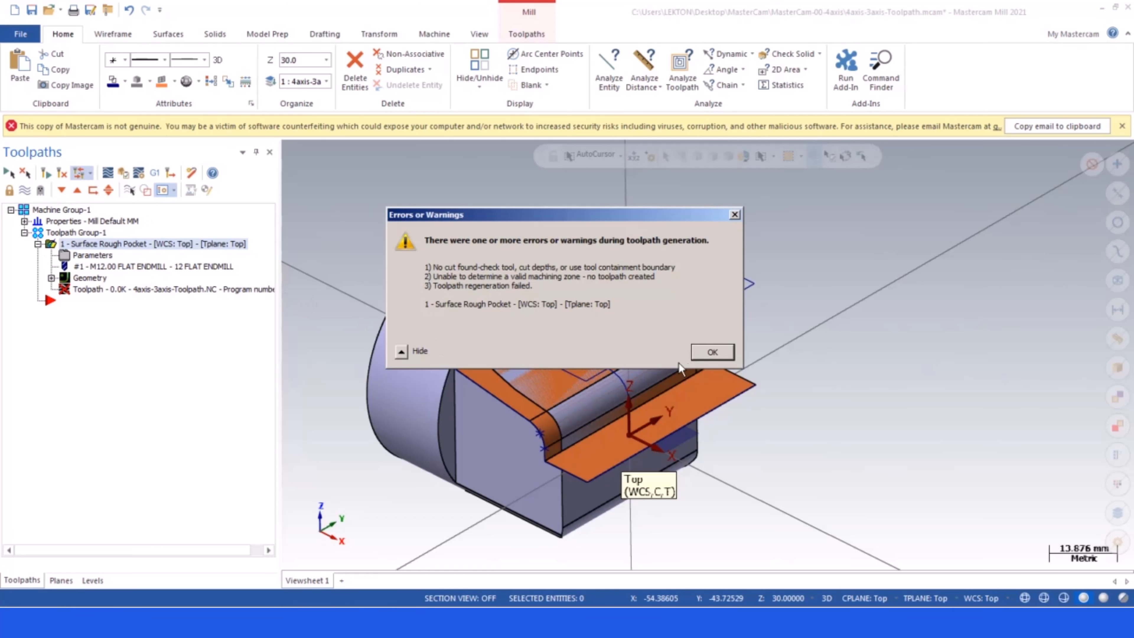
left_click(716, 355)
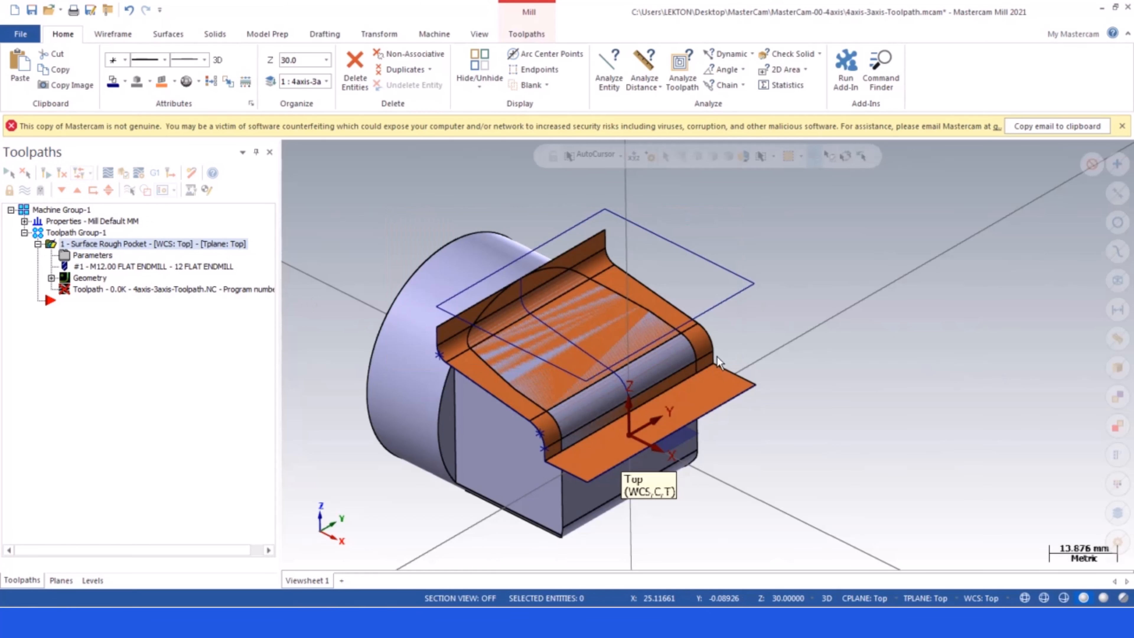
- Review the absolute cut depths in the operation's rough parameters and accept the dialogs
left_click(94, 255)
left_click(224, 162)
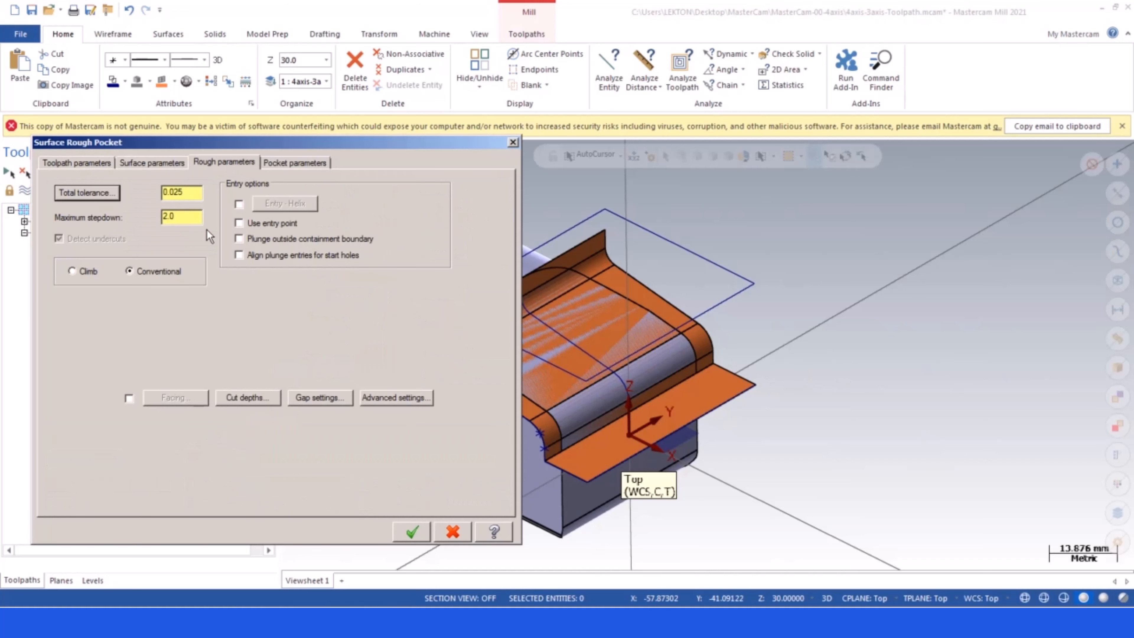
left_click(251, 401)
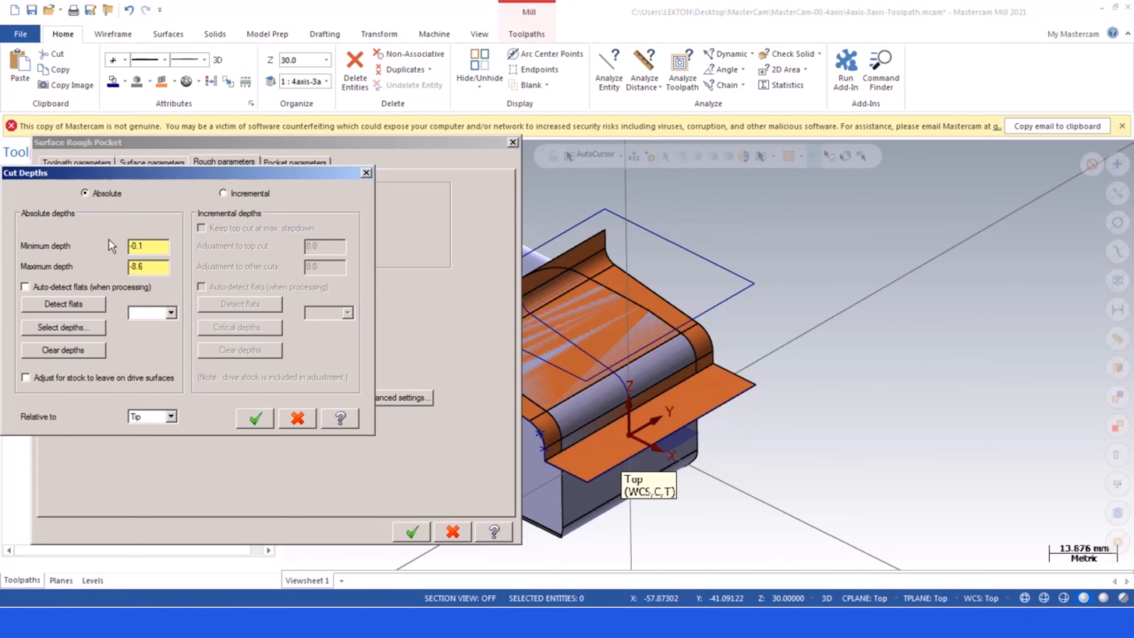
left_click_drag(156, 246, 101, 244)
left_click(256, 419)
left_click(410, 532)
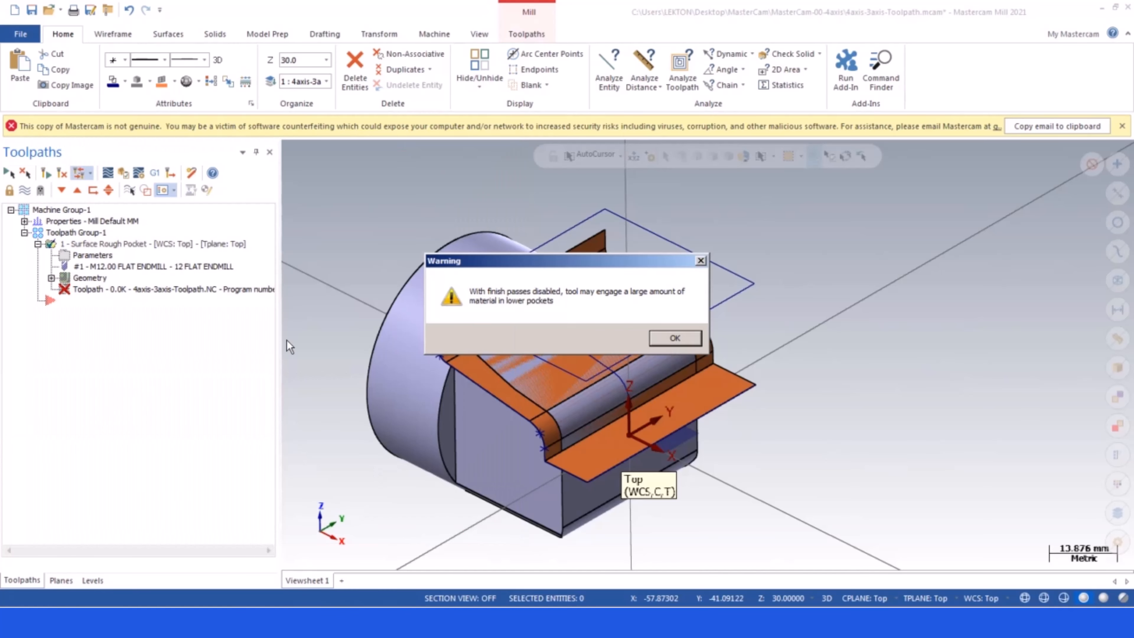
left_click(667, 352)
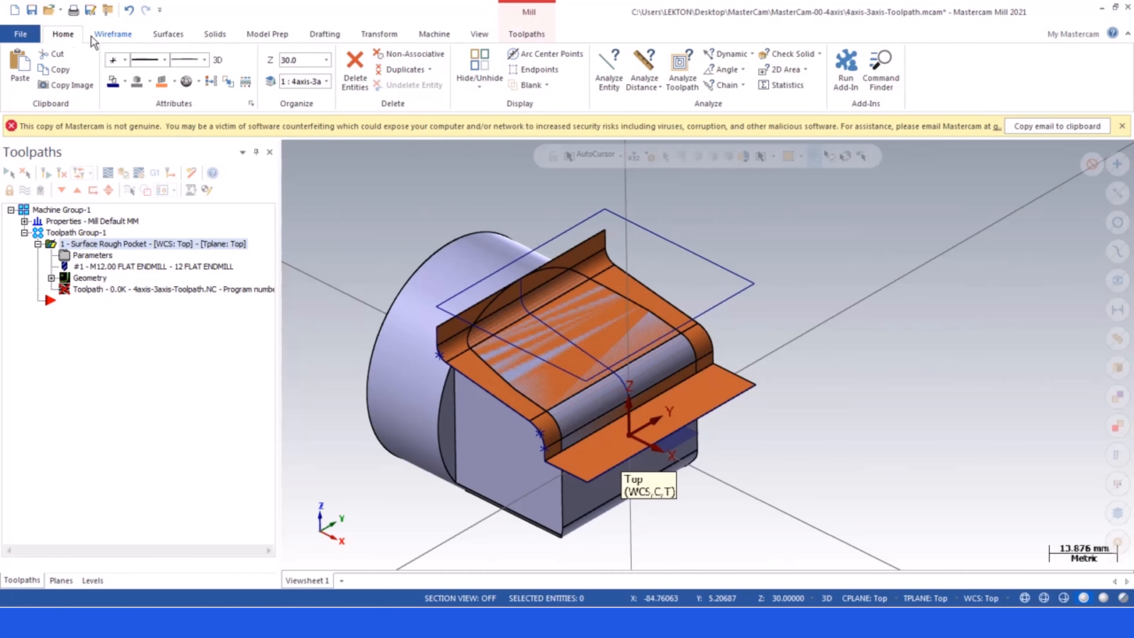
- Analyze the short vertical edge line of the raised rear surface for its endpoint Z coordinates
left_click(609, 72)
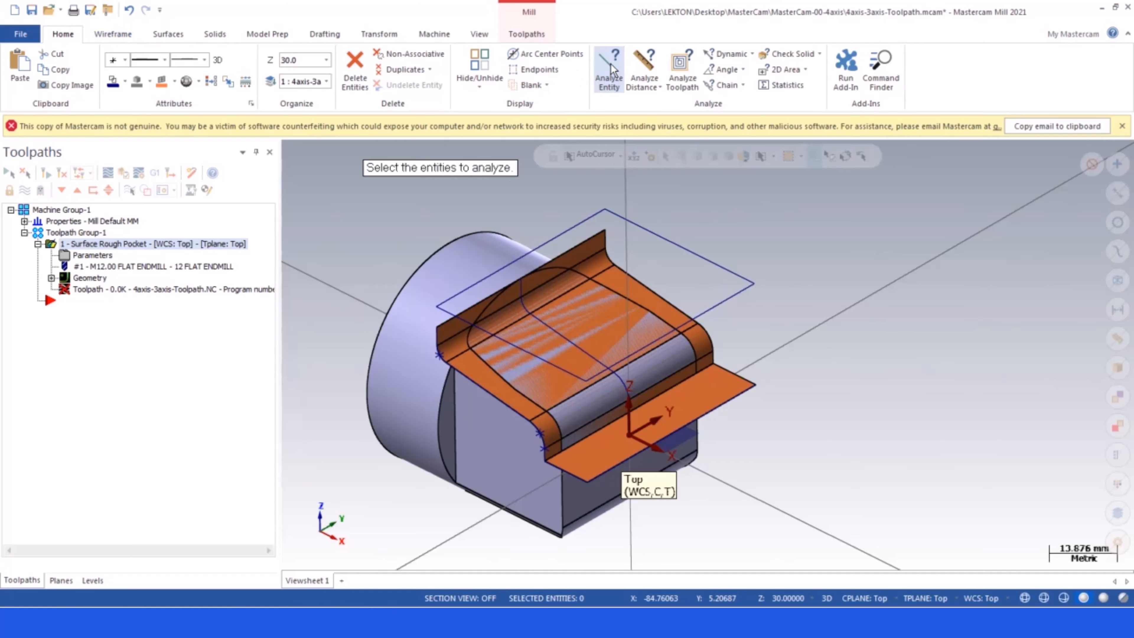
left_click(436, 331)
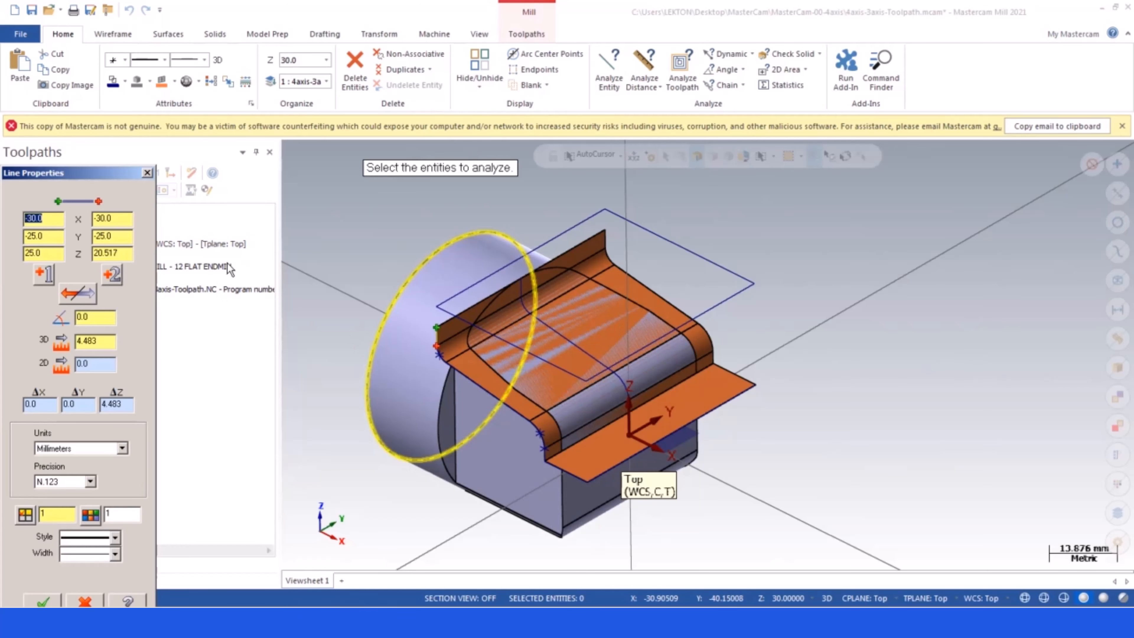
left_click(46, 253)
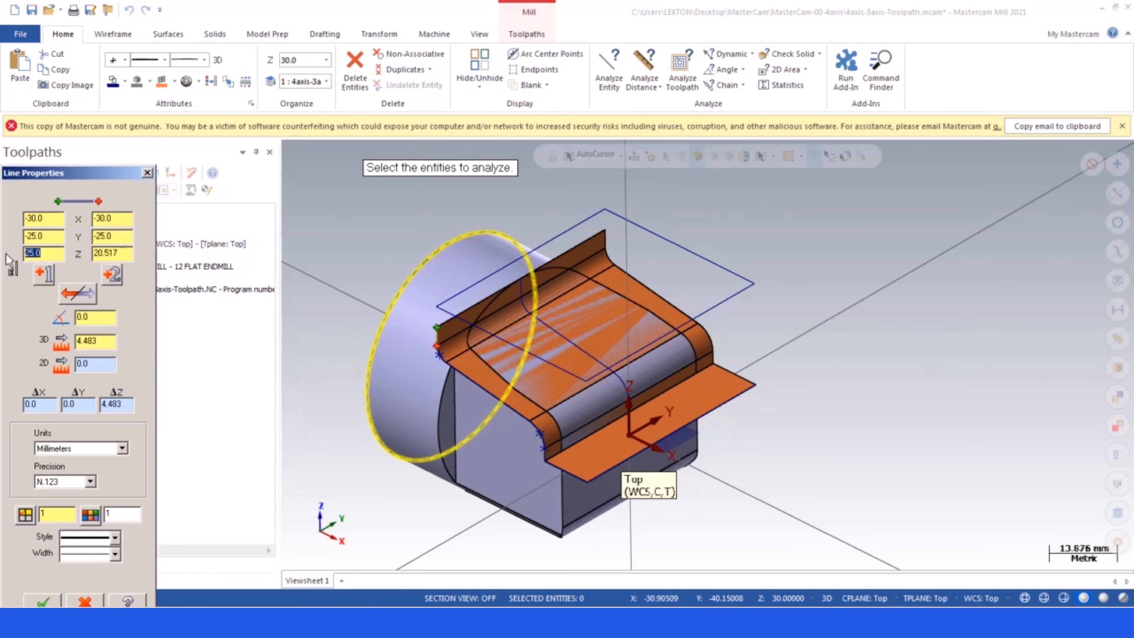
left_click(147, 173)
- Set the rough pocket's absolute minimum cut depth to -24.95 and accept the operation parameters
left_click(96, 254)
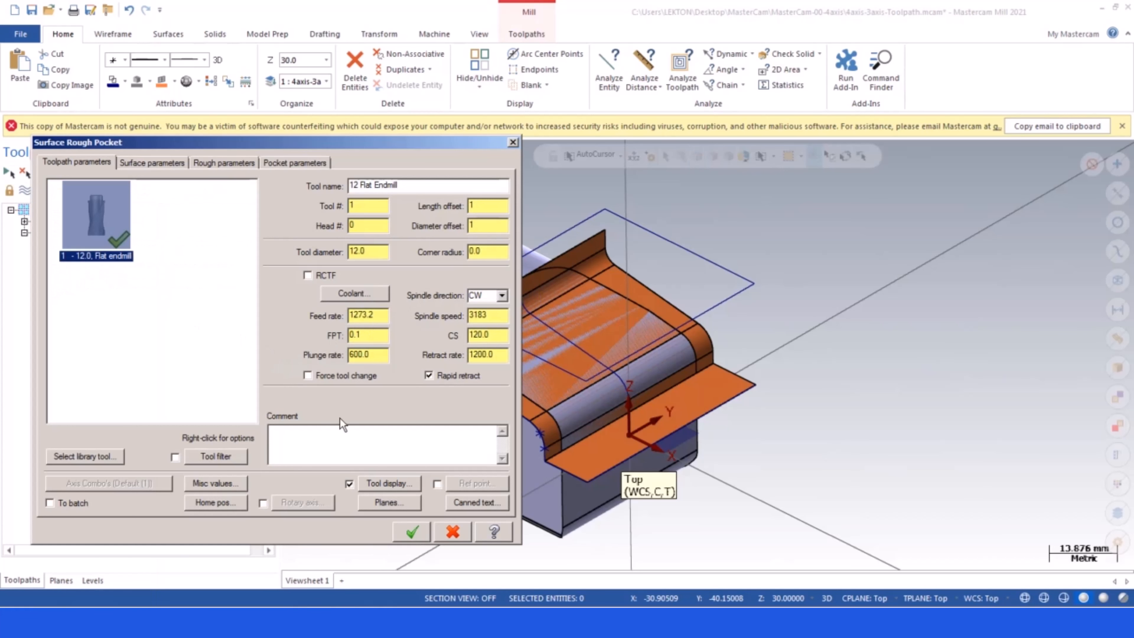
left_click(224, 160)
left_click(255, 399)
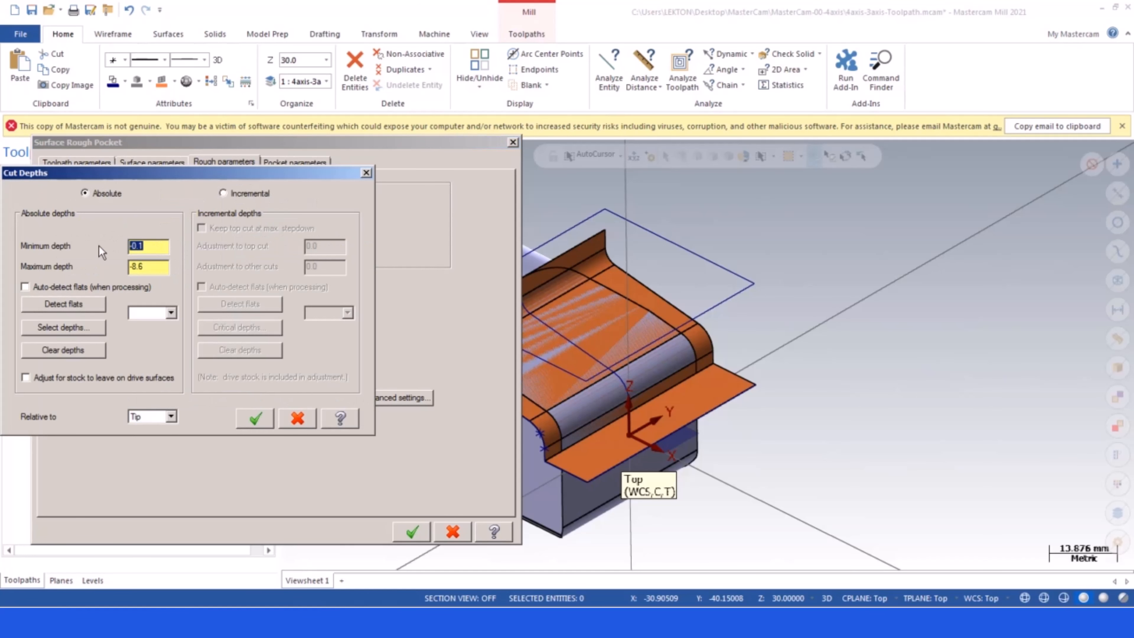
type("-")
type("24,9")
type("5")
left_click(253, 415)
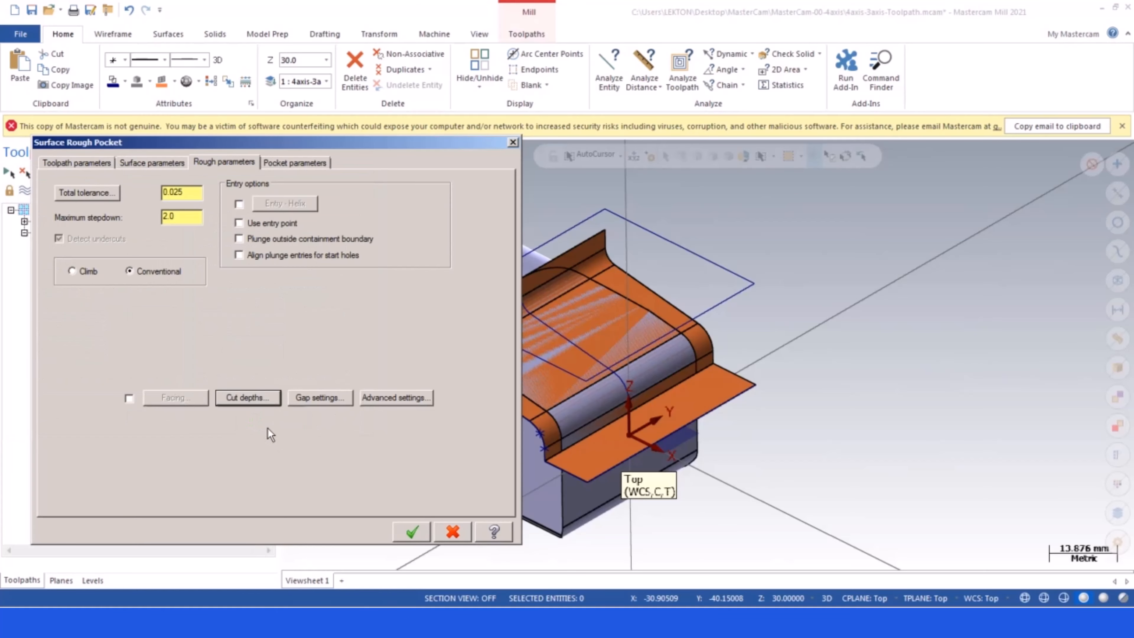
left_click(409, 529)
left_click(675, 338)
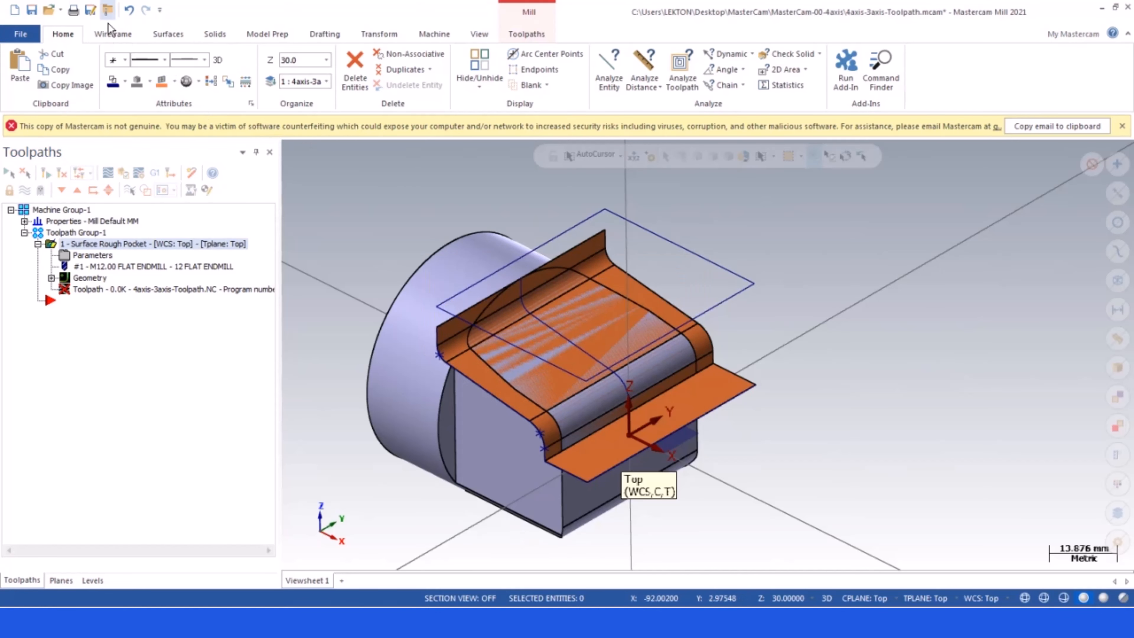
- Select the lower point marker at the end of the part's front fillet
left_click(110, 33)
left_click(72, 33)
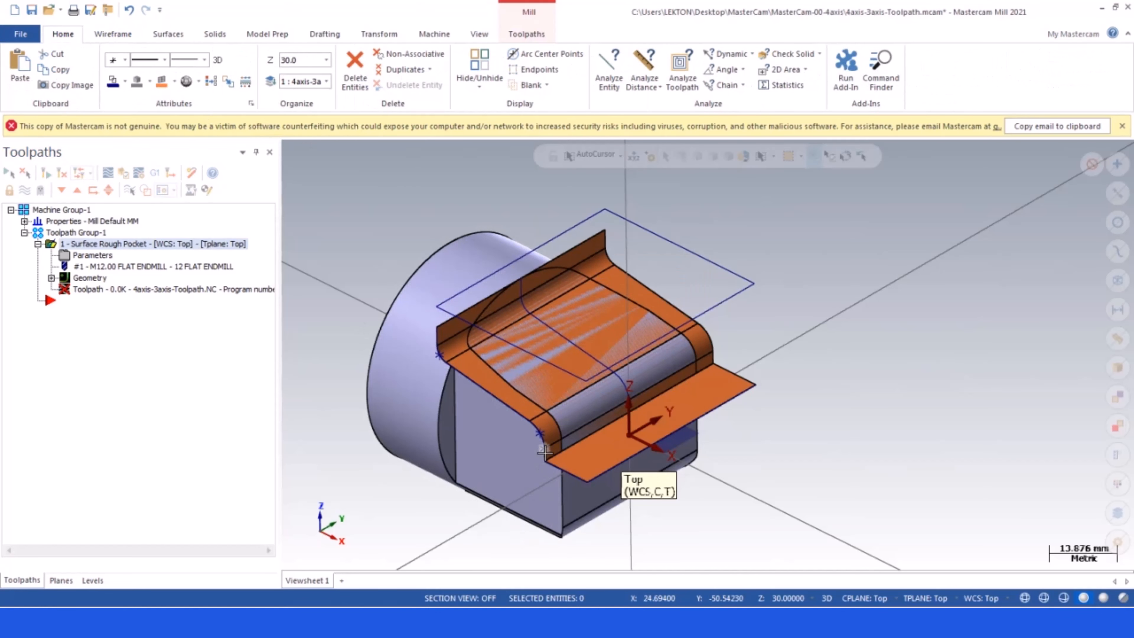
left_click(545, 483)
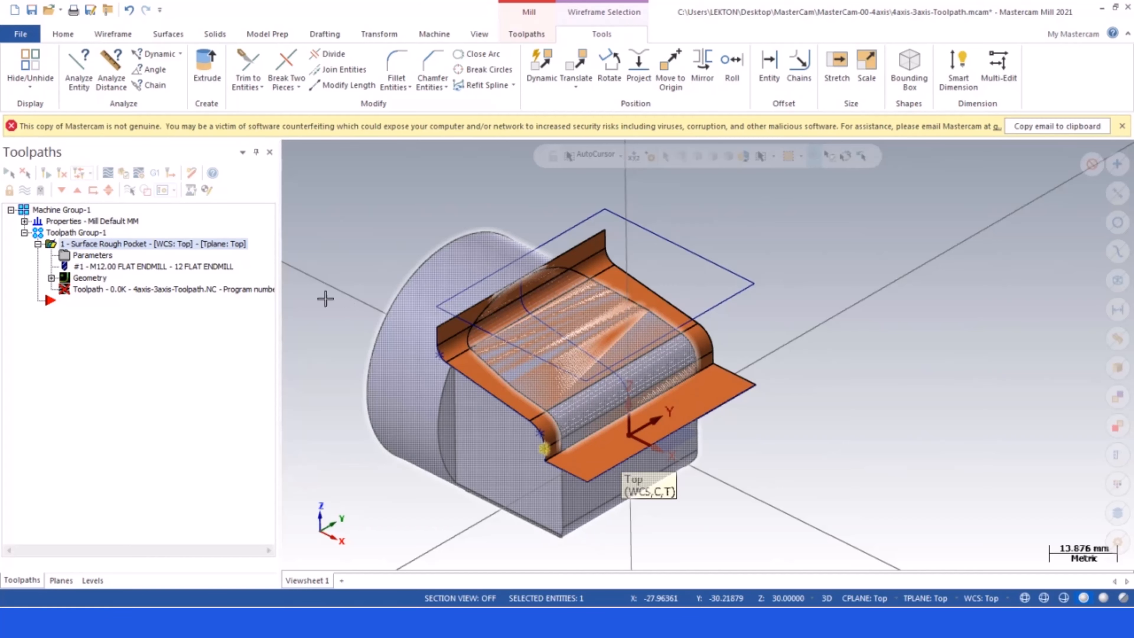
- Make both absolute cut depths positive, minimum 24.95 and maximum 8.6, and regenerate the rough pocket toolpath
left_click(66, 257)
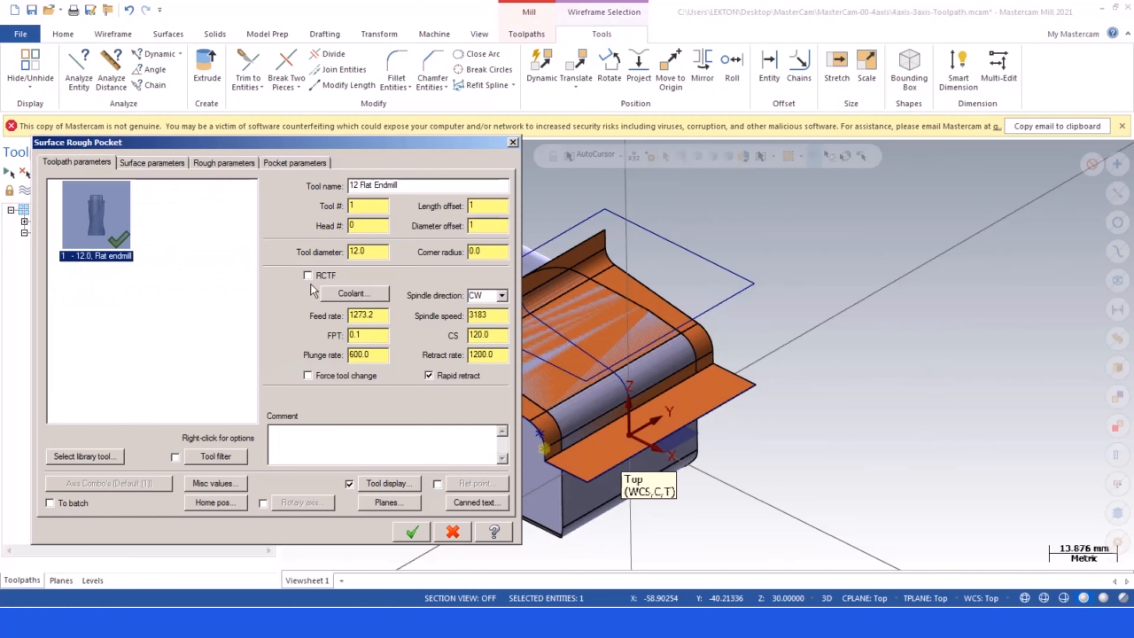
left_click(285, 169)
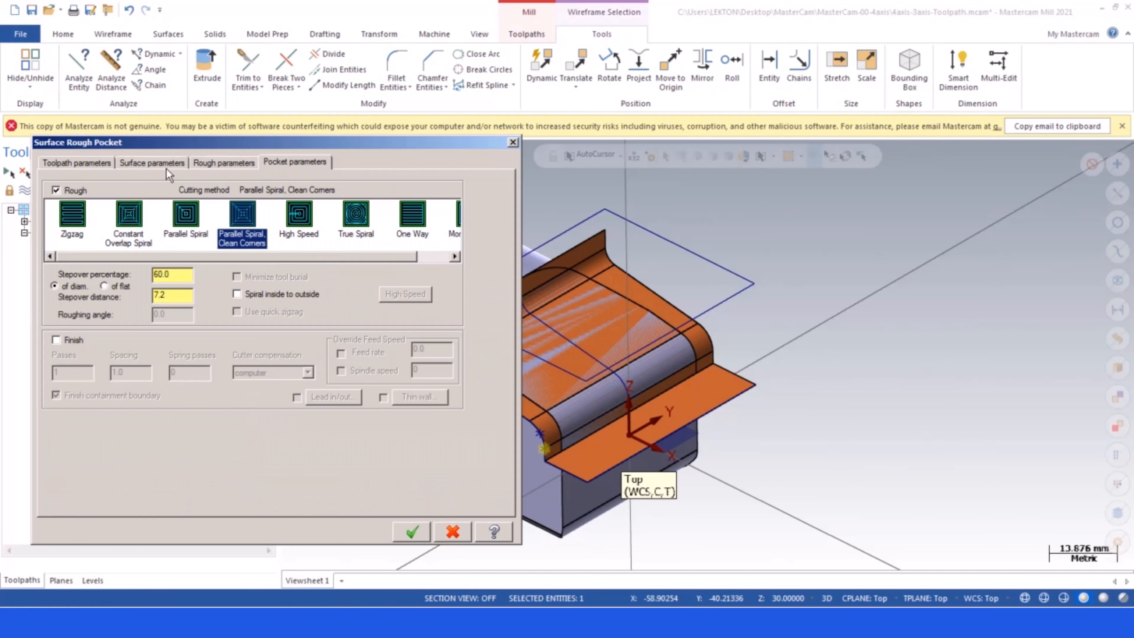
left_click(210, 164)
left_click(247, 397)
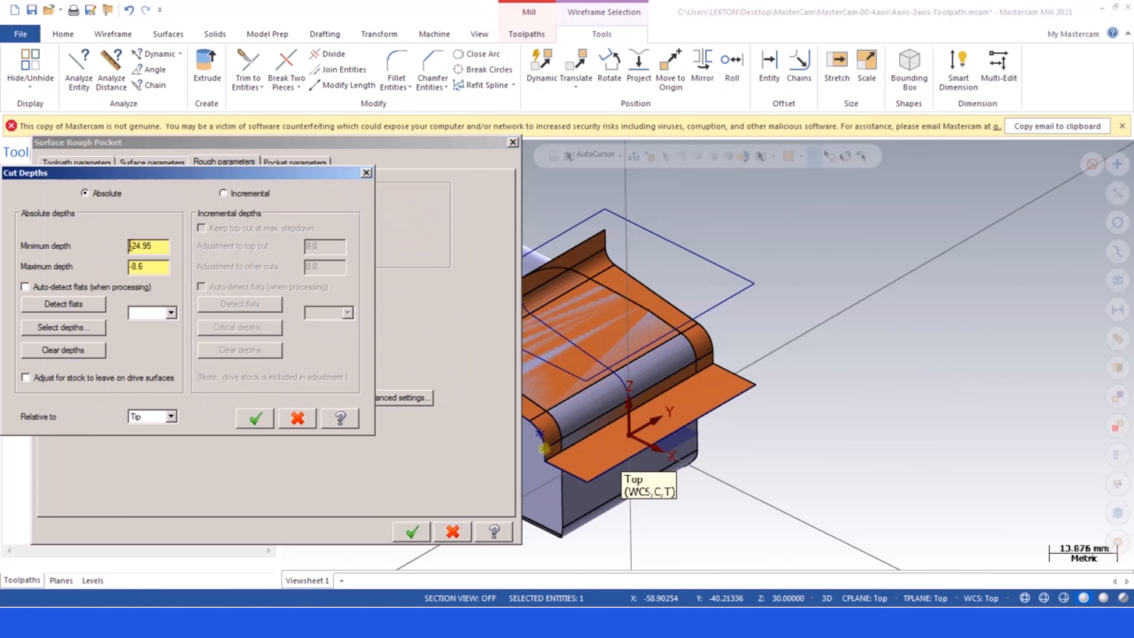
left_click(131, 246)
key("BackSpace")
left_click_drag(133, 268, 123, 267)
key("BackSpace")
left_click(148, 269)
left_click(256, 418)
left_click(411, 531)
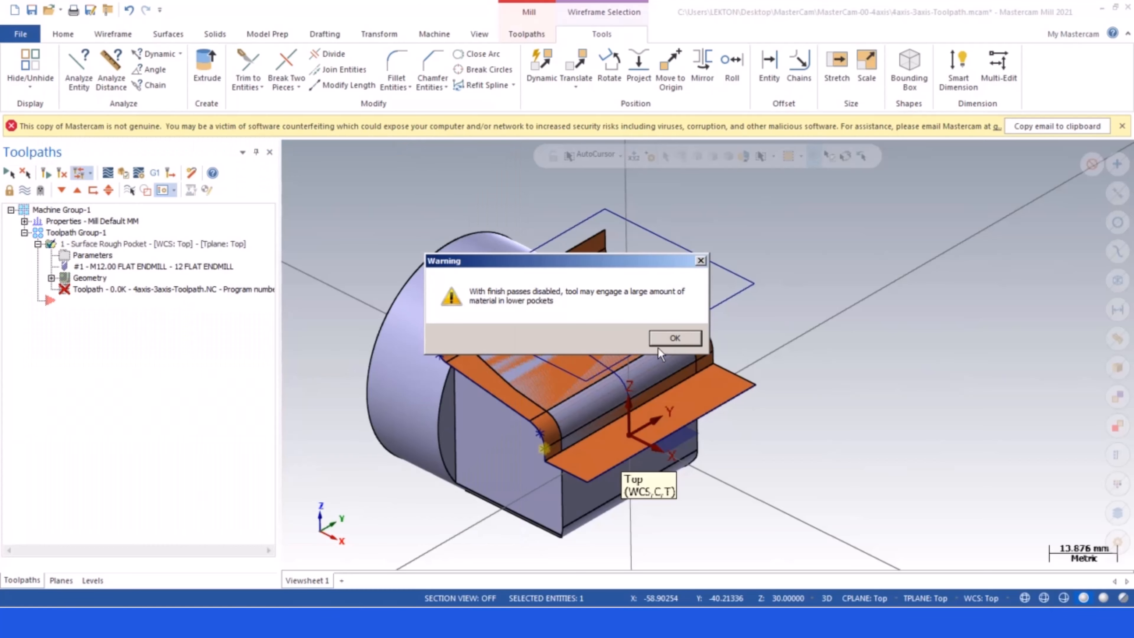
key("Return")
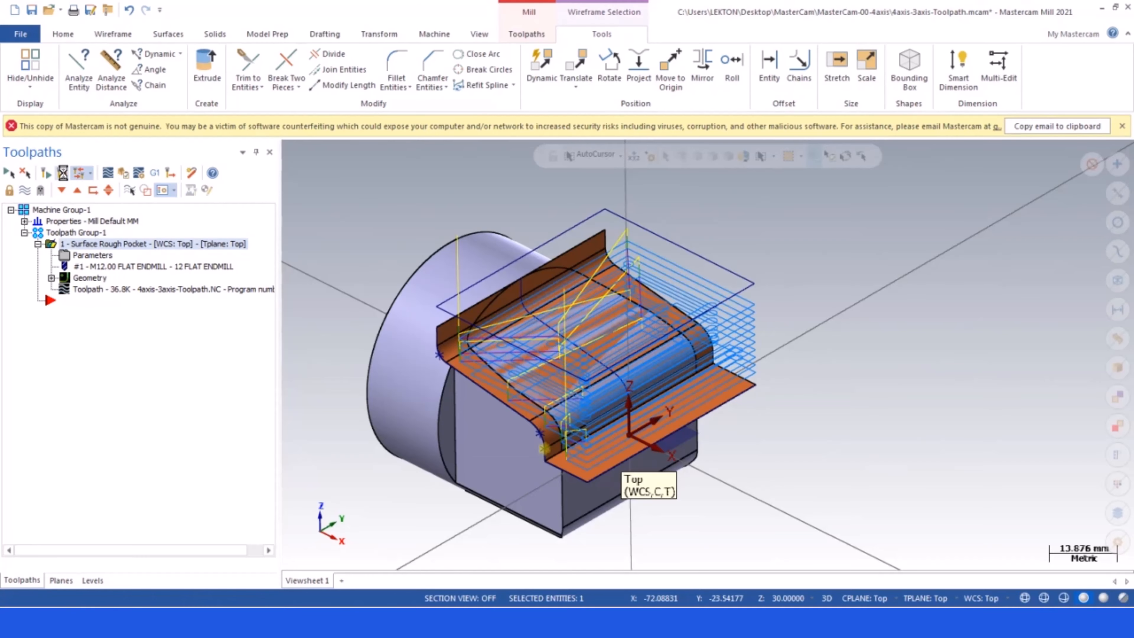
- Lock the Surface Rough Pocket operation and hide its toolpath display
mouse_move(835, 286)
middle_mouse_down()
mouse_move(916, 246)
mouse_move(888, 257)
mouse_move(930, 253)
mouse_move(878, 266)
mouse_move(825, 303)
mouse_move(842, 291)
middle_mouse_up()
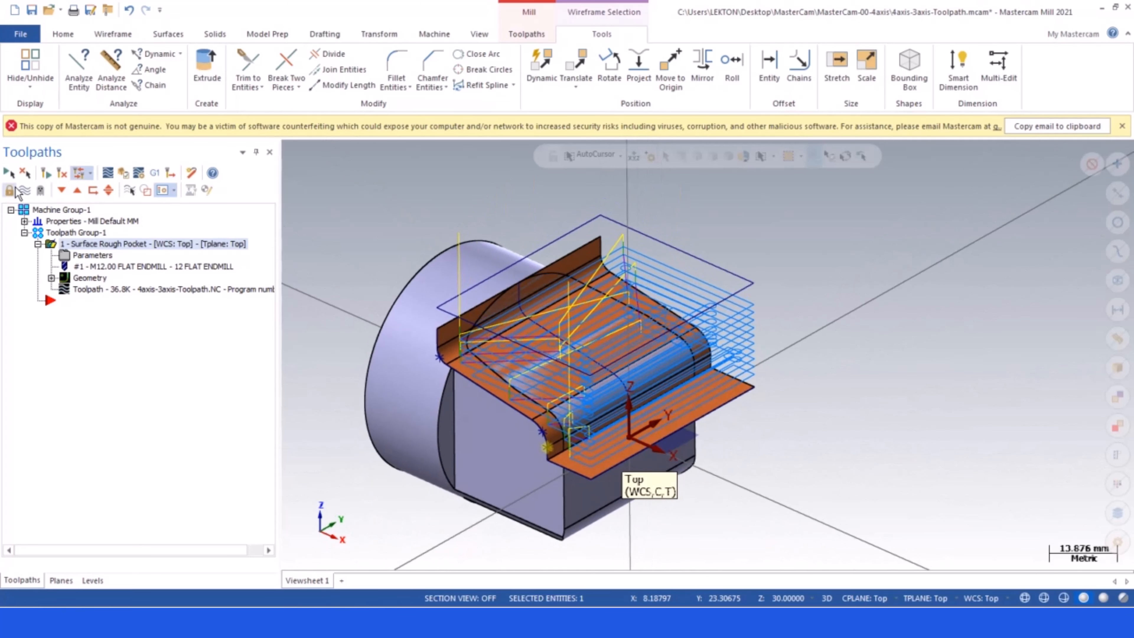
left_click(10, 191)
left_click(24, 191)
left_click(25, 190)
left_click(24, 190)
- Examine the part's profile and origin in the Front view, and return to a 3D view
right_click(364, 244)
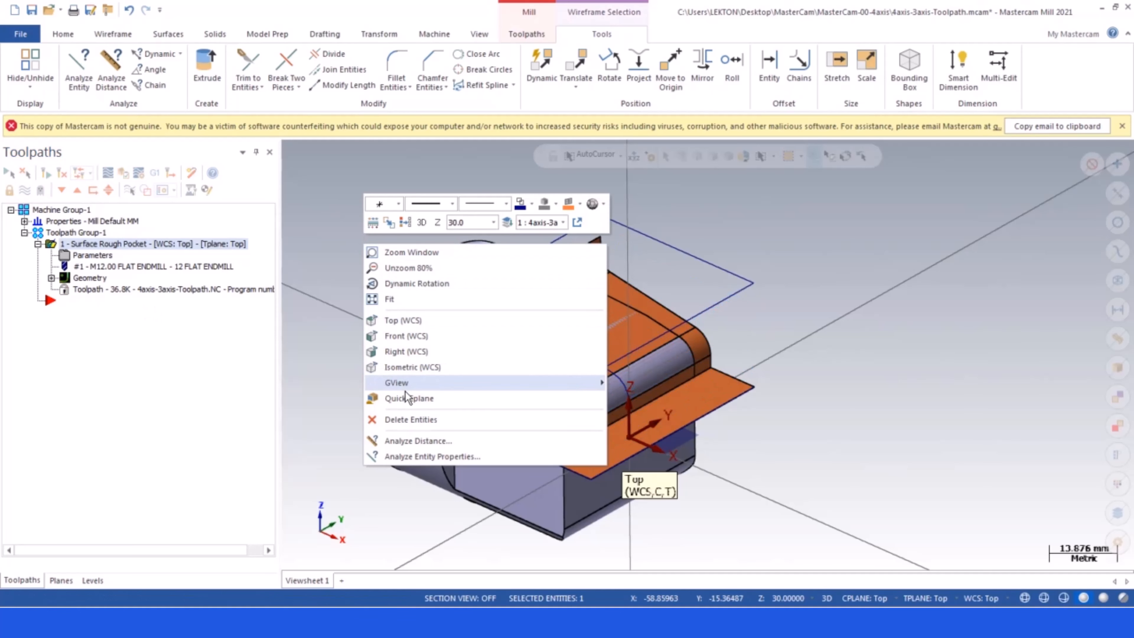
left_click(402, 335)
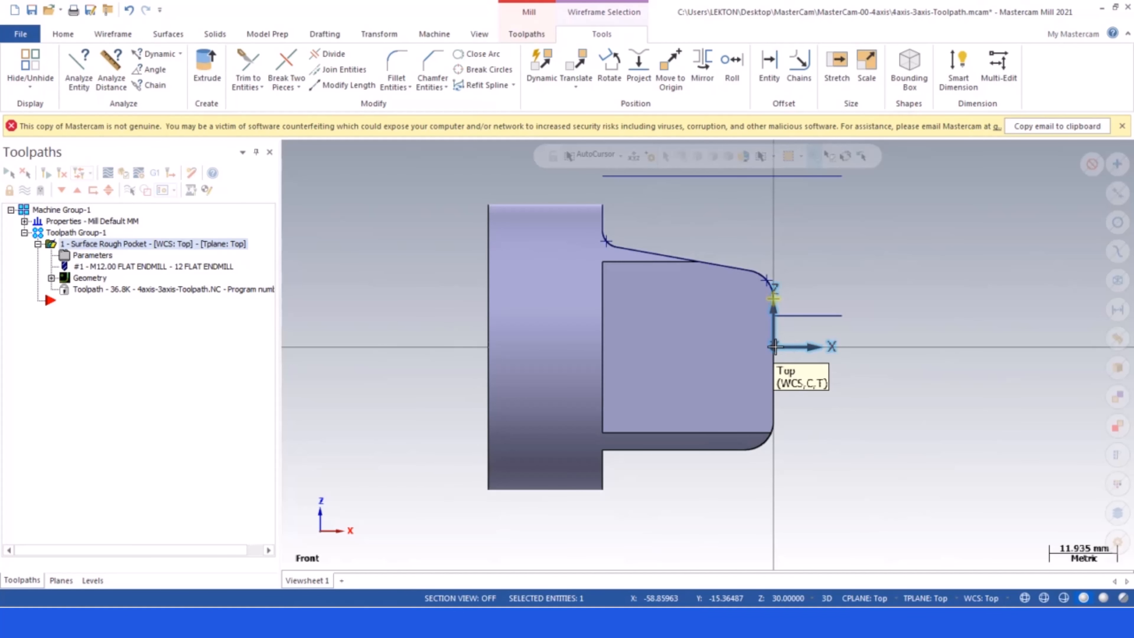
left_click(773, 346)
key("ctrl")
key("ctrl")
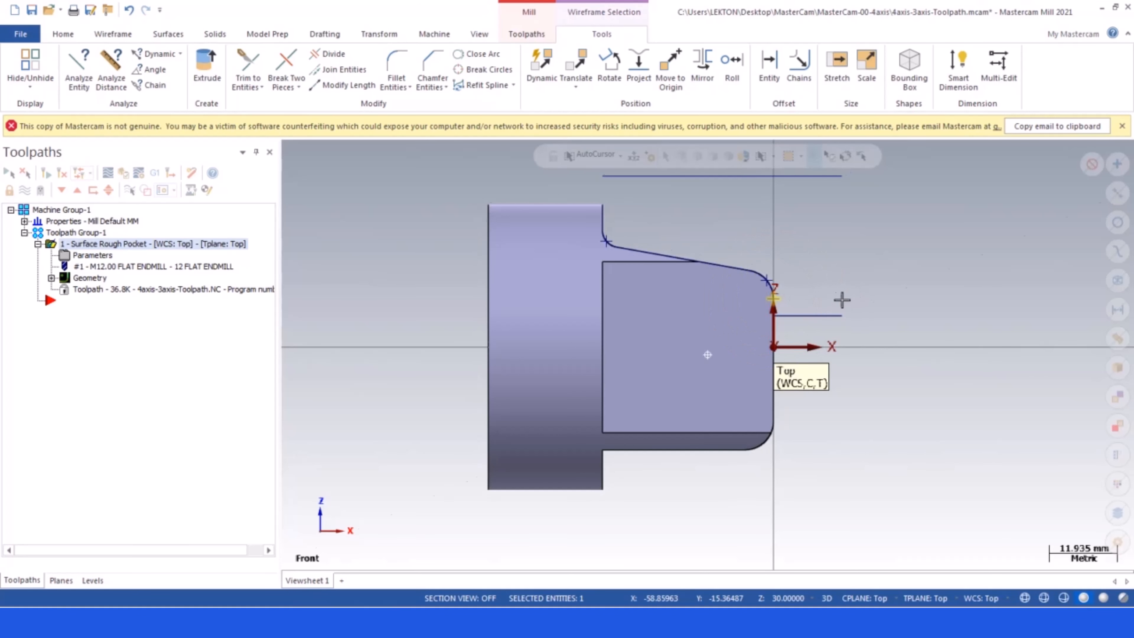
mouse_move(840, 299)
middle_mouse_down()
mouse_move(632, 349)
mouse_move(565, 335)
mouse_move(812, 221)
mouse_move(757, 250)
middle_mouse_up()
scroll(755, 260, "down", 1)
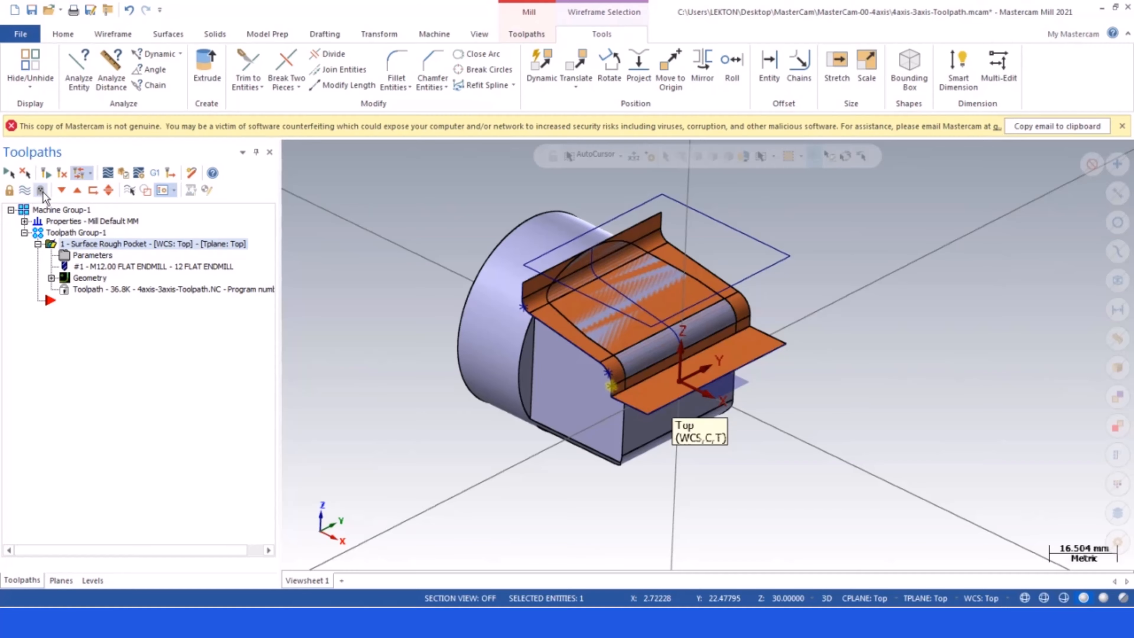
left_click(40, 190)
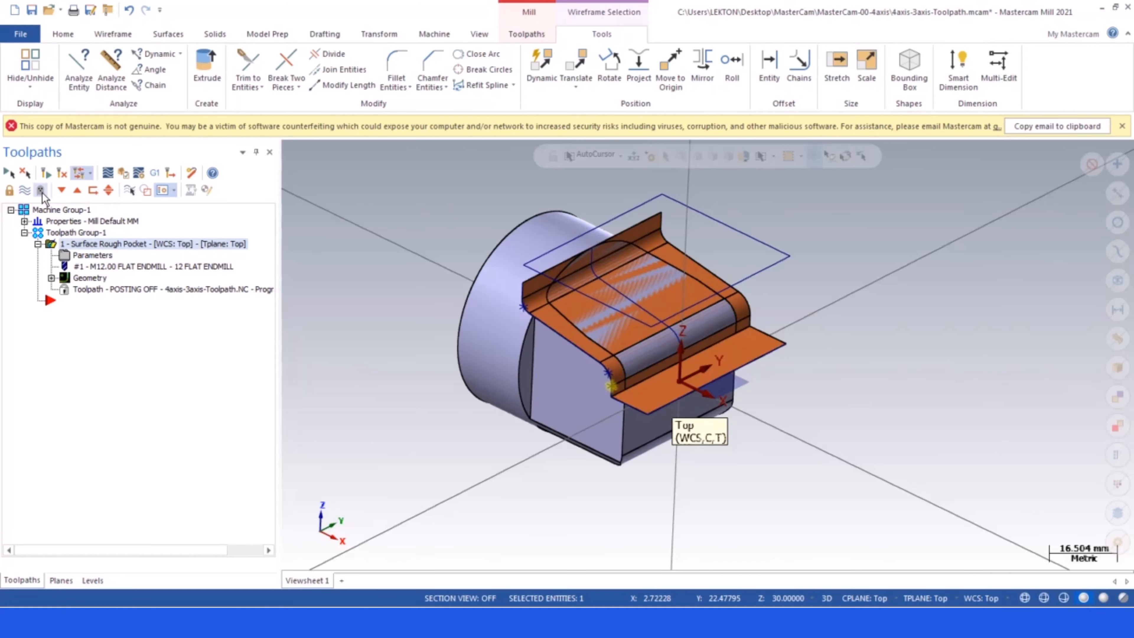
left_click(25, 190)
left_click(26, 190)
- Review the rough pocket's absolute minimum and maximum cut depths, and cancel out of its parameters
left_click(66, 258)
left_click(243, 397)
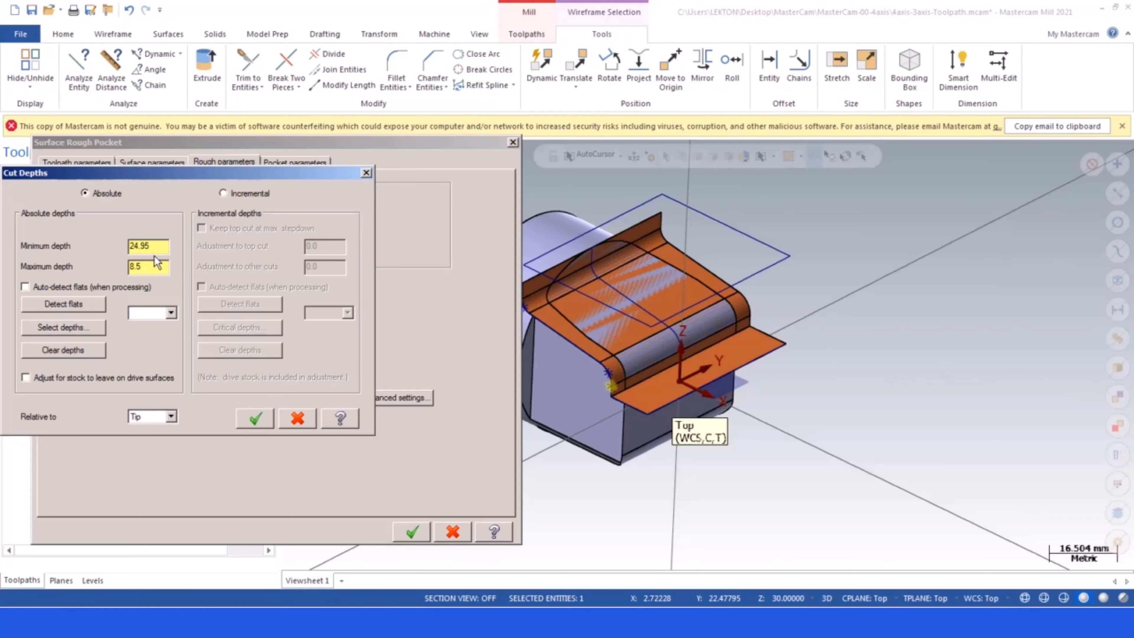
left_click_drag(156, 247, 86, 246)
left_click_drag(153, 267, 94, 276)
left_click(301, 425)
left_click(451, 531)
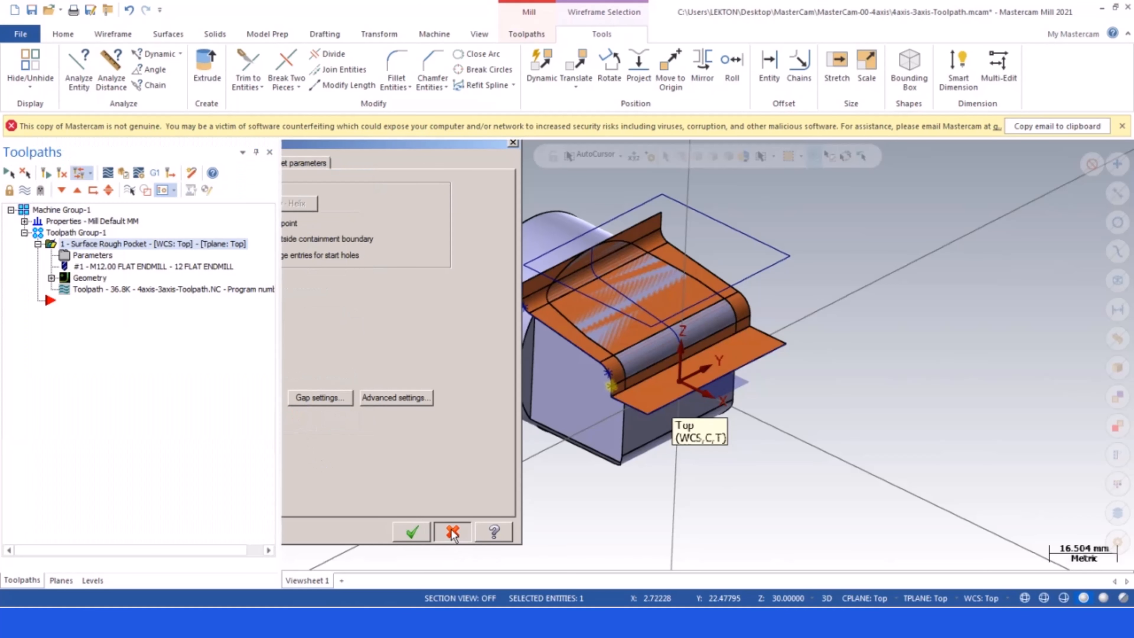
left_click(13, 175)
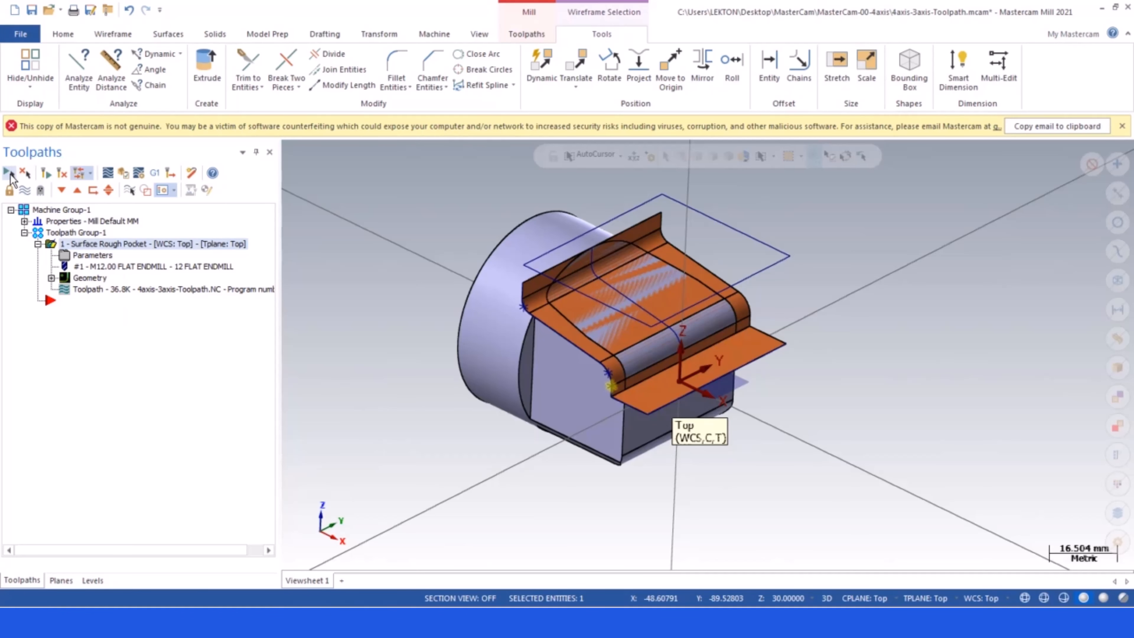
left_click(26, 191)
left_click(26, 191)
scroll(443, 297, "down", 2)
scroll(563, 262, "up", 2)
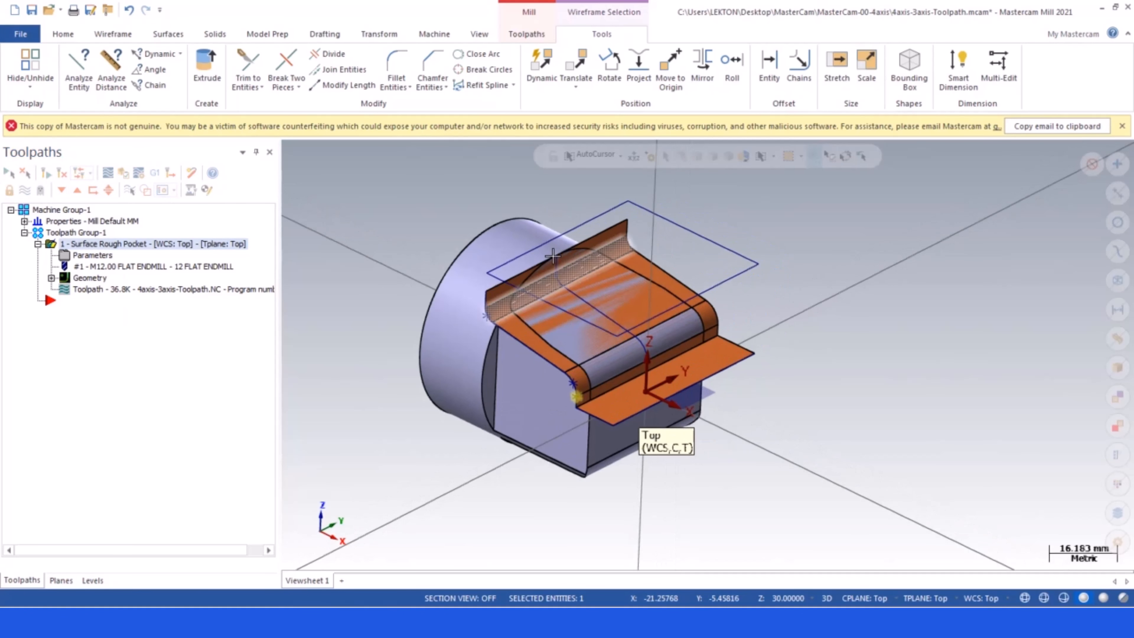
middle_click_drag(556, 258, 524, 265)
- Create a Surface Finish Contour toolpath using the six orange surfaces, from the rear wall to the front ledge, as drive surfaces
right_click(72, 307)
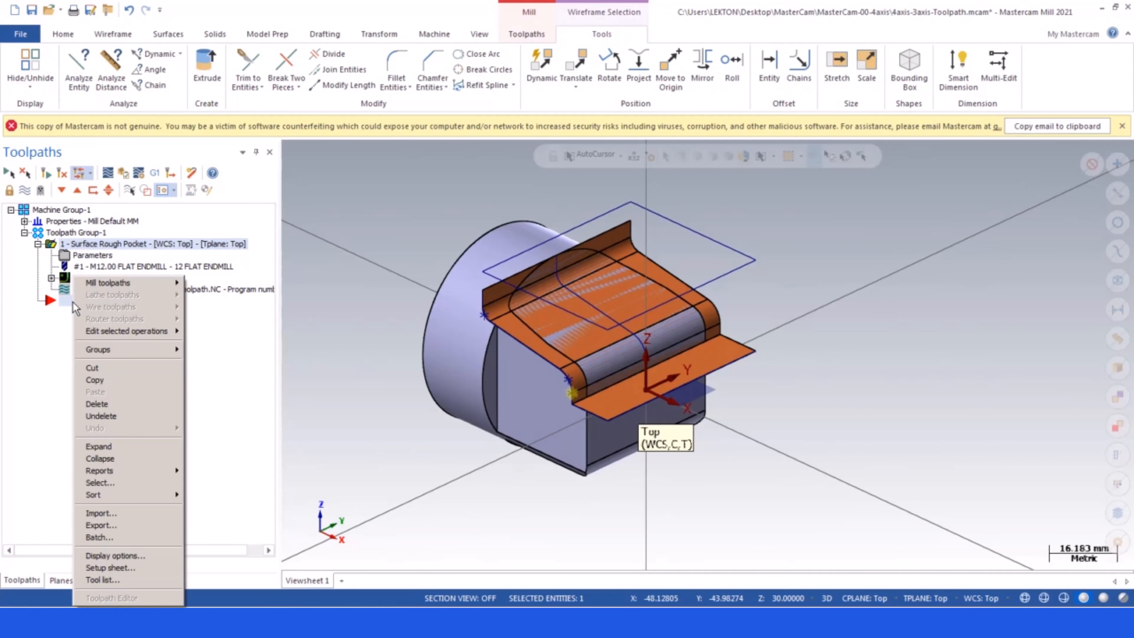
mouse_move(148, 285)
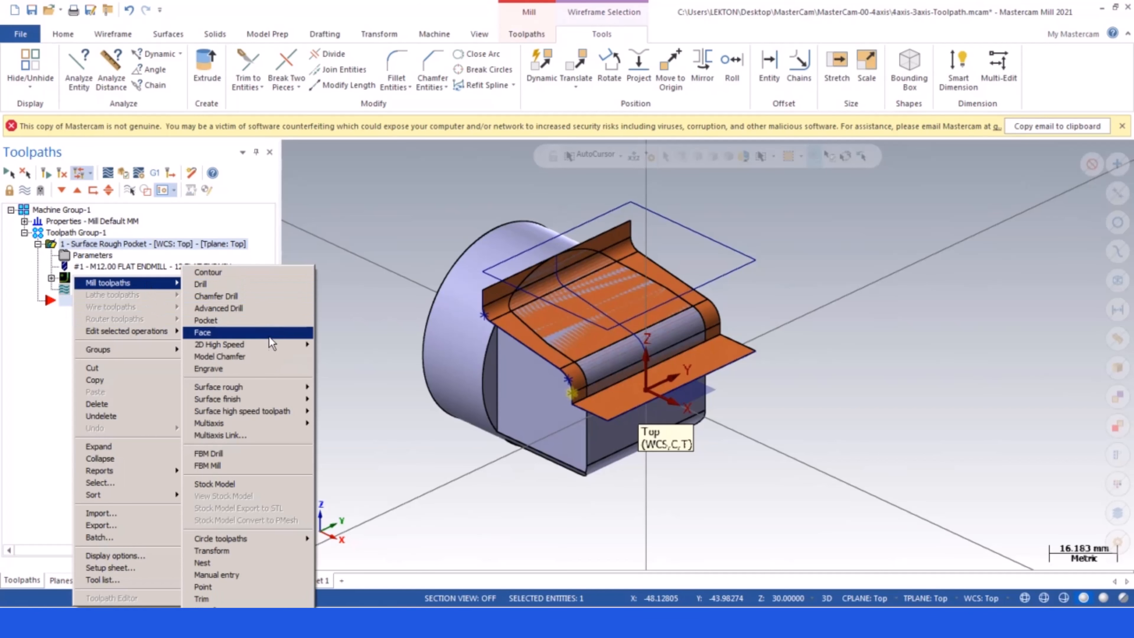
mouse_move(293, 392)
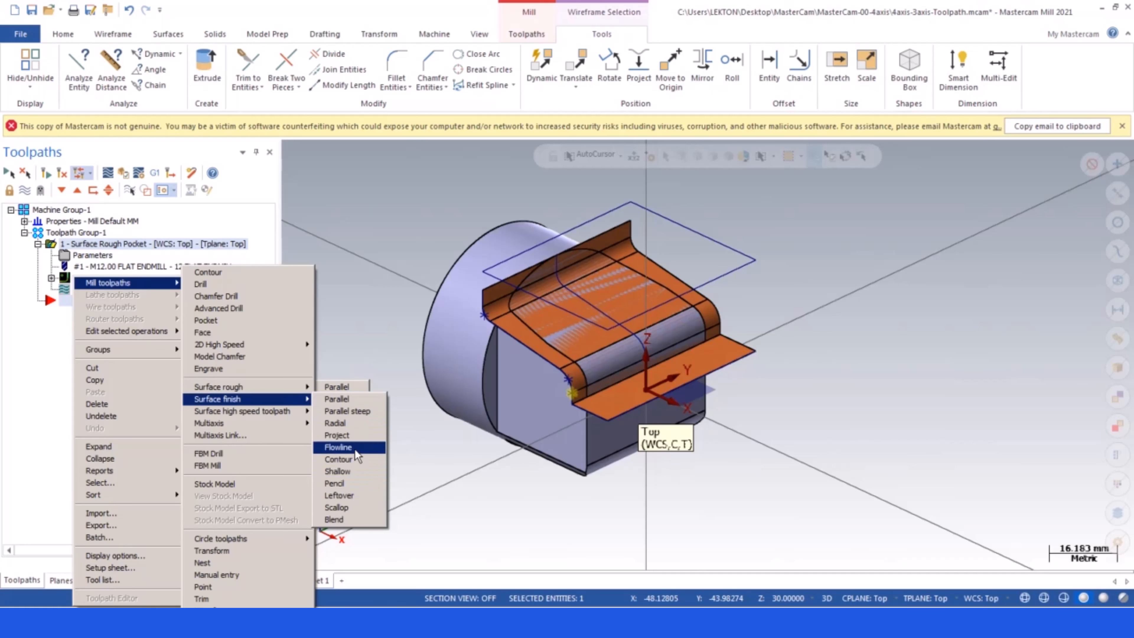
left_click(349, 459)
scroll(649, 247, "up", 2)
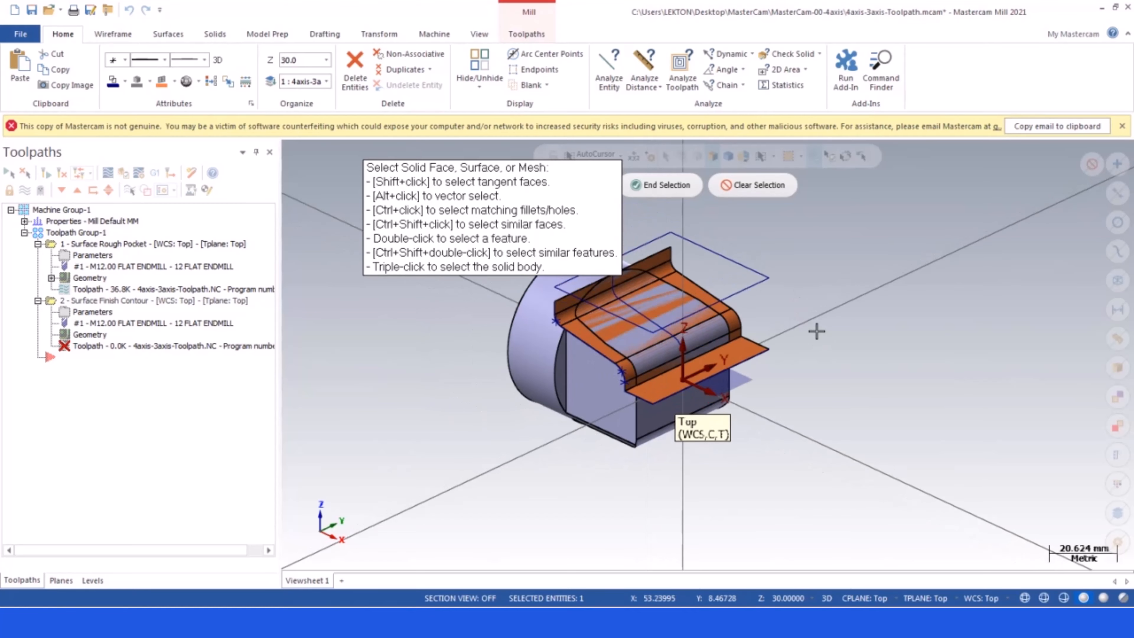
scroll(650, 247, "up", 1)
left_click(667, 268)
left_click(688, 286)
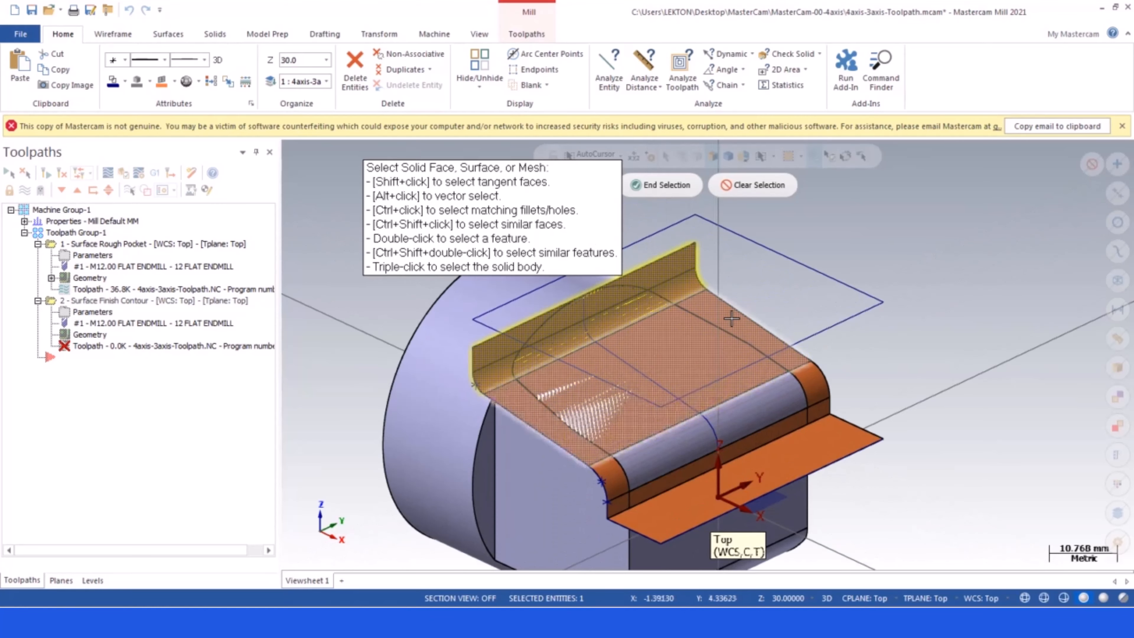
left_click(735, 318)
left_click(804, 374)
left_click(819, 406)
left_click(827, 424)
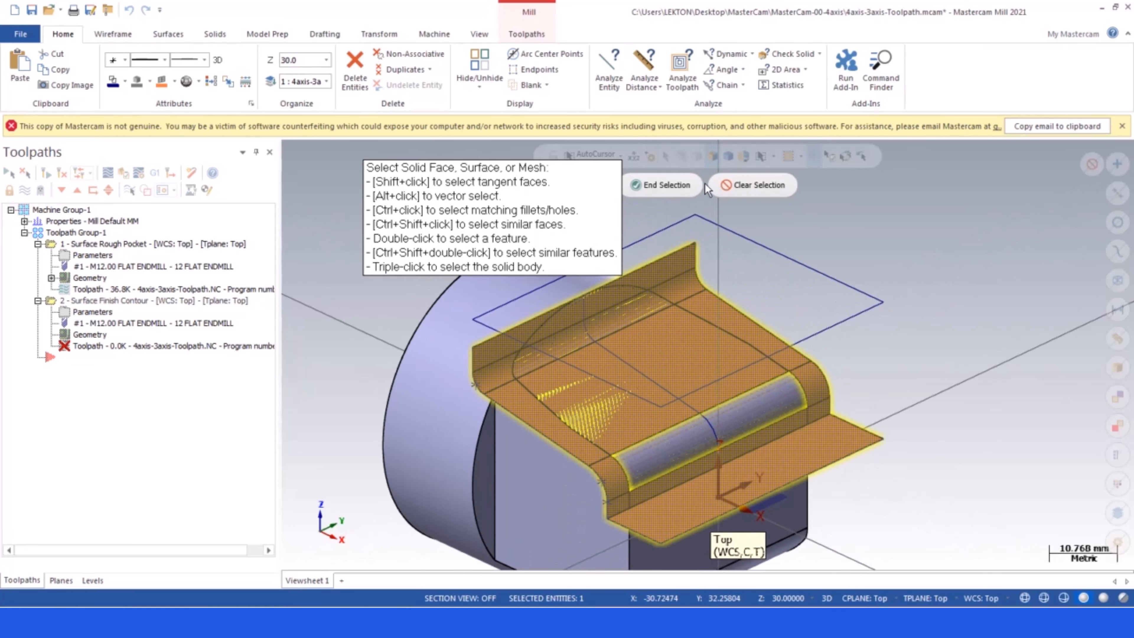
left_click(665, 185)
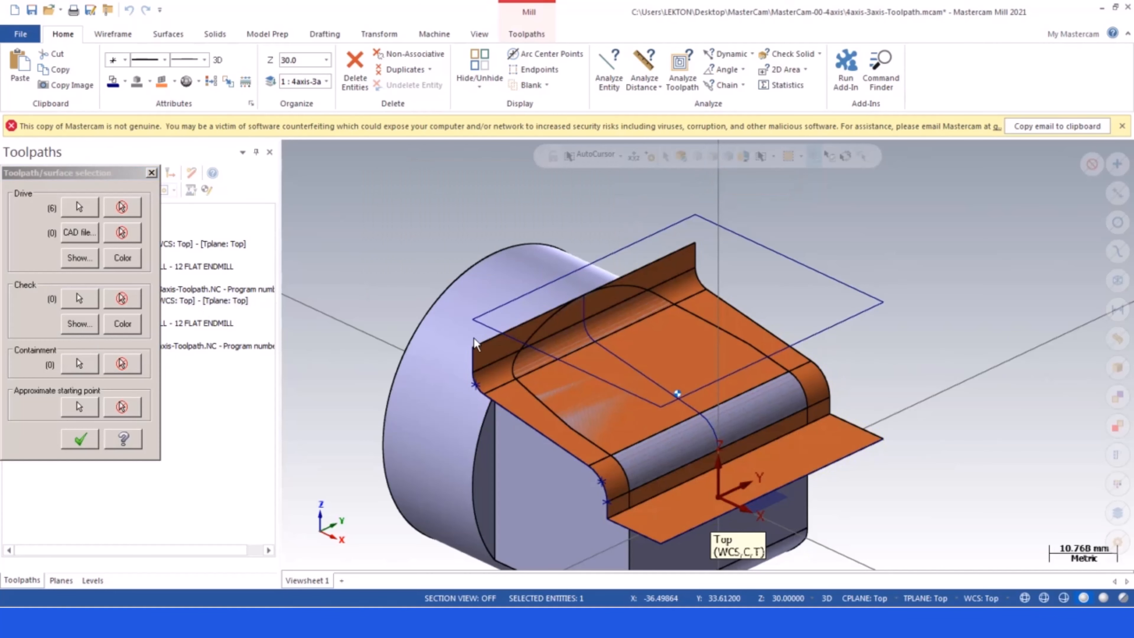
- Chain the blue rectangle above the part as the containment boundary and accept the surface selection
left_click(79, 367)
left_click(535, 289)
left_click(44, 559)
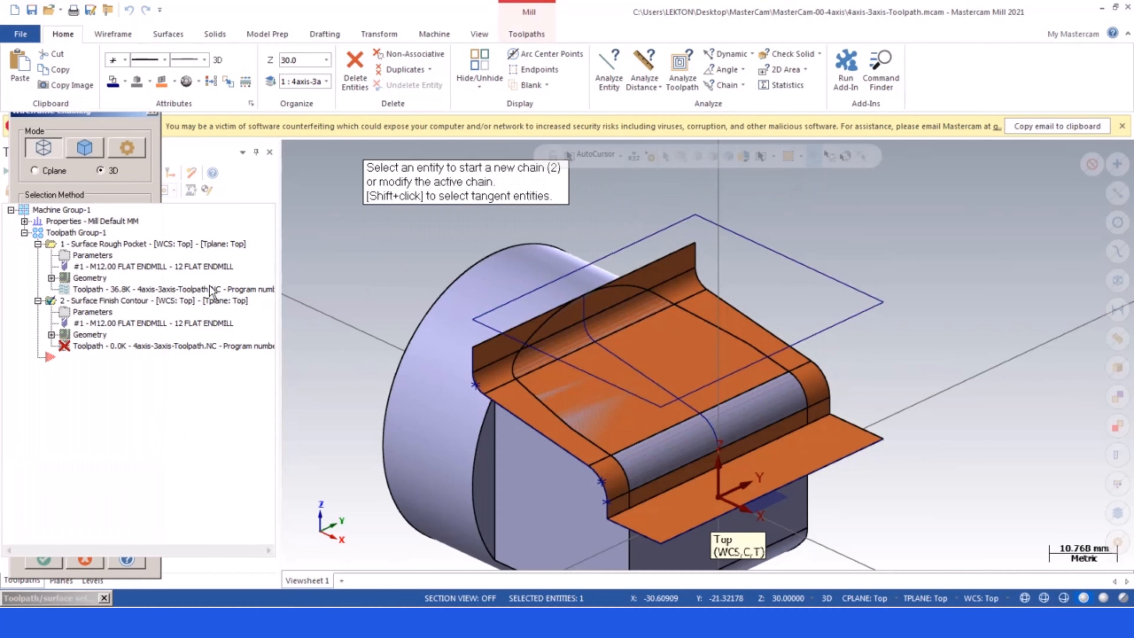
left_click(80, 444)
- Create a bull endmill with a 12 mm cutting diameter and a 3 mm corner radius for the finish contour
right_click(145, 295)
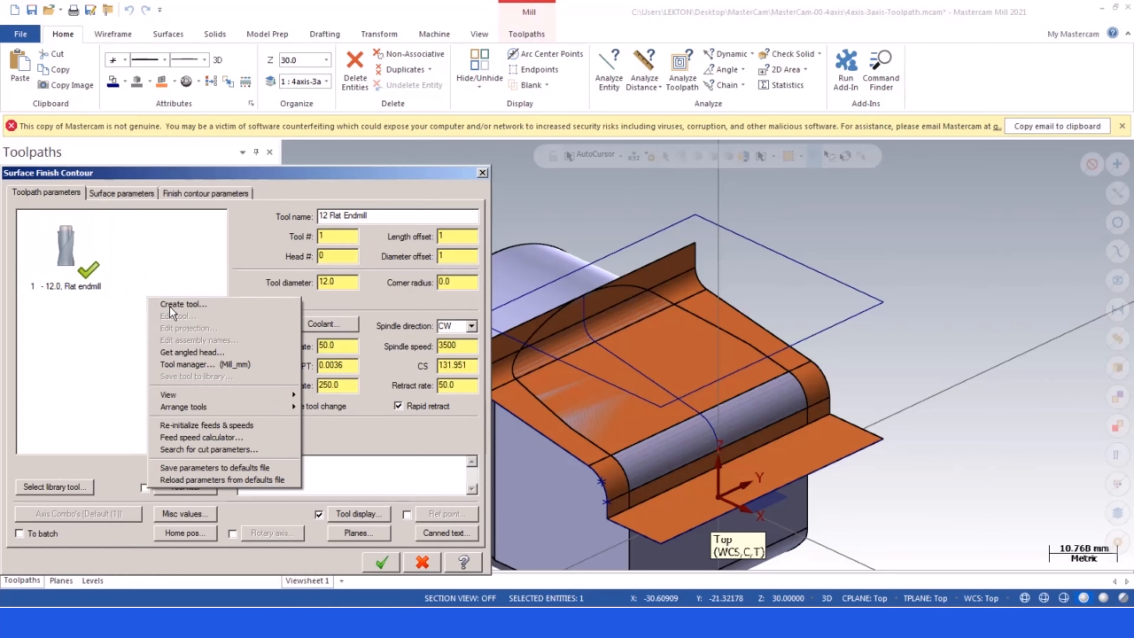
left_click(175, 306)
left_click(459, 243)
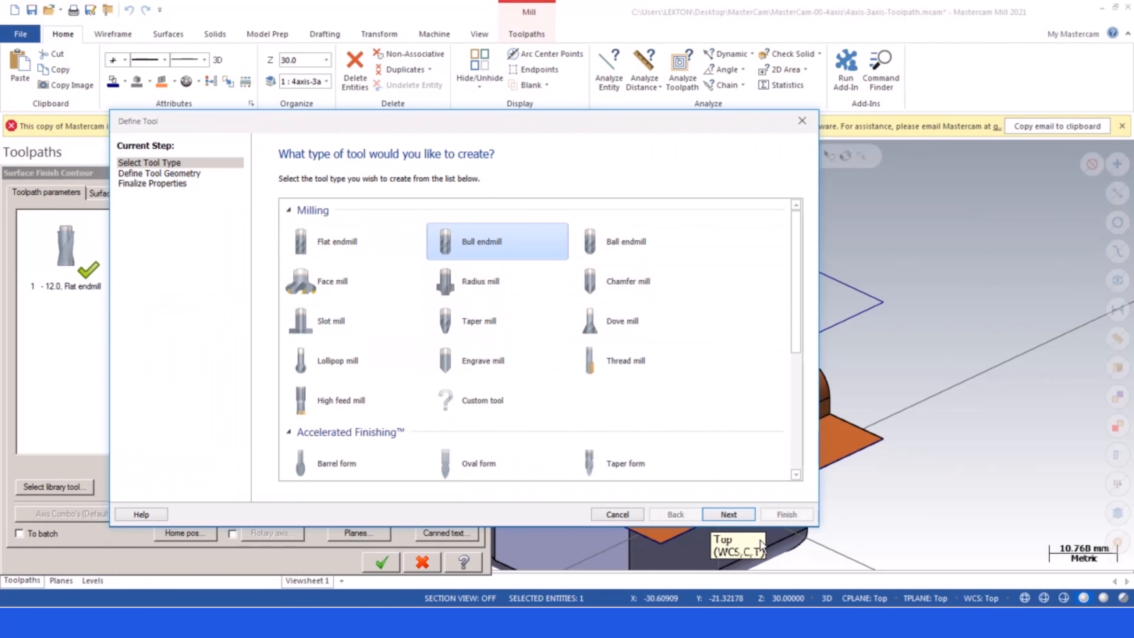
left_click(728, 515)
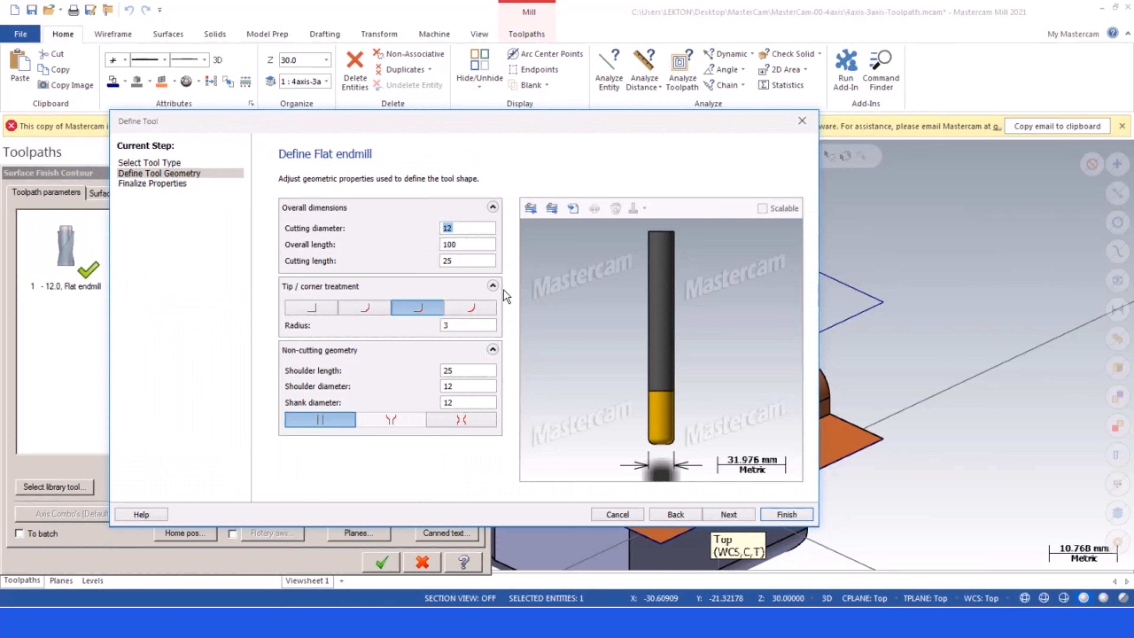
left_click(732, 515)
left_click(765, 516)
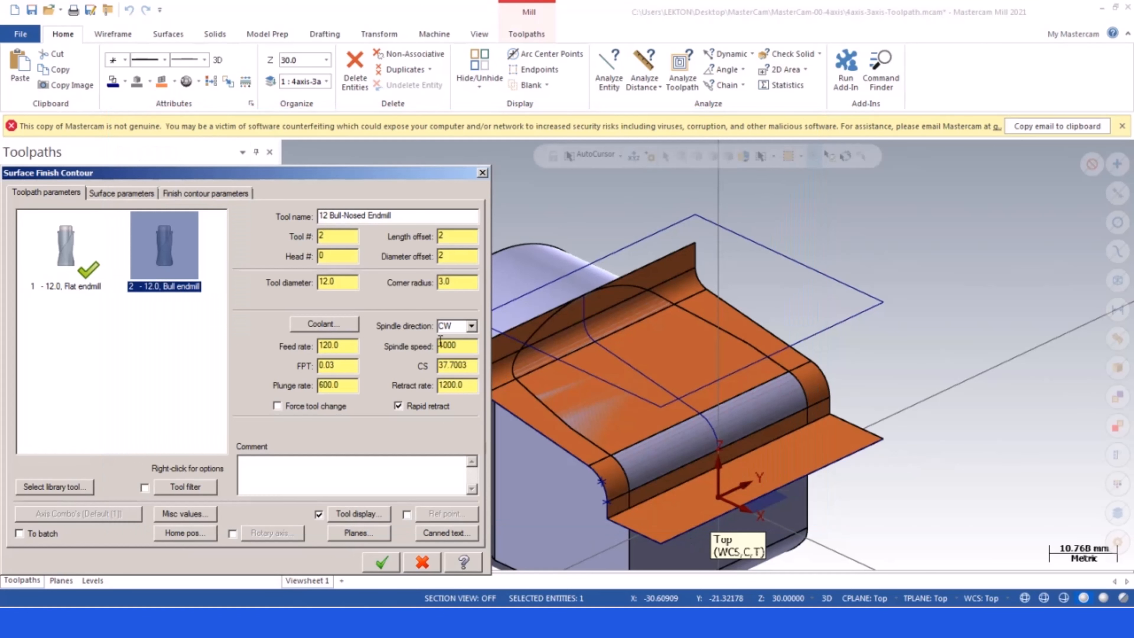
- Adjust the bull endmill's feed per tooth and set its cutting speed (CS) to 120.0
left_click(336, 364)
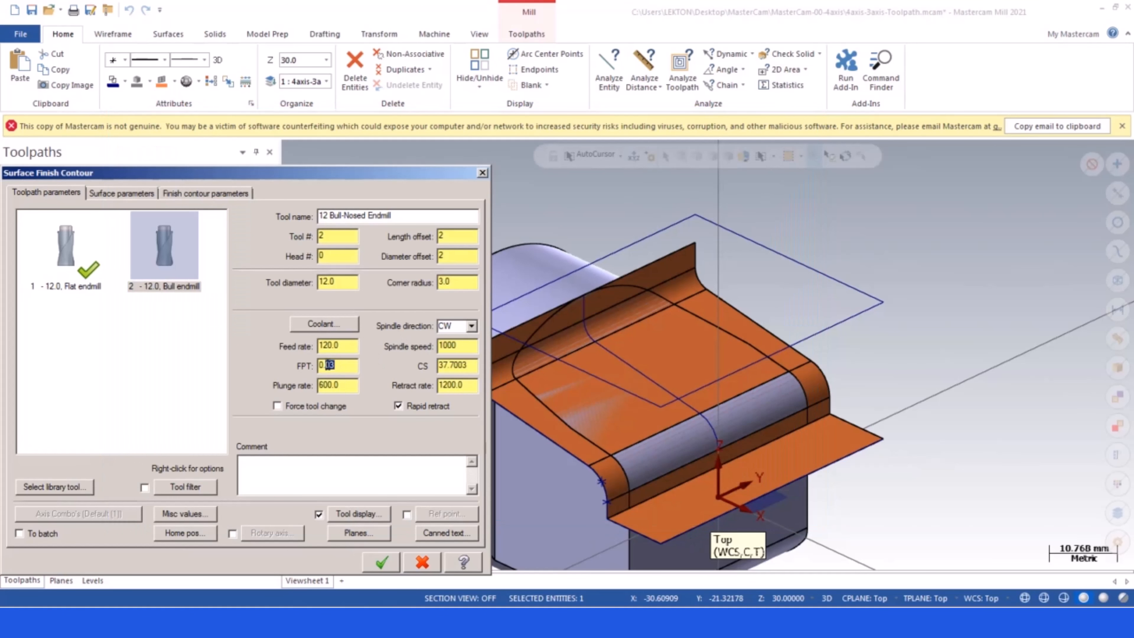
double_click(461, 366)
type("120.0")
left_click(468, 388)
- Set the finish contour's incremental feed plane to 1 and compensate tool containment to the center
left_click(122, 193)
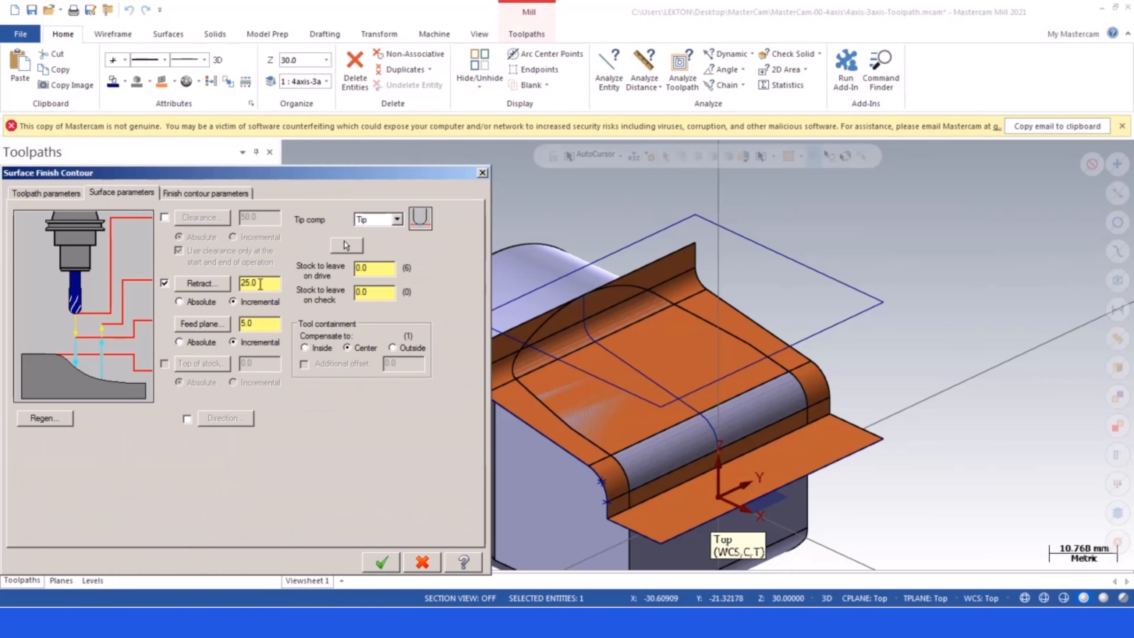
left_click_drag(260, 284, 215, 284)
left_click_drag(253, 328, 227, 330)
type("1")
left_click(374, 293)
left_click(347, 347)
- Configure the finish contour with optimized cut order, 0.0 incremental top-cut adjustment, conventional and zigzag directions and Follow surface transition, and generate it
left_click(161, 192)
left_click(22, 415)
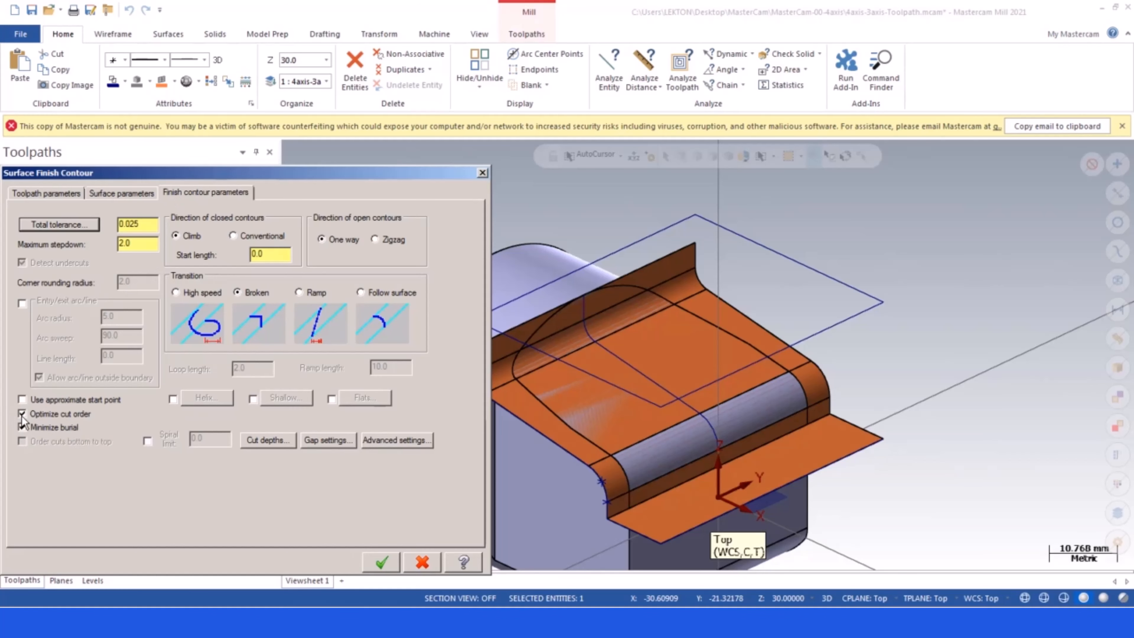
left_click(266, 440)
left_click_drag(326, 246, 285, 265)
type("0.0")
left_click(255, 420)
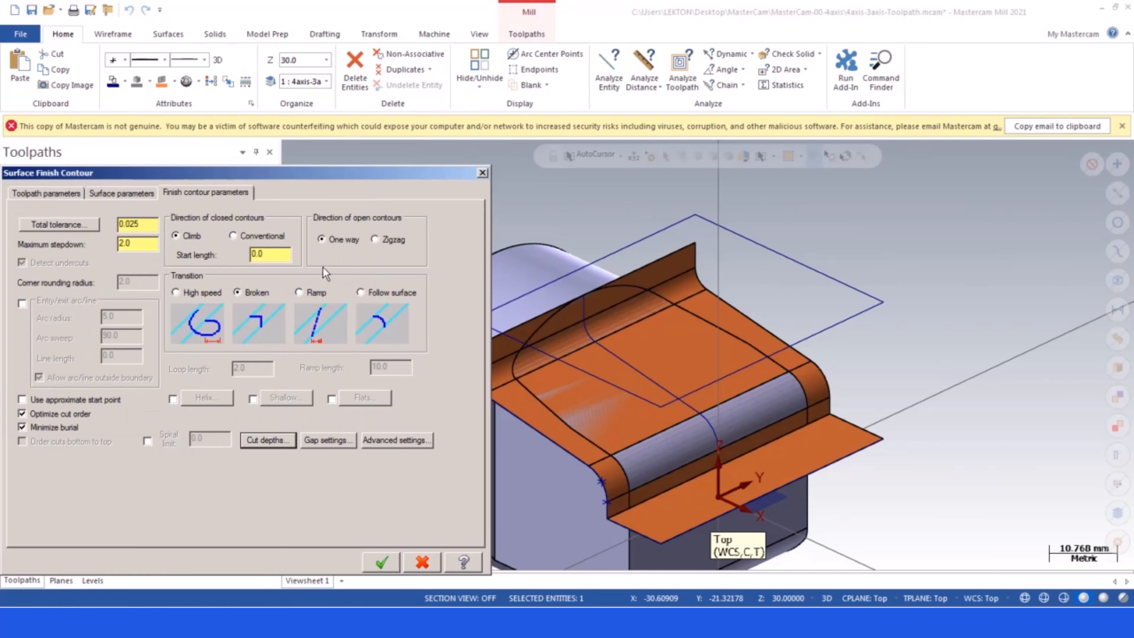
left_click(375, 239)
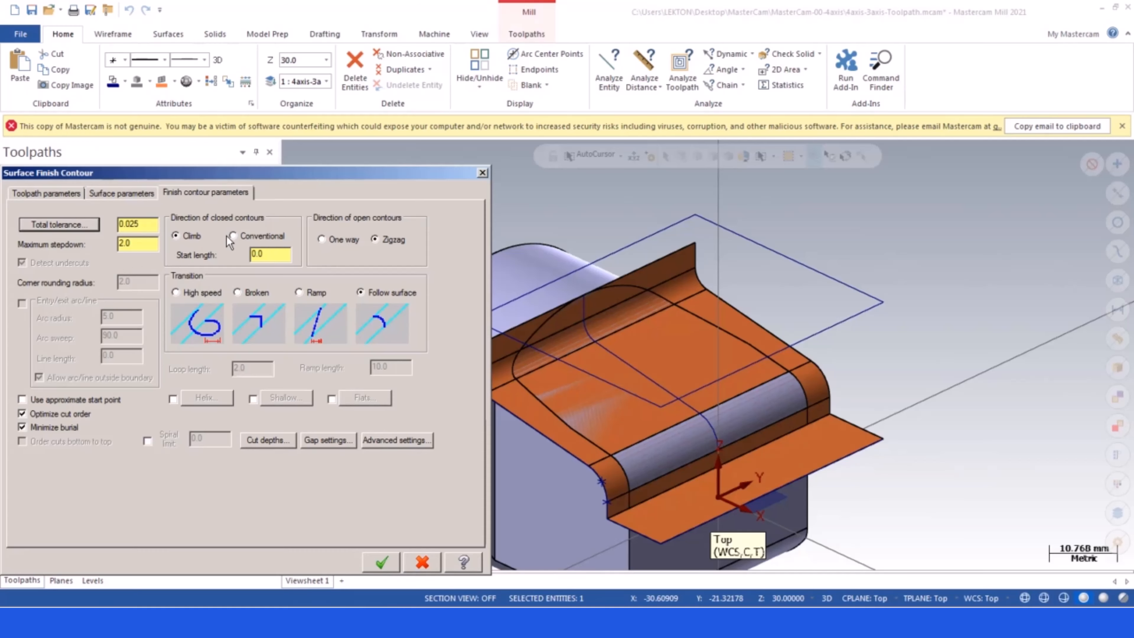
left_click(379, 556)
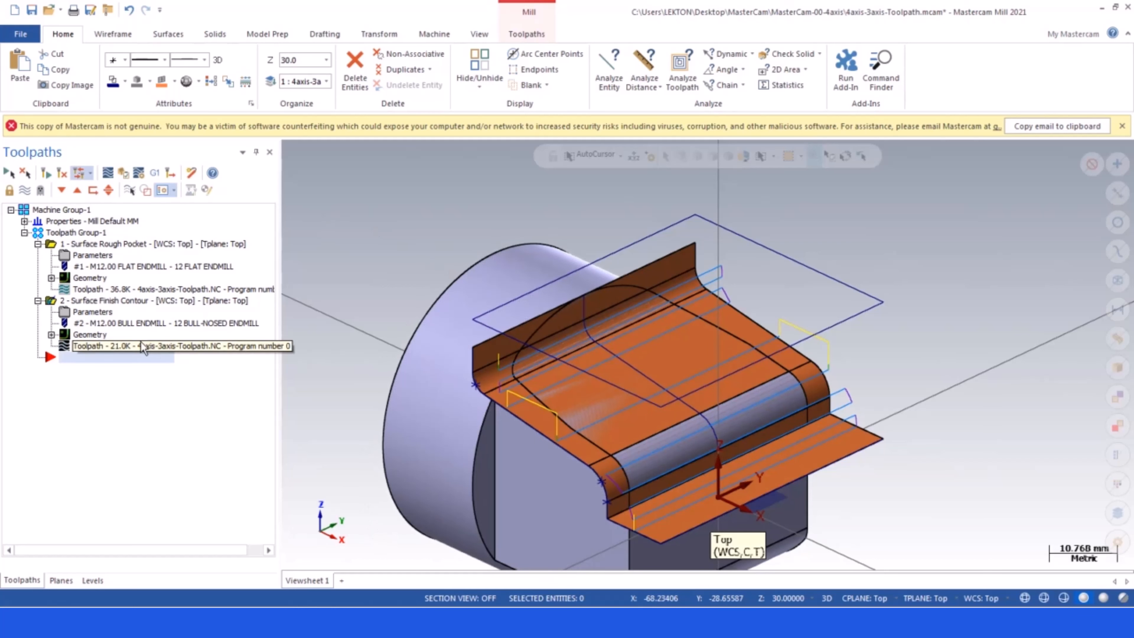
- Set the finish contour's maximum stepdown to 0.15 and regenerate the toolpath
left_click(62, 311)
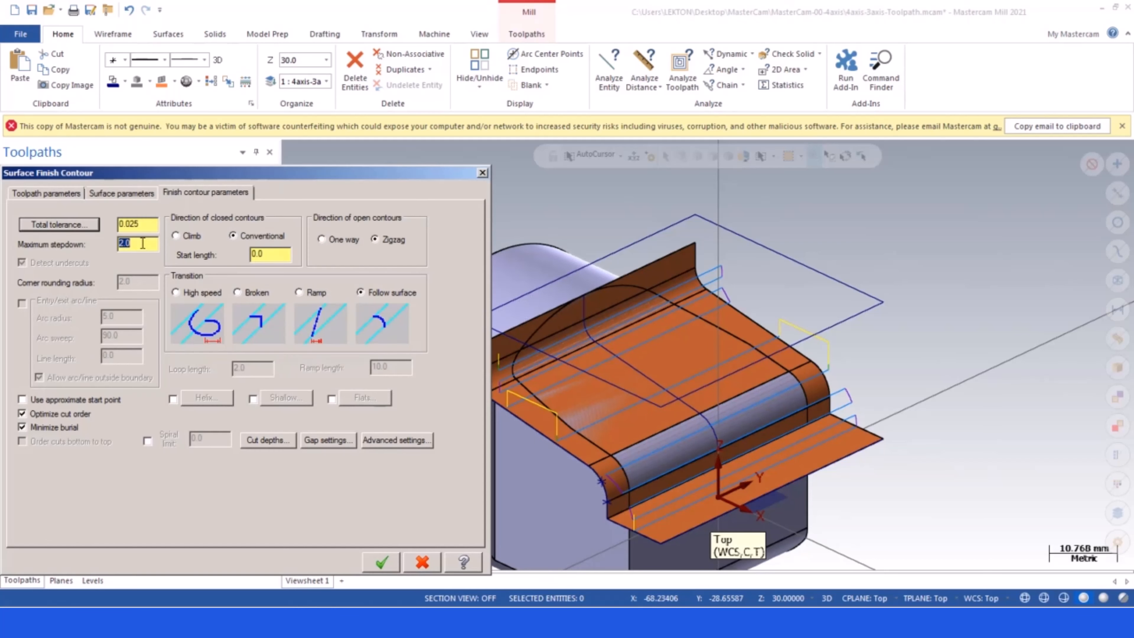
type("0.15")
left_click(379, 560)
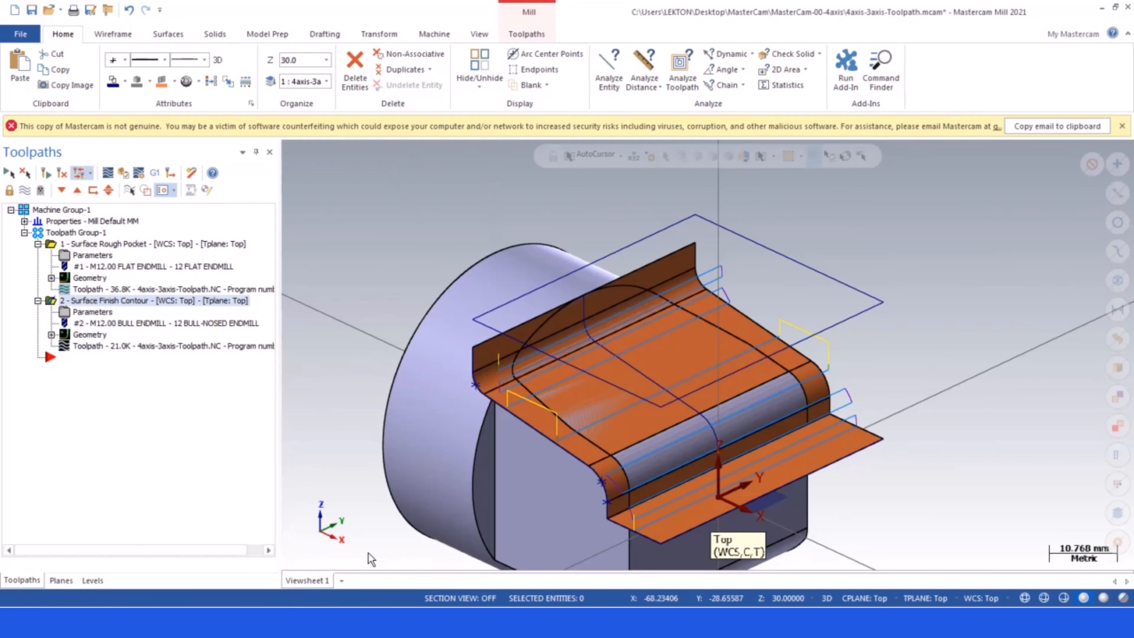
left_click(61, 173)
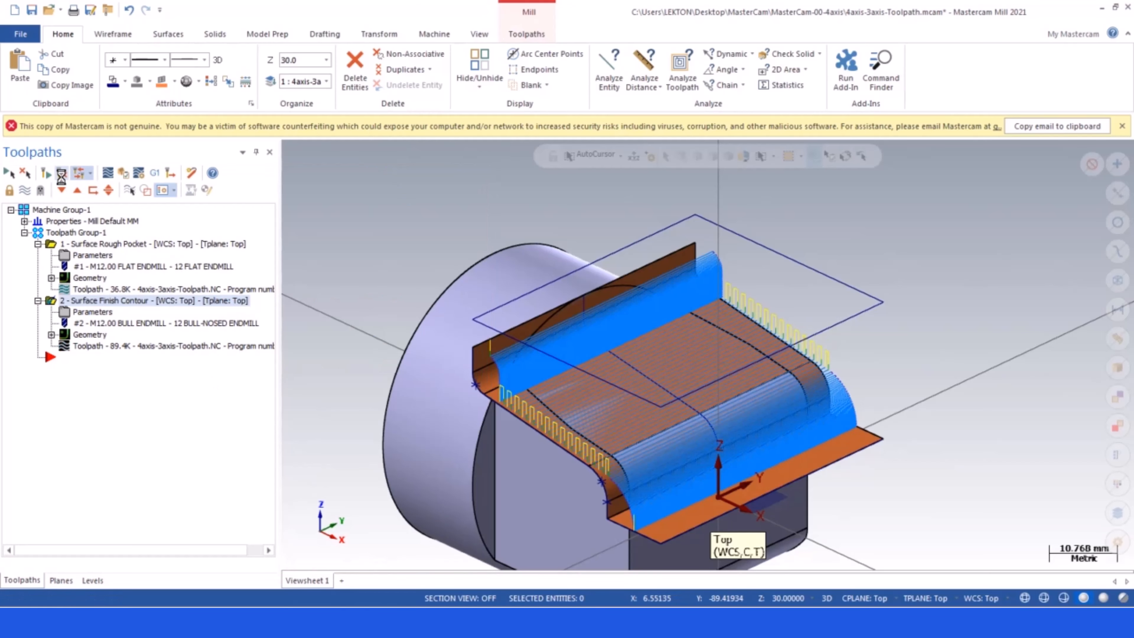
- Examine the finish contour's passes and the linking moves along the part's side edges, and review the operation's parameters
scroll(783, 308, "down", 2)
scroll(682, 398, "up", 3)
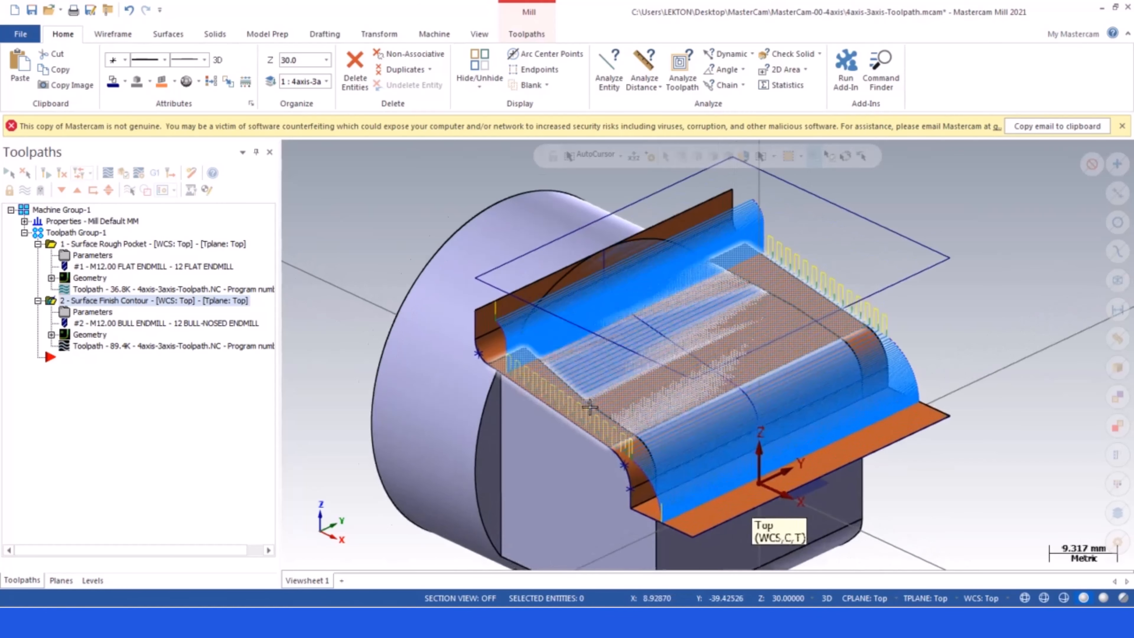
scroll(711, 304, "down", 1)
scroll(779, 222, "up", 4)
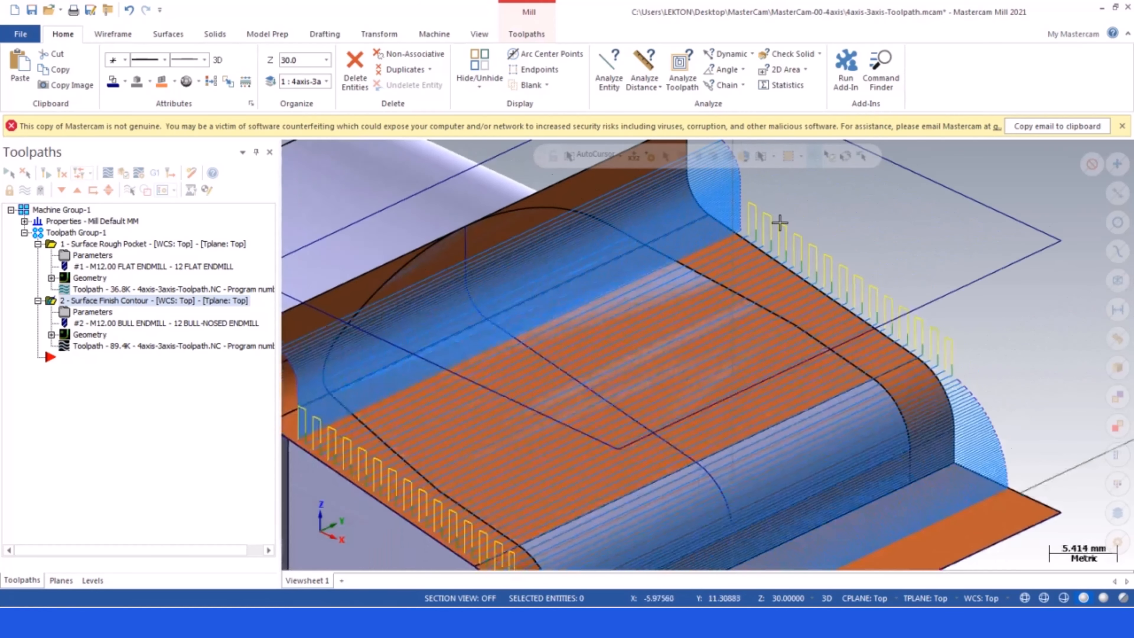
scroll(775, 219, "up", 3)
scroll(764, 208, "down", 3)
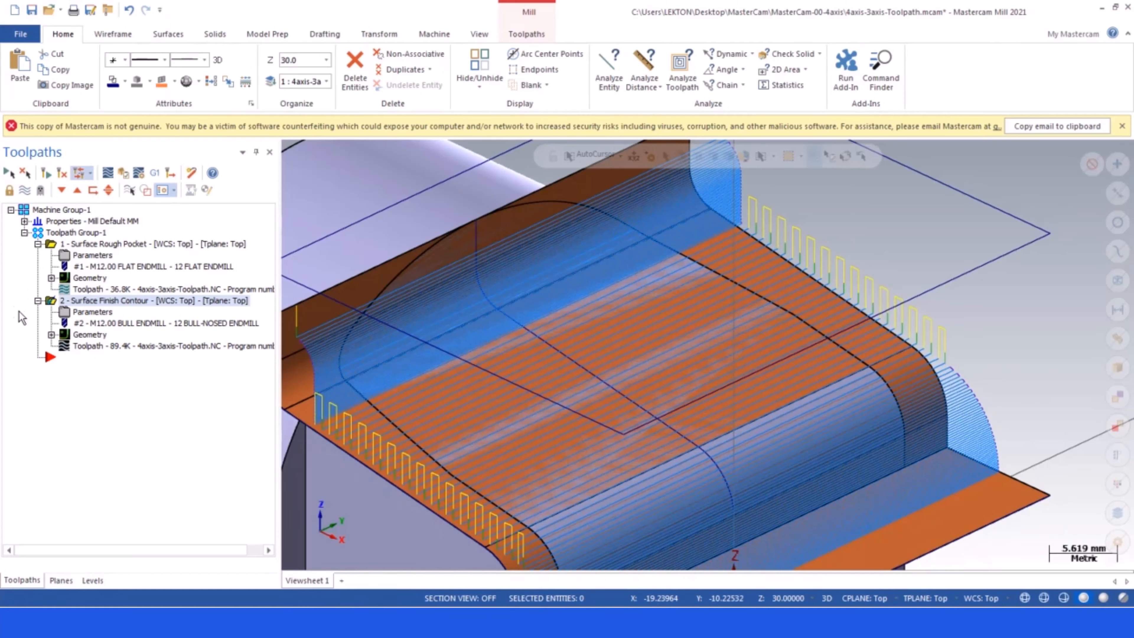
left_click(64, 313)
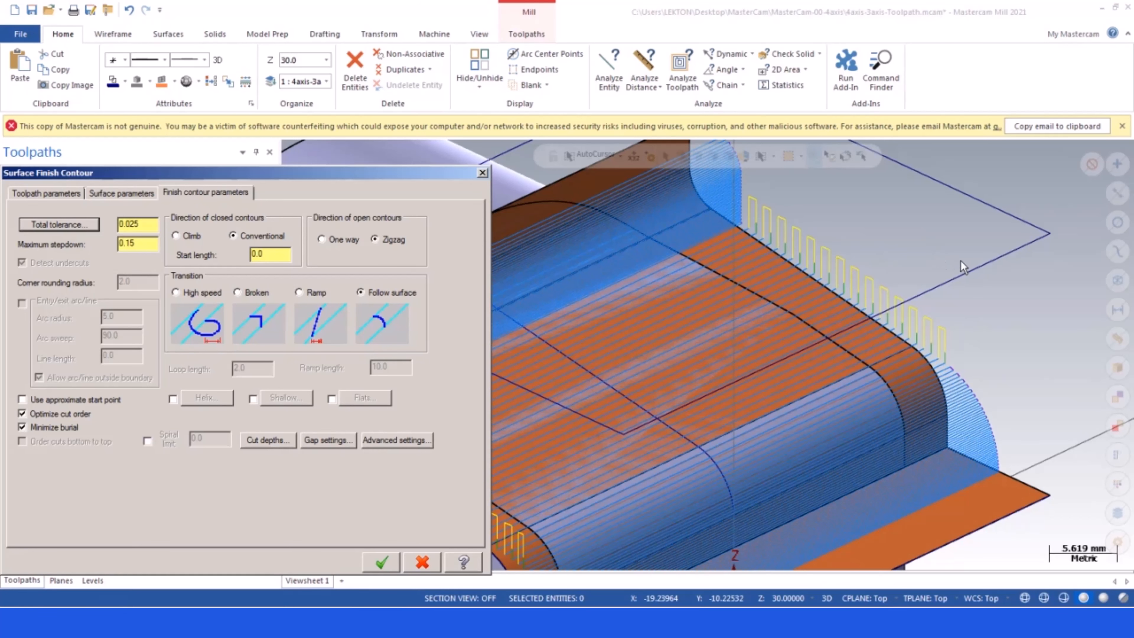
left_click(52, 195)
left_click(375, 563)
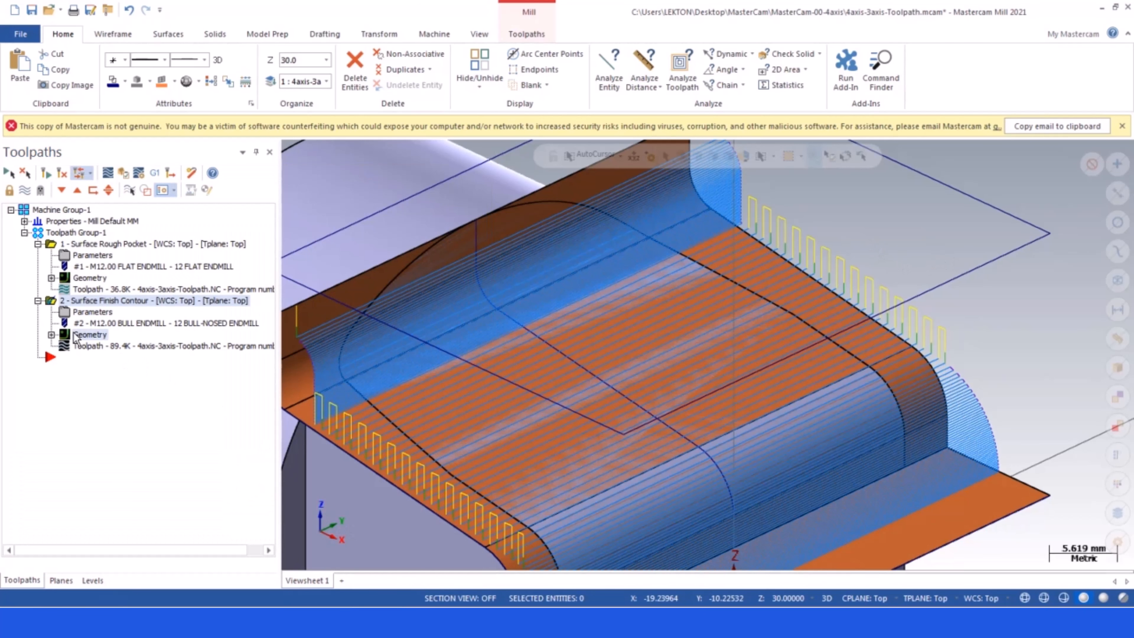
- Remove the containment boundary from the Surface Finish Contour geometry and regenerate the toolpath
left_click(74, 337)
left_click(120, 365)
left_click(73, 437)
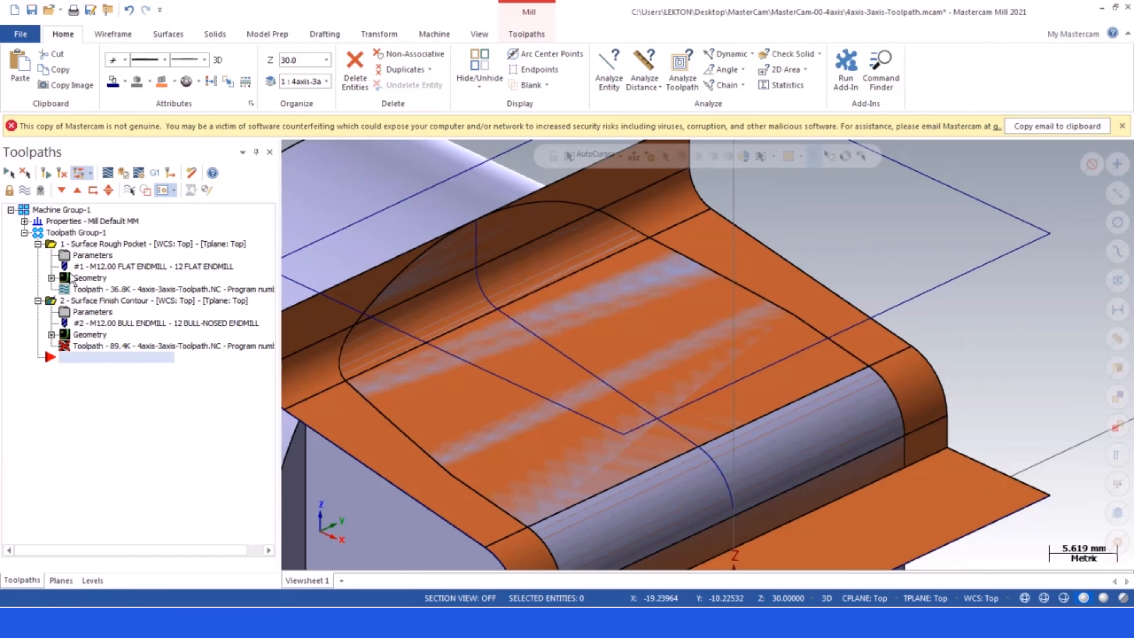
left_click(62, 173)
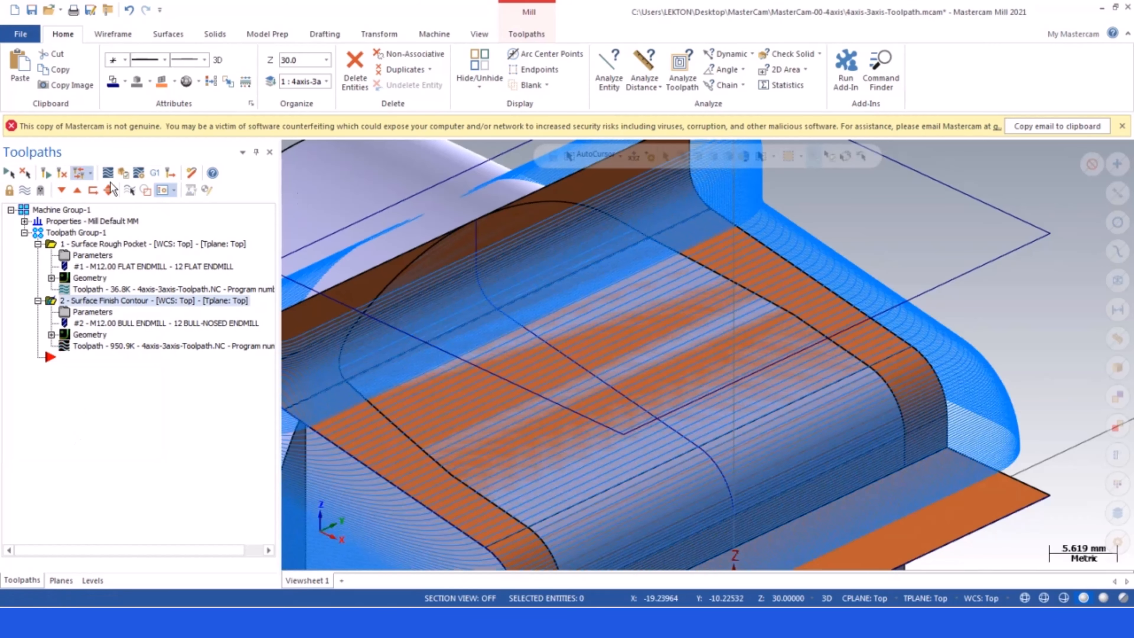
scroll(1013, 284, "down", 4)
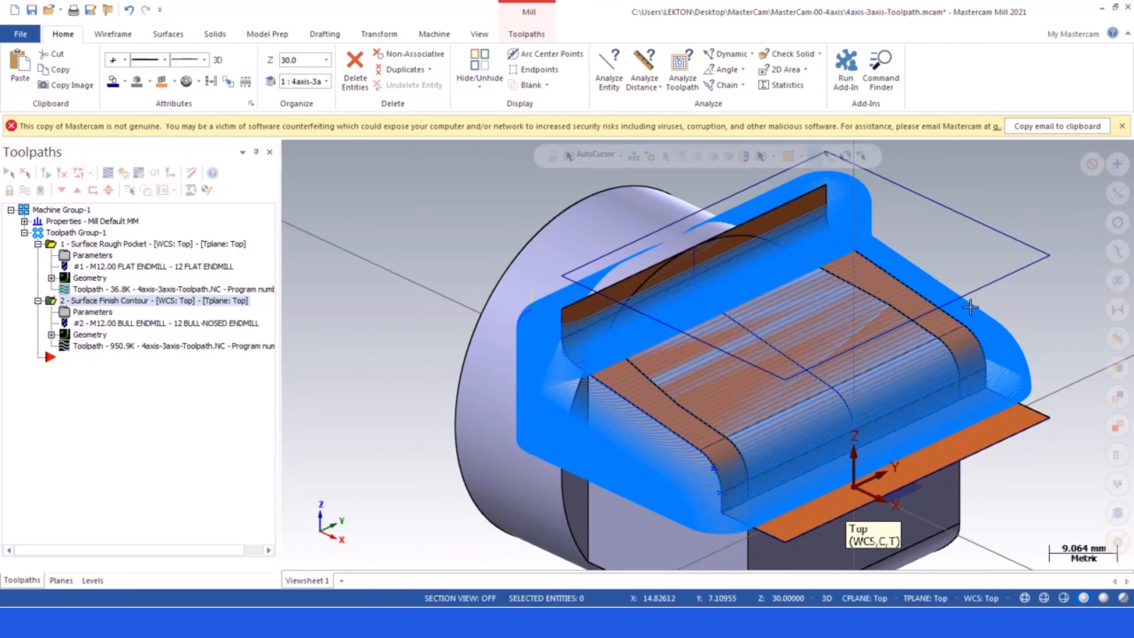
scroll(970, 308, "up", 1)
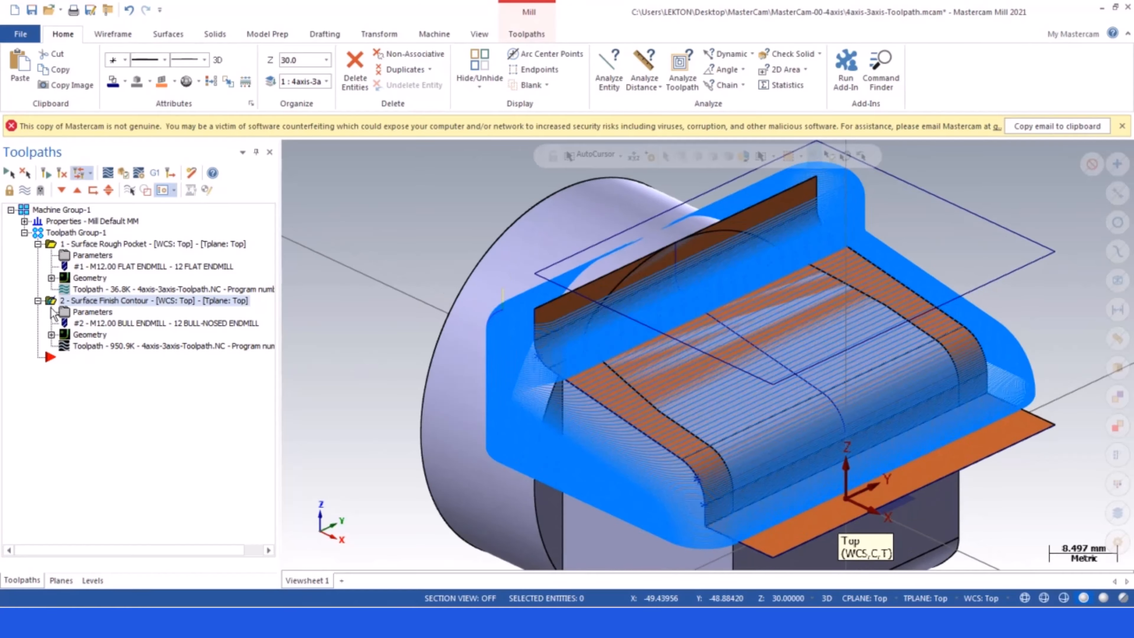
left_click(68, 312)
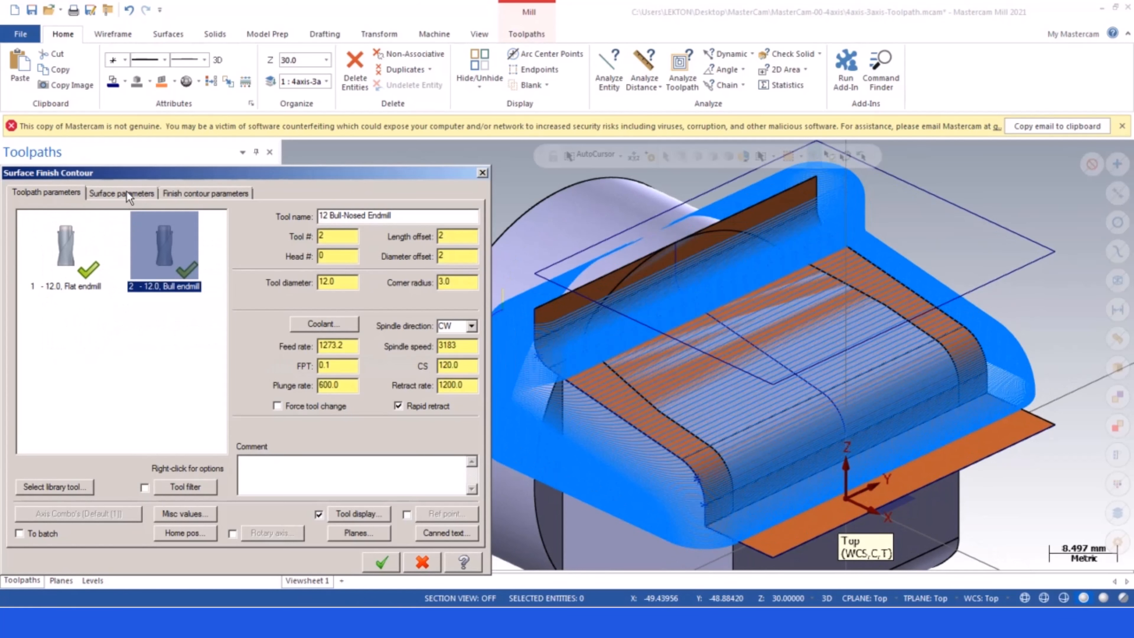
left_click(128, 194)
left_click(206, 193)
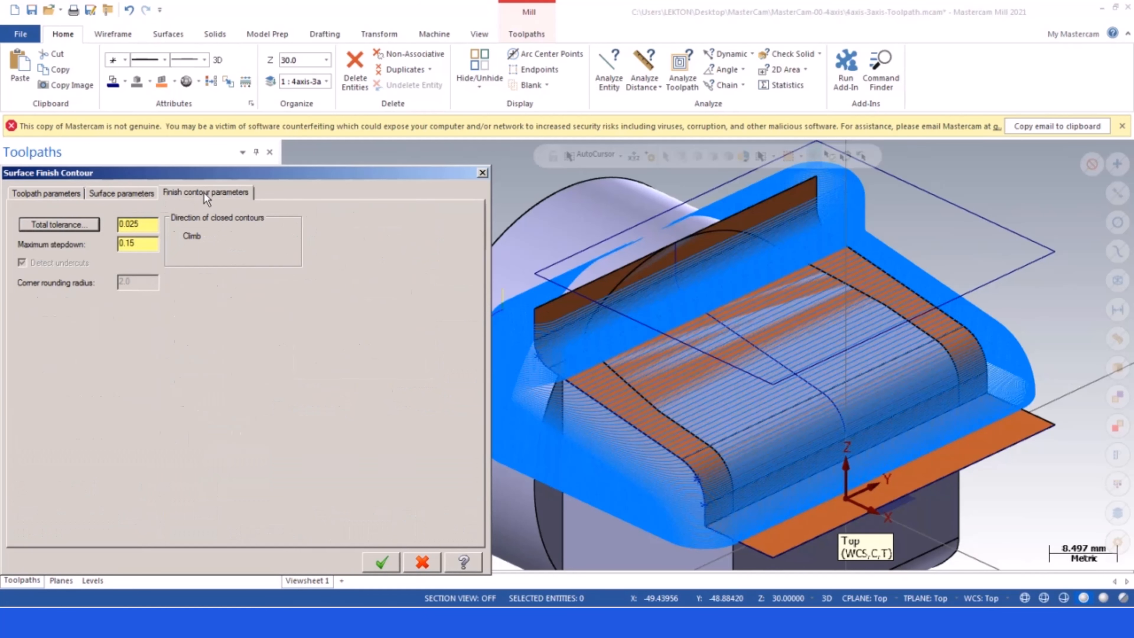
left_click(423, 563)
- Add the rectangle above the part as the Surface Finish Contour's containment boundary and regenerate the toolpath
left_click(87, 334)
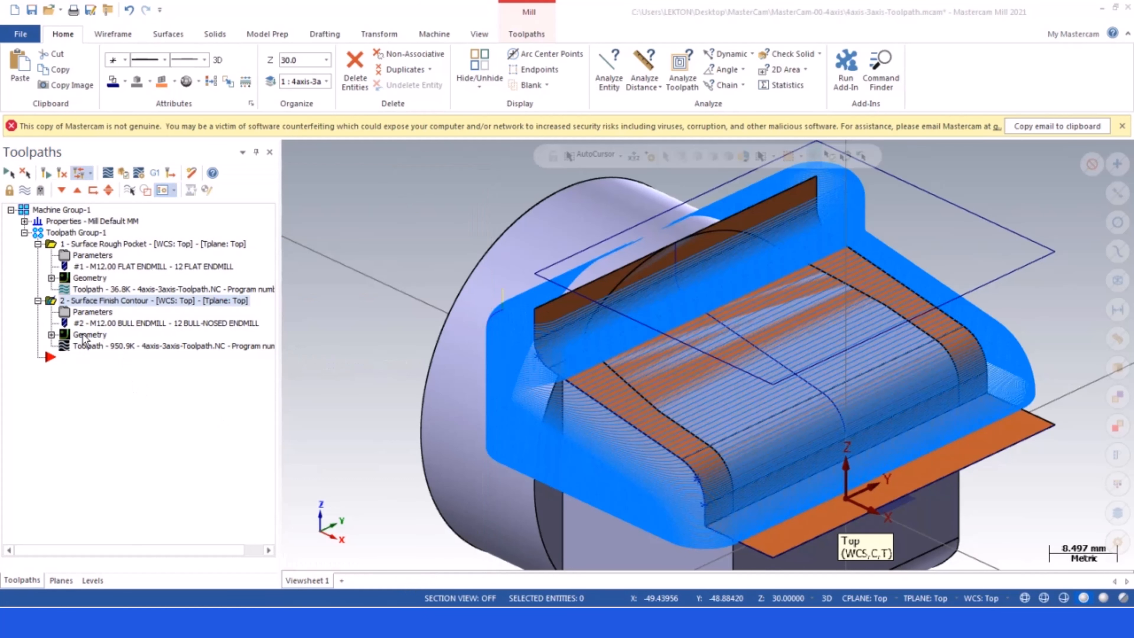
left_click(79, 363)
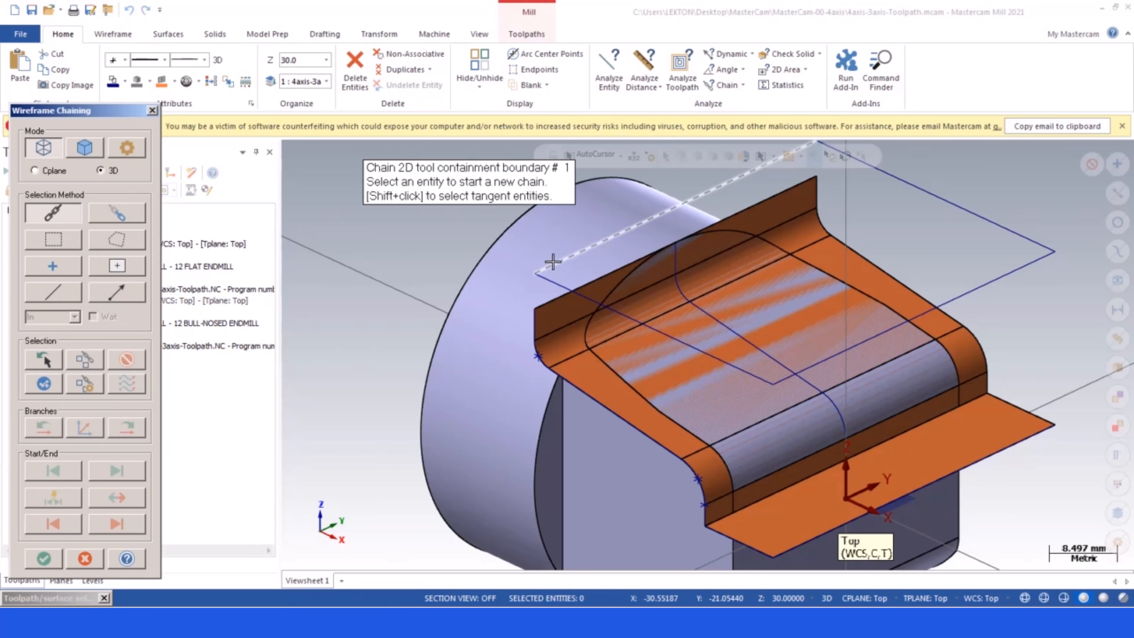
left_click(548, 267)
left_click(44, 559)
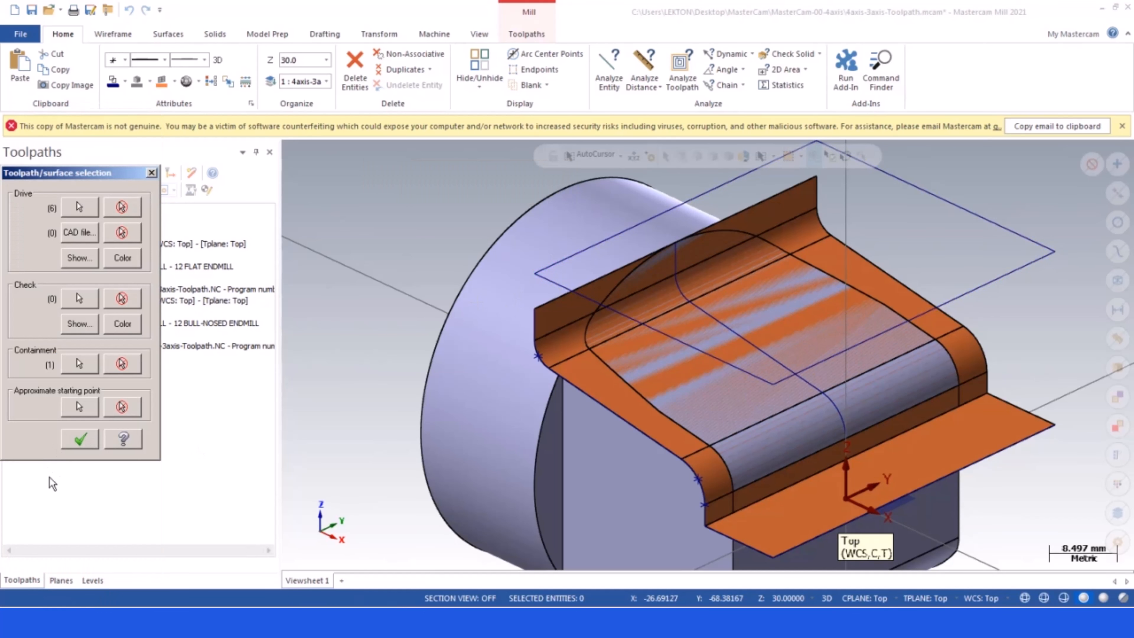
left_click(76, 447)
left_click(62, 175)
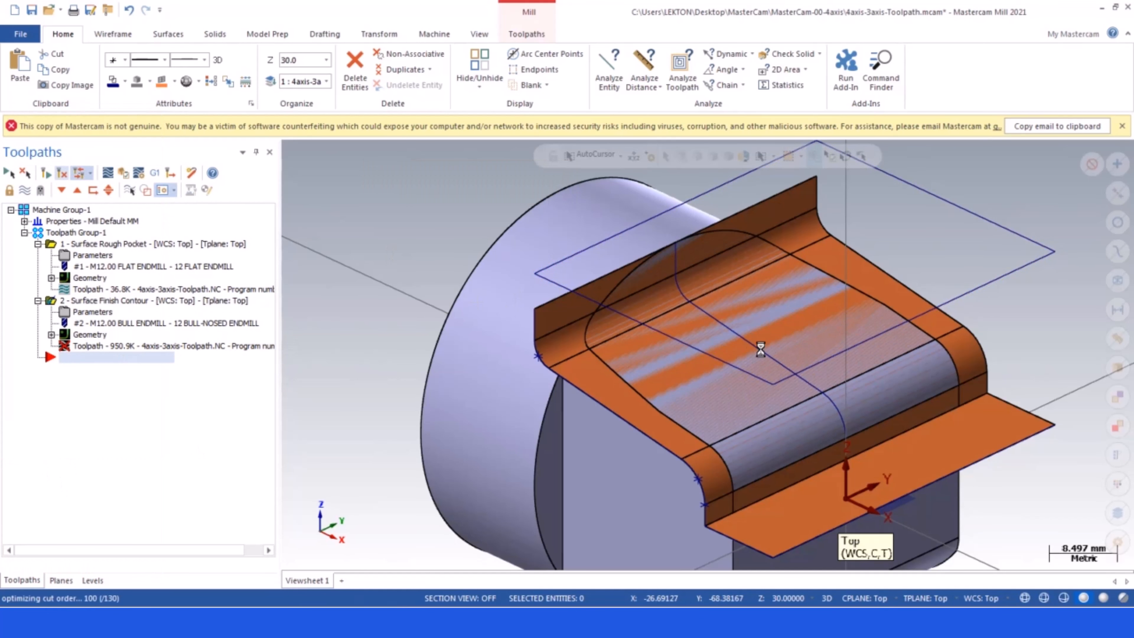
- Examine the contained finish contour's linking moves along the side edges and review its retract and feed plane settings
scroll(935, 277, "up", 3)
scroll(935, 277, "down", 5)
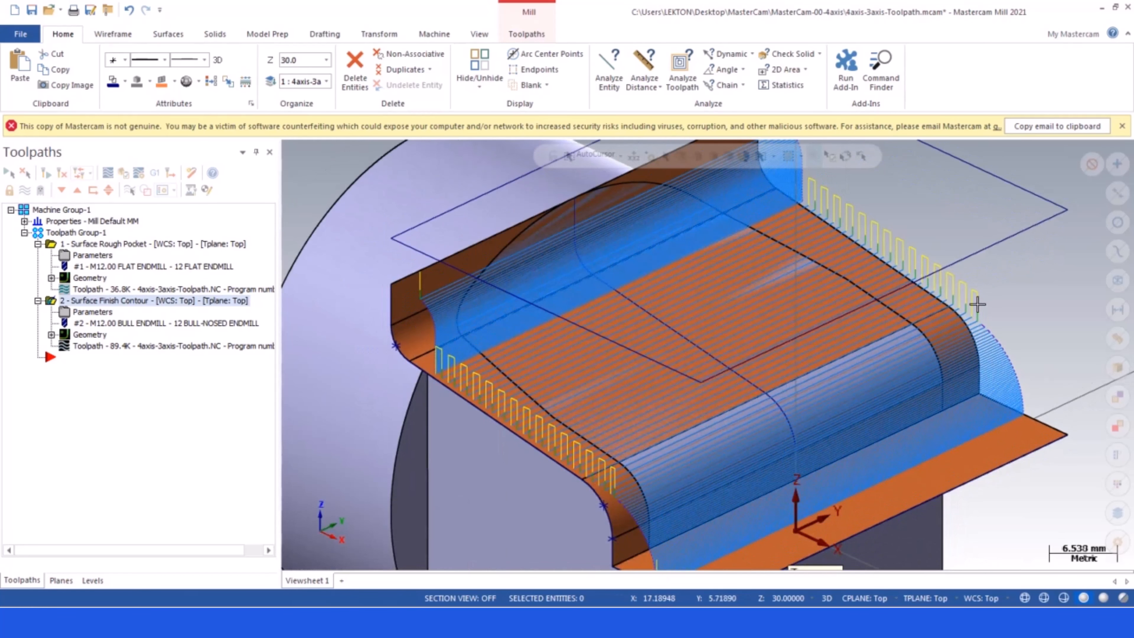
scroll(972, 310, "up", 5)
middle_click_drag(973, 310, 969, 309)
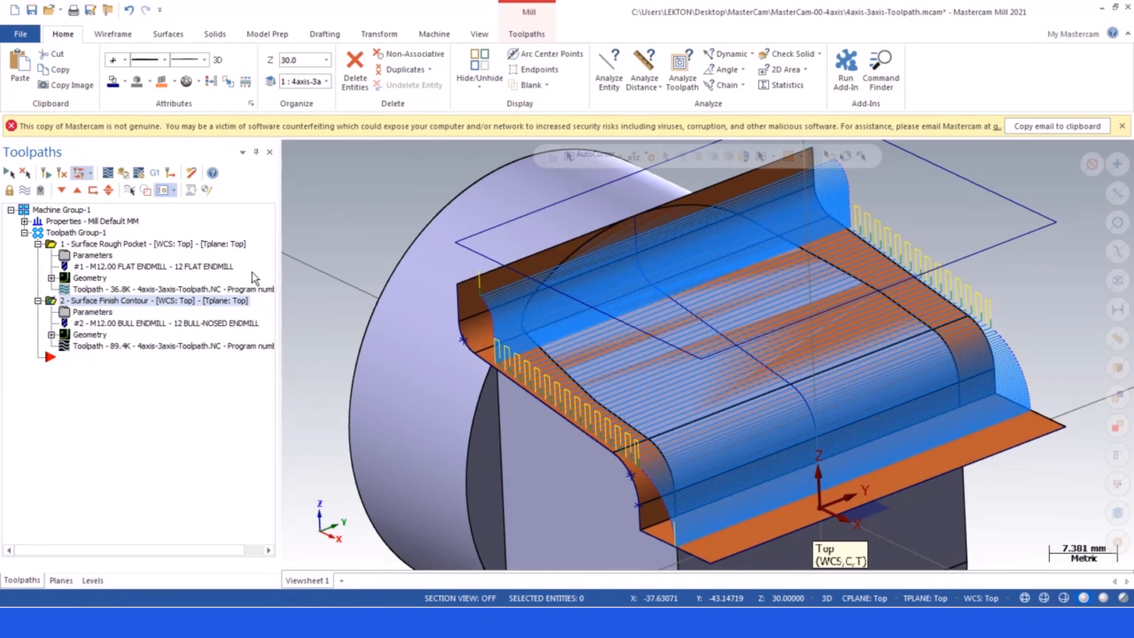
left_click(62, 312)
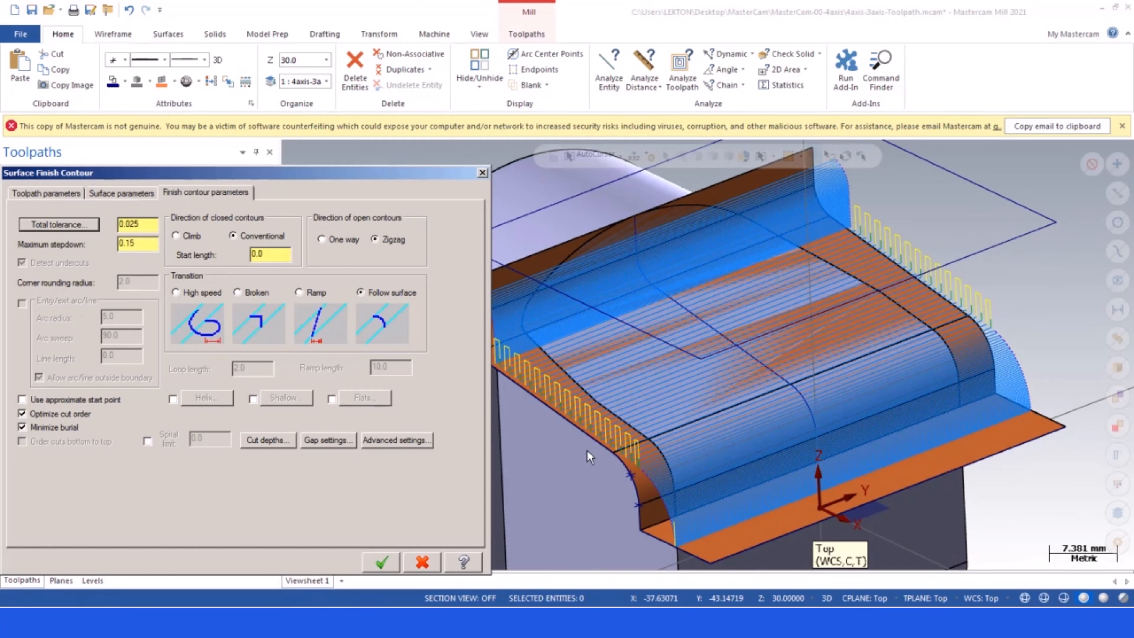
left_click(133, 194)
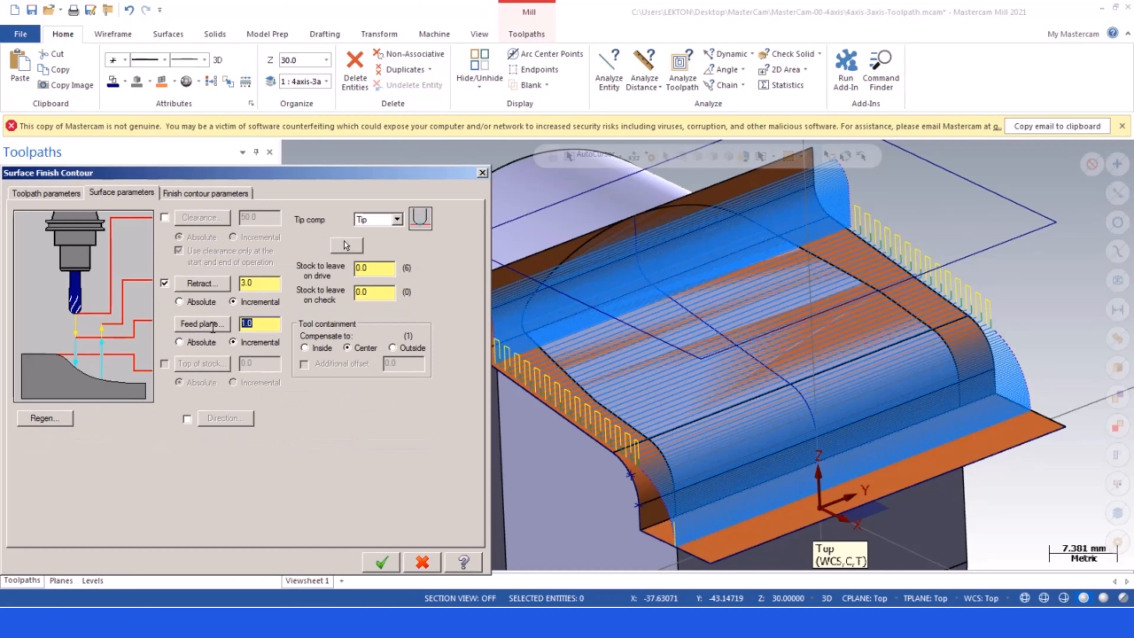
left_click(239, 284)
left_click(244, 326)
left_click(389, 562)
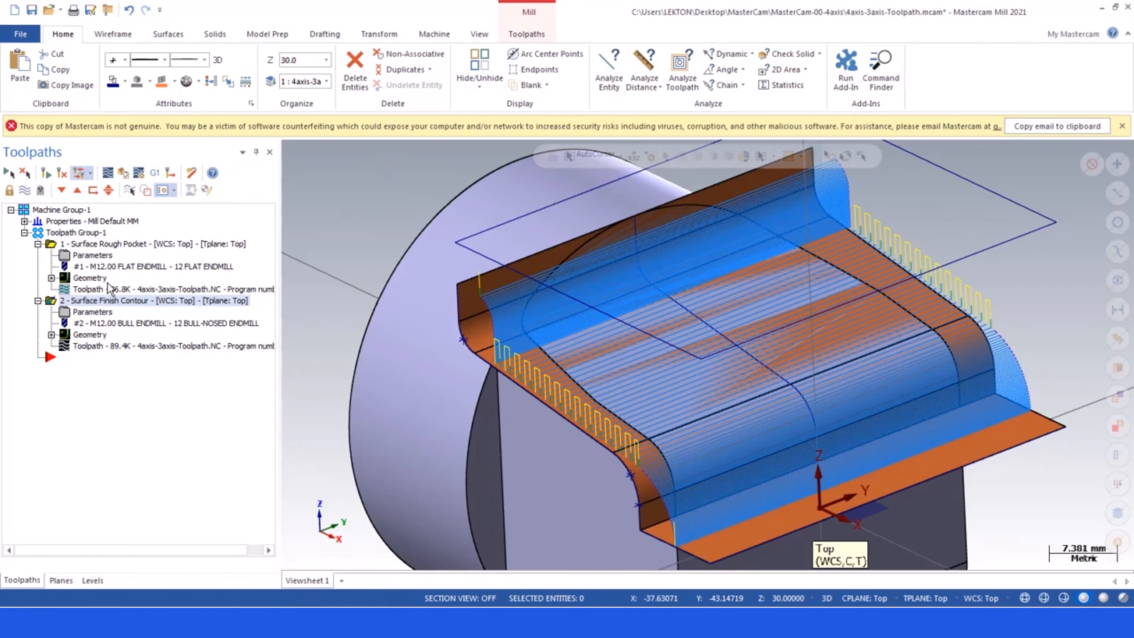
- Hide the toolpath display of both operations and save the file
left_click(10, 173)
left_click(25, 191)
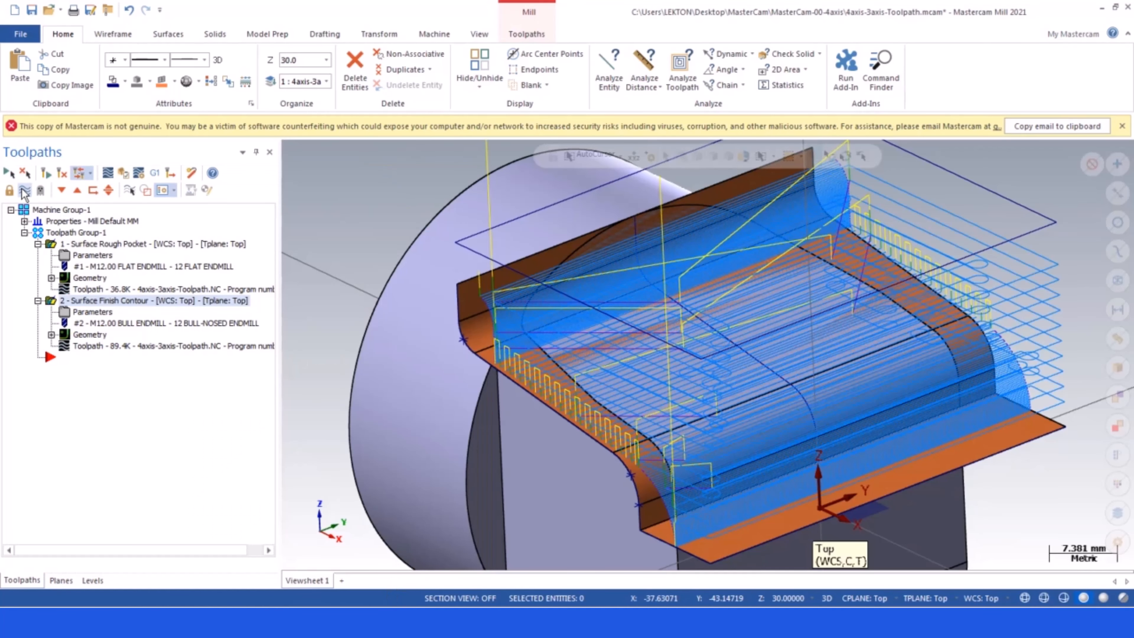
left_click(24, 191)
scroll(519, 217, "down", 5)
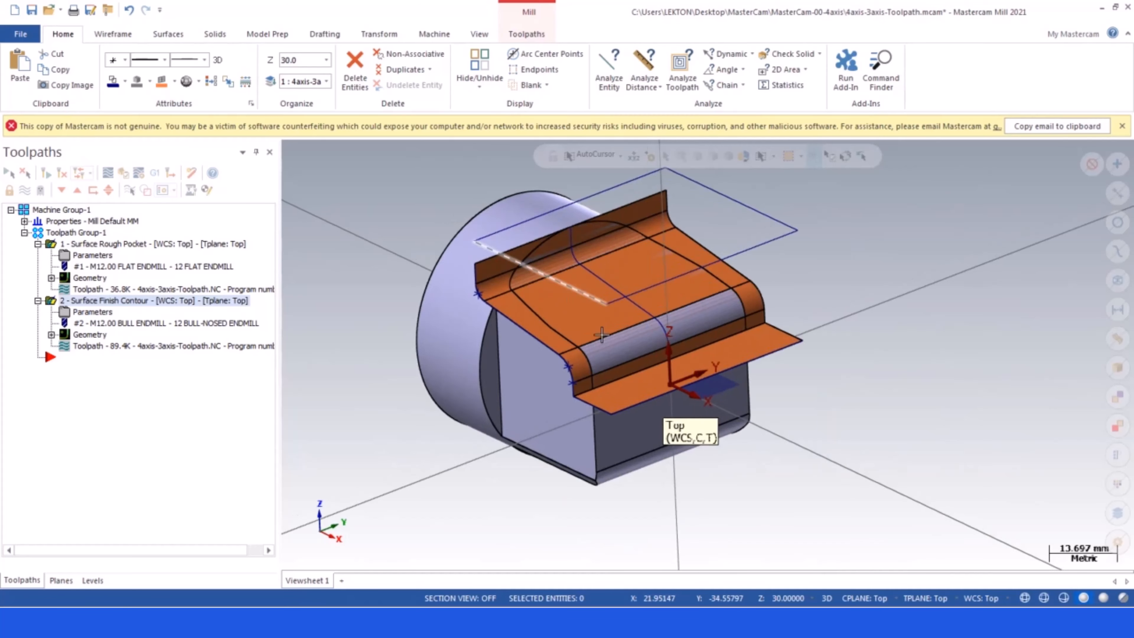
scroll(516, 274, "up", 1)
middle_click_drag(500, 305, 504, 329)
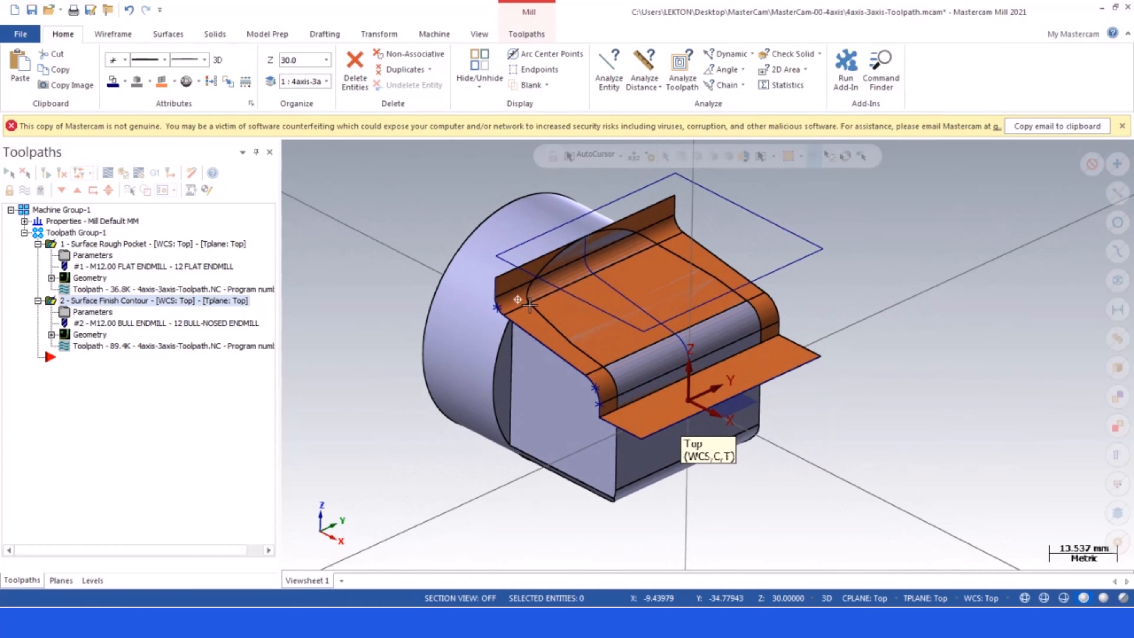
left_click(31, 9)
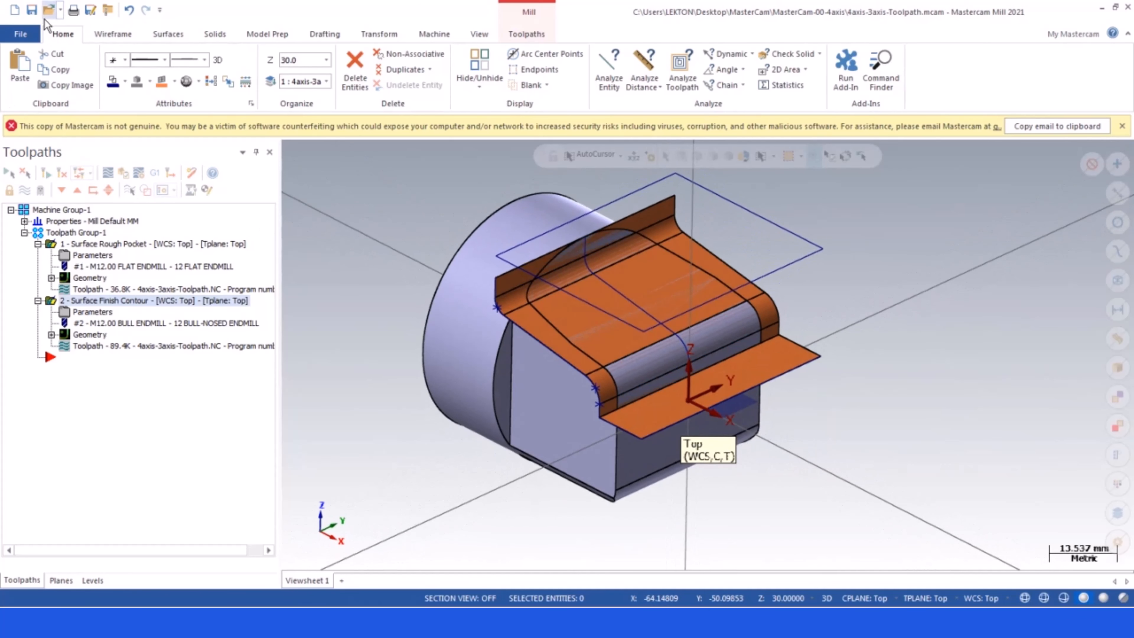
- Create a curve on the straight edge where the part's opposite flat face meets the cylindrical shoulder
scroll(707, 320, "down", 3)
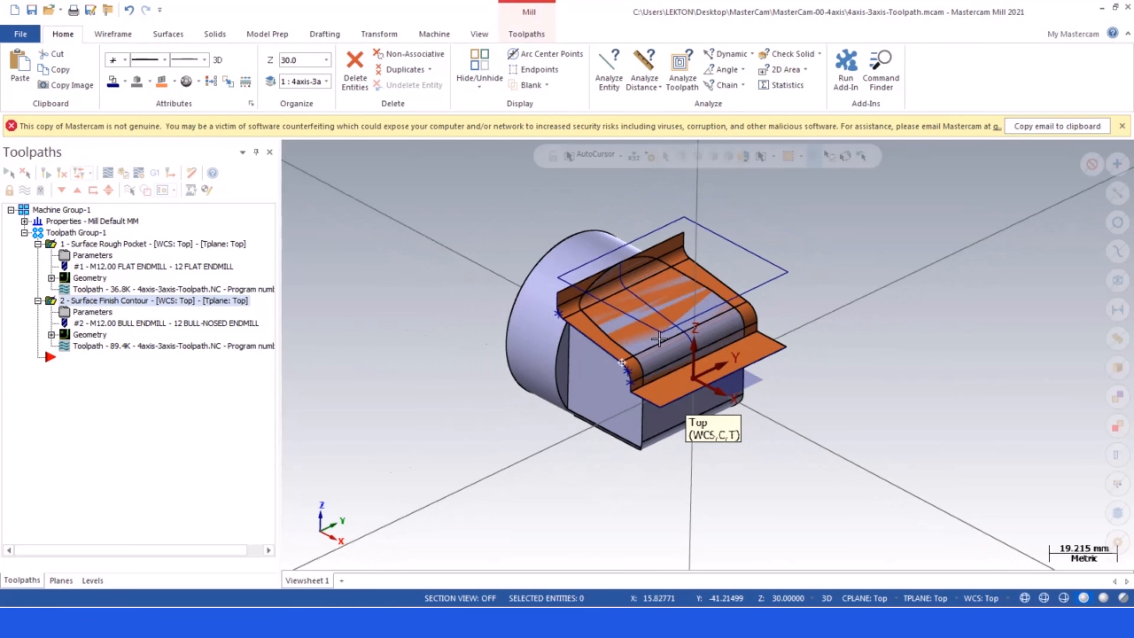
mouse_move(621, 363)
middle_mouse_down()
mouse_move(677, 253)
mouse_move(656, 263)
mouse_move(687, 268)
mouse_move(603, 260)
mouse_move(524, 324)
mouse_move(518, 283)
mouse_move(532, 334)
middle_mouse_up()
scroll(579, 413, "up", 3)
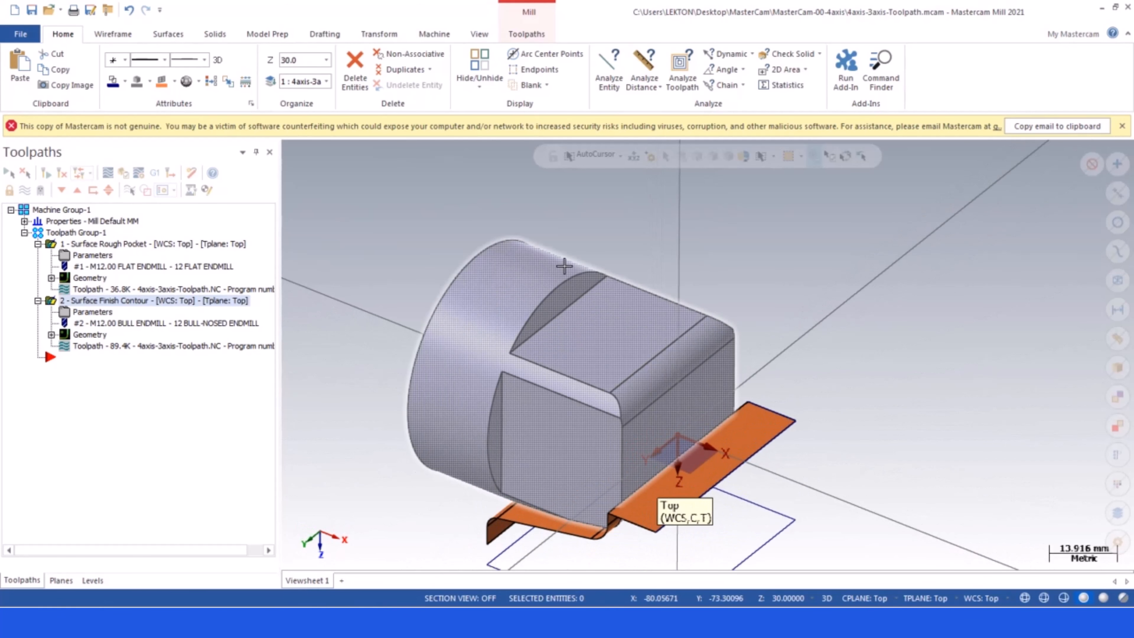
scroll(565, 265, "down", 2)
left_click(113, 34)
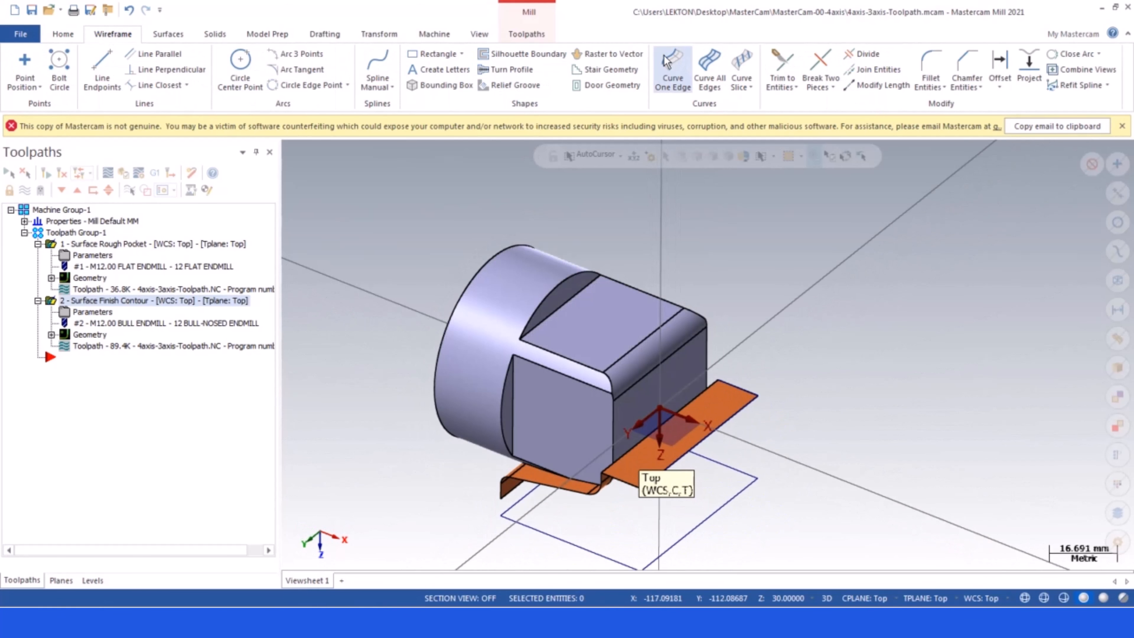
left_click(673, 71)
left_click(566, 253)
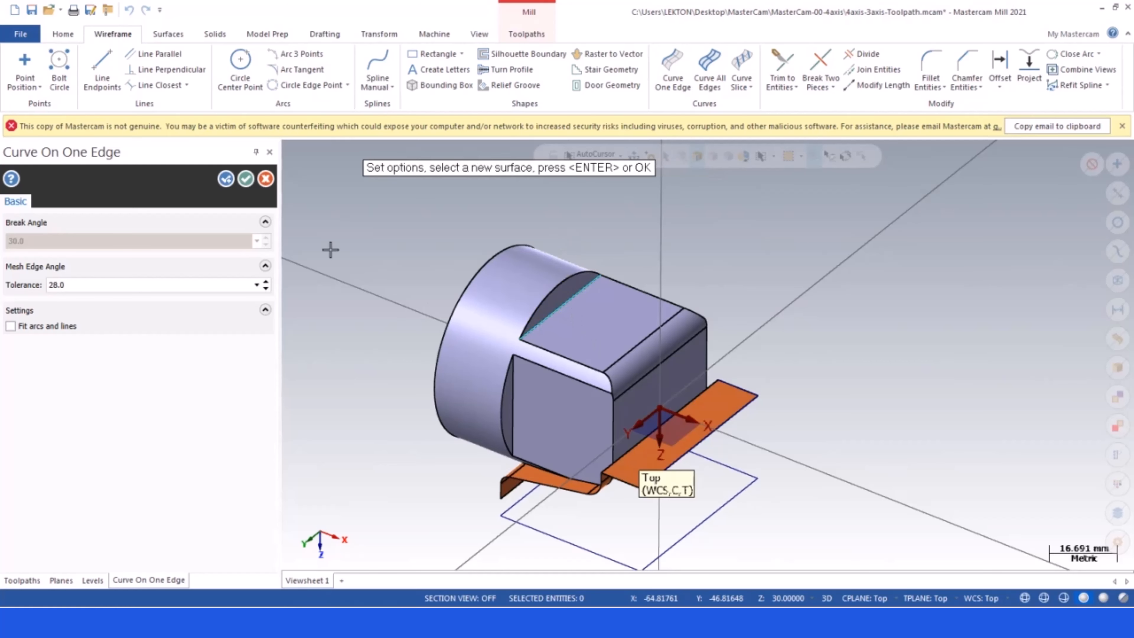
left_click(245, 178)
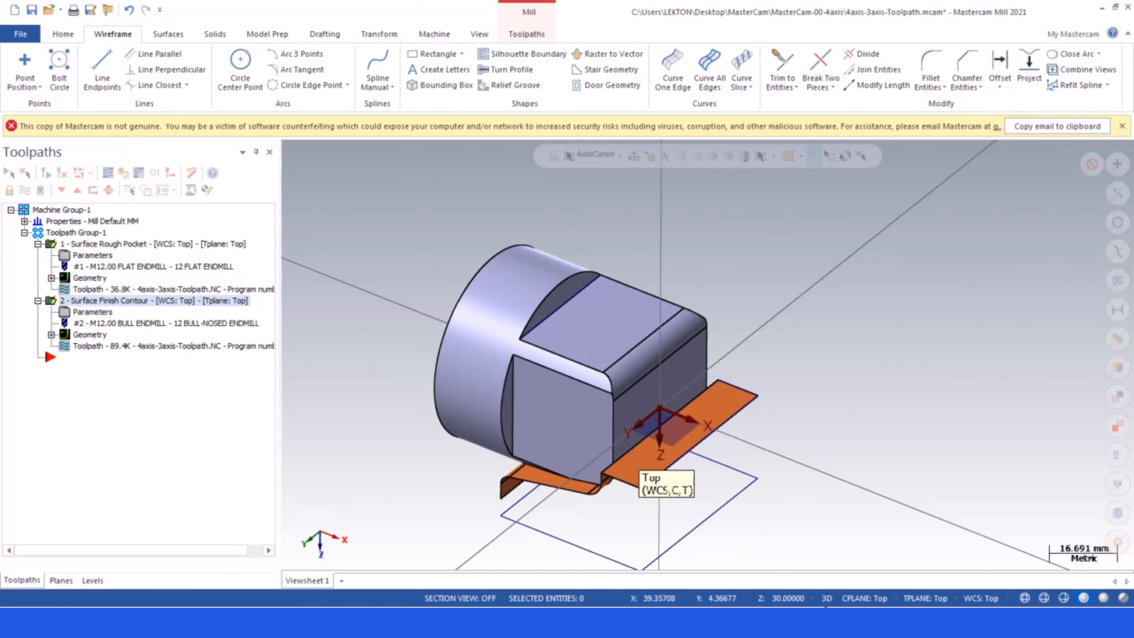
- Try to lengthen the shoulder edge line by 8 mm at both ends, and undo it
scroll(600, 286, "up", 1)
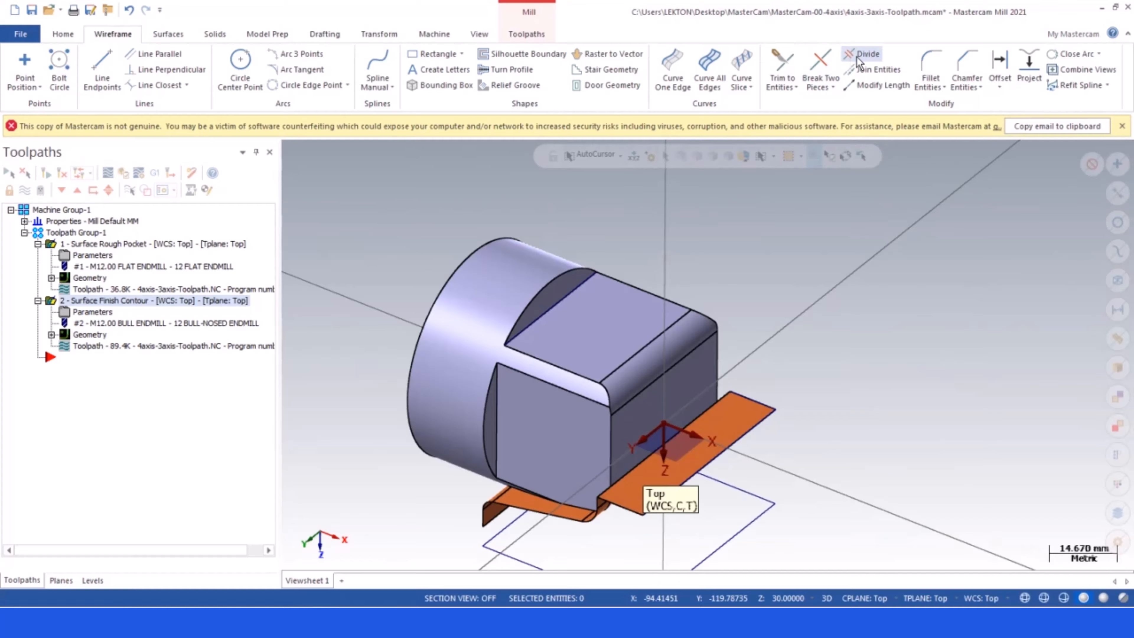
left_click(878, 86)
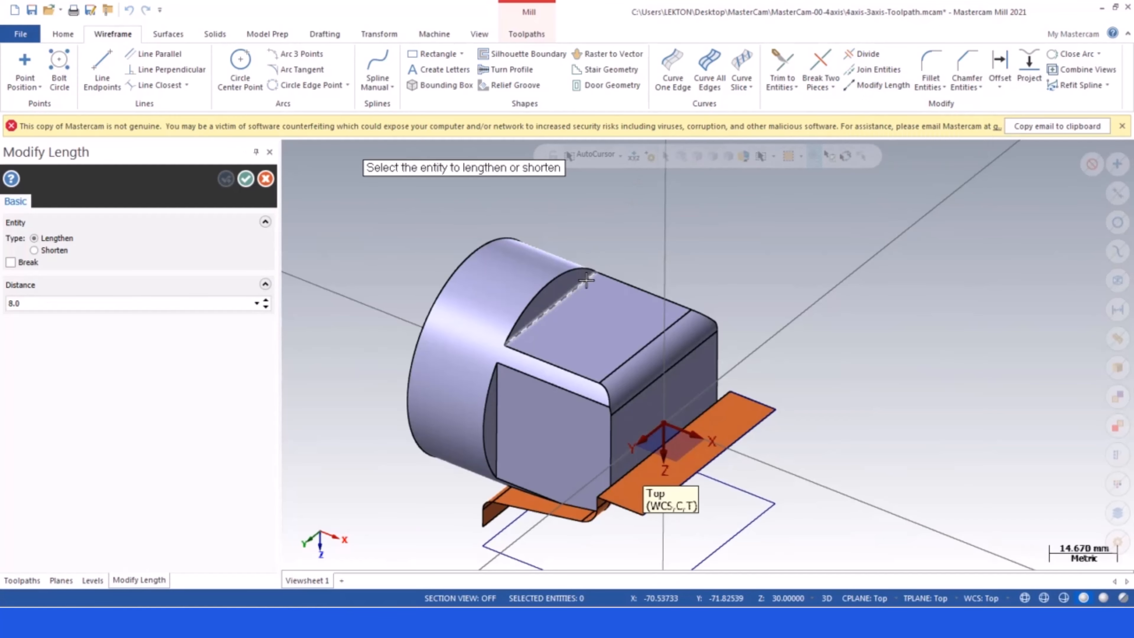
left_click(566, 295)
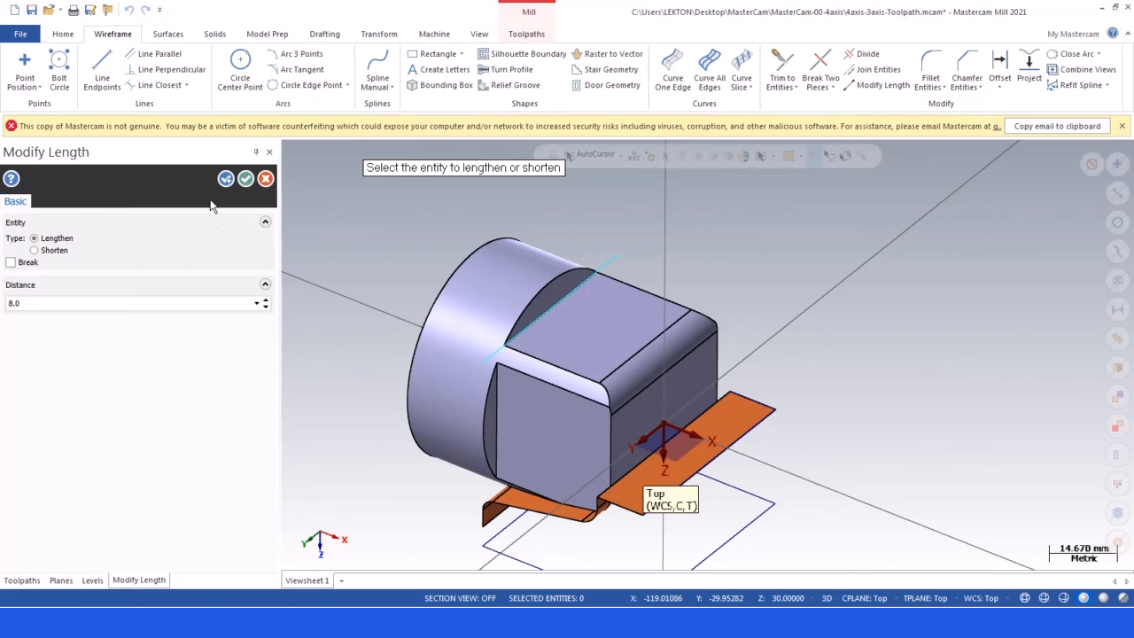
left_click(246, 178)
left_click(128, 9)
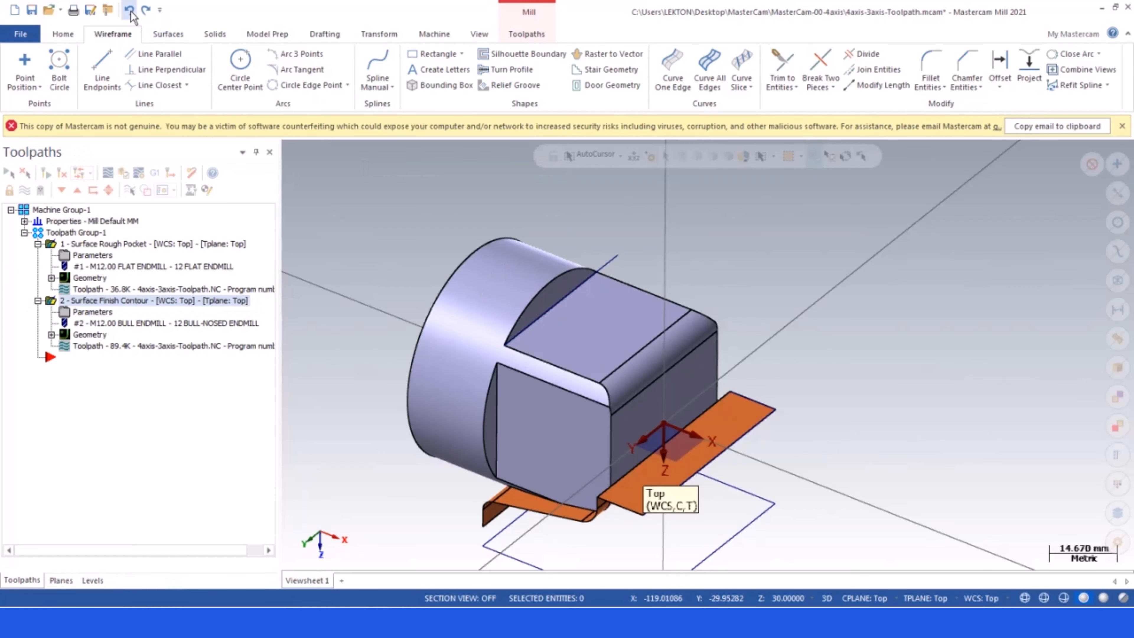
- Lengthen the shoulder edge line by 12 mm at both ends
left_click(877, 85)
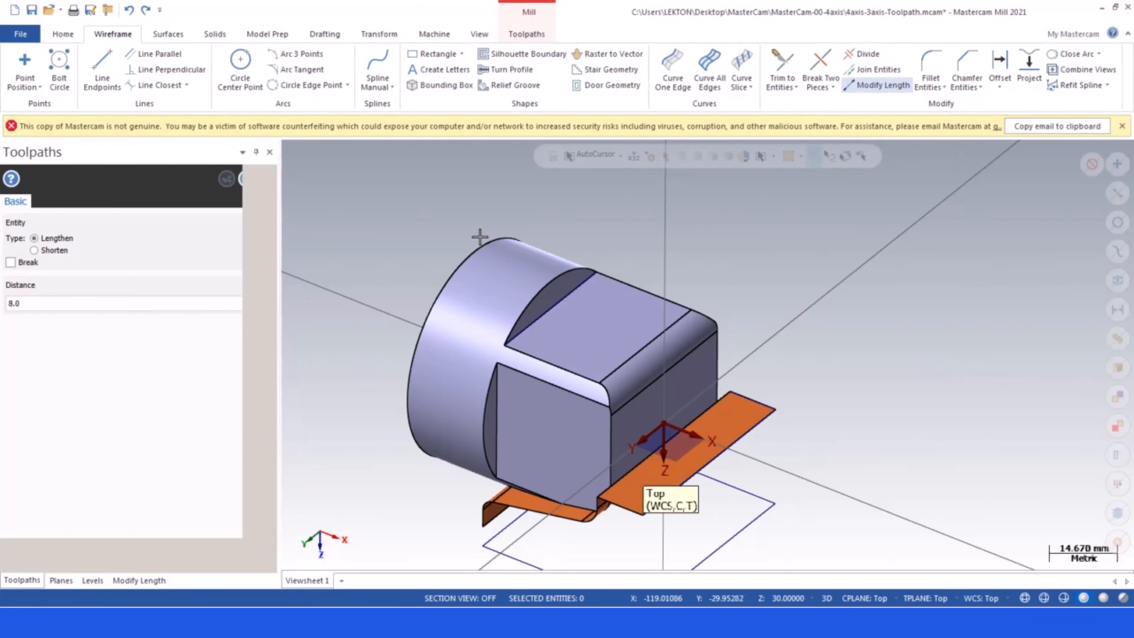
type("12")
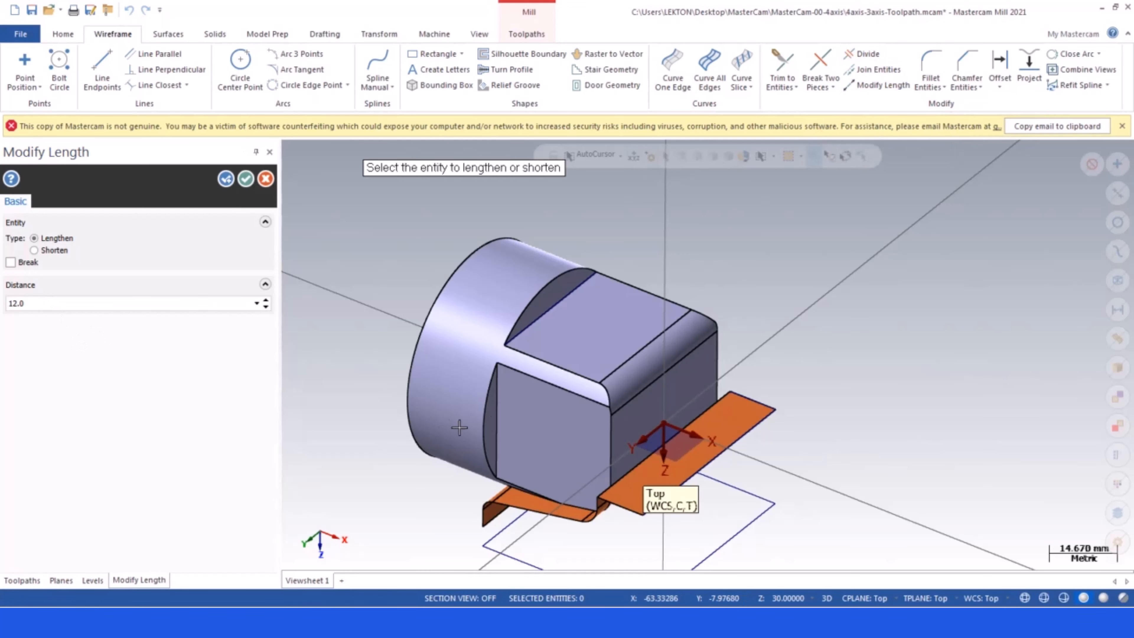
left_click(521, 331)
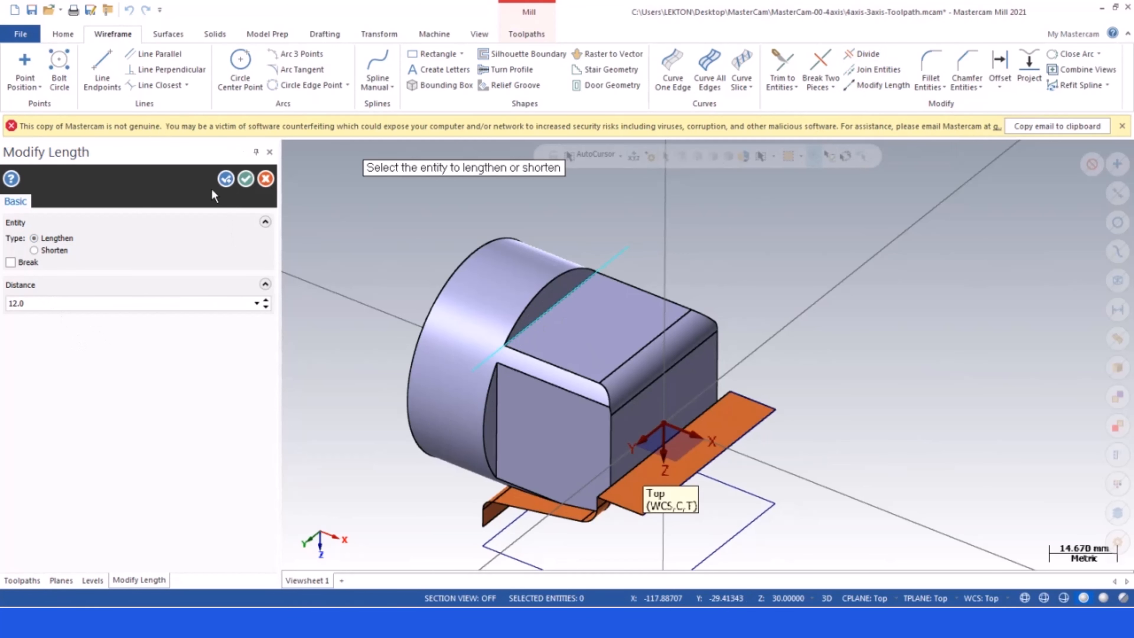
left_click(245, 179)
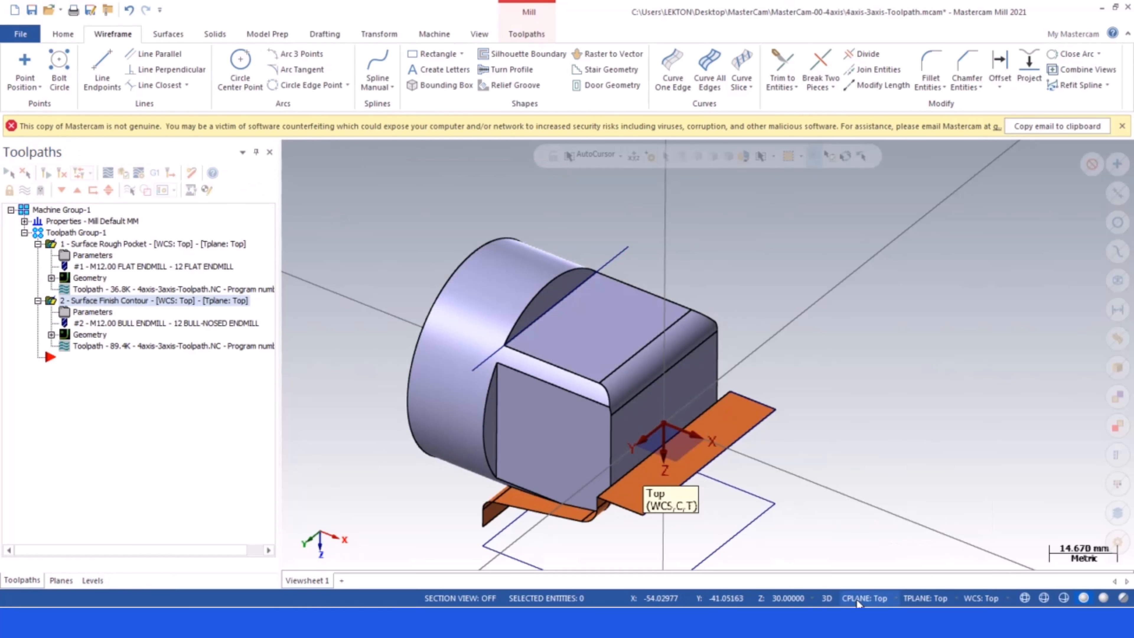
- Switch to 2D construction mode and set the Z depth to -18 from a corner point of the opposite flat face
left_click(827, 600)
left_click(762, 599)
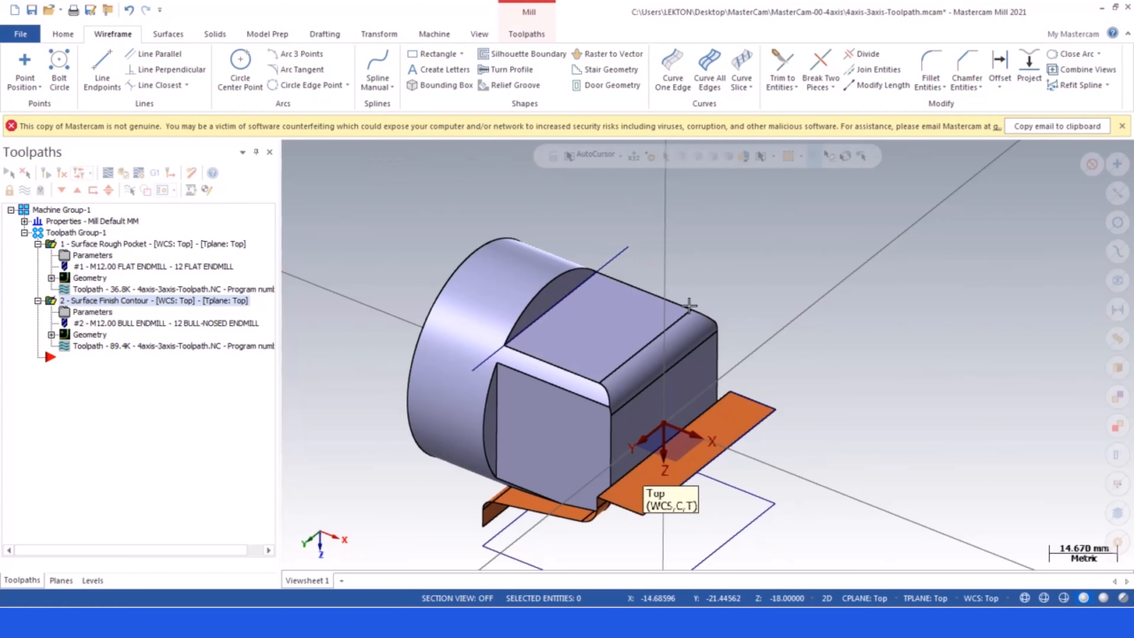
left_click(690, 318)
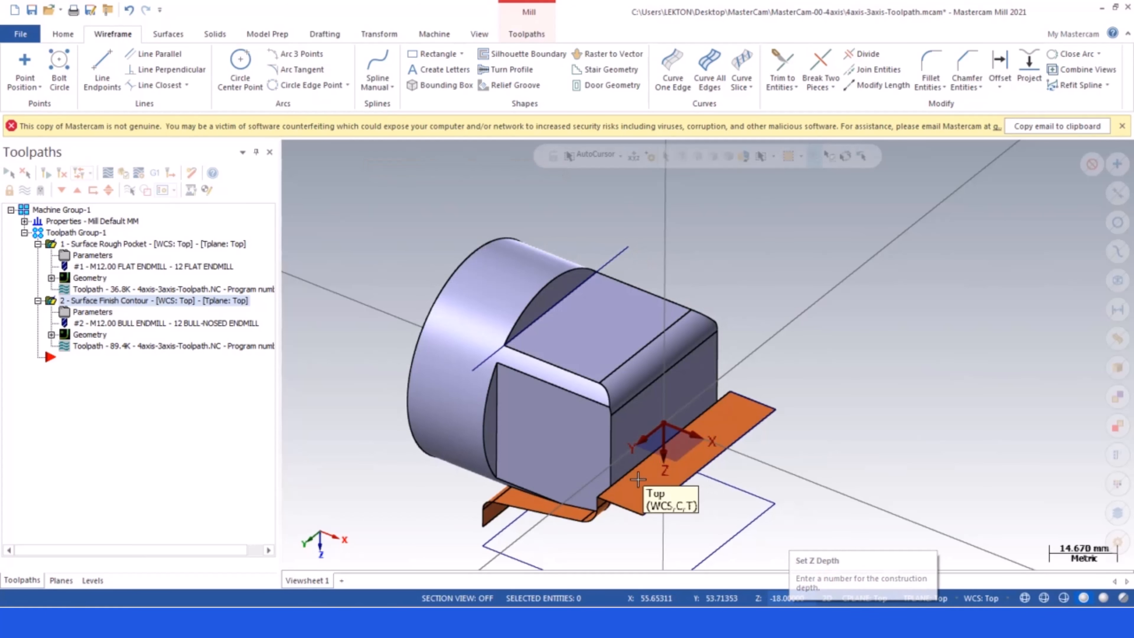
- Draw a line parallel to the lengthened edge line, offset 40 mm beyond the part's front end
left_click(154, 54)
left_click(622, 250)
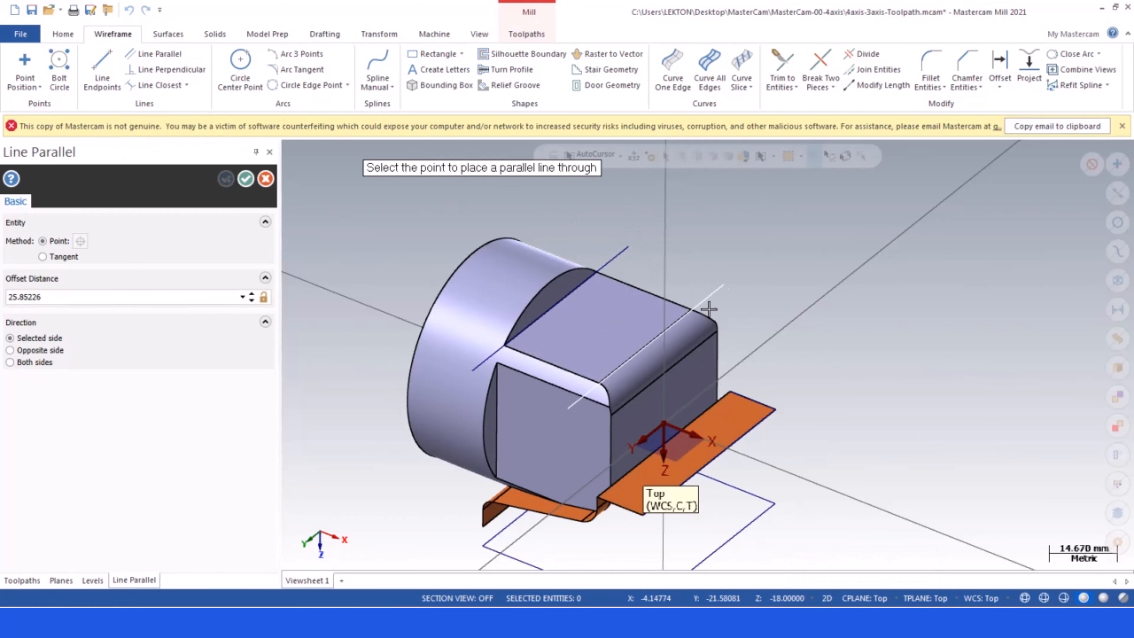
left_click(719, 336)
mouse_move(763, 259)
middle_mouse_down()
mouse_move(833, 268)
mouse_move(762, 242)
middle_mouse_up()
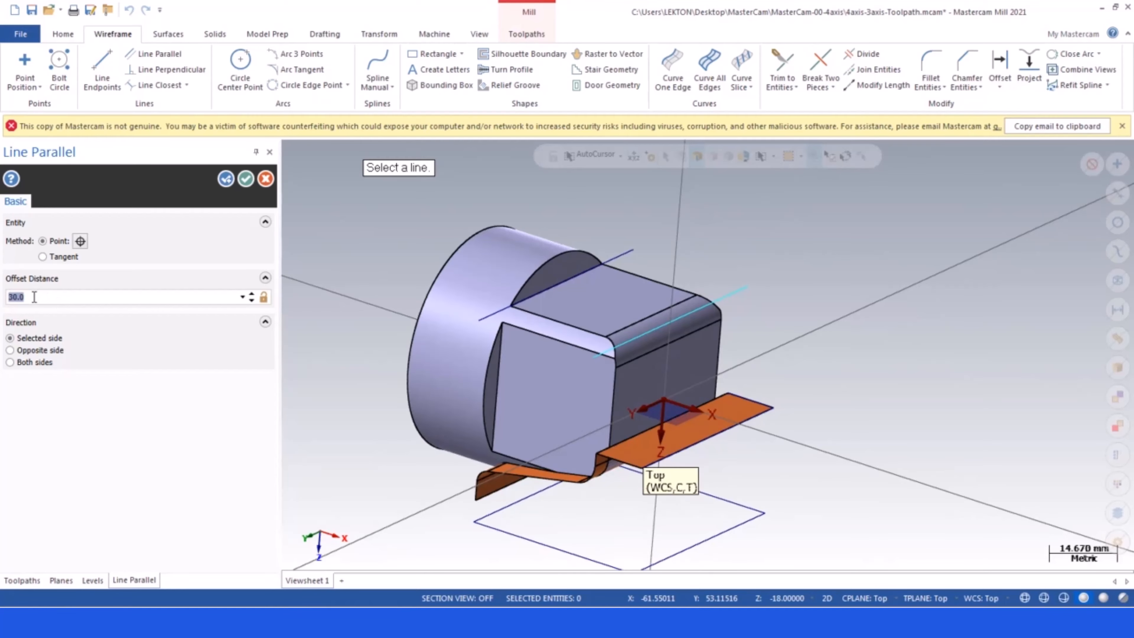
left_click(34, 297)
type("40")
key("Return")
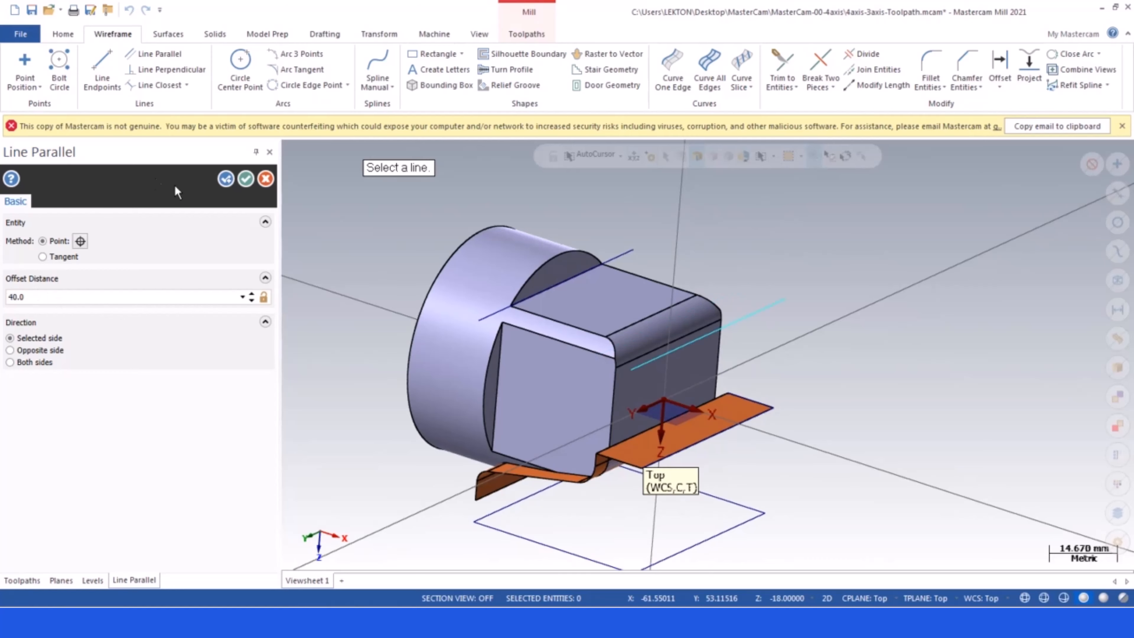
left_click(248, 184)
- Close the rectangular boundary at Z -18 by drawing two lines between the matching endpoints of the two parallel lines
middle_click_drag(640, 285, 636, 312)
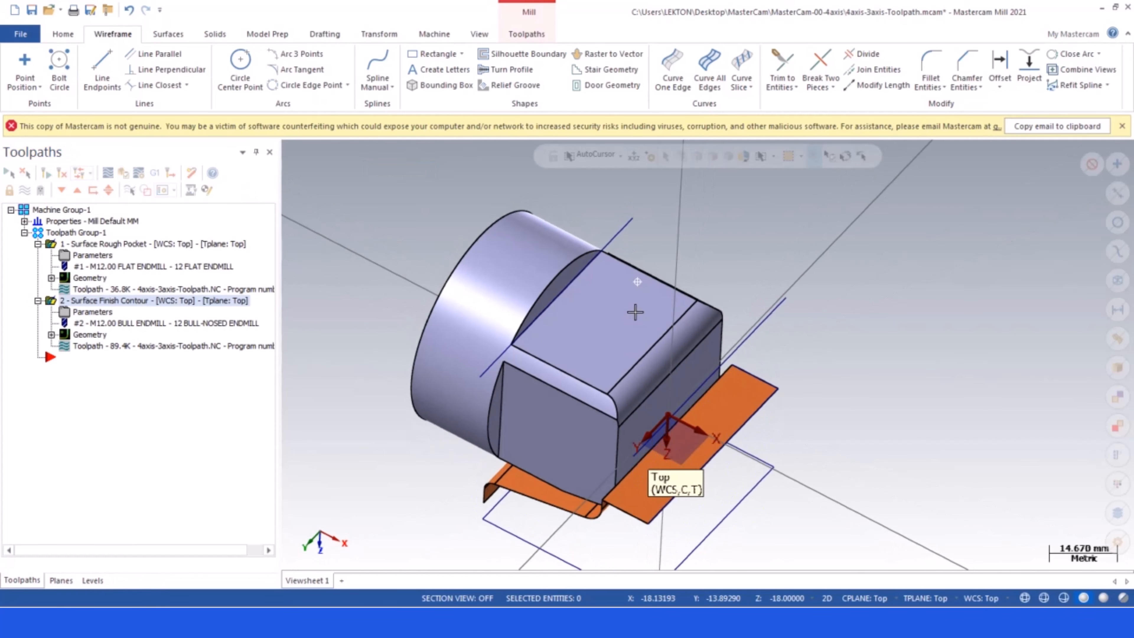
left_click(102, 69)
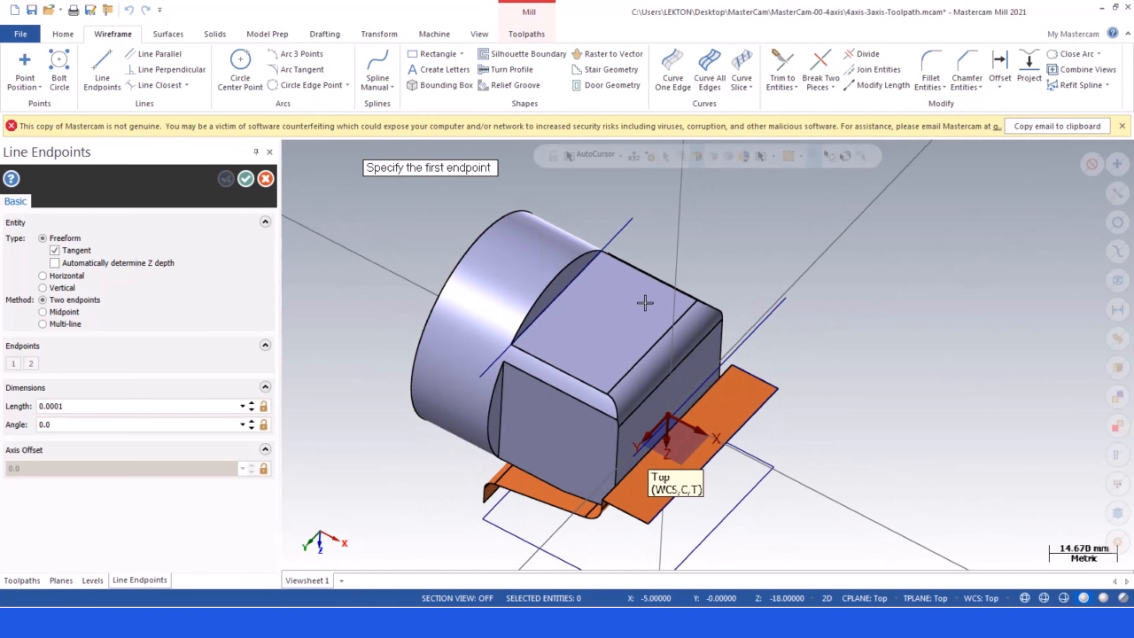
left_click(633, 219)
left_click(784, 298)
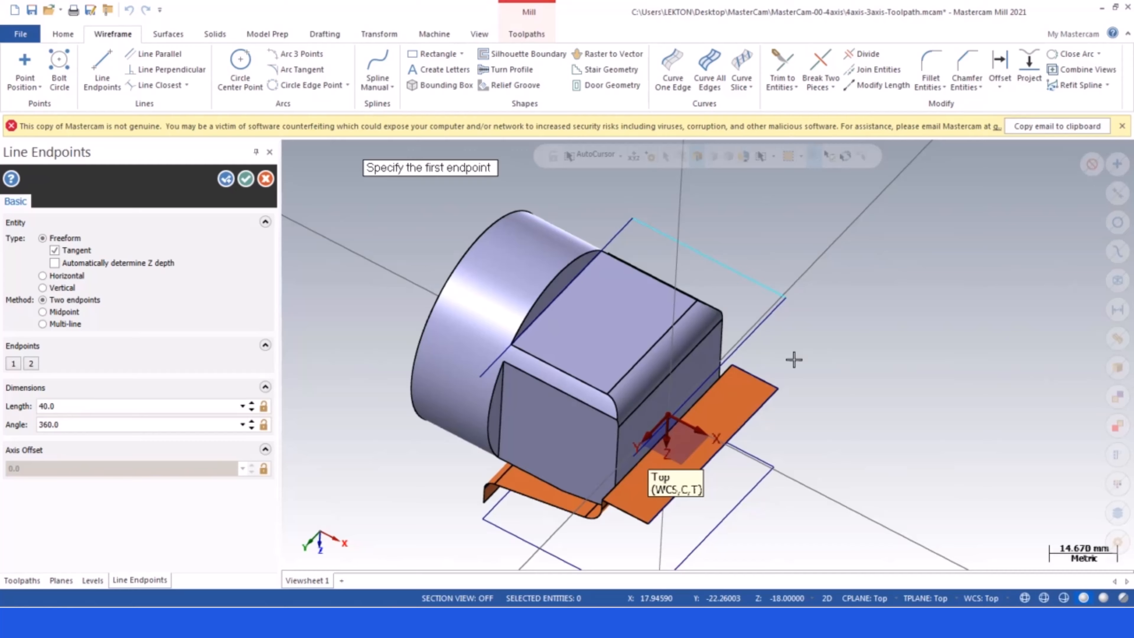
left_click(633, 455)
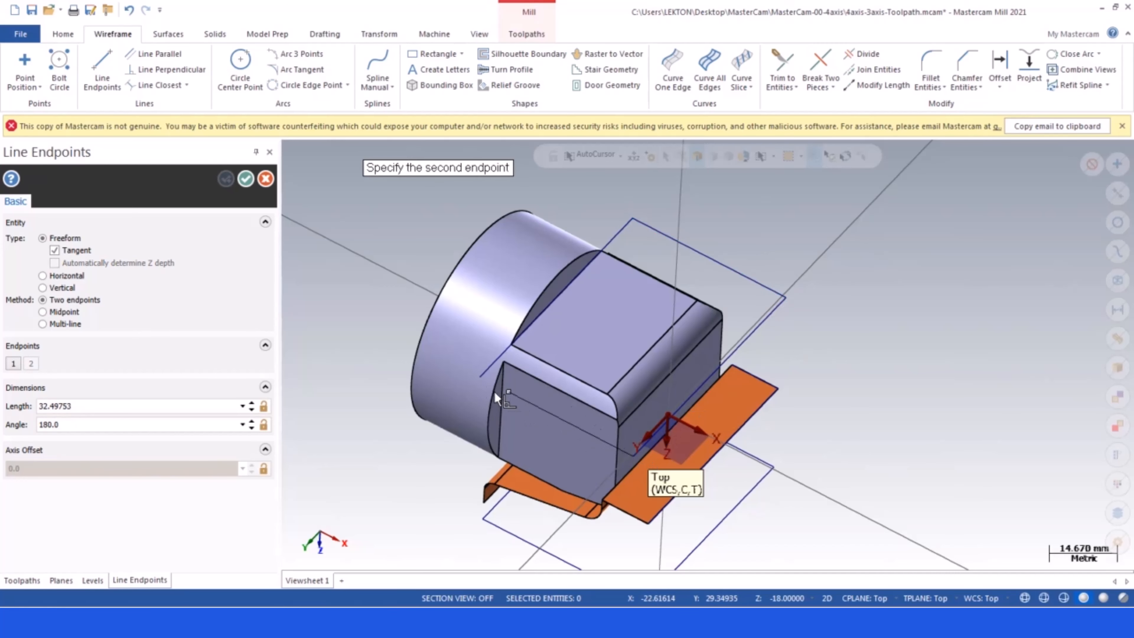
left_click(480, 376)
left_click(245, 179)
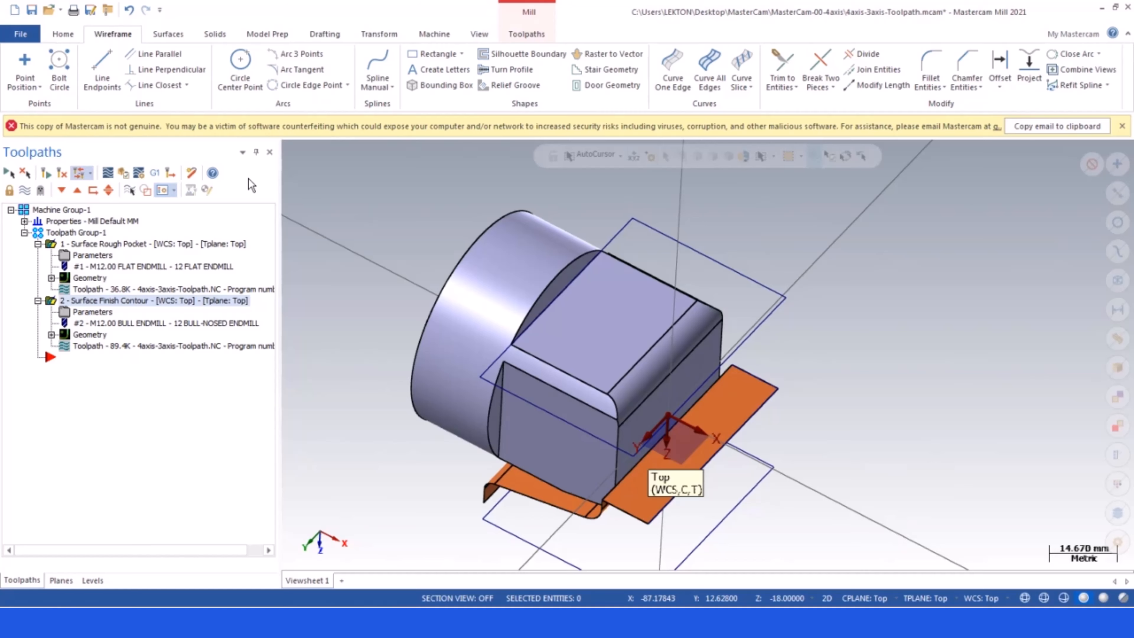
- Start a 2D Pocket toolpath with the closed rectangle on the opposite side as its chain
scroll(666, 280, "down", 1)
middle_click_drag(664, 280, 647, 265)
right_click(77, 357)
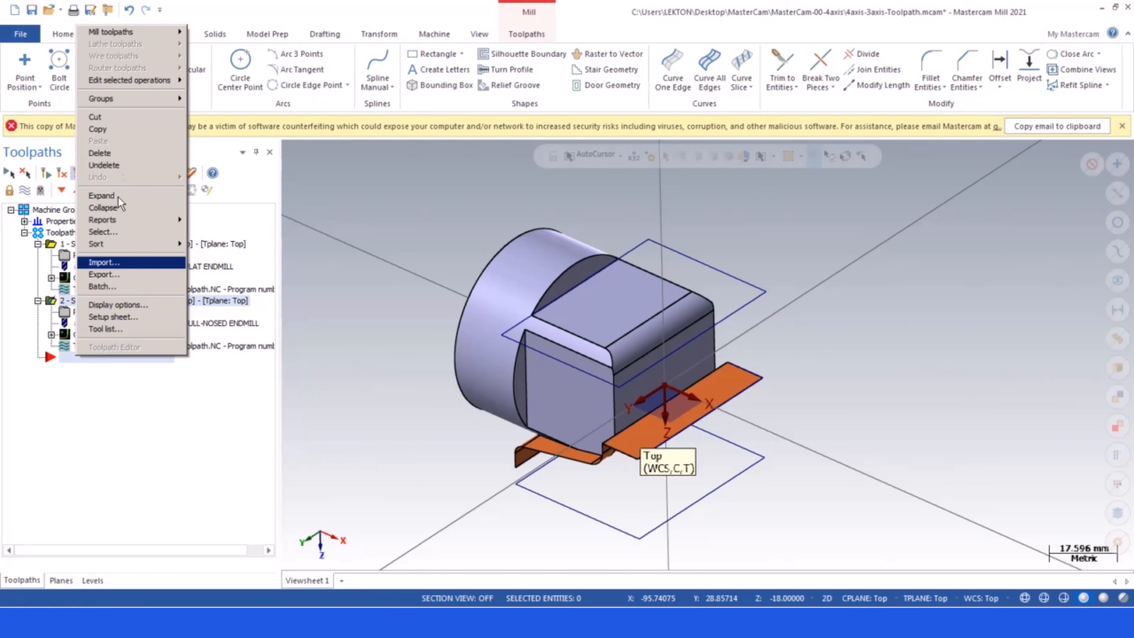
mouse_move(159, 29)
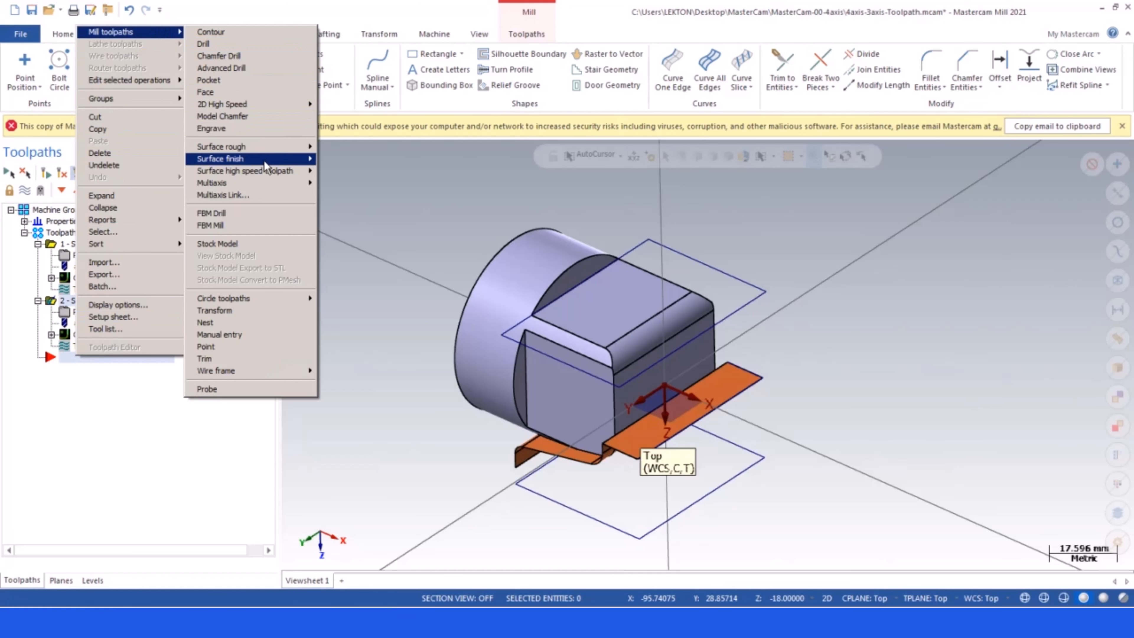
left_click(258, 81)
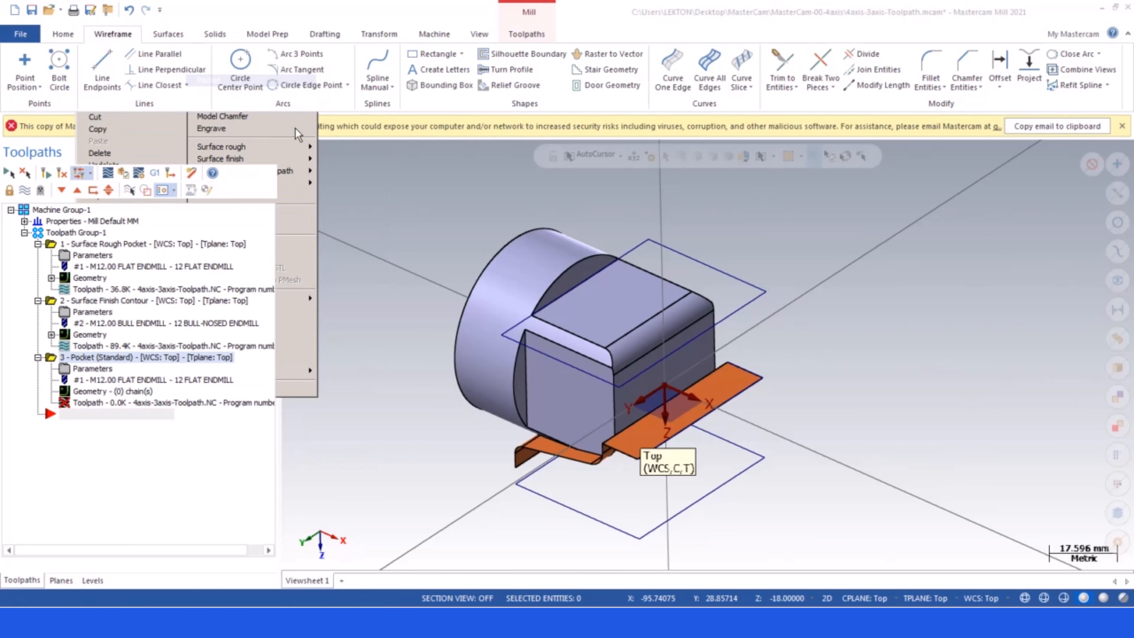
left_click(509, 328)
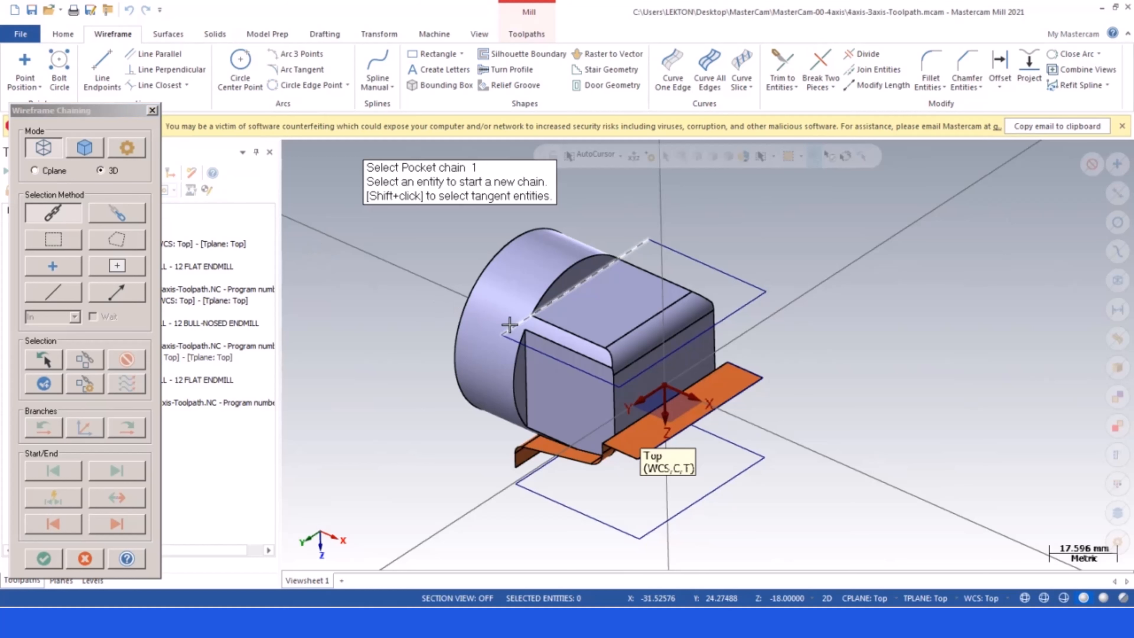
left_click(44, 557)
- Create a 10 mm flat endmill and assign it to the pocket toolpath
left_click(106, 166)
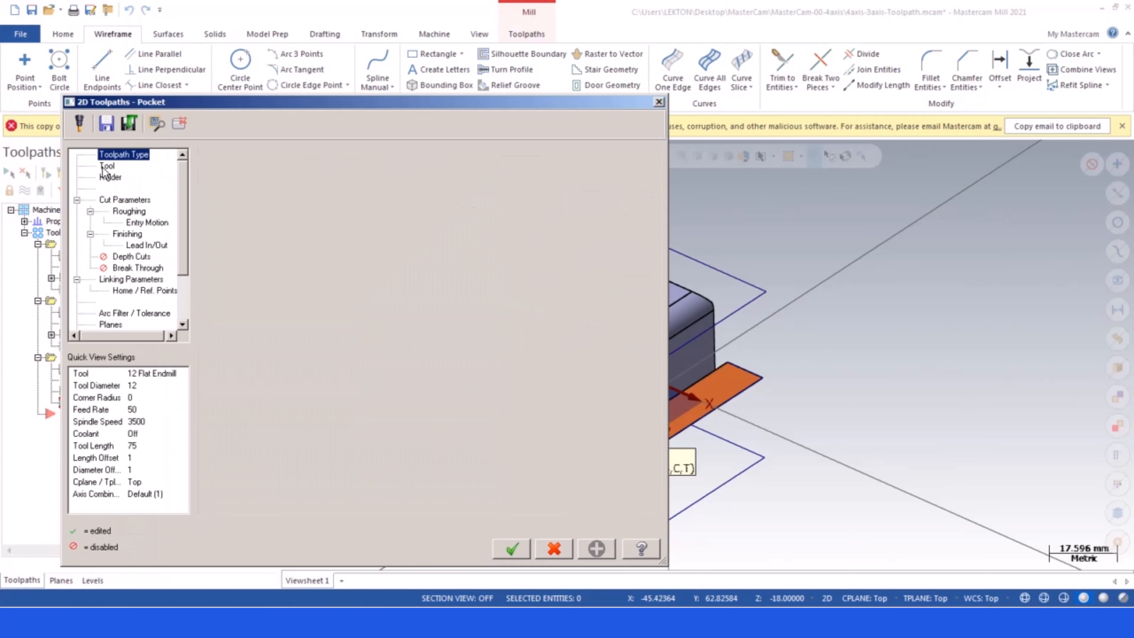
right_click(261, 297)
left_click(362, 316)
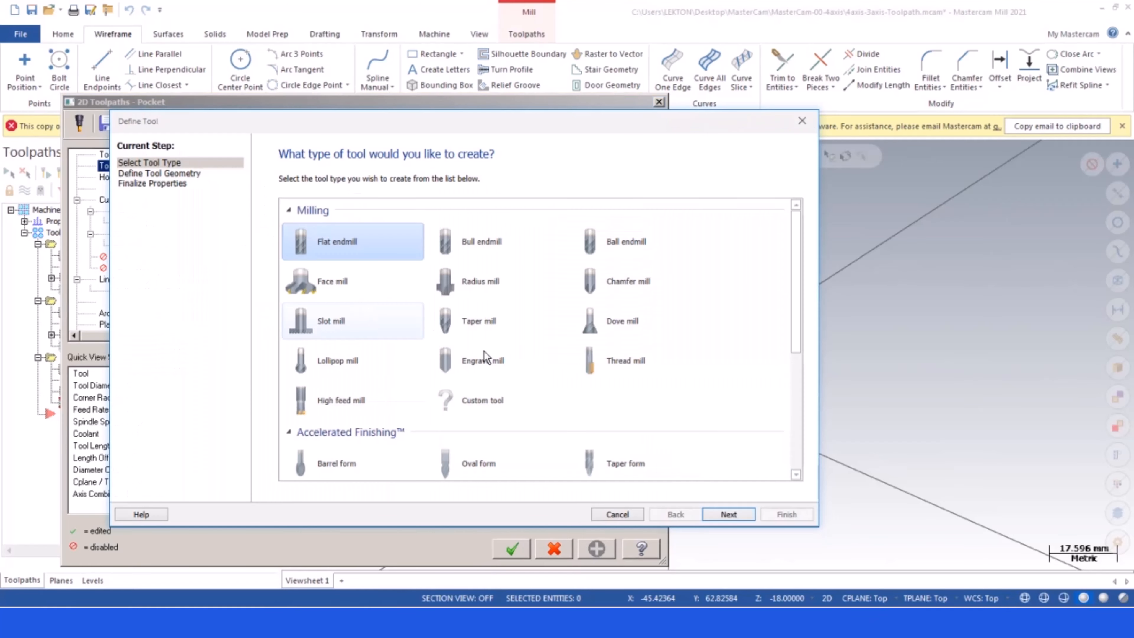
left_click(729, 515)
left_click(728, 515)
left_click(787, 514)
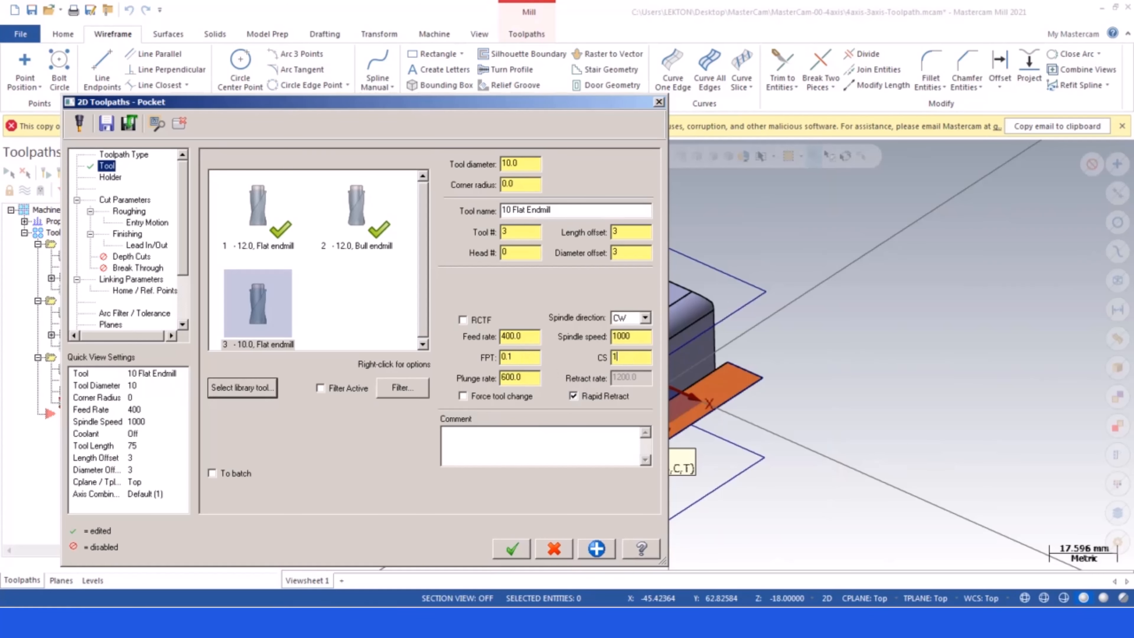
- Set the pocket's retract height to 15 mm in the linking parameters
left_click(115, 281)
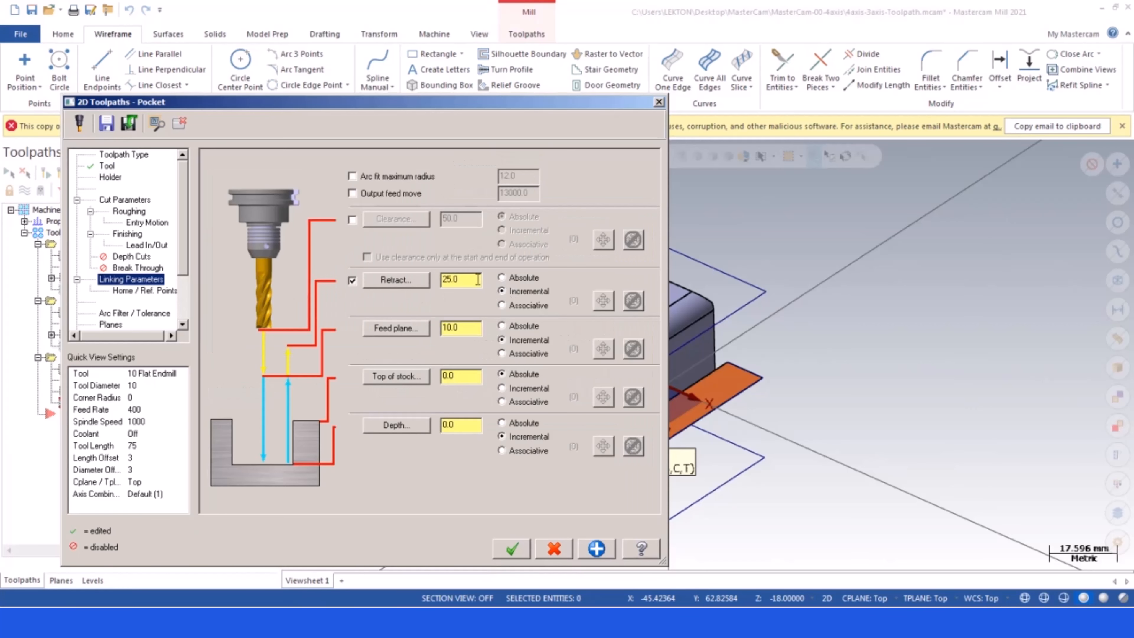
left_click_drag(473, 279, 424, 278)
type("15")
- Set the pocket's machining direction to Conventional and its stock to leave on walls to 0
left_click(115, 200)
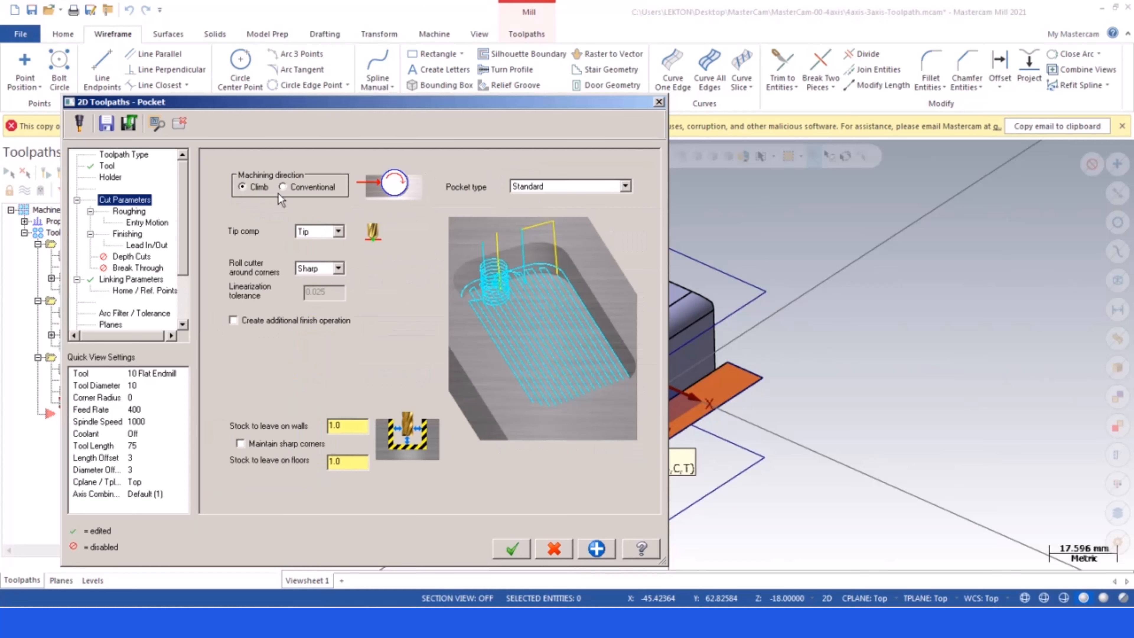
left_click(282, 187)
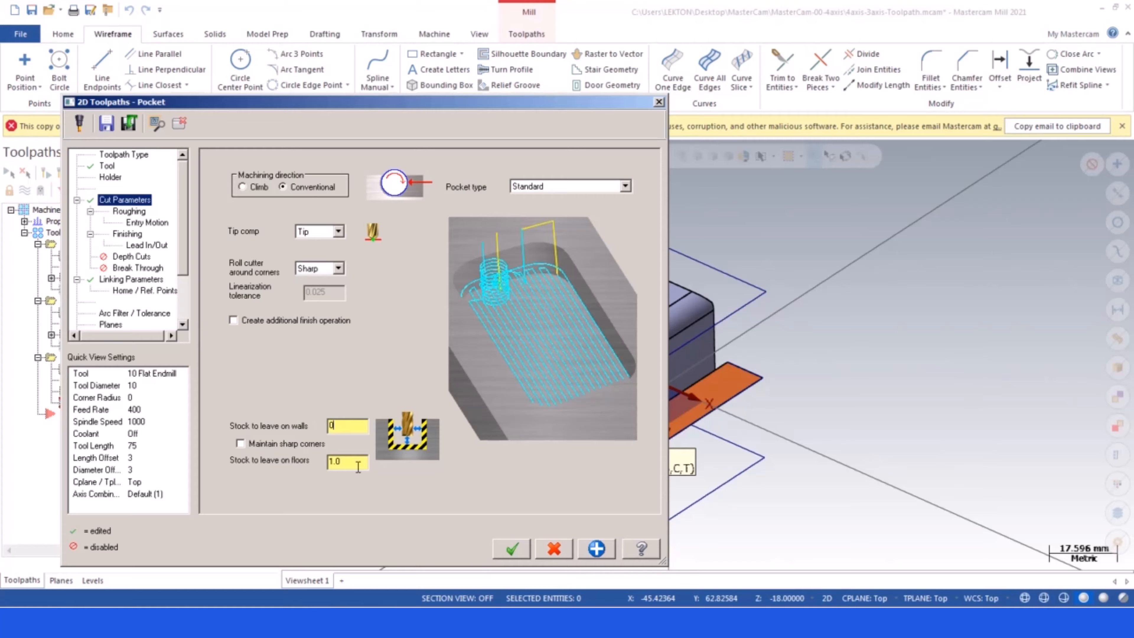
key("Tab")
- Rough the pocket with the Parallel Spiral, Clean Corners method and a Ramp entry motion
left_click(131, 212)
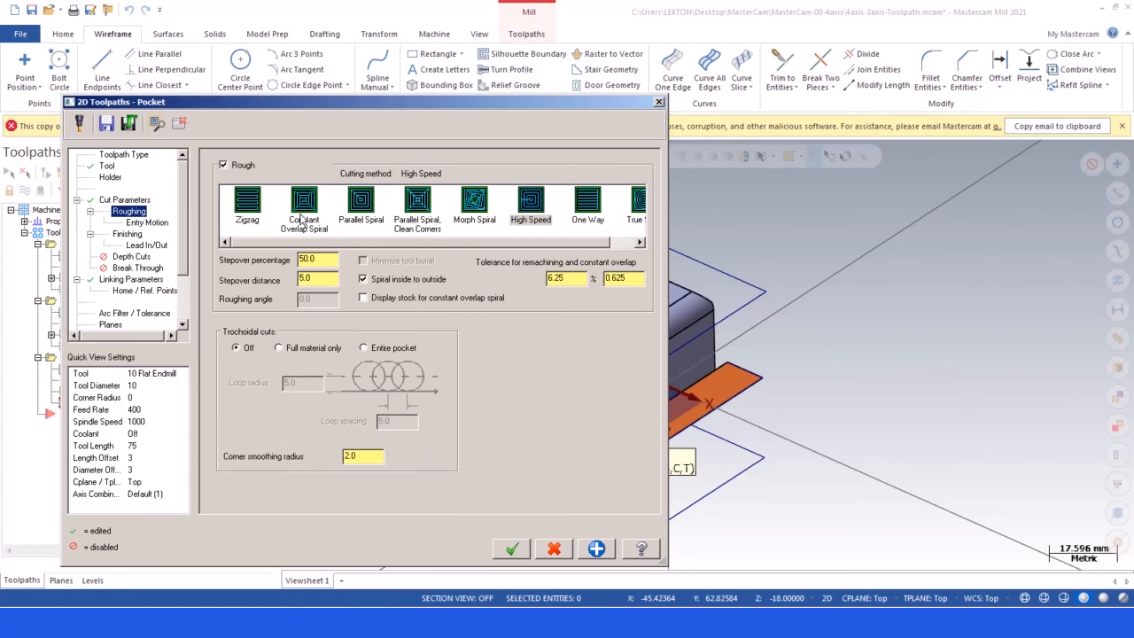
left_click(418, 201)
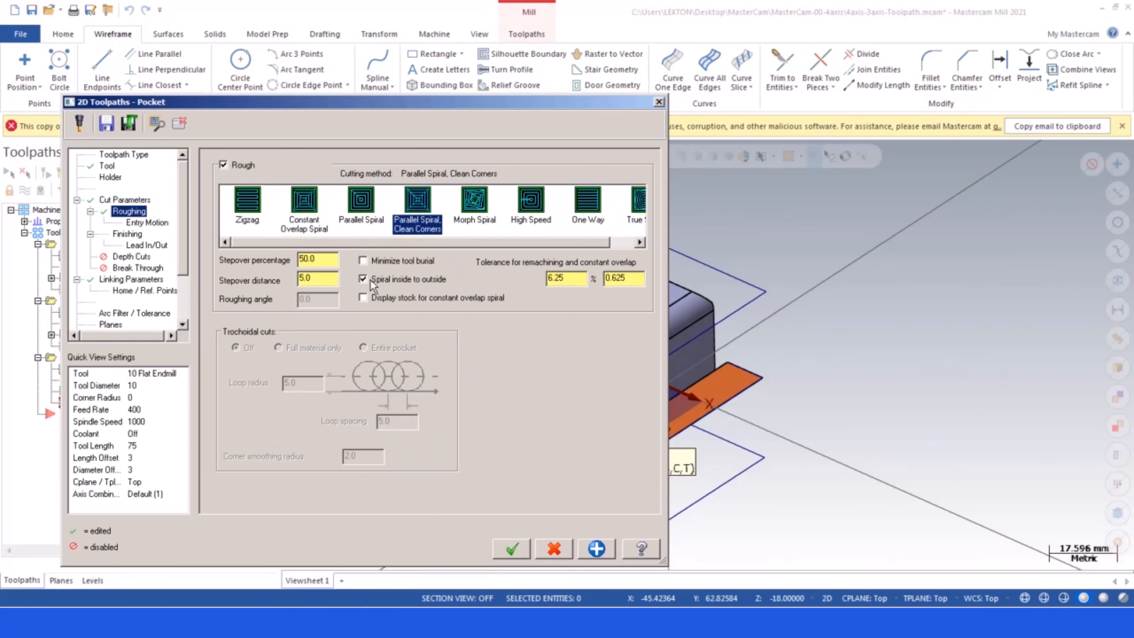
left_click(146, 223)
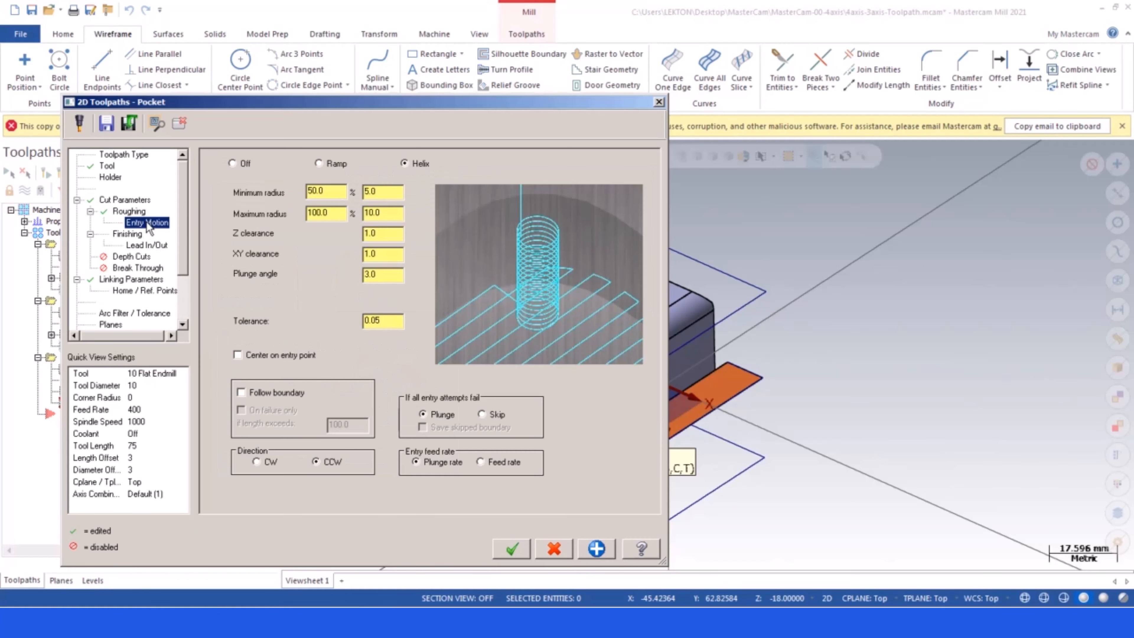
left_click(319, 164)
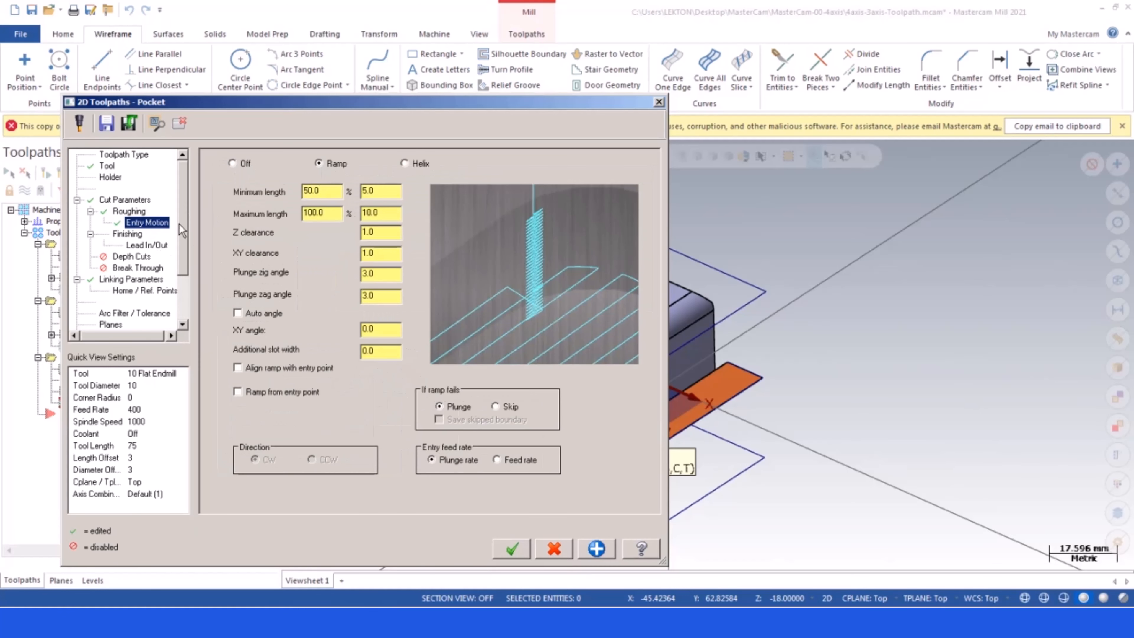
- Turn off the pocket's finish passes and assign Bottom as both its tool plane and construction plane
left_click(127, 234)
left_click(219, 162)
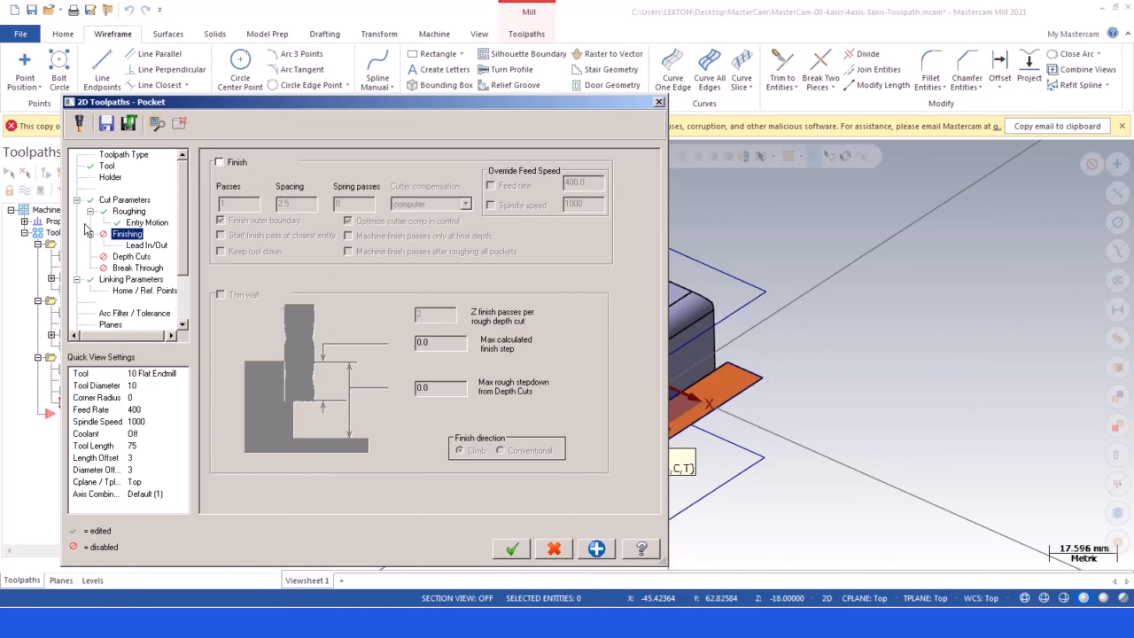
scroll(139, 328, "down", 2)
left_click(111, 257)
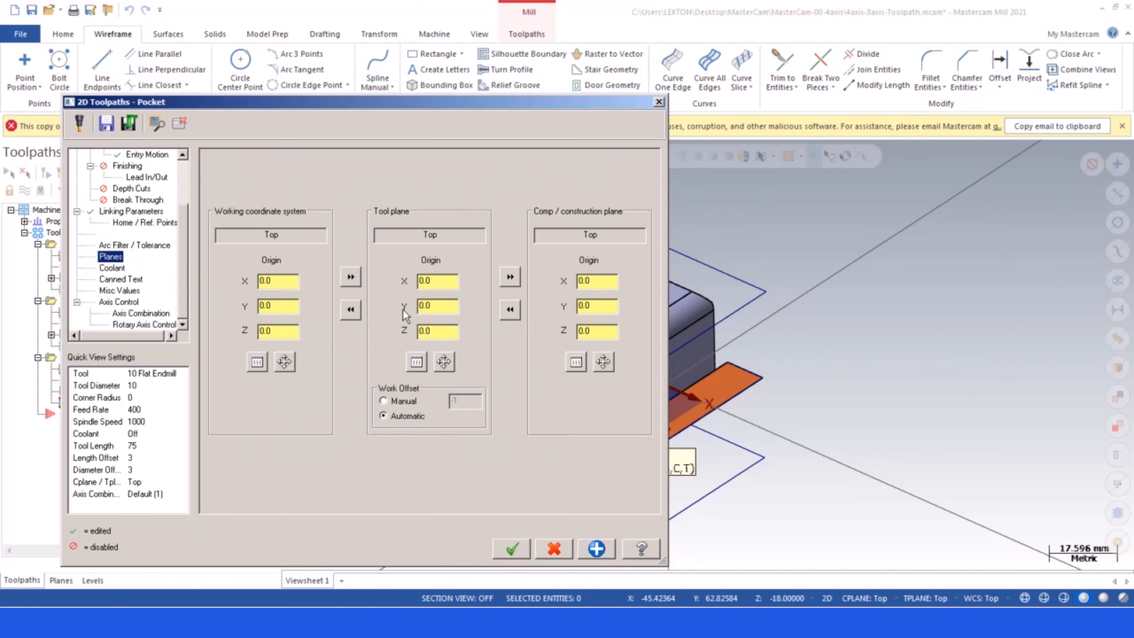
left_click(416, 362)
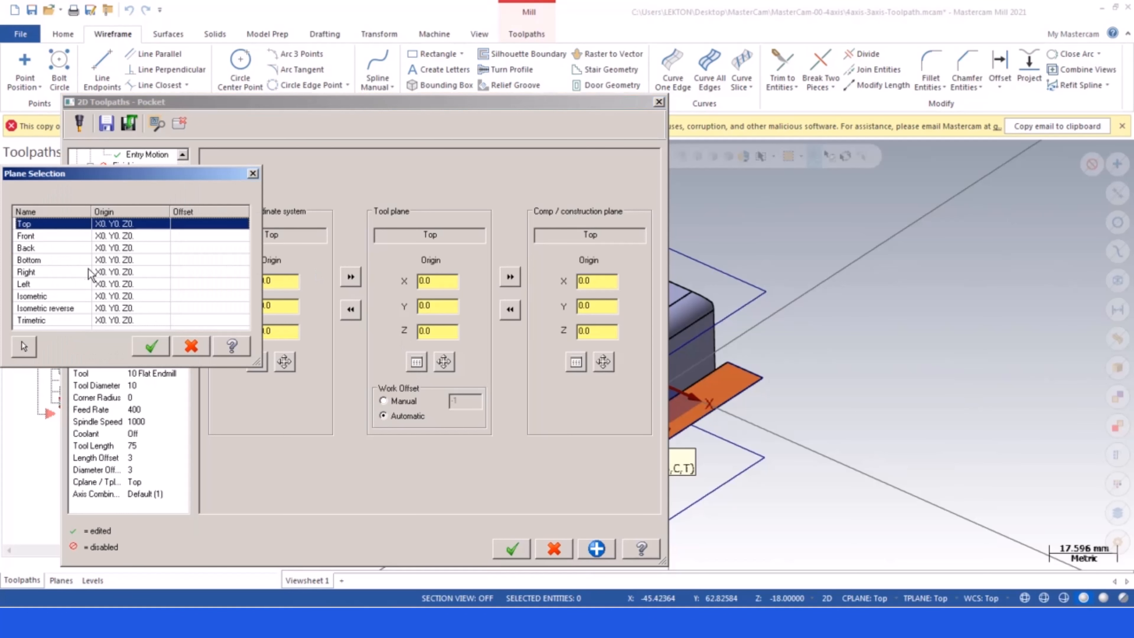
double_click(29, 261)
left_click(576, 365)
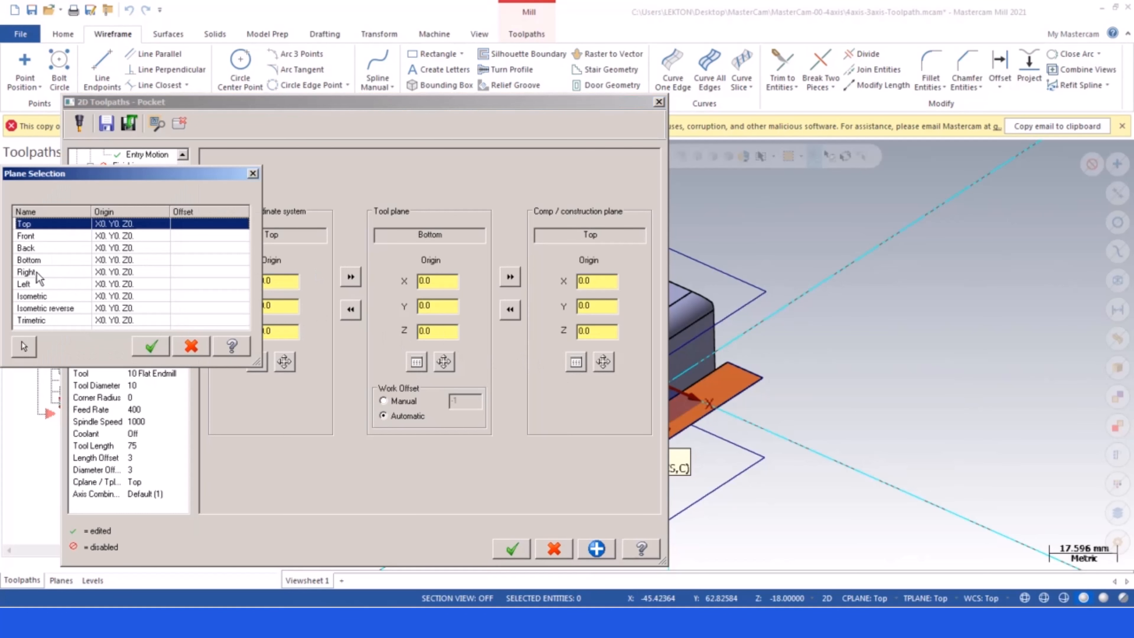
double_click(30, 260)
left_click(512, 548)
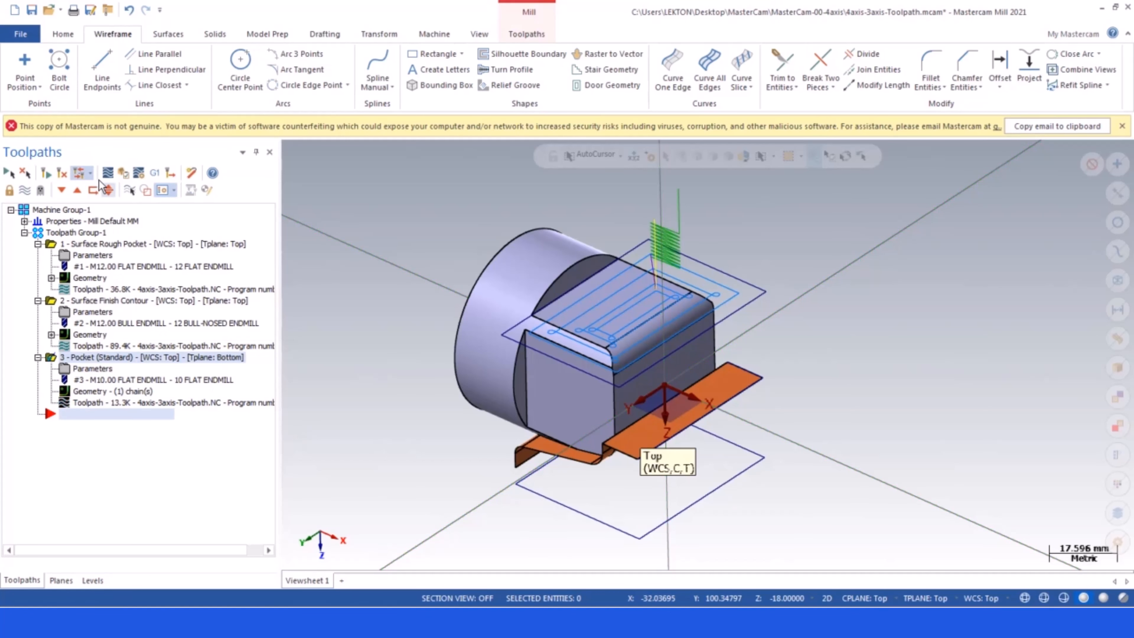
- Enable depth cuts with a maximum rough step of 2 mm for the bottom pocket and regenerate the toolpath
mouse_move(592, 275)
middle_mouse_down()
mouse_move(612, 243)
mouse_move(596, 288)
middle_mouse_up()
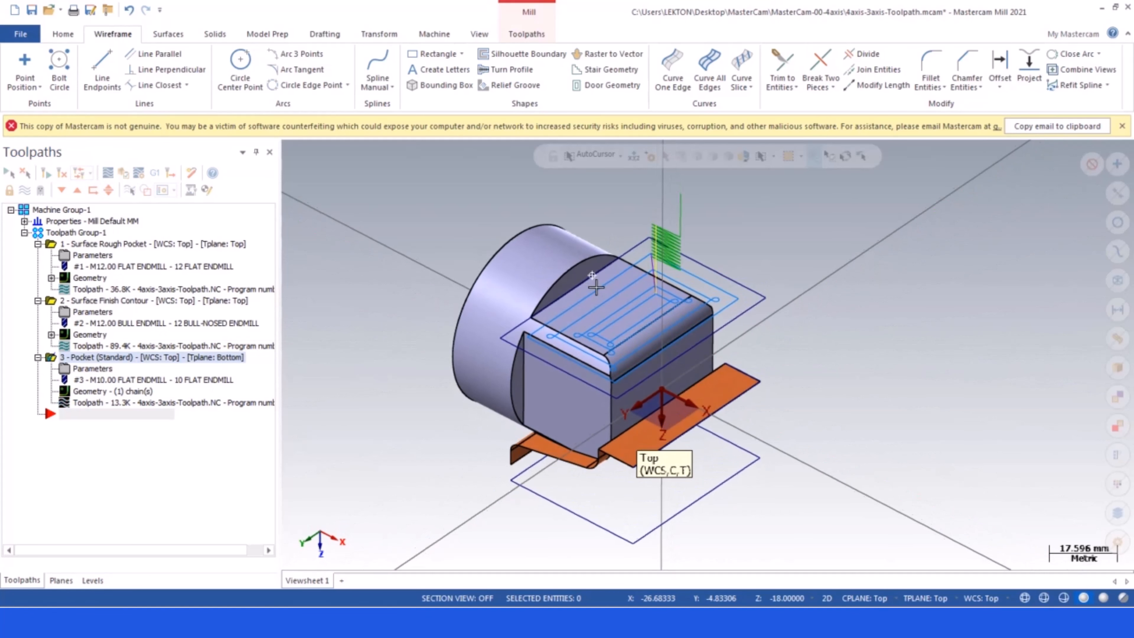
scroll(596, 287, "up", 2)
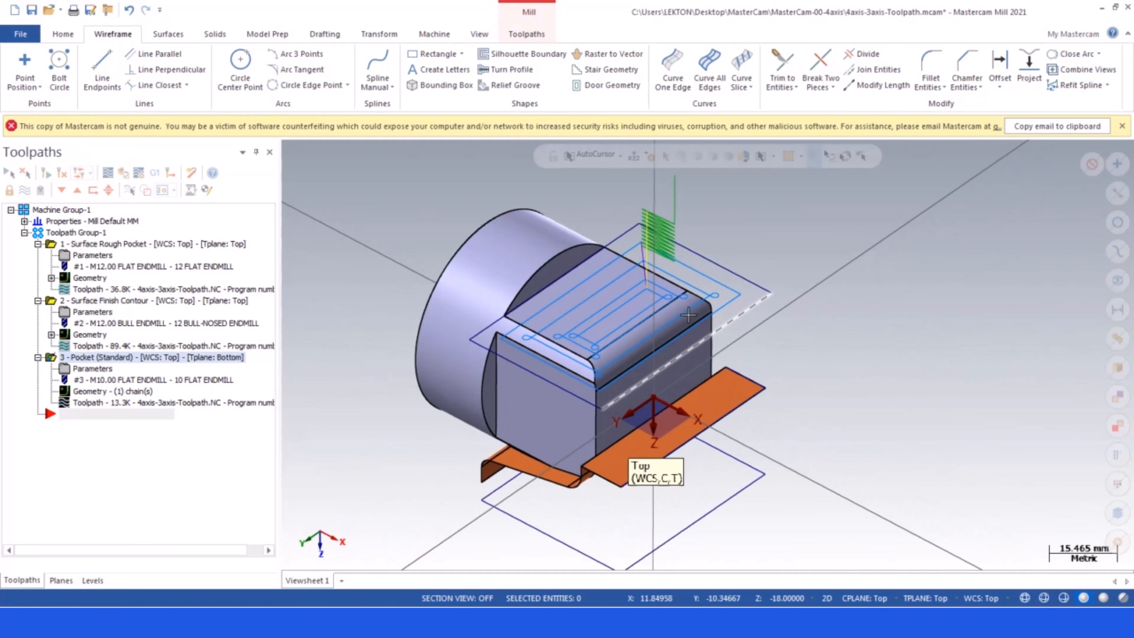
left_click(63, 368)
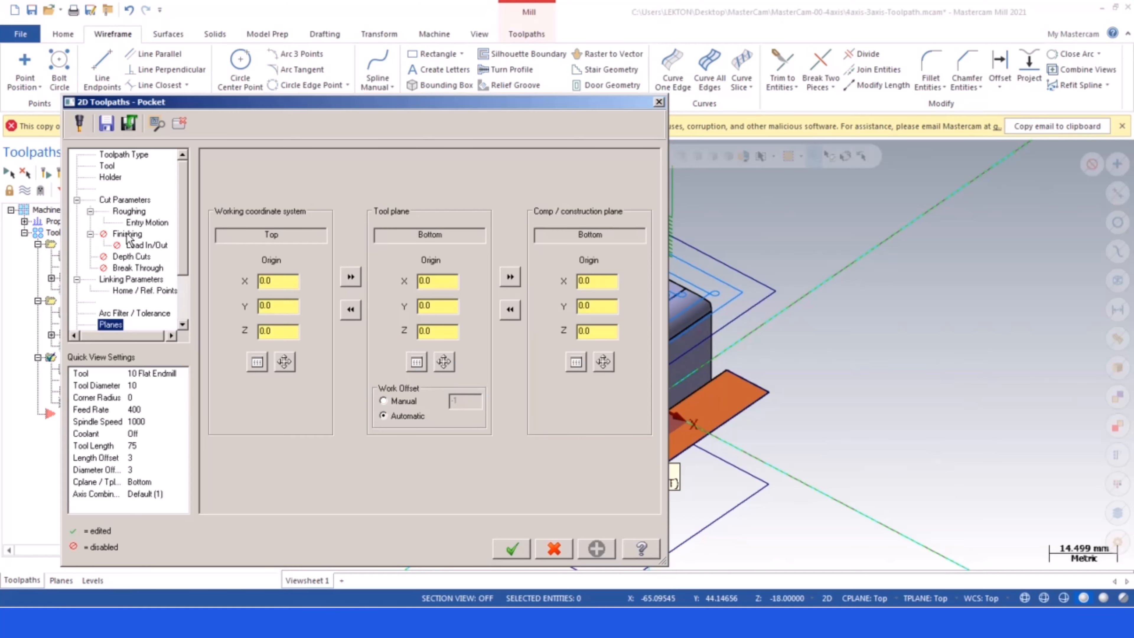
left_click(130, 256)
left_click(233, 170)
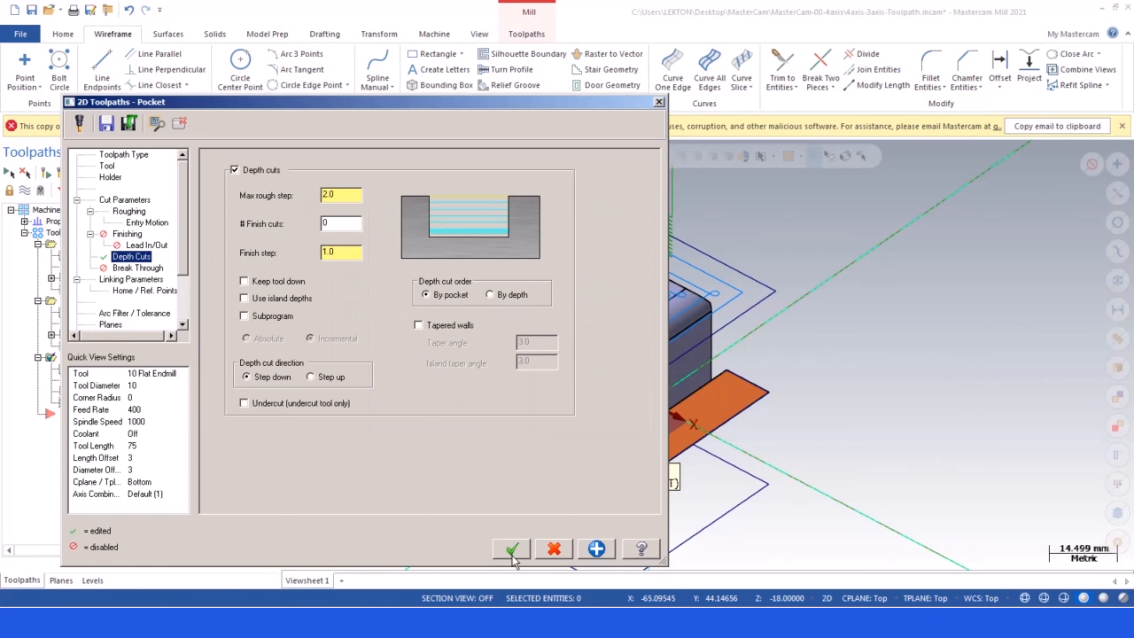
left_click(522, 557)
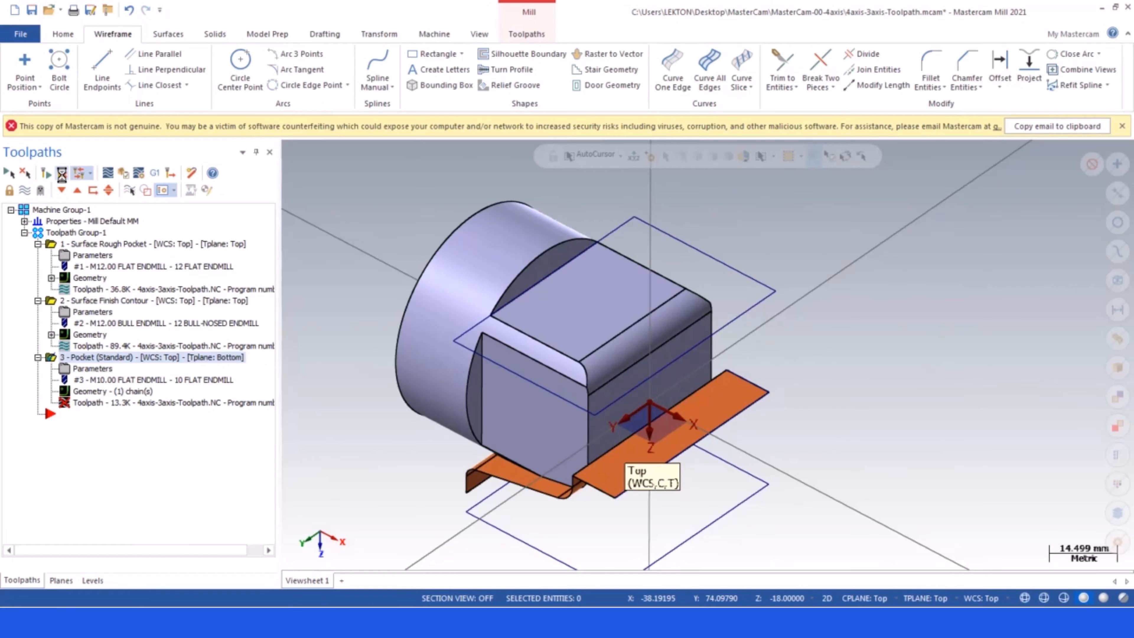
middle_click_drag(521, 319, 316, 287)
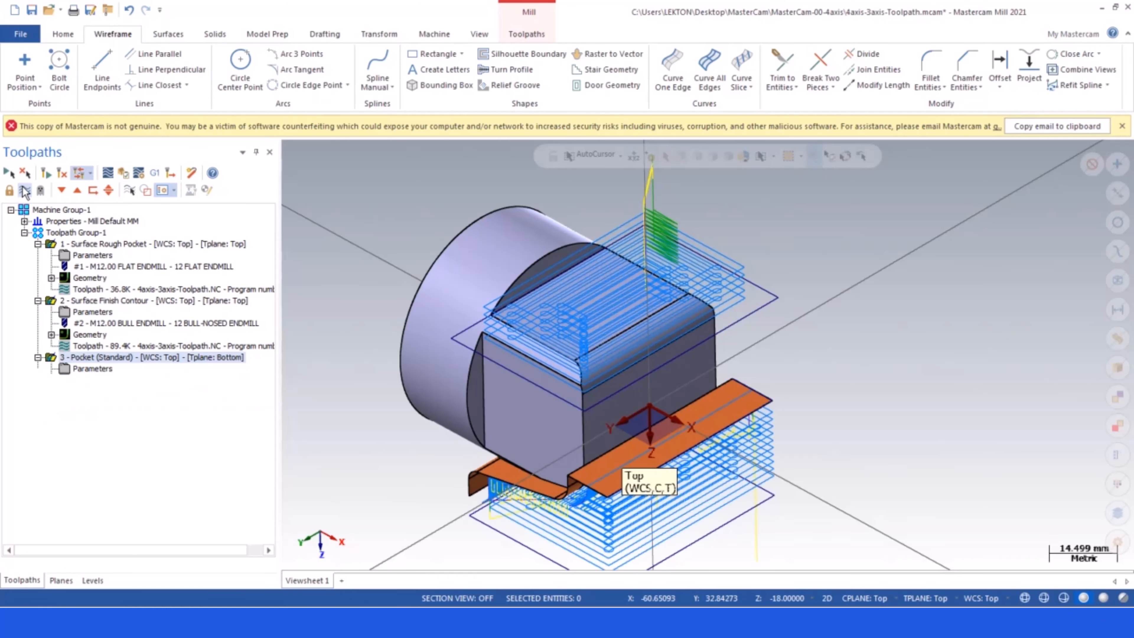
- Hide the toolpaths displayed on the part
left_click(24, 190)
scroll(677, 377, "down", 2)
scroll(734, 377, "up", 2)
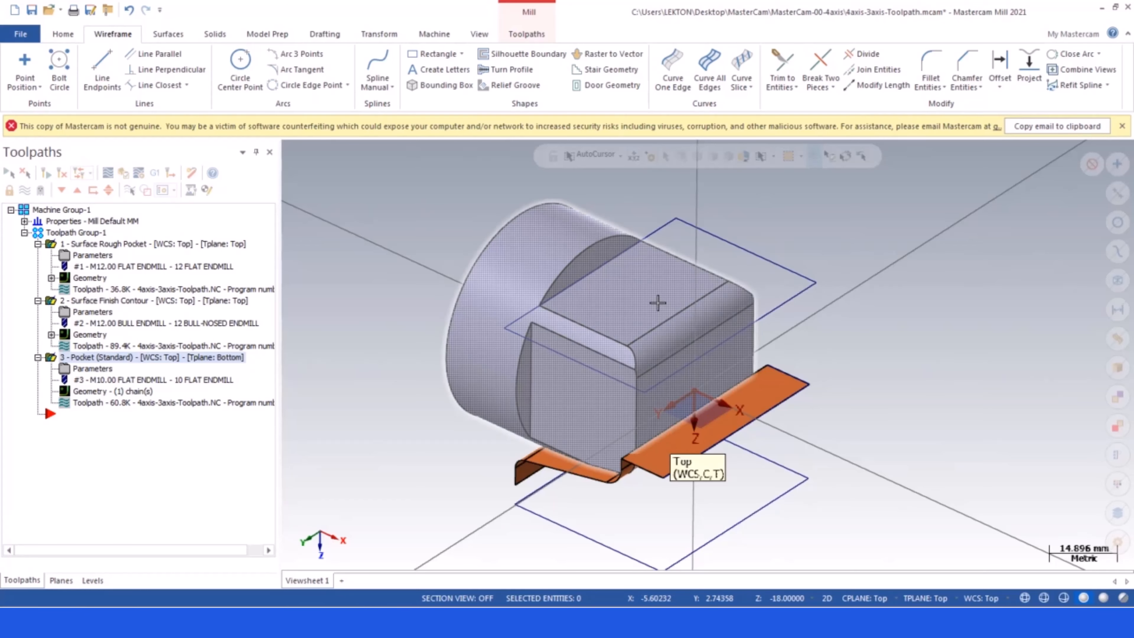
scroll(802, 362, "down", 1)
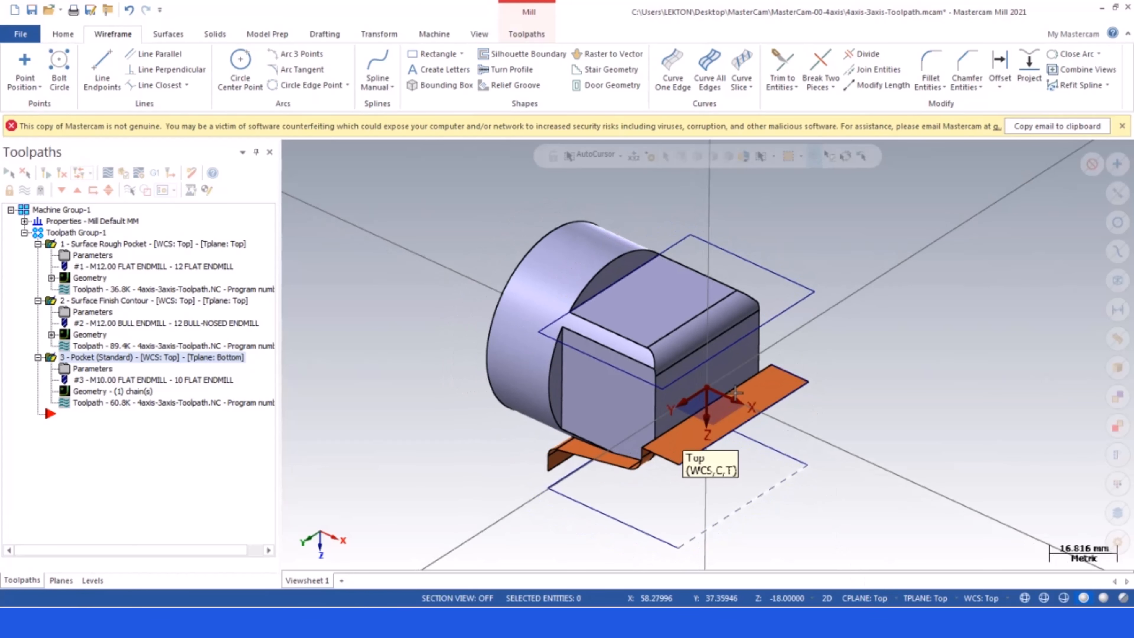
scroll(697, 464, "up", 1)
- Set the construction and tool planes to Front with a Z depth of 0
left_click(865, 598)
left_click(870, 496)
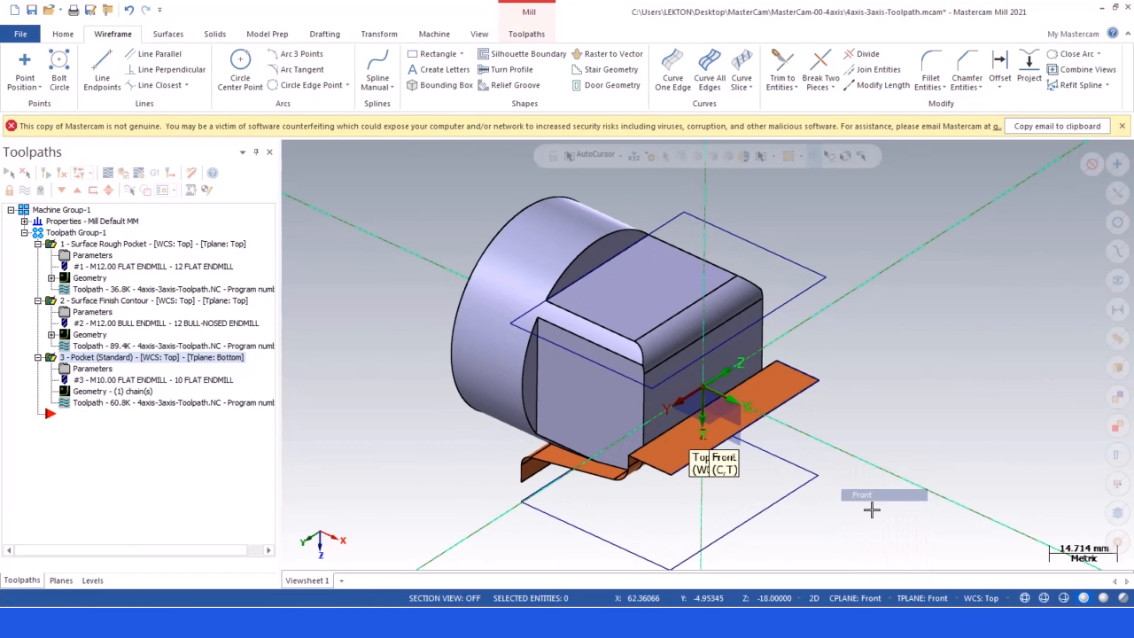
left_click(771, 600)
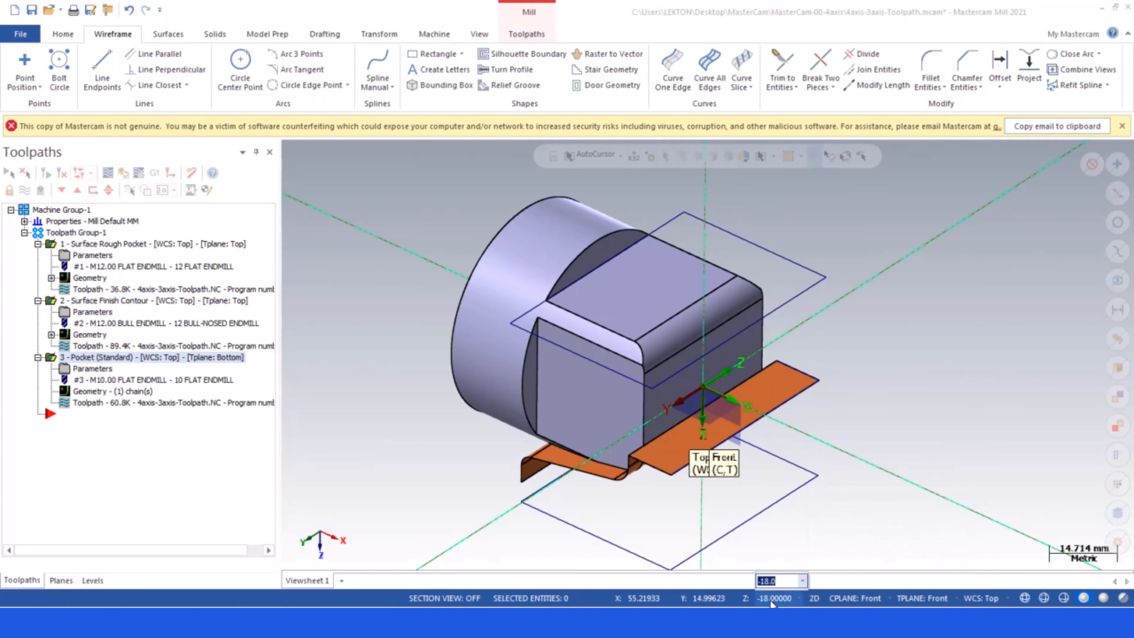
type("0")
key("Return")
- In the Front view, create a curve on one edge along the rounded corner at the part's free end
right_click(375, 265)
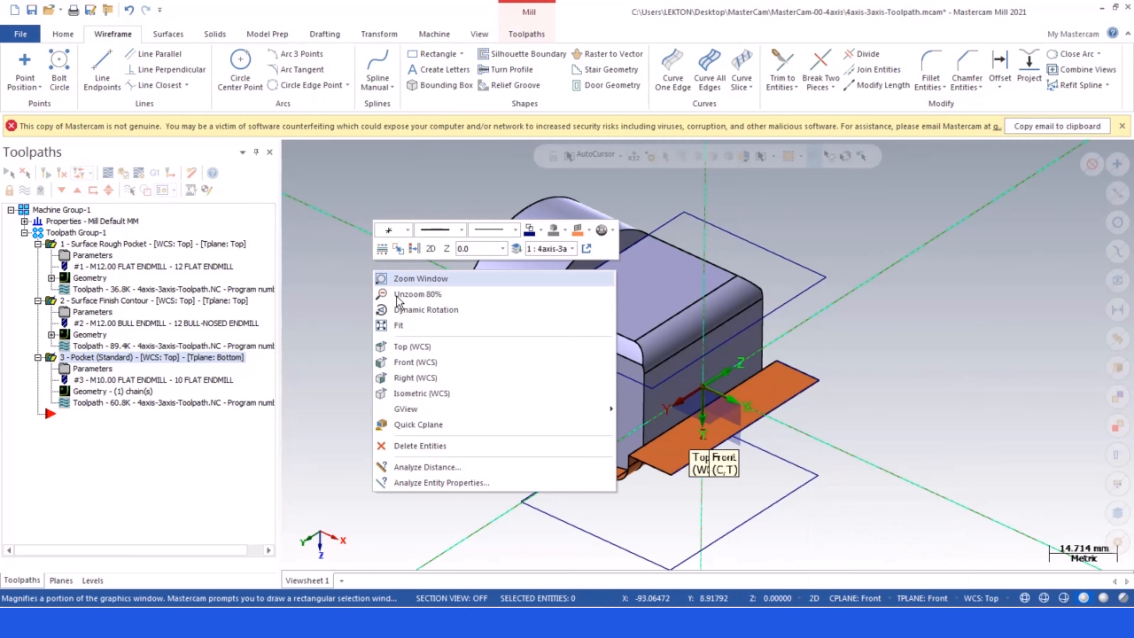
left_click(418, 367)
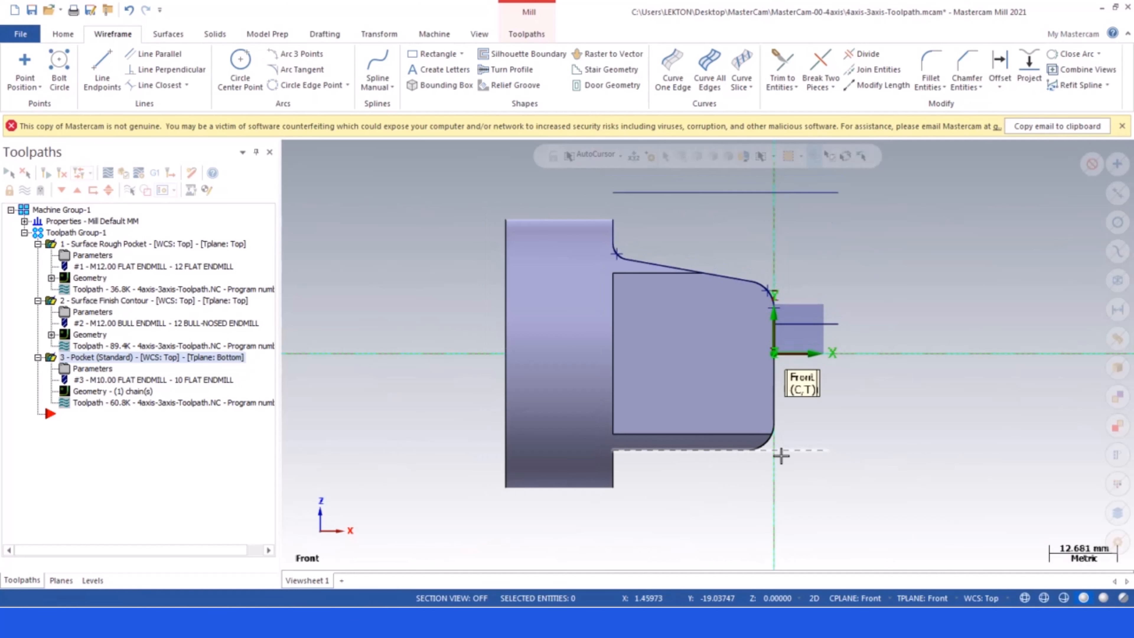
scroll(692, 302, "up", 5)
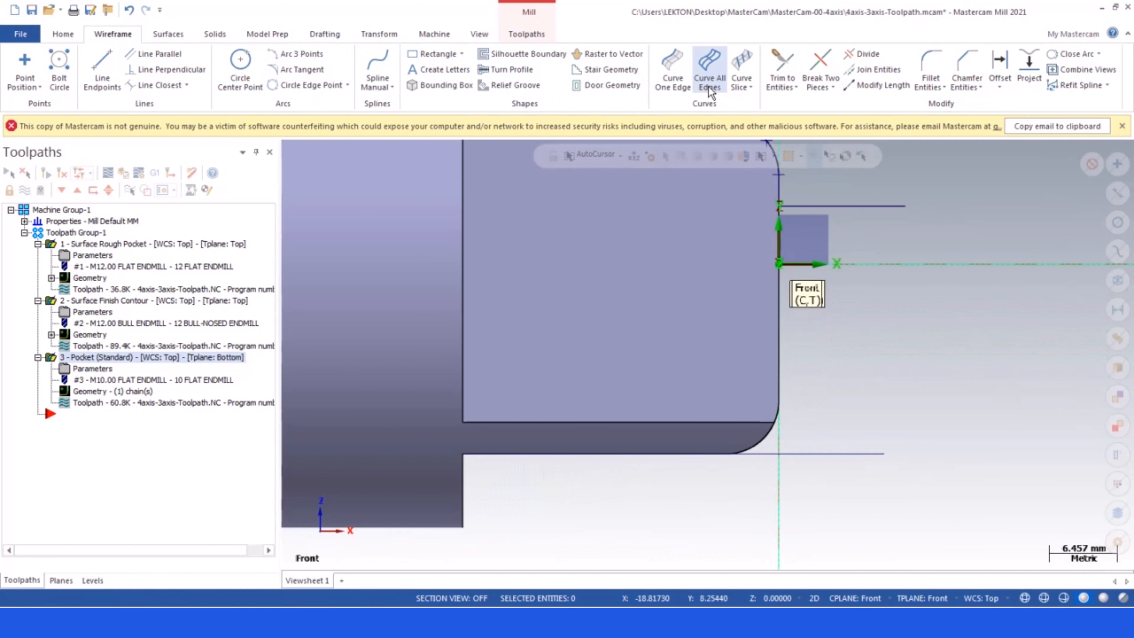
left_click(672, 70)
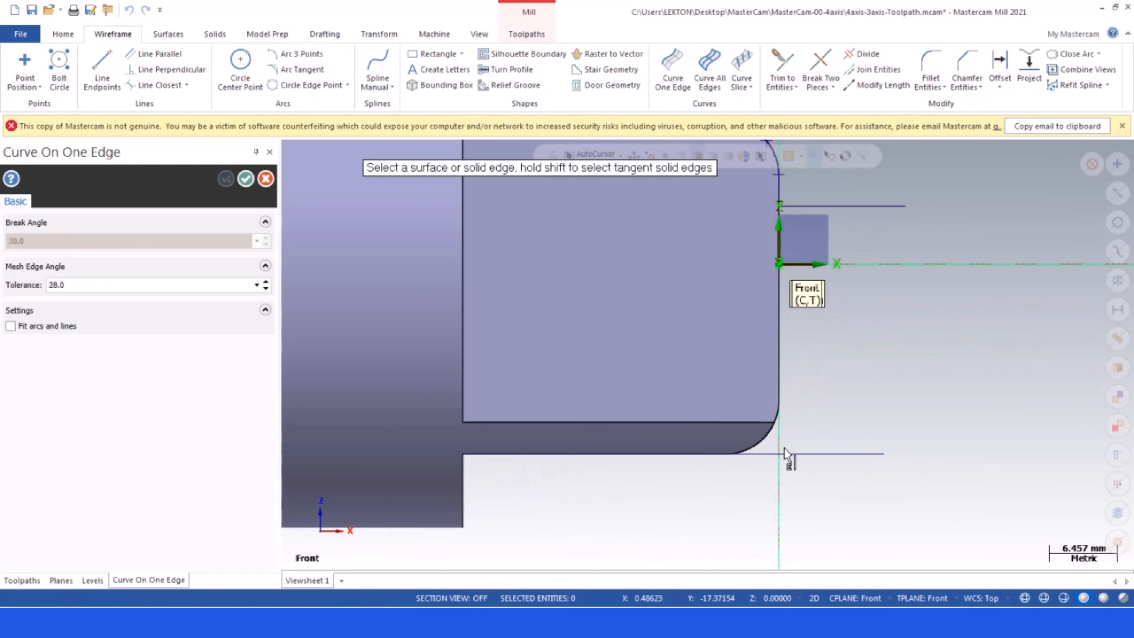
left_click(779, 420)
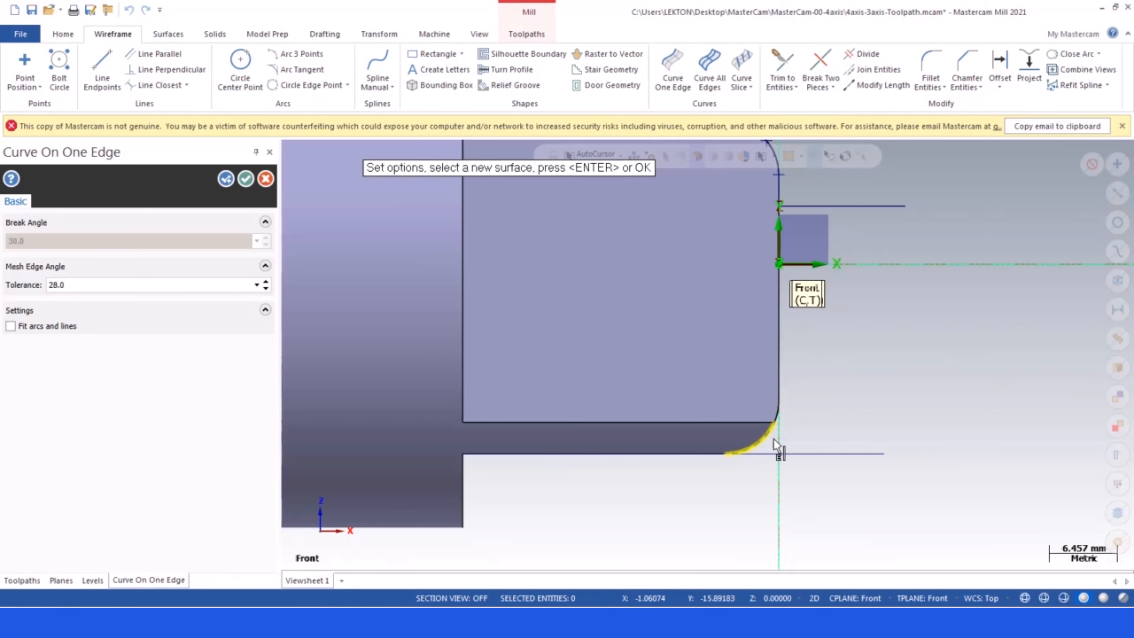
left_click(245, 178)
- Place points at the start, middle and end of the curve extracted from the rounded corner
middle_click_drag(744, 411, 709, 203)
scroll(702, 230, "down", 4)
middle_click_drag(688, 431, 694, 399)
scroll(694, 399, "up", 6)
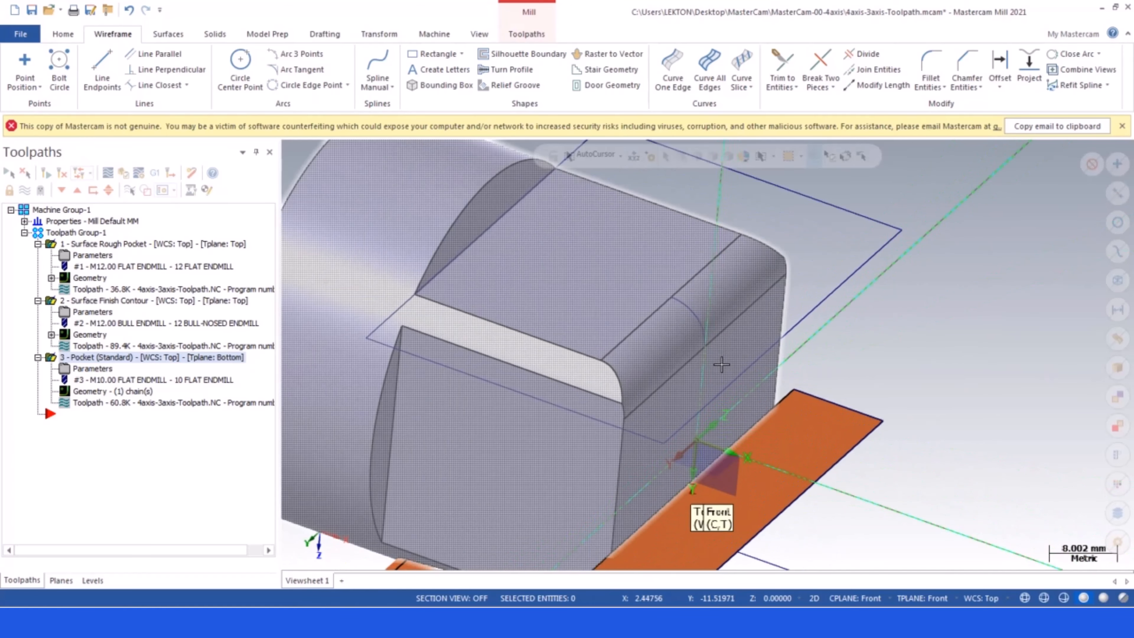
left_click(20, 64)
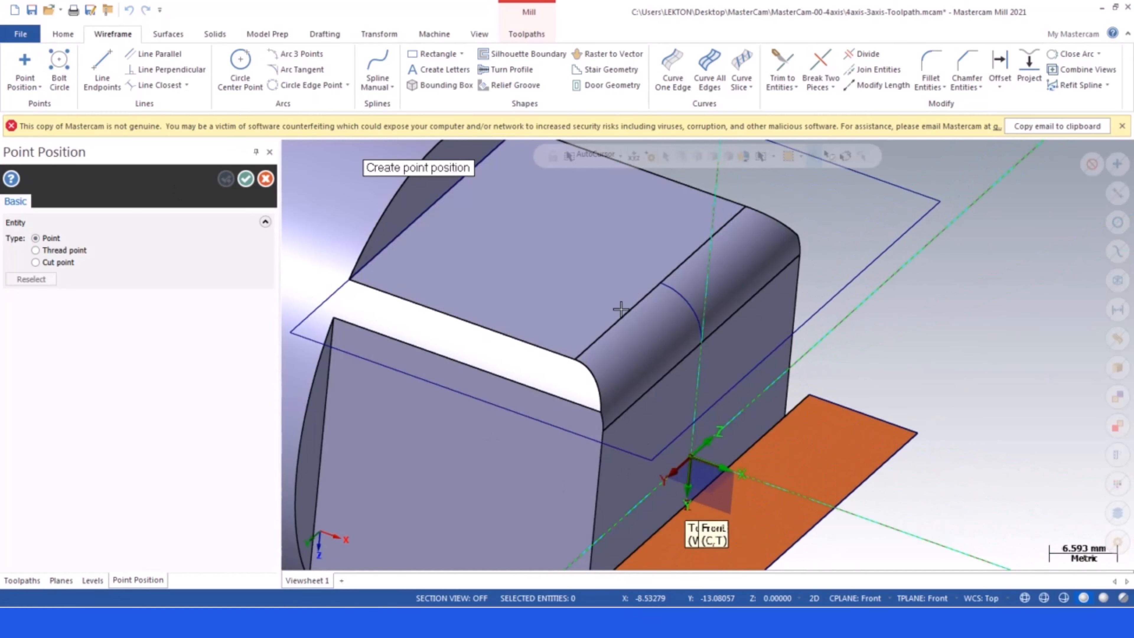
scroll(620, 308, "up", 2)
left_click(660, 280)
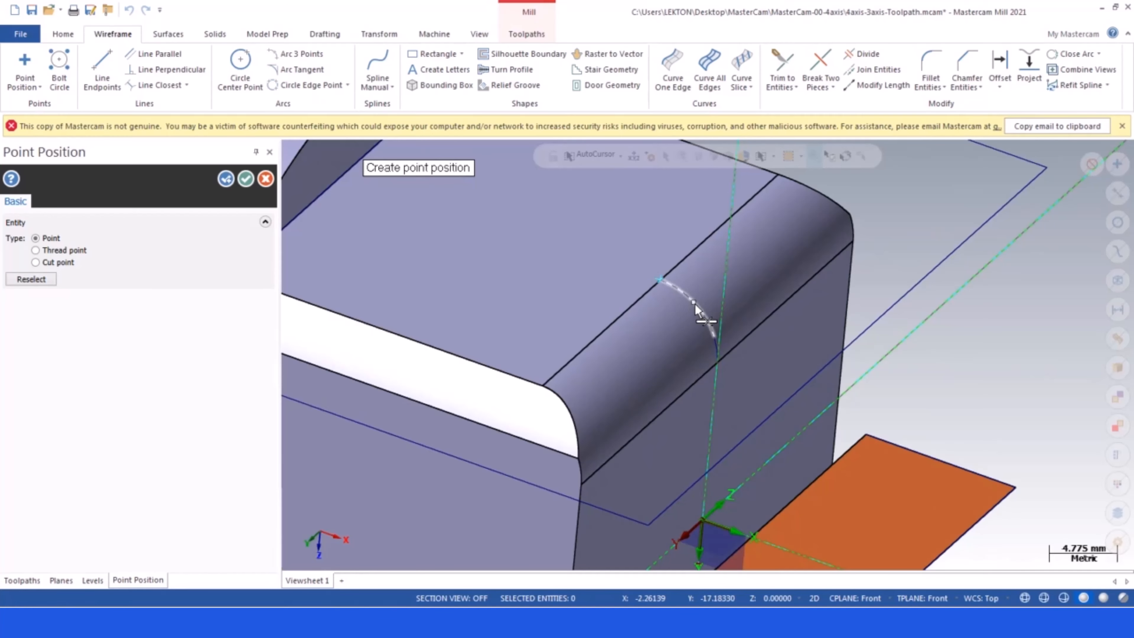
left_click(707, 327)
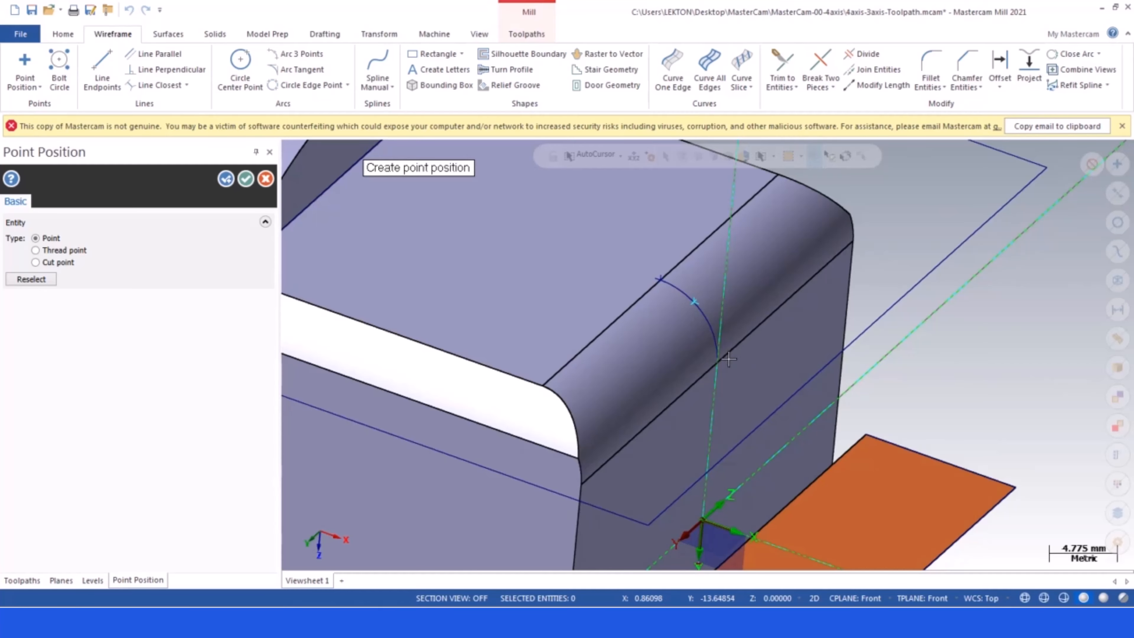
left_click(716, 362)
left_click(245, 179)
scroll(692, 324, "down", 4)
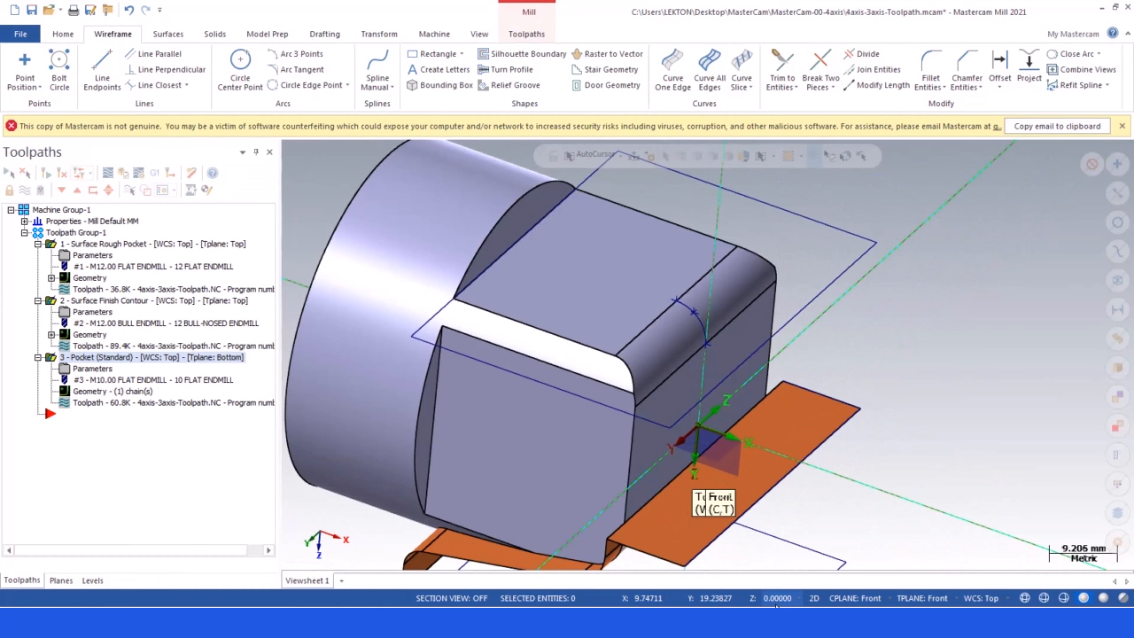
- Draw a three-point arc at a construction Z depth of 25 through the three points on the corner curve
left_click(854, 599)
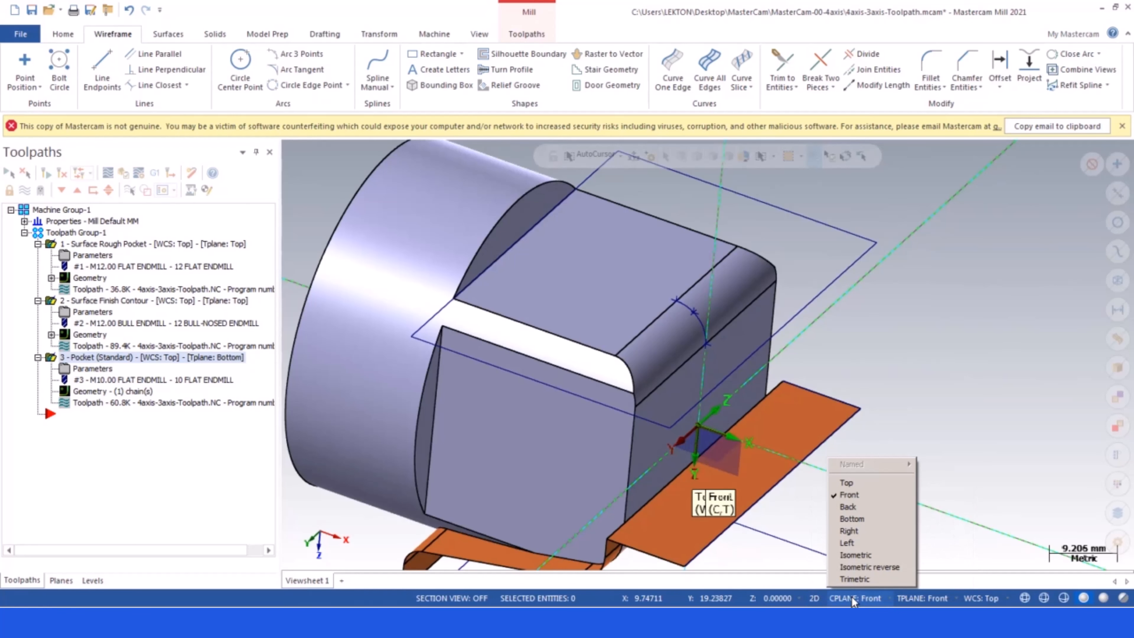
left_click(774, 598)
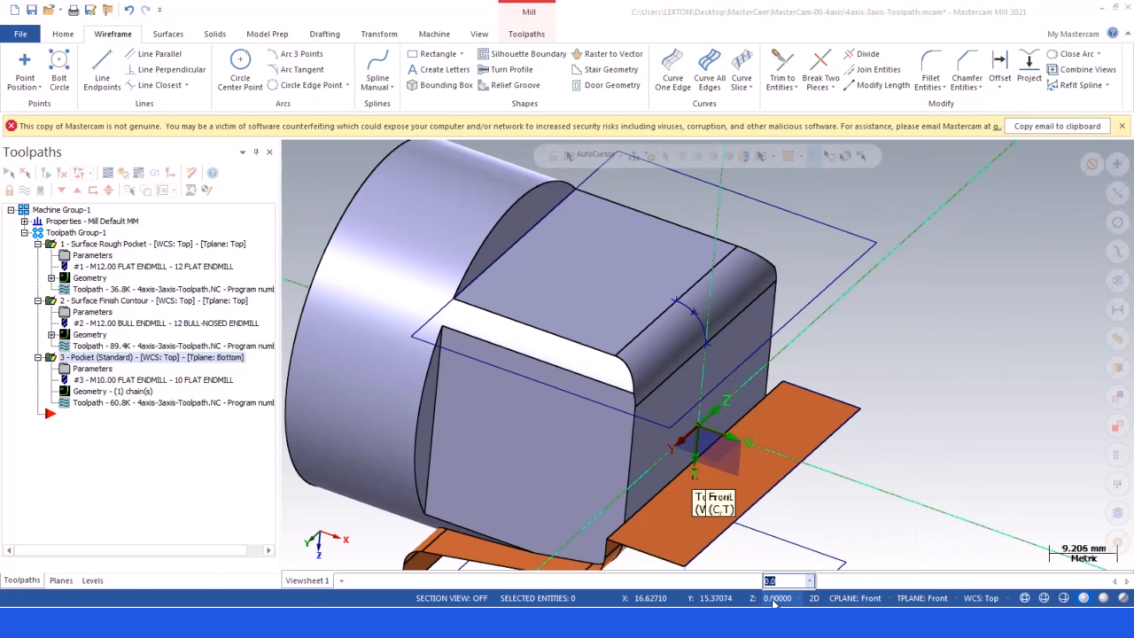
type("25")
key("Return")
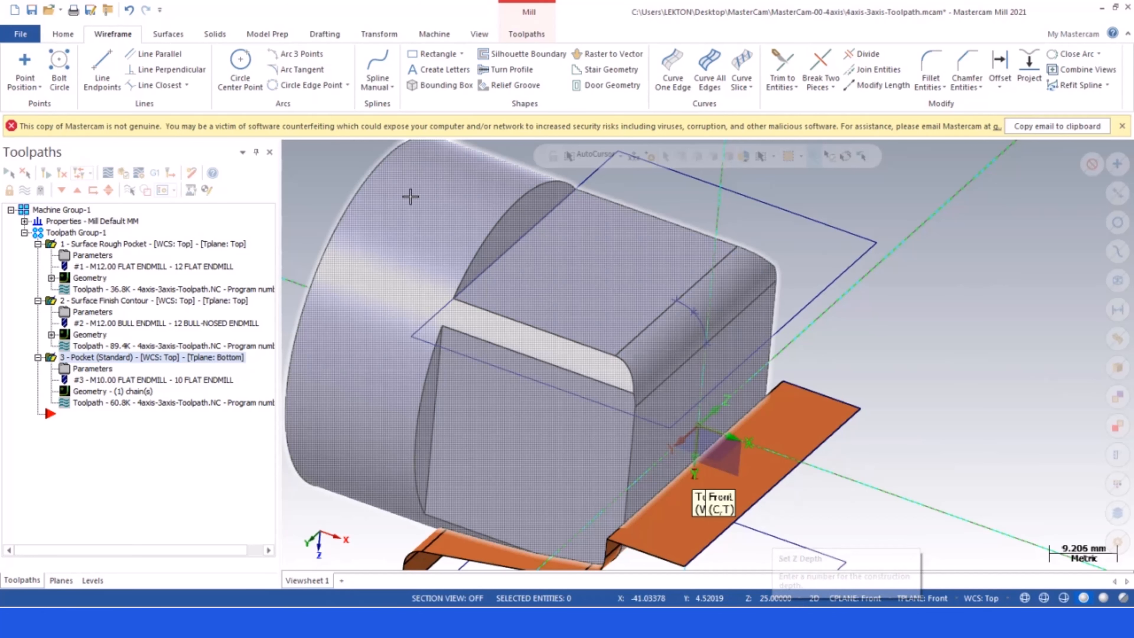
left_click(299, 53)
scroll(704, 331, "up", 2)
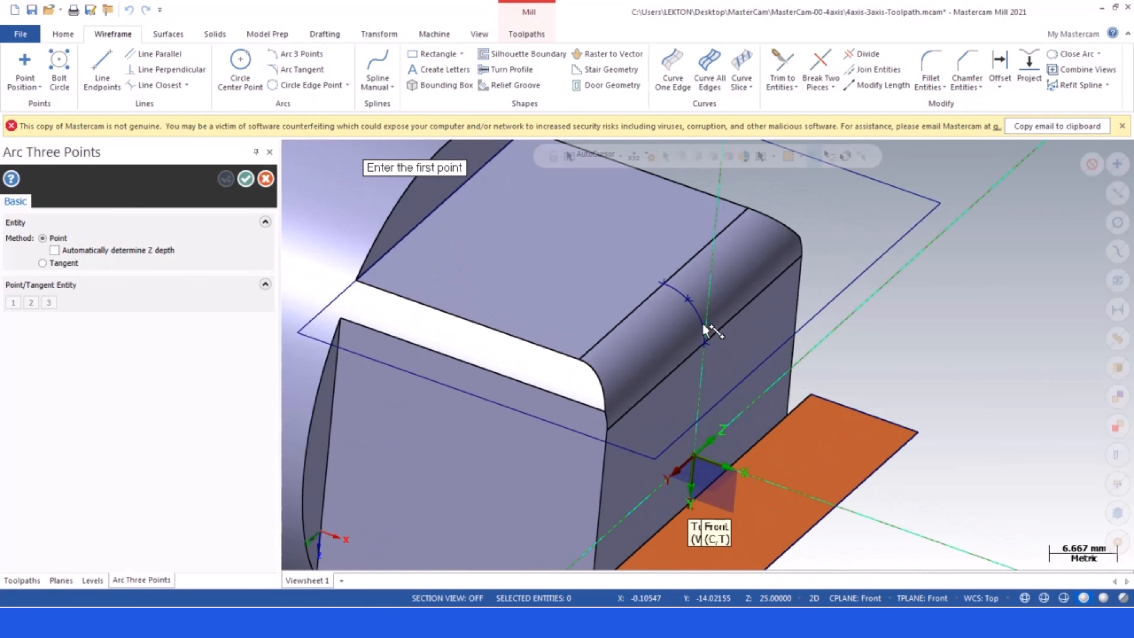
scroll(705, 331, "up", 2)
left_click(686, 293)
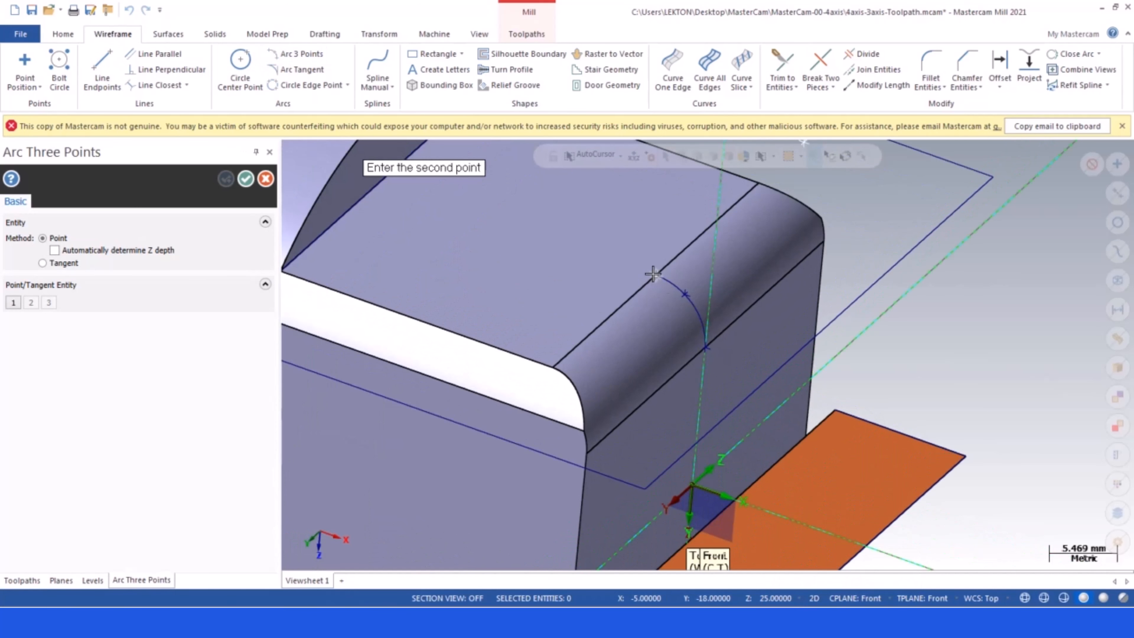
left_click(686, 296)
left_click(706, 345)
scroll(710, 339, "down", 2)
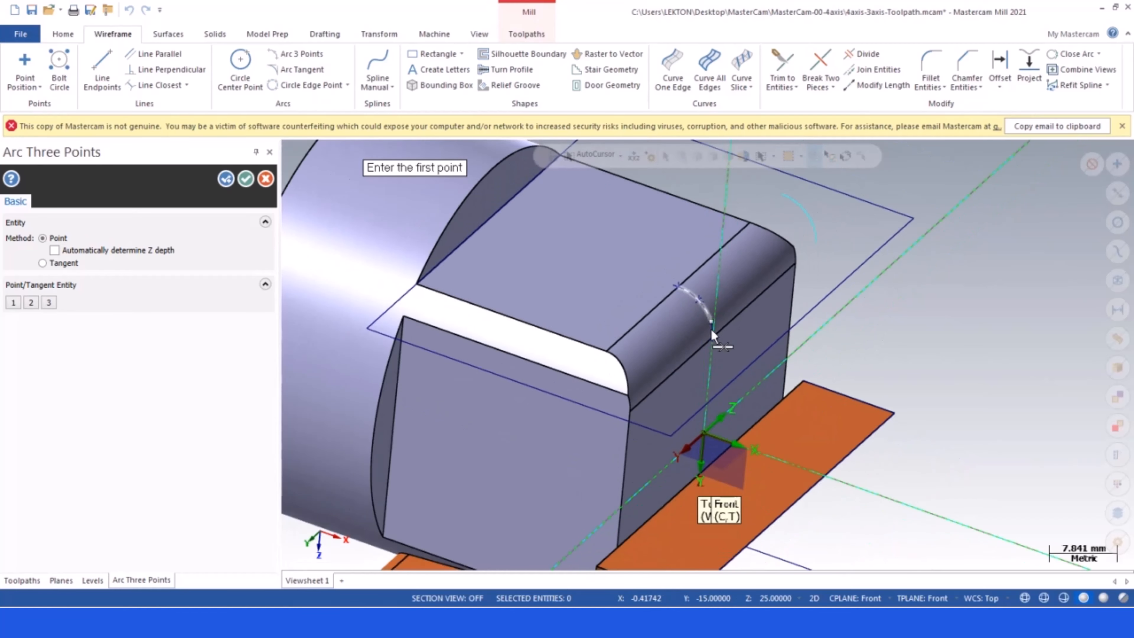
scroll(712, 333, "down", 4)
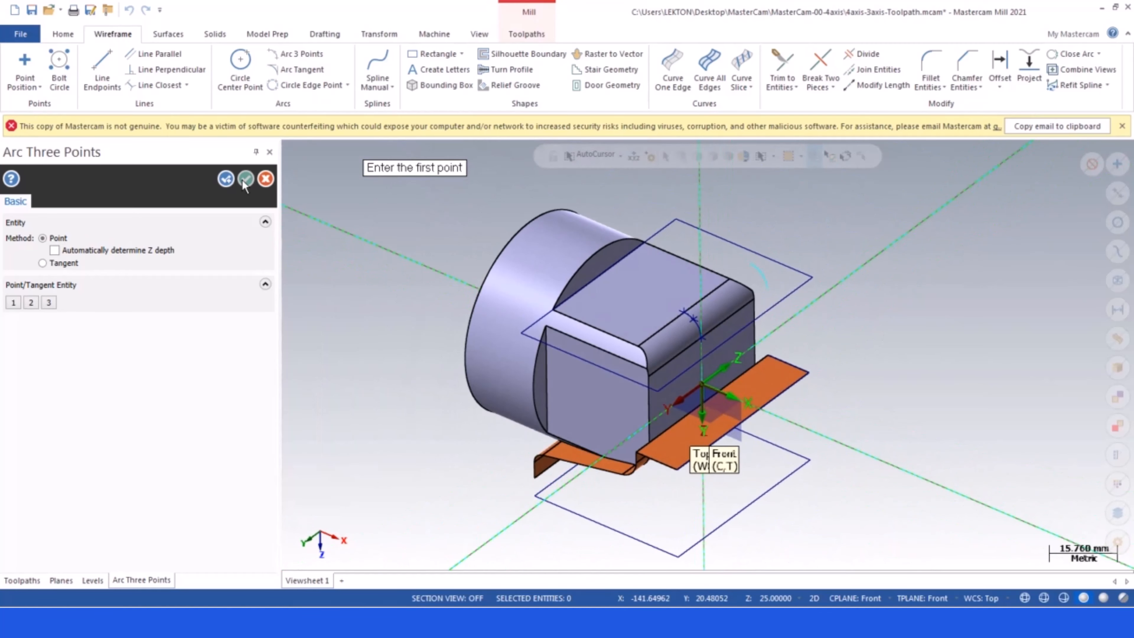
left_click(245, 179)
- Analyze the properties of the new arc offset from the part
scroll(732, 270, "down", 1)
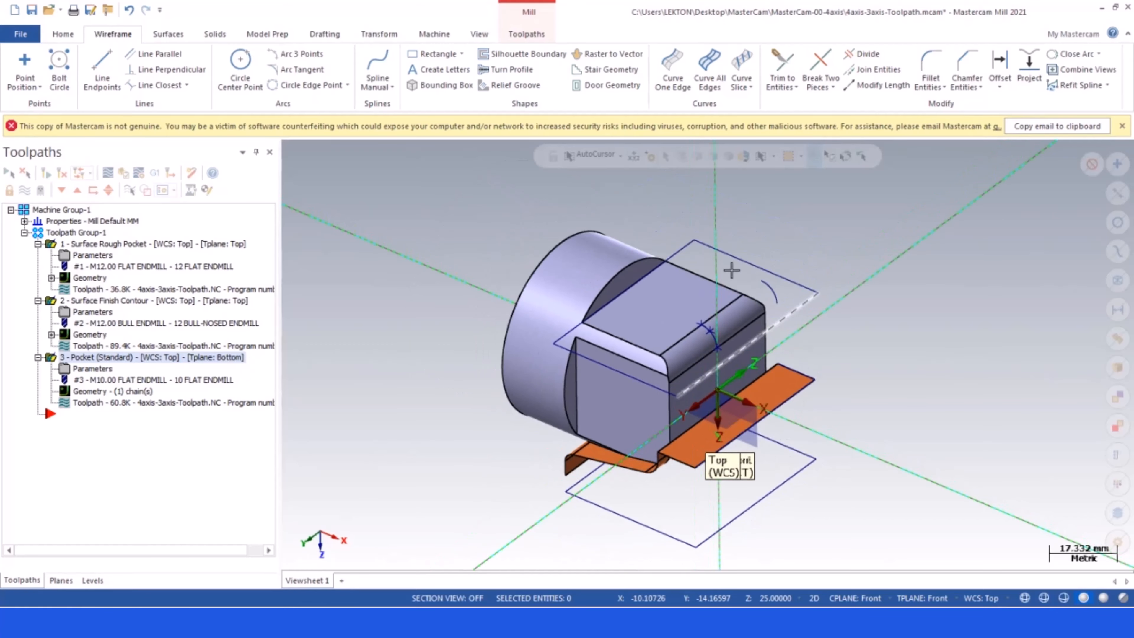
scroll(741, 254, "up", 2)
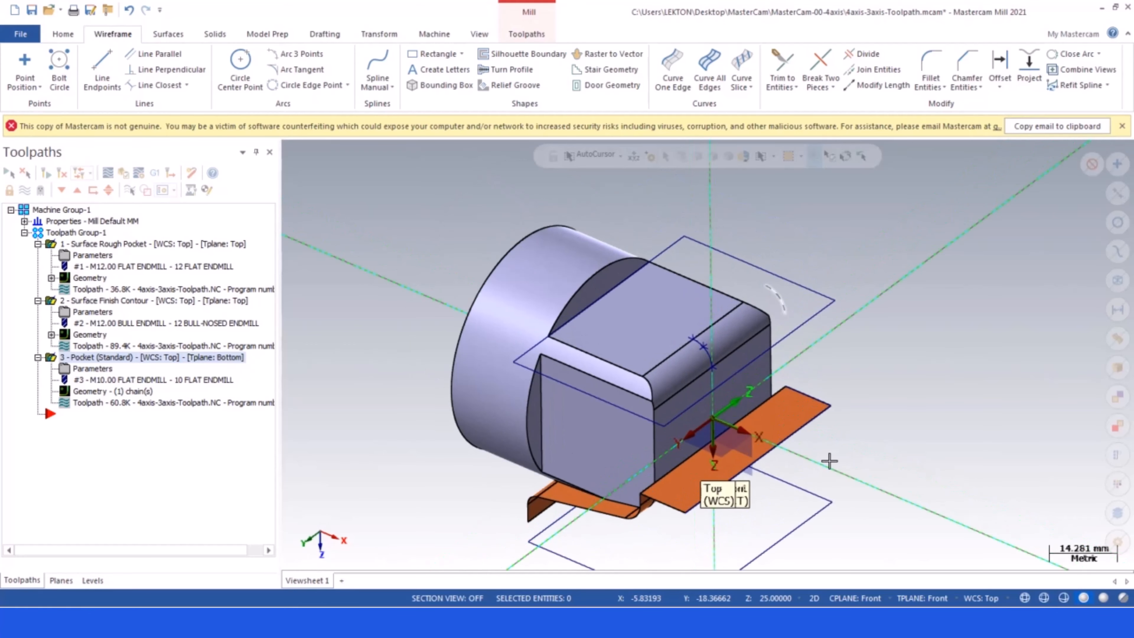
left_click(782, 287)
left_click(66, 36)
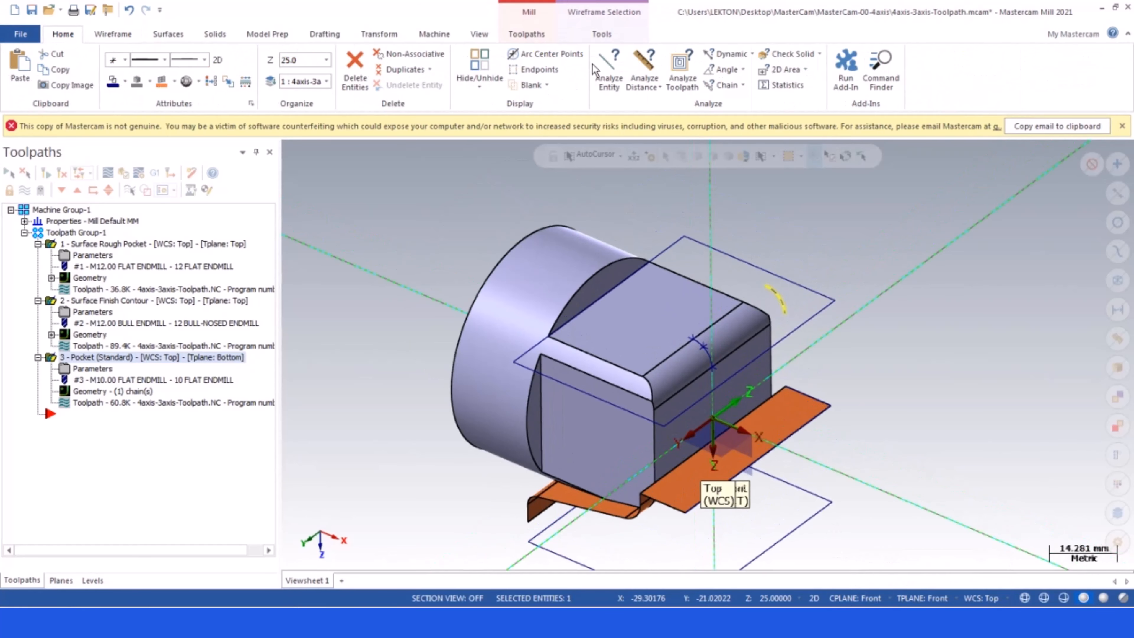
left_click(609, 67)
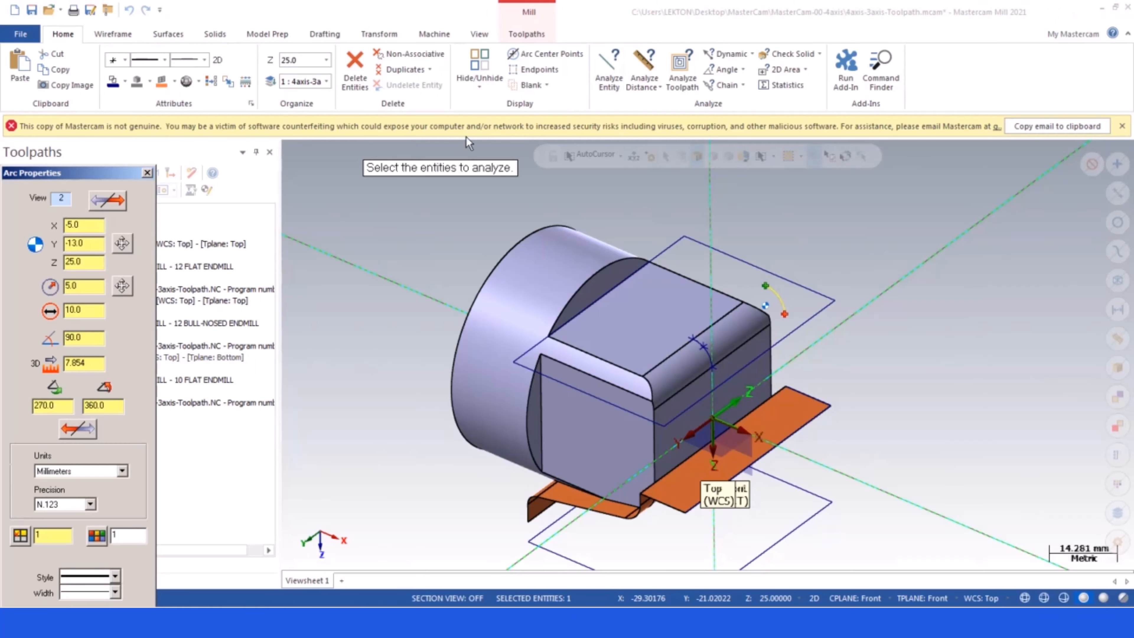
left_click(148, 173)
- Create a draft surface from the offset arc with a length of 50, an angle of 0 and the opposite-side direction
left_click(127, 34)
left_click(168, 35)
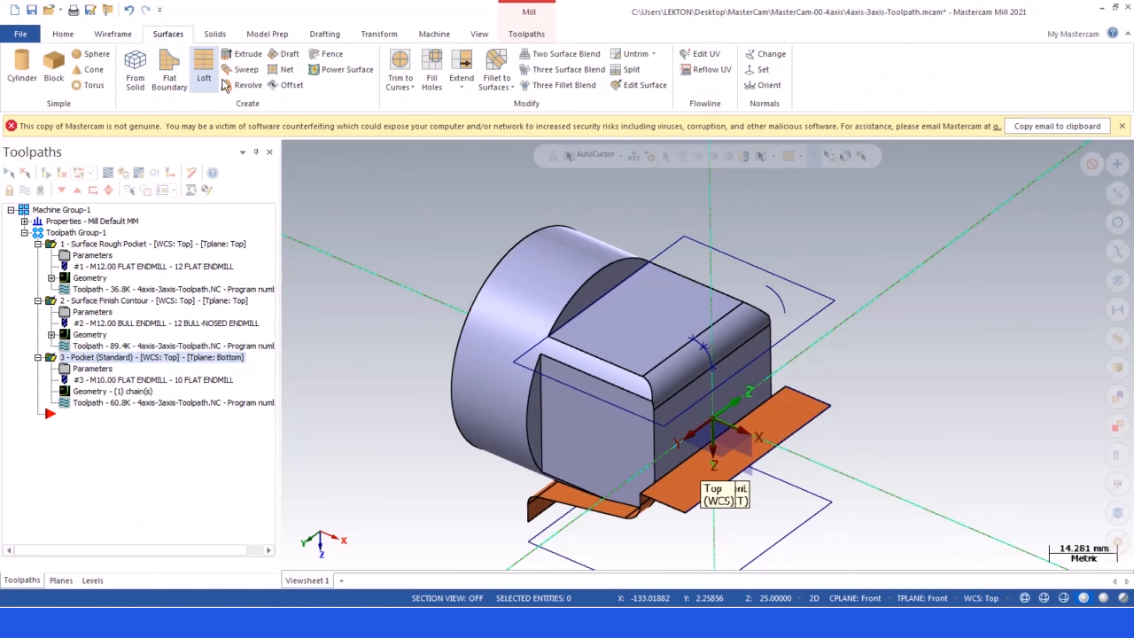
left_click(285, 54)
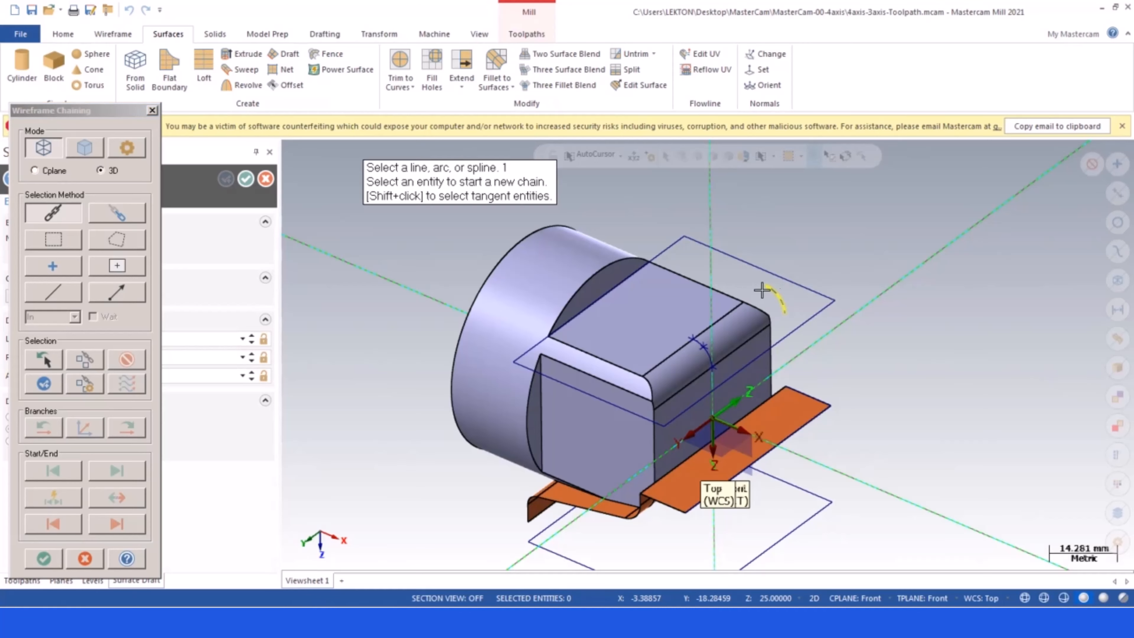
left_click(762, 290)
left_click(42, 558)
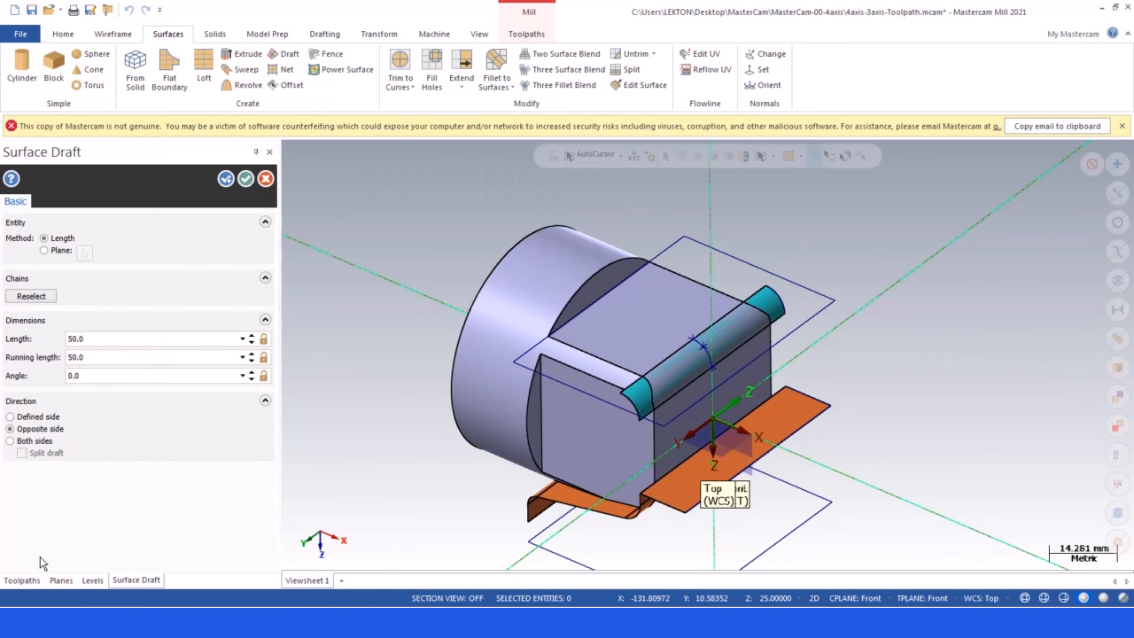
left_click(245, 179)
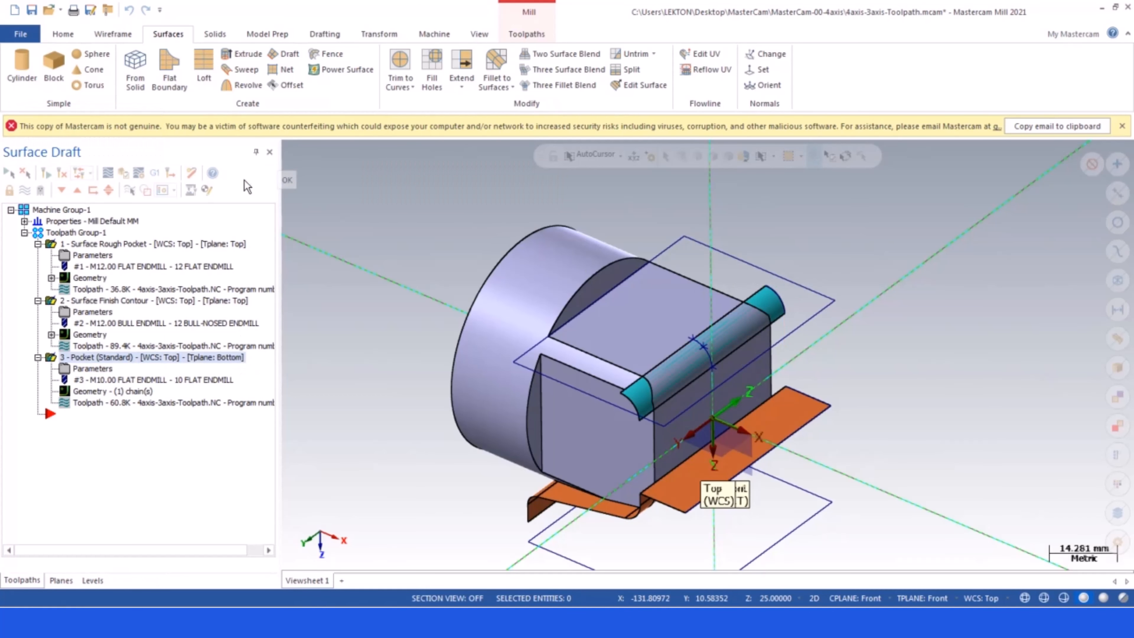
- Switch construction to 3D mode and set the construction and tool planes to Top
scroll(757, 424, "up", 1)
scroll(757, 424, "up", 1)
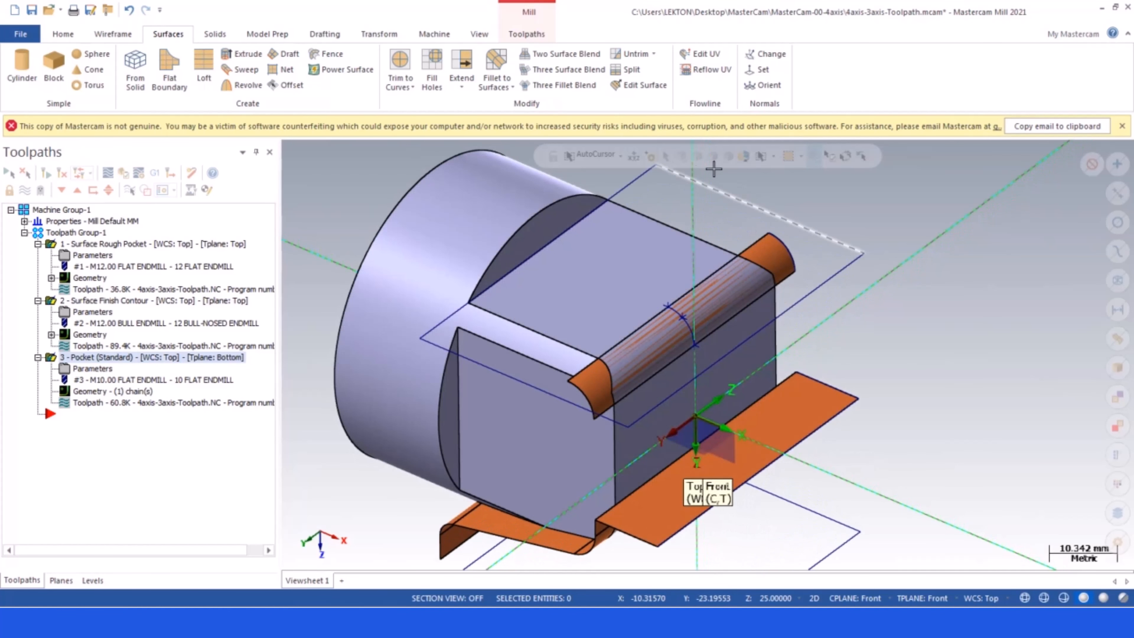
left_click(62, 34)
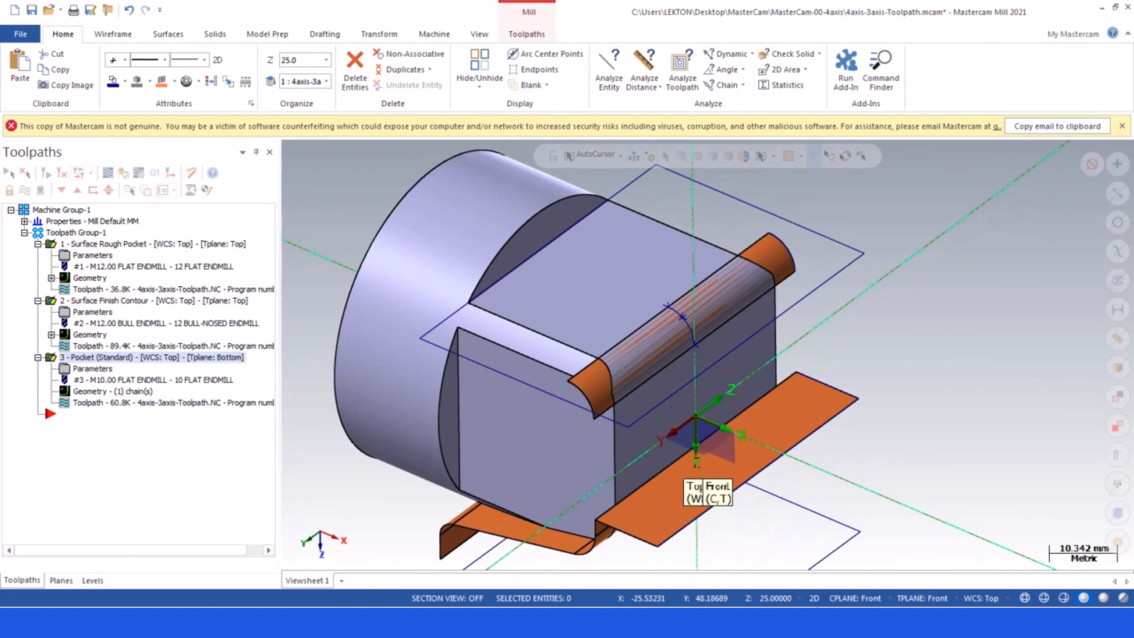
left_click(814, 598)
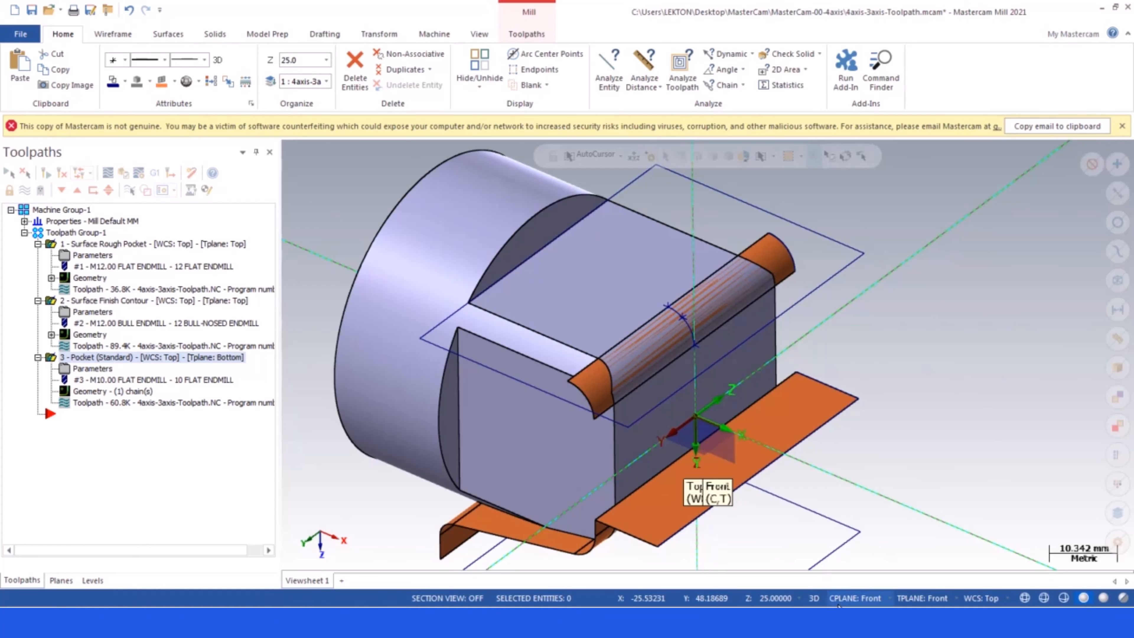
left_click(855, 598)
left_click(854, 485)
scroll(812, 405, "up", 1)
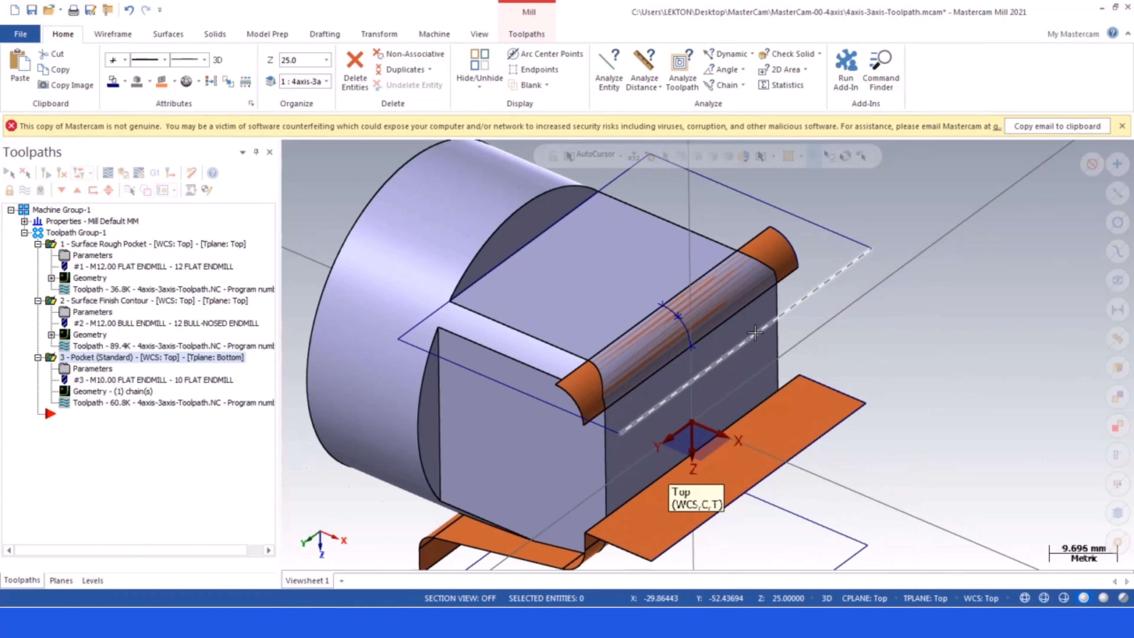
- Create a curve on the long straight edge of the new rounded surface along the part's end face
left_click(110, 36)
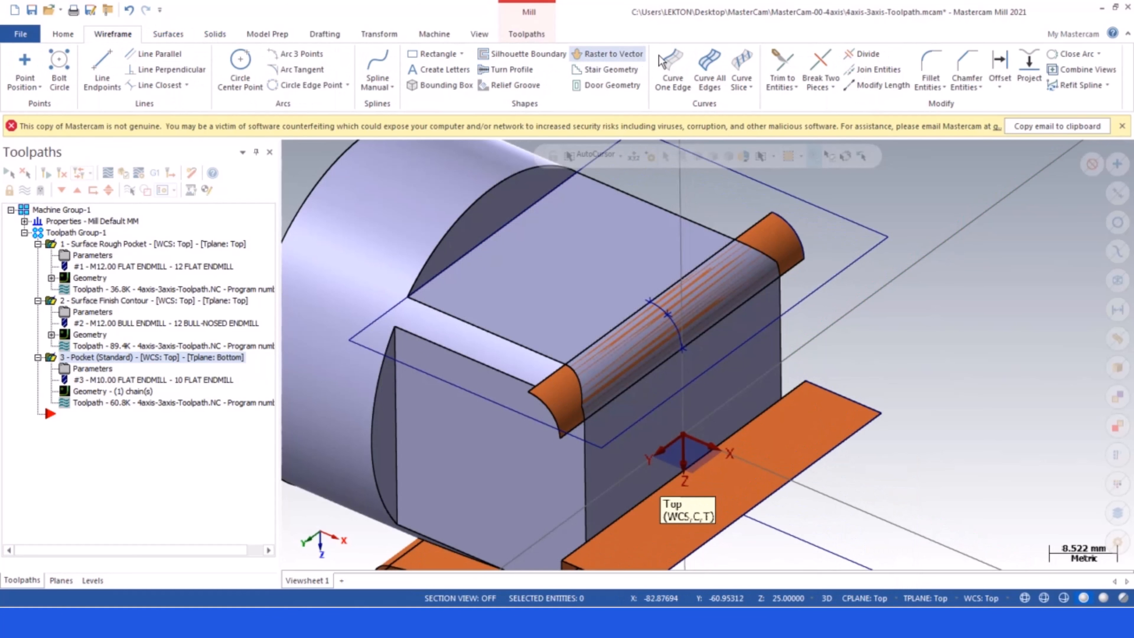
left_click(672, 72)
left_click(788, 257)
left_click(796, 282)
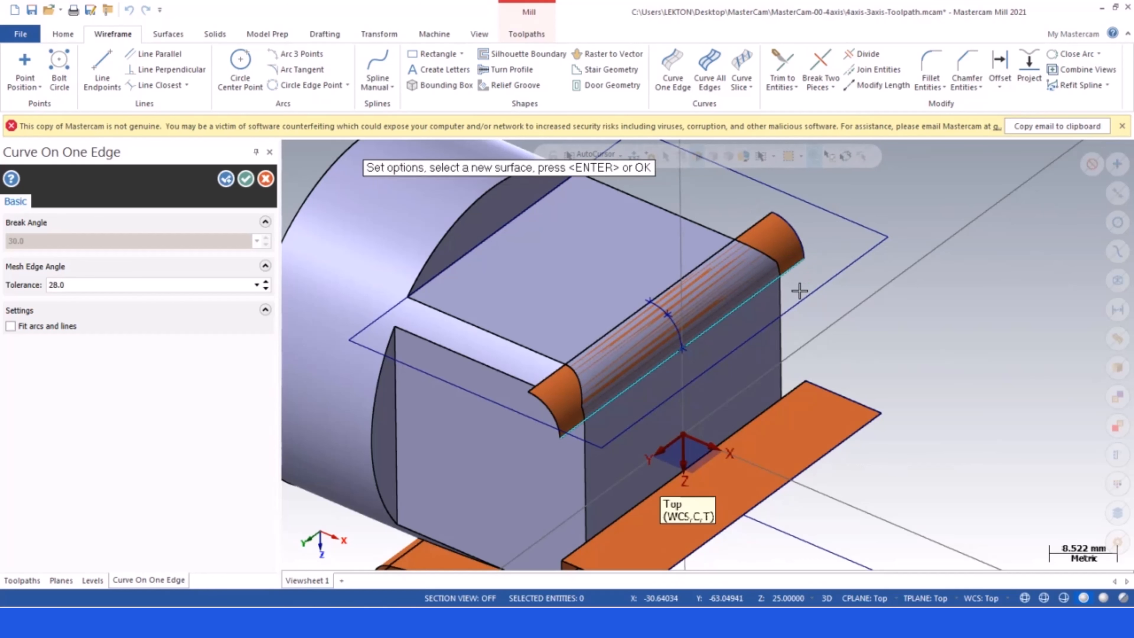
left_click(246, 178)
left_click(325, 35)
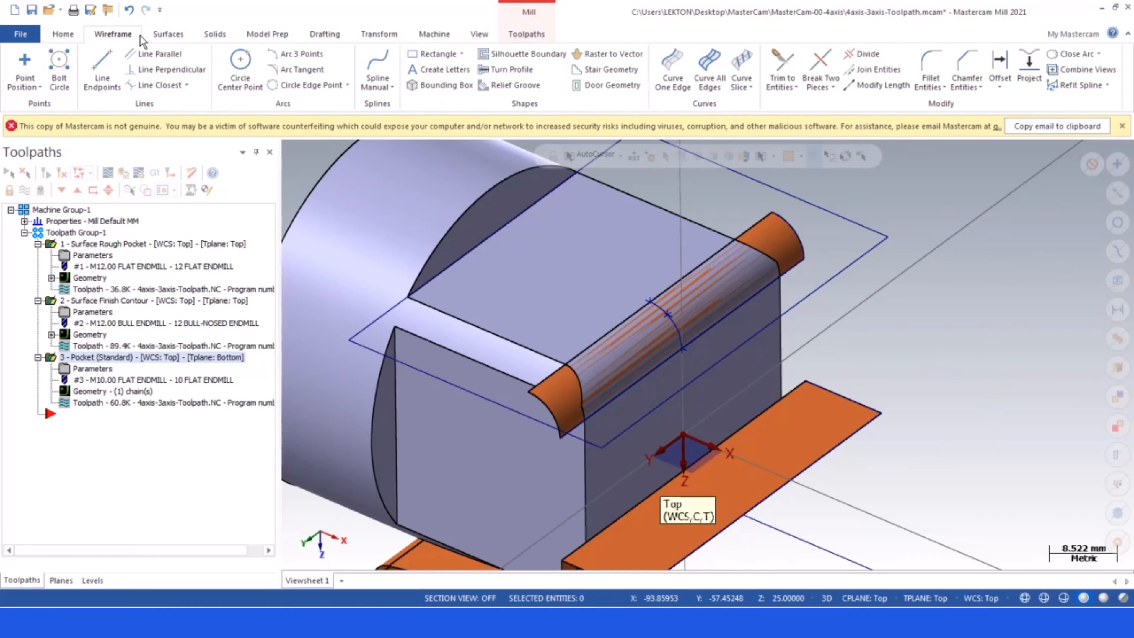
left_click(175, 36)
left_click(284, 54)
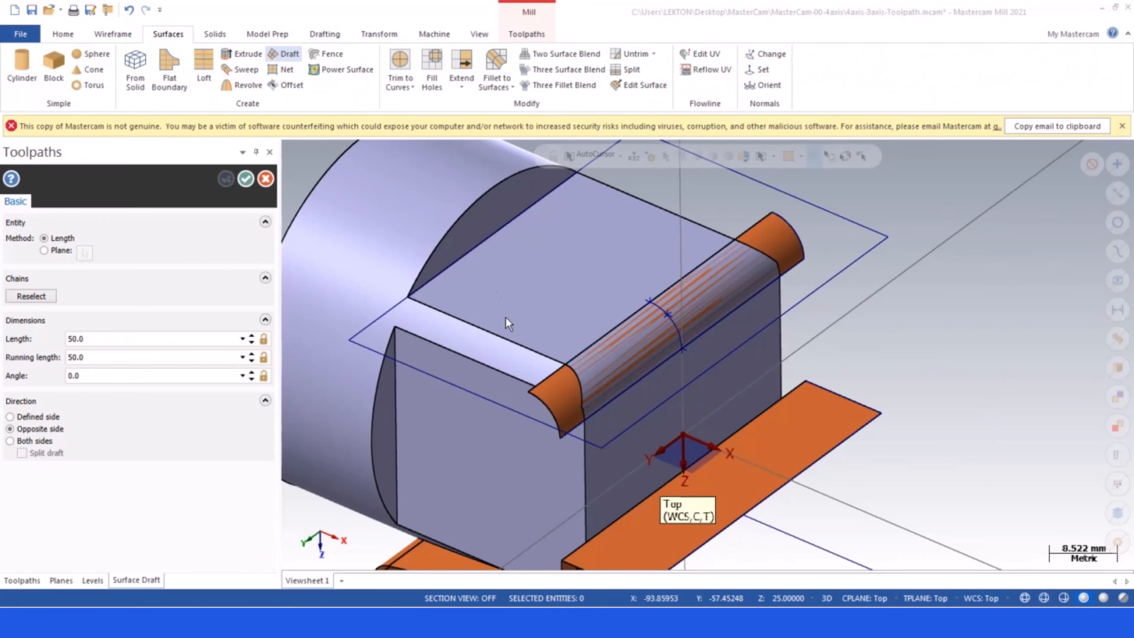
left_click(50, 291)
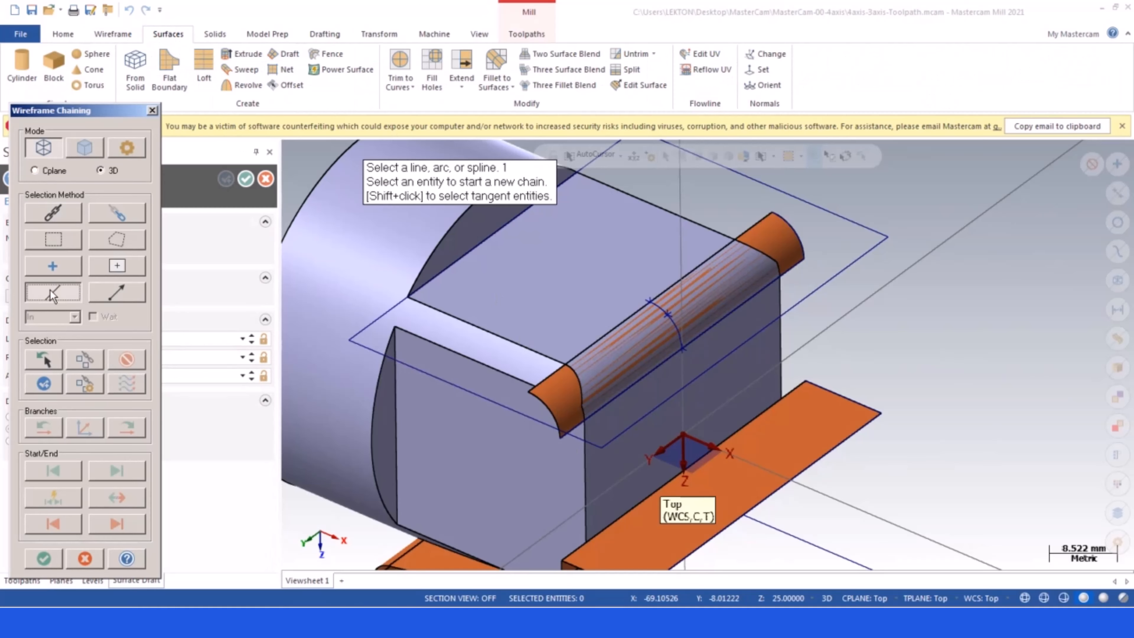
left_click(500, 404)
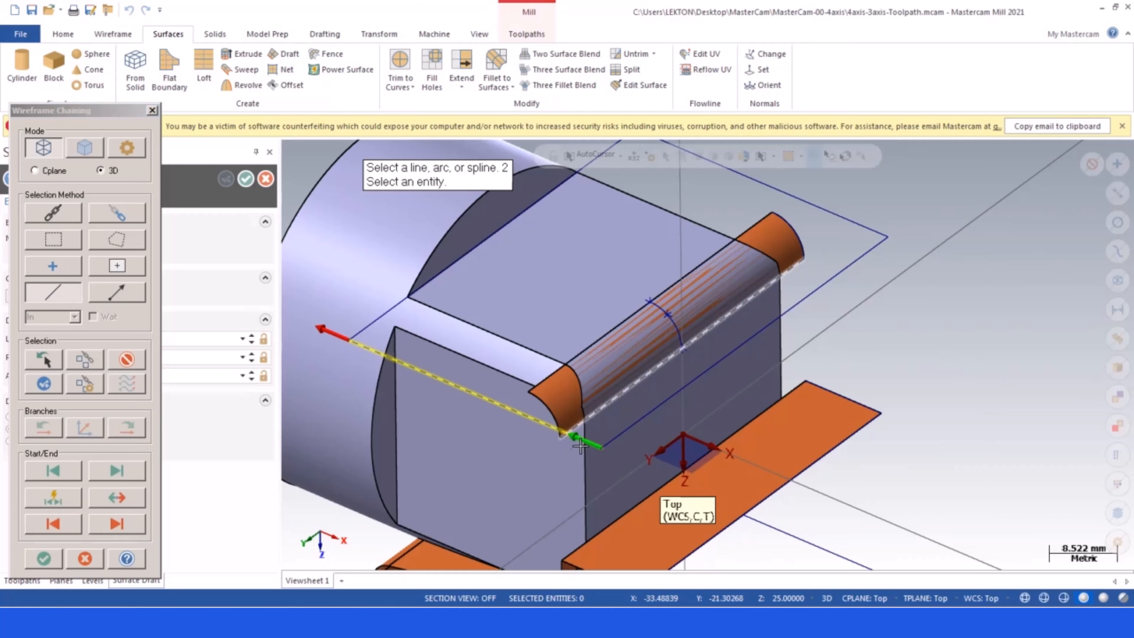
left_click(78, 561)
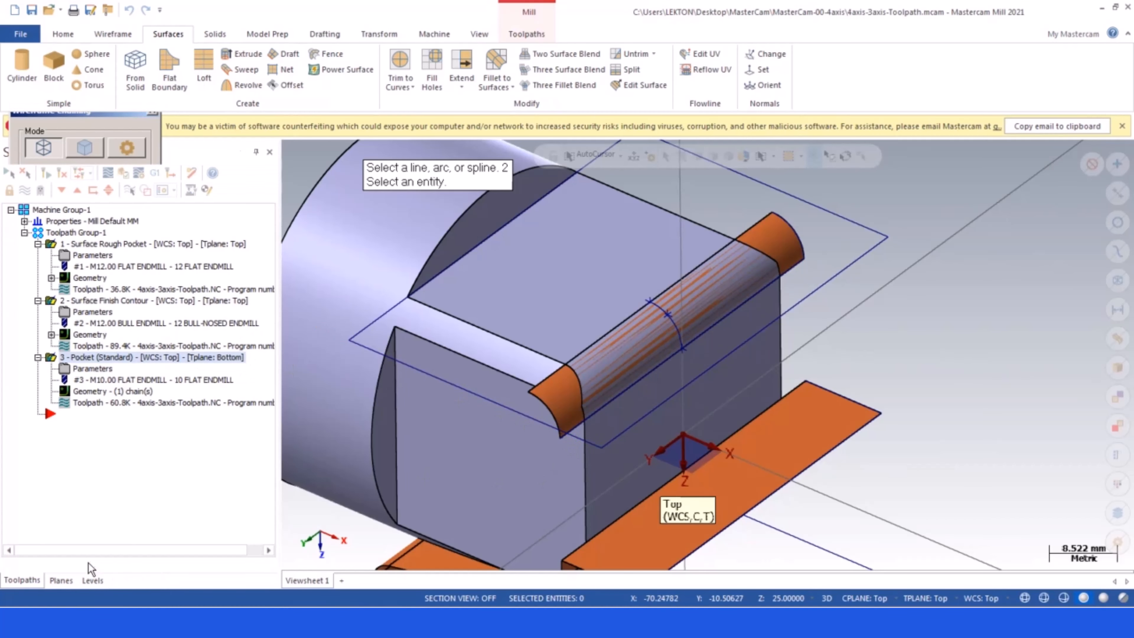
- Create a draft surface from the curve along the rounded surface's edge with a length of 3 in the defined-side direction
left_click(280, 57)
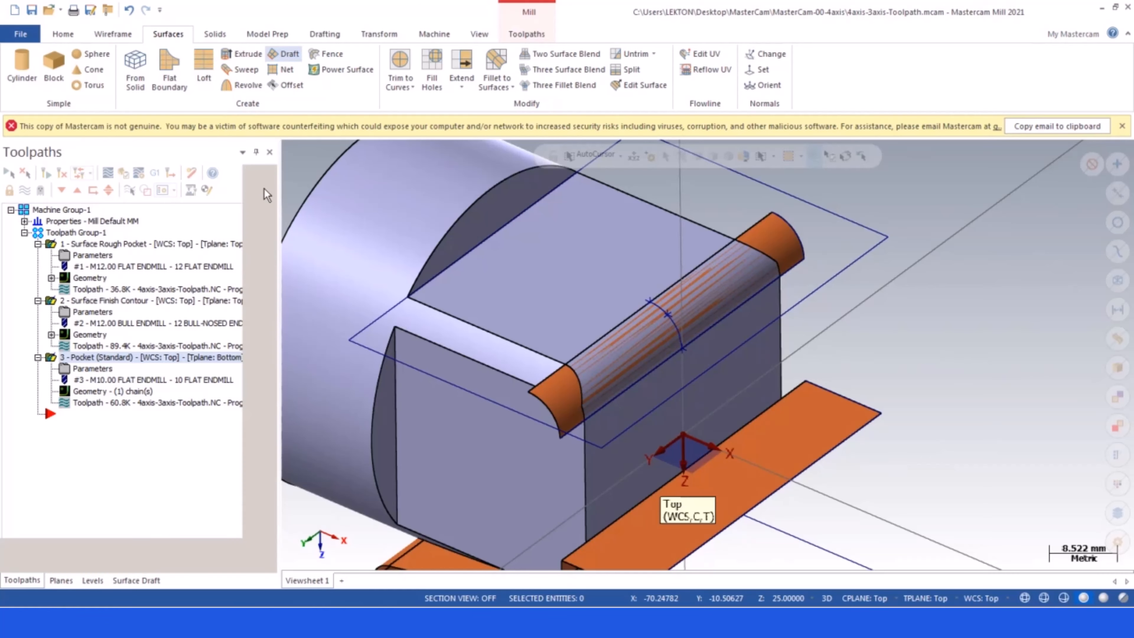
left_click(575, 426)
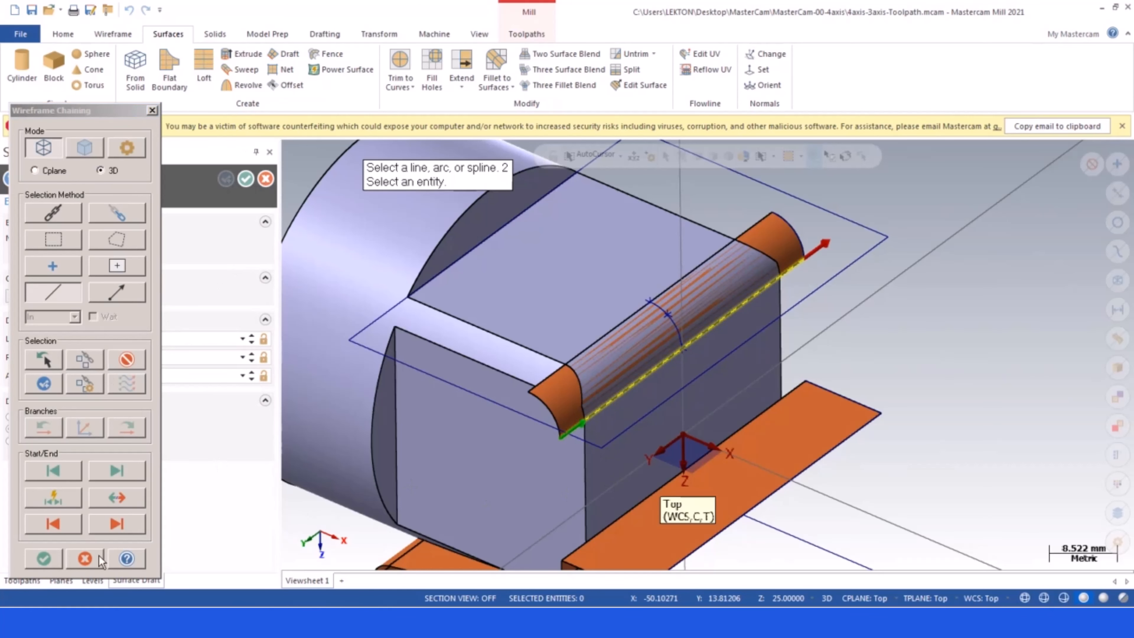
left_click(46, 563)
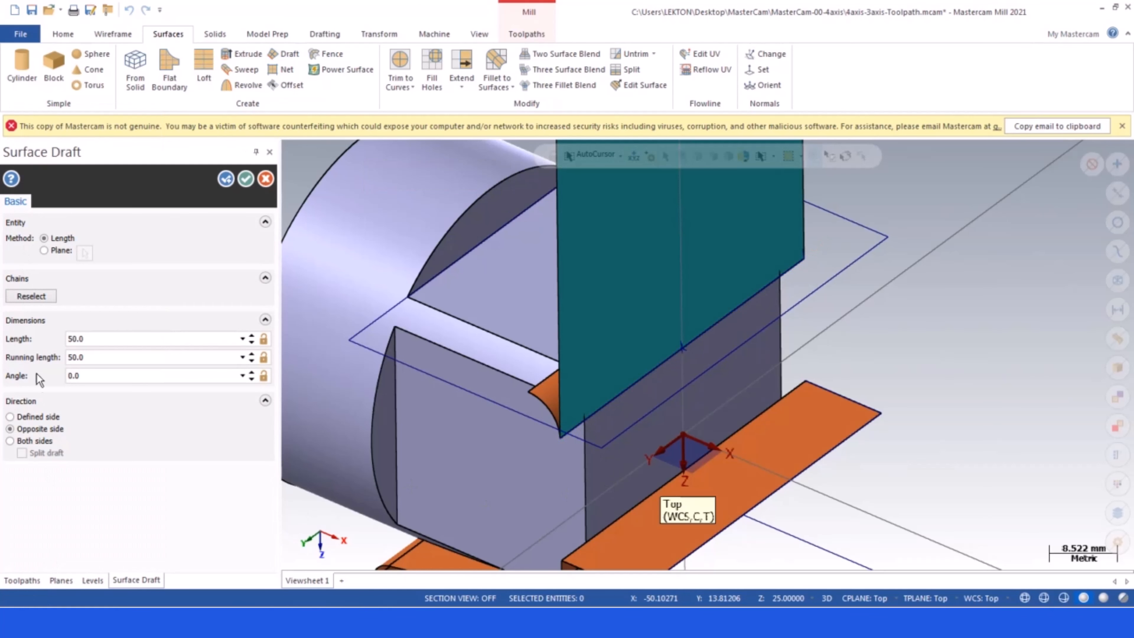
left_click(10, 416)
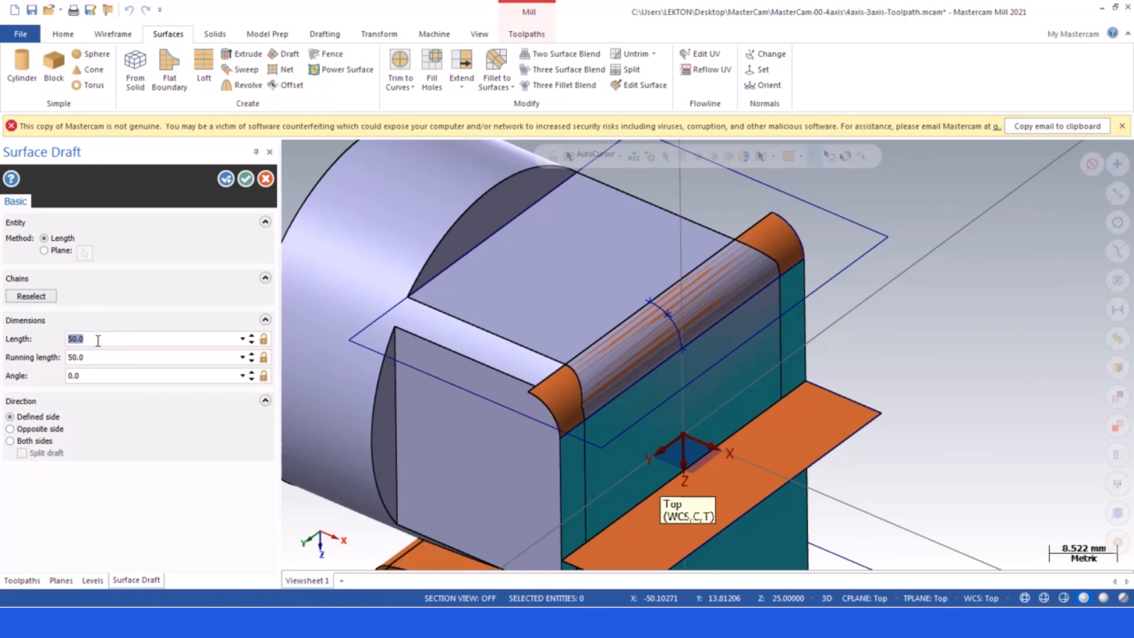
key("Return")
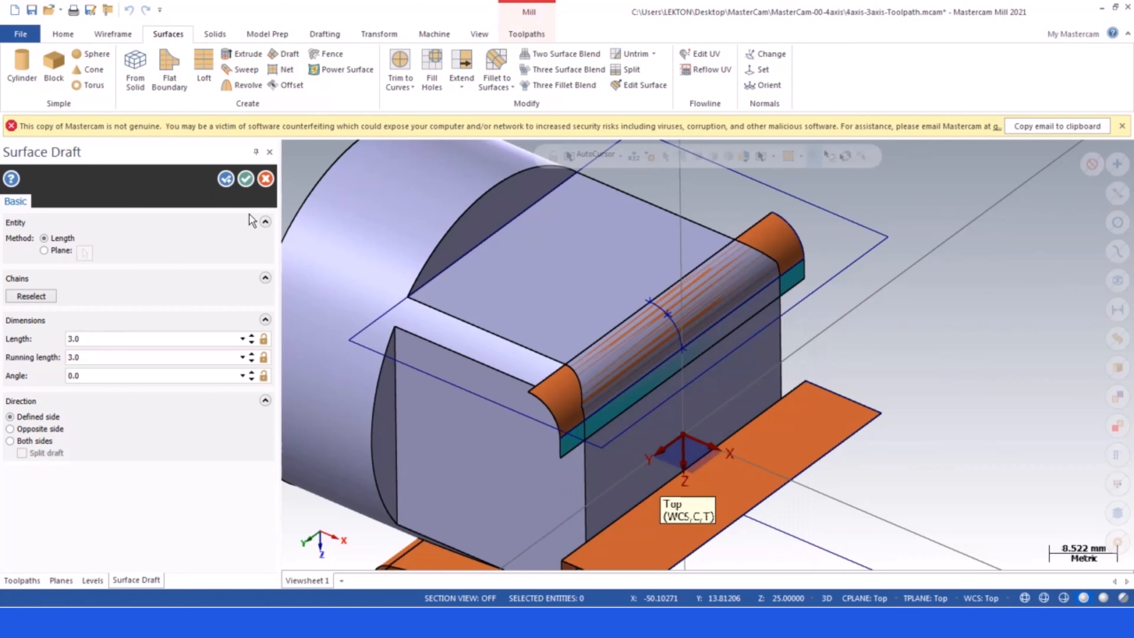
left_click(246, 181)
scroll(736, 210, "down", 1)
scroll(735, 210, "up", 1)
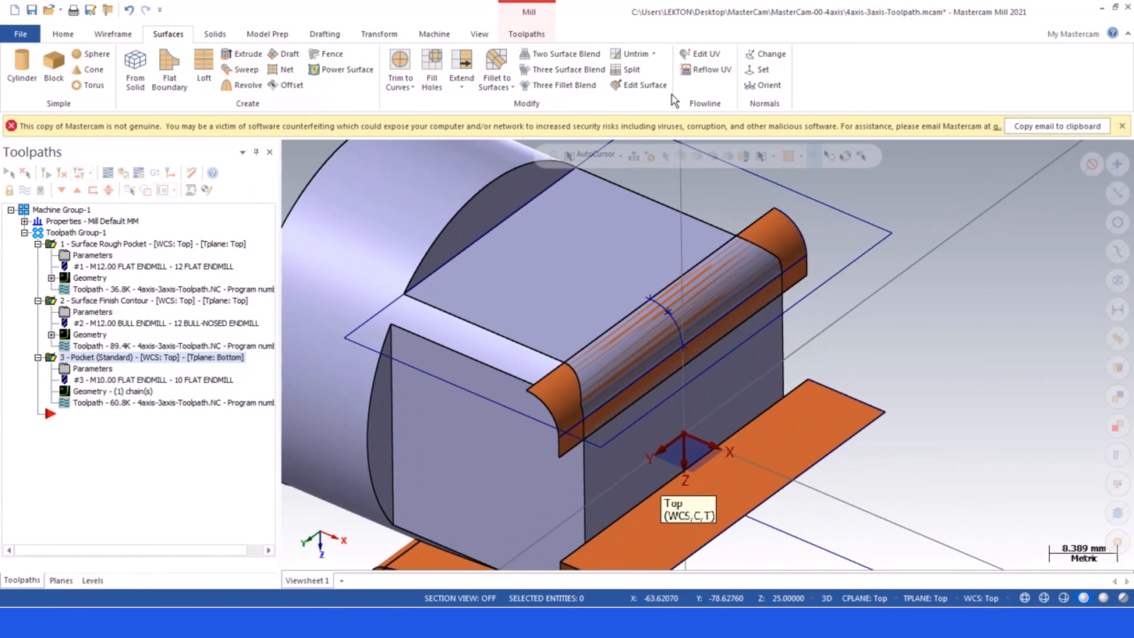
- Create a curve on the free long edge of the new narrow draft surface
left_click(96, 36)
left_click(800, 271)
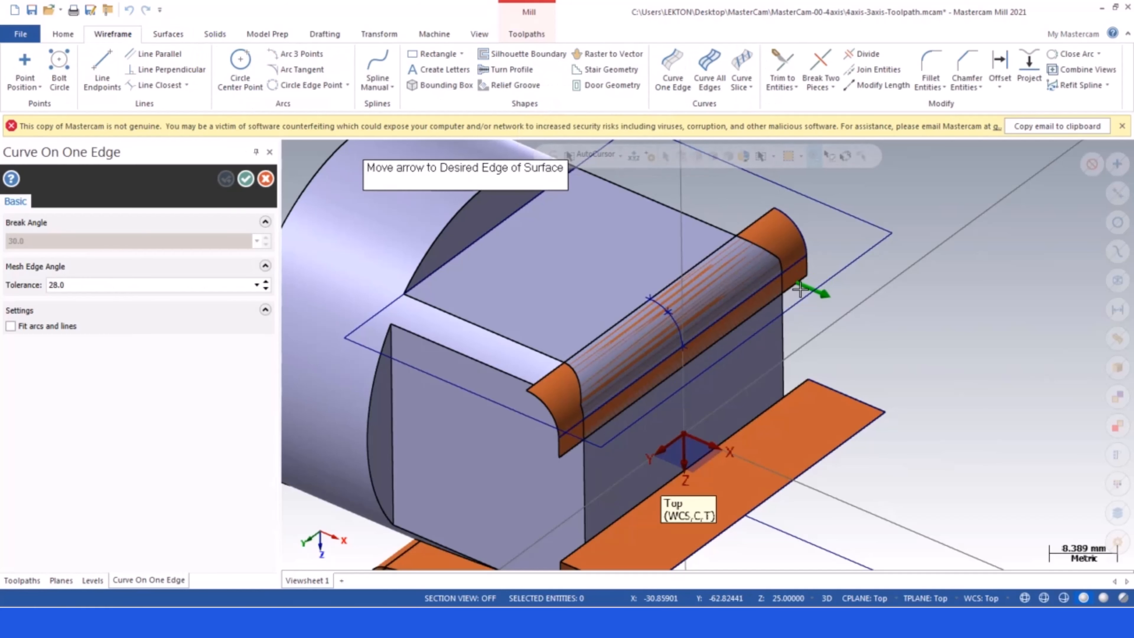
left_click(803, 282)
left_click(266, 178)
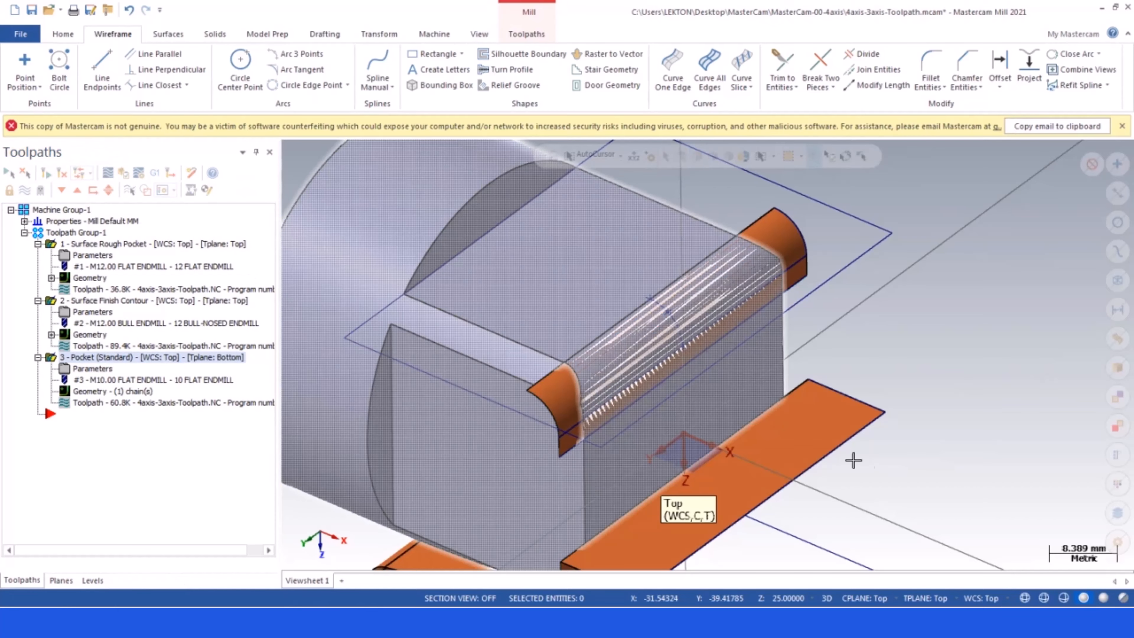
- With the construction and tool planes set to Right, create a defined-side draft surface from the new edge curve with a length of 10
left_click(870, 597)
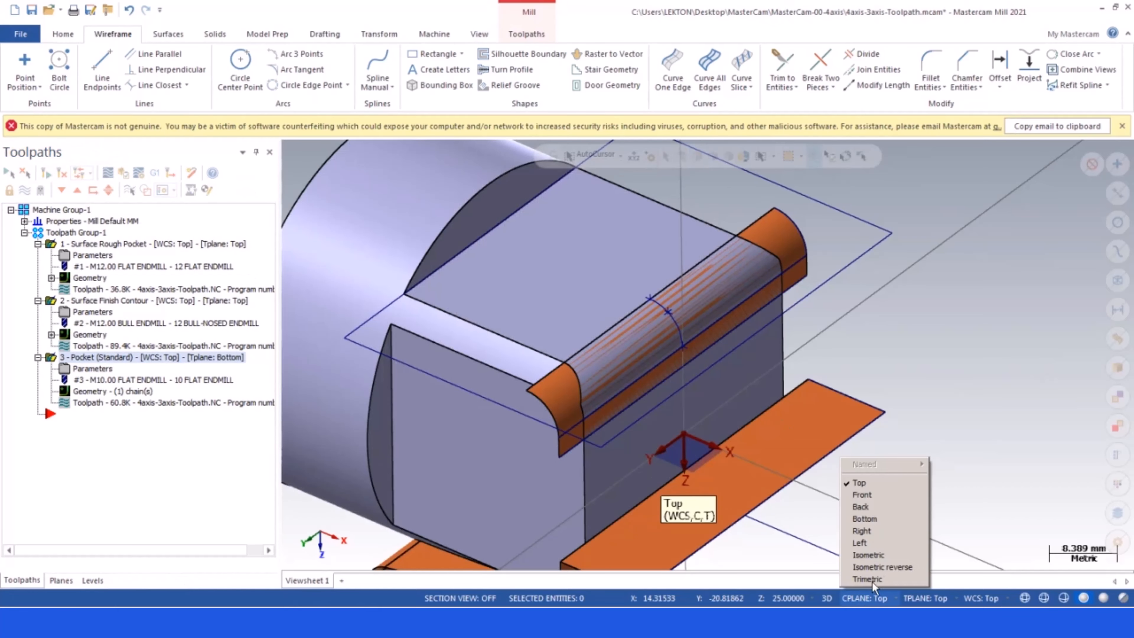
left_click(880, 530)
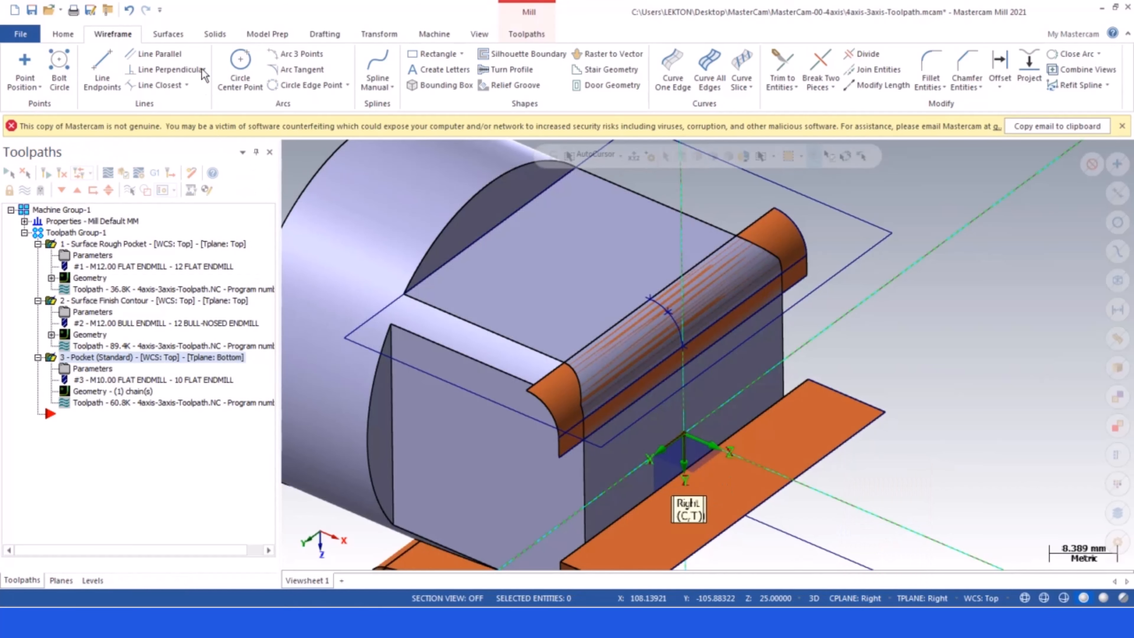
left_click(168, 35)
left_click(284, 55)
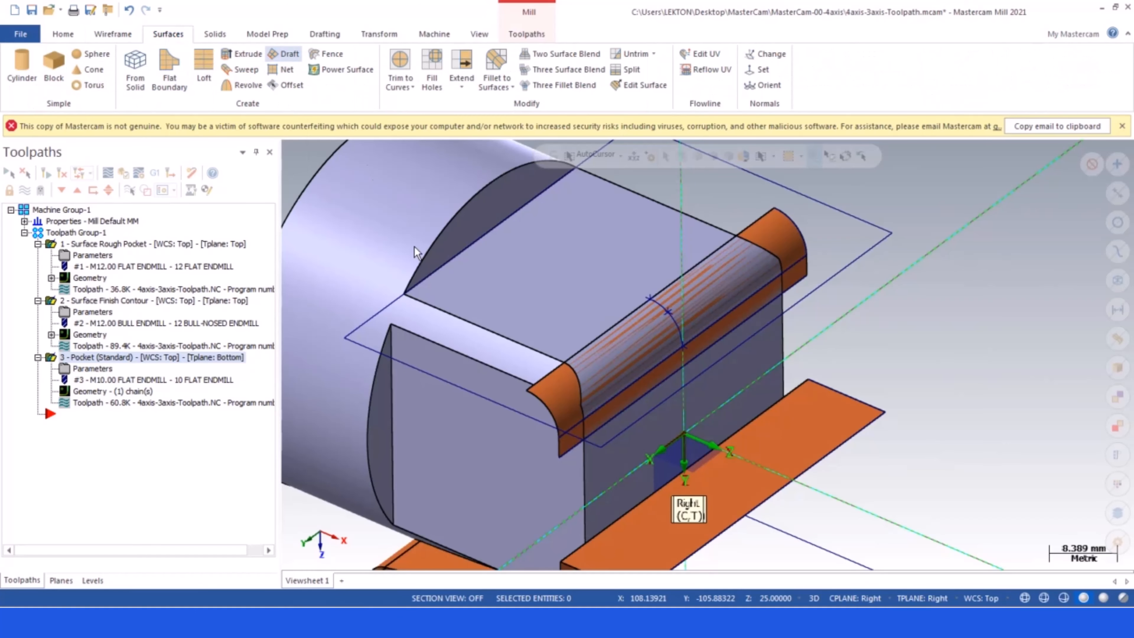
left_click(587, 438)
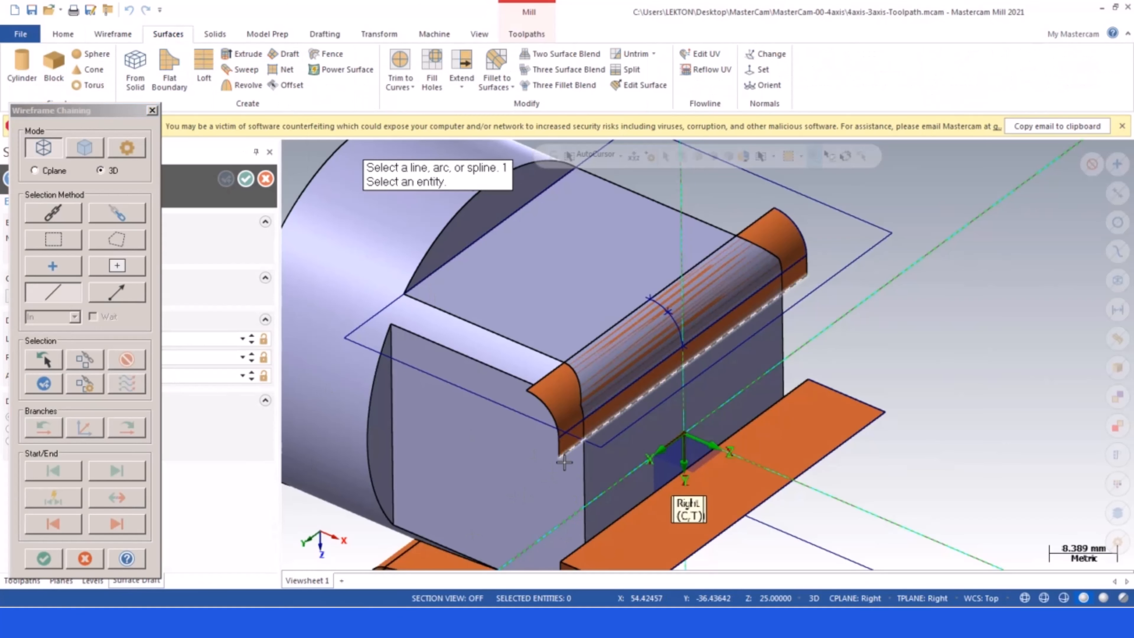
left_click(56, 565)
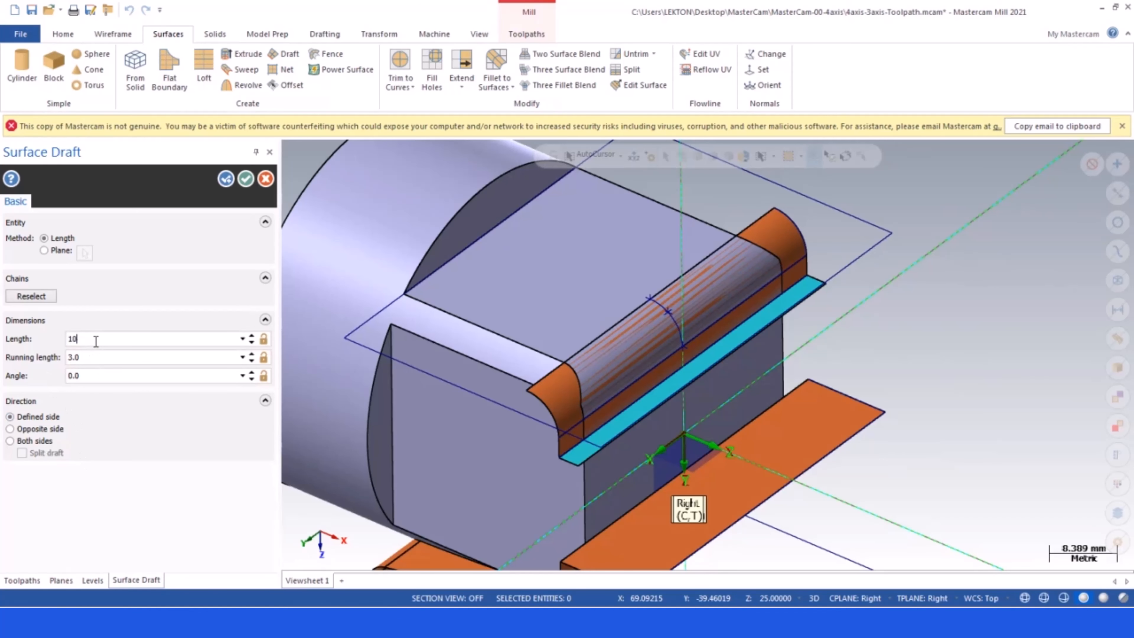
key("Return")
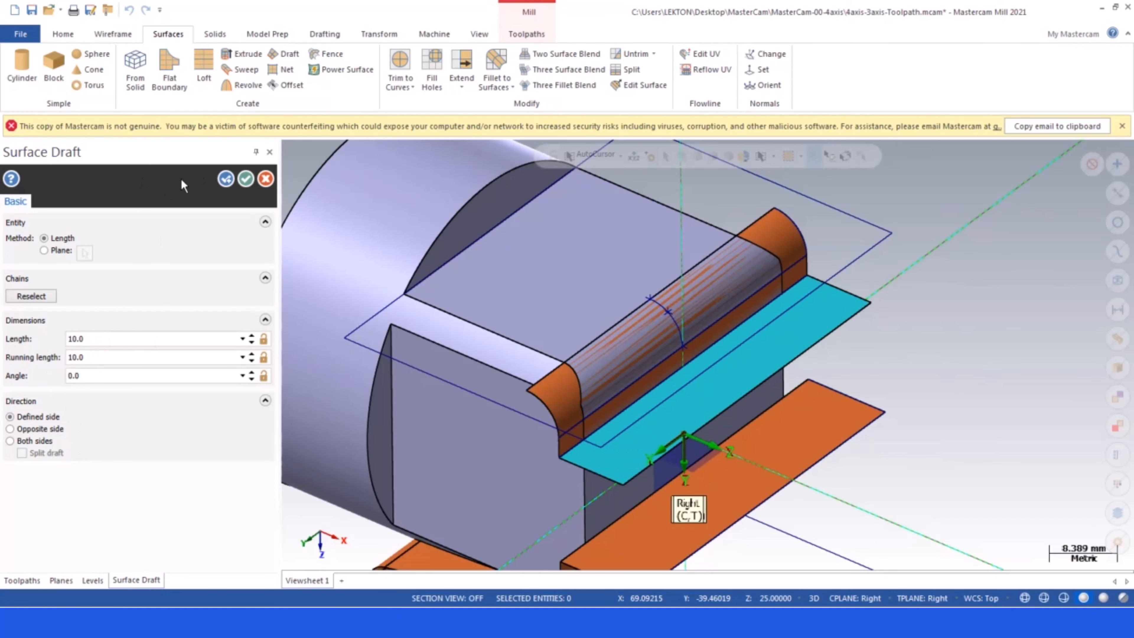
left_click(245, 179)
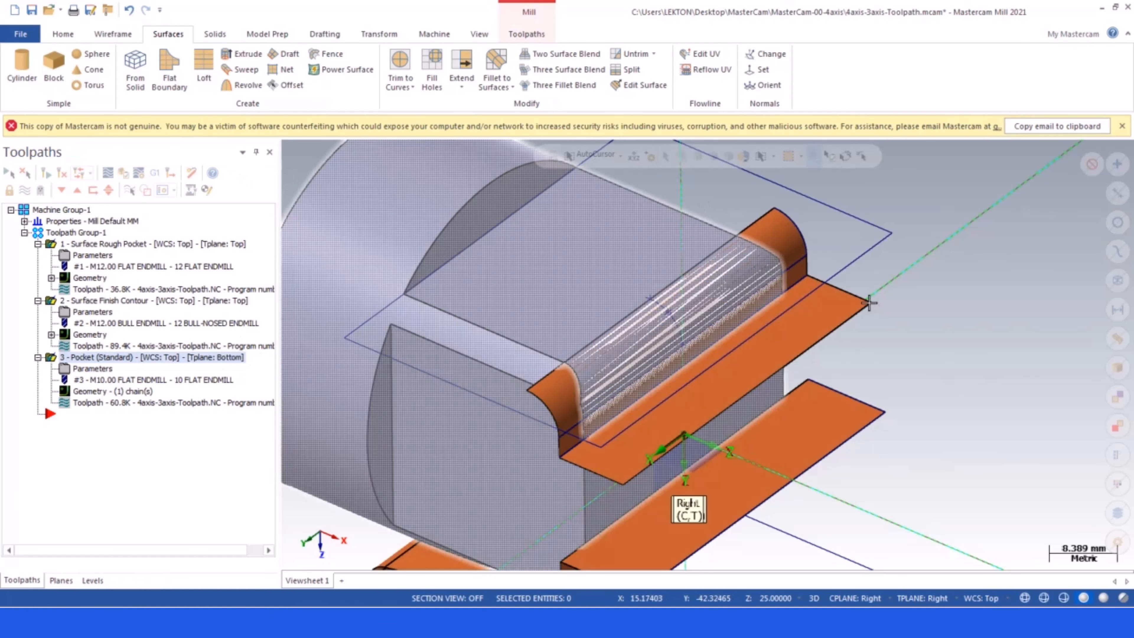
- Set the construction and tool planes to Top, the construction depth to Z 30 and the construction mode to 2D
middle_click_drag(870, 303, 900, 298)
scroll(900, 297, "up", 2)
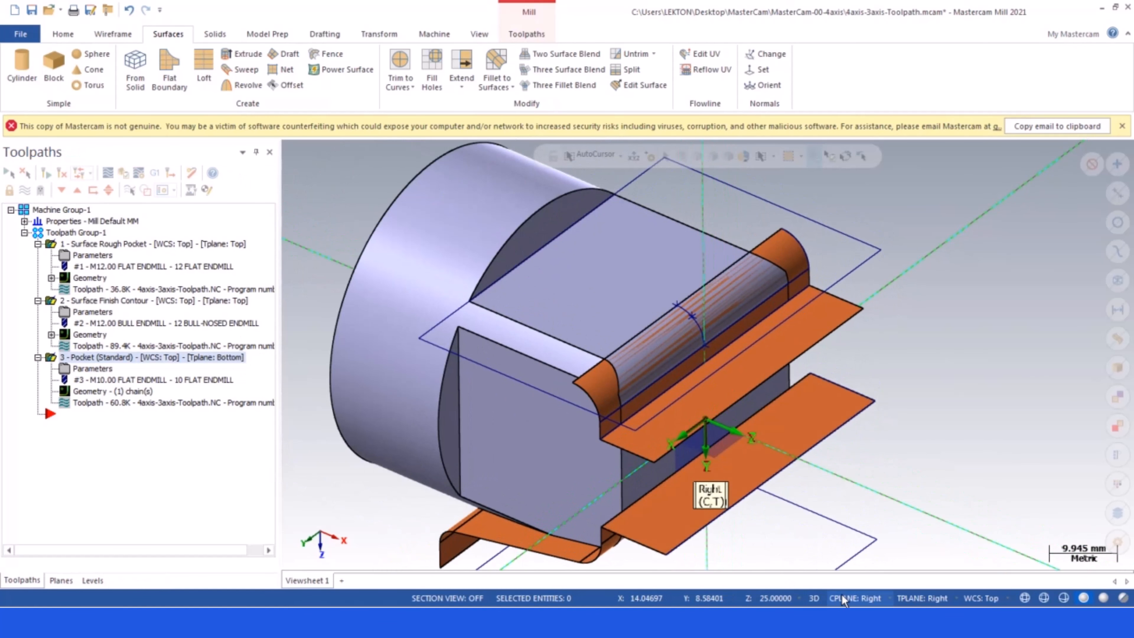
left_click(848, 598)
left_click(846, 483)
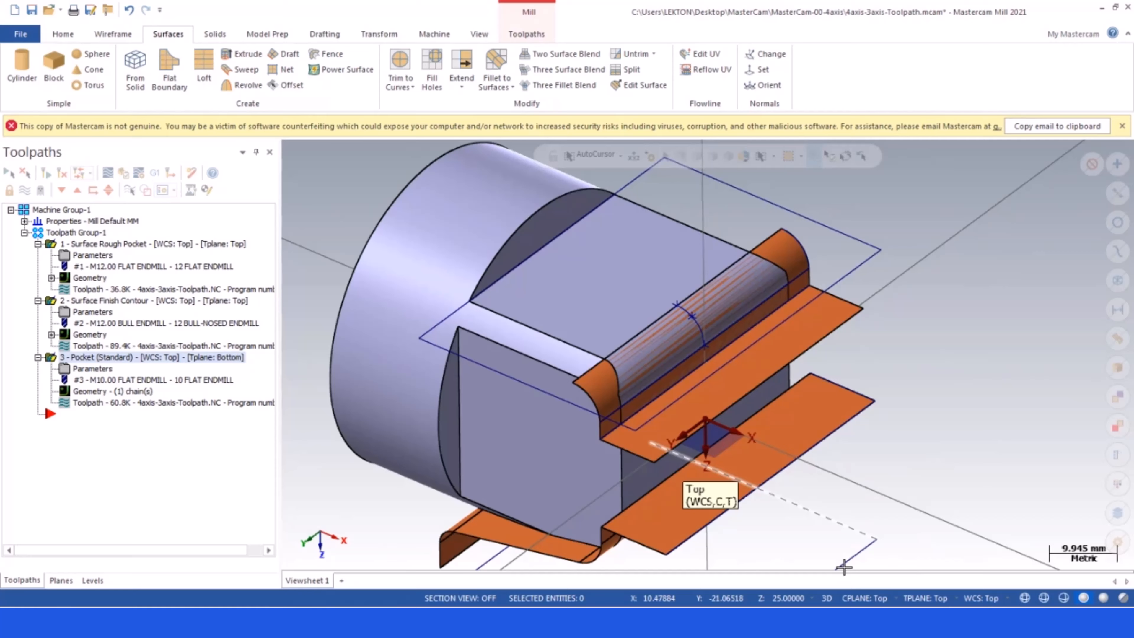
left_click(790, 598)
type("30")
key("Return")
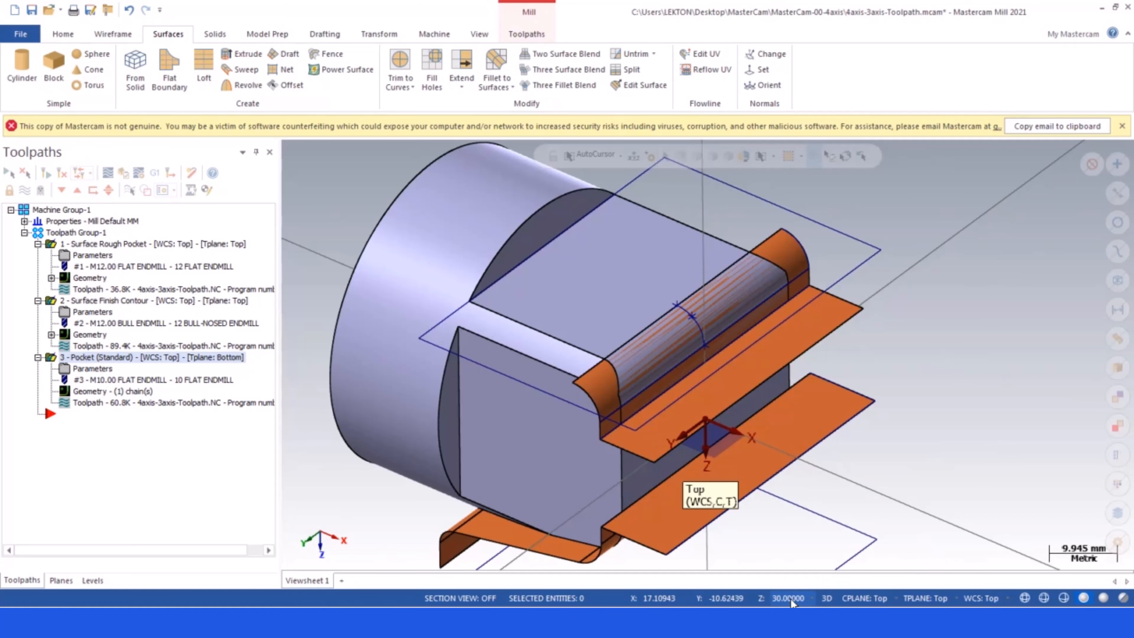
left_click(826, 598)
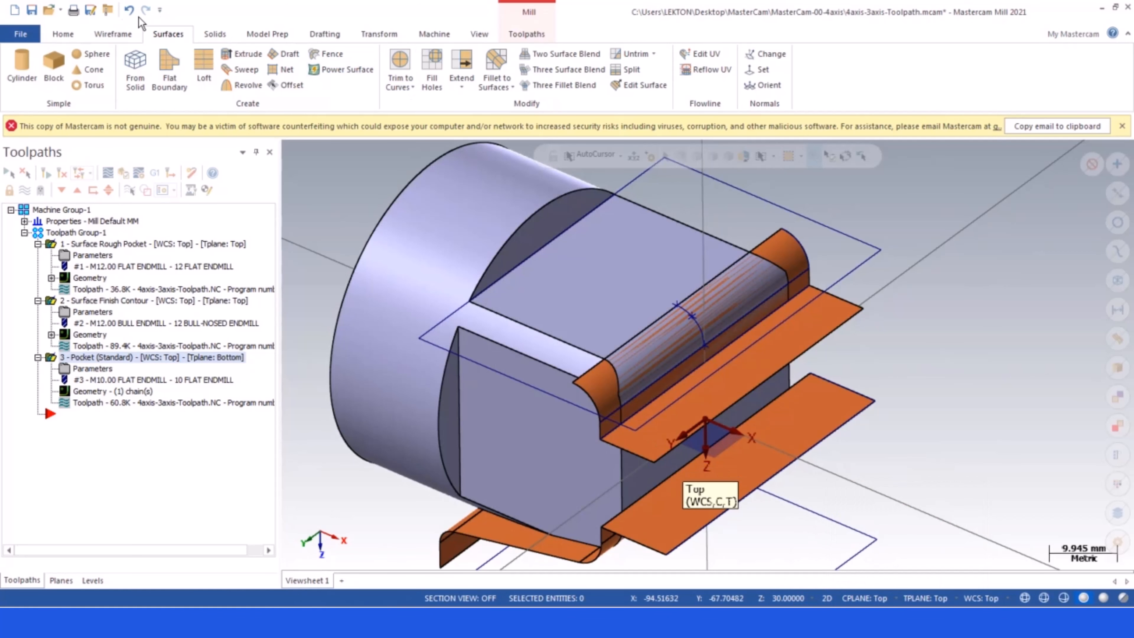
left_click(108, 35)
left_click(440, 55)
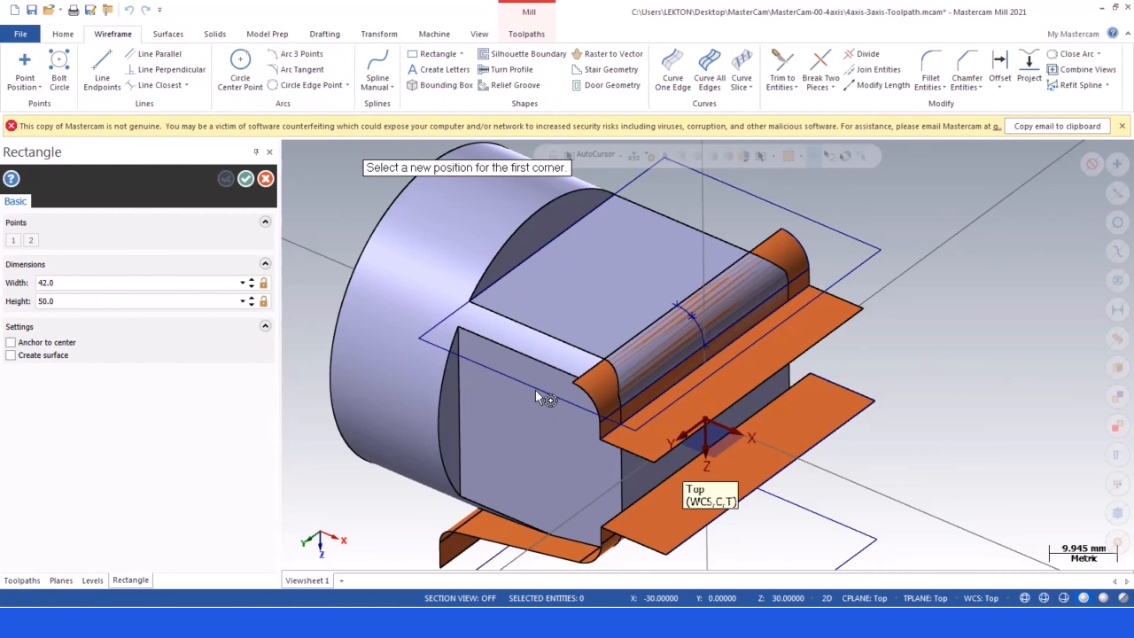
left_click(265, 179)
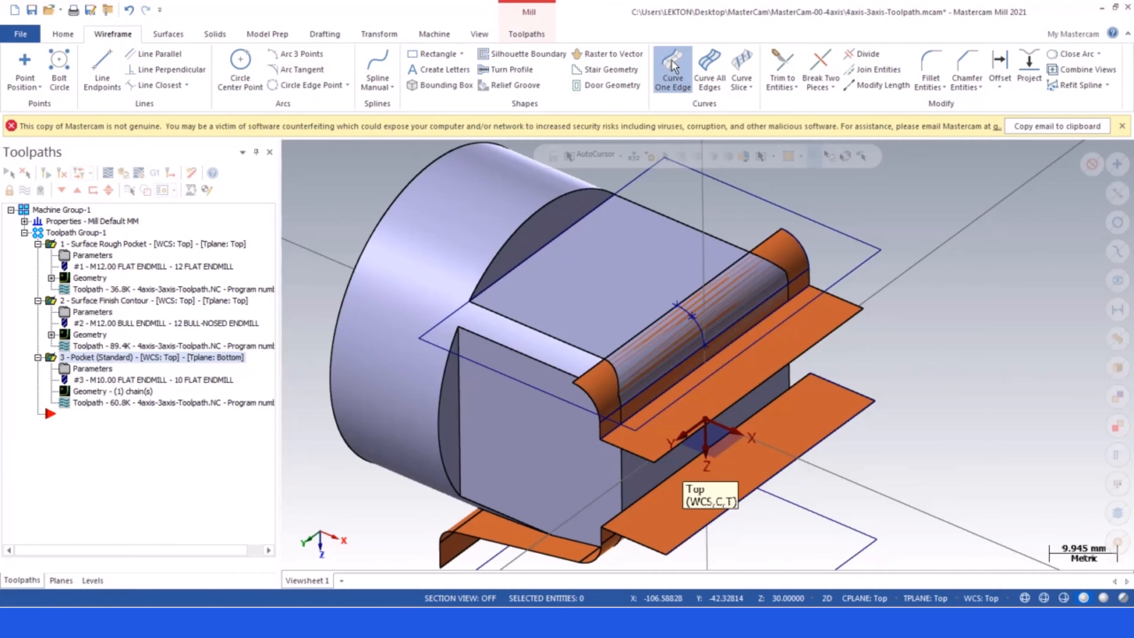
- Try creating a curve on the outer long edge of the new flat draft surface in 2D mode, and undo it
left_click(673, 72)
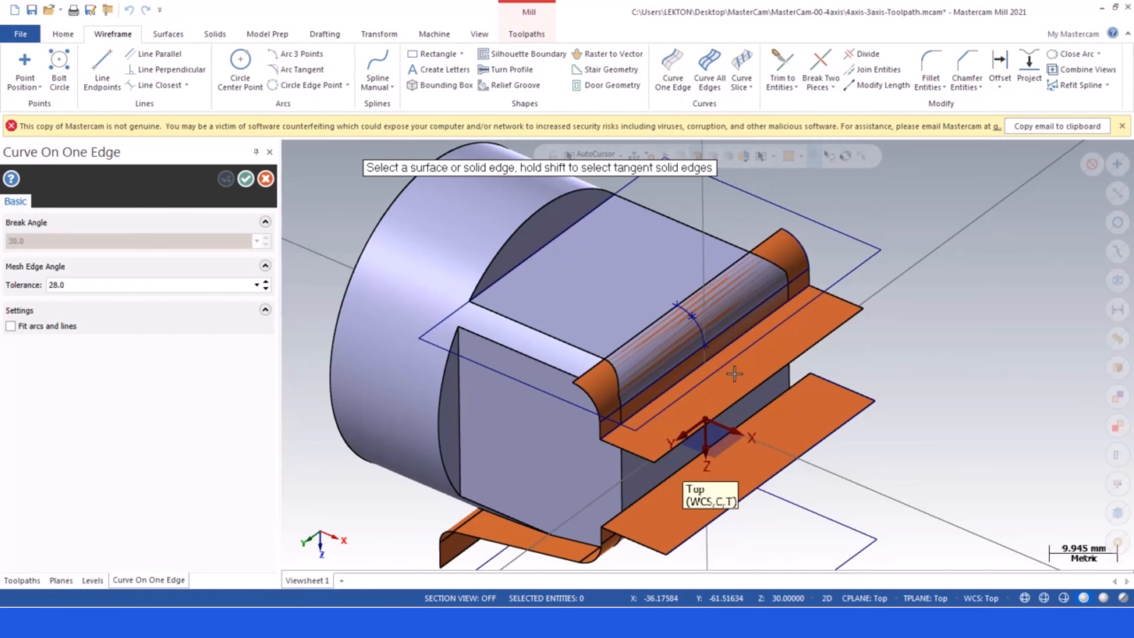
left_click(665, 435)
left_click(678, 466)
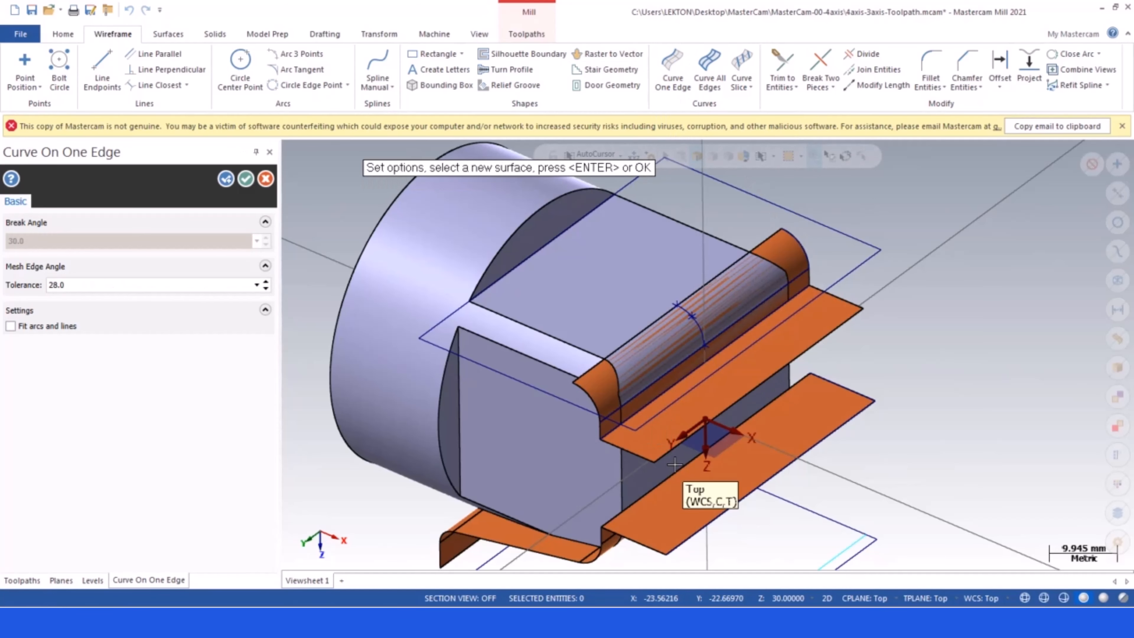
scroll(886, 324, "down", 3)
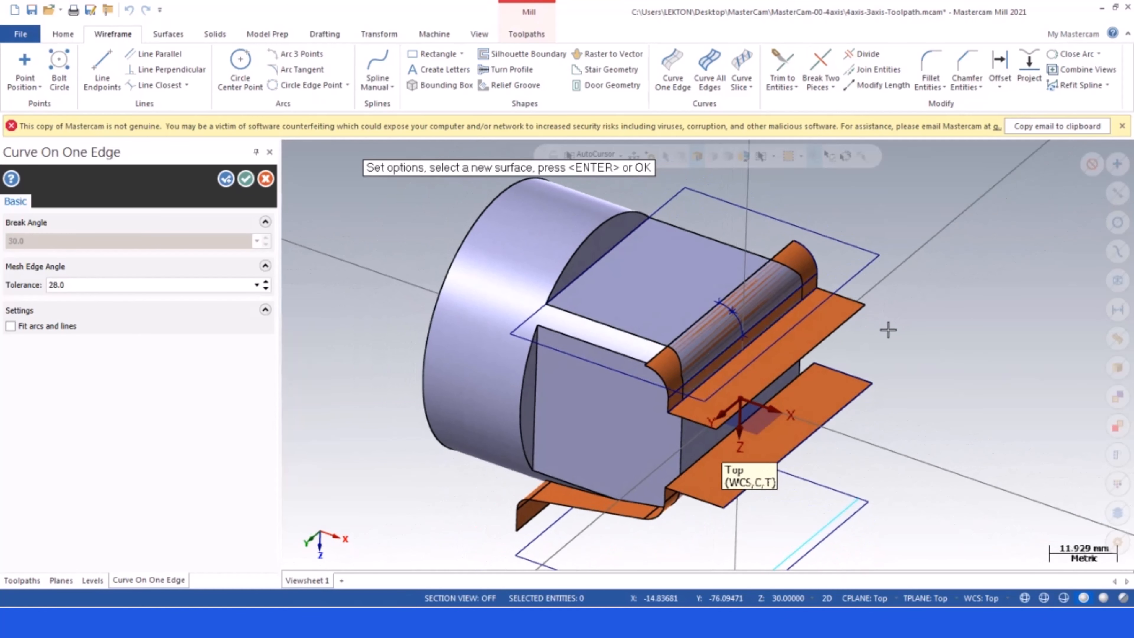
key("Return")
left_click(129, 10)
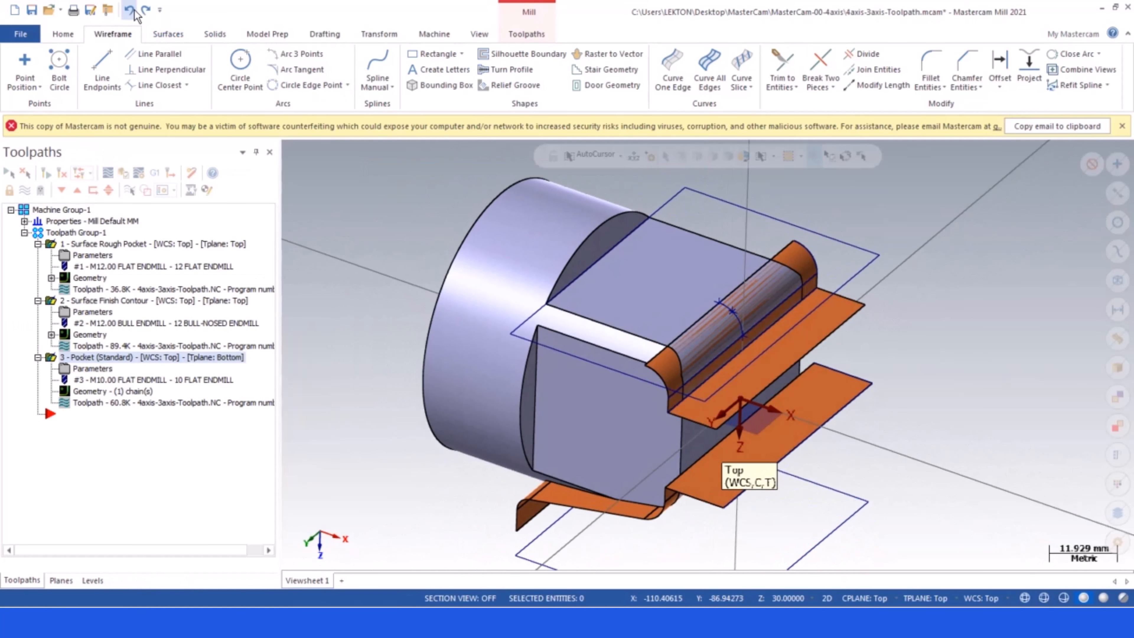
- Switch construction to 3D mode and create a curve on the outer long edge of the new flat draft surface
left_click(827, 598)
scroll(856, 501, "up", 1)
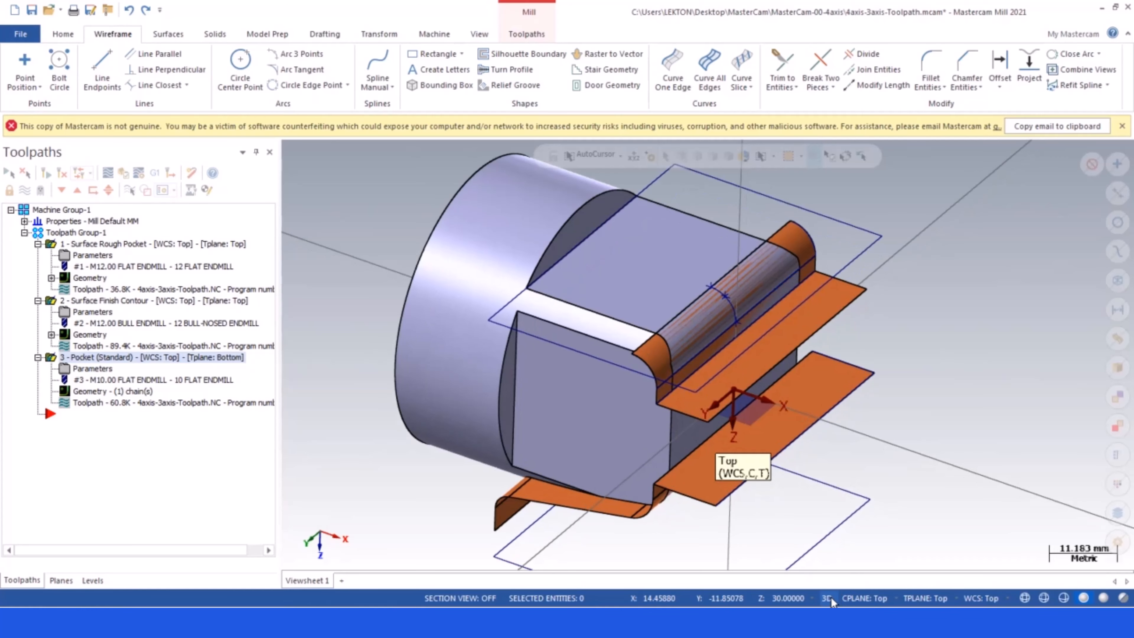
left_click(673, 72)
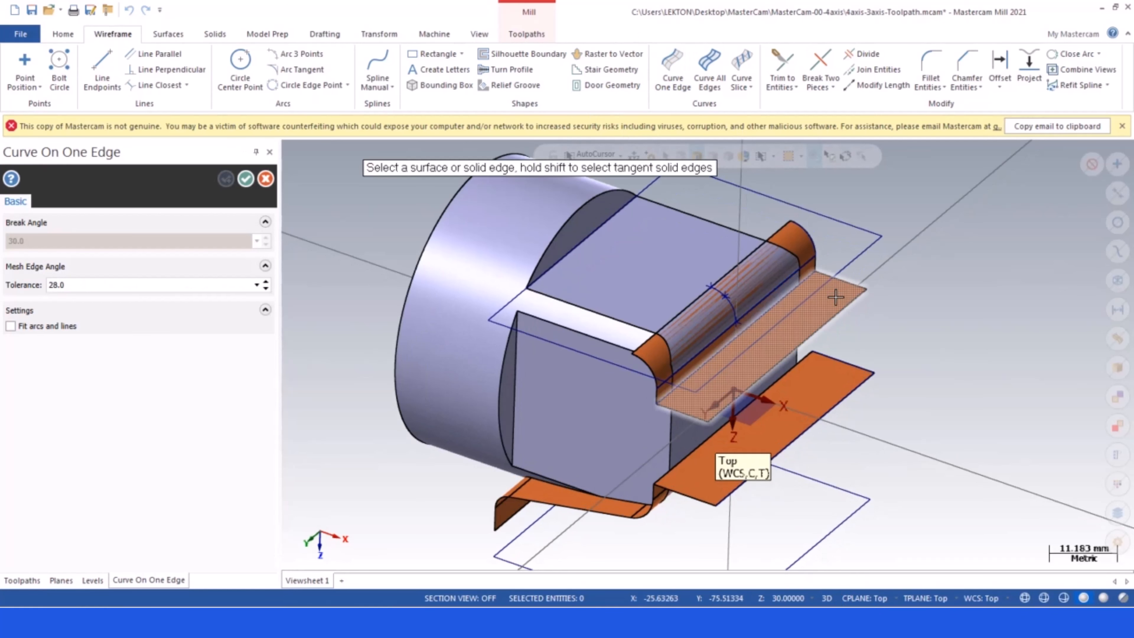
left_click(833, 287)
left_click(843, 318)
key("Return")
- Draw a rectangle at construction depth Z -30, from the rounded surface's far upper corner to the flat draft surface's near outer corner
middle_click_drag(868, 332, 868, 353)
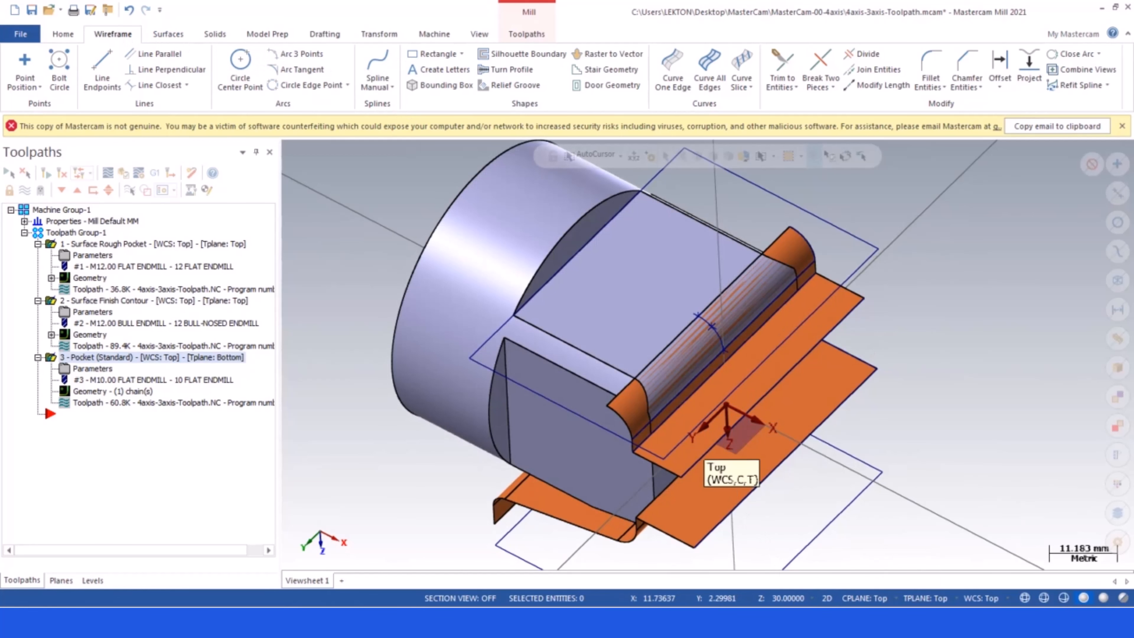
left_click(780, 596)
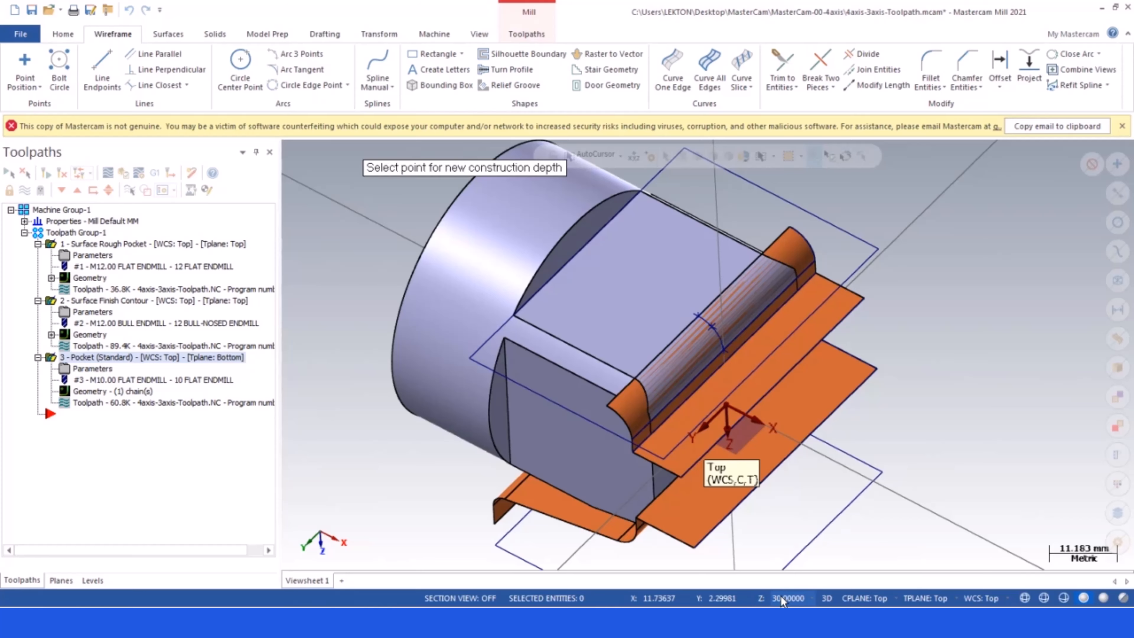
left_click(785, 598)
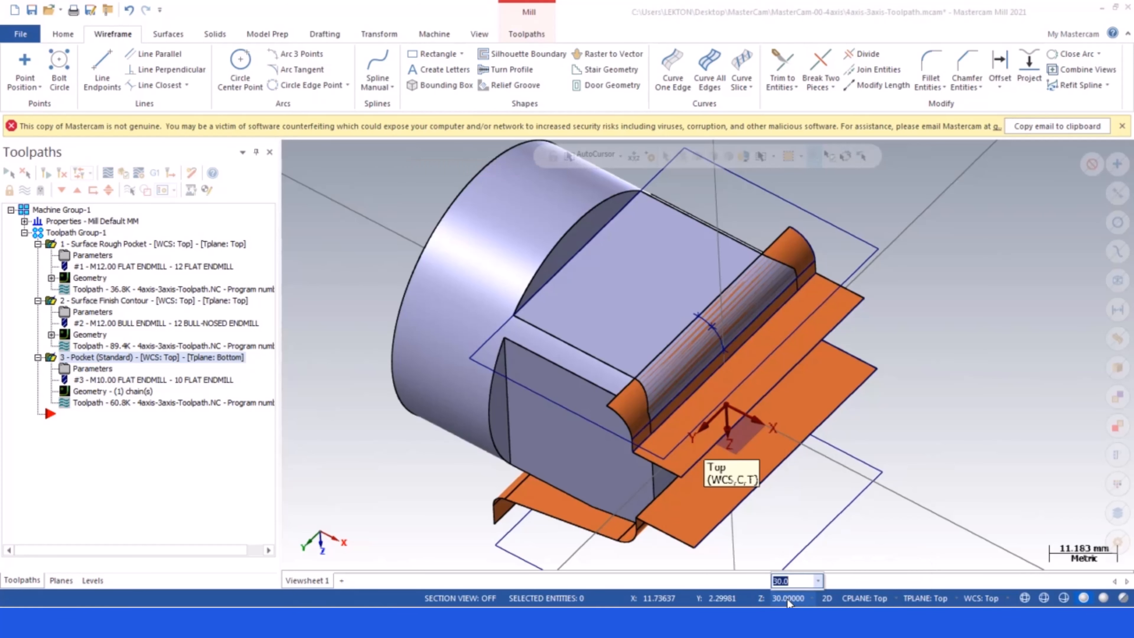
type("-30")
key("Return")
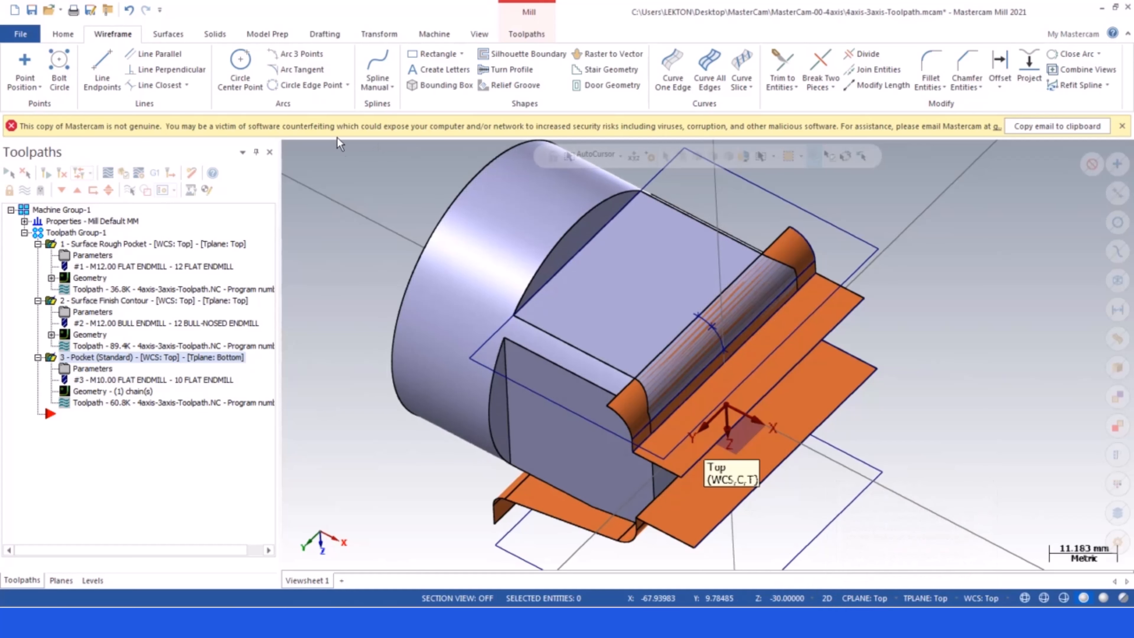
left_click(435, 54)
left_click(790, 228)
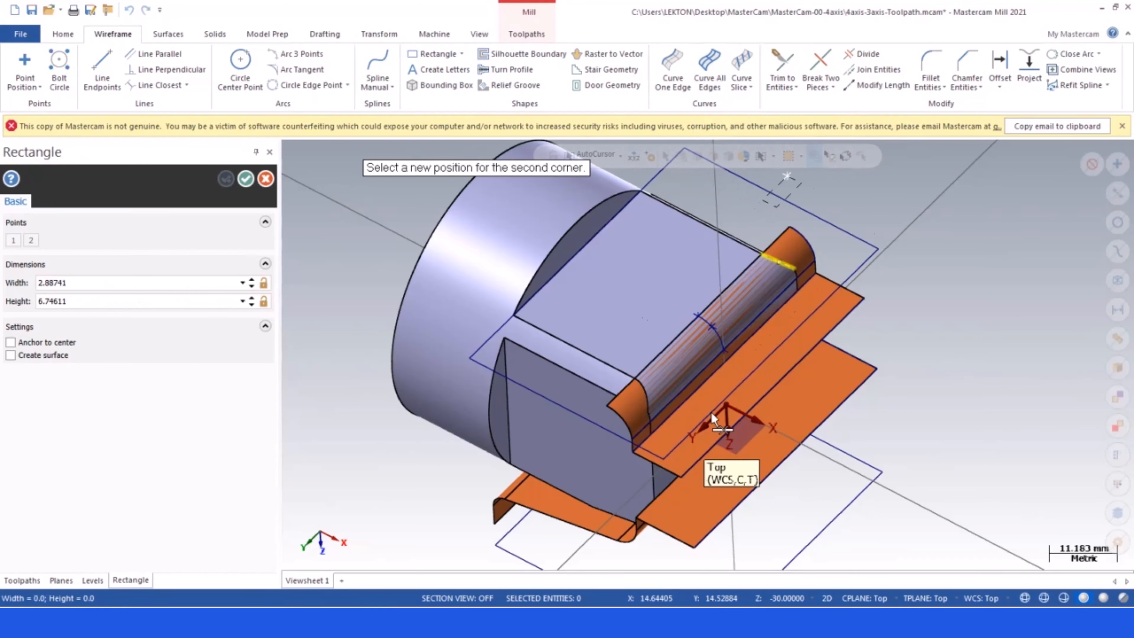
left_click(685, 477)
key("Escape")
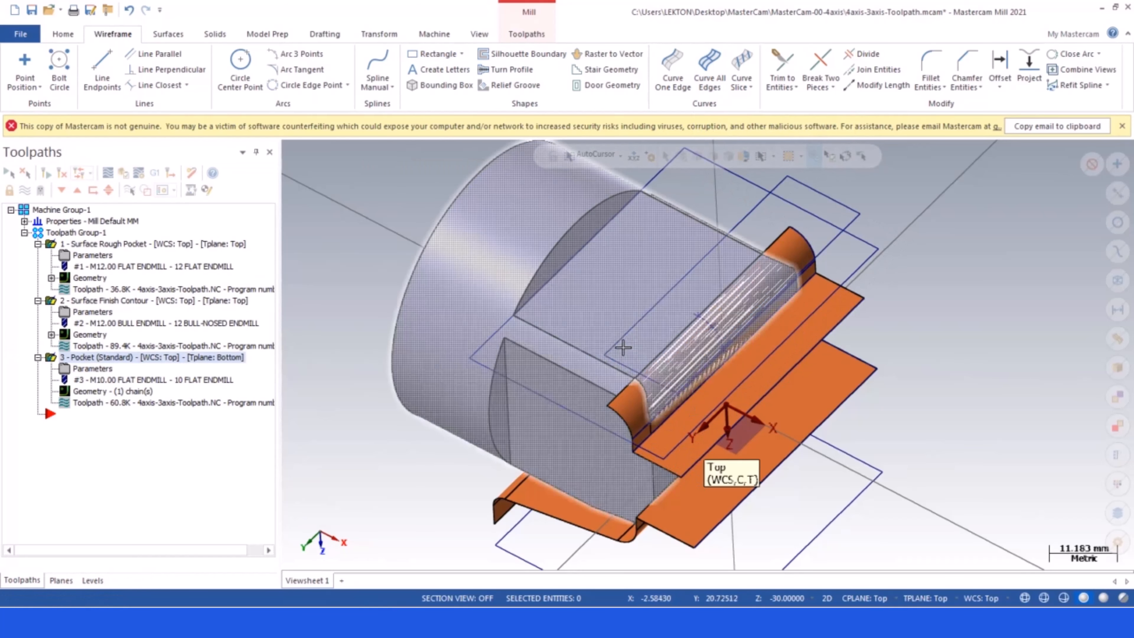
- Add a Surface Finish Contour toolpath with the three surfaces around the rounded corner as drive surfaces
scroll(608, 347, "down", 2)
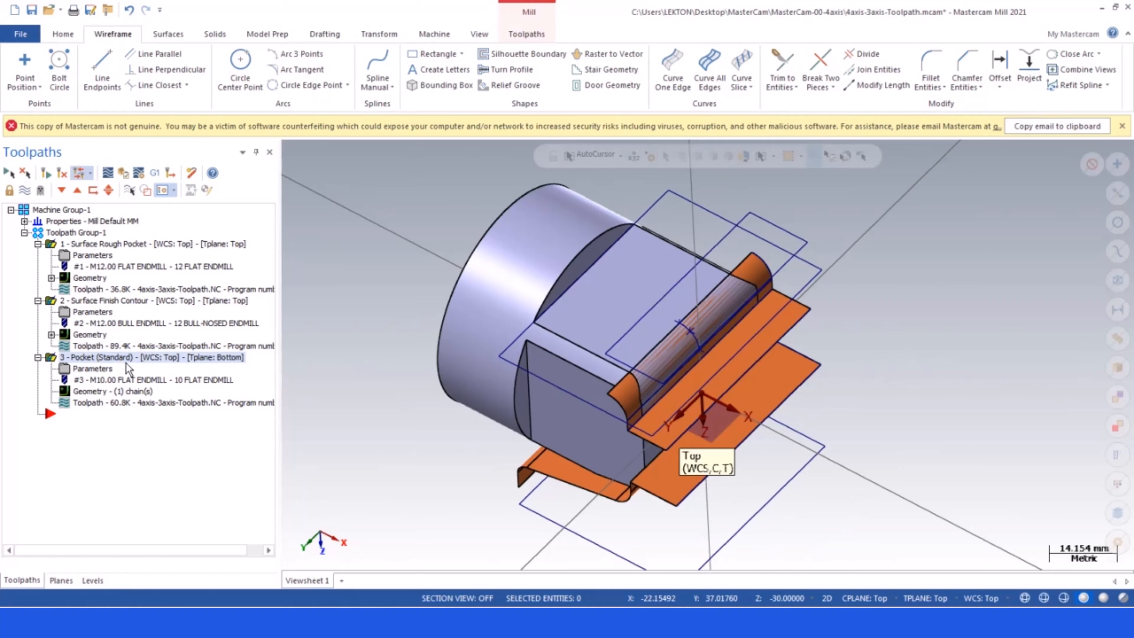
right_click(70, 413)
mouse_move(155, 92)
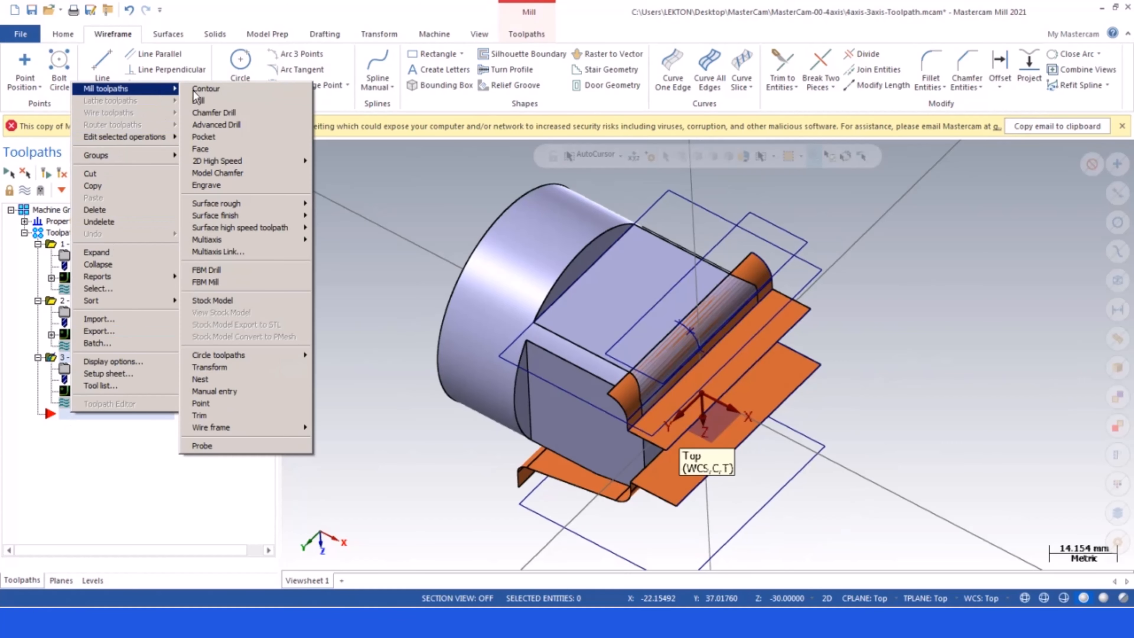
mouse_move(268, 215)
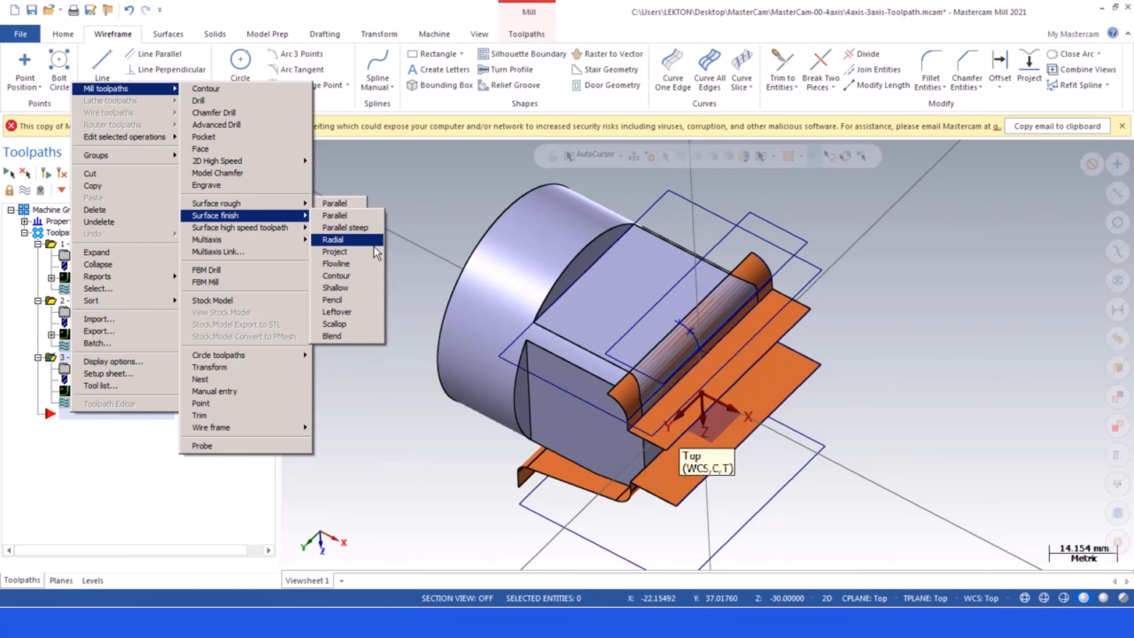
left_click(353, 276)
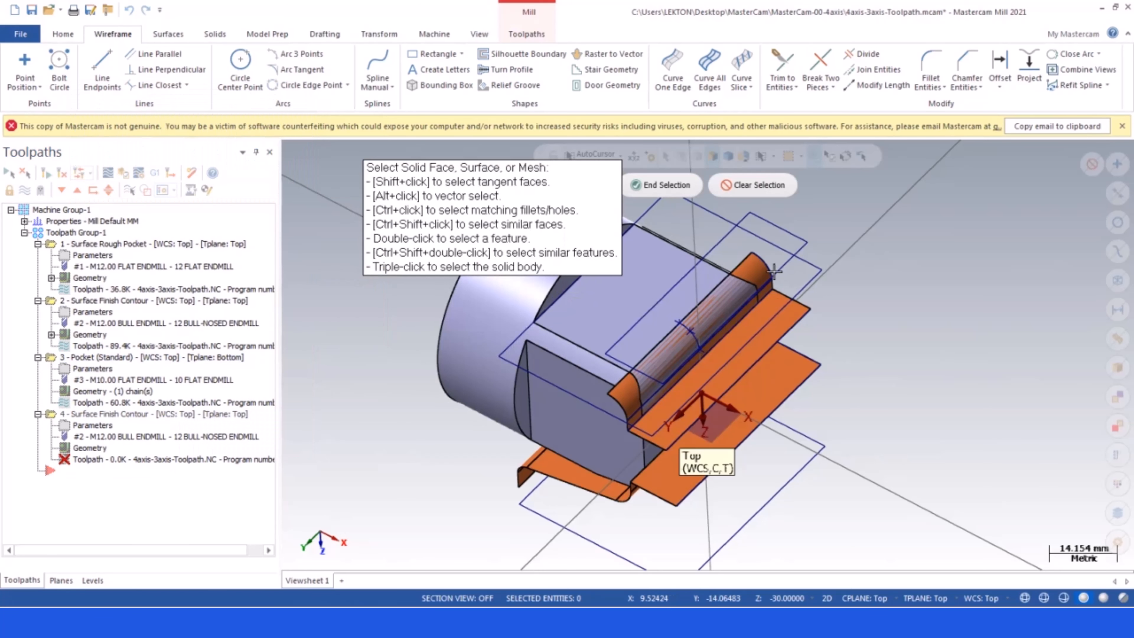
scroll(771, 290, "up", 4)
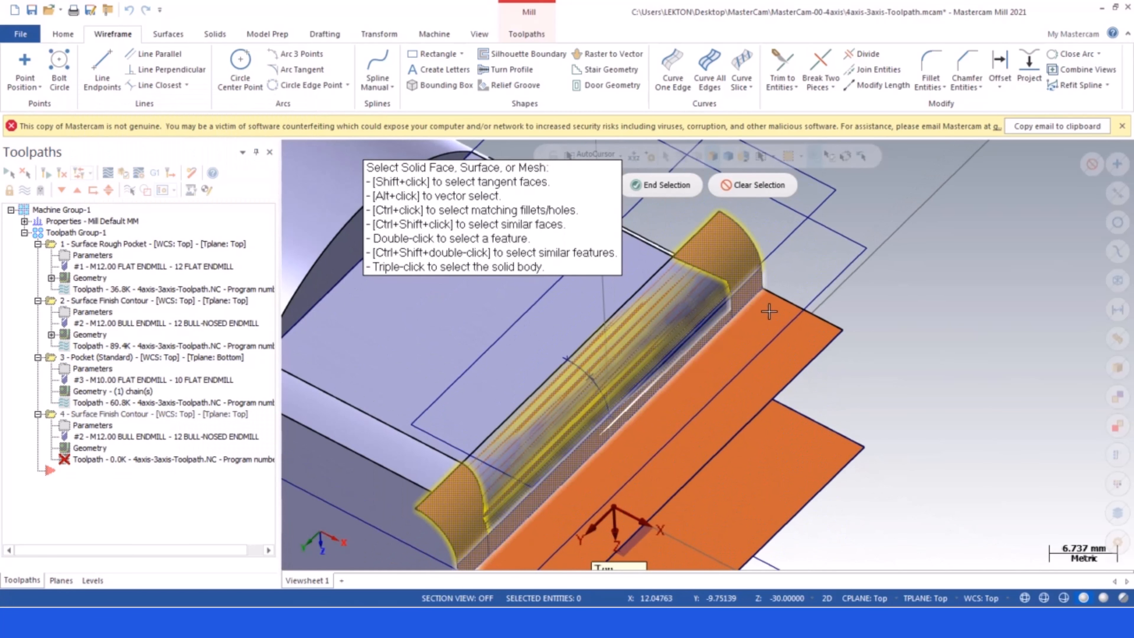
scroll(804, 304, "down", 3)
left_click(658, 185)
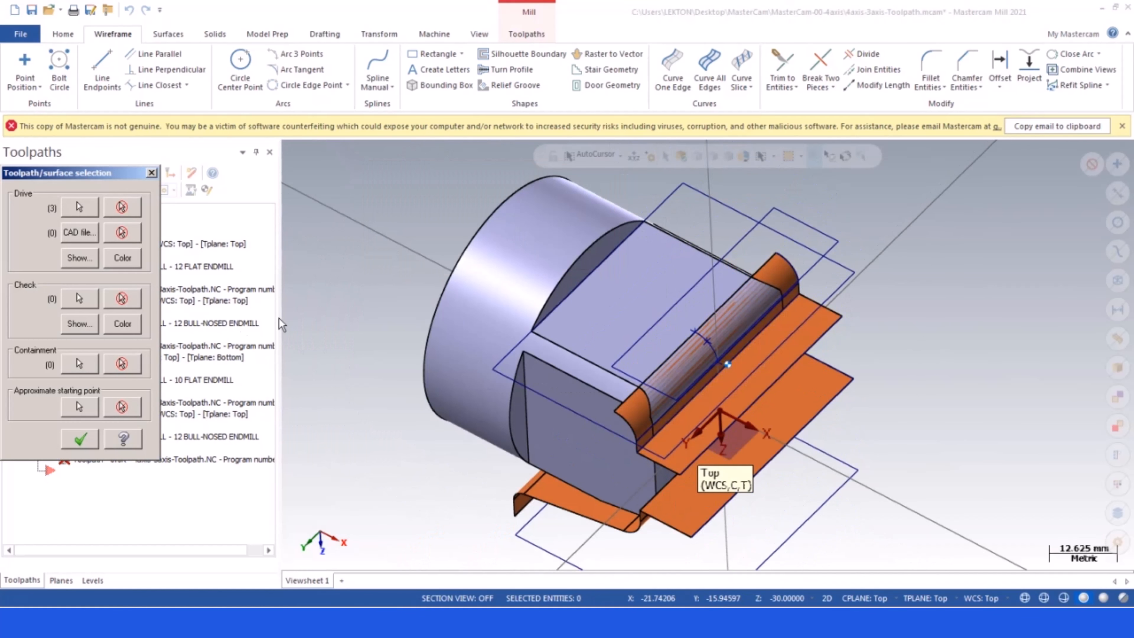
- Clear the single-entity selection, chain the full new rectangle as the tool containment boundary and accept the surface selection
left_click(79, 365)
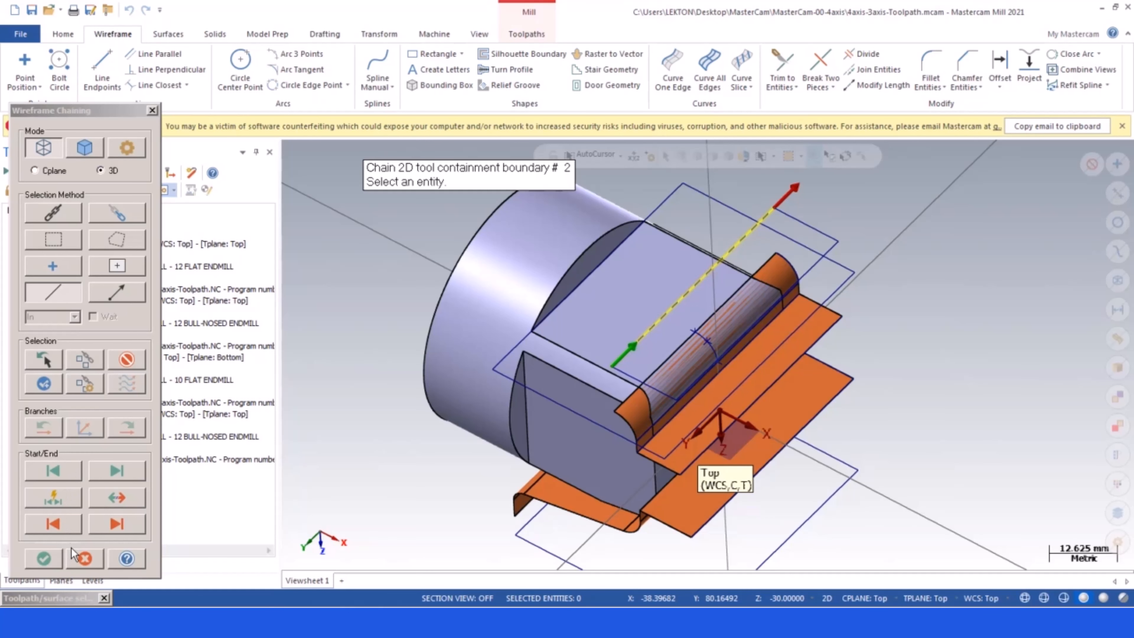
left_click(125, 360)
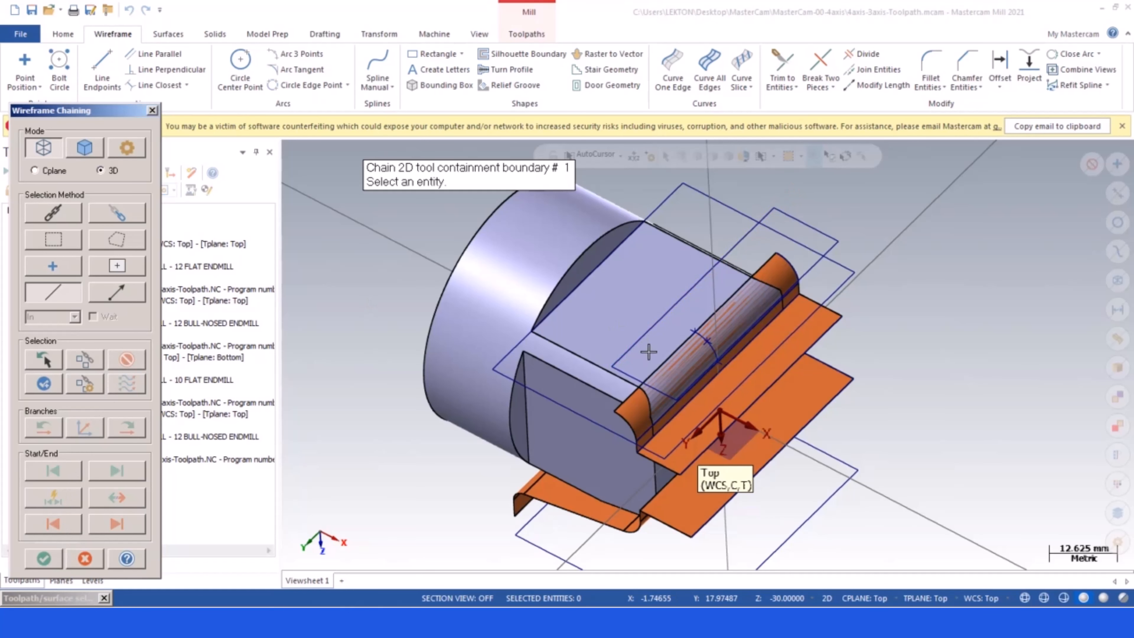
left_click(53, 214)
left_click(617, 360)
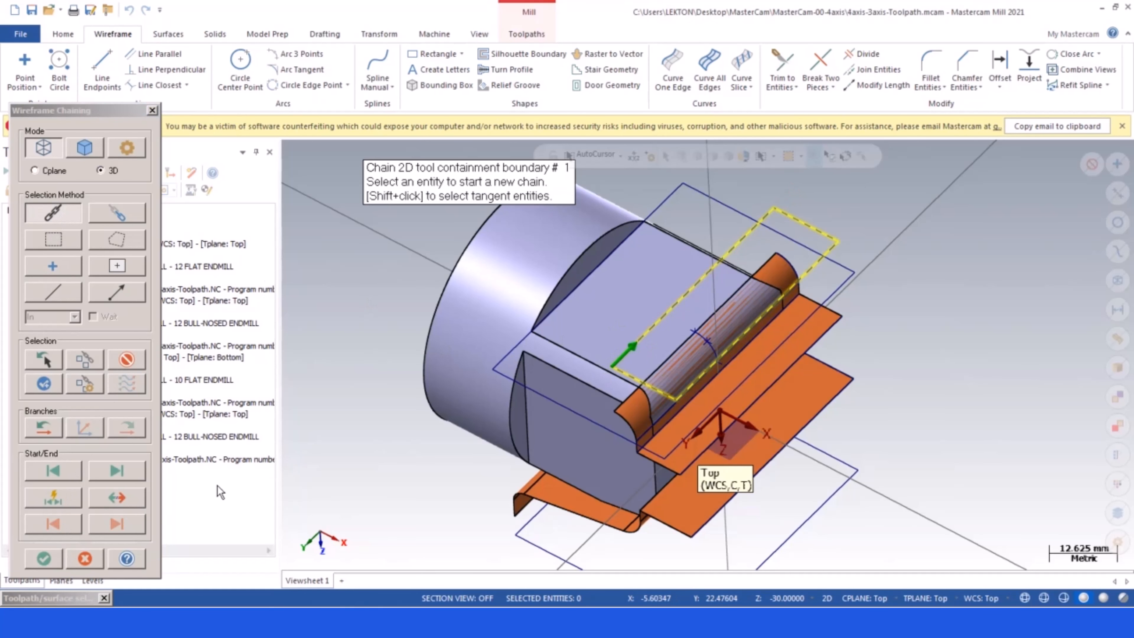
left_click(39, 557)
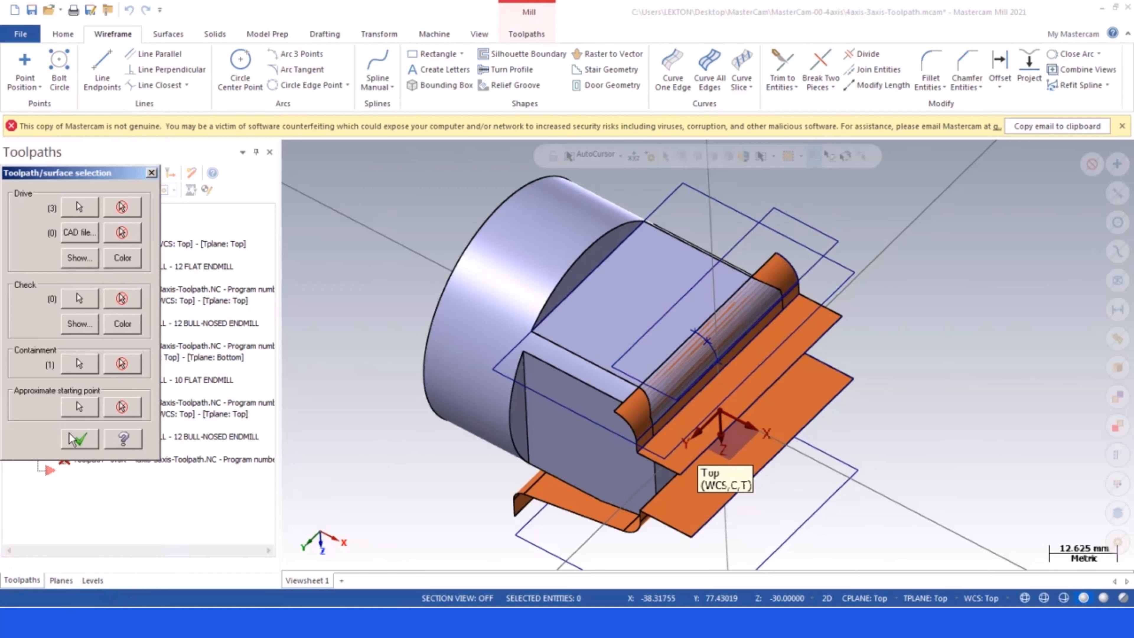
left_click(72, 433)
- Create a bull endmill with a cutting diameter of 10 and a corner radius of 2.5 for the finish contour
right_click(167, 352)
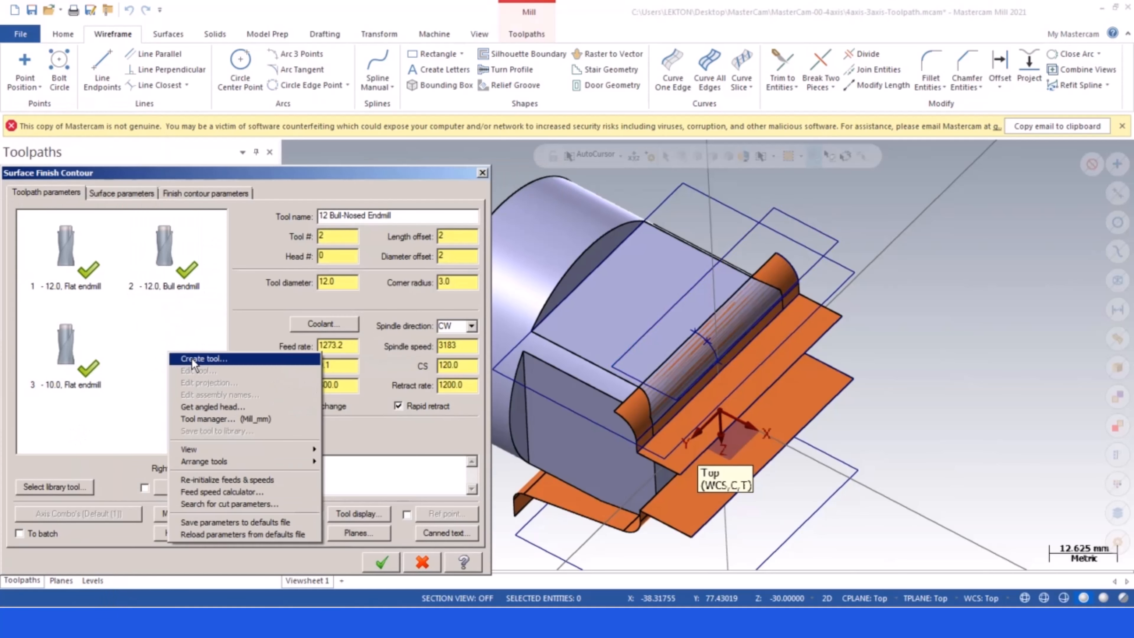
left_click(194, 359)
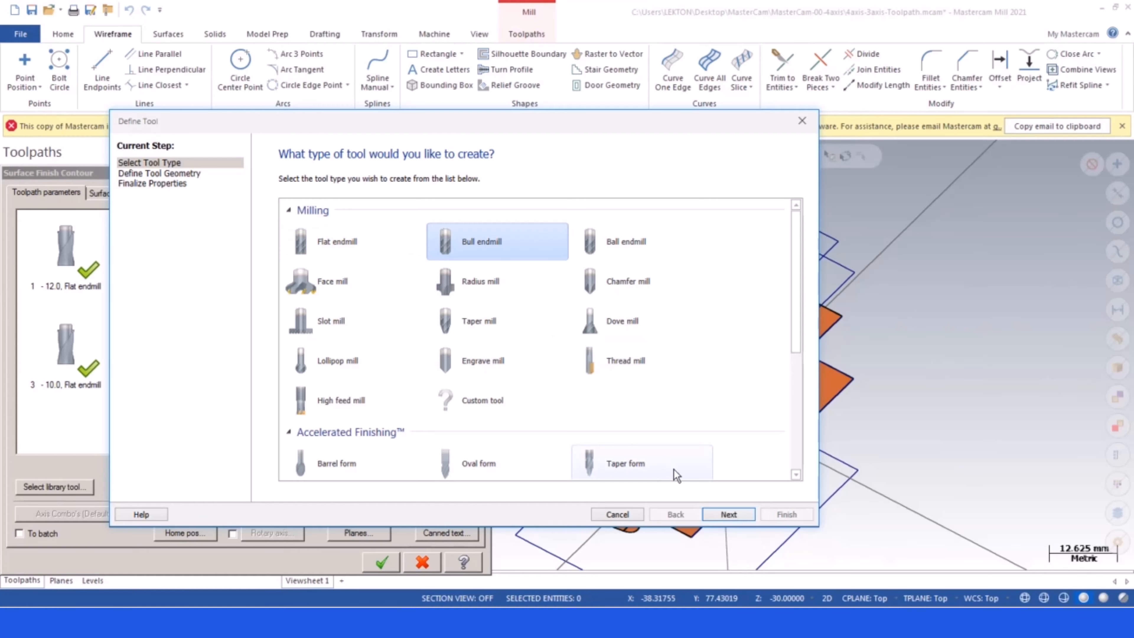
left_click(732, 514)
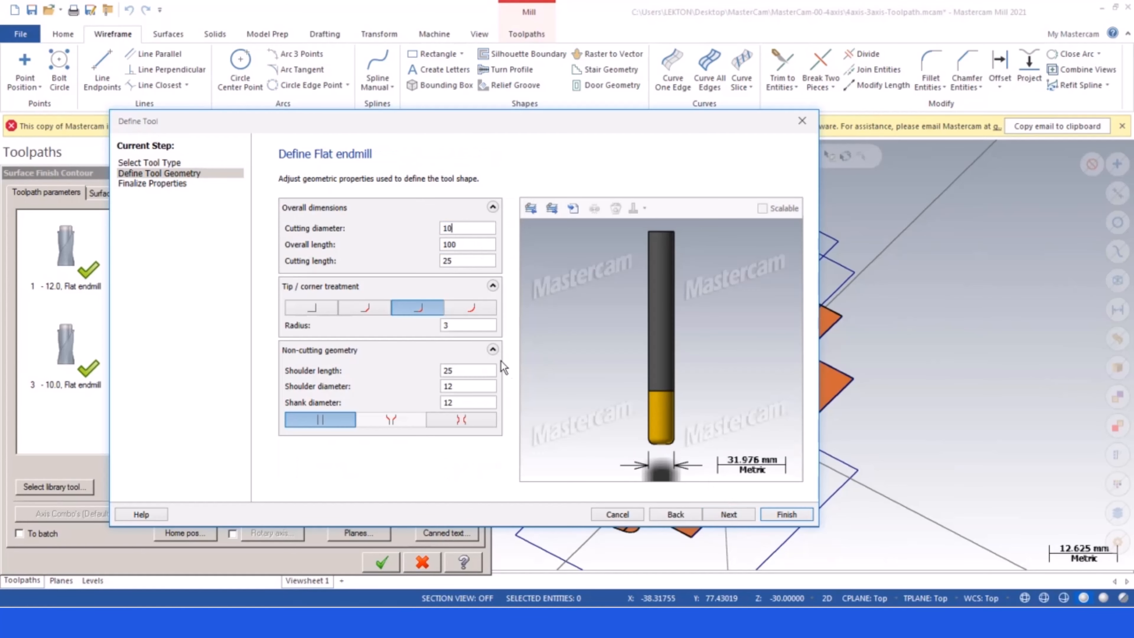
left_click(724, 514)
left_click(787, 514)
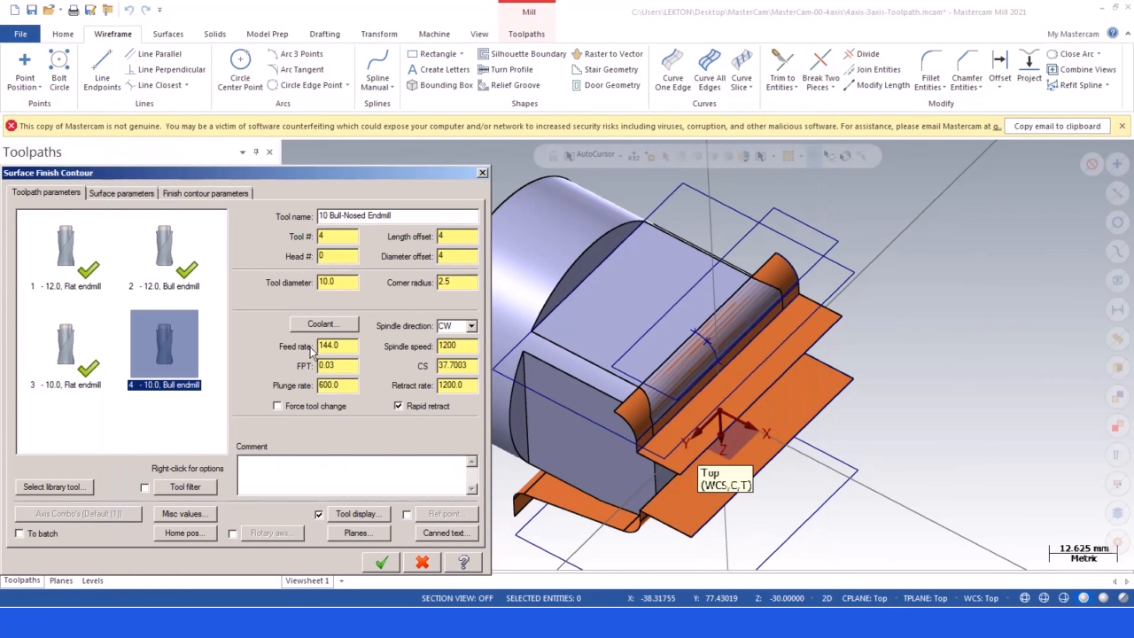
- Set the bull endmill's feed per tooth to 0.1 and its cutting speed to 150
left_click_drag(326, 365, 346, 365)
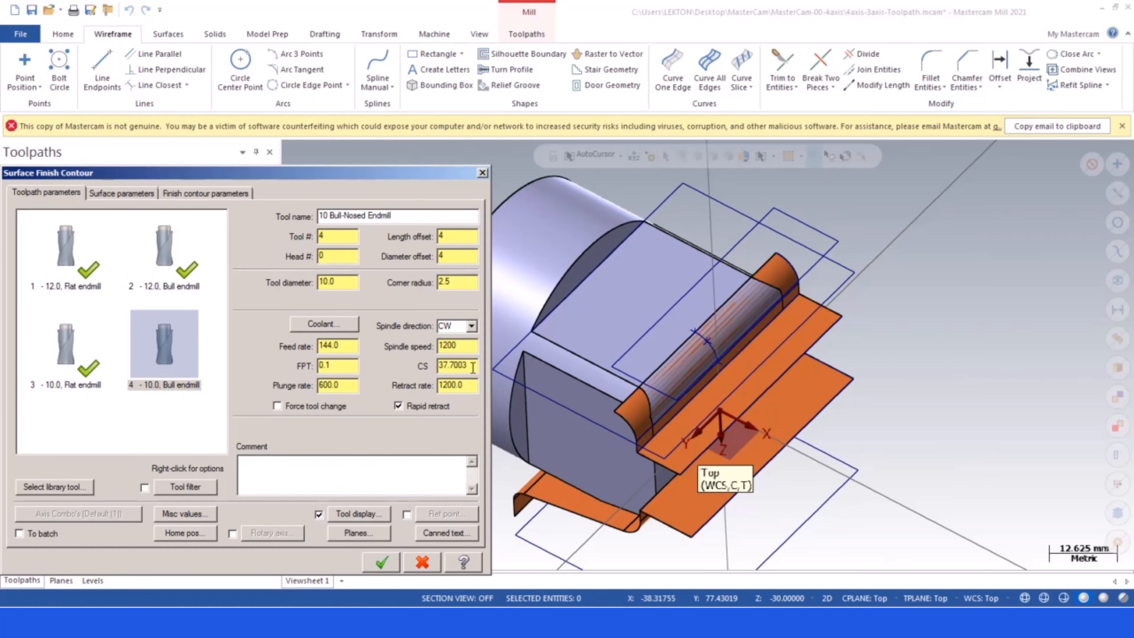
left_click_drag(472, 367, 388, 365)
type("150.0")
left_click(456, 385)
- Check the surface parameters and cut depths, base the gap retract threshold on Distance, and generate the finish contour toolpath
left_click(122, 191)
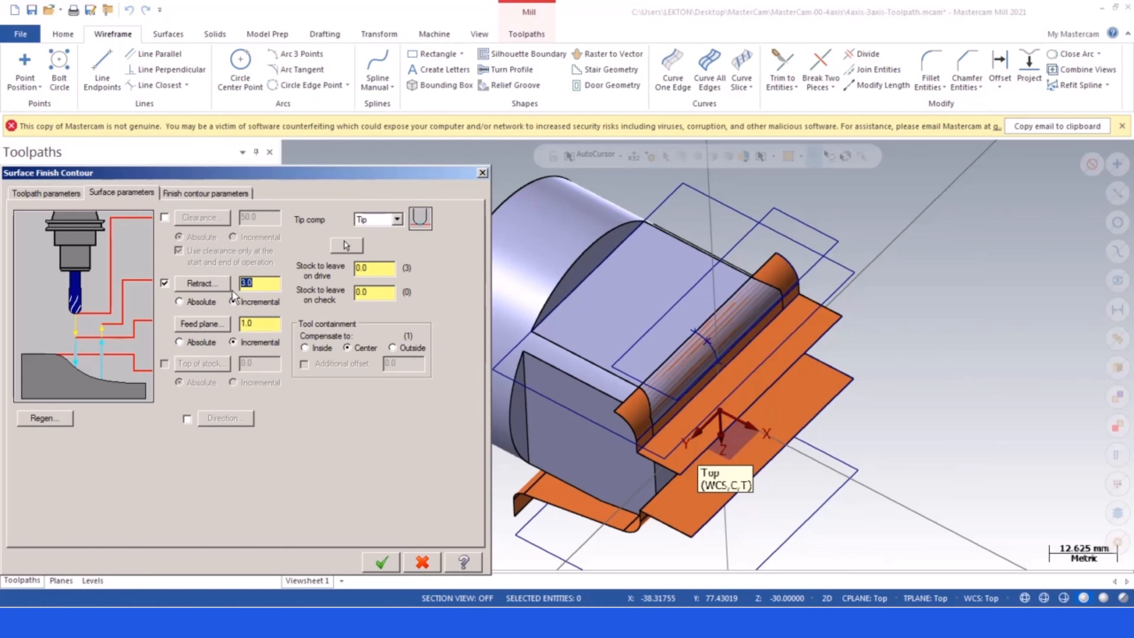
left_click(188, 194)
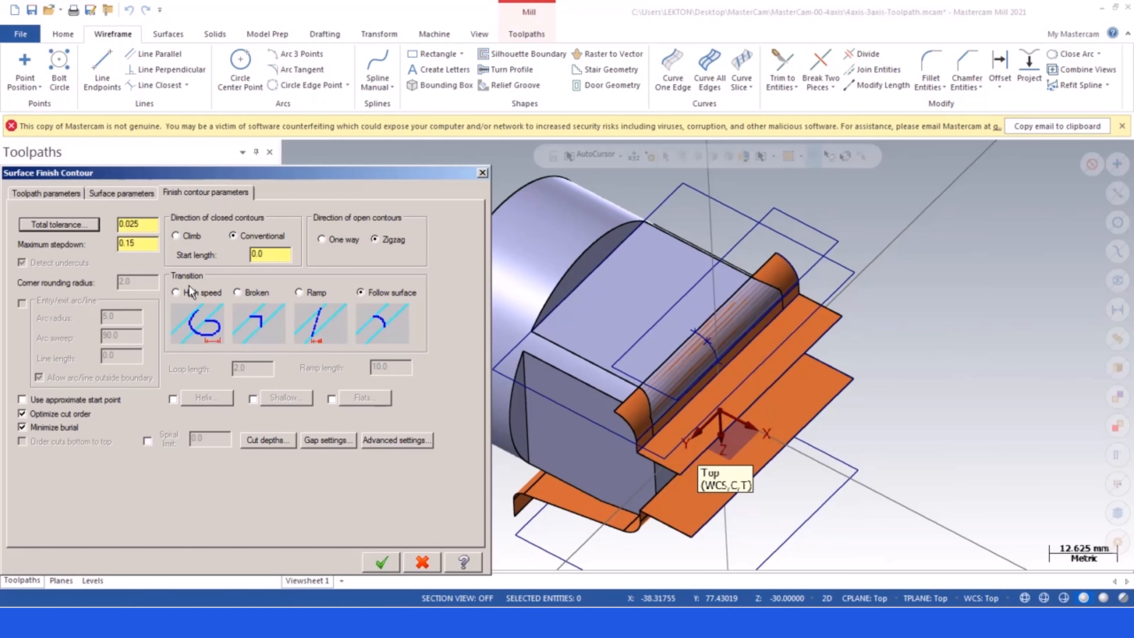
left_click(276, 441)
left_click(254, 418)
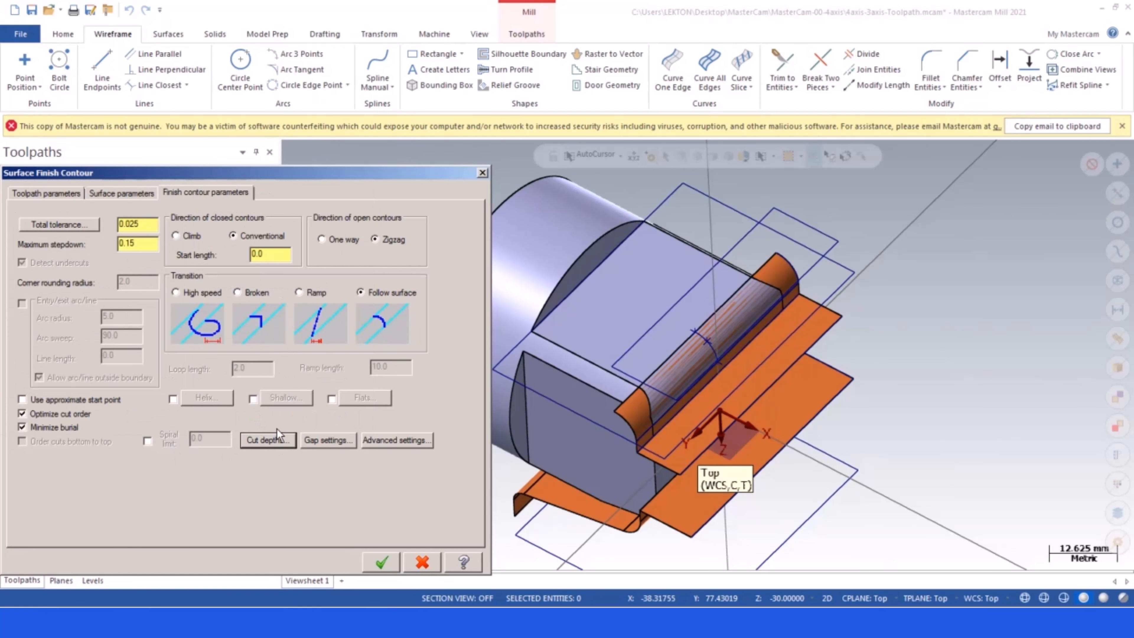
left_click(327, 440)
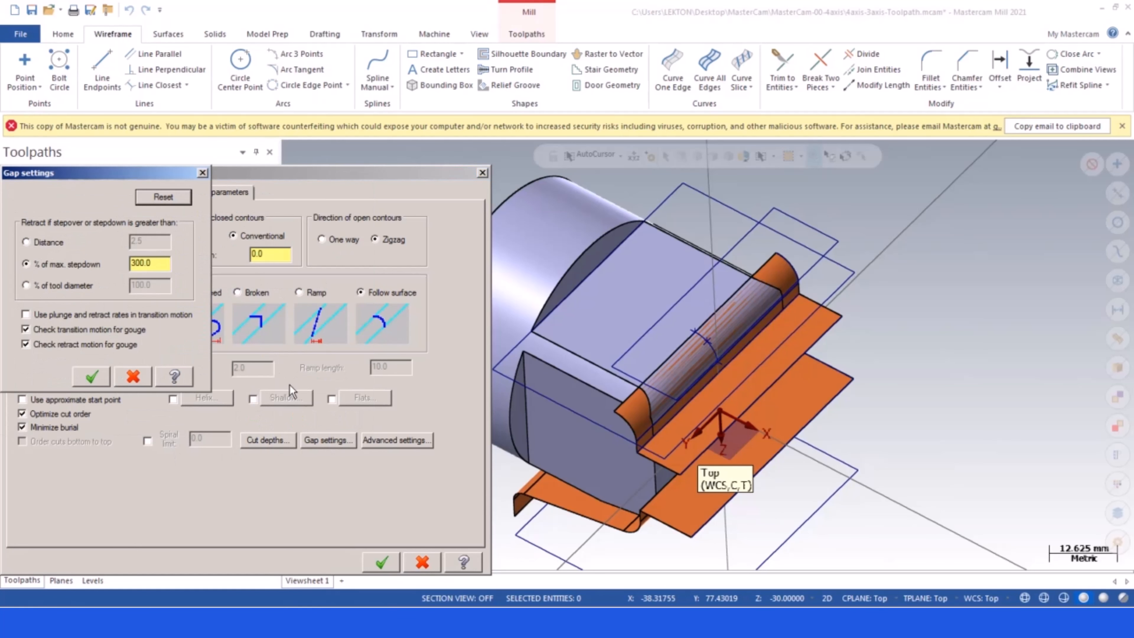
left_click(39, 246)
left_click(88, 376)
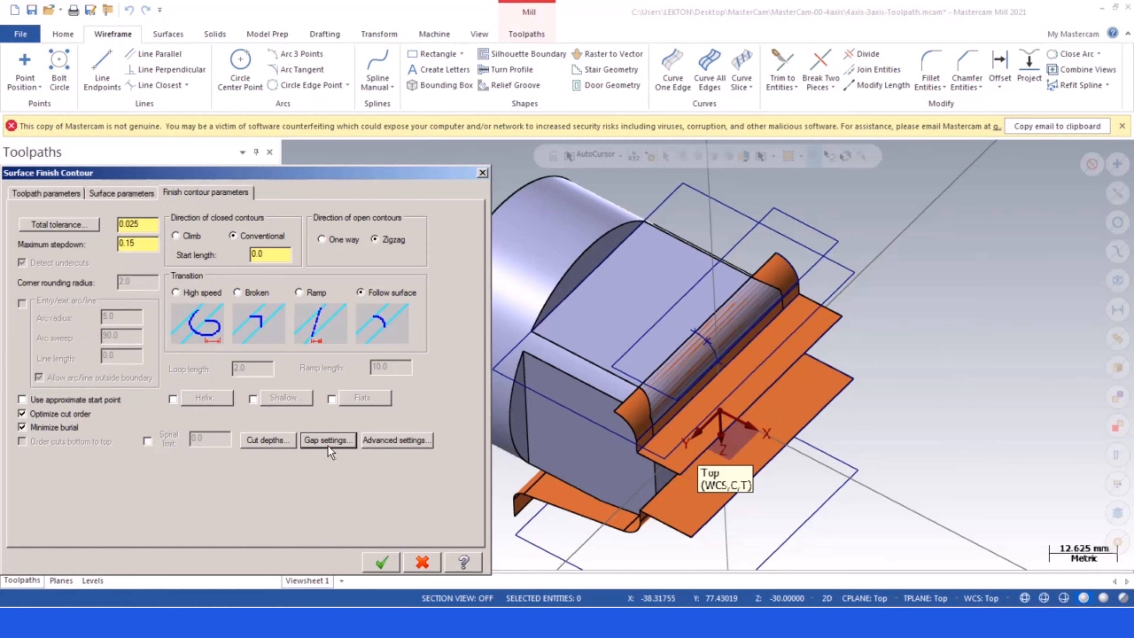
left_click(381, 560)
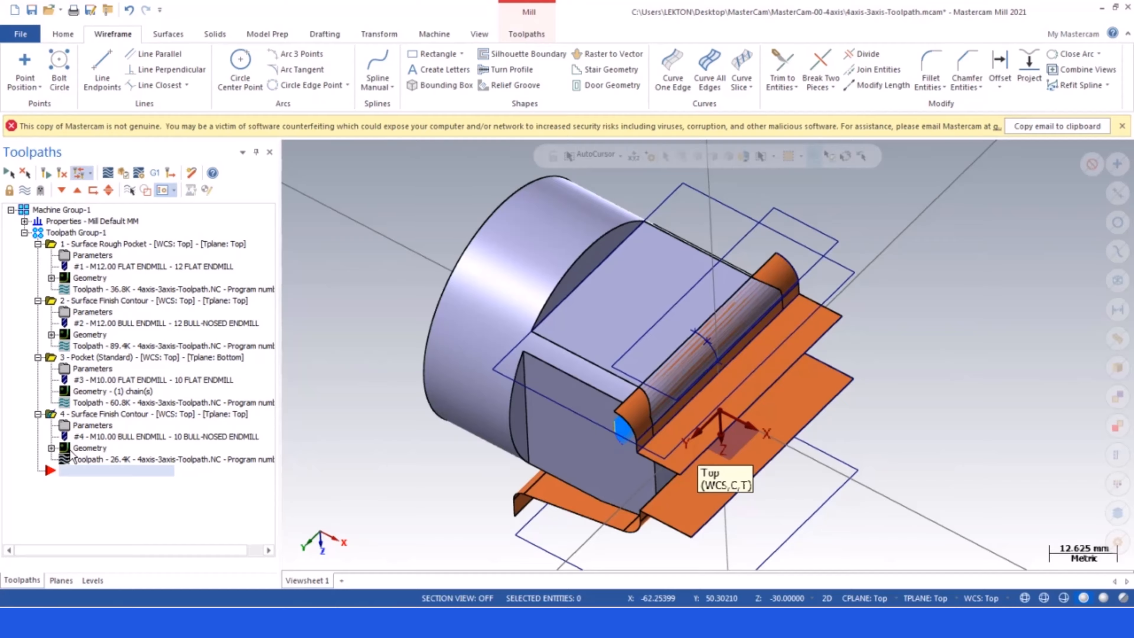
- Set the tool plane and construction plane of the second Surface Finish Contour operation to Bottom and regenerate its toolpath
mouse_move(644, 384)
middle_mouse_down()
mouse_move(648, 360)
mouse_move(714, 320)
mouse_move(659, 336)
mouse_move(643, 368)
middle_mouse_up()
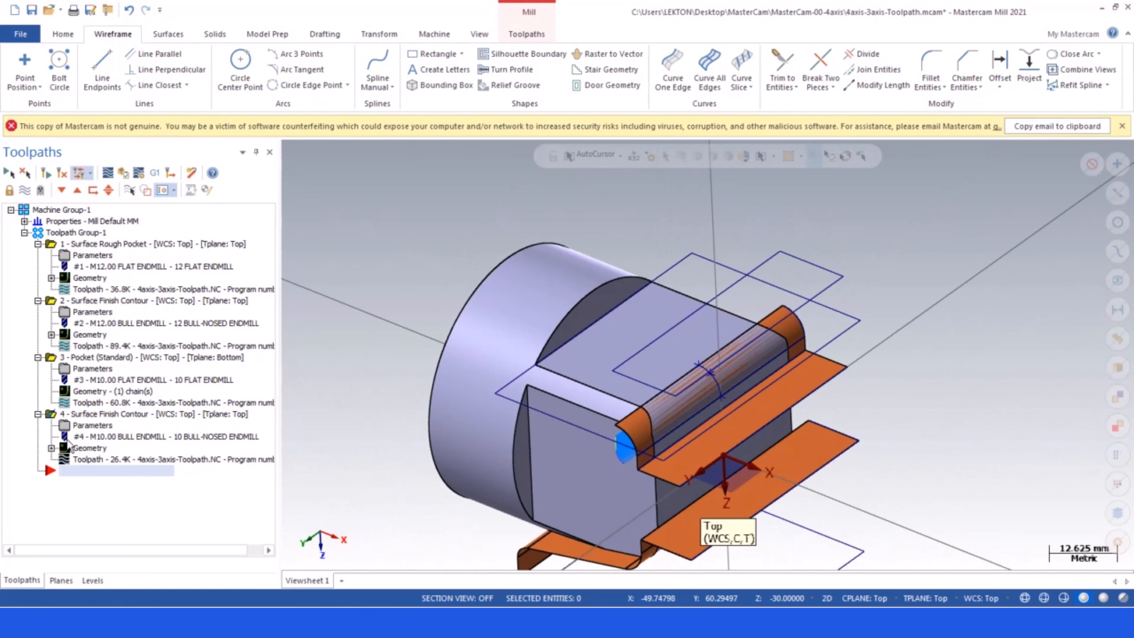
left_click(84, 427)
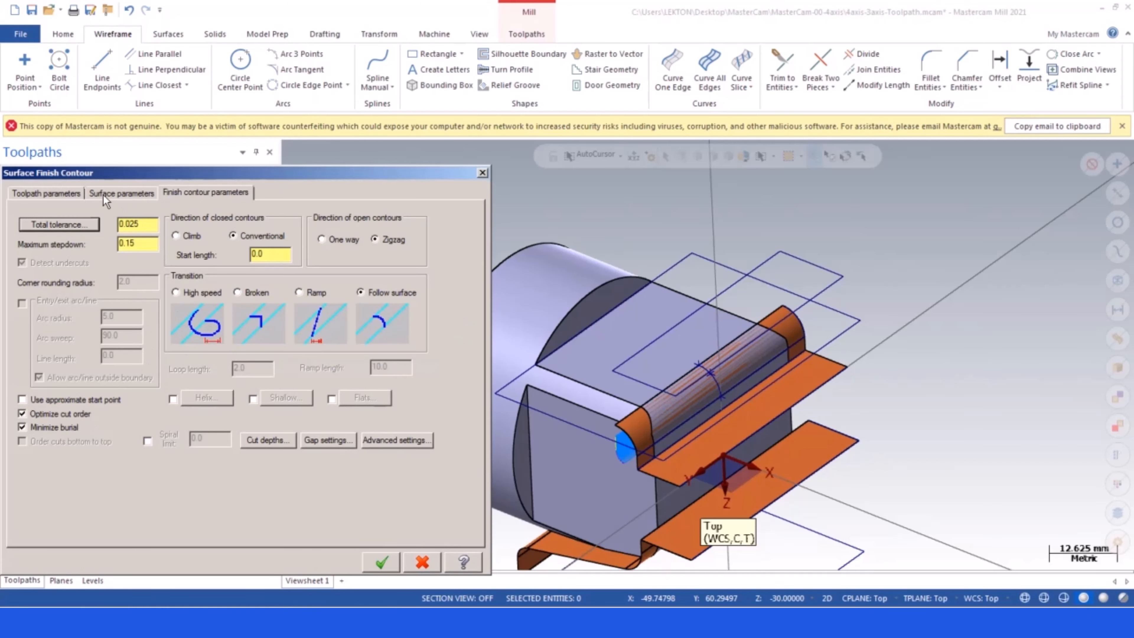
left_click(102, 194)
left_click(60, 192)
left_click(355, 533)
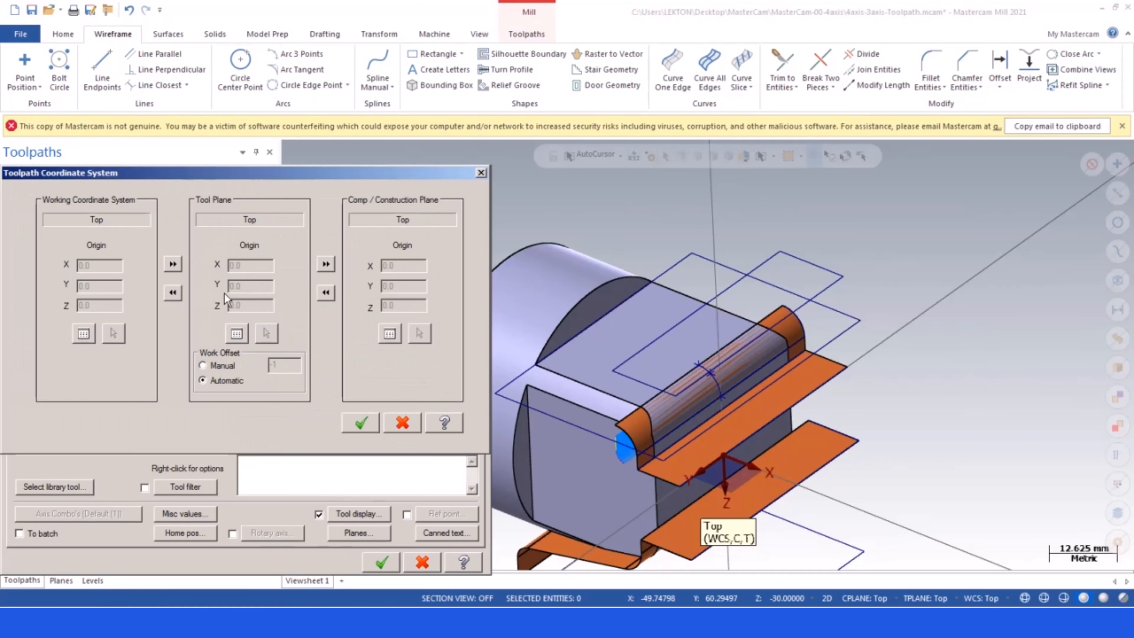
left_click(236, 333)
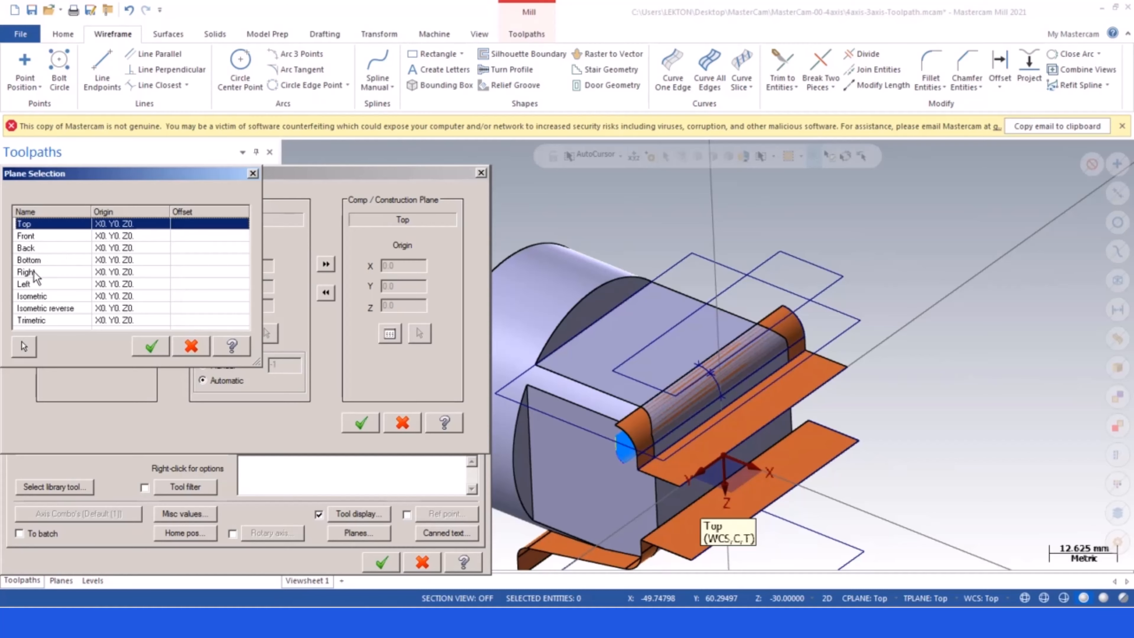
double_click(33, 259)
left_click(390, 334)
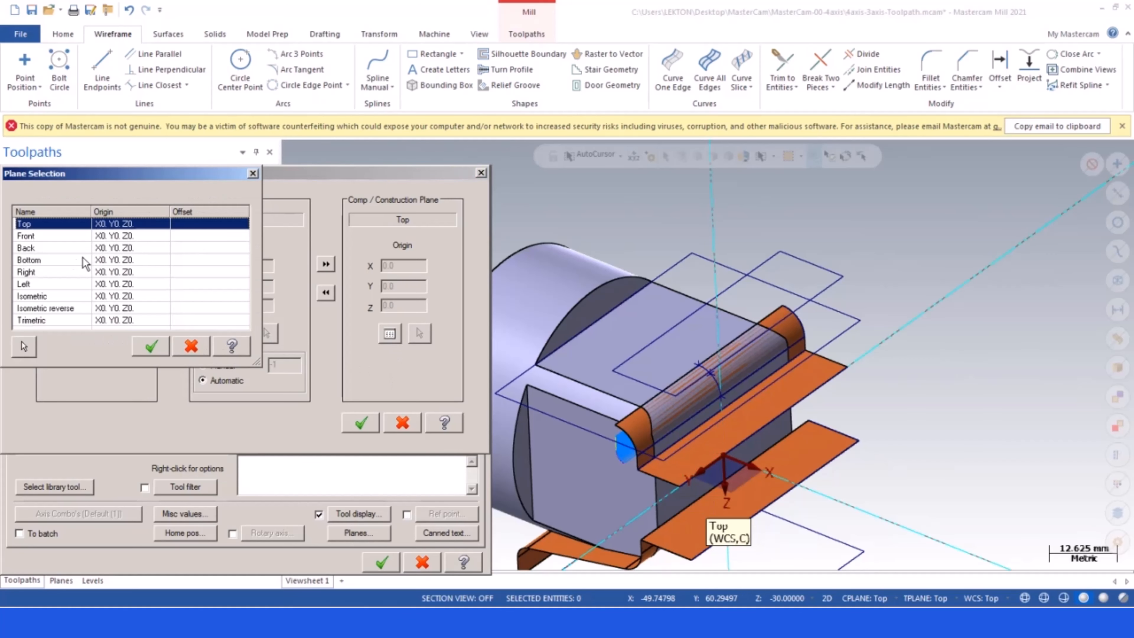
double_click(32, 260)
left_click(361, 422)
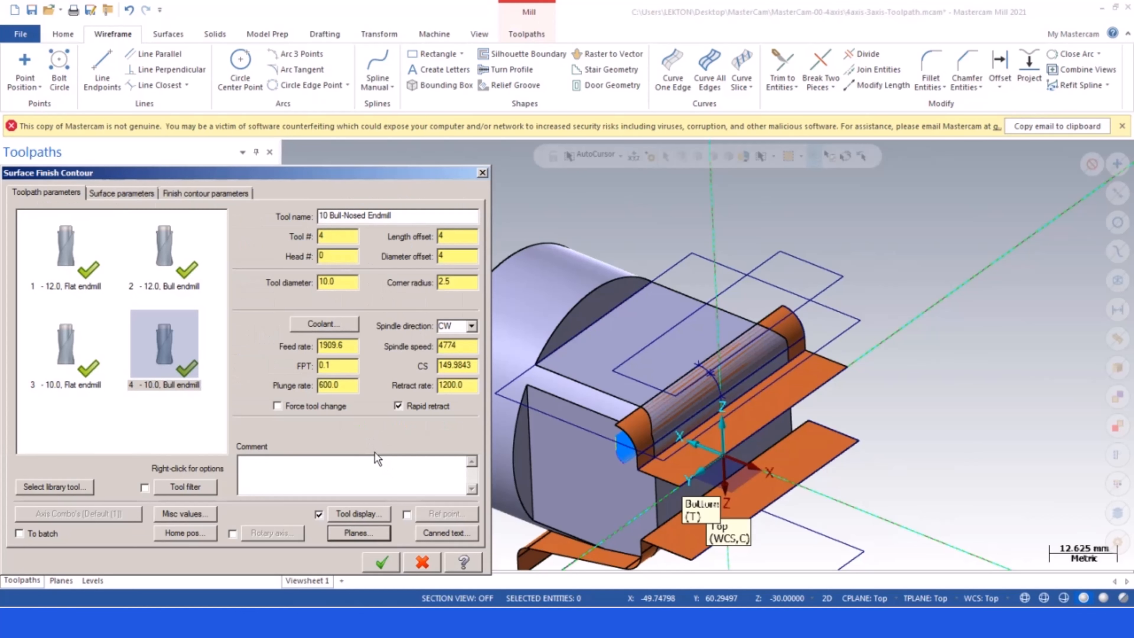
left_click(381, 562)
left_click(63, 171)
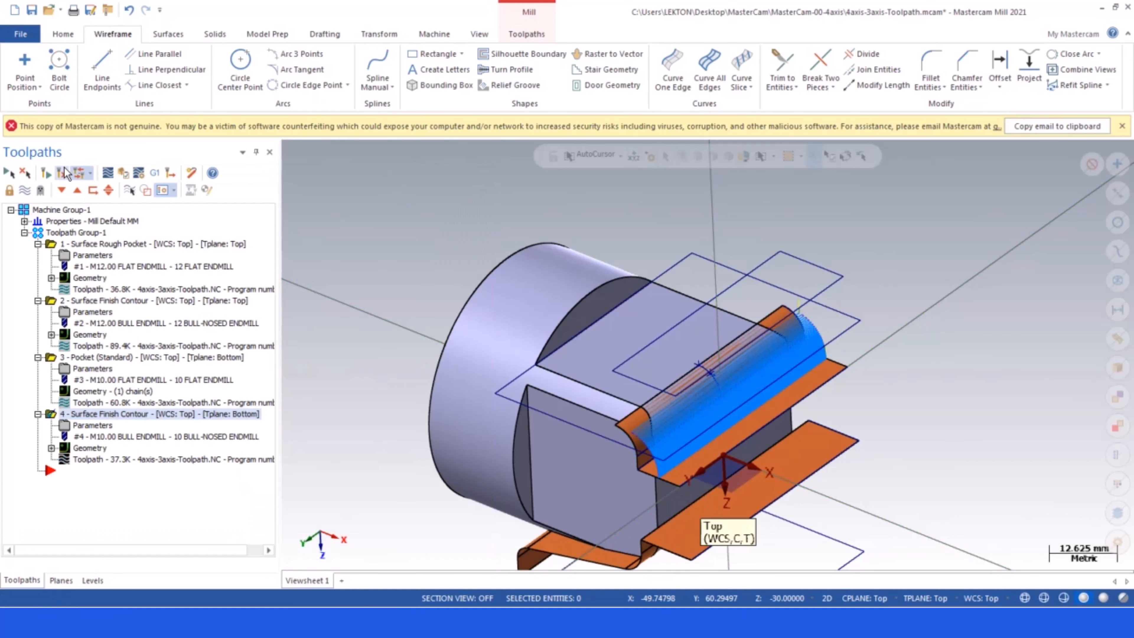
- Select all four toolpath operations and hide their toolpath display
scroll(729, 265, "down", 1)
scroll(735, 275, "down", 4)
mouse_move(725, 334)
middle_mouse_down()
mouse_move(731, 306)
mouse_move(797, 286)
mouse_move(733, 317)
middle_mouse_up()
left_click(8, 174)
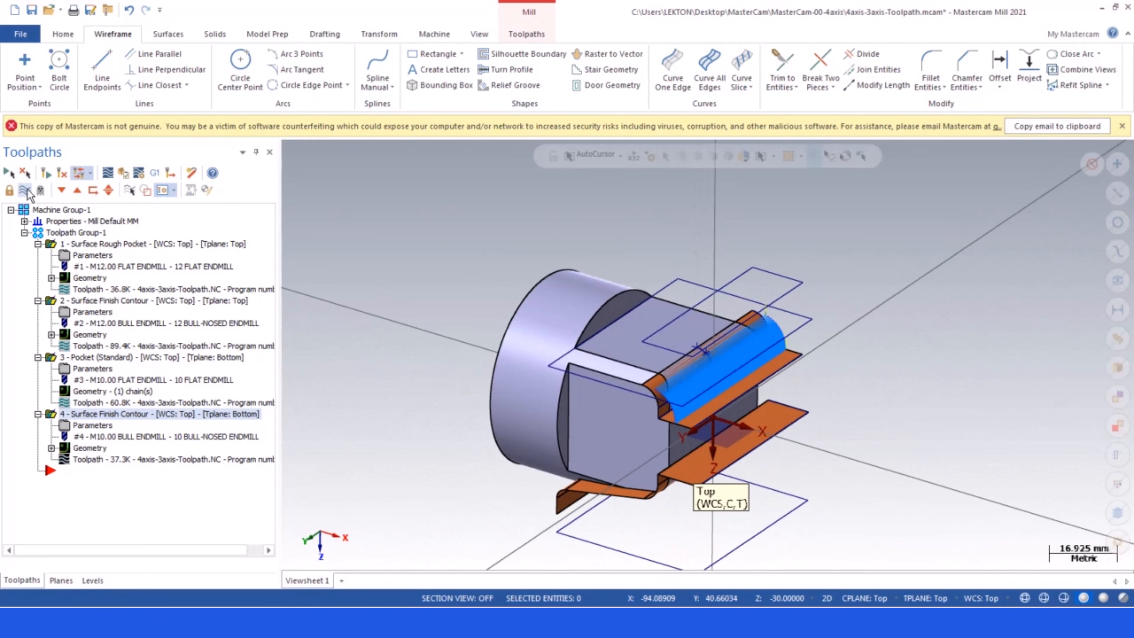
left_click(25, 191)
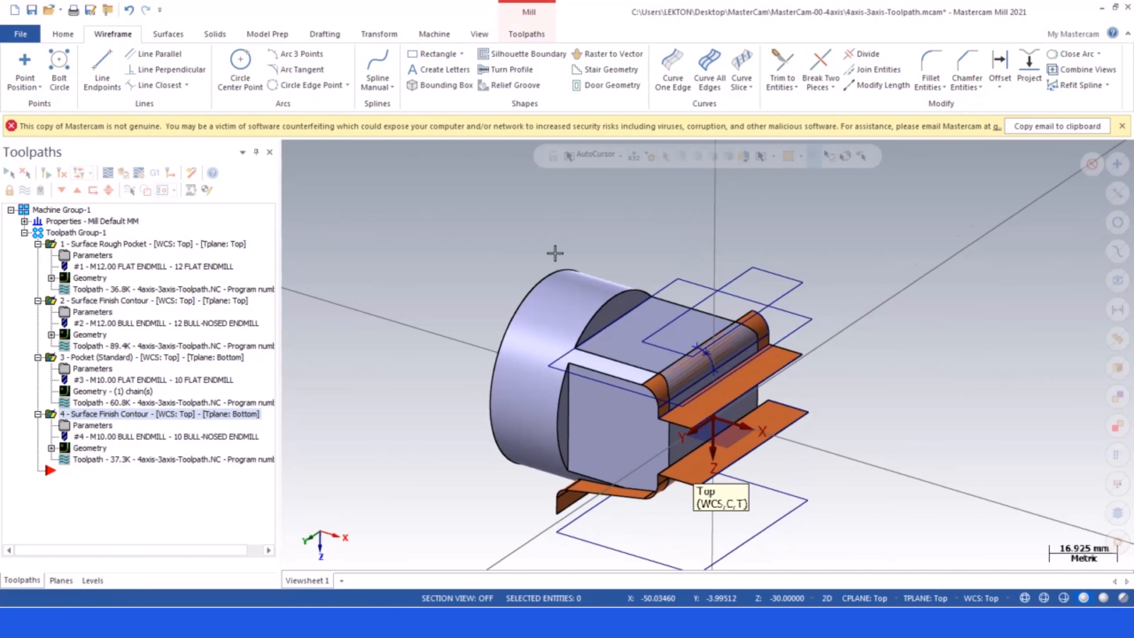
scroll(550, 312, "down", 1)
scroll(540, 350, "up", 2)
scroll(553, 318, "down", 2)
scroll(551, 306, "up", 2)
scroll(550, 313, "down", 2)
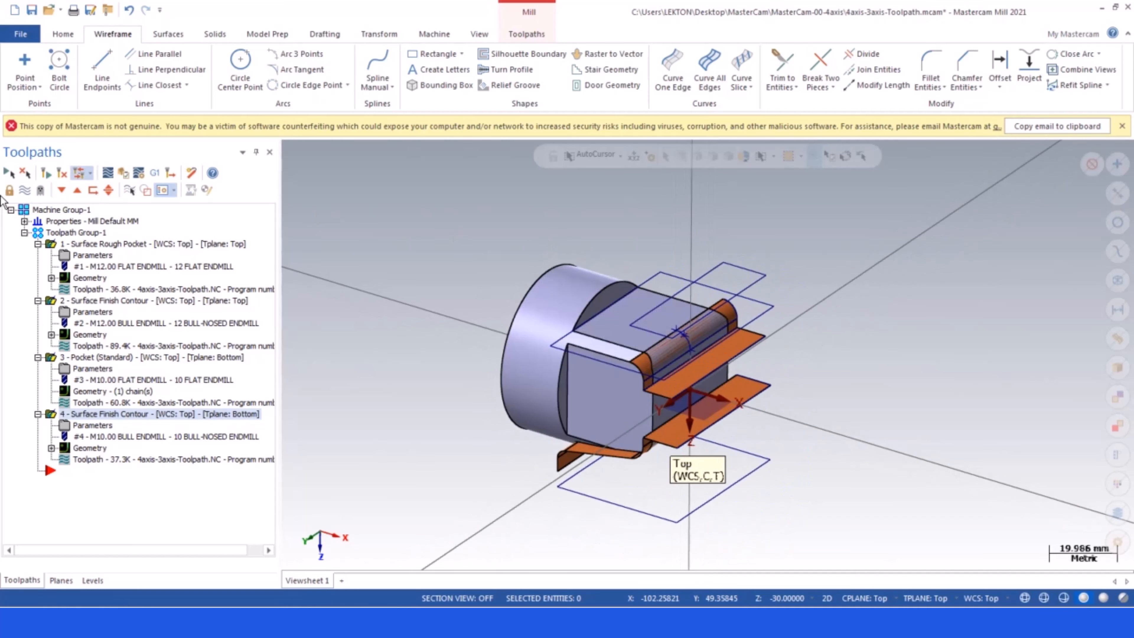
- Duplicate the Top plane and rename the copy WCS-90
left_click(61, 580)
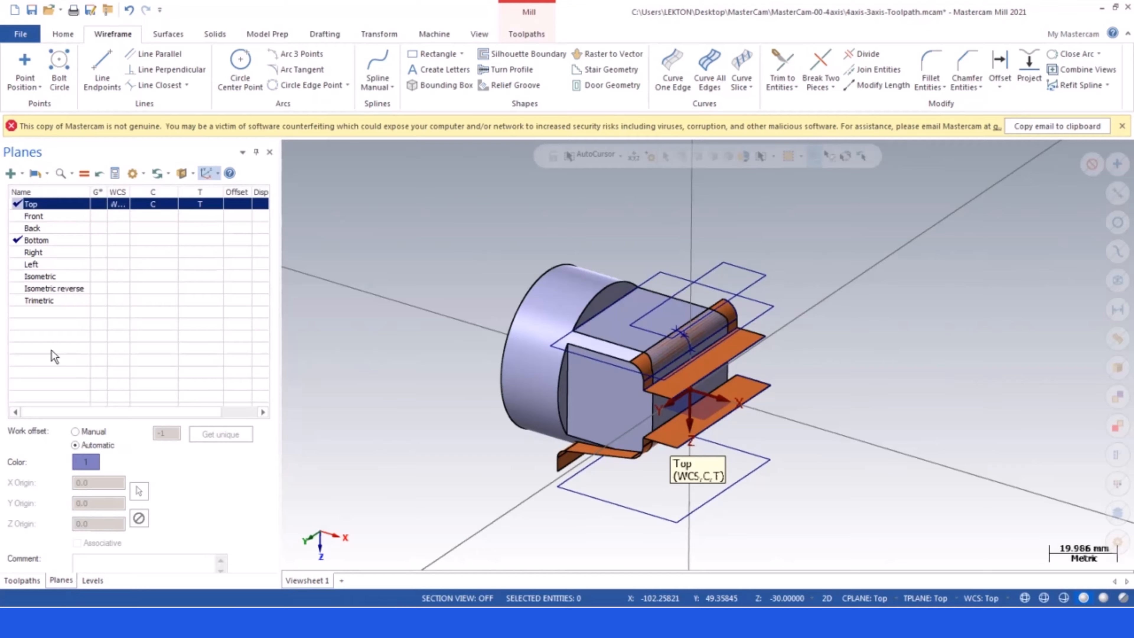
right_click(48, 206)
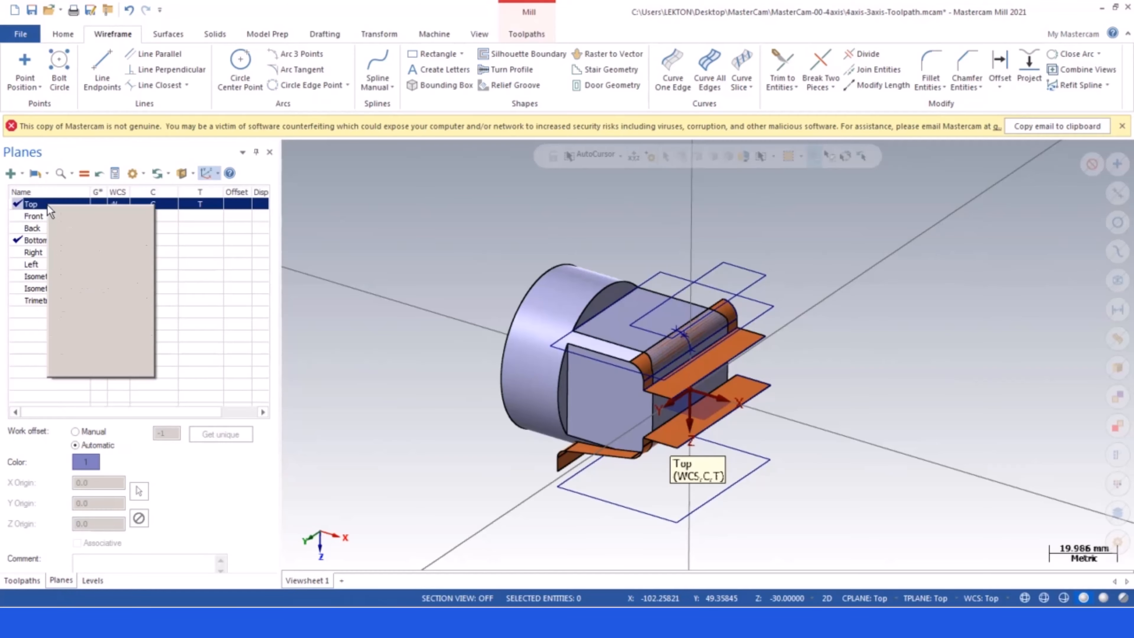
left_click(82, 327)
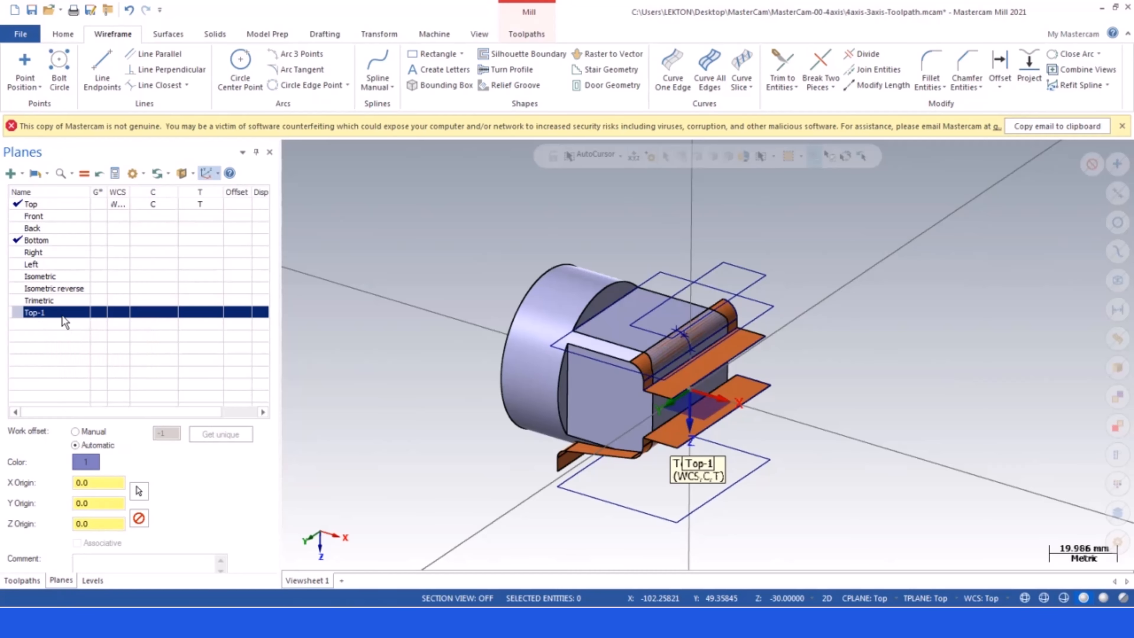
right_click(57, 311)
left_click(88, 331)
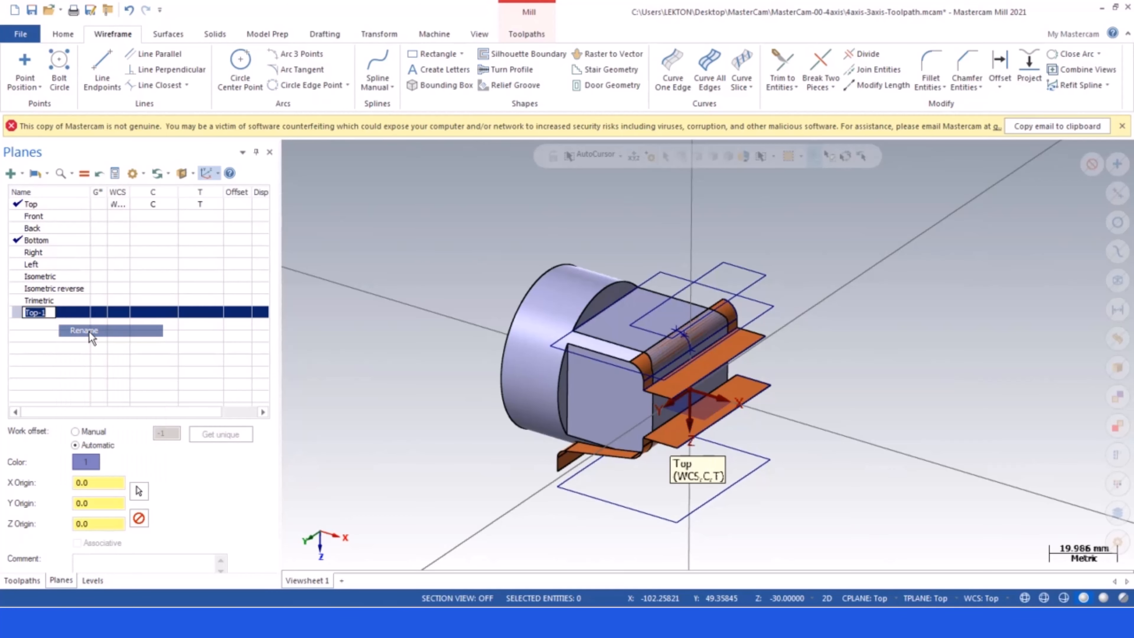
key("Caps_Lock")
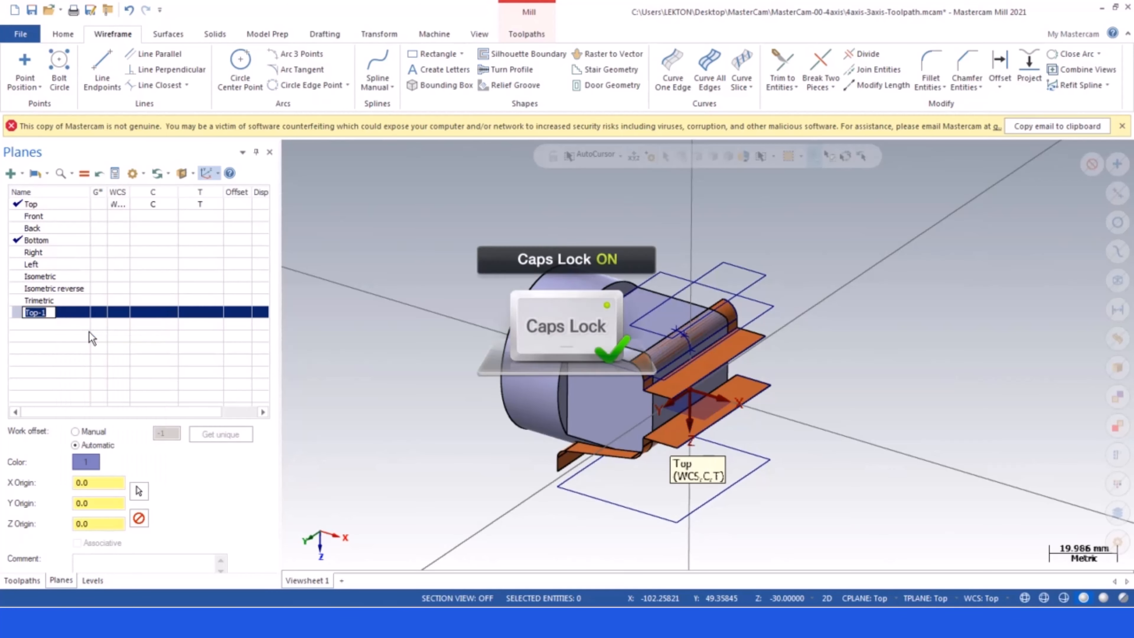
type("W")
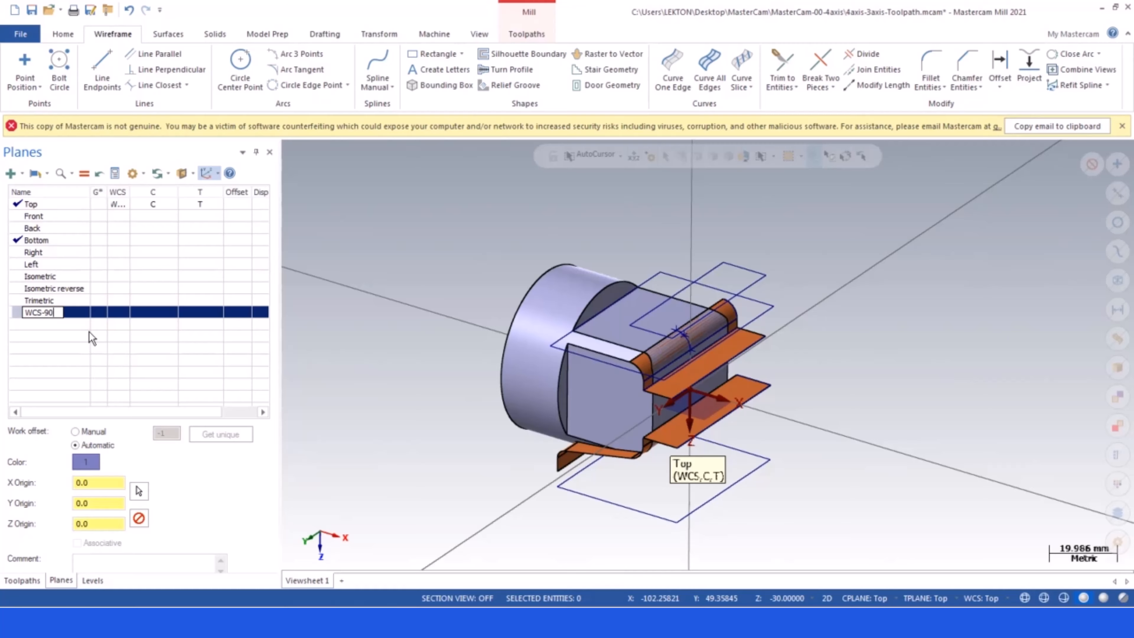
type("CS-90")
key("Return")
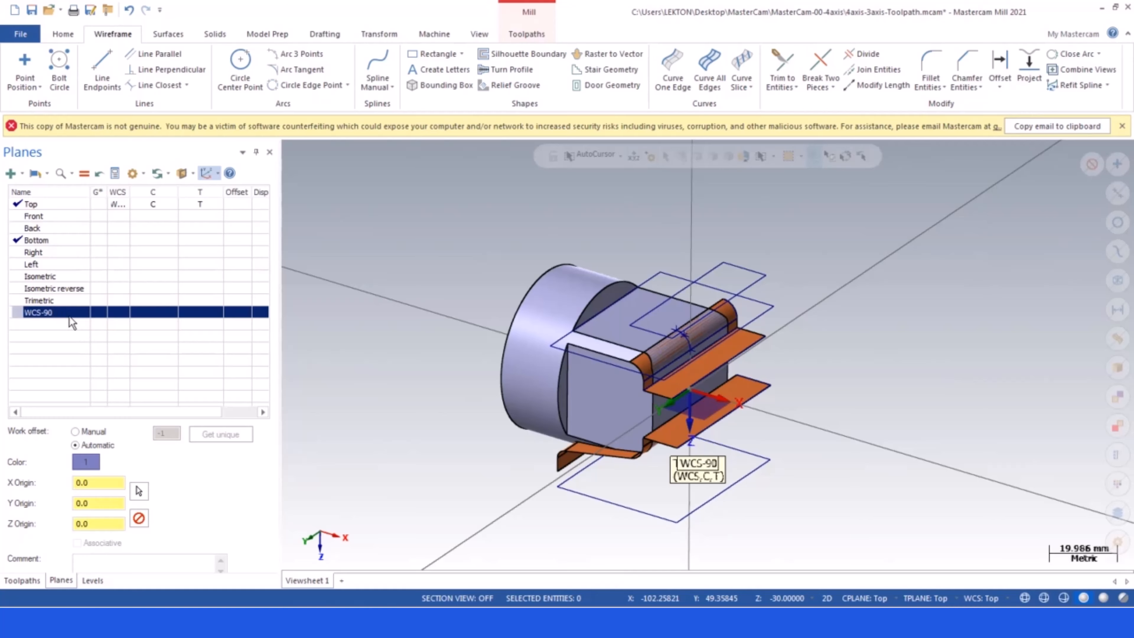
- Rotate the WCS-90 plane by 90 degrees about X
right_click(69, 315)
left_click(134, 370)
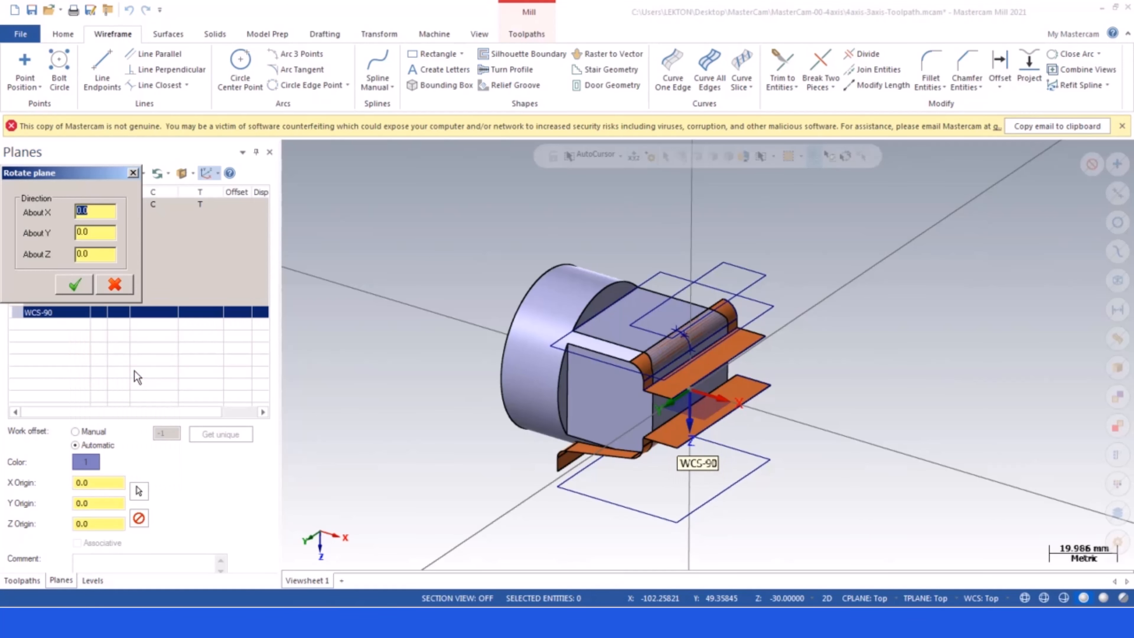
type("90")
key("Return")
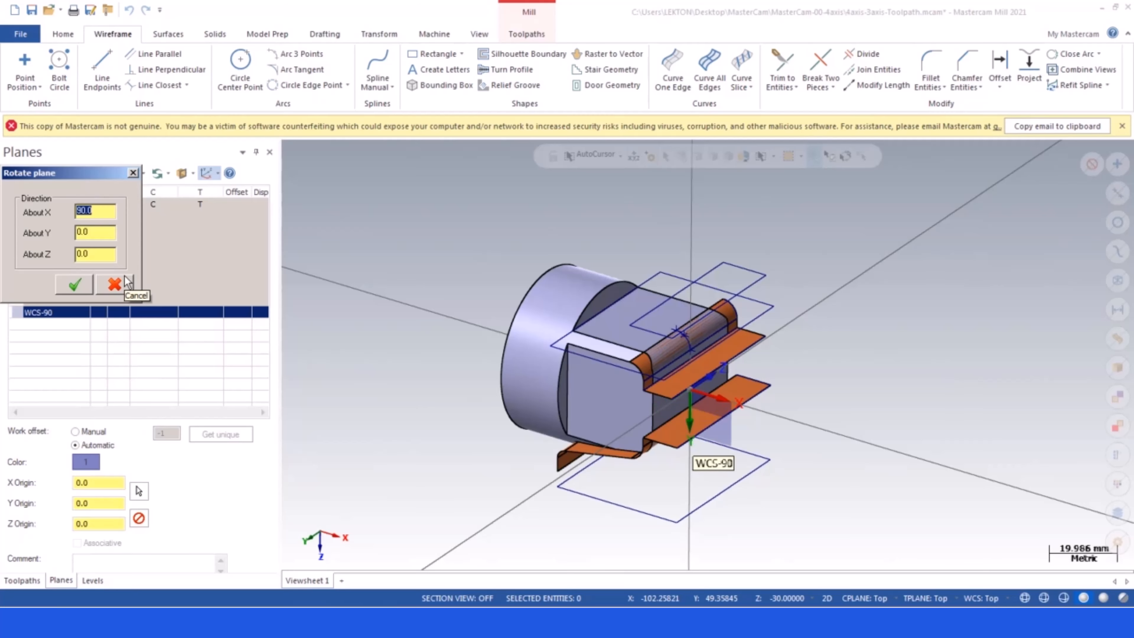
left_click(71, 286)
scroll(594, 232, "up", 1)
middle_click_drag(626, 370, 494, 347)
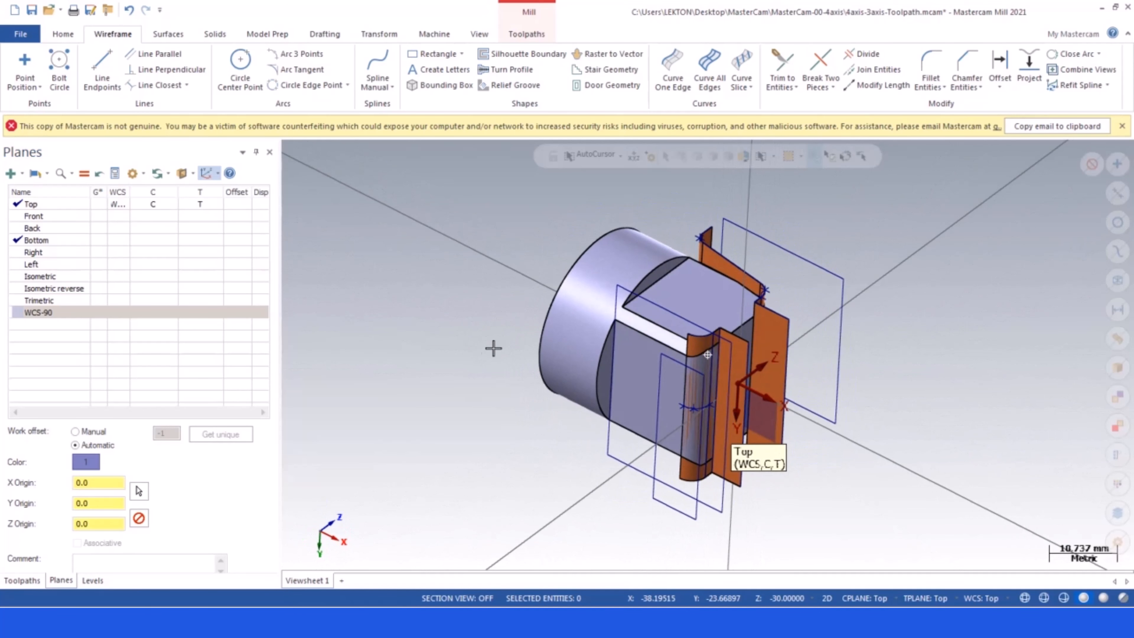
- Set WCS-90 as the work coordinate system, construction plane and tool plane
left_click(101, 315)
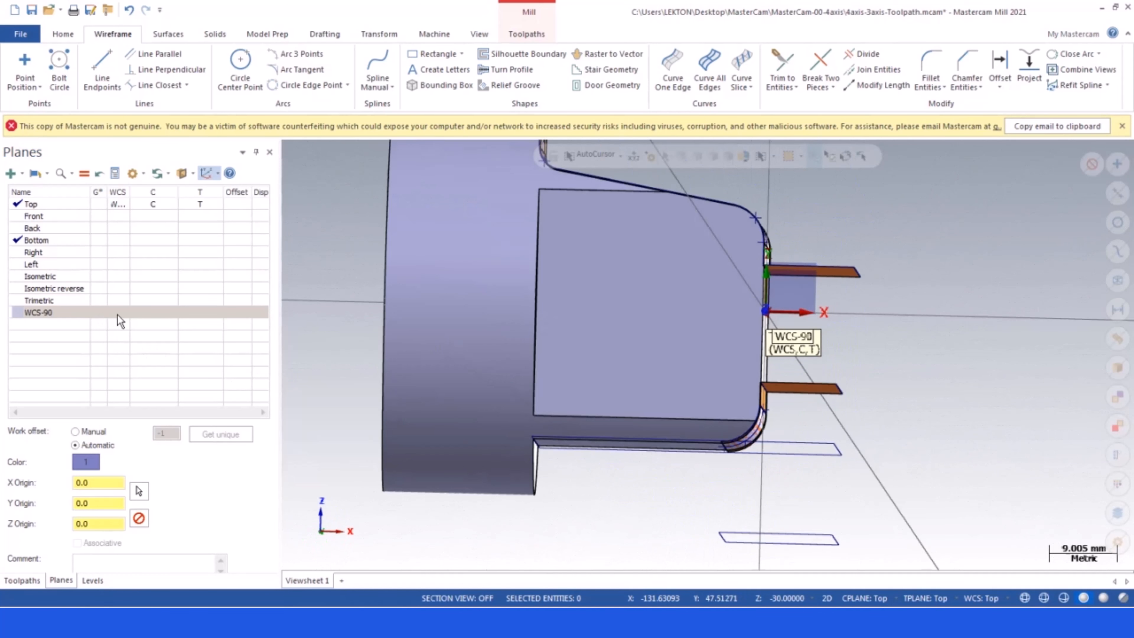
left_click(158, 313)
left_click(186, 313)
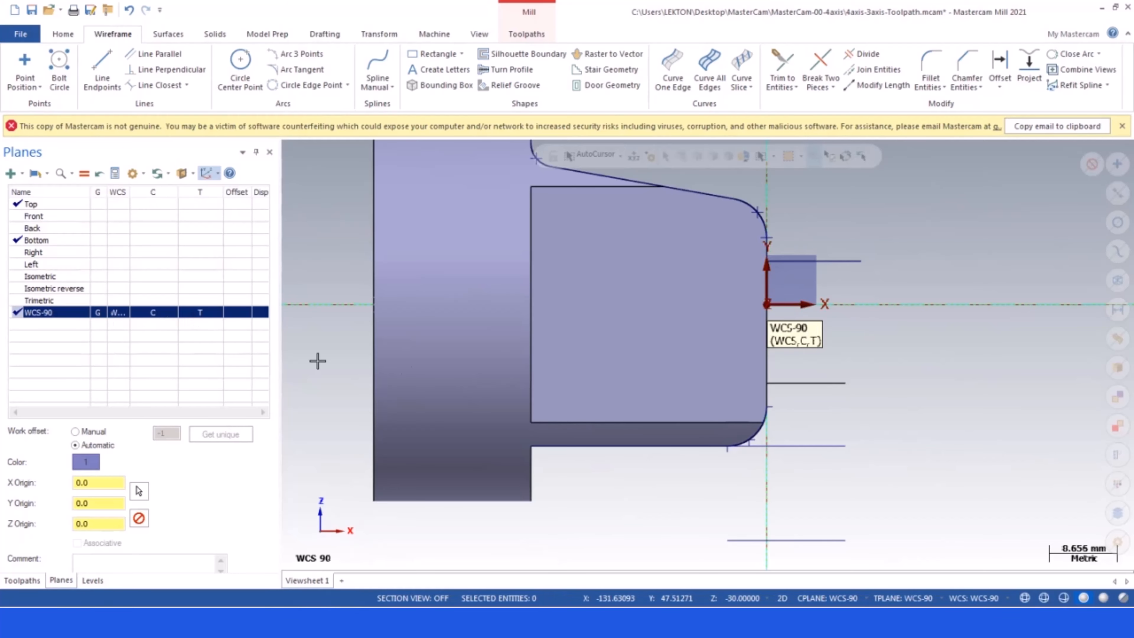
middle_click_drag(317, 361, 542, 222)
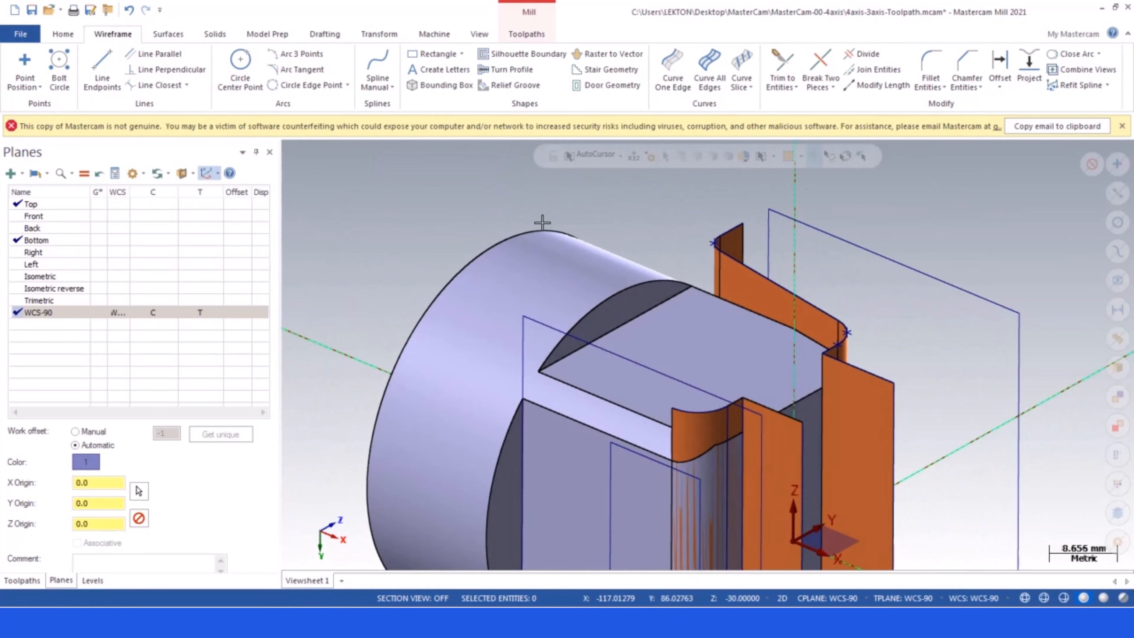
scroll(542, 222, "down", 2)
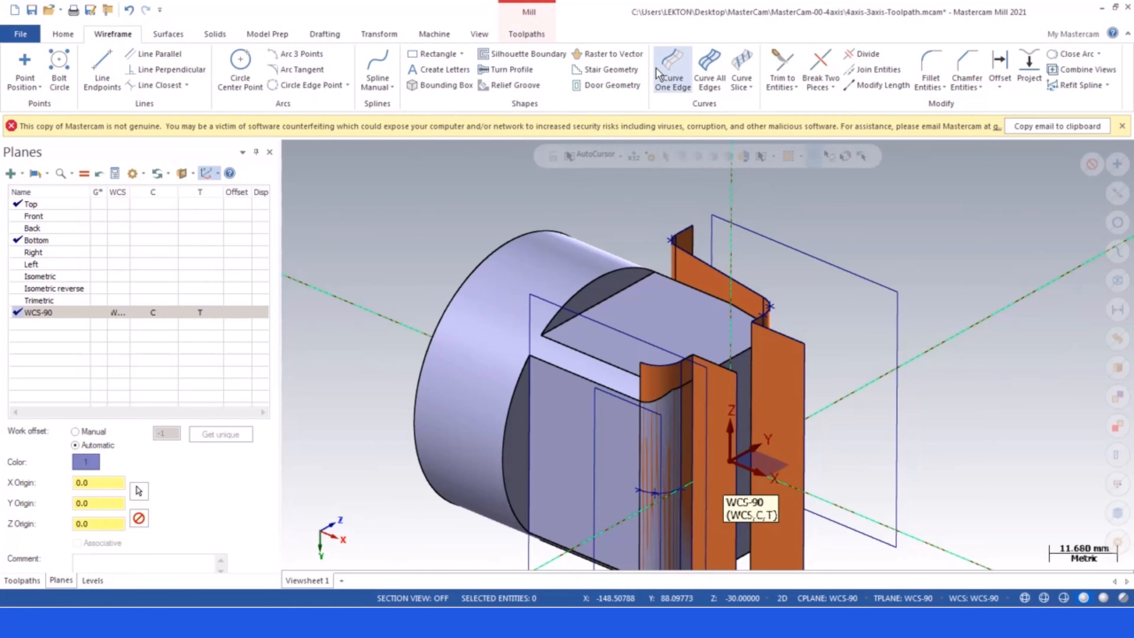
left_click(670, 72)
left_click(601, 305)
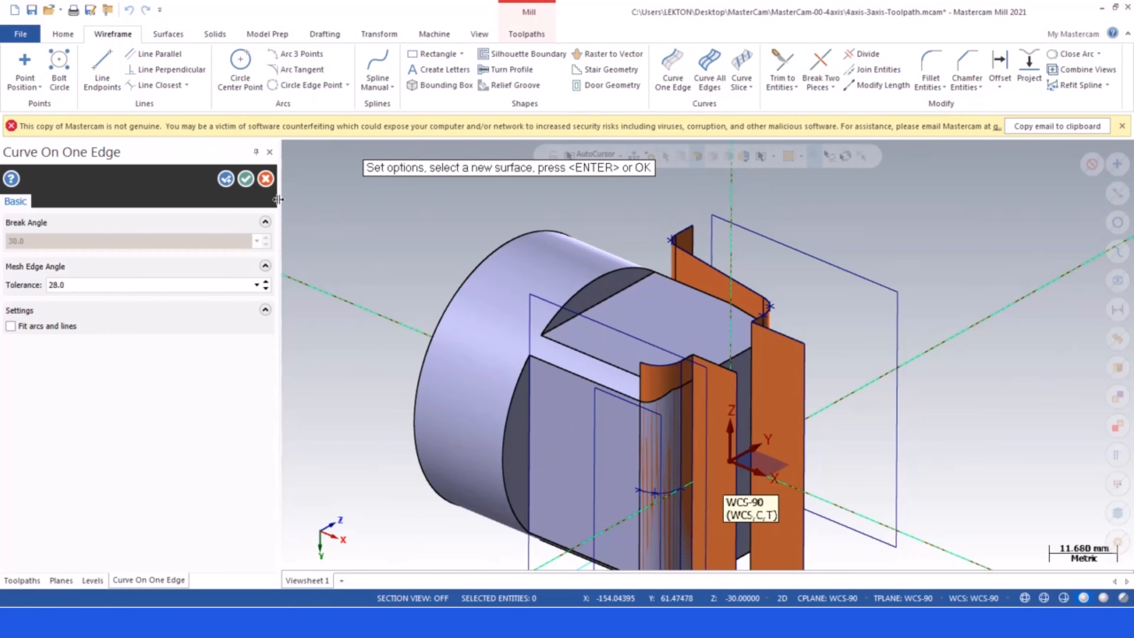
left_click(128, 11)
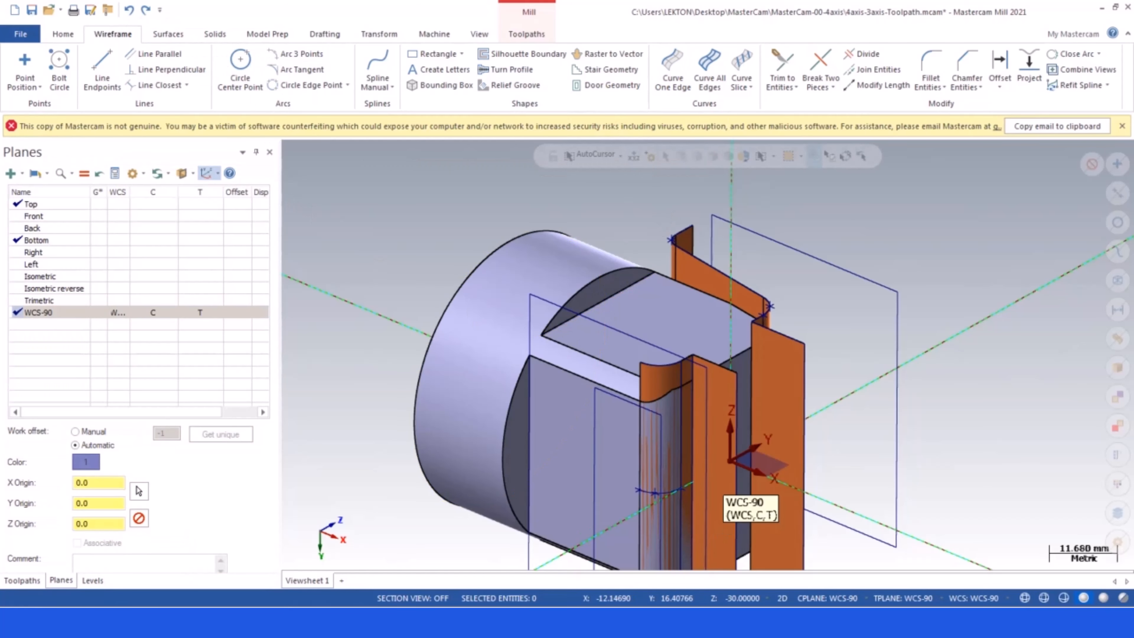
- Switch construction to 3D mode and create a curve on the upper flat's edge where it meets the cylindrical shoulder
left_click(781, 601)
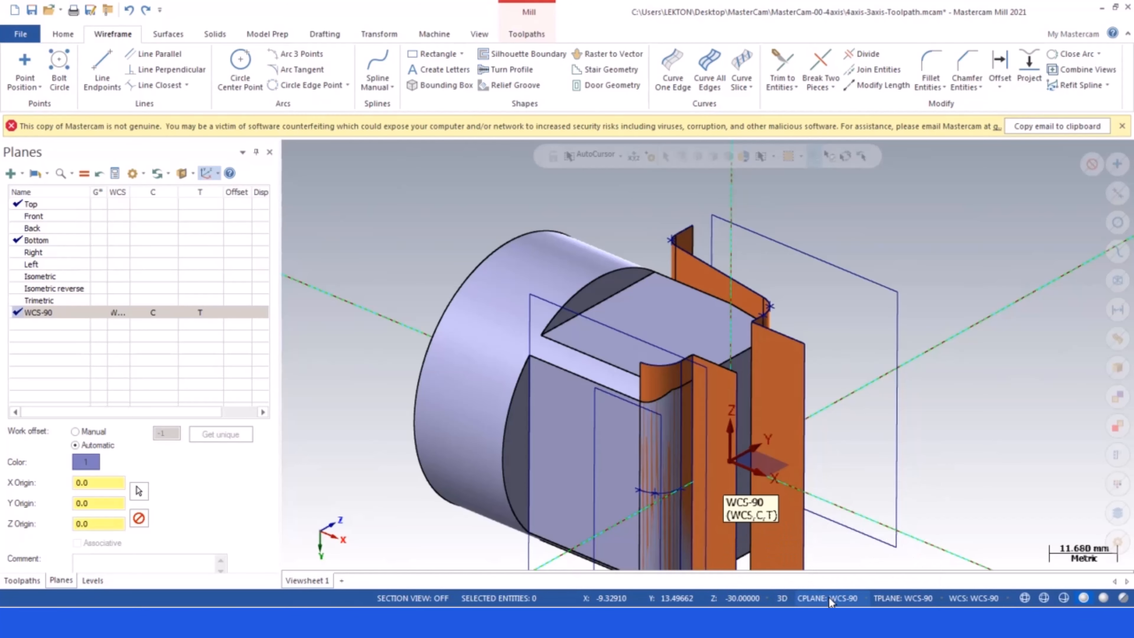
left_click(673, 71)
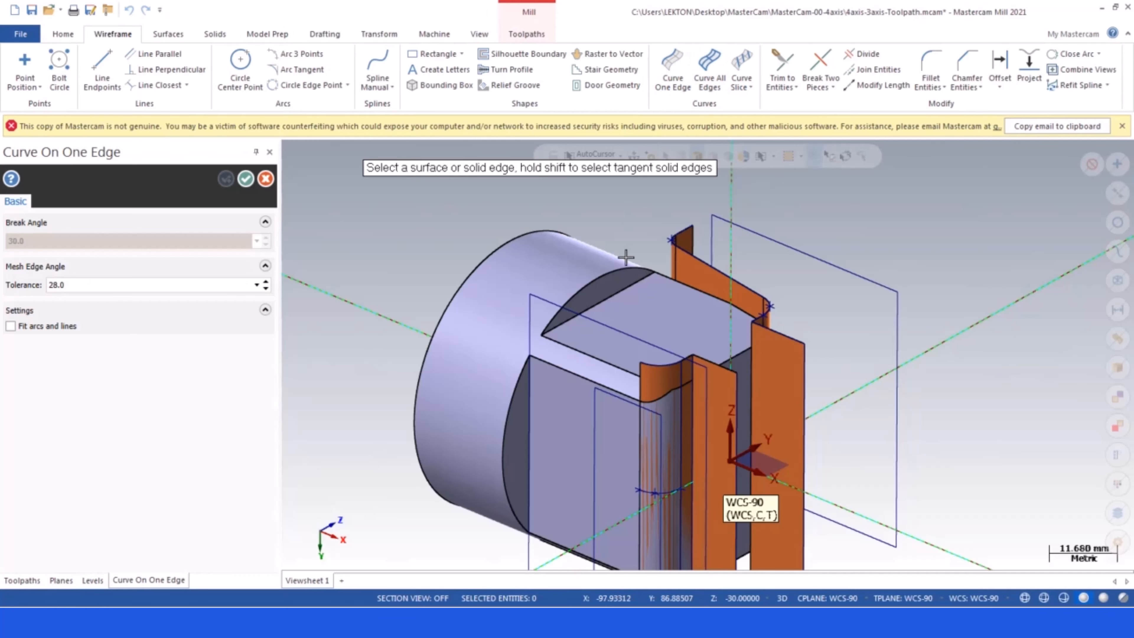
left_click(598, 303)
key("Return")
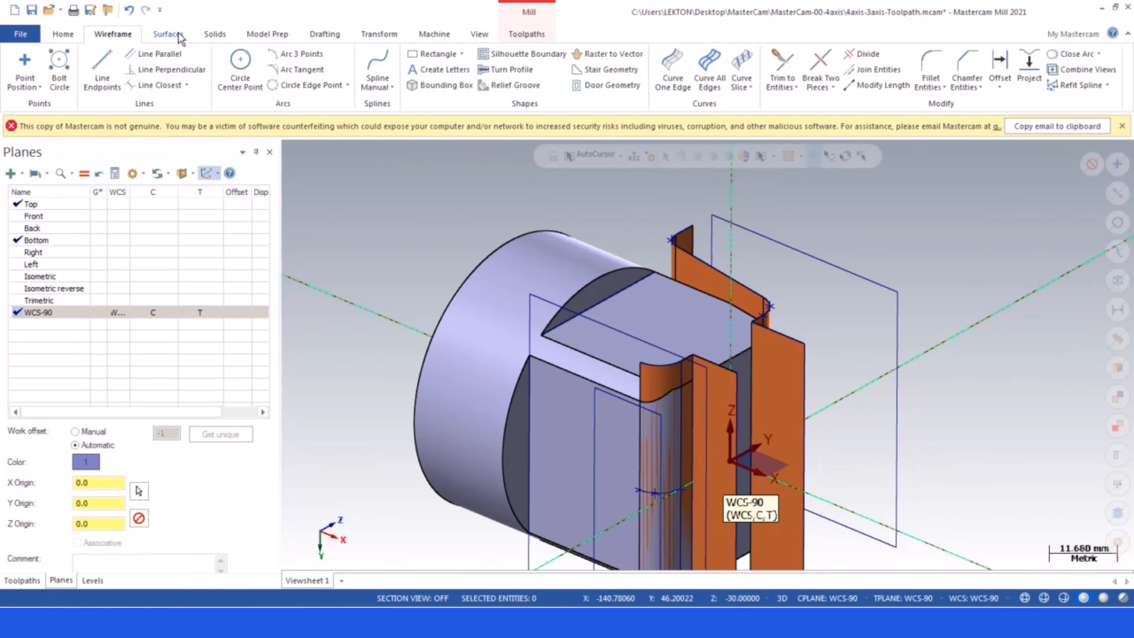
- Lengthen the new edge line by 12 at both ends
left_click(873, 85)
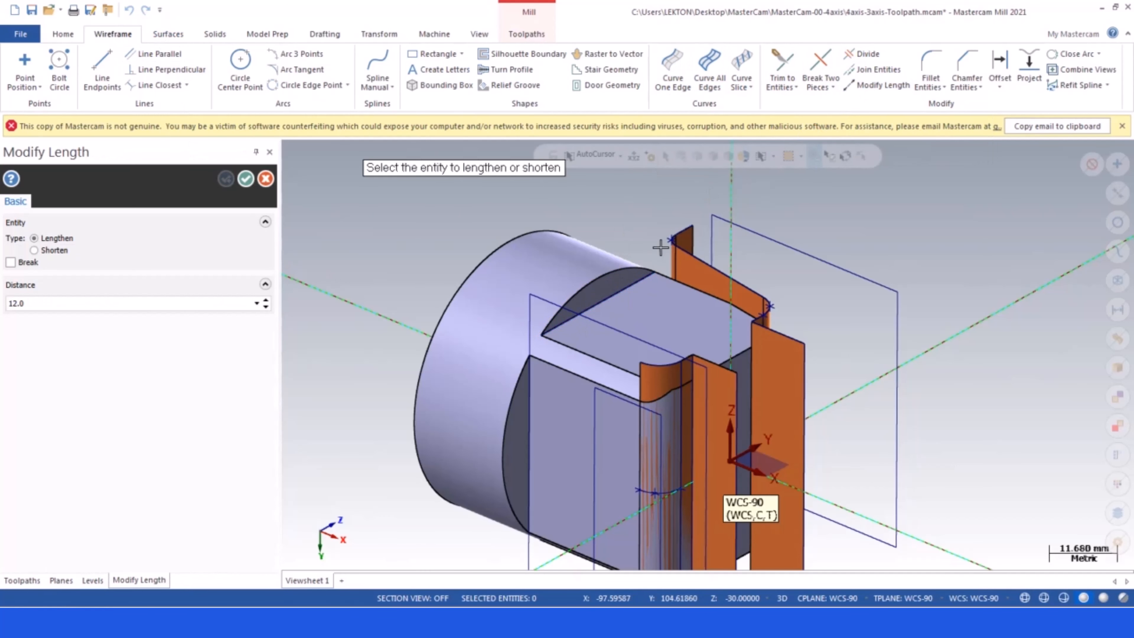
left_click(648, 278)
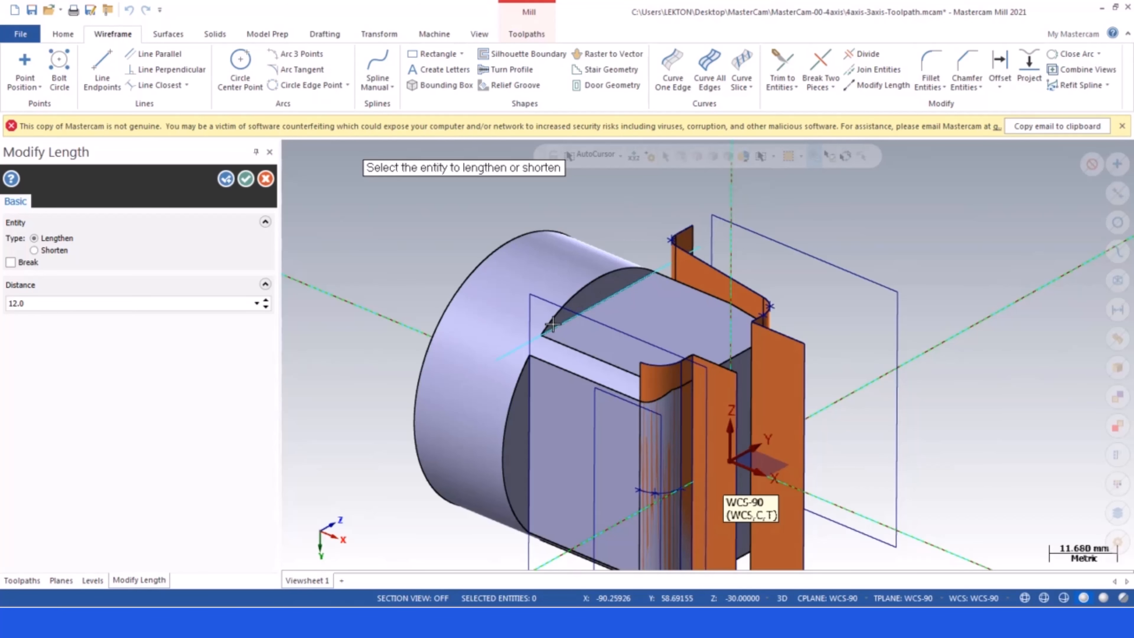
key("Return")
scroll(469, 226, "down", 2)
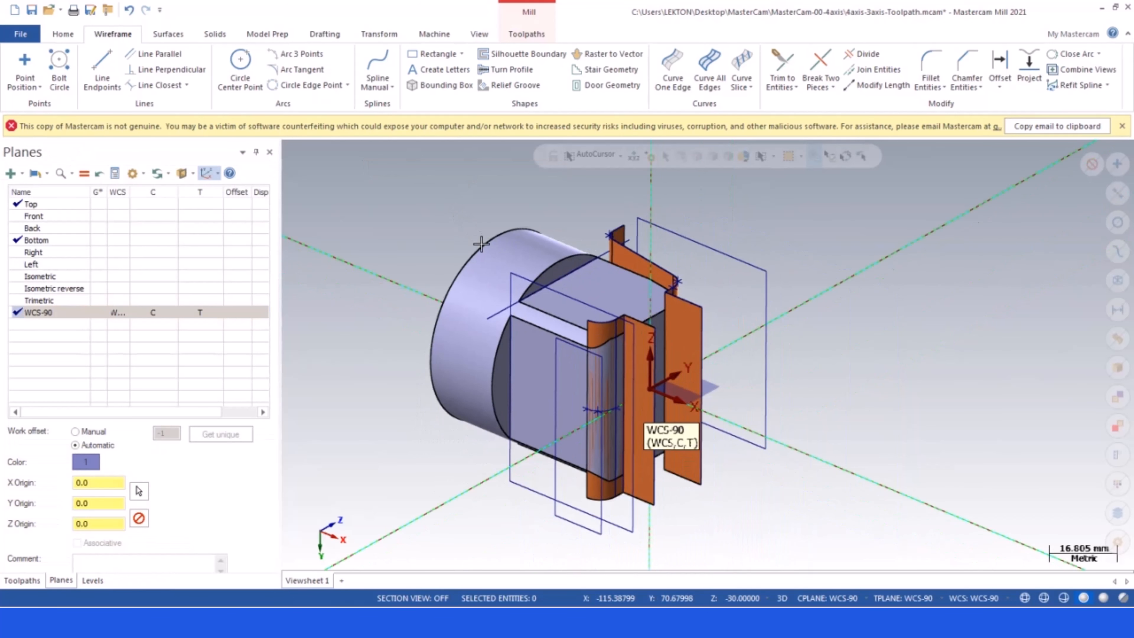
- Switch construction back to 2D mode and set the Z depth to 20 by picking the lengthened line's end
scroll(481, 244, "up", 1)
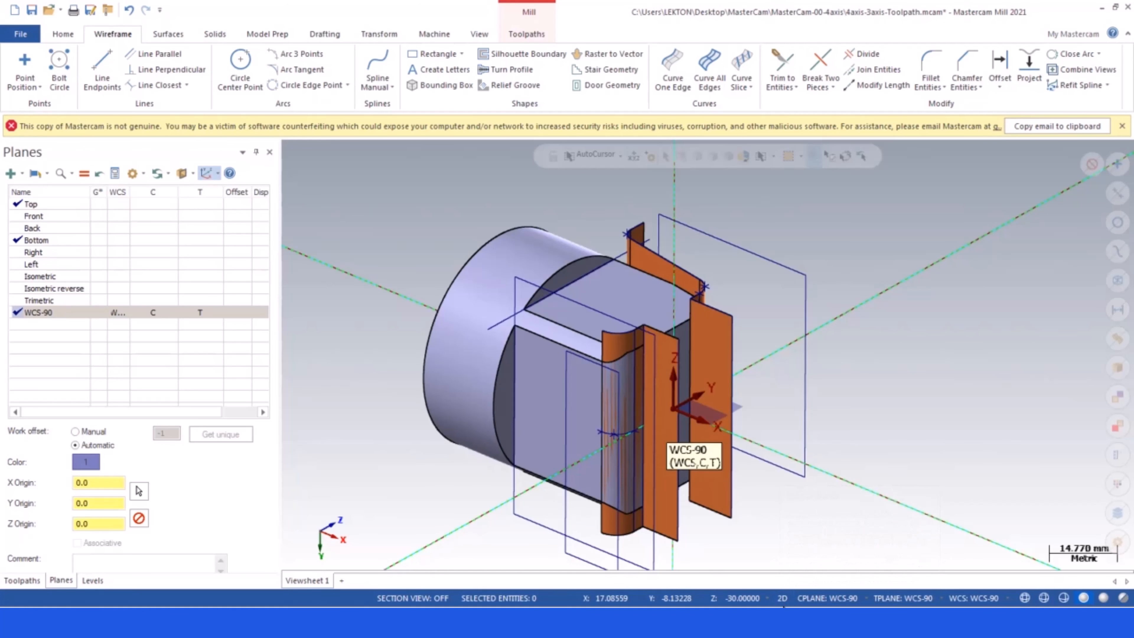
left_click(782, 598)
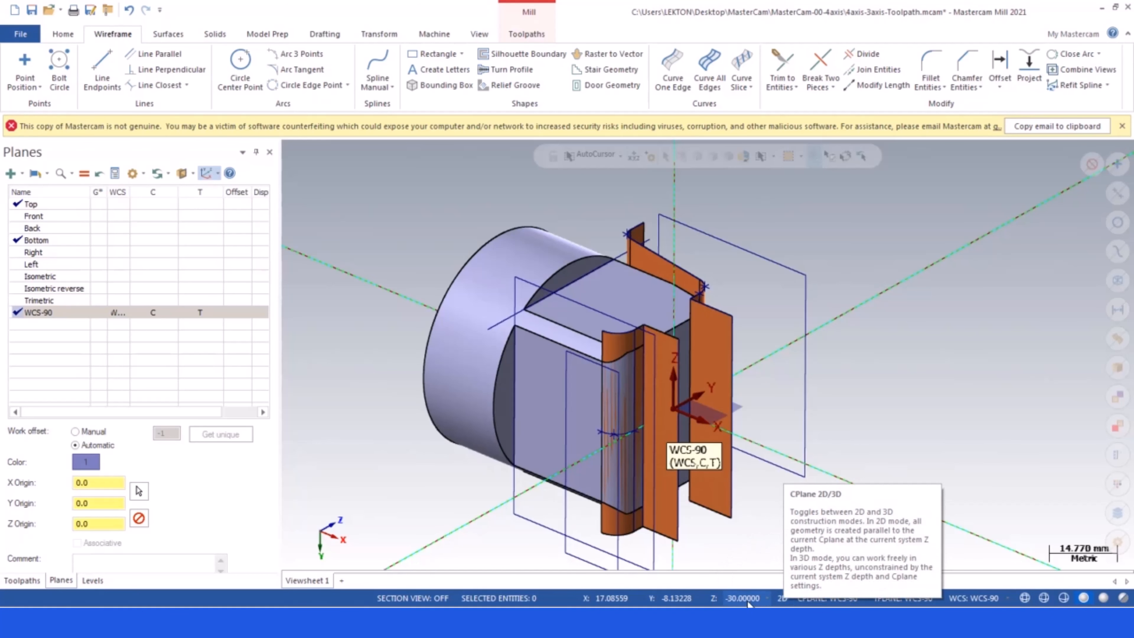
left_click(715, 598)
left_click(494, 353)
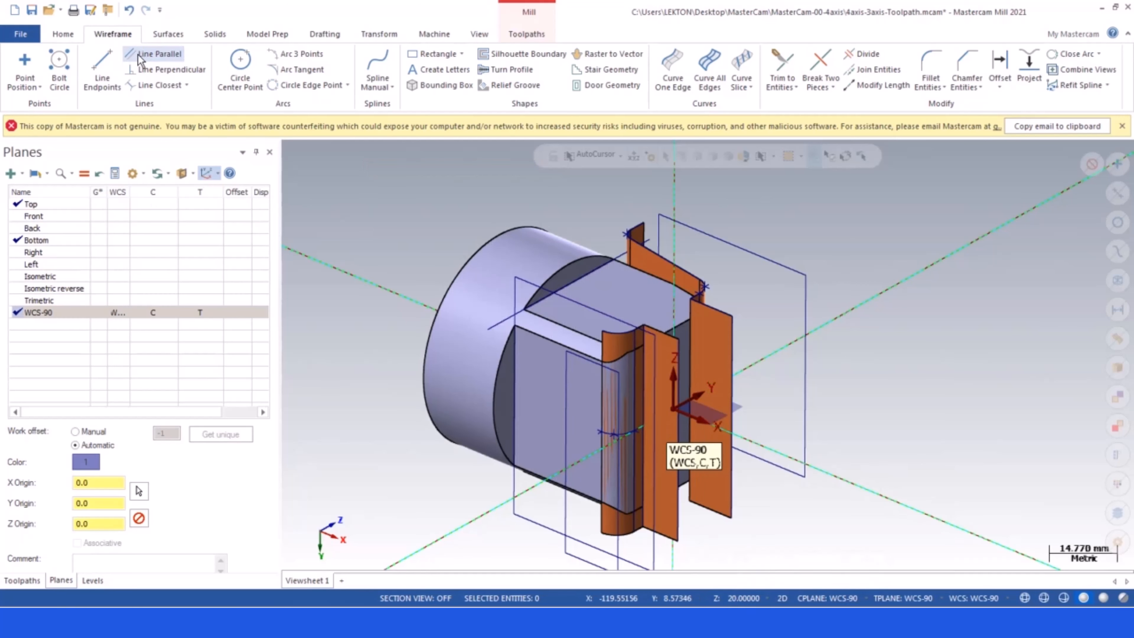
- Create a line parallel to the lengthened edge line, offset 40 toward the free end of the part
left_click(159, 54)
left_click(505, 319)
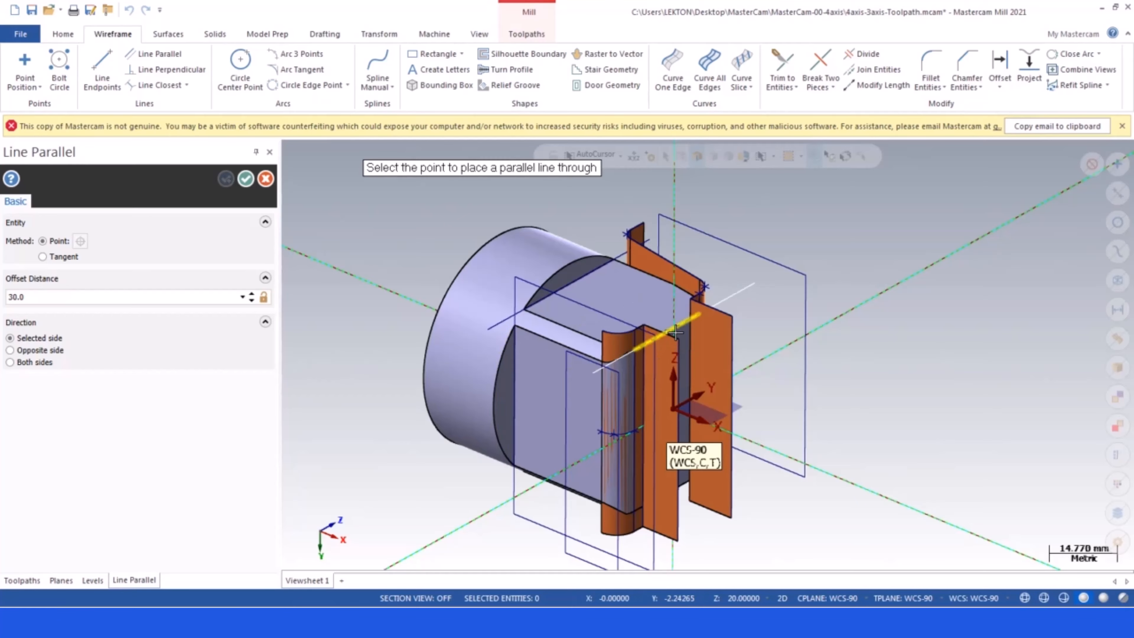
left_click(698, 342)
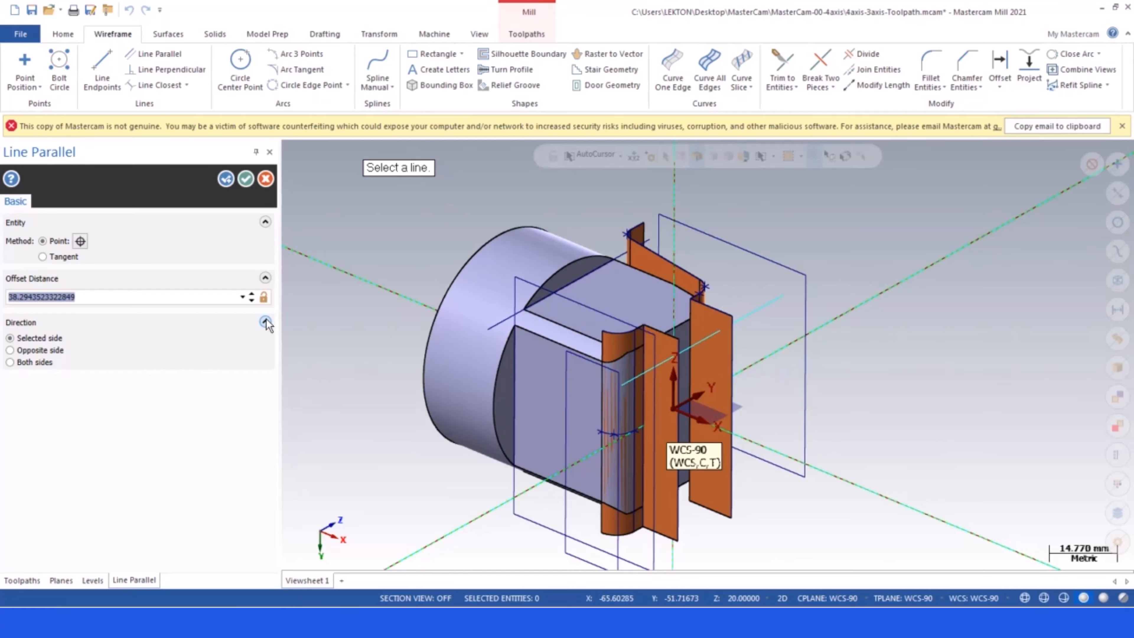
type("40")
key("Return")
key("Escape")
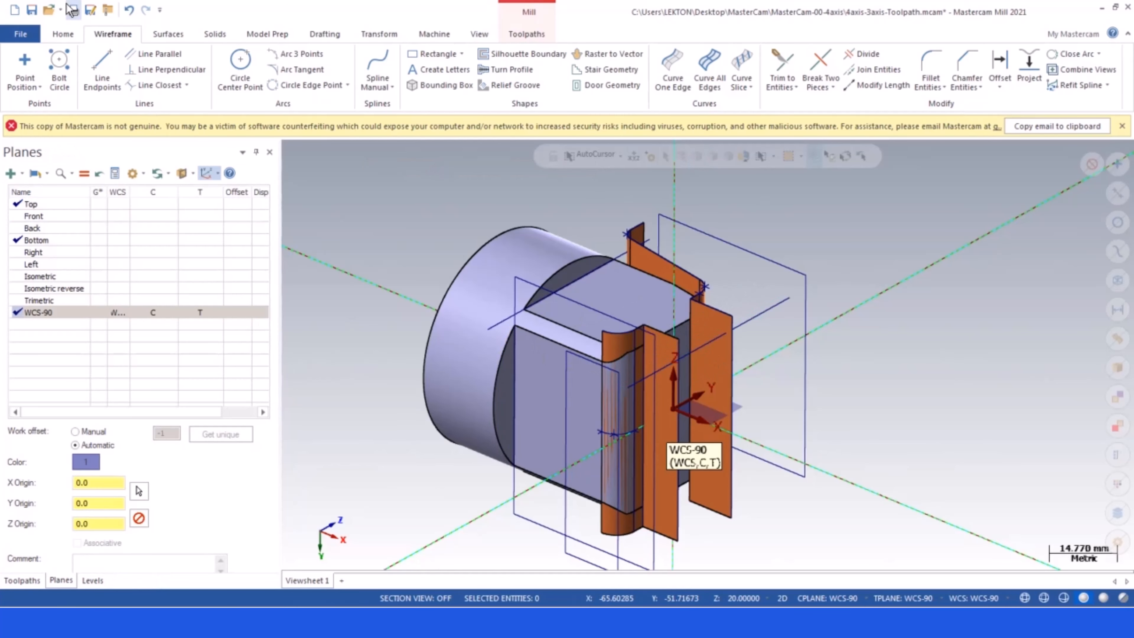
- Connect the matching endpoints of the two parallel lines with two lines to close the rectangle above the flat
left_click(115, 62)
left_click(489, 330)
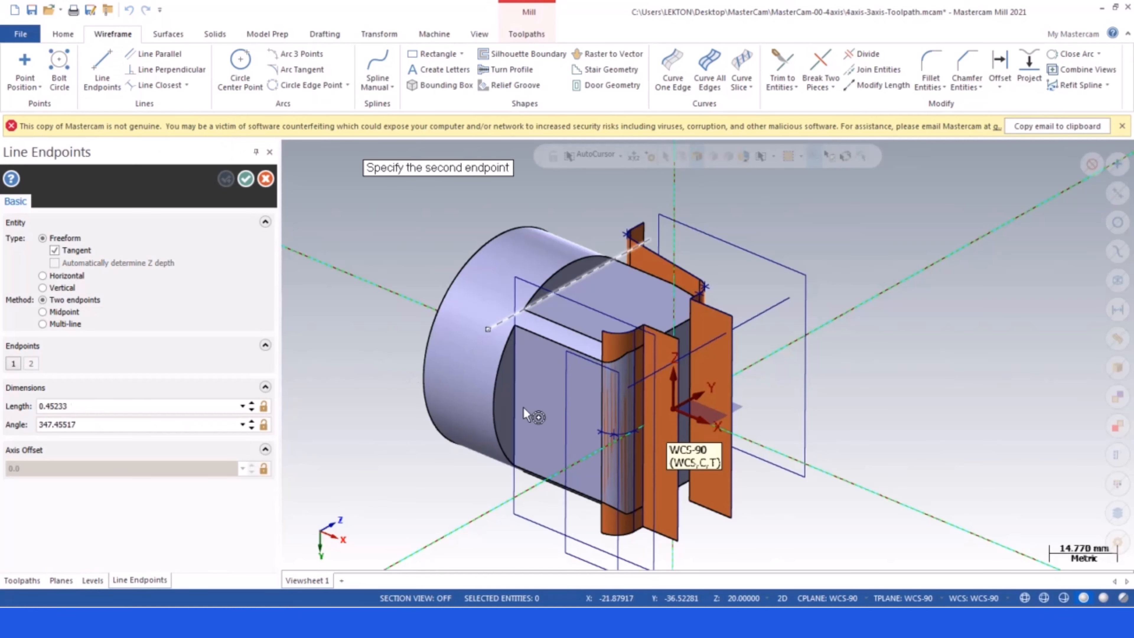
left_click(629, 389)
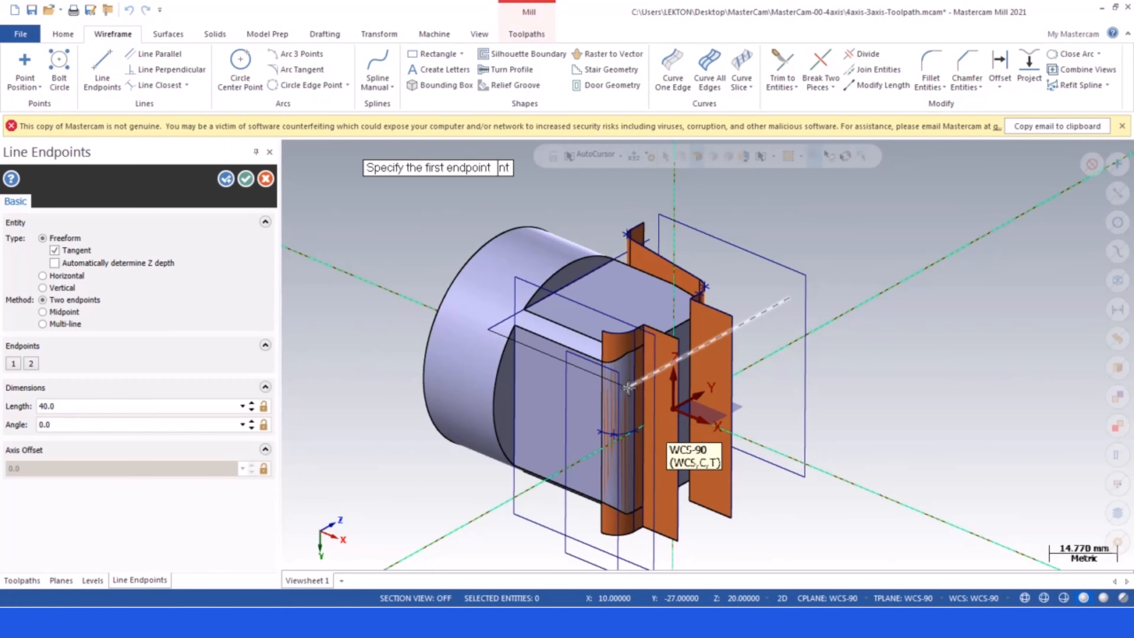
left_click(650, 239)
left_click(789, 299)
key("Escape")
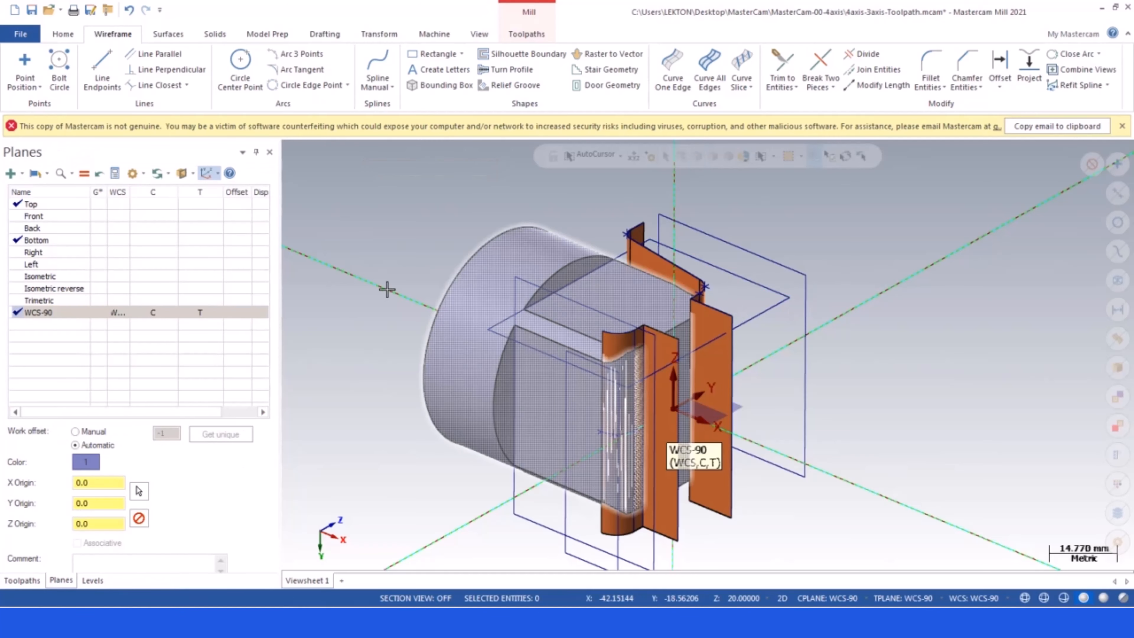
left_click(23, 580)
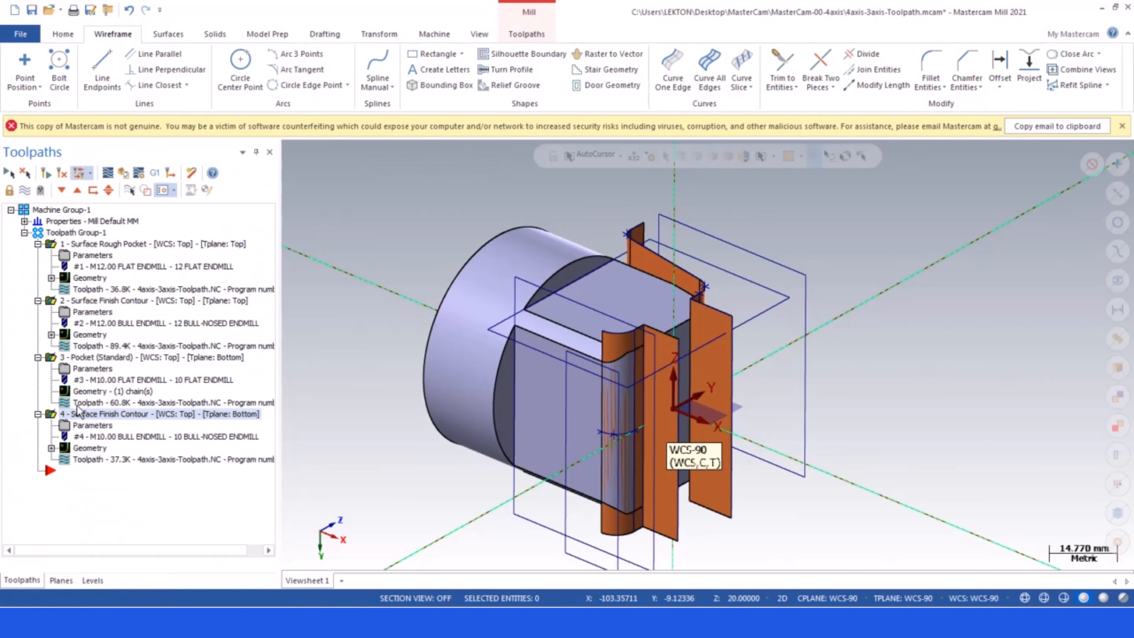
- Start a Pocket toolpath on the WCS-90 plane, using the closed rectangle above the side flat as its chain
right_click(67, 473)
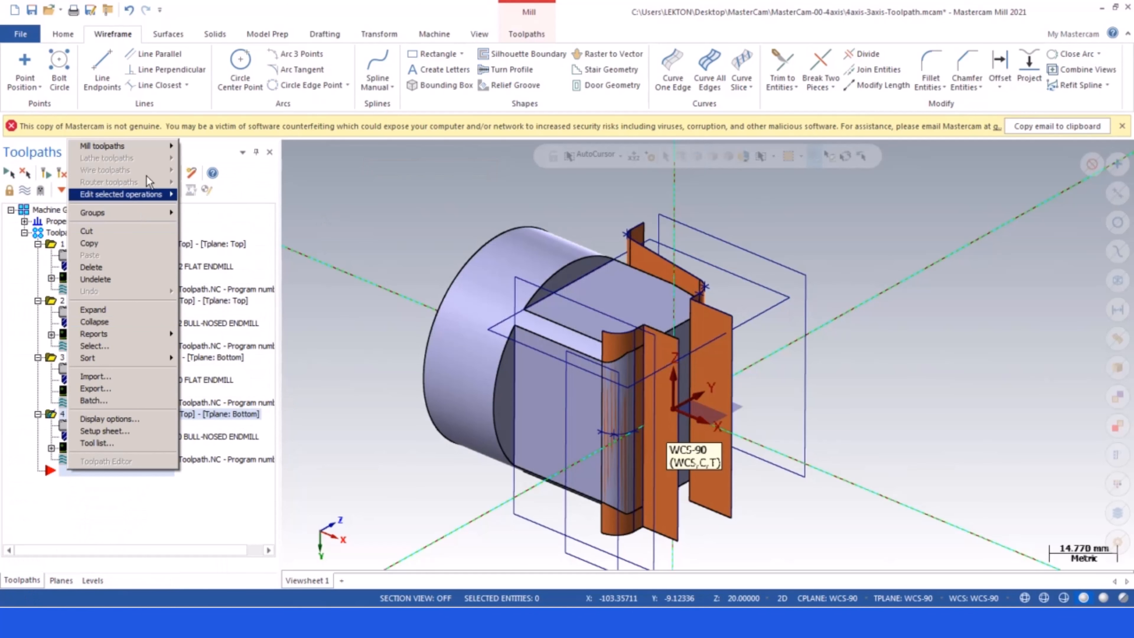
mouse_move(134, 146)
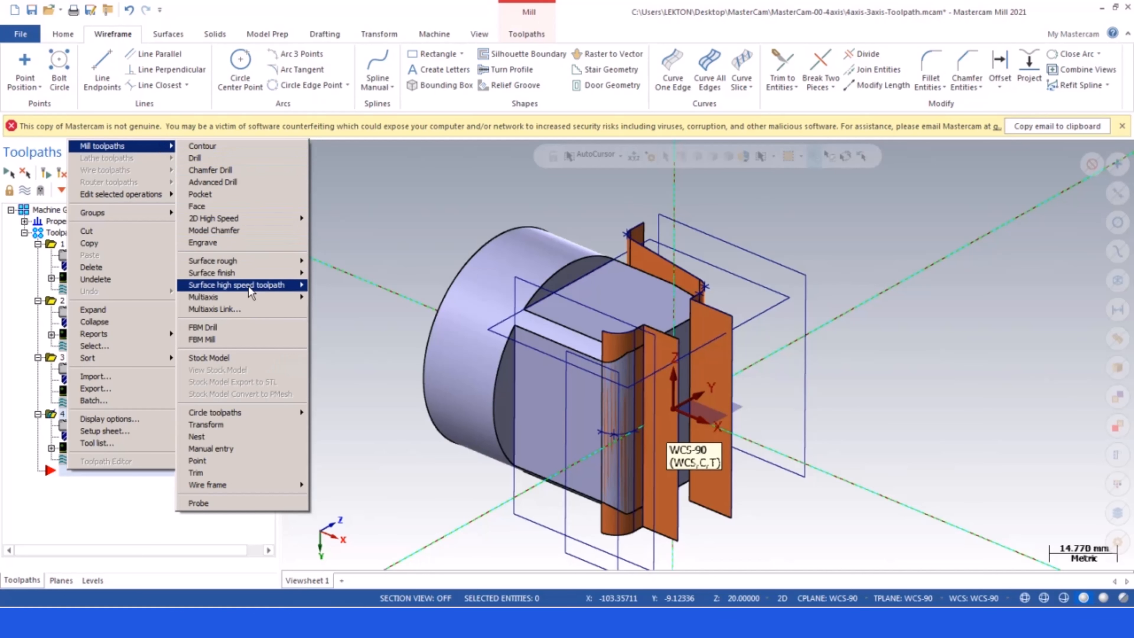
left_click(243, 194)
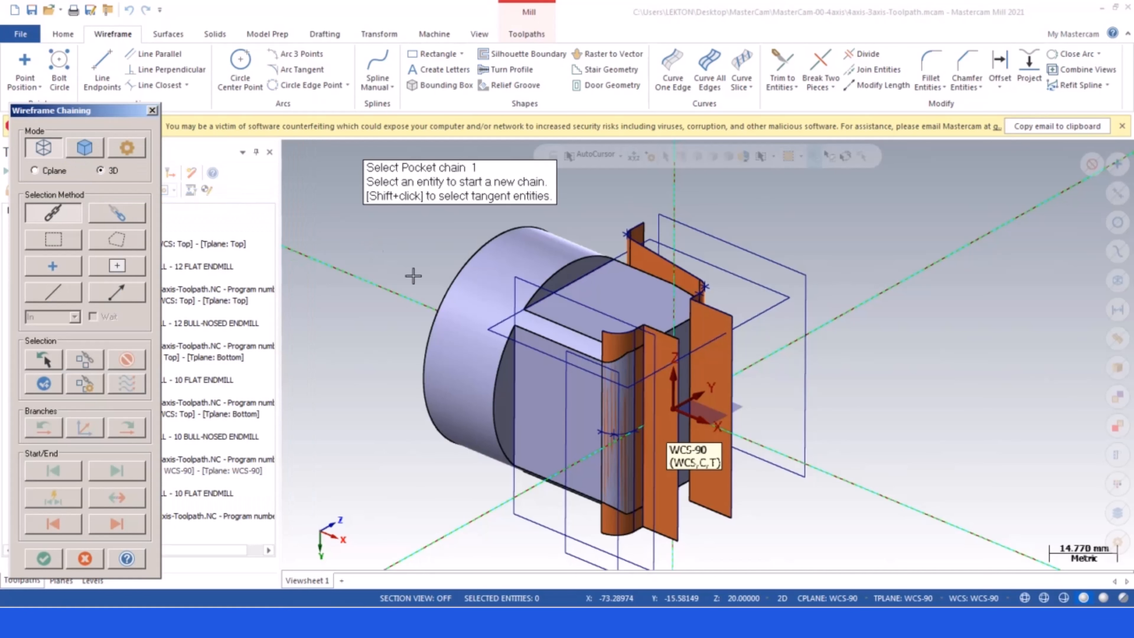
left_click(44, 558)
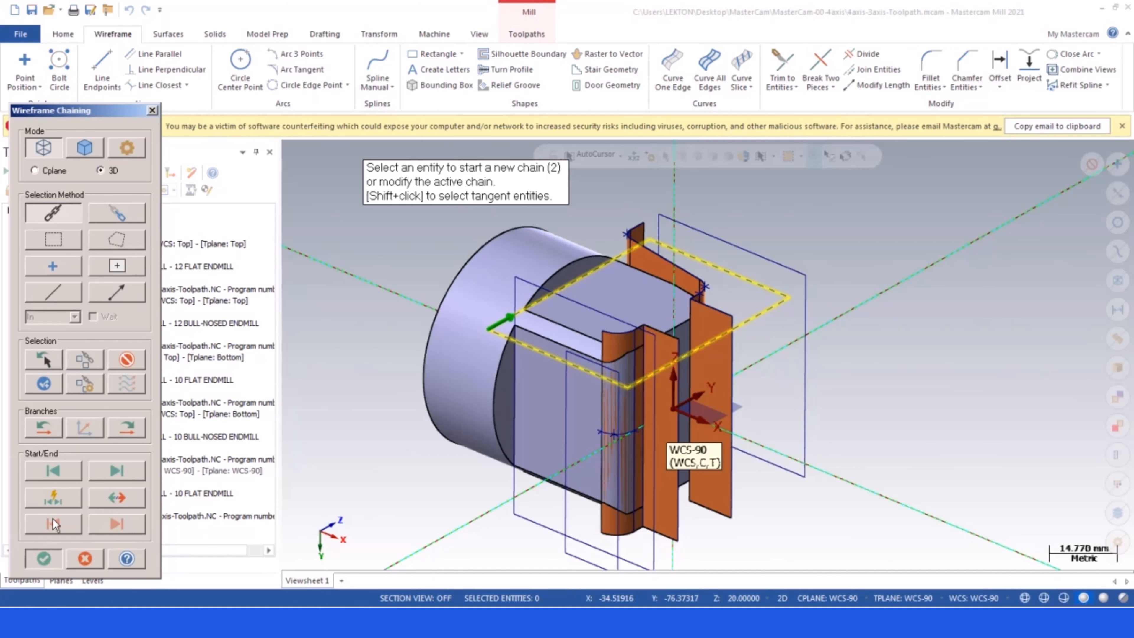
- Check the new pocket operation's tool settings and linking parameters, and open its cut parameters
left_click(107, 165)
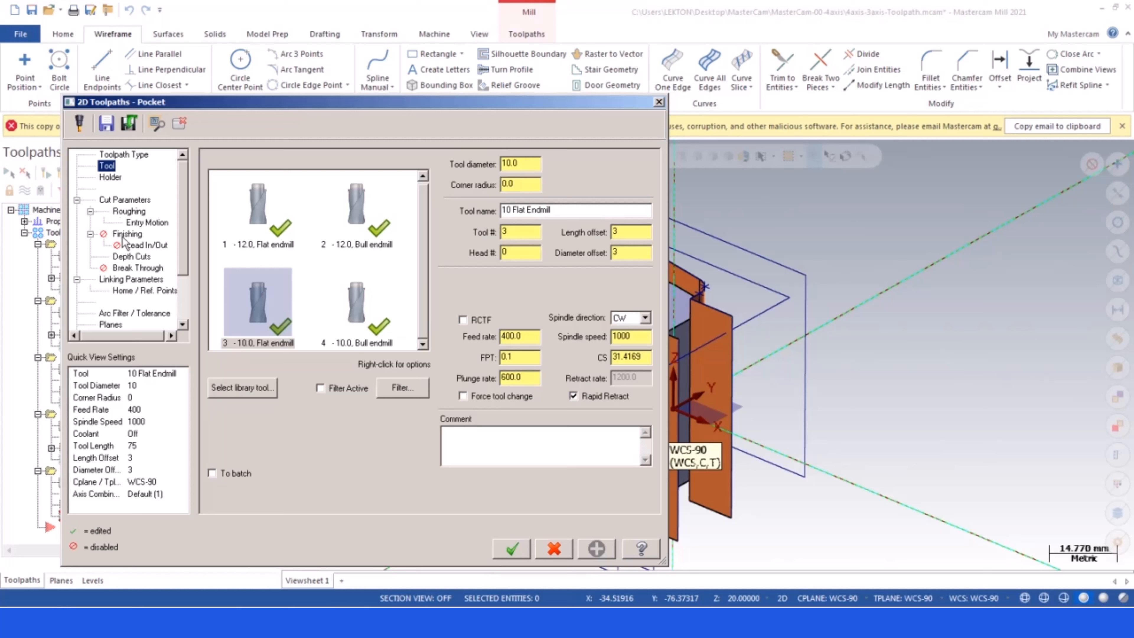
left_click(119, 280)
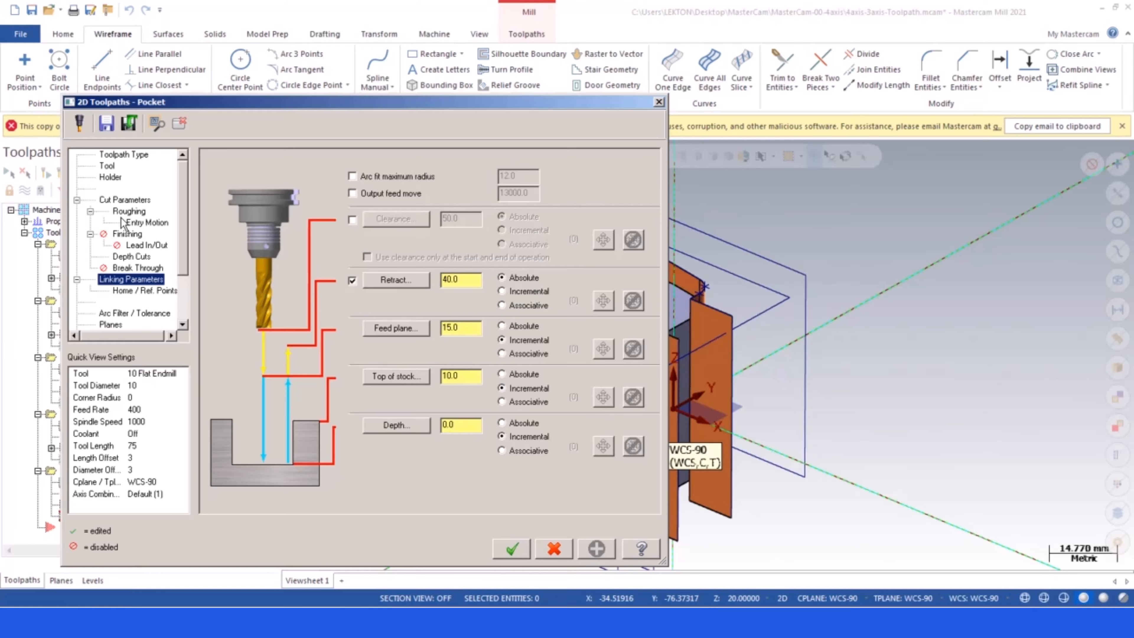
left_click(118, 197)
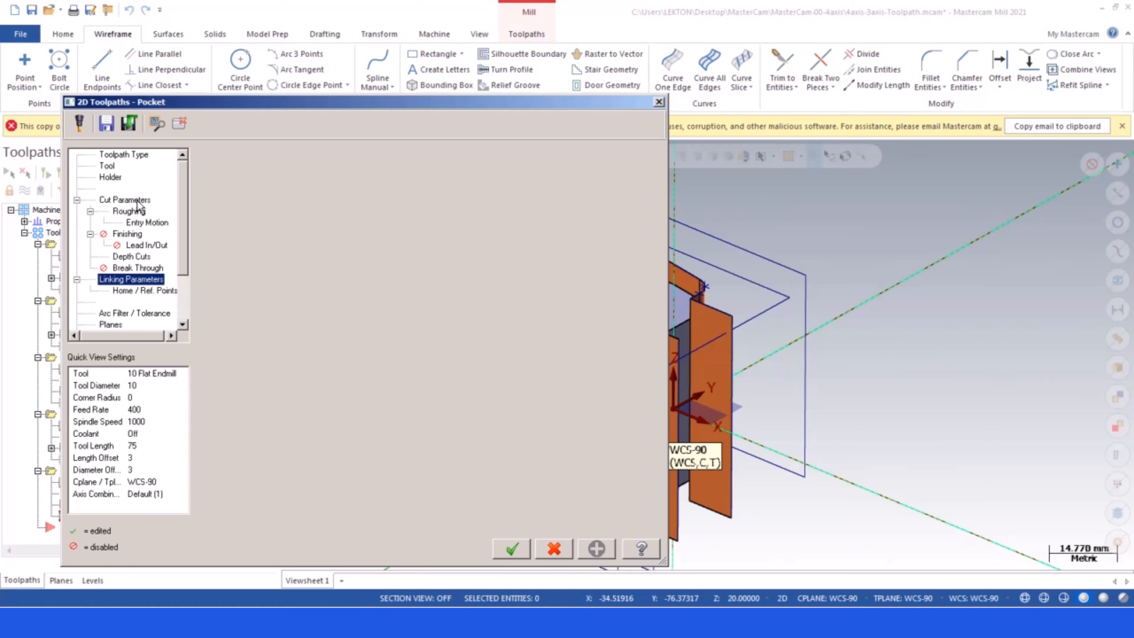
key("F9")
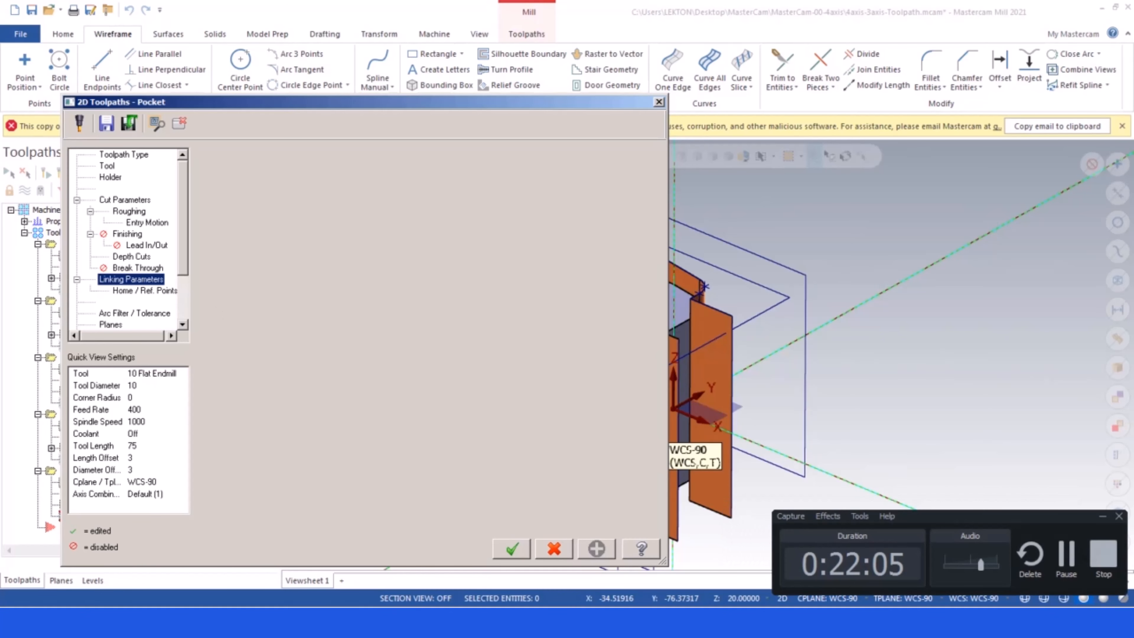